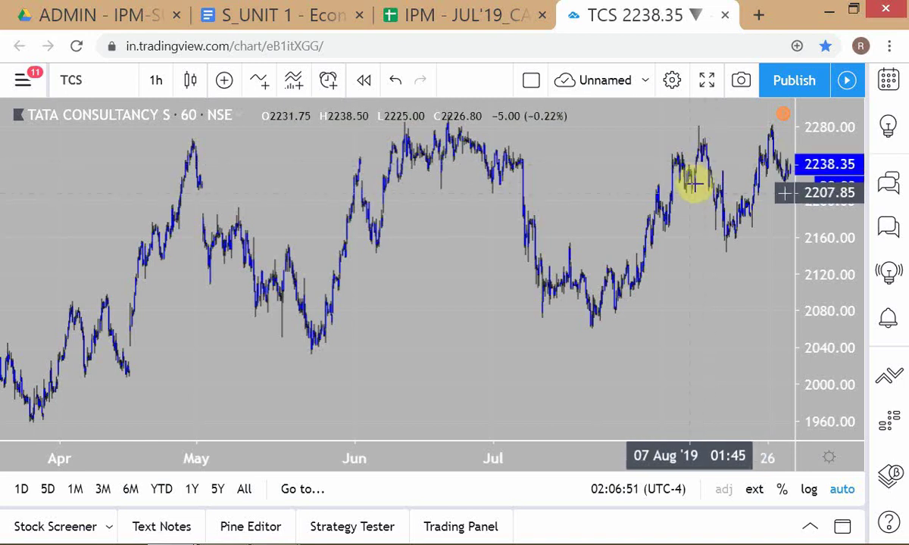
Step: Compare the figures in cells L15, K16 and K17 of the IPM - JUL'19_CALC spreadsheet with the TCS price chart in TradingView
{"action": "left_click", "coordinate": [506, 17]}
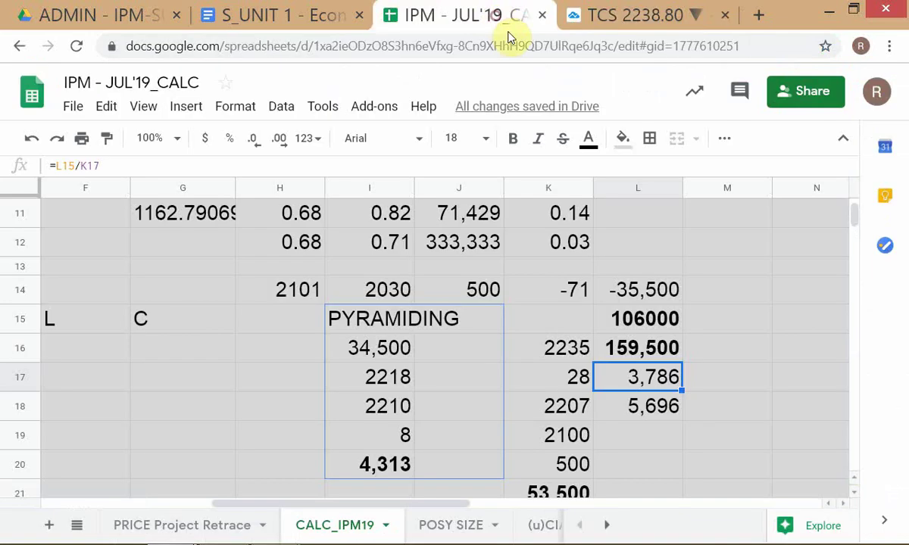
{"action": "left_click", "coordinate": [604, 324]}
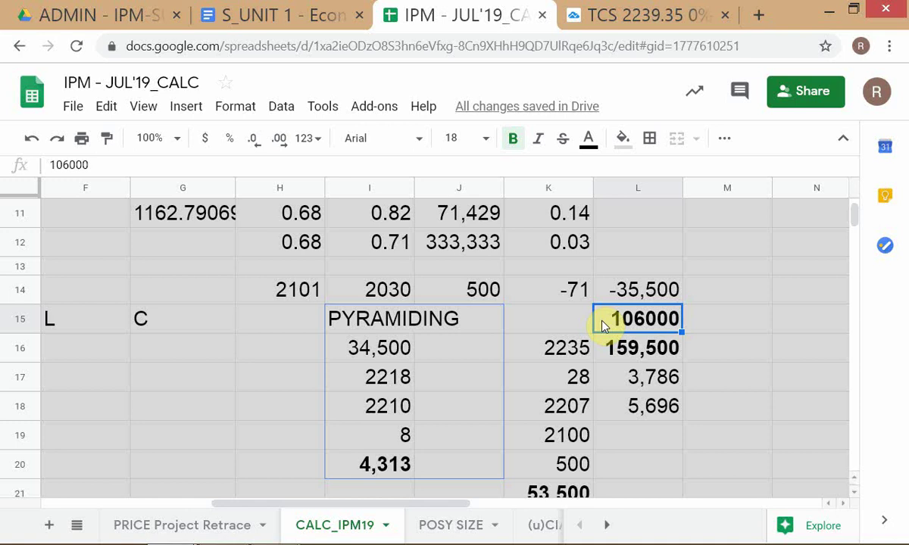
{"action": "left_click", "coordinate": [624, 18]}
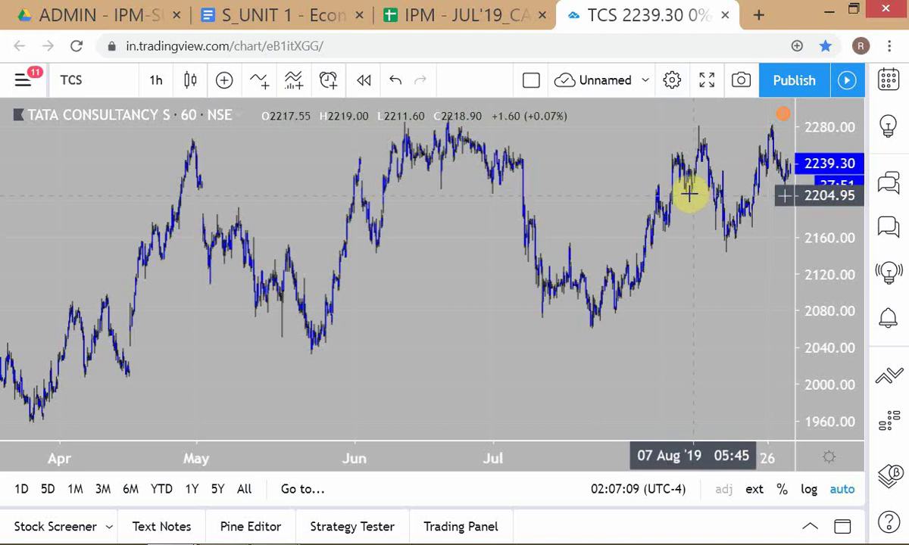
{"action": "left_click", "coordinate": [476, 26]}
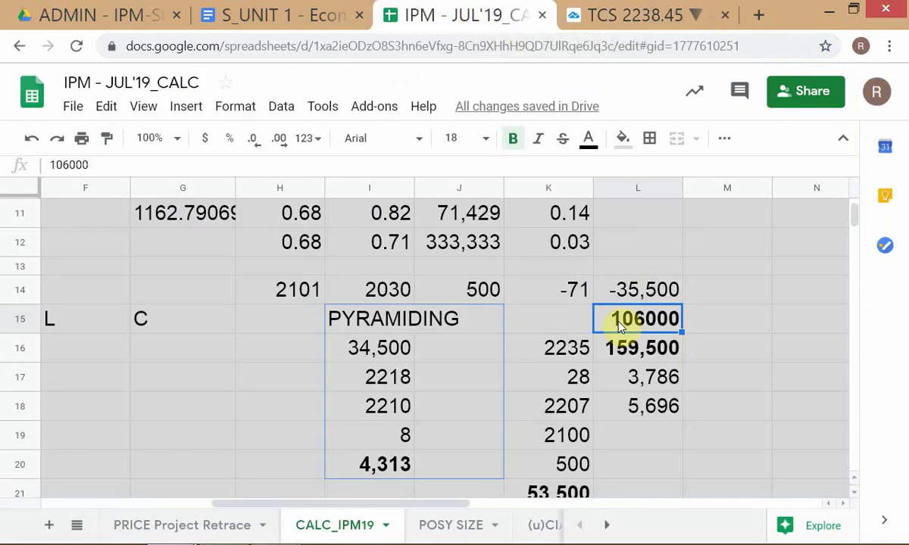
{"action": "left_click", "coordinate": [568, 353]}
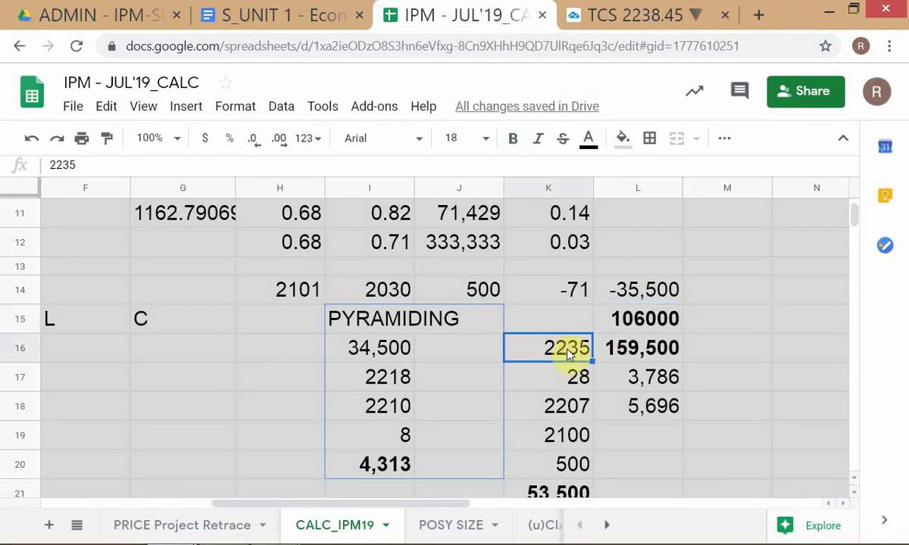
{"action": "key", "text": "ctrl+Tab"}
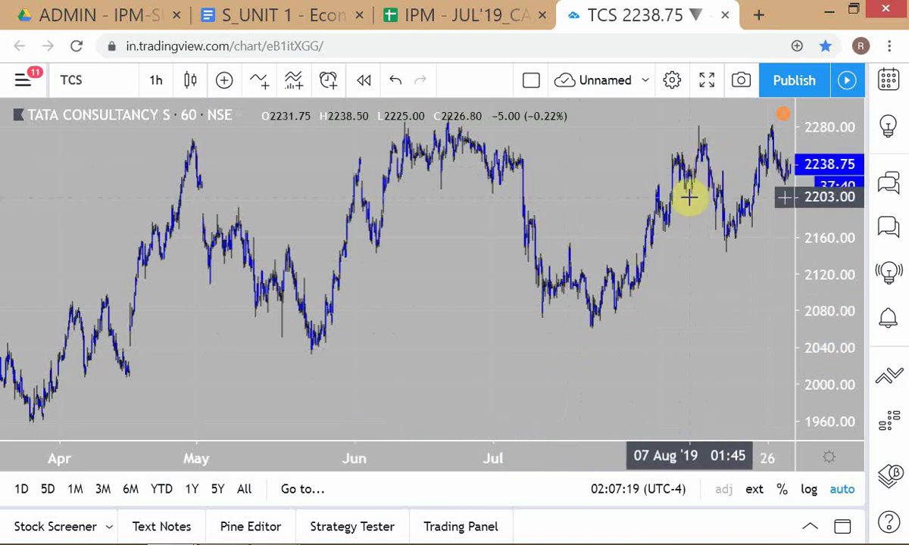
{"action": "left_click", "coordinate": [452, 28]}
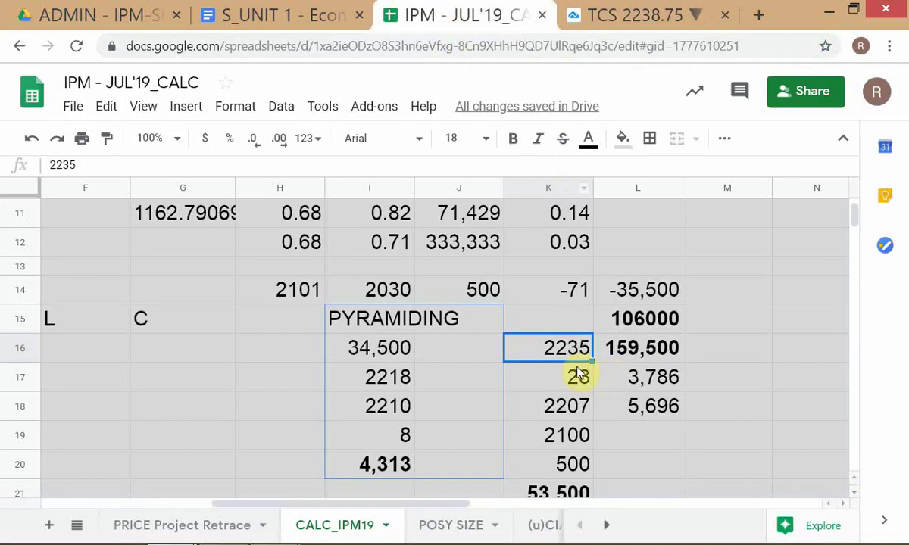
{"action": "left_click", "coordinate": [556, 381]}
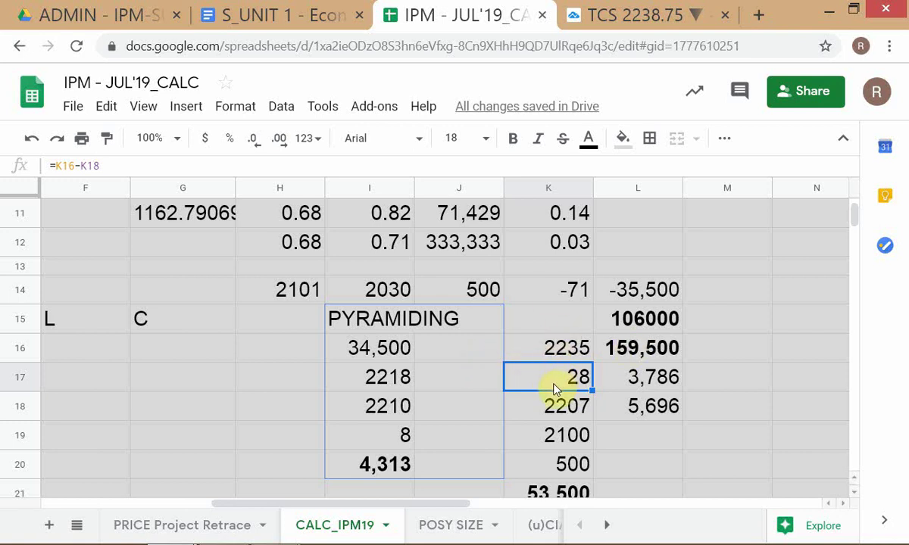
Step: Inspect the formula in cell L17 and fill the cell with bright green
{"action": "left_click", "coordinate": [617, 385]}
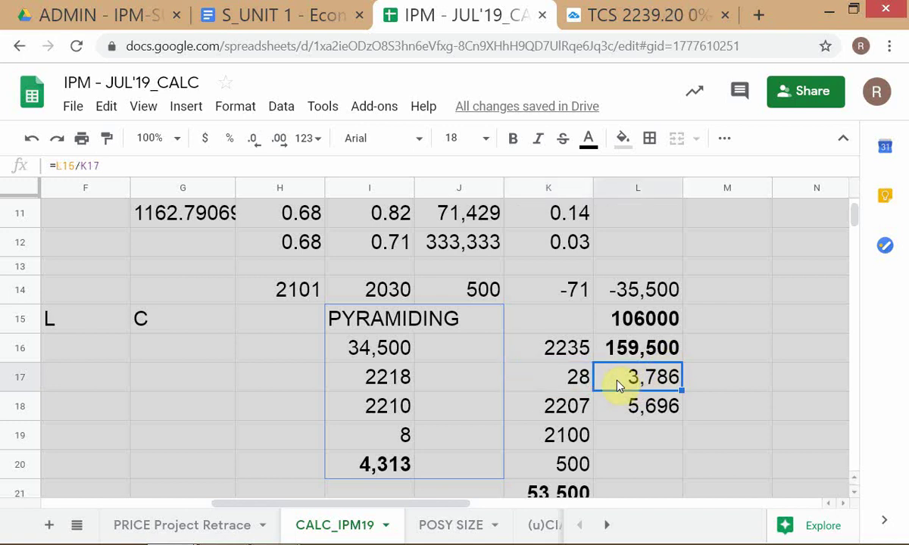
{"action": "double_click", "coordinate": [617, 384]}
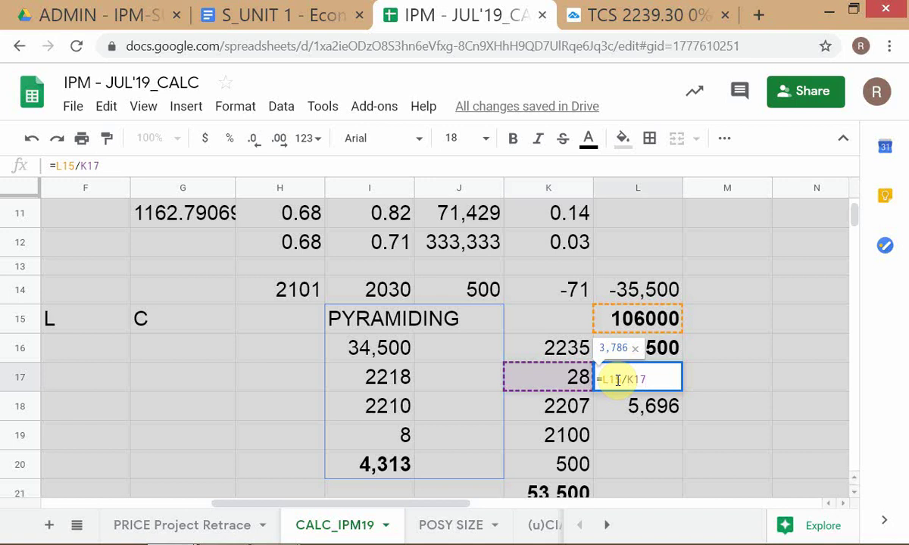
{"action": "key", "text": "Return"}
{"action": "key", "text": "Up"}
{"action": "key", "text": "Up"}
{"action": "key", "text": "Down"}
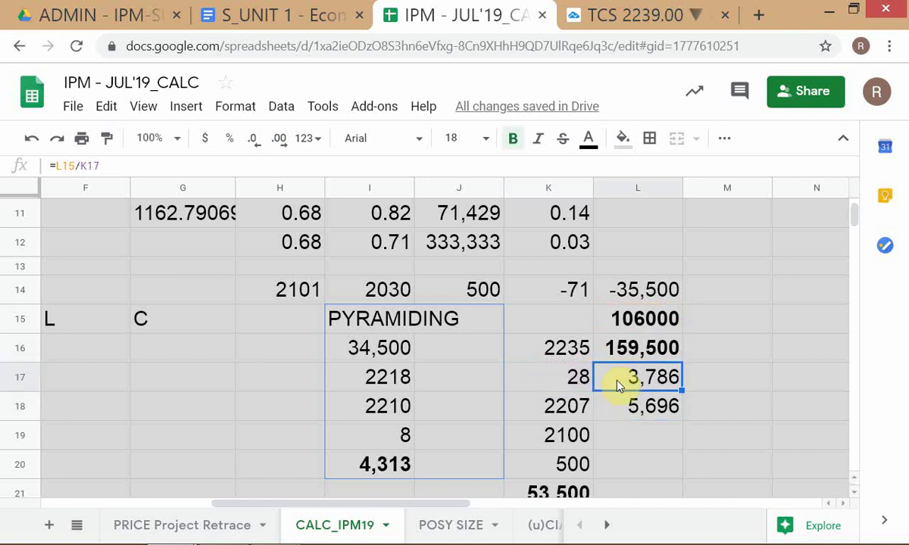
{"action": "key", "text": "Down"}
{"action": "key", "text": "Up"}
{"action": "left_click", "coordinate": [622, 138]}
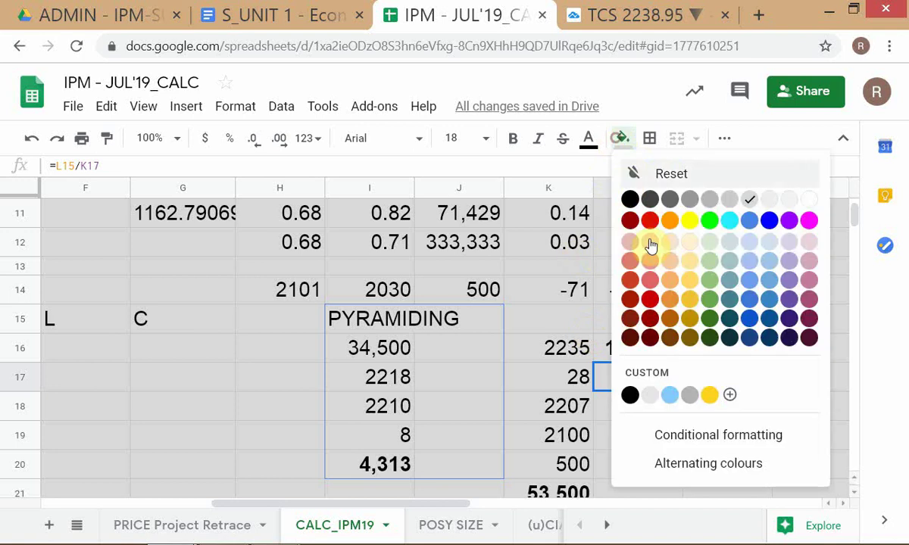
{"action": "left_click", "coordinate": [705, 222]}
Step: Inspect the formula in cell L18, then give the cell a red fill and yellow text
{"action": "left_click", "coordinate": [617, 409]}
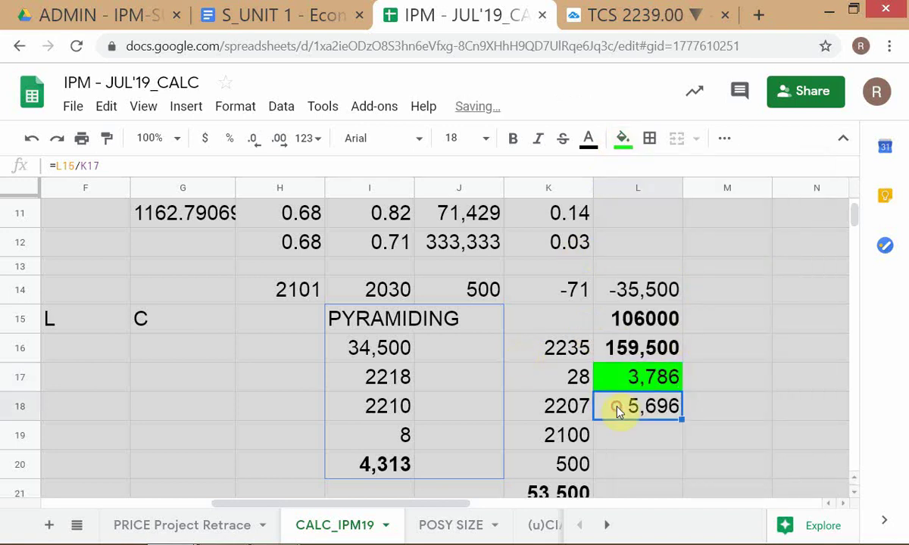
{"action": "double_click", "coordinate": [617, 409]}
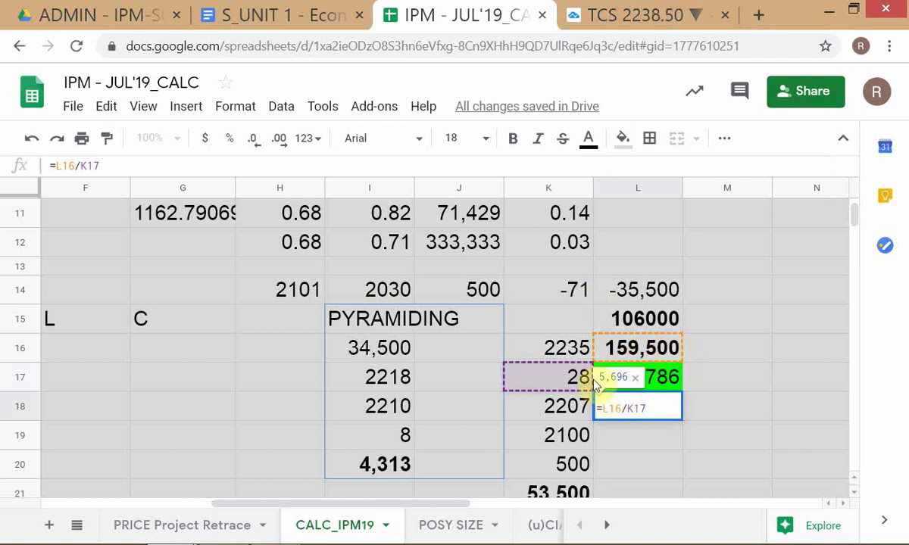
{"action": "key", "text": "Return"}
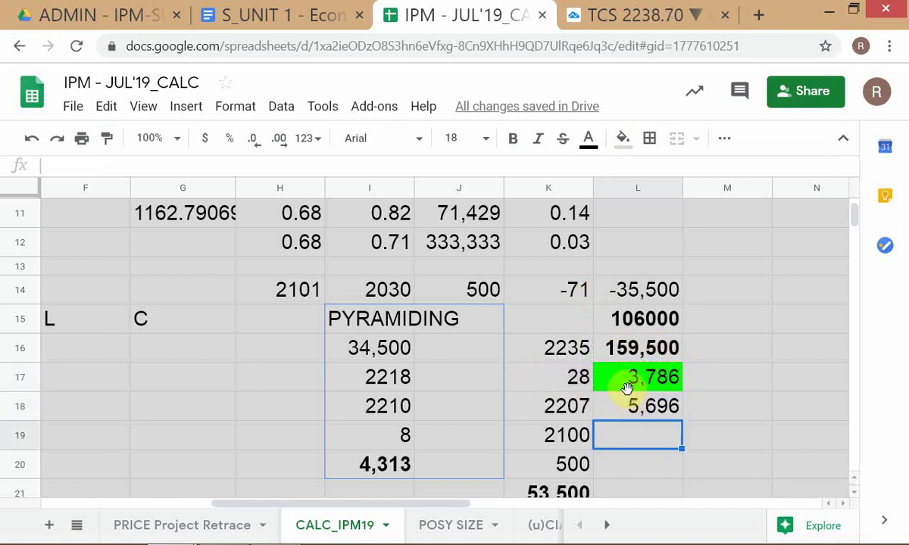
{"action": "key", "text": "Up"}
{"action": "left_click", "coordinate": [622, 137]}
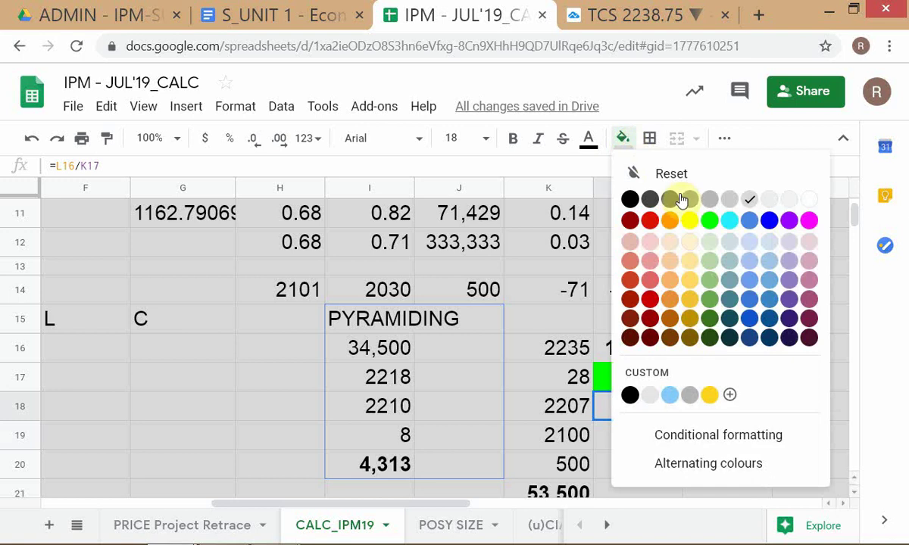
{"action": "left_click", "coordinate": [650, 220]}
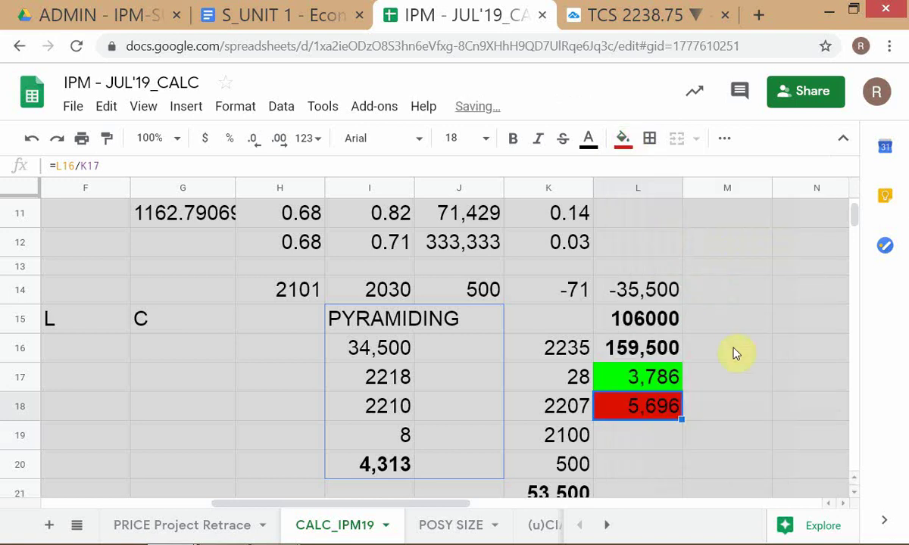
{"action": "left_click", "coordinate": [588, 138]}
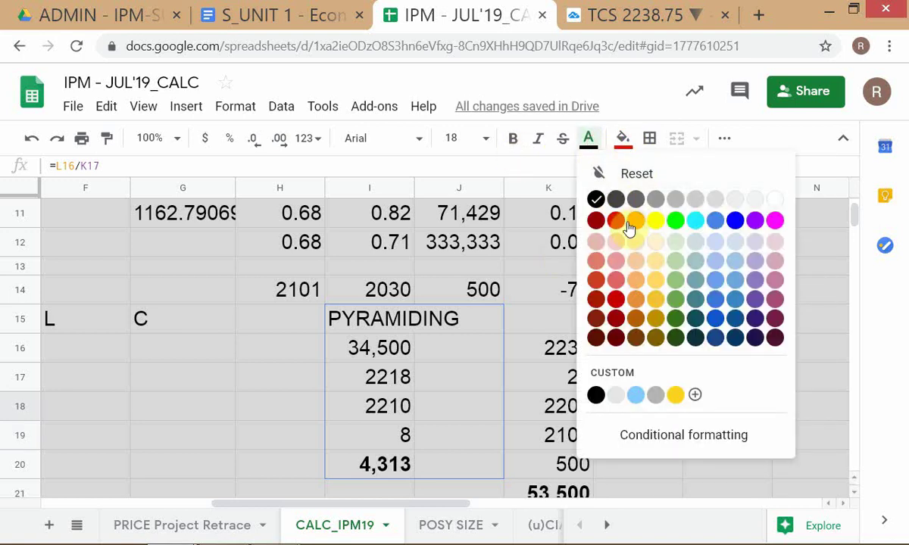
{"action": "left_click", "coordinate": [655, 220]}
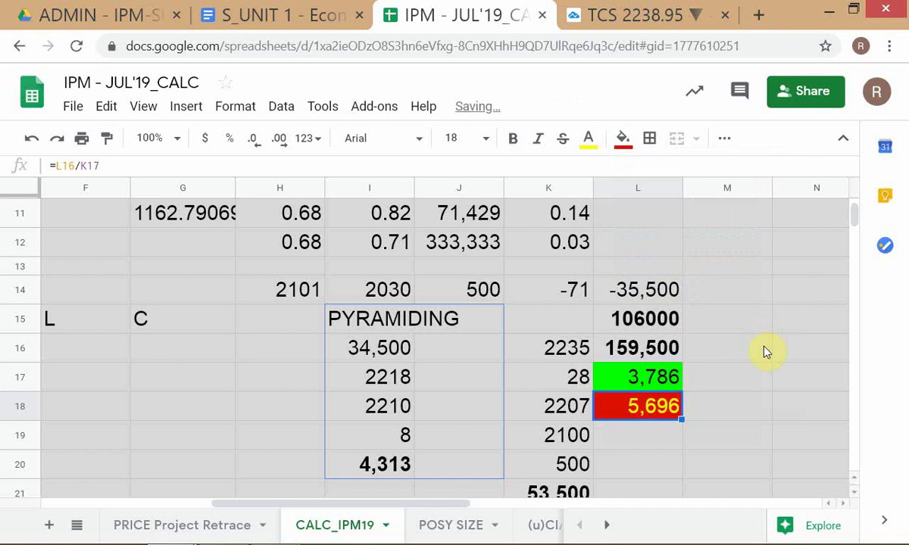
Step: Make the values in cells L17 and L18 bold
{"action": "left_click", "coordinate": [643, 389]}
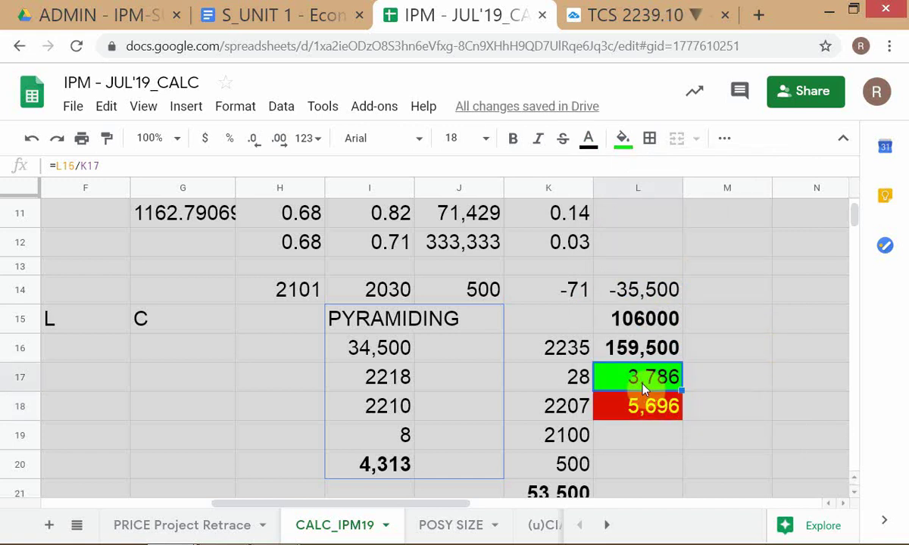
{"action": "key", "text": "Return"}
{"action": "key", "text": "Return"}
{"action": "key", "text": "ctrl+b"}
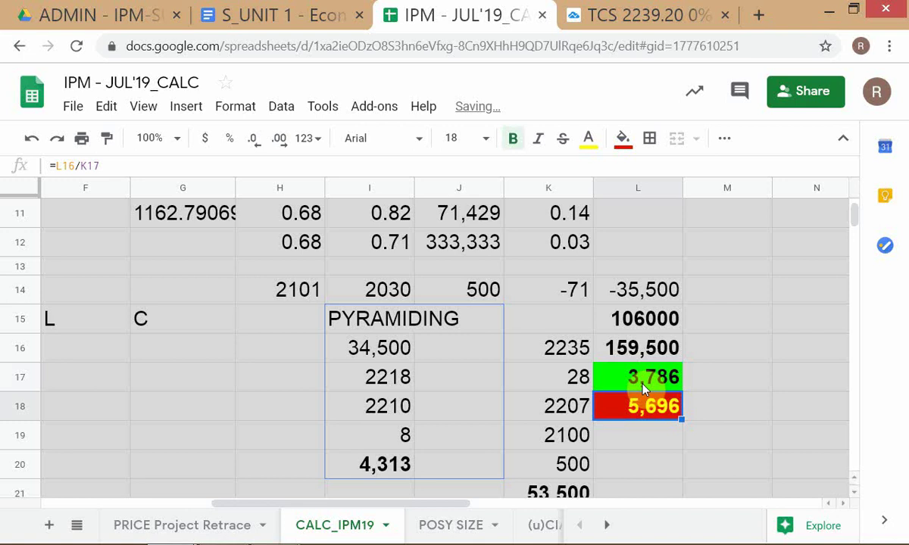
{"action": "left_click", "coordinate": [708, 401]}
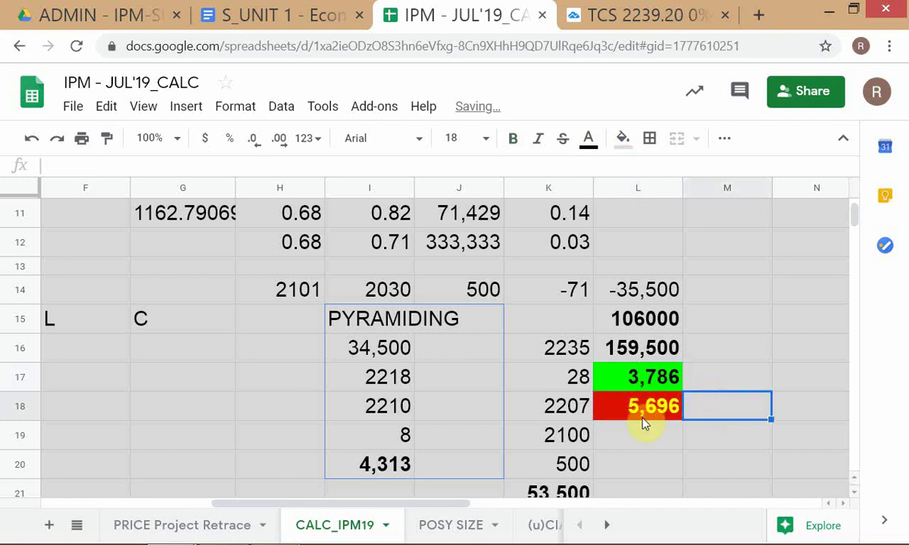
Step: Examine the total in L16 against the TCS chart and trace its formula to source cells L15 and K21
{"action": "left_click", "coordinate": [627, 418]}
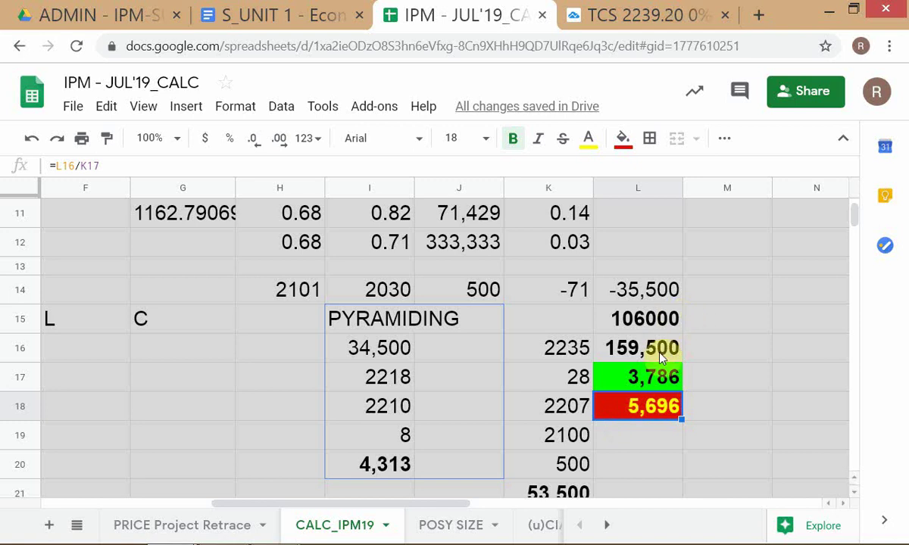
{"action": "left_click", "coordinate": [610, 349]}
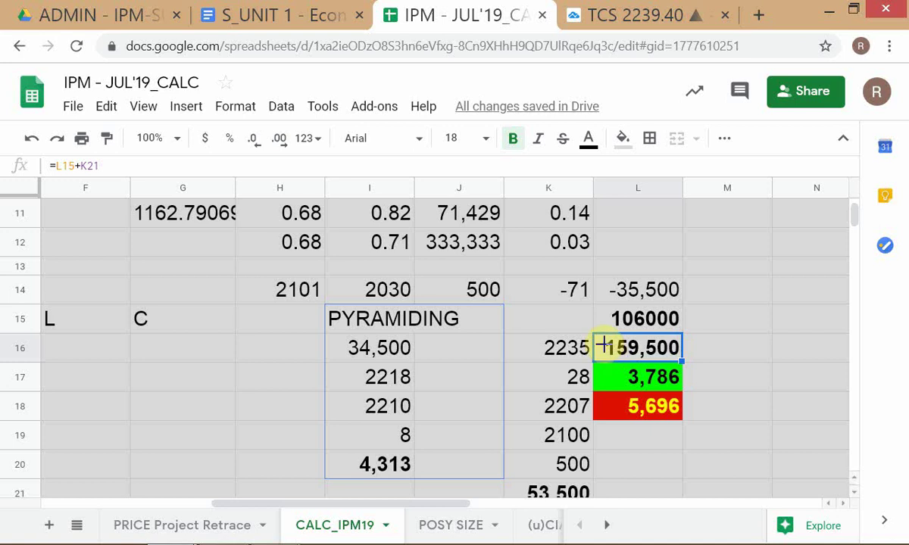
{"action": "key", "text": "ctrl+Tab"}
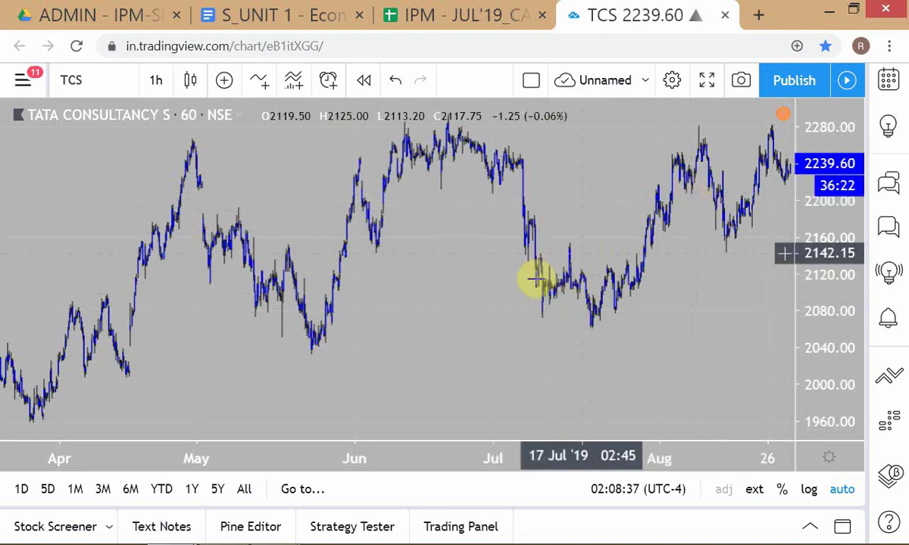
{"action": "left_click", "coordinate": [456, 16]}
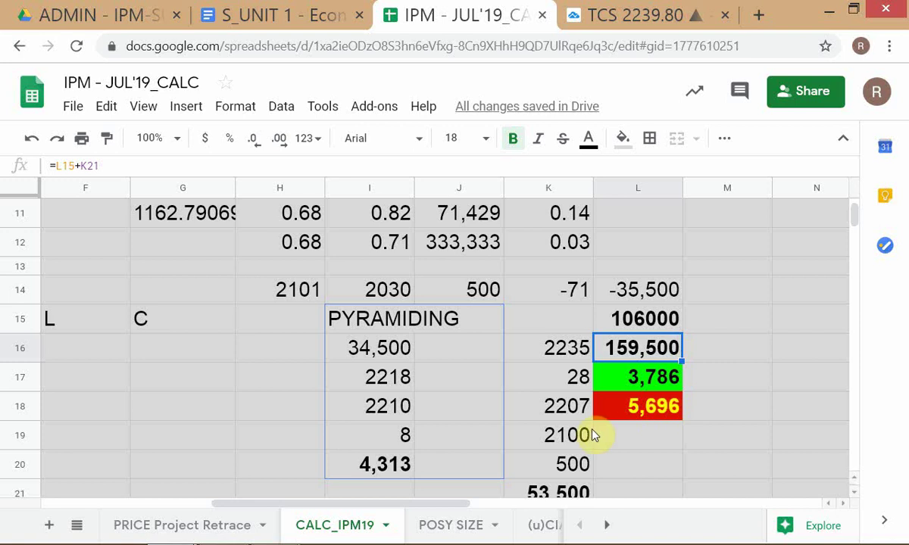
{"action": "scroll", "coordinate": [606, 462], "scroll_direction": "down", "scroll_amount": 1}
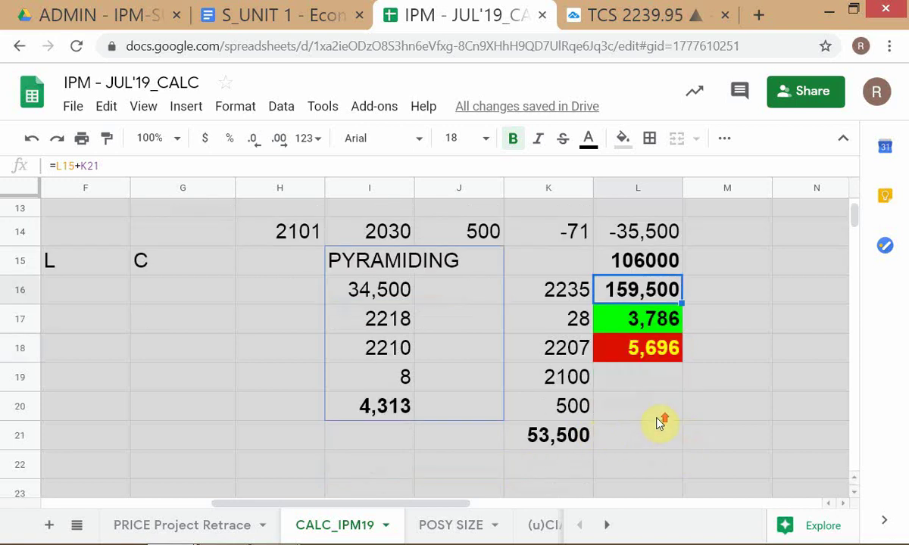
{"action": "scroll", "coordinate": [643, 402], "scroll_direction": "up", "scroll_amount": 1}
{"action": "left_click", "coordinate": [540, 491]}
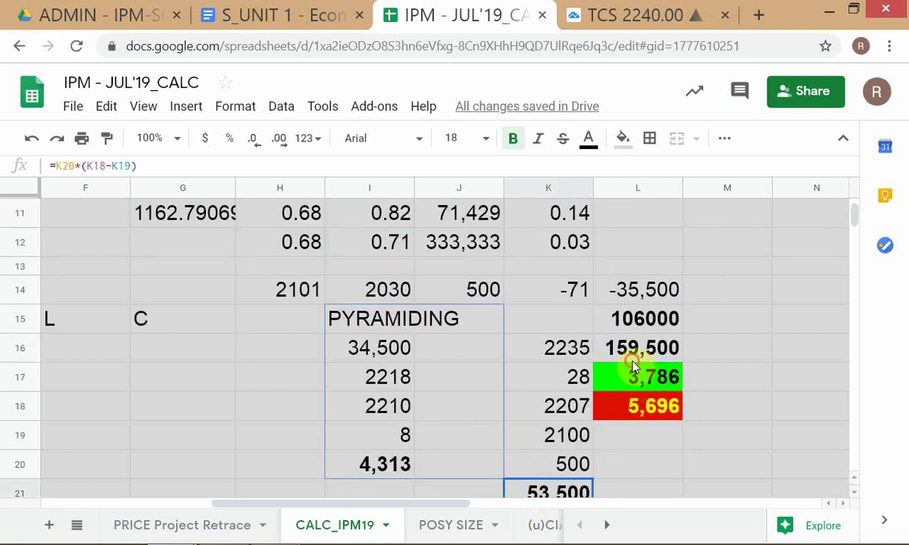
{"action": "left_click", "coordinate": [634, 352]}
{"action": "scroll", "coordinate": [740, 401], "scroll_direction": "down", "scroll_amount": 1}
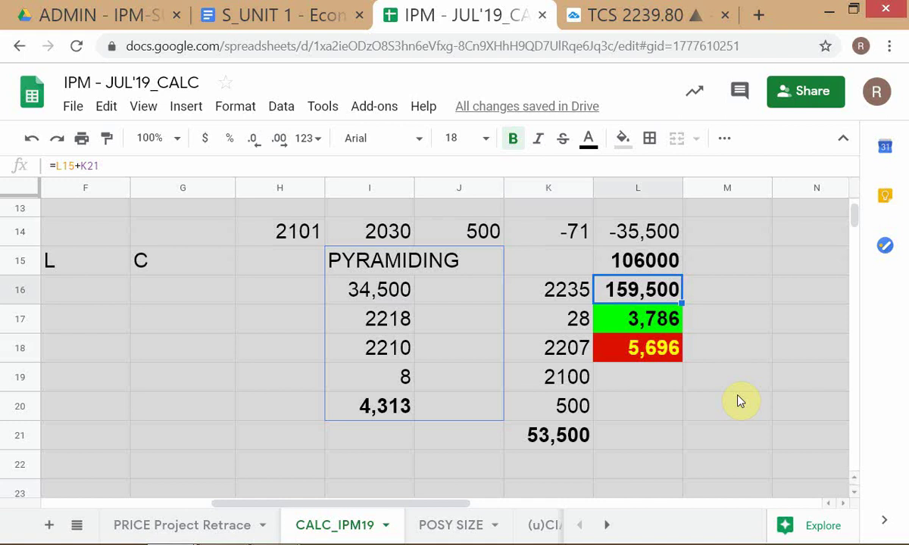
{"action": "key", "text": "F2"}
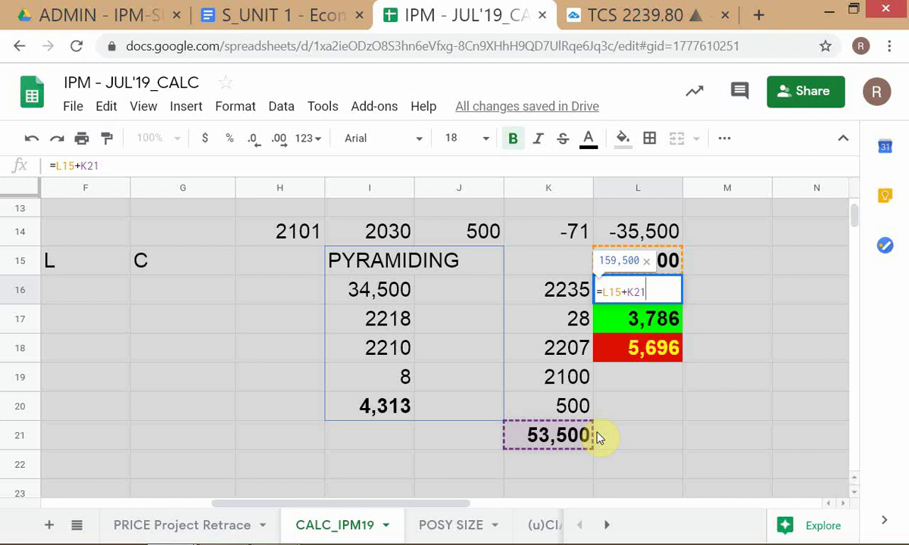
{"action": "key", "text": "Escape"}
{"action": "key", "text": "Up"}
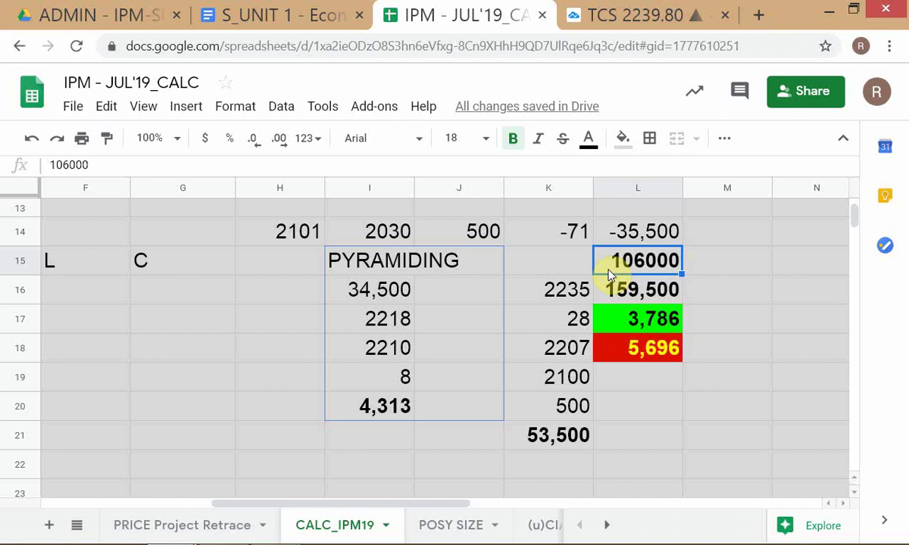
Step: Compare the K21 figure with the TCS chart in TradingView, and review cells L16 and L18 in the spreadsheet
{"action": "left_click", "coordinate": [548, 443]}
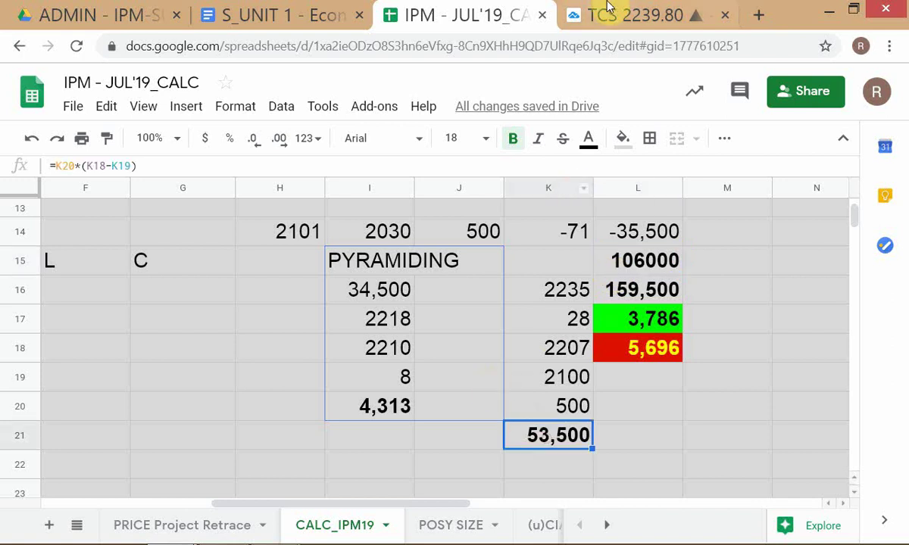
{"action": "left_click", "coordinate": [607, 15]}
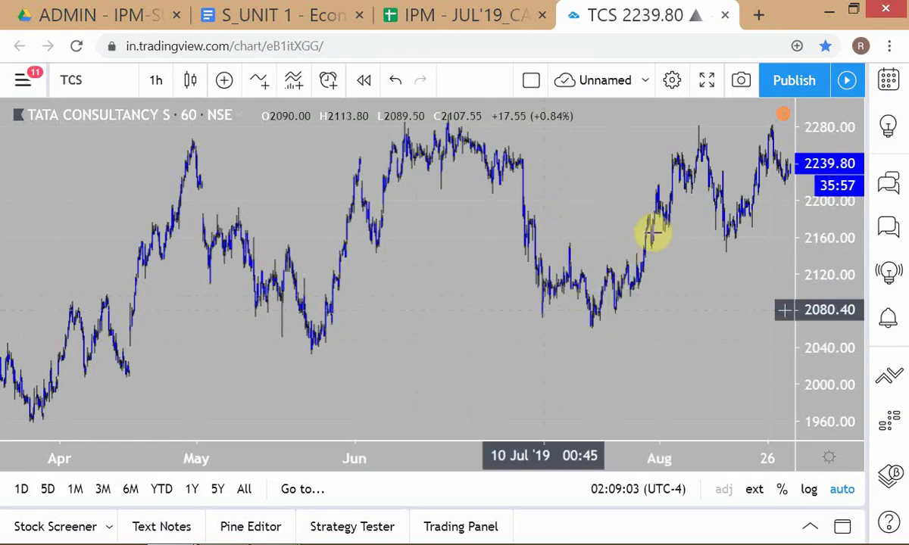
{"action": "left_click", "coordinate": [465, 16]}
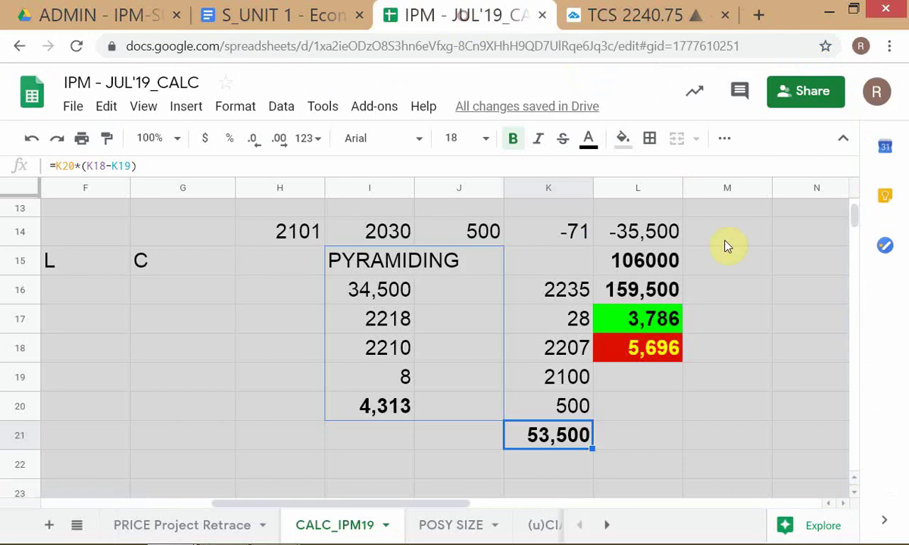
{"action": "left_click", "coordinate": [636, 299]}
{"action": "left_click", "coordinate": [649, 348]}
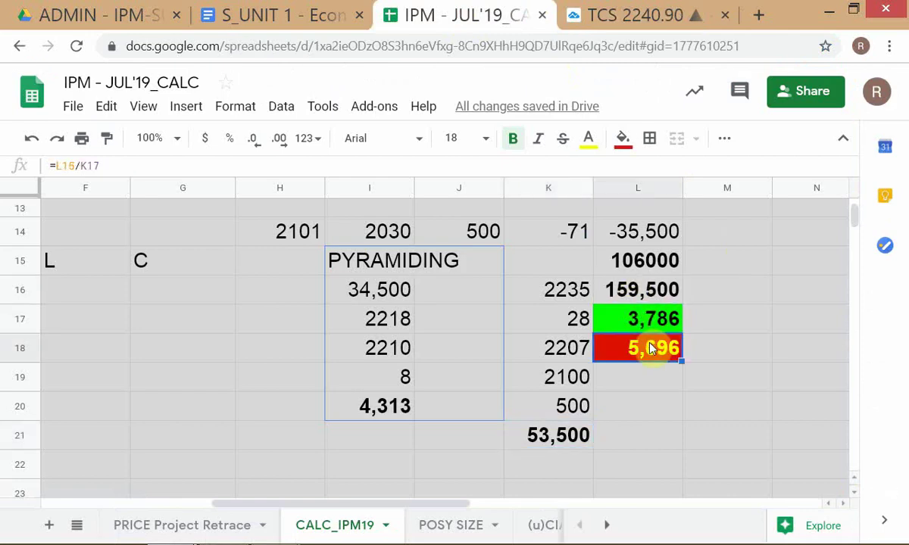
Step: Trace the formula in L18 to its source cells, then review cells L16, K21 and L15
{"action": "double_click", "coordinate": [649, 348]}
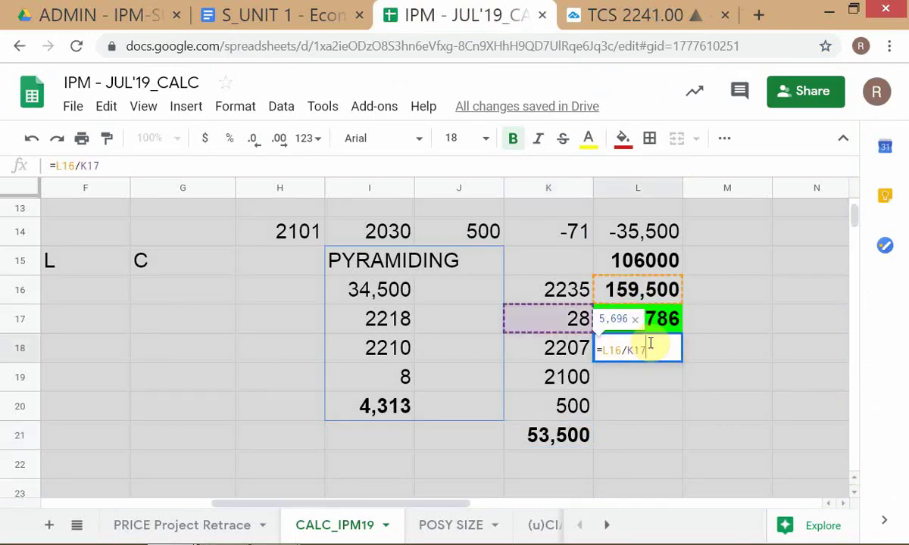
{"action": "key", "text": "Return"}
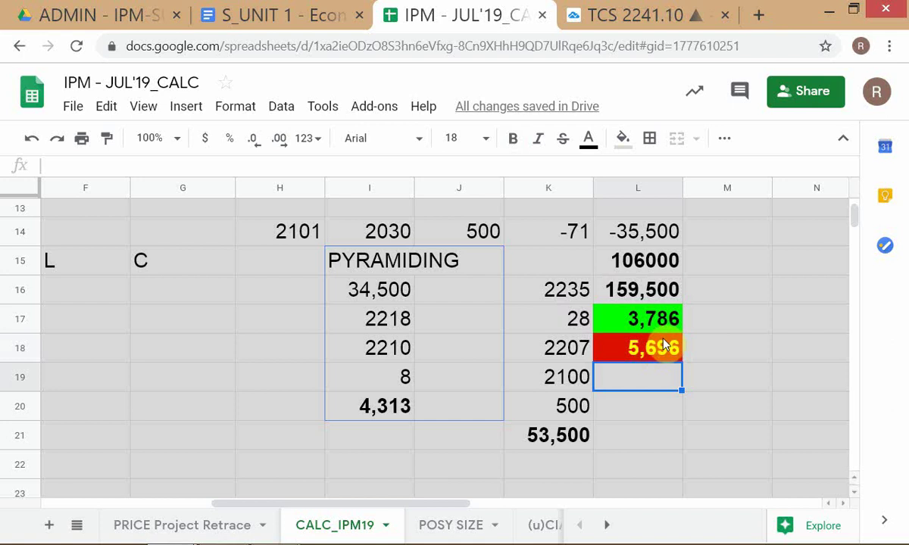
{"action": "left_click", "coordinate": [691, 360]}
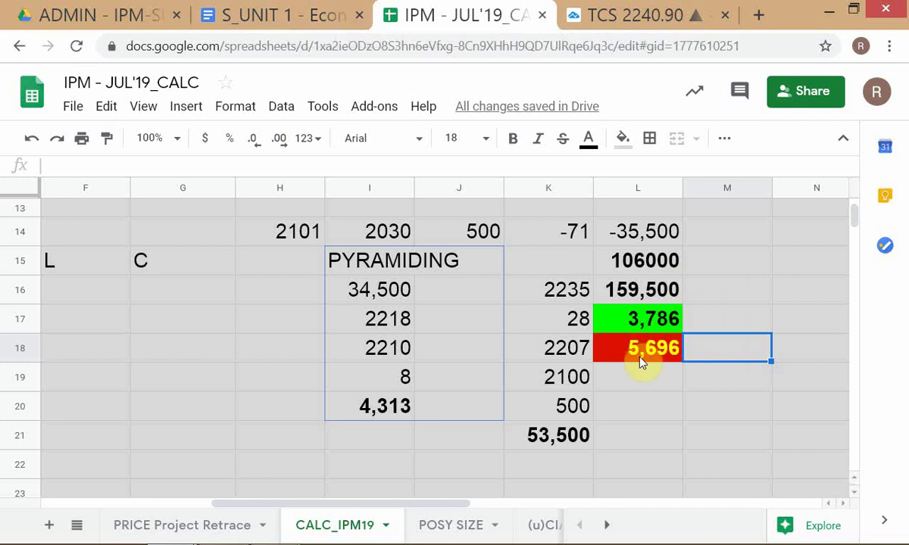
{"action": "left_click", "coordinate": [617, 295]}
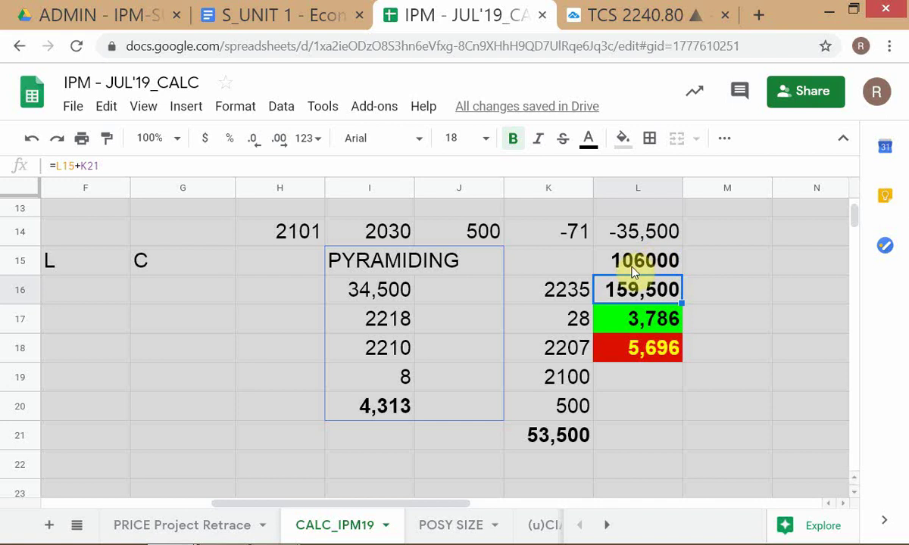
{"action": "left_click", "coordinate": [532, 435]}
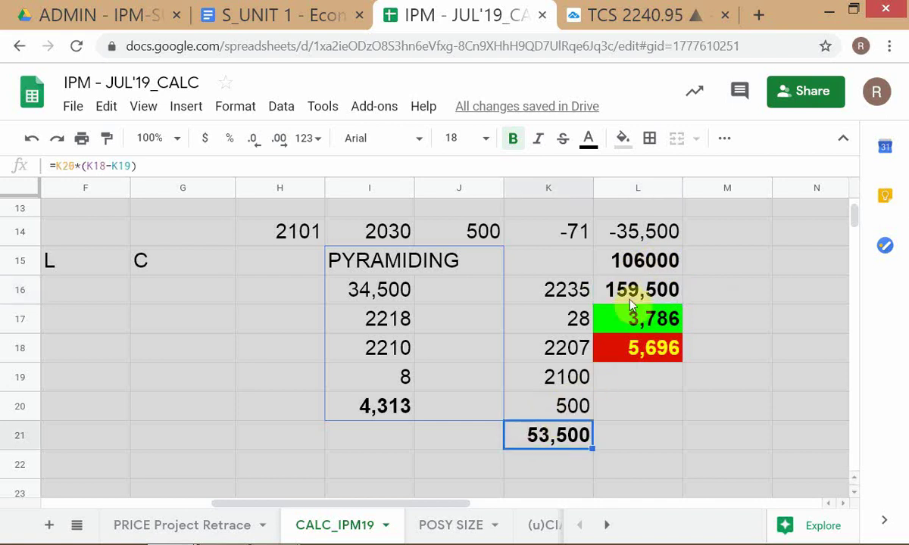
{"action": "left_click", "coordinate": [627, 265]}
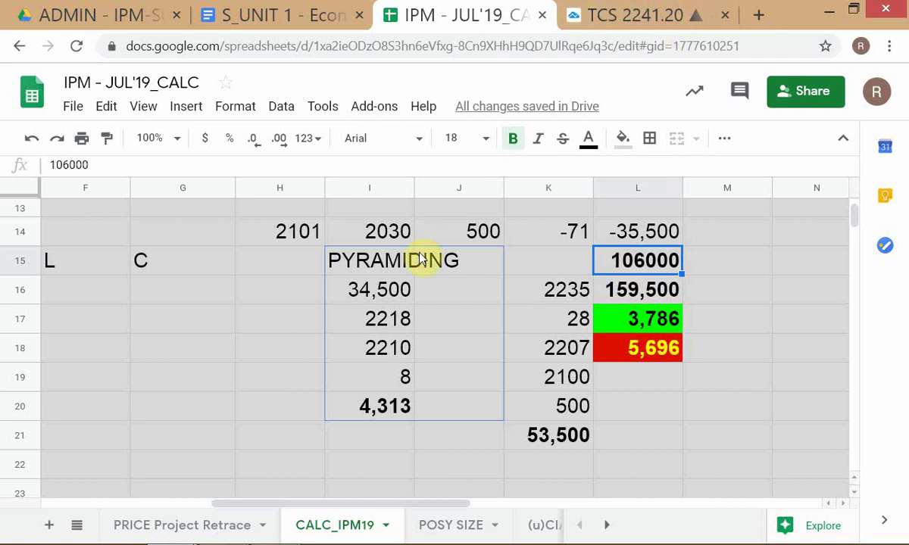
Step: Read the Pyramiding Positions loss-limit notes in the session outline document and examine the TCS chart in TradingView
{"action": "left_click", "coordinate": [633, 21]}
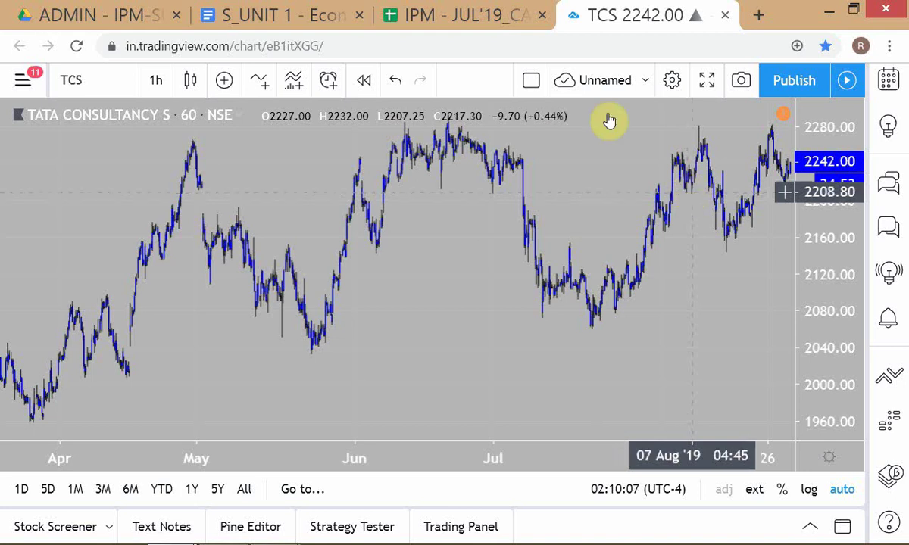
{"action": "left_click", "coordinate": [302, 23]}
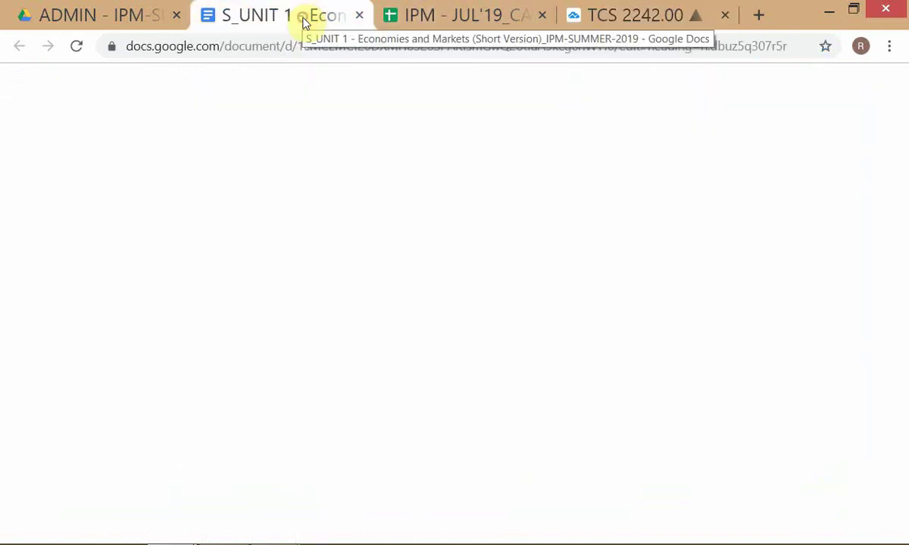
{"action": "key", "text": "alt+Tab"}
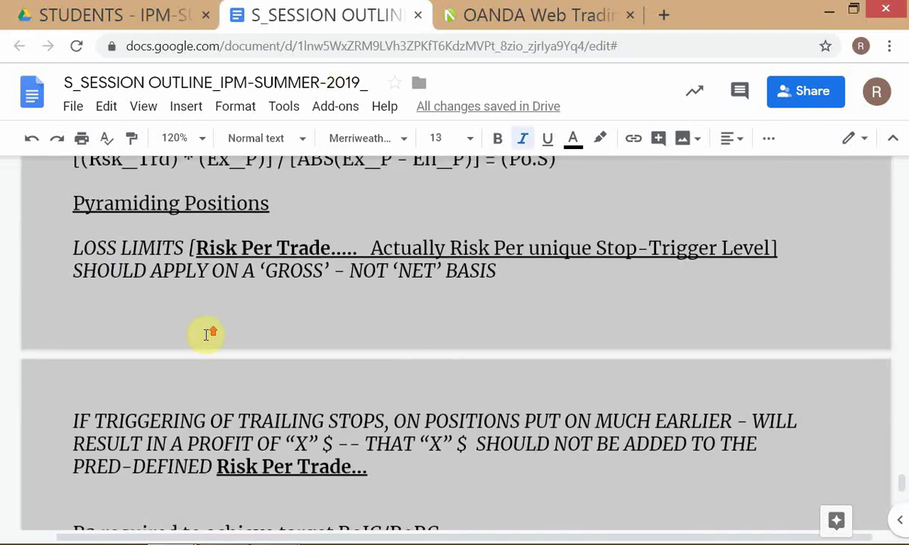
{"action": "scroll", "coordinate": [205, 330], "scroll_direction": "up", "scroll_amount": 2}
{"action": "scroll", "coordinate": [204, 330], "scroll_direction": "down", "scroll_amount": 2}
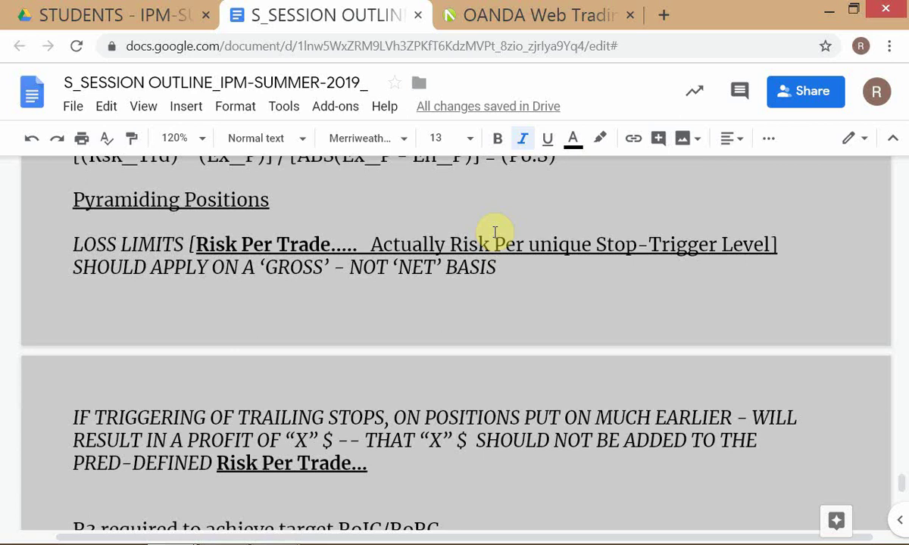
{"action": "key", "text": "alt+Tab"}
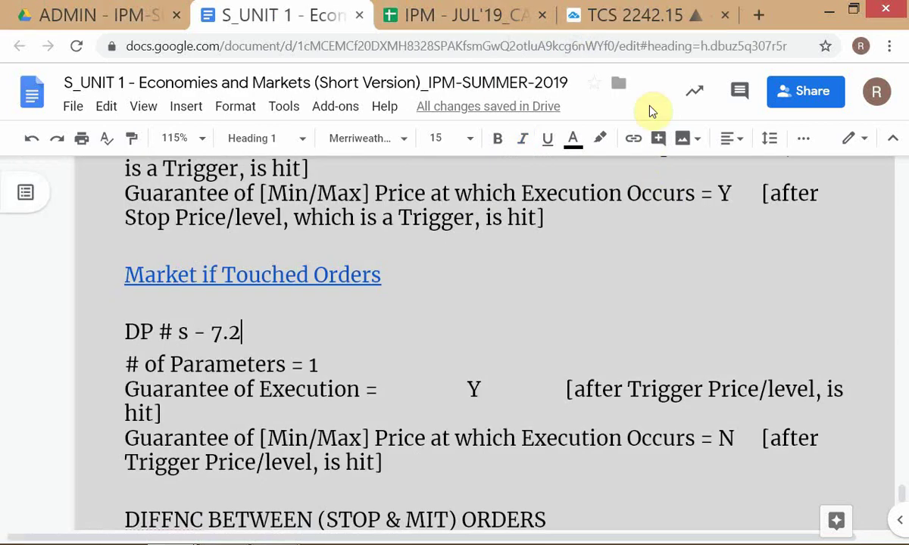
{"action": "key", "text": "alt+Tab"}
{"action": "key", "text": "alt+Tab"}
{"action": "left_click", "coordinate": [591, 23]}
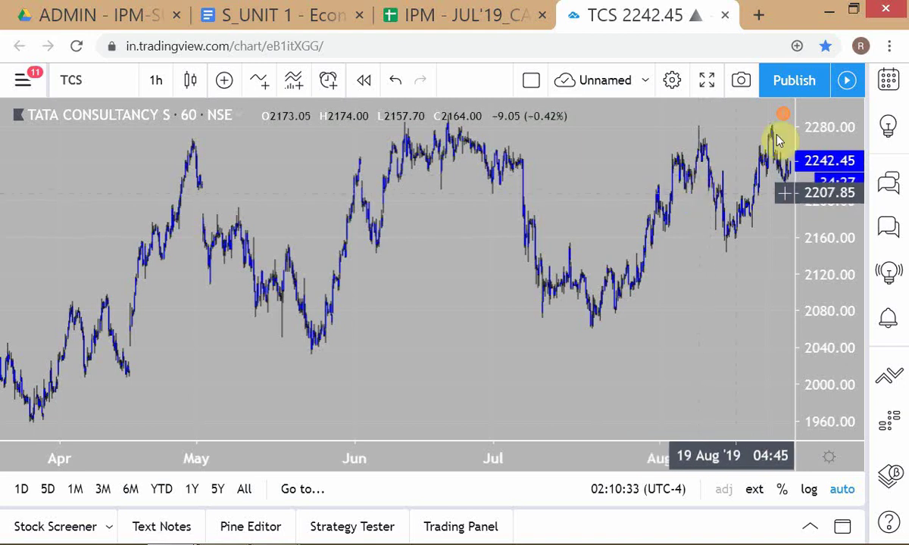
Step: Switch to the session outline document and review the notes on Risk Per Trade, System 'Edge' and the Position Size formulas
{"action": "key", "text": "alt+Tab"}
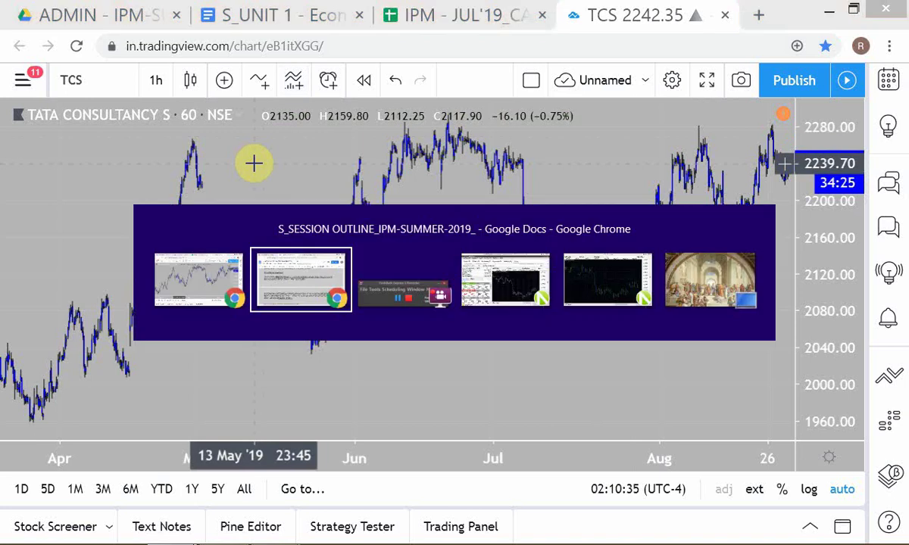
{"action": "scroll", "coordinate": [155, 267], "scroll_direction": "up", "scroll_amount": 5}
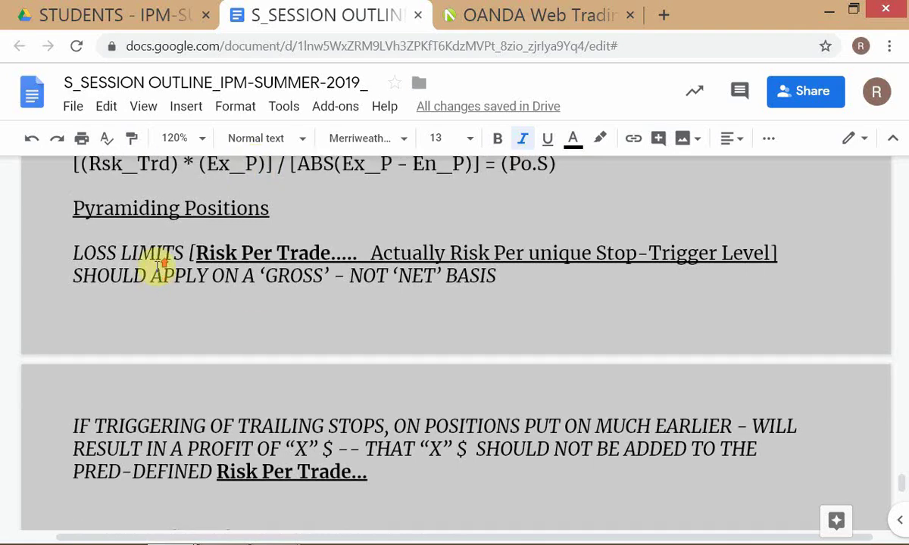
{"action": "scroll", "coordinate": [157, 267], "scroll_direction": "up", "scroll_amount": 12}
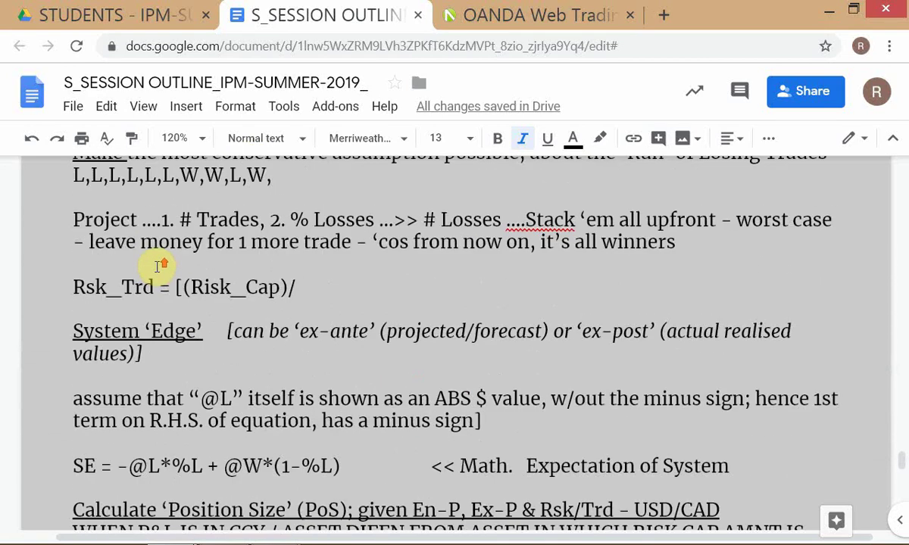
{"action": "scroll", "coordinate": [157, 267], "scroll_direction": "down", "scroll_amount": 2}
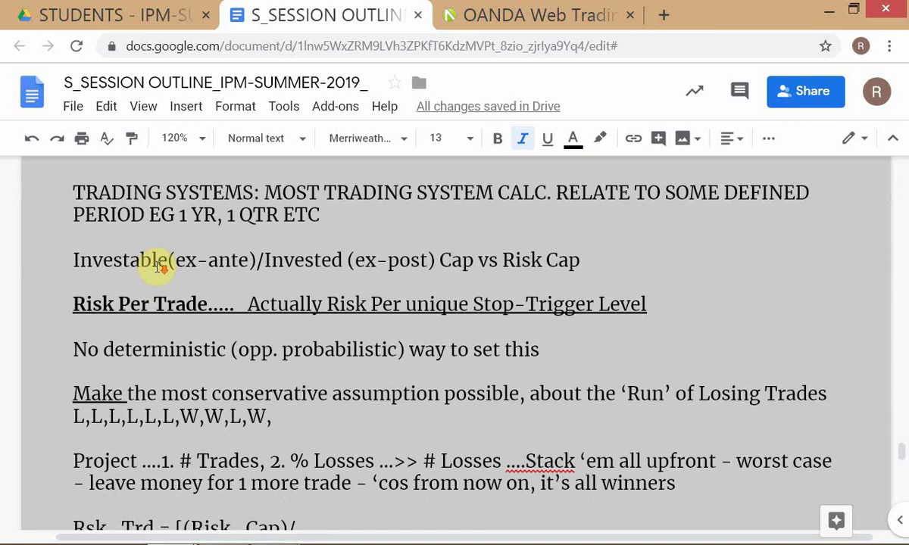
{"action": "scroll", "coordinate": [156, 267], "scroll_direction": "down", "scroll_amount": 2}
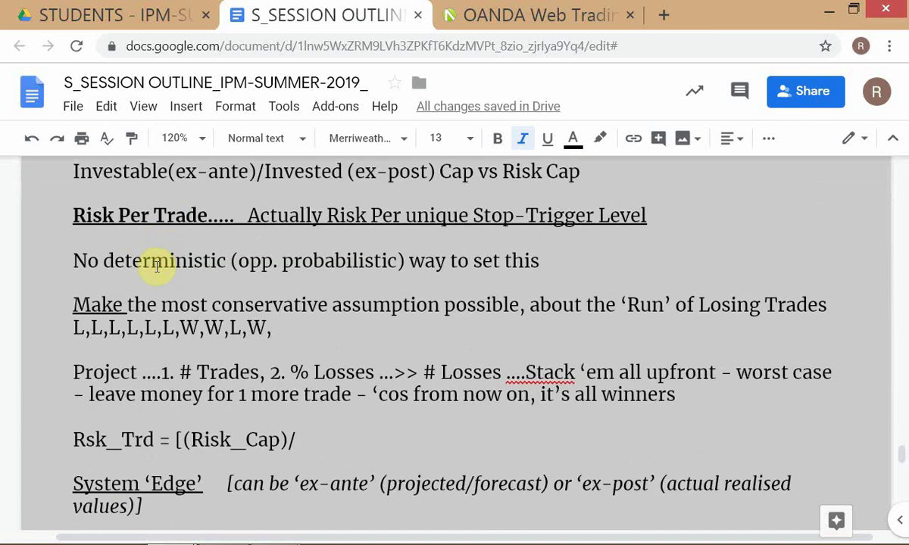
{"action": "scroll", "coordinate": [156, 266], "scroll_direction": "up", "scroll_amount": 2}
{"action": "scroll", "coordinate": [156, 266], "scroll_direction": "down", "scroll_amount": 4}
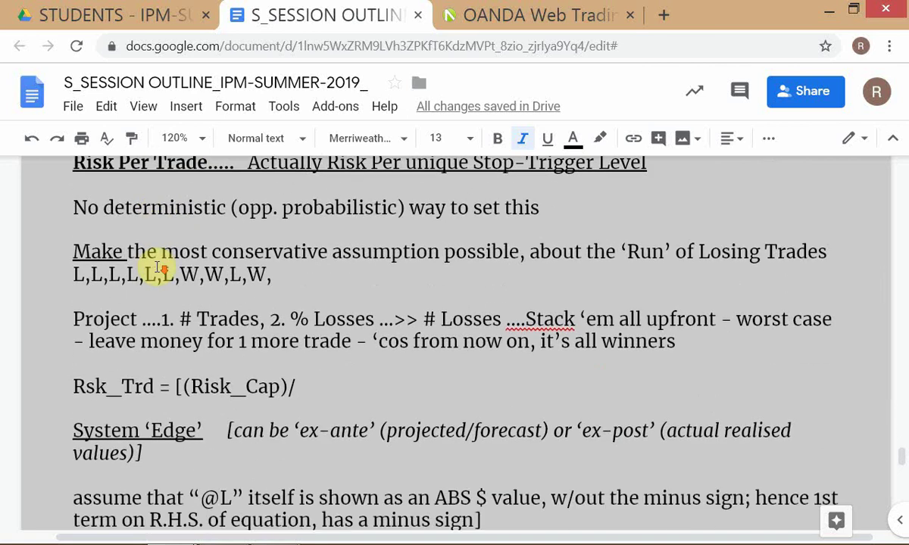
{"action": "scroll", "coordinate": [162, 267], "scroll_direction": "up", "scroll_amount": 2}
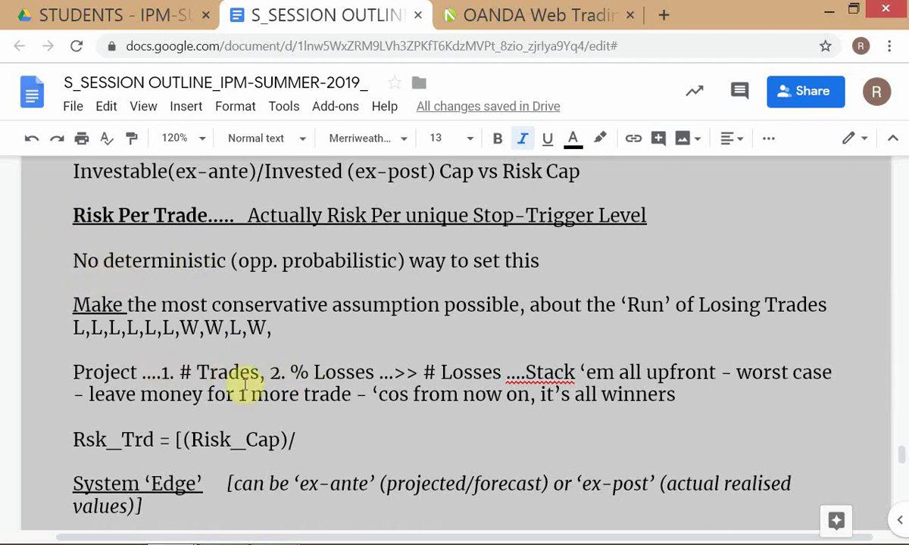
{"action": "scroll", "coordinate": [204, 359], "scroll_direction": "down", "scroll_amount": 4}
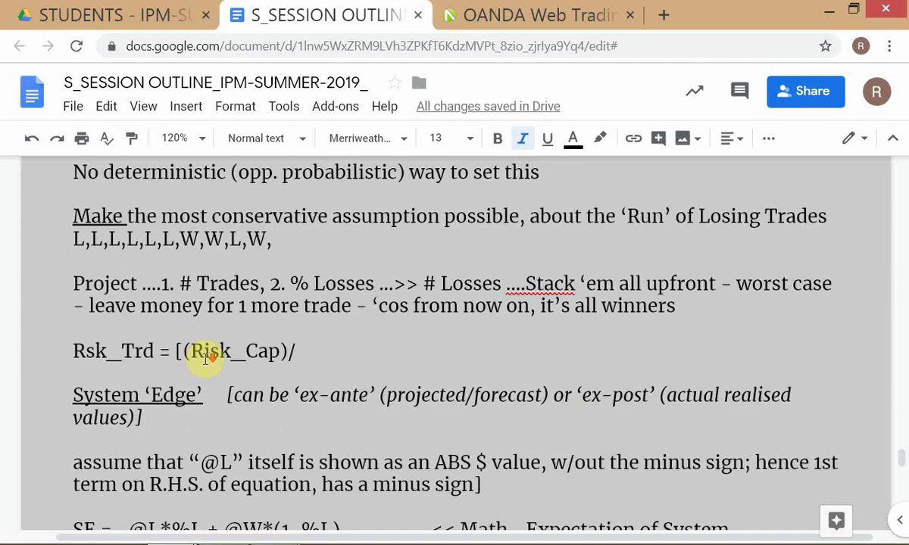
{"action": "scroll", "coordinate": [205, 359], "scroll_direction": "down", "scroll_amount": 6}
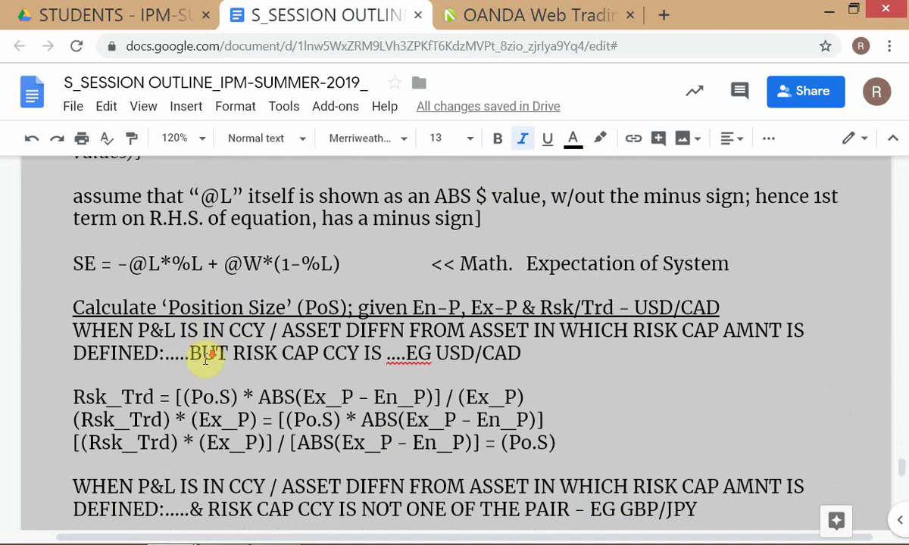
{"action": "scroll", "coordinate": [204, 359], "scroll_direction": "up", "scroll_amount": 4}
{"action": "scroll", "coordinate": [151, 355], "scroll_direction": "up", "scroll_amount": 2}
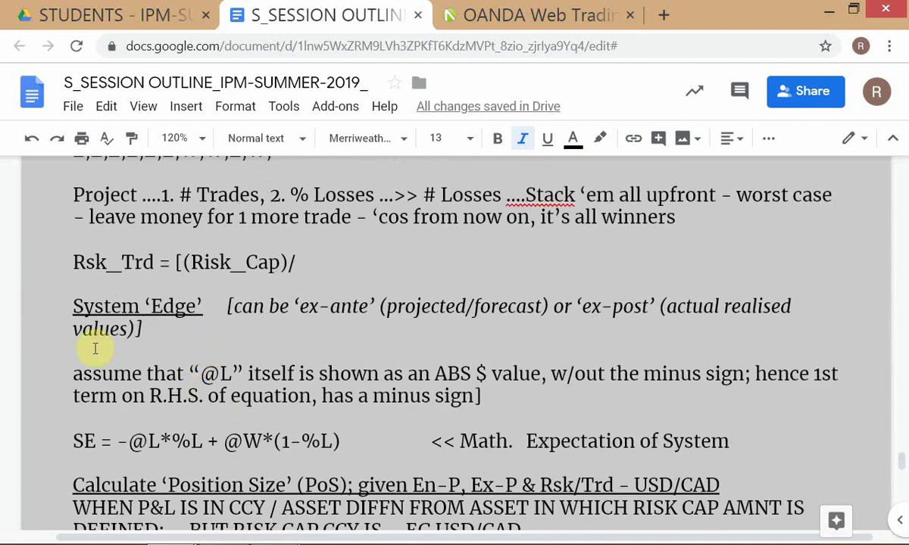
Step: Add a colon after the System 'Edge' heading and make the heading bold
{"action": "left_click", "coordinate": [73, 307]}
{"action": "left_click", "coordinate": [210, 306], "text": "shift"}
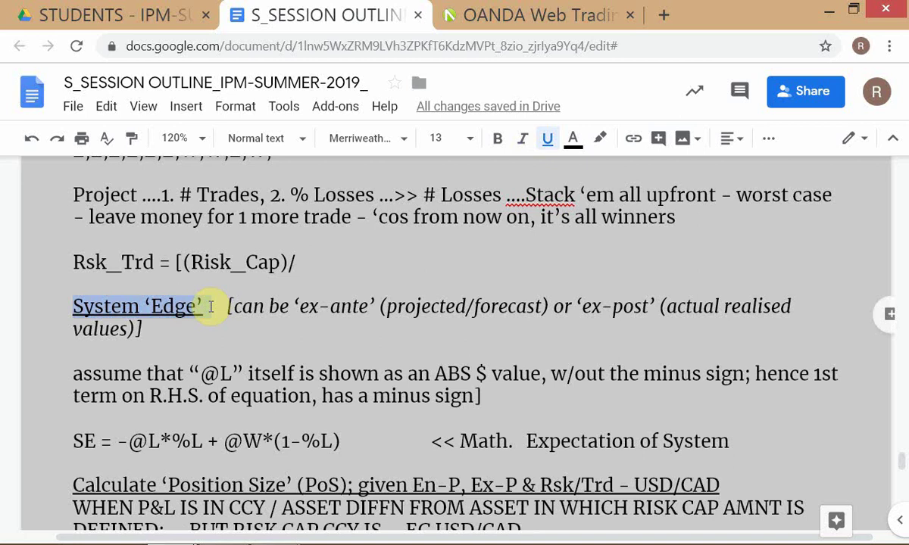
{"action": "left_click", "coordinate": [210, 305]}
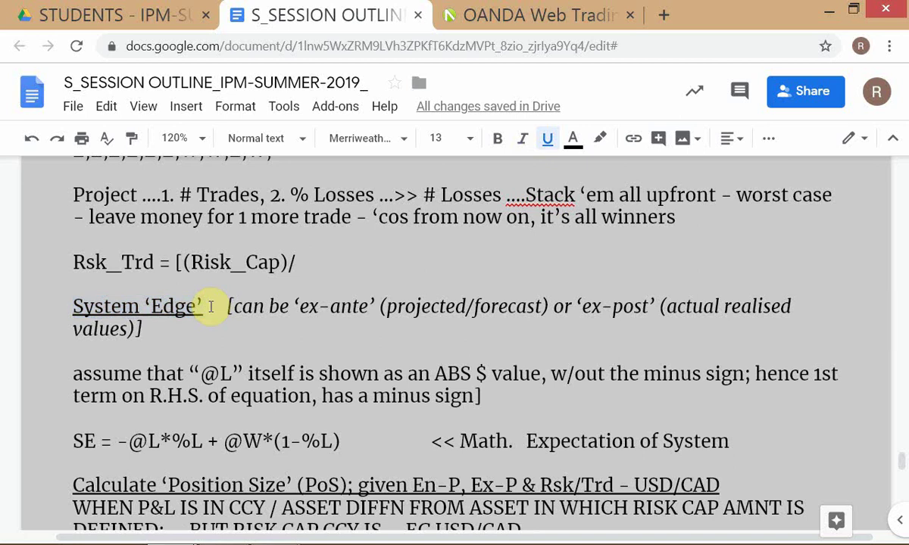
{"action": "type", "text": ":"}
{"action": "key", "text": "shift+Home"}
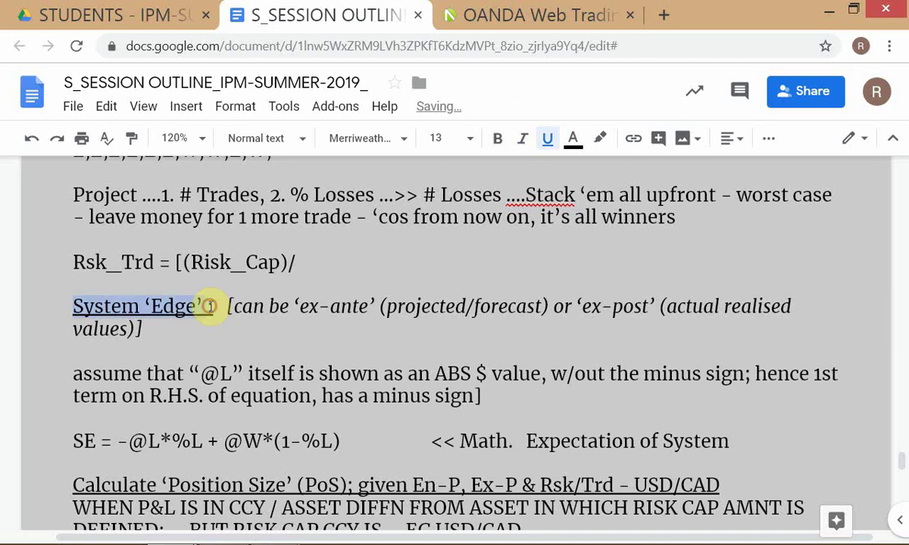
{"action": "key", "text": "ctrl+b"}
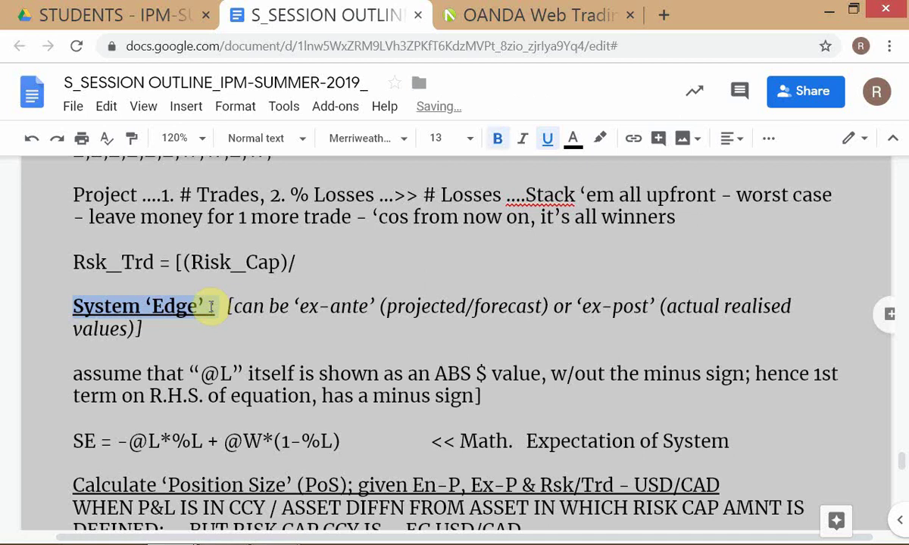
{"action": "left_click", "coordinate": [275, 336]}
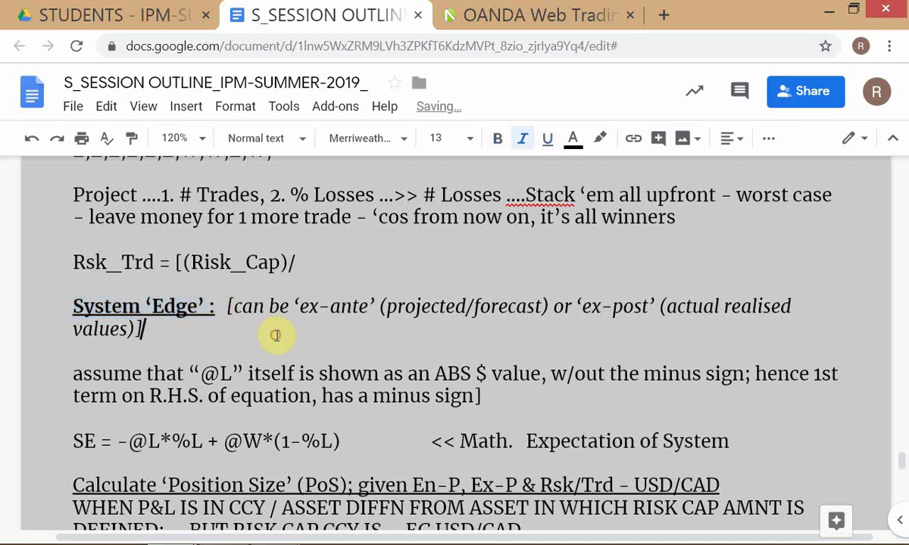
{"action": "left_click", "coordinate": [113, 374]}
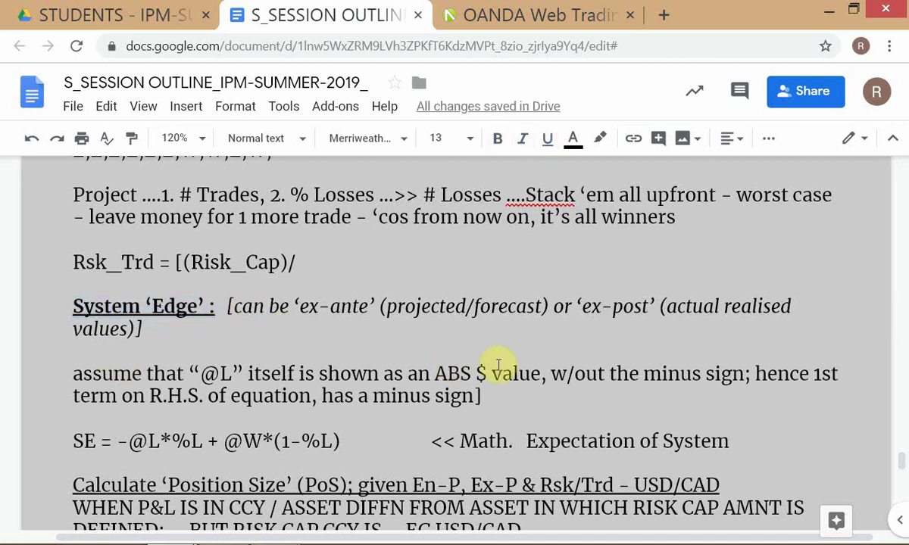
Step: Expand the abbreviation "Math." to "Mathematical" in the note beside the SE equation
{"action": "scroll", "coordinate": [617, 373], "scroll_direction": "down", "scroll_amount": 2}
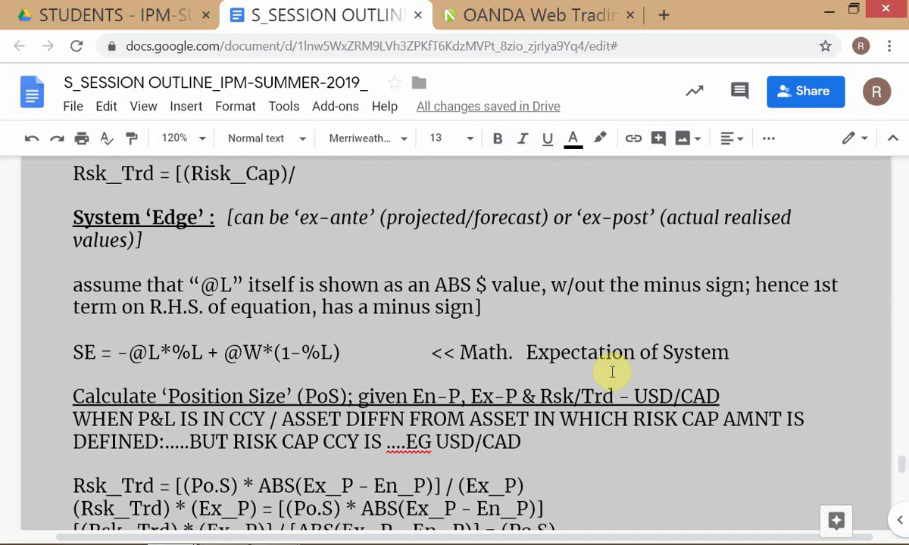
{"action": "left_click", "coordinate": [507, 360]}
{"action": "left_click", "coordinate": [506, 360]}
{"action": "type", "text": "."}
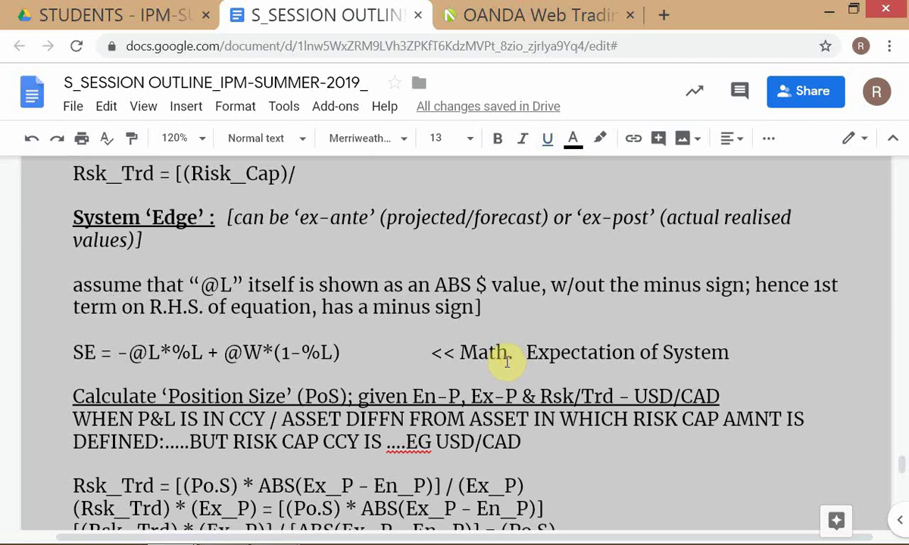
{"action": "key", "text": "BackSpace"}
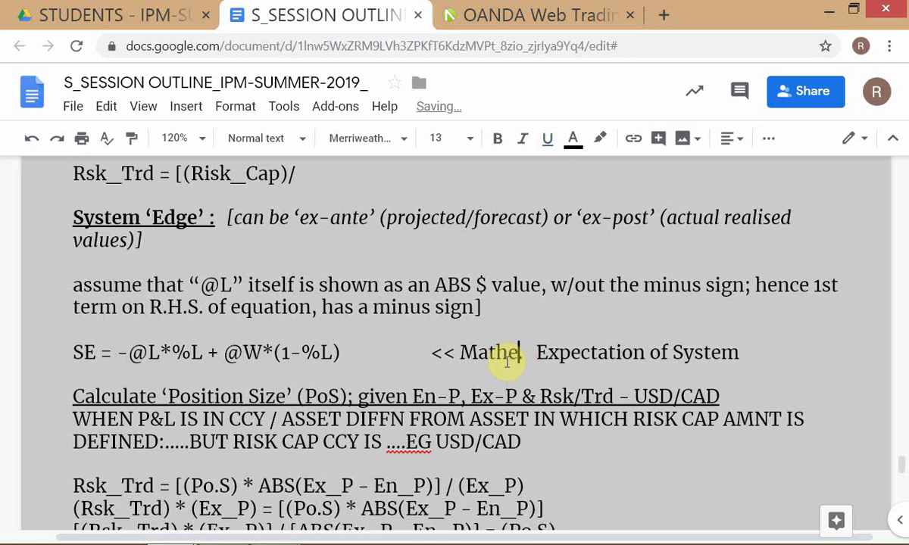
{"action": "type", "text": "ematical"}
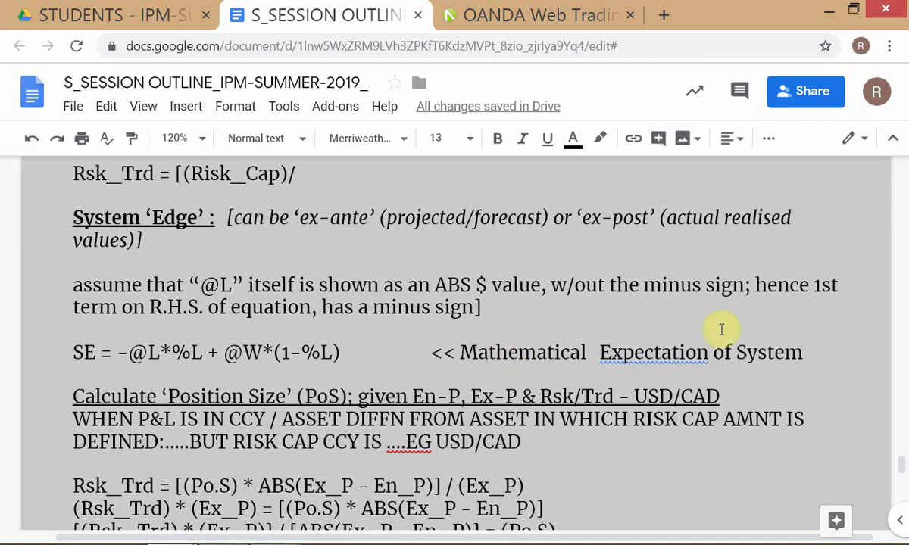
Step: Insert "[Probability weighted average outcome]" before "of System" in the note beside the SE equation
{"action": "left_click", "coordinate": [723, 352]}
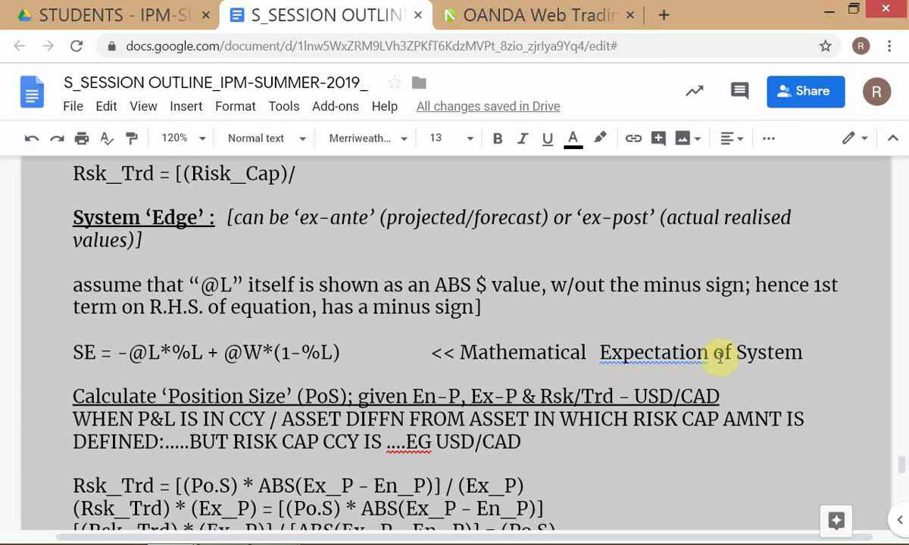
{"action": "type", "text": "[pr"}
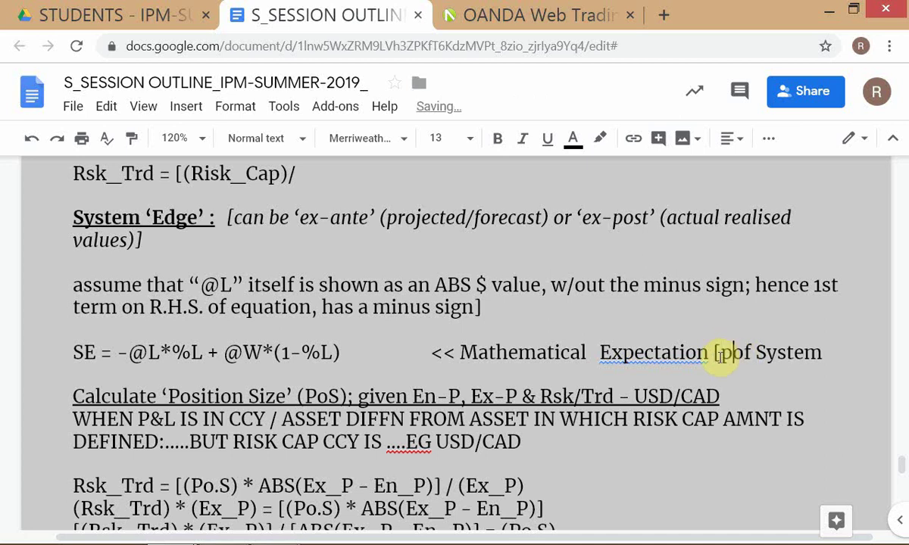
{"action": "key", "text": "BackSpace"}
{"action": "key", "text": "BackSpace"}
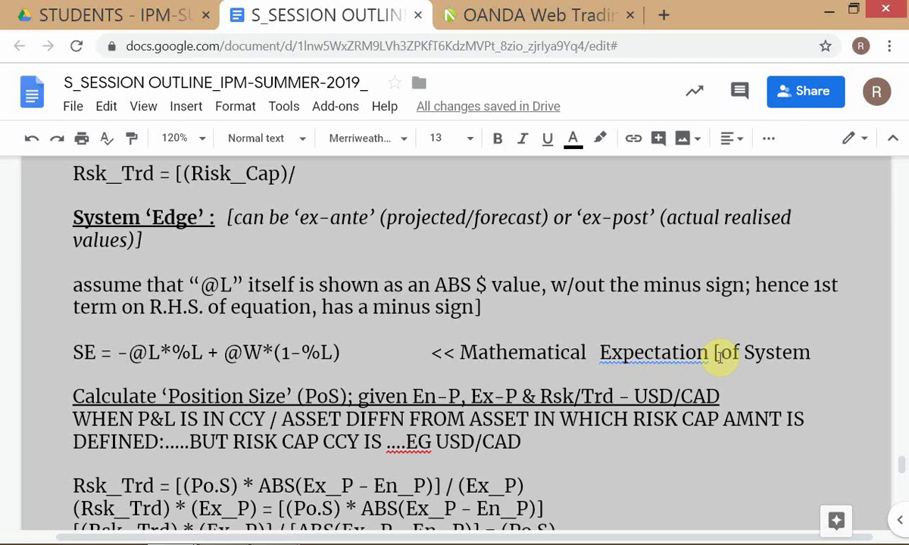
{"action": "type", "text": "Pro"}
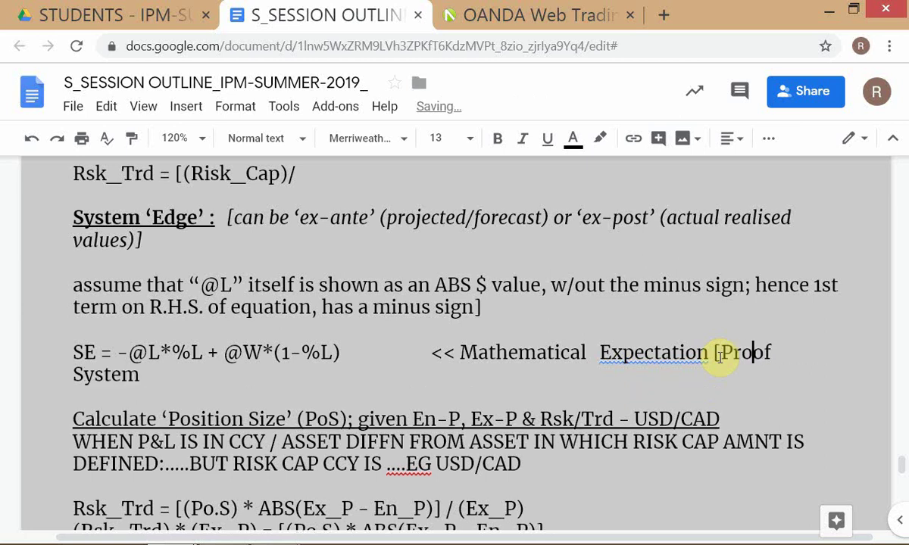
{"action": "type", "text": "babi"}
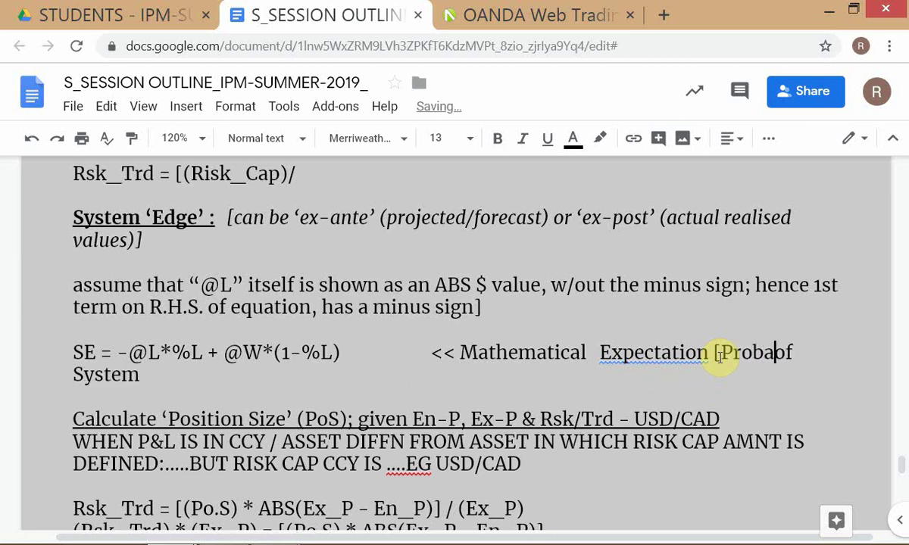
{"action": "type", "text": "lity"}
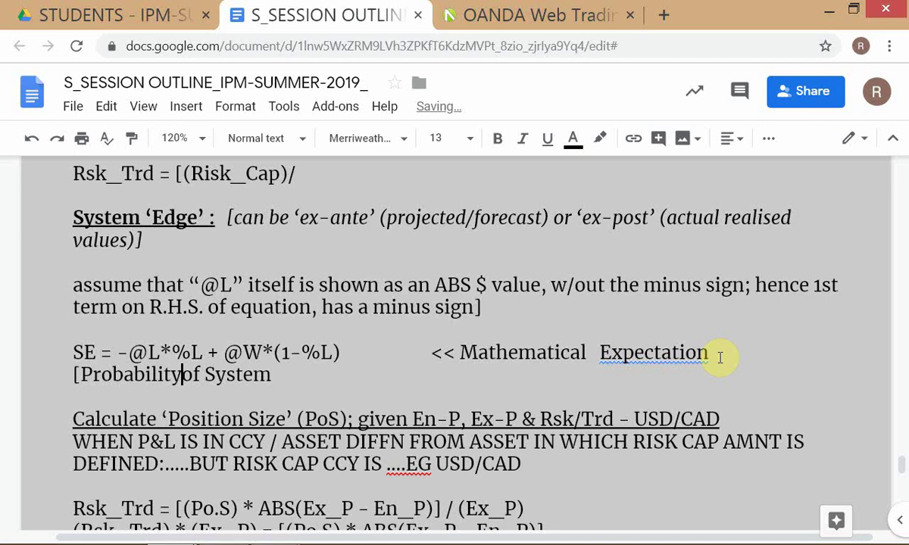
{"action": "type", "text": " weig"}
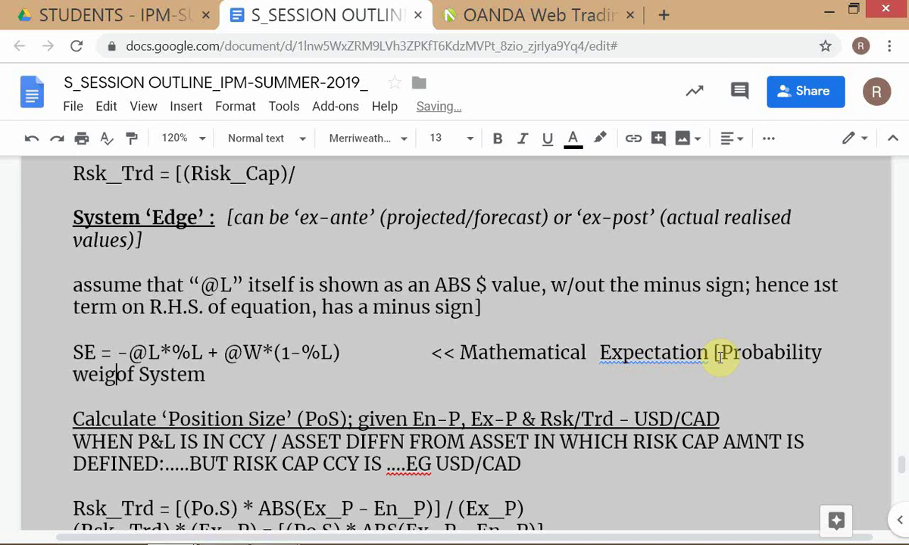
{"action": "type", "text": "hted avera"}
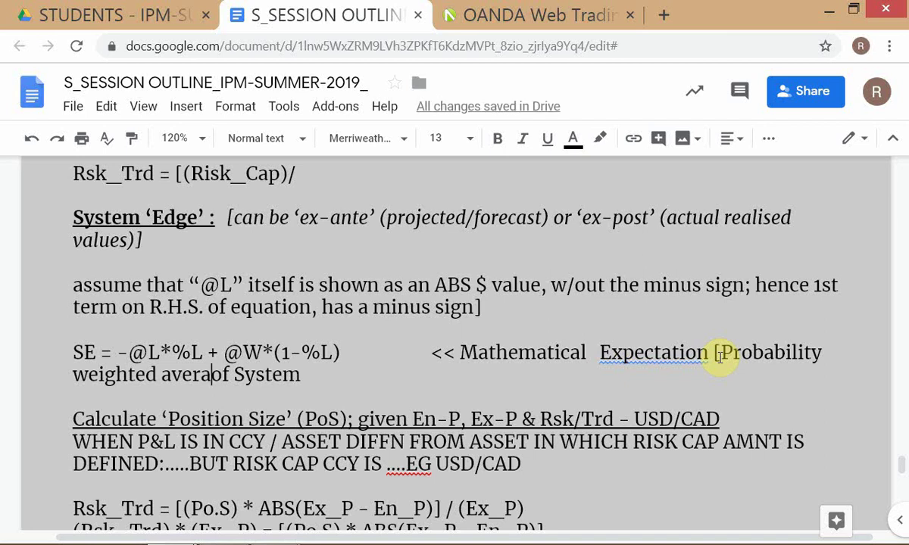
{"action": "type", "text": "ge "}
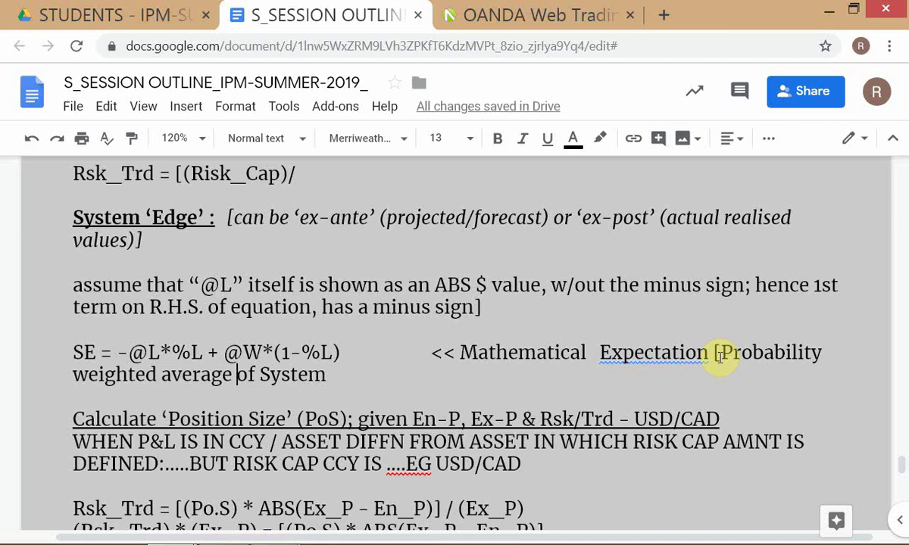
{"action": "type", "text": "outcome"}
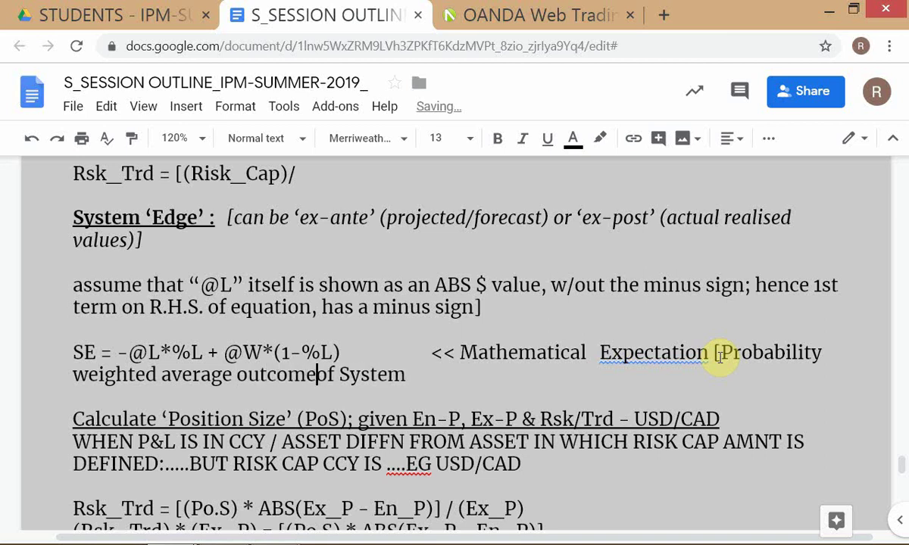
{"action": "type", "text": "]"}
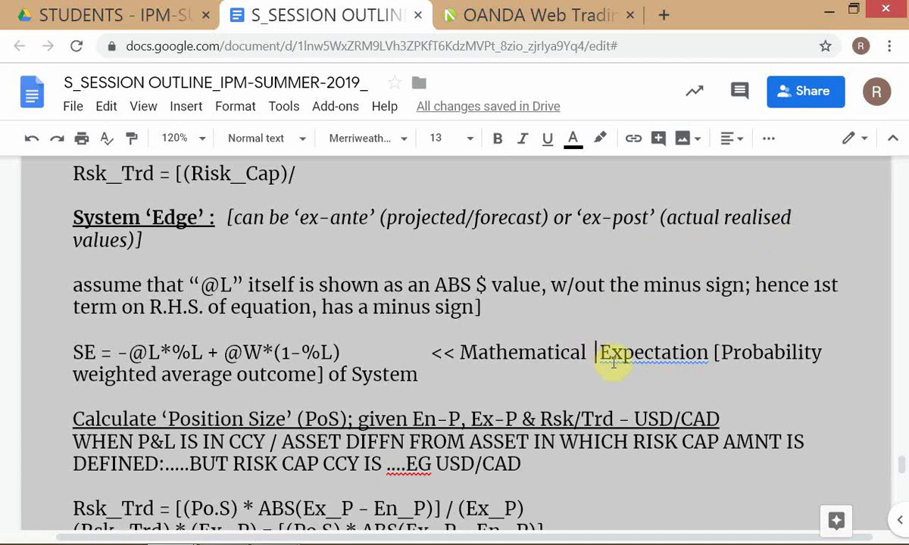
Step: Remove the extra spaces between "Mathematical" and "Expectation" in the SE note and open the grammar suggestion for "Expectation"
{"action": "key", "text": "BackSpace"}
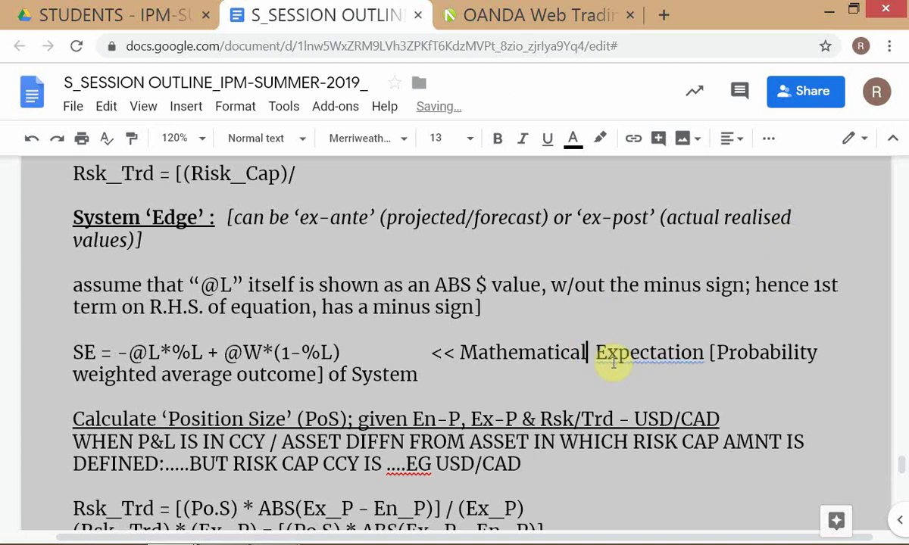
{"action": "key", "text": "BackSpace"}
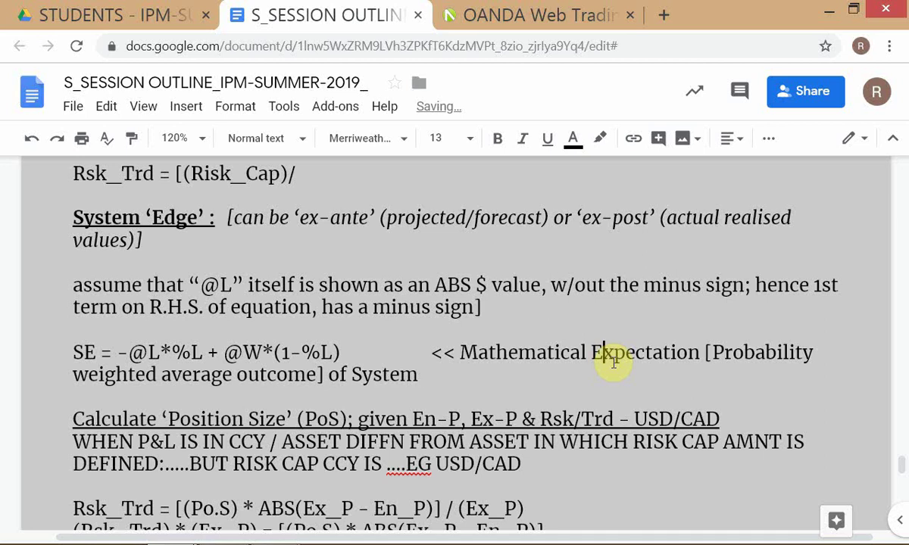
{"action": "key", "text": "Down"}
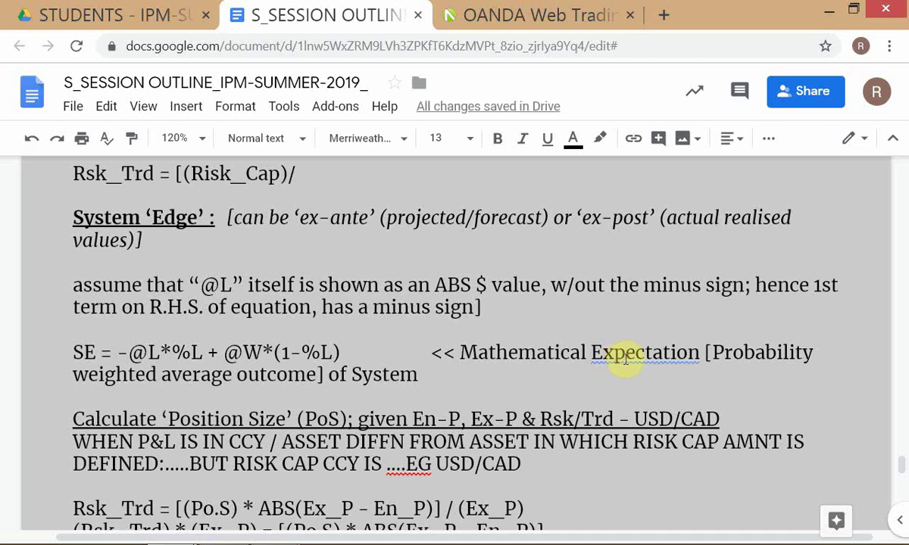
{"action": "right_click", "coordinate": [624, 358]}
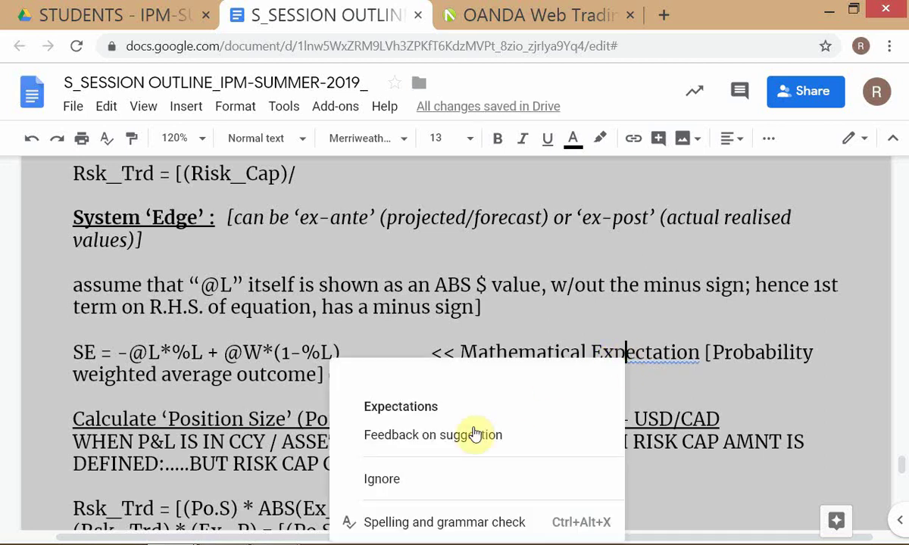
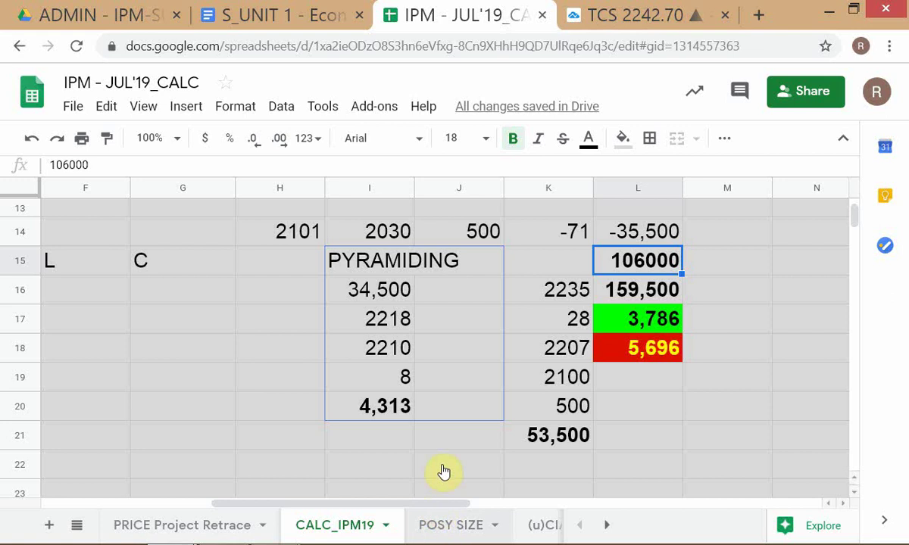
Step: In the POSY SIZE sheet of the IPM - JUL'19_CALC spreadsheet, set the System 'Edge' # Trades to 500 and check the # Losing Trades formula
{"action": "left_click", "coordinate": [550, 272]}
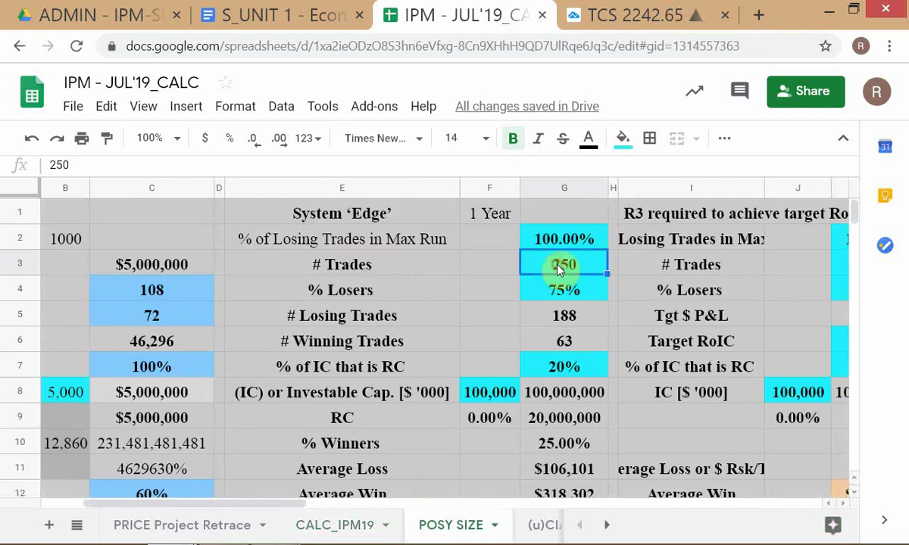
{"action": "type", "text": "500"}
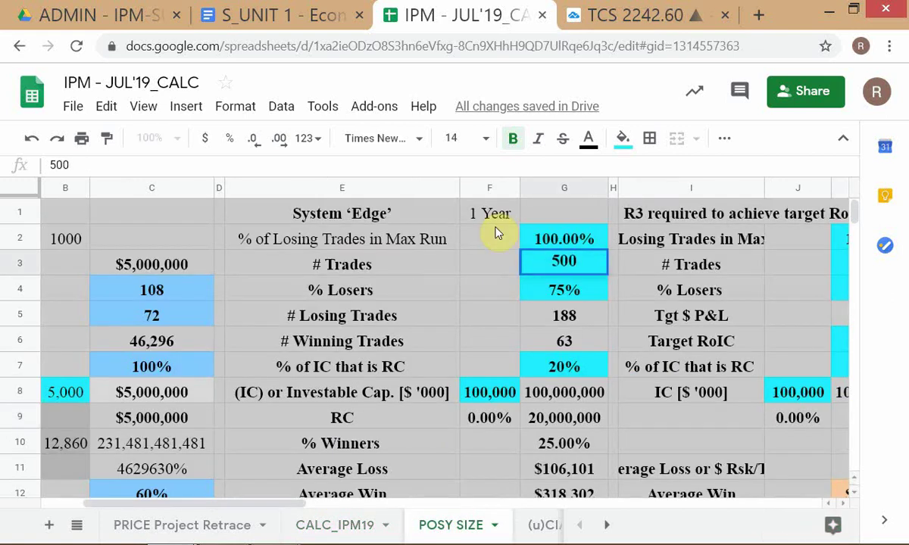
{"action": "key", "text": "Return"}
{"action": "left_click", "coordinate": [552, 323]}
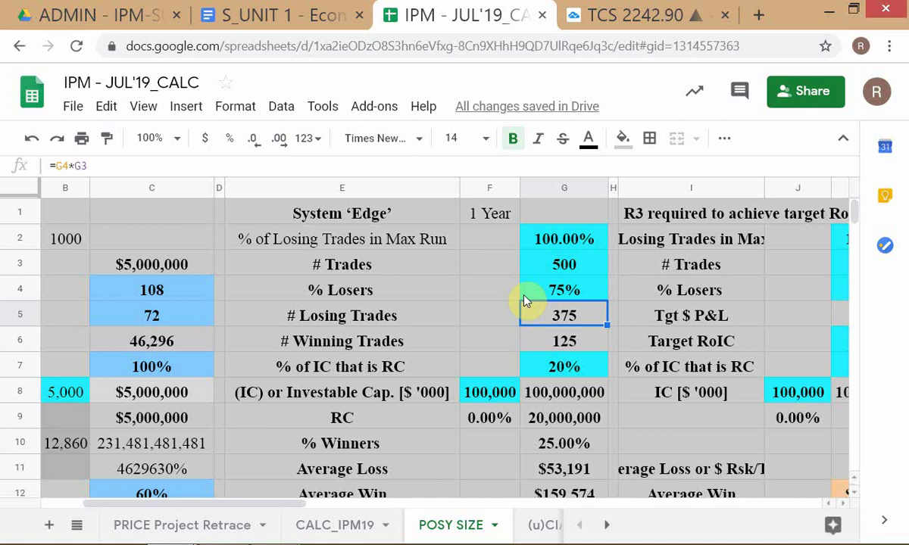
{"action": "left_click", "coordinate": [614, 333]}
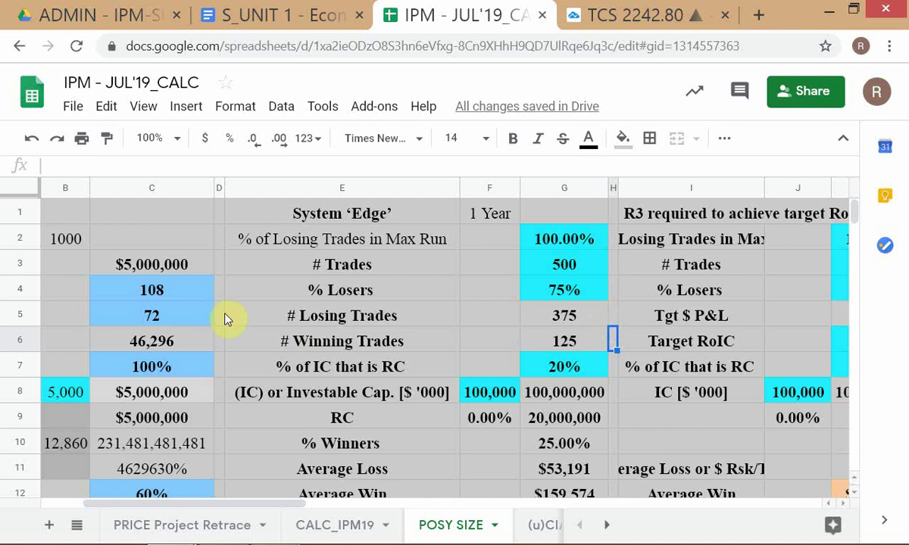
{"action": "left_click", "coordinate": [153, 221]}
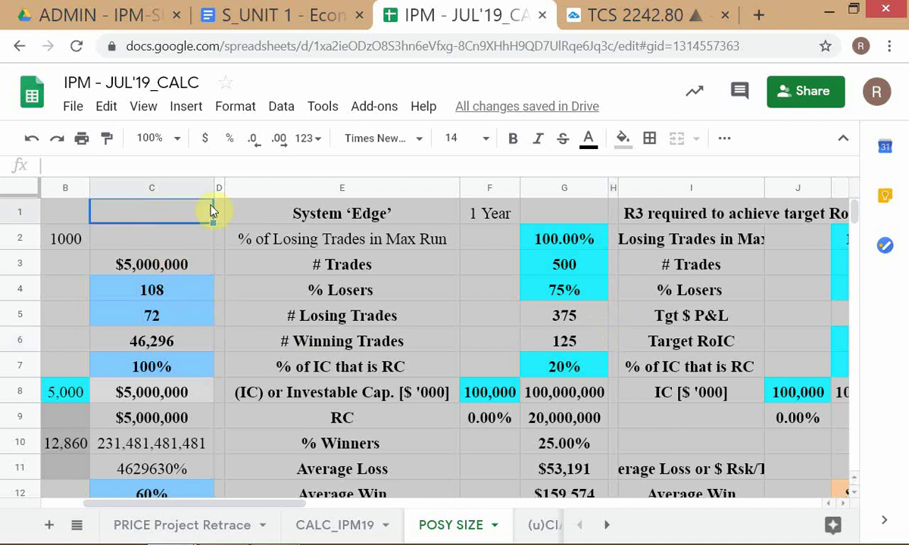
Step: Switch to the session outline document and append "for that period" to the line about having to stop trading after exhausting Risk Cap
{"action": "key", "text": "alt+Tab"}
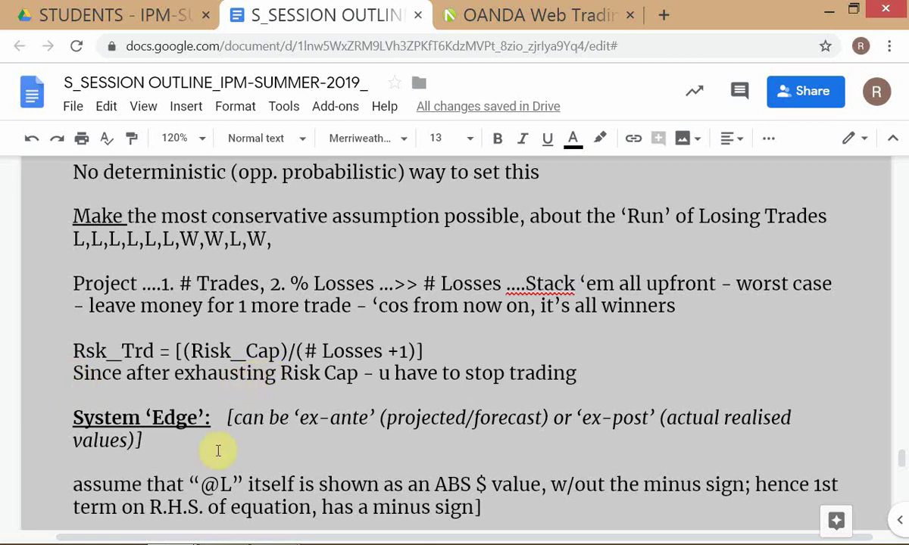
{"action": "double_click", "coordinate": [628, 376]}
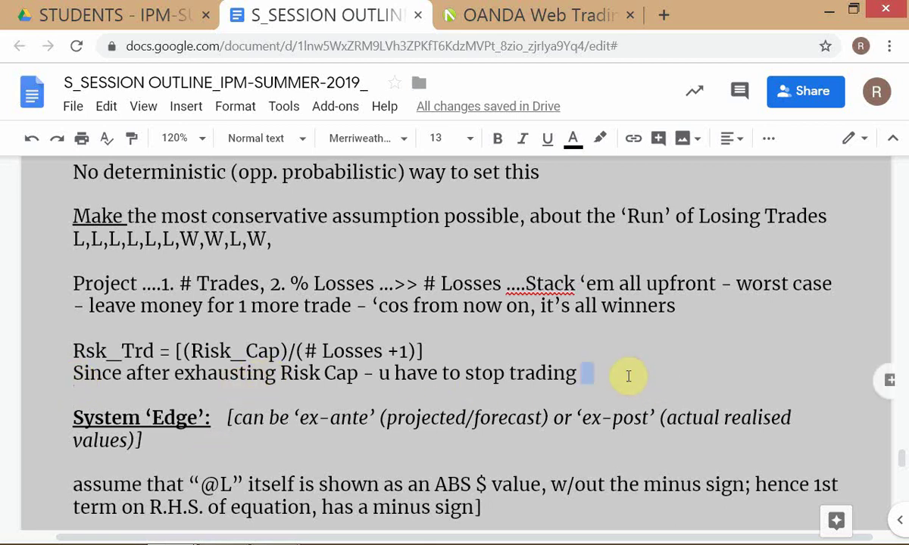
{"action": "type", "text": "for that "}
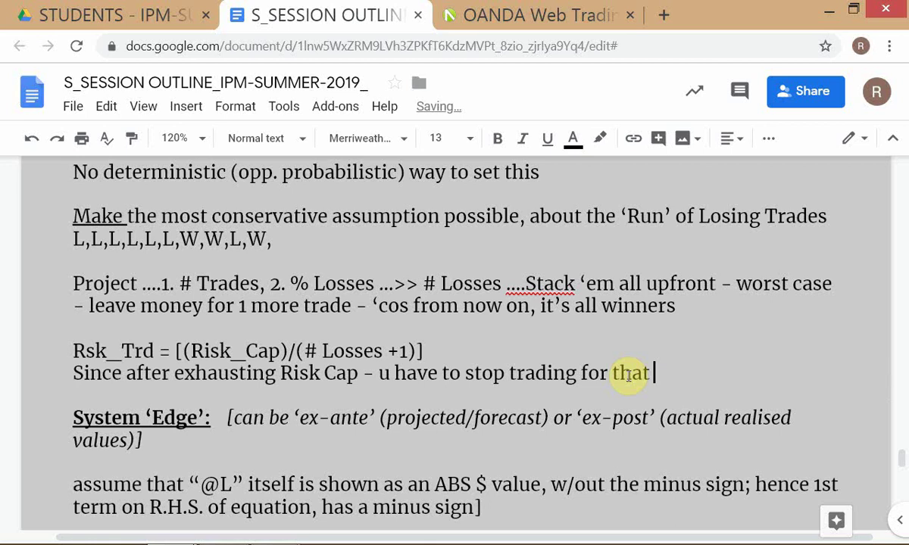
{"action": "type", "text": "period"}
Step: Insert a blank line between the SE equation note and the Calculate 'Position Size' heading
{"action": "scroll", "coordinate": [631, 376], "scroll_direction": "down", "scroll_amount": 2}
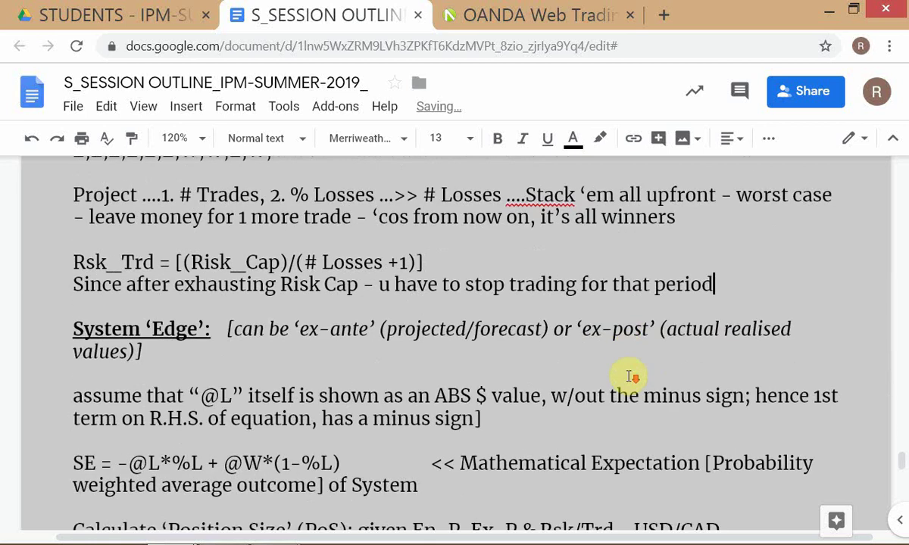
{"action": "scroll", "coordinate": [631, 377], "scroll_direction": "down", "scroll_amount": 4}
{"action": "scroll", "coordinate": [631, 376], "scroll_direction": "up", "scroll_amount": 2}
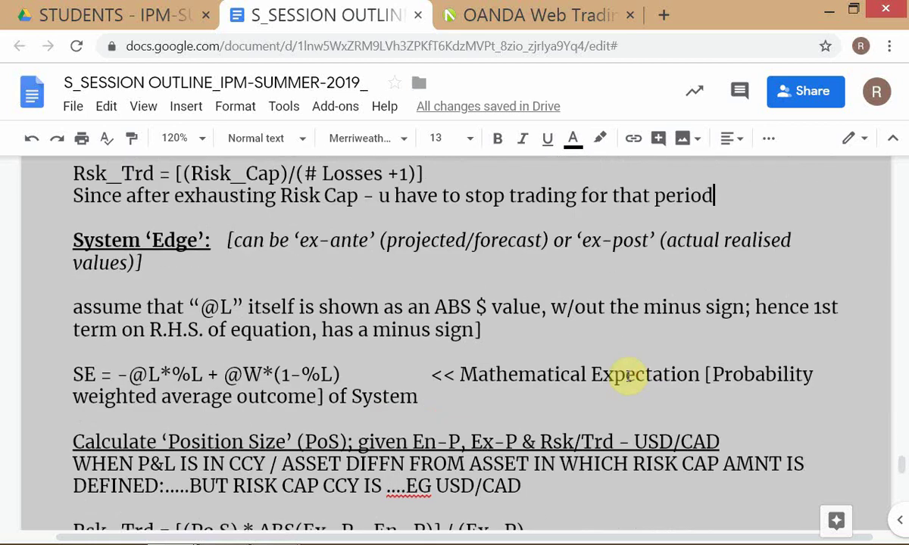
{"action": "left_click", "coordinate": [481, 409]}
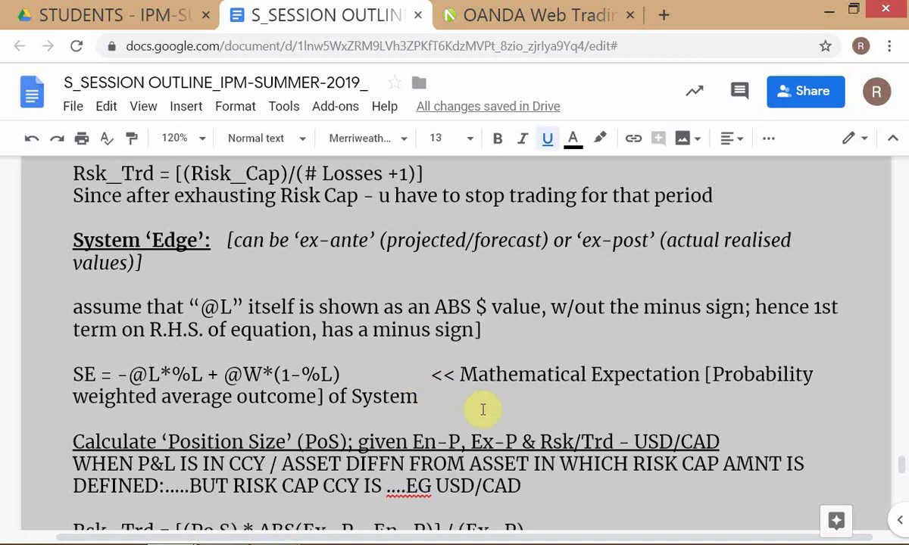
{"action": "left_click", "coordinate": [738, 438]}
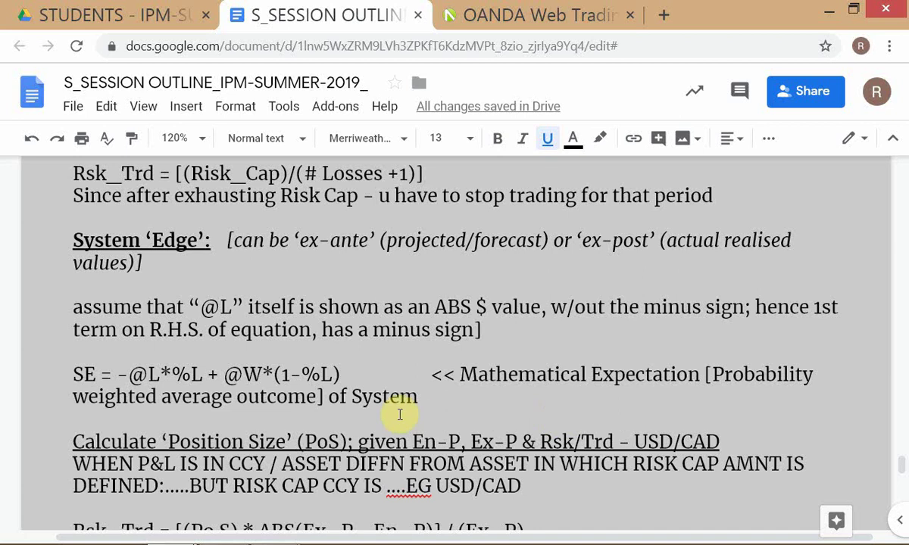
{"action": "left_click", "coordinate": [471, 376]}
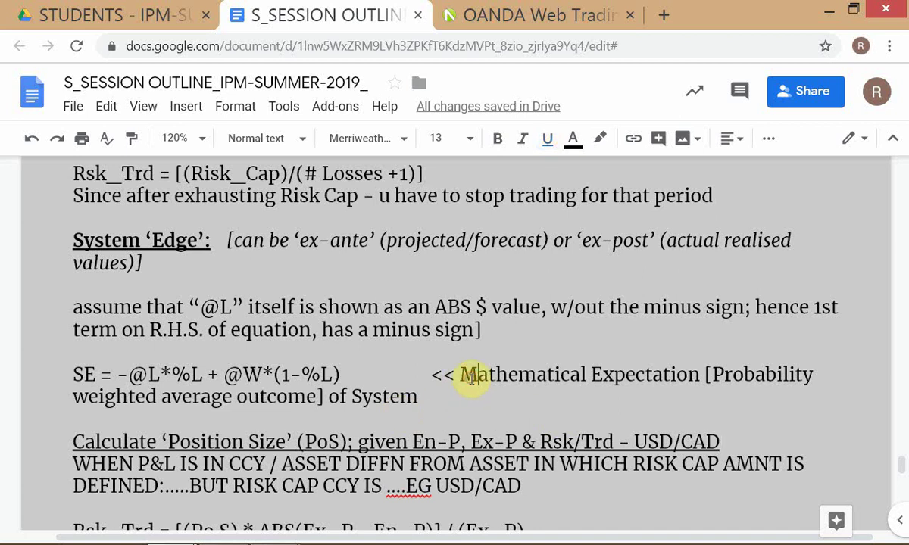
{"action": "left_click", "coordinate": [439, 398]}
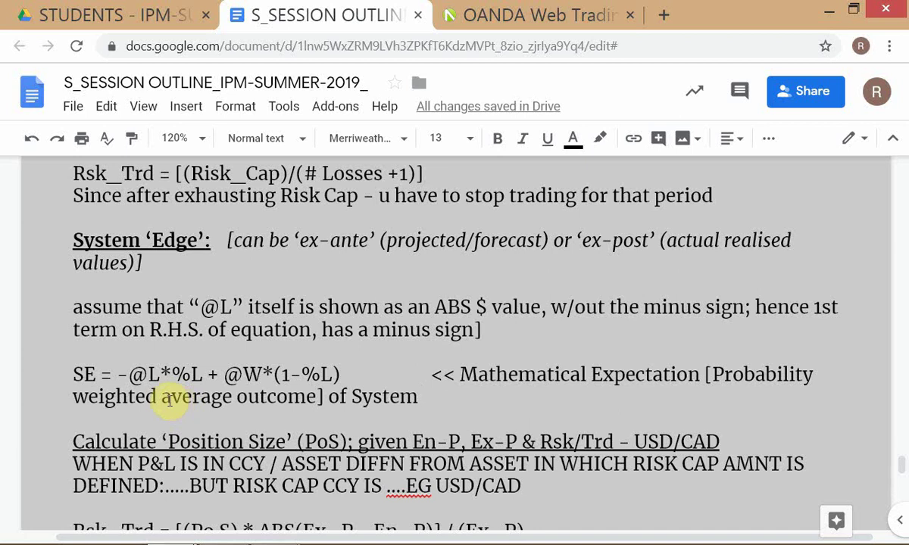
{"action": "left_click", "coordinate": [52, 423]}
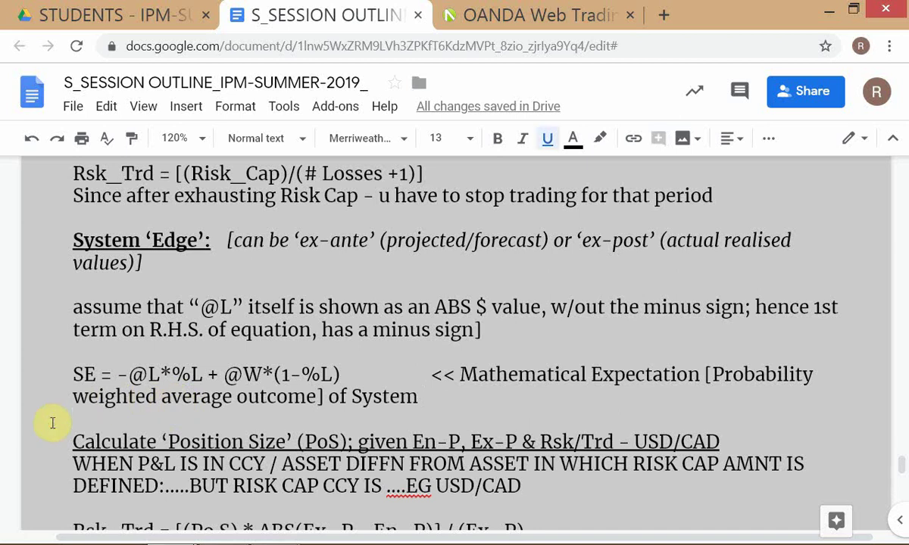
{"action": "key", "text": "Return"}
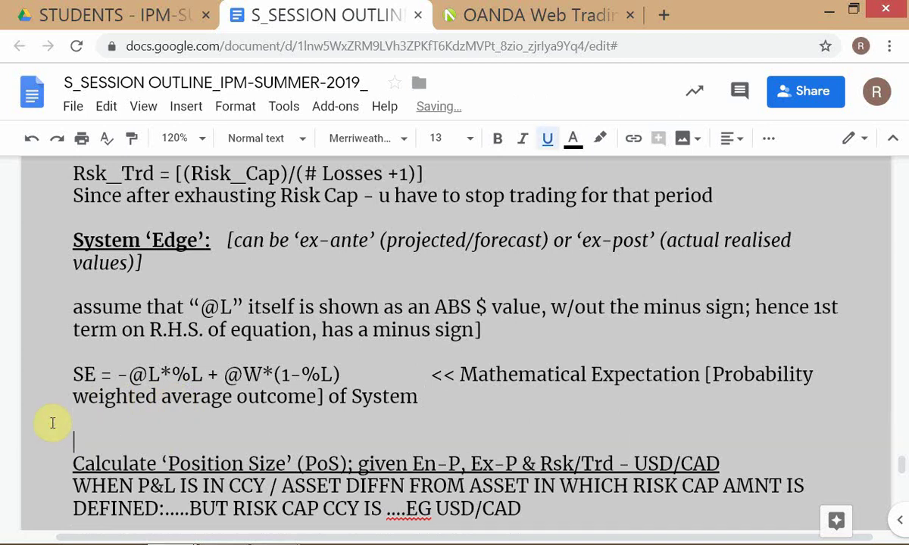
Step: In the CALC_IPM19 sheet of the IPM - JUL'19_CALC spreadsheet, enter 0.5 in I23 and the label HEADS above it in I22
{"action": "key", "text": "alt+Tab"}
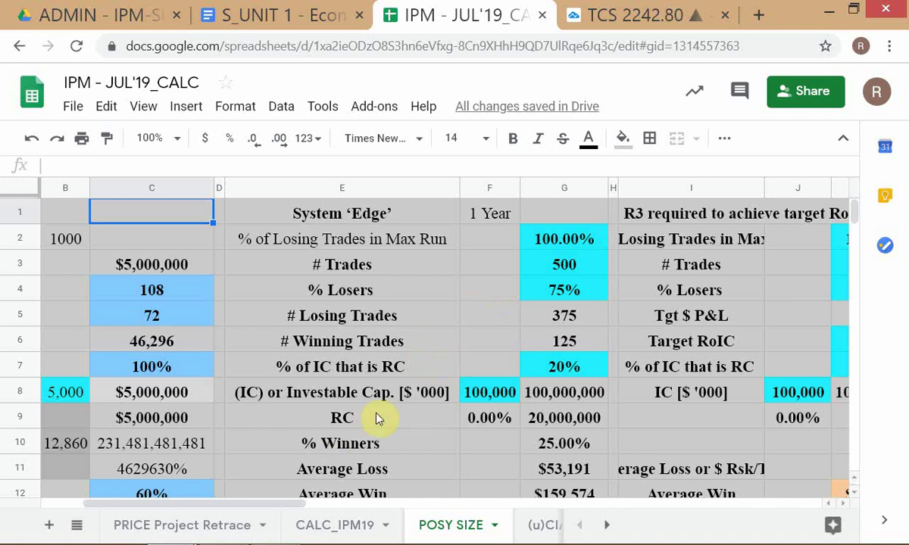
{"action": "scroll", "coordinate": [375, 415], "scroll_direction": "down", "scroll_amount": 1}
{"action": "left_click", "coordinate": [333, 521]}
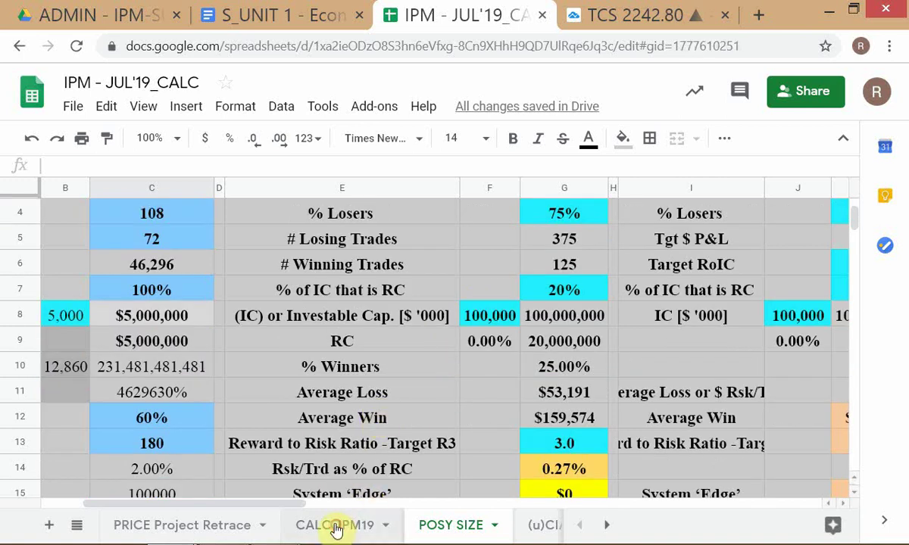
{"action": "scroll", "coordinate": [507, 377], "scroll_direction": "down", "scroll_amount": 2}
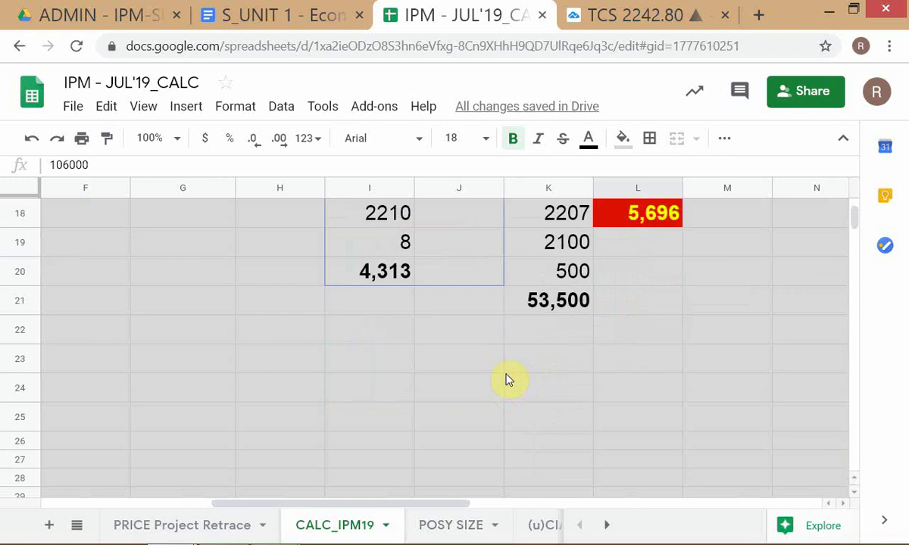
{"action": "left_click", "coordinate": [385, 362]}
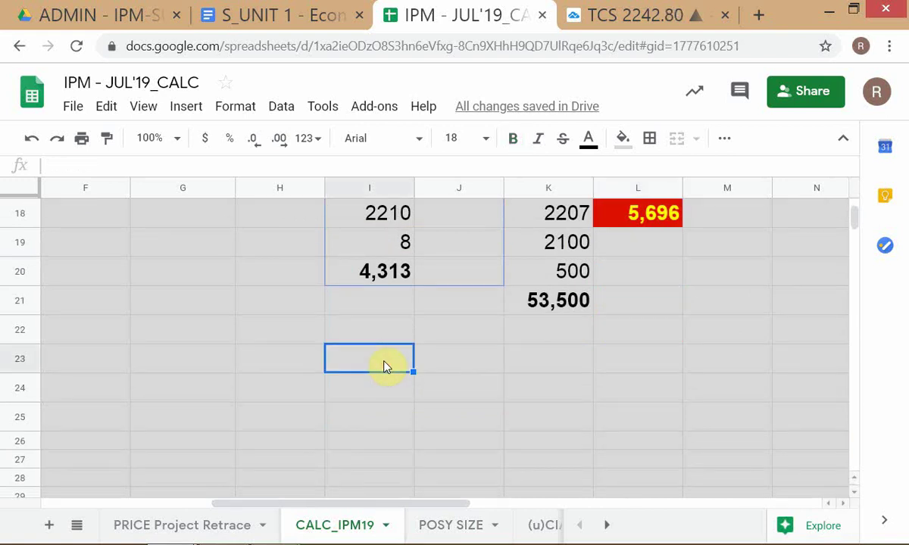
{"action": "type", "text": ".5"}
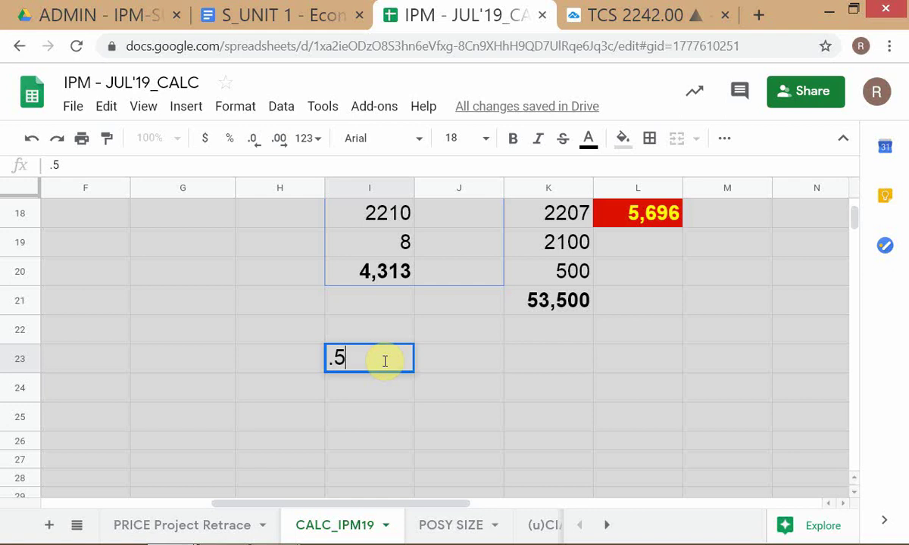
{"action": "key", "text": "Return"}
{"action": "key", "text": "Up"}
{"action": "key", "text": "Up"}
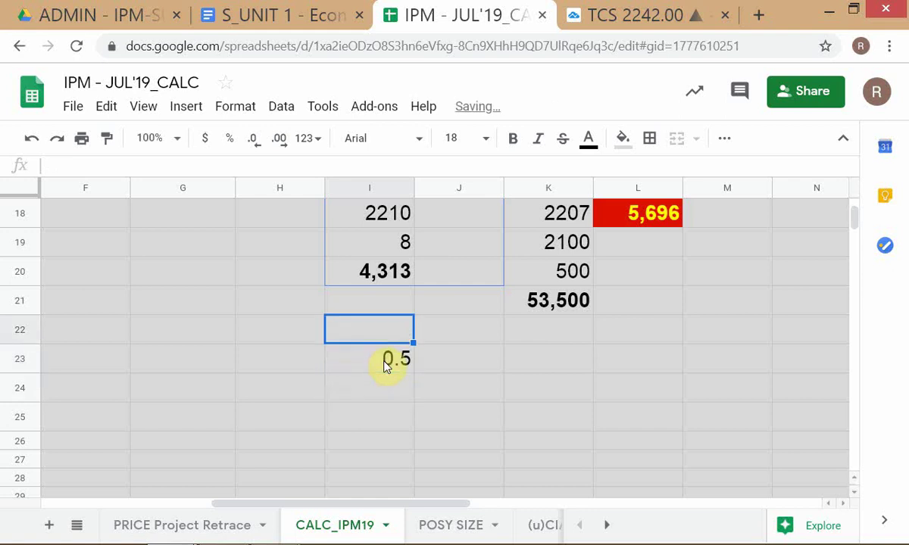
{"action": "type", "text": "HEADS"}
{"action": "key", "text": "Return"}
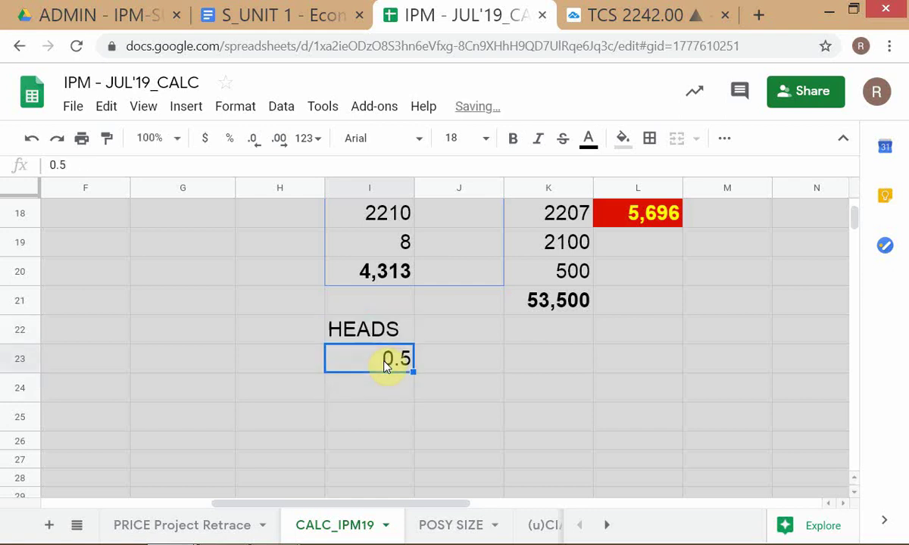
Step: Add the label TAILS in J22 beside HEADS
{"action": "key", "text": "Up"}
{"action": "key", "text": "Right"}
{"action": "type", "text": "TAI"}
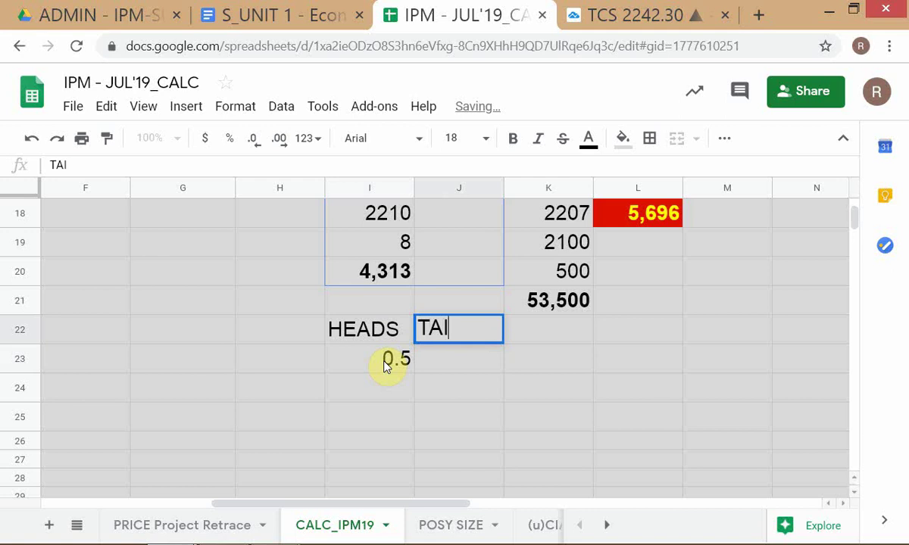
{"action": "type", "text": "LS"}
{"action": "key", "text": "Return"}
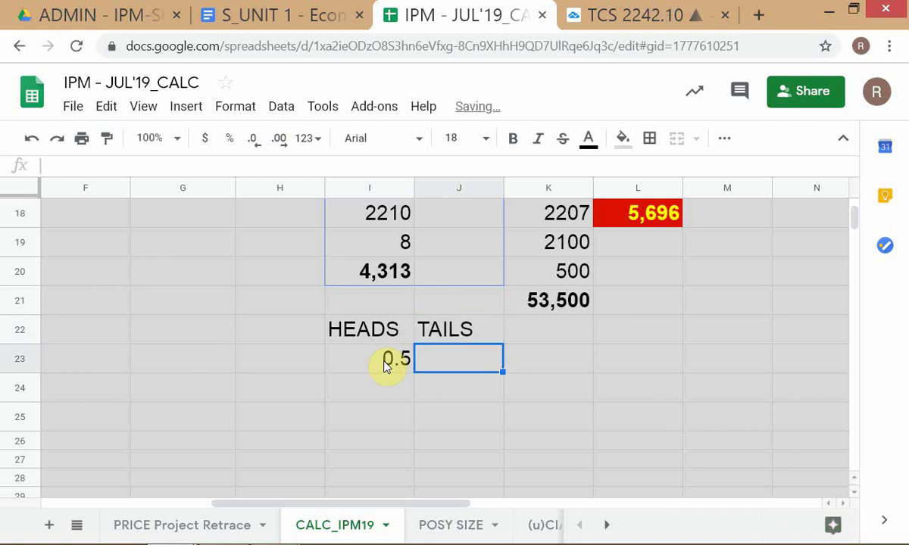
Step: Calculate the TAILS probability in J23 with the formula =1-I23
{"action": "type", "text": "="}
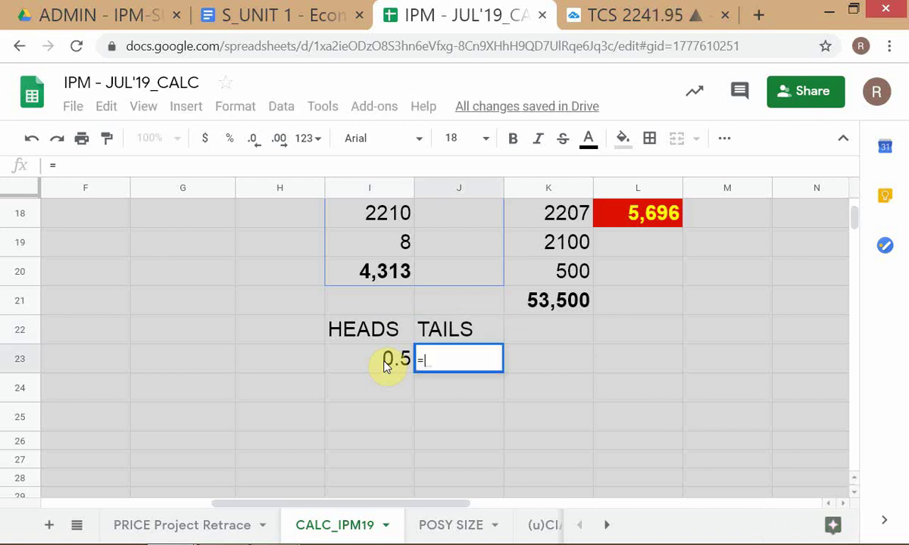
{"action": "left_click", "coordinate": [384, 367]}
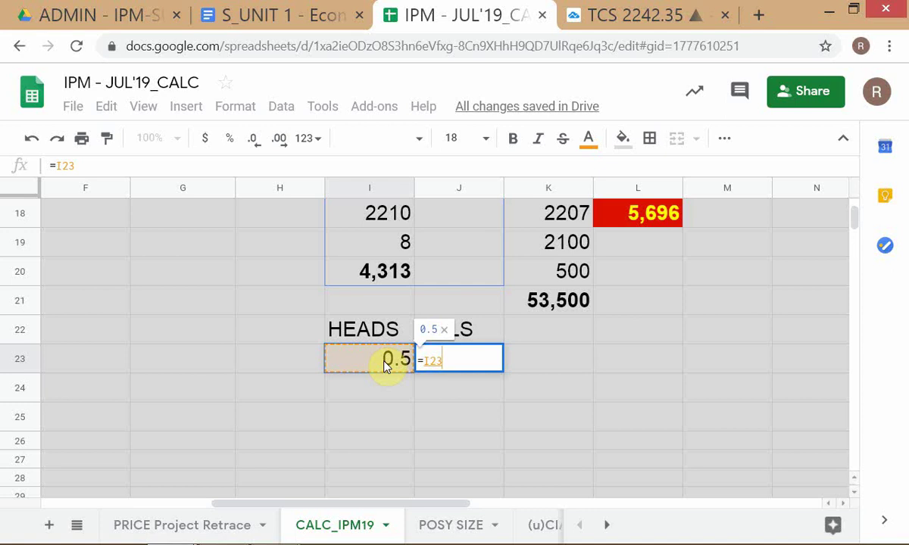
{"action": "key", "text": "BackSpace"}
{"action": "key", "text": "BackSpace"}
{"action": "key", "text": "BackSpace"}
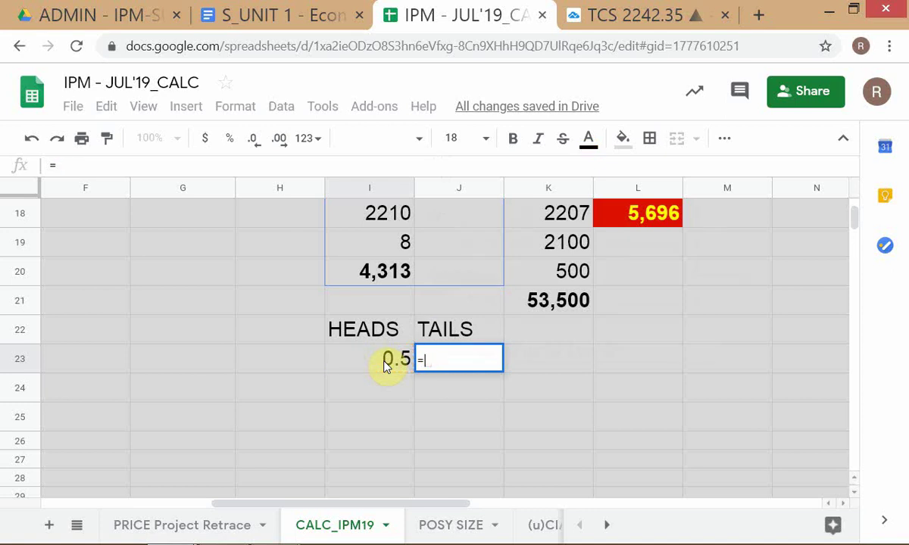
{"action": "type", "text": "1-"}
{"action": "left_click", "coordinate": [383, 367]}
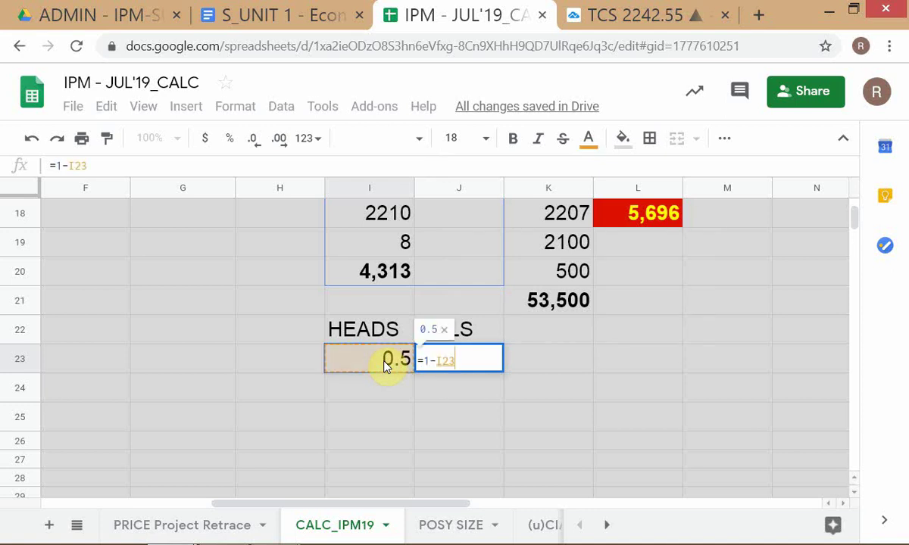
{"action": "key", "text": "Return"}
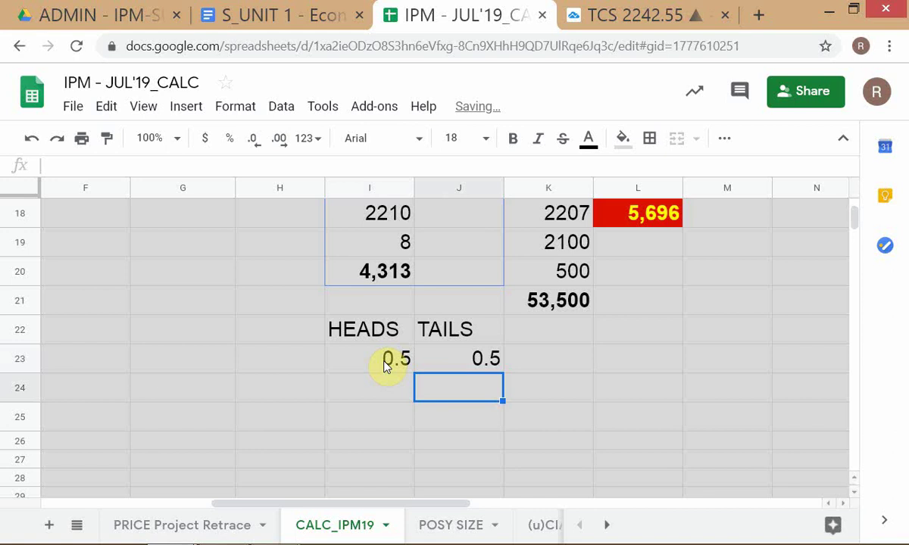
Step: Enter the payoffs -1 for HEADS in I24 and 4 for TAILS in J24
{"action": "key", "text": "Up"}
{"action": "key", "text": "Down"}
{"action": "key", "text": "Left"}
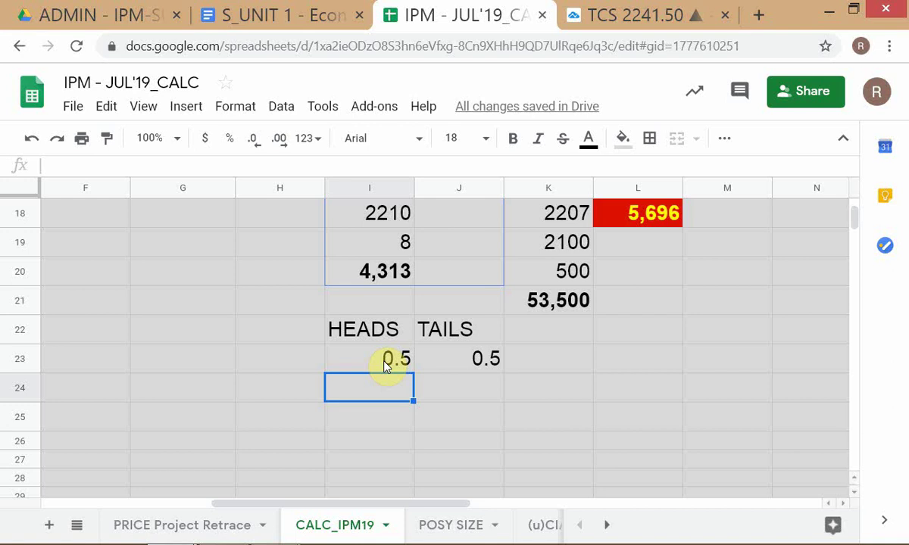
{"action": "type", "text": "-1"}
{"action": "key", "text": "Return"}
{"action": "key", "text": "Up"}
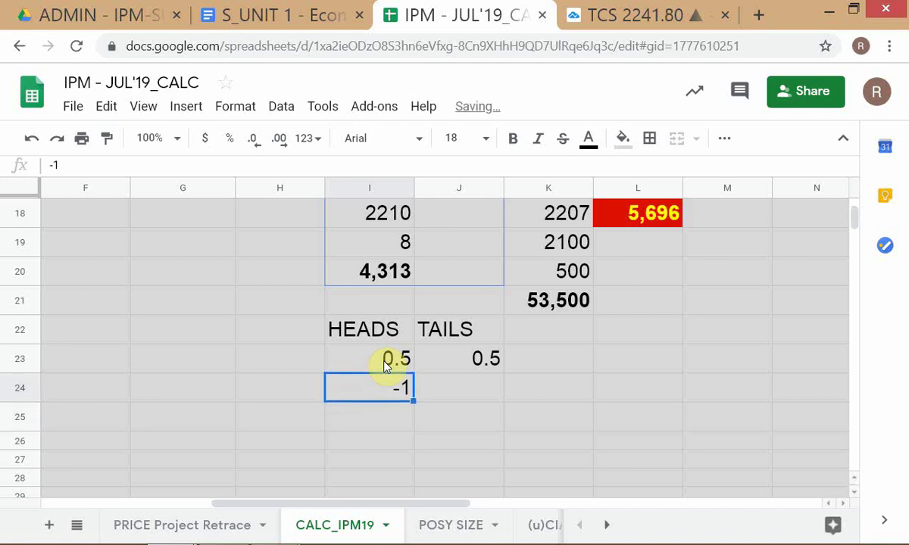
{"action": "key", "text": "Up"}
{"action": "key", "text": "Down"}
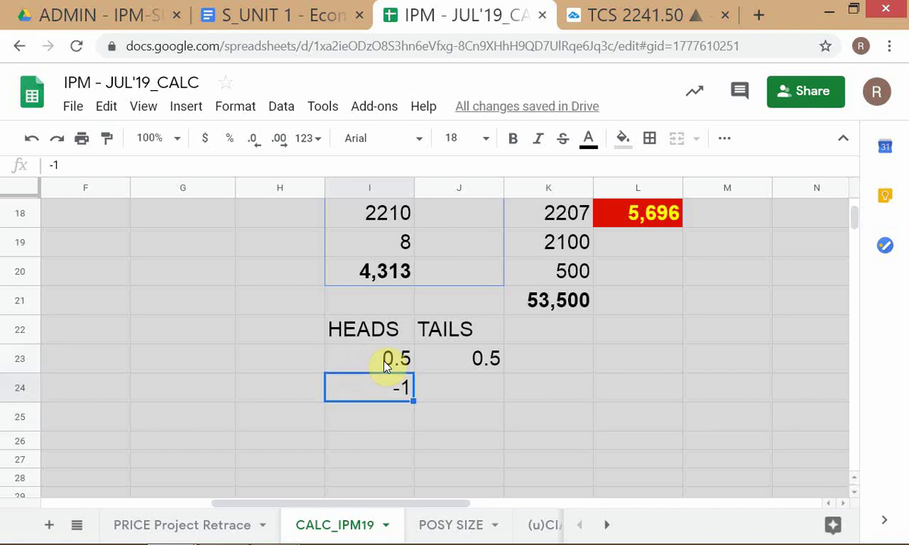
{"action": "key", "text": "Right"}
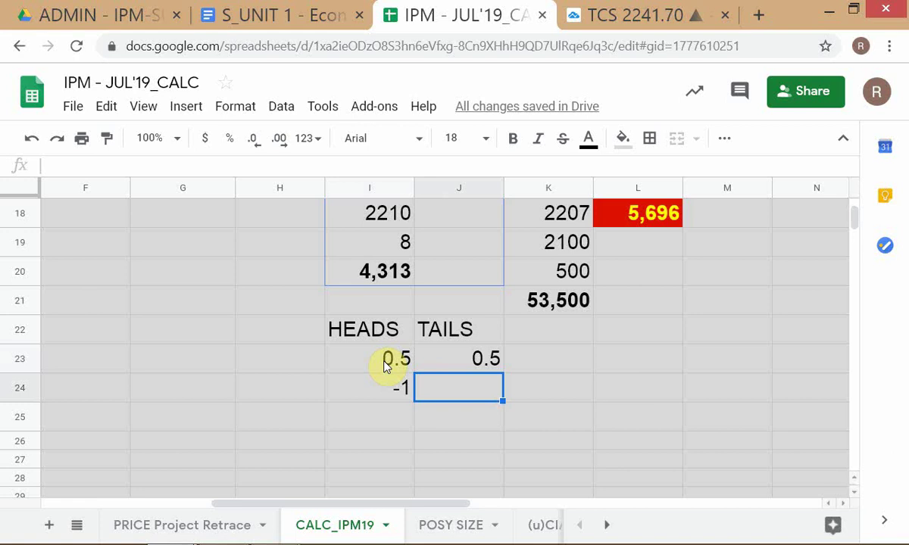
{"action": "type", "text": "4"}
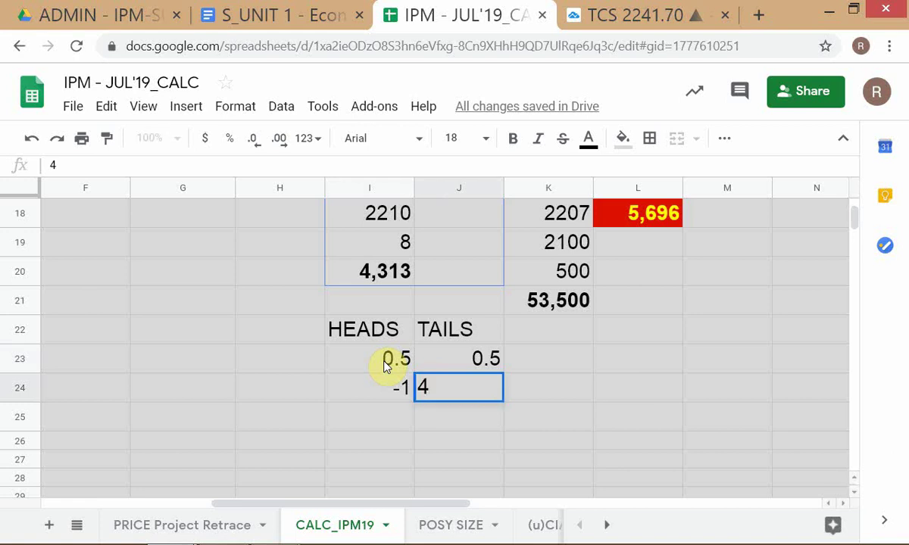
{"action": "key", "text": "Return"}
{"action": "key", "text": "Up"}
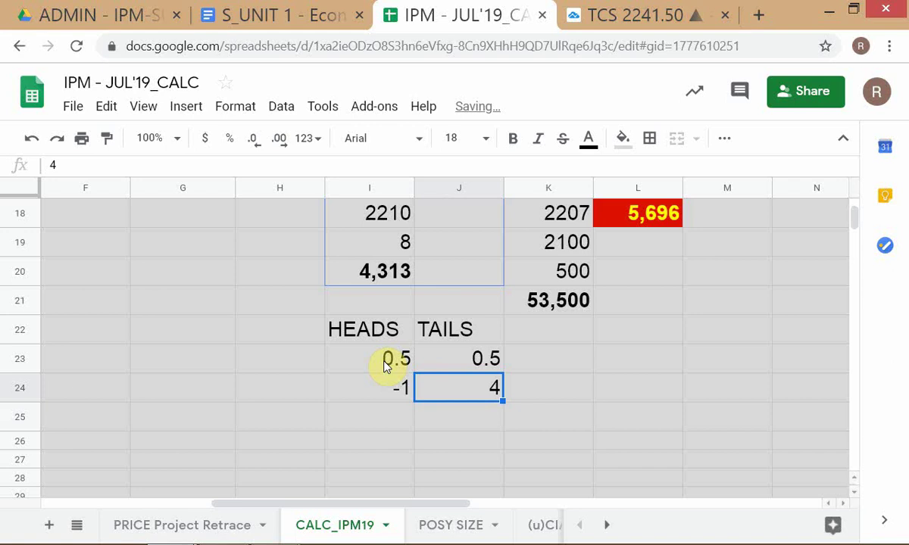
Step: Format the HEADS and TAILS probabilities in I23:J23 as percentages
{"action": "key", "text": "Down"}
{"action": "key", "text": "Left"}
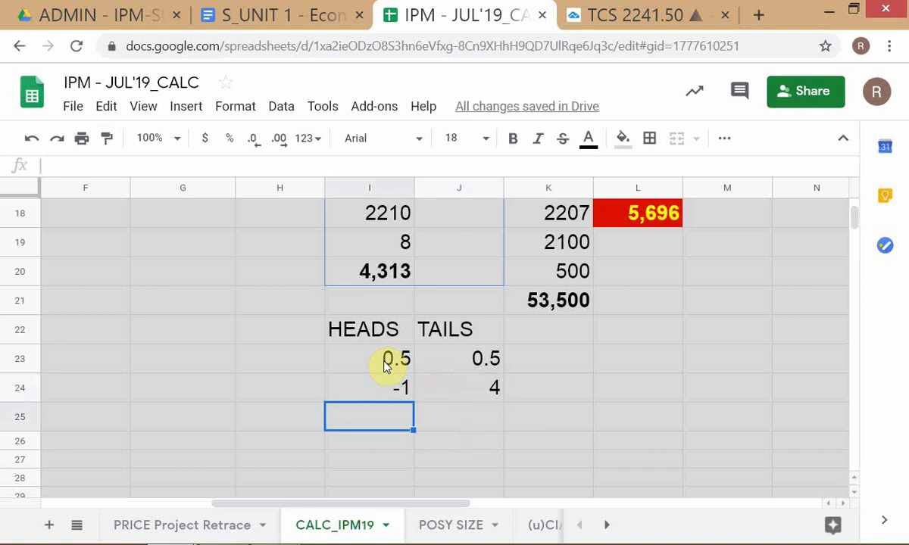
{"action": "left_click", "coordinate": [390, 361]}
{"action": "left_click", "coordinate": [454, 360]}
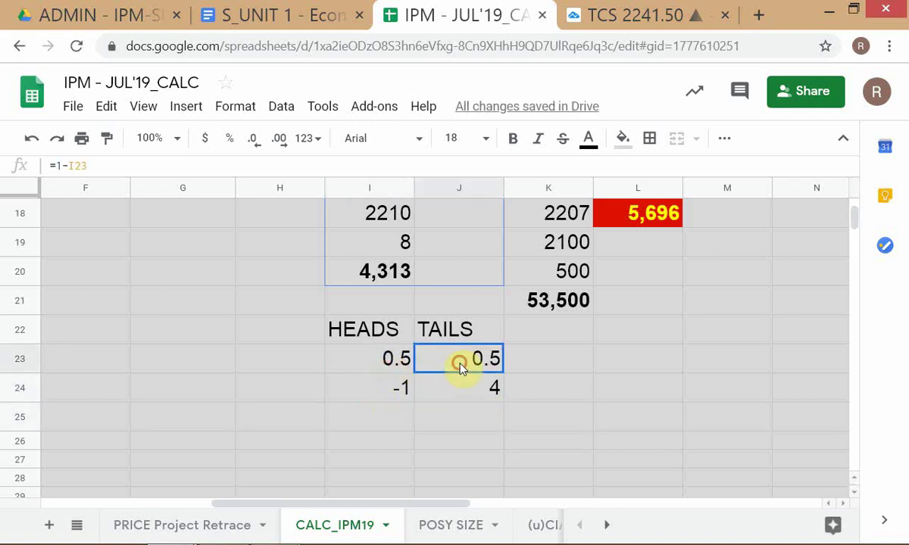
{"action": "left_click", "coordinate": [371, 334], "text": "shift"}
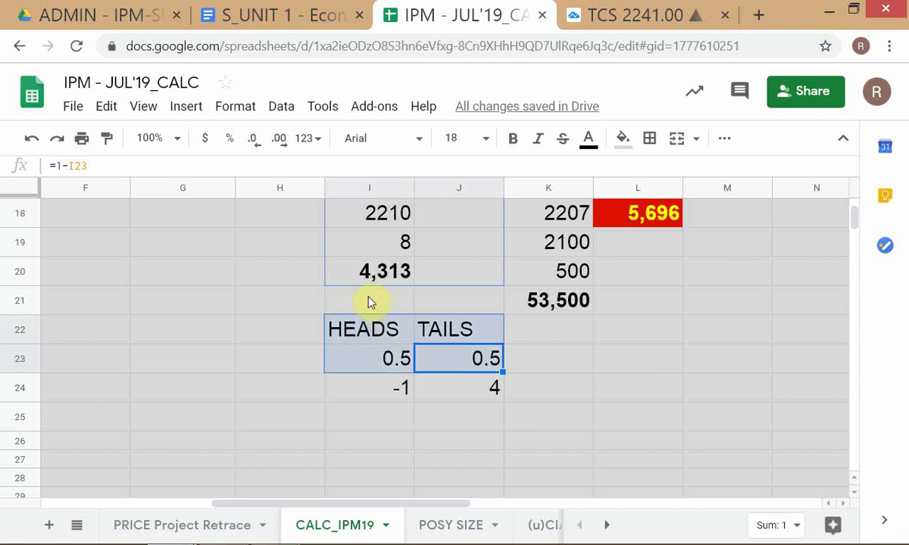
{"action": "left_click", "coordinate": [381, 362], "text": "shift"}
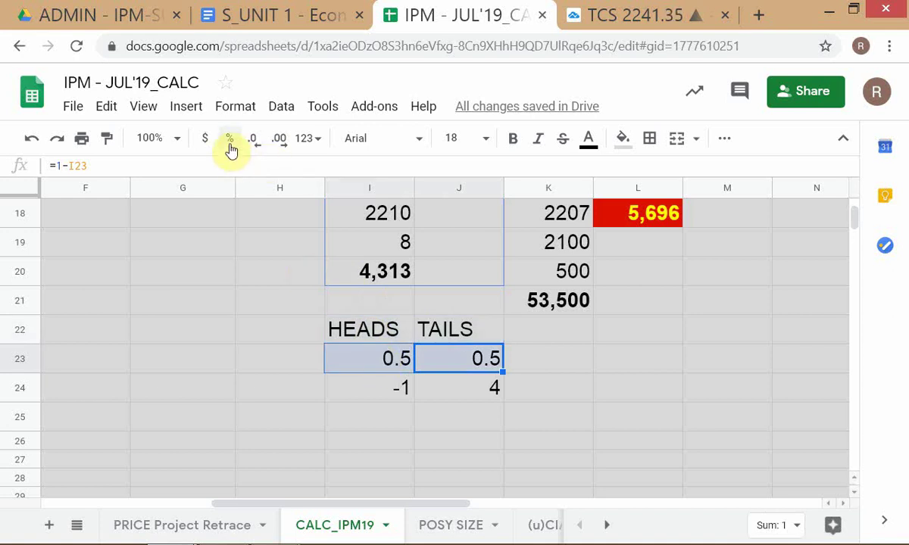
{"action": "left_click", "coordinate": [394, 415]}
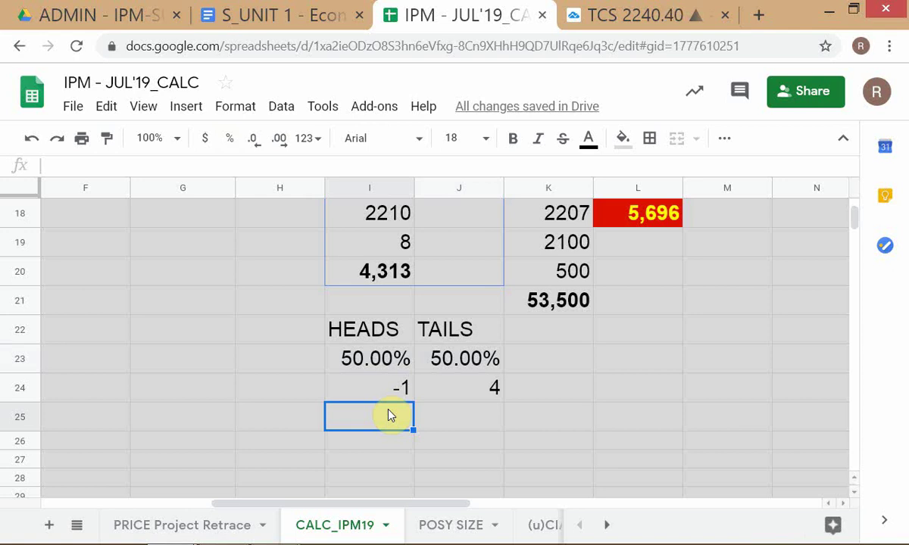
{"action": "type", "text": "="}
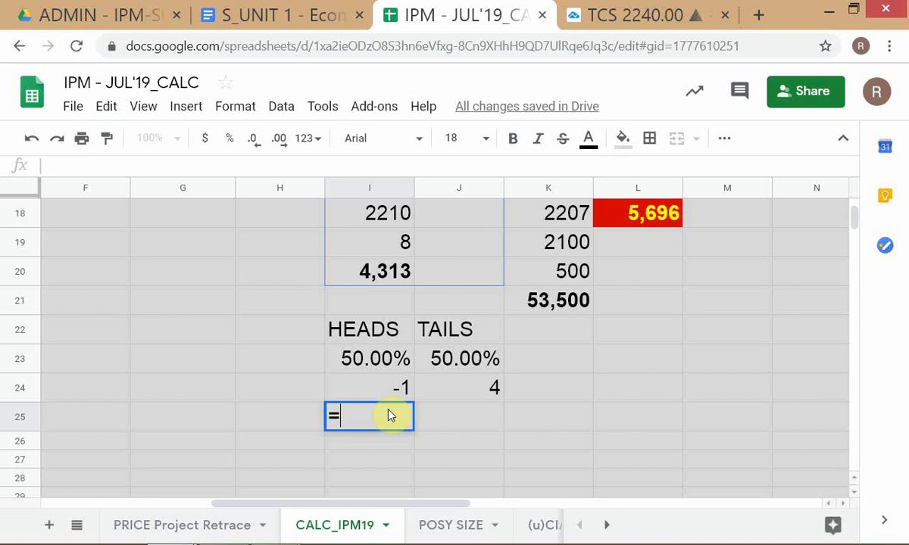
{"action": "key", "text": "Up"}
{"action": "key", "text": "Up"}
{"action": "key", "text": "Up"}
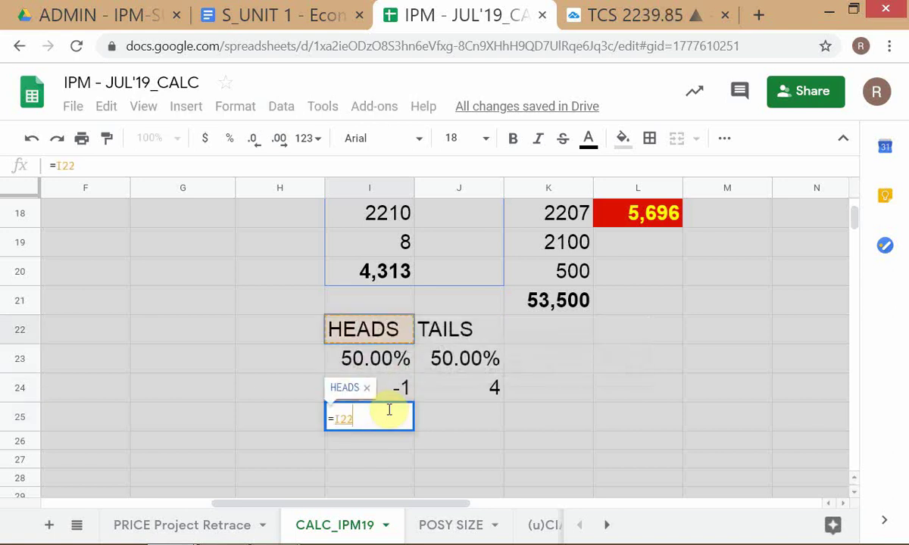
{"action": "key", "text": "Down"}
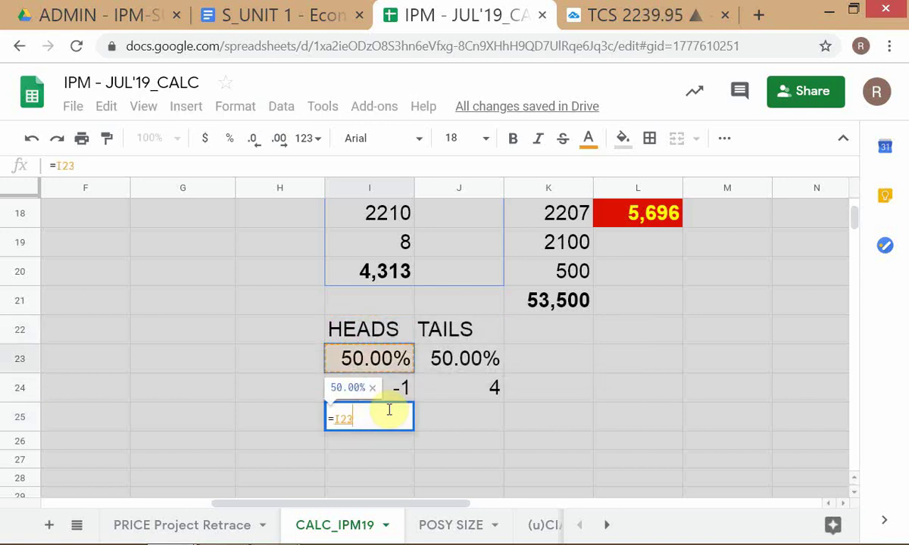
{"action": "key", "text": "BackSpace"}
{"action": "key", "text": "BackSpace"}
{"action": "key", "text": "BackSpace"}
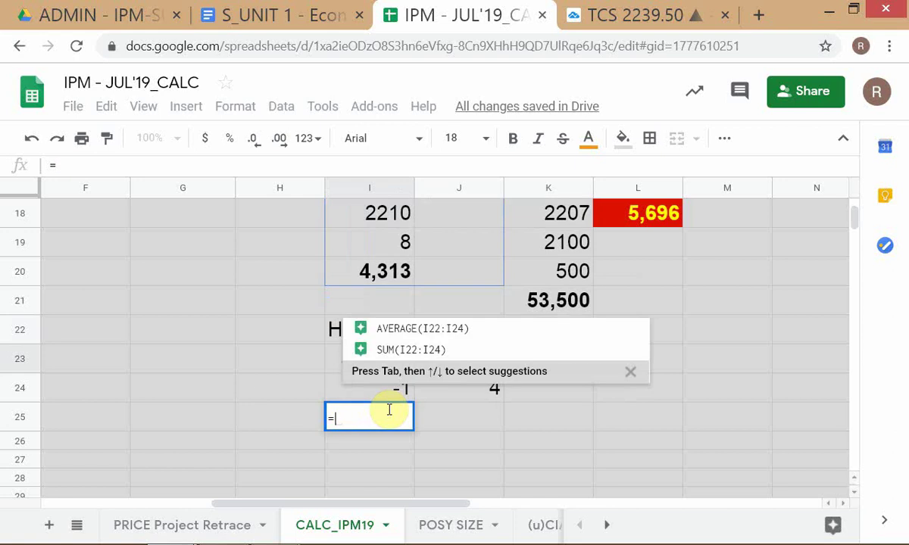
{"action": "type", "text": "("}
{"action": "key", "text": "BackSpace"}
{"action": "key", "text": "Up"}
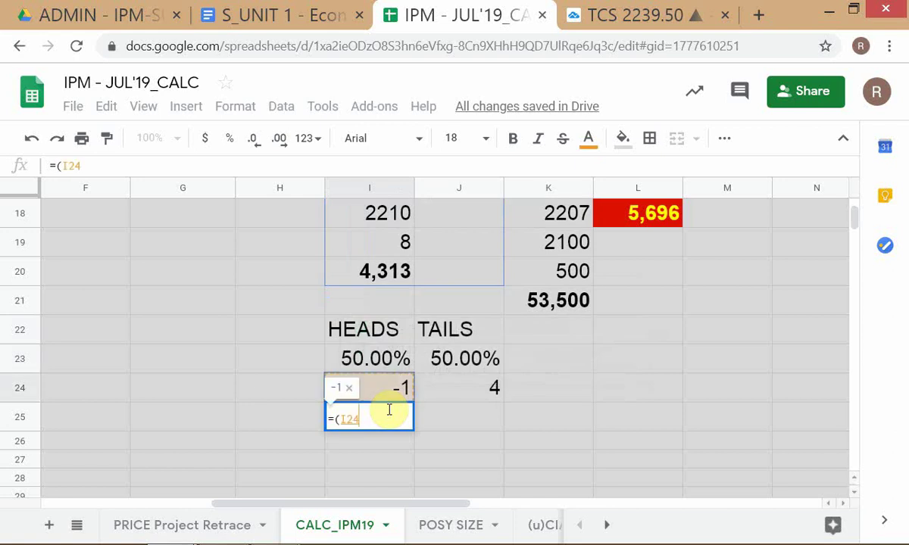
{"action": "key", "text": "Escape"}
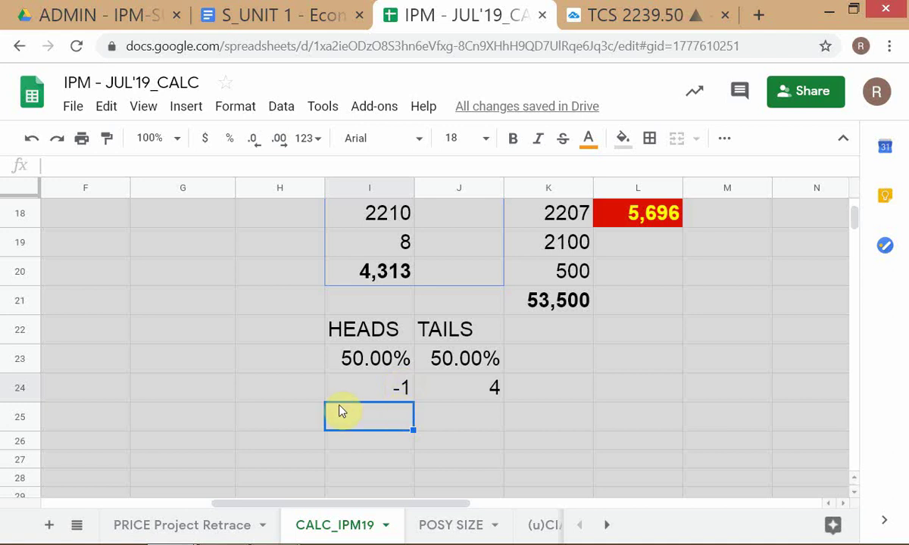
{"action": "left_click", "coordinate": [281, 371]}
{"action": "scroll", "coordinate": [361, 359], "scroll_direction": "up", "scroll_amount": 1}
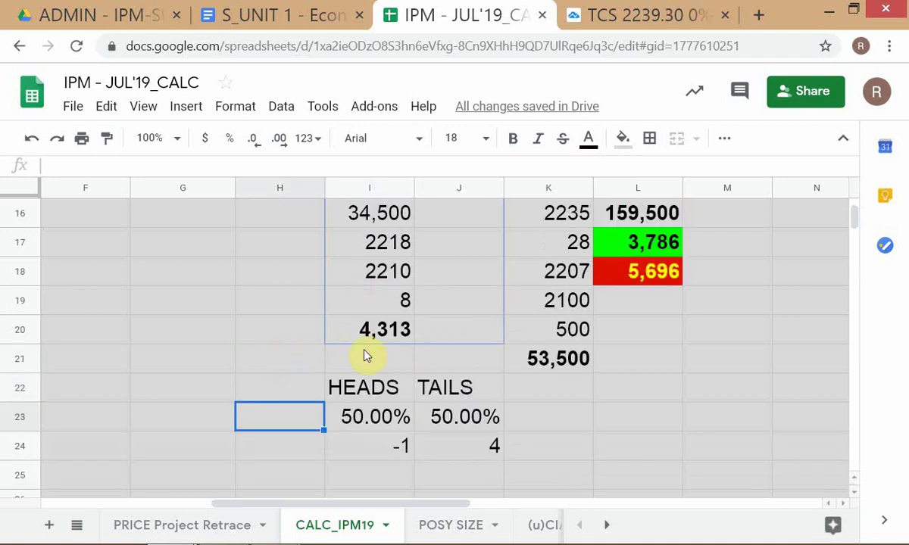
Step: Switch to the session outline document and delete one blank line between the SE equation note and the Calculate 'Position Size' heading
{"action": "key", "text": "alt+Tab"}
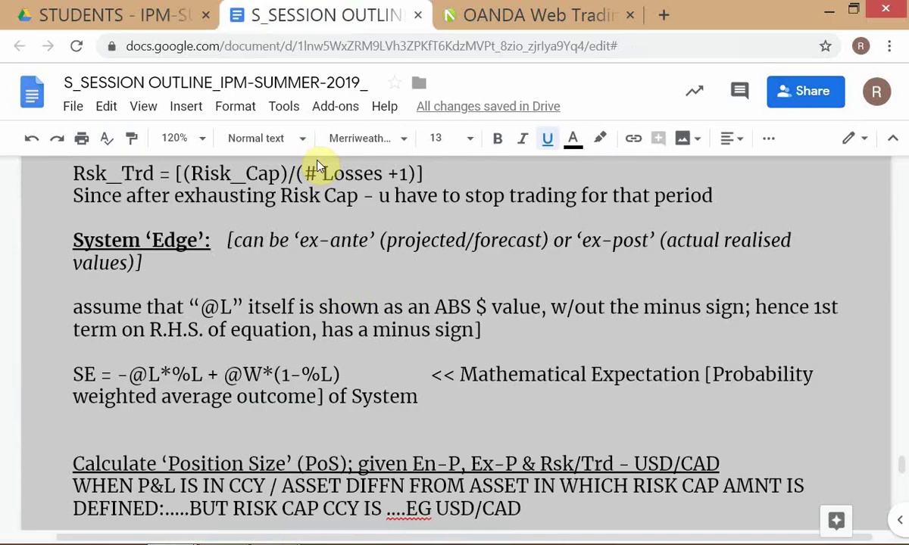
{"action": "left_click", "coordinate": [77, 417]}
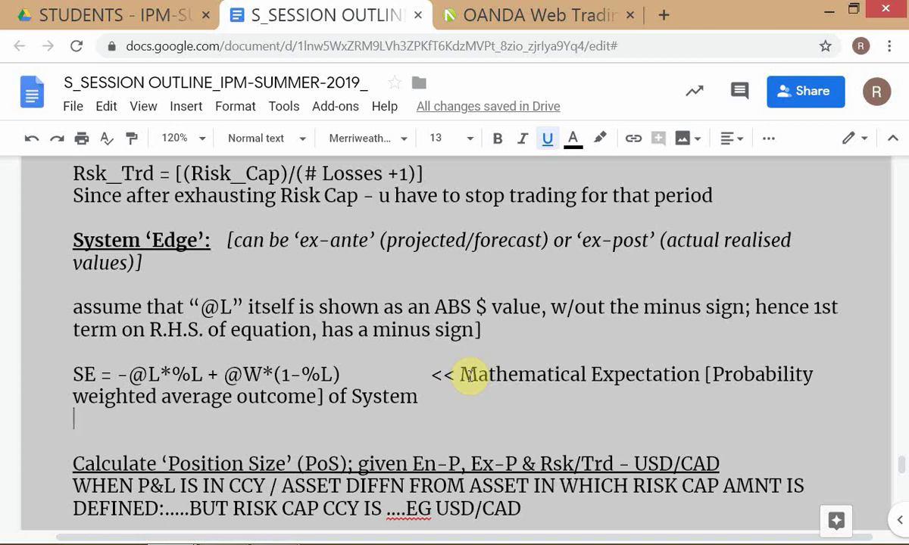
{"action": "key", "text": "Delete"}
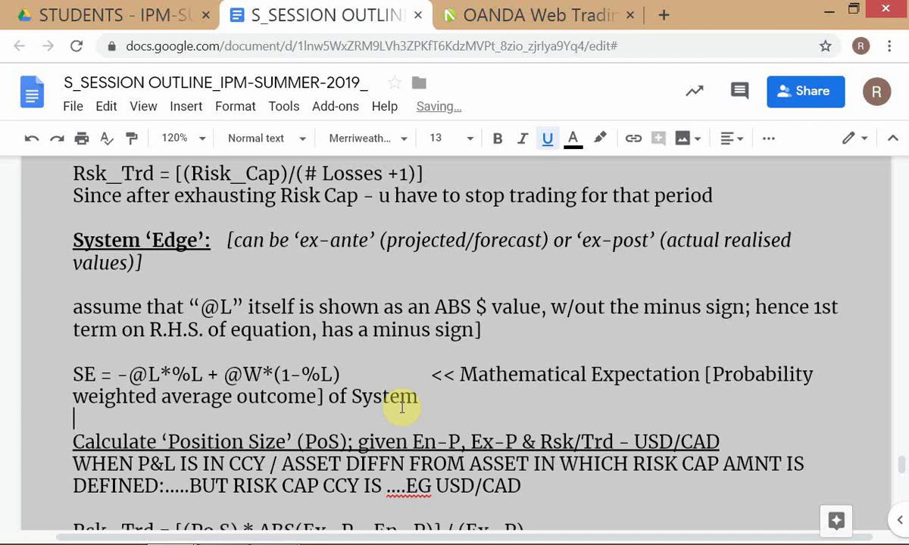
Step: Switch to the IPM - JUL'19_CALC spreadsheet and review the HEADS and TAILS probabilities and payoffs in I23:J24
{"action": "key", "text": "alt+Tab"}
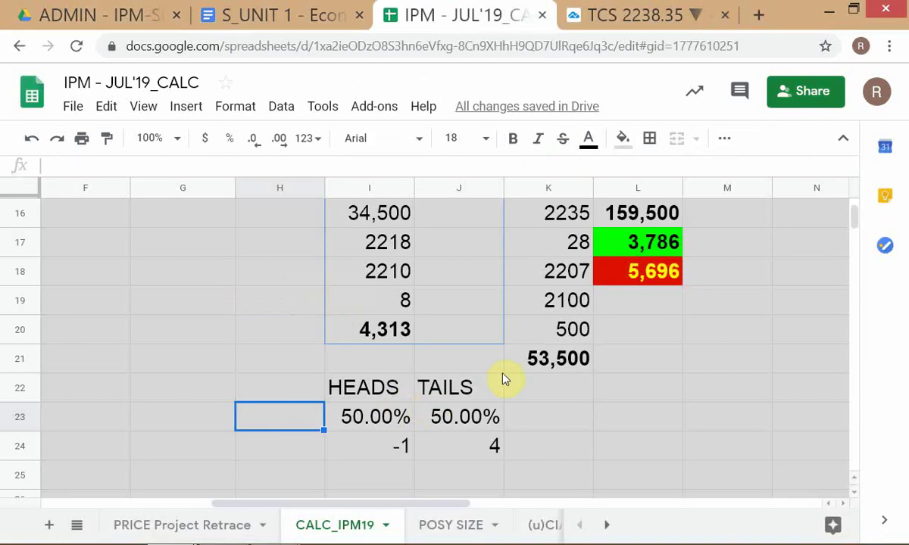
{"action": "left_click", "coordinate": [421, 456]}
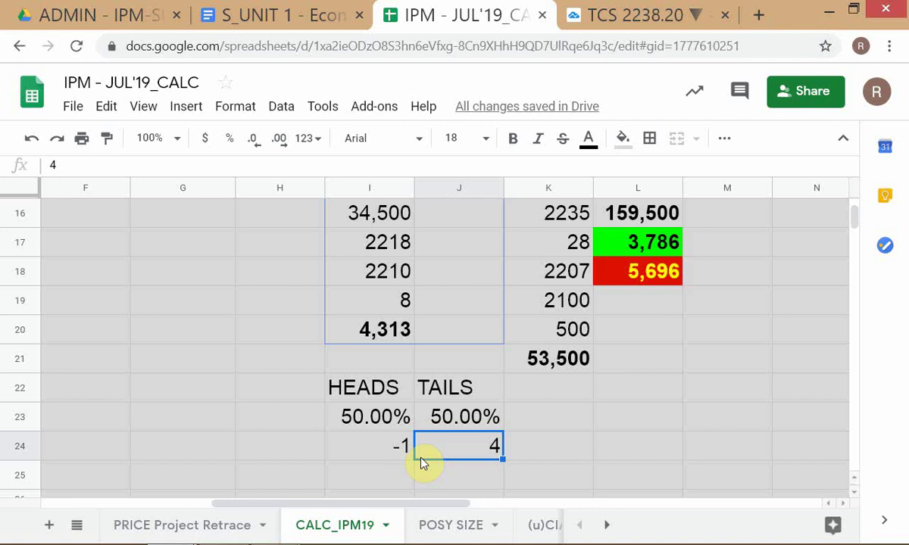
{"action": "left_click", "coordinate": [371, 454]}
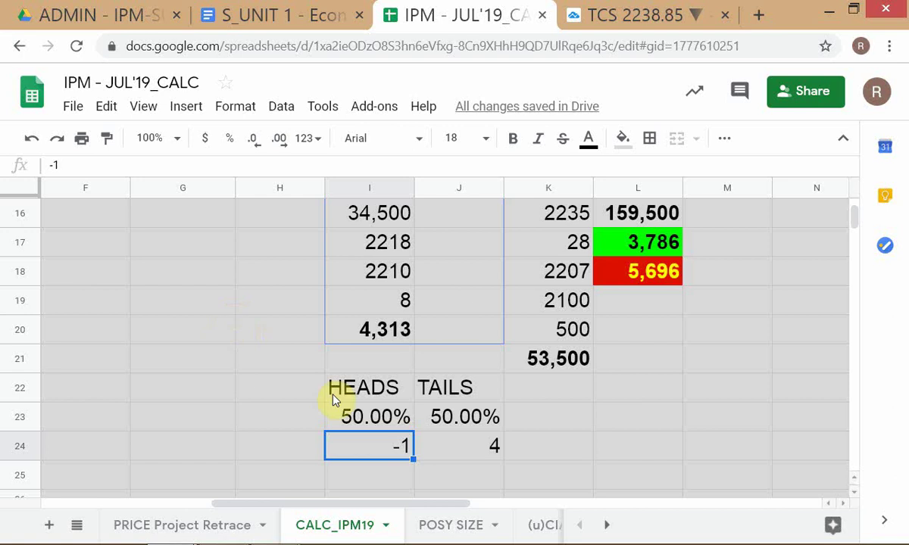
{"action": "left_click", "coordinate": [449, 526]}
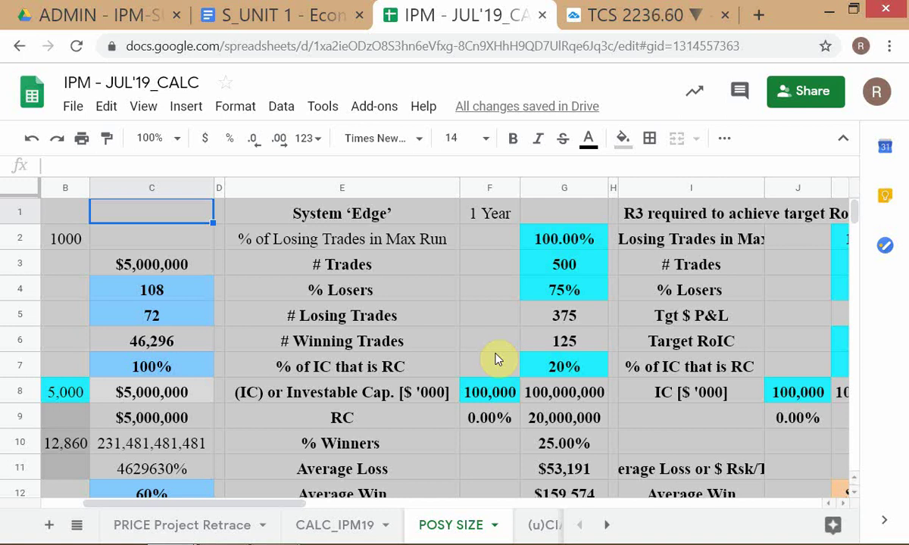
{"action": "left_click", "coordinate": [314, 525]}
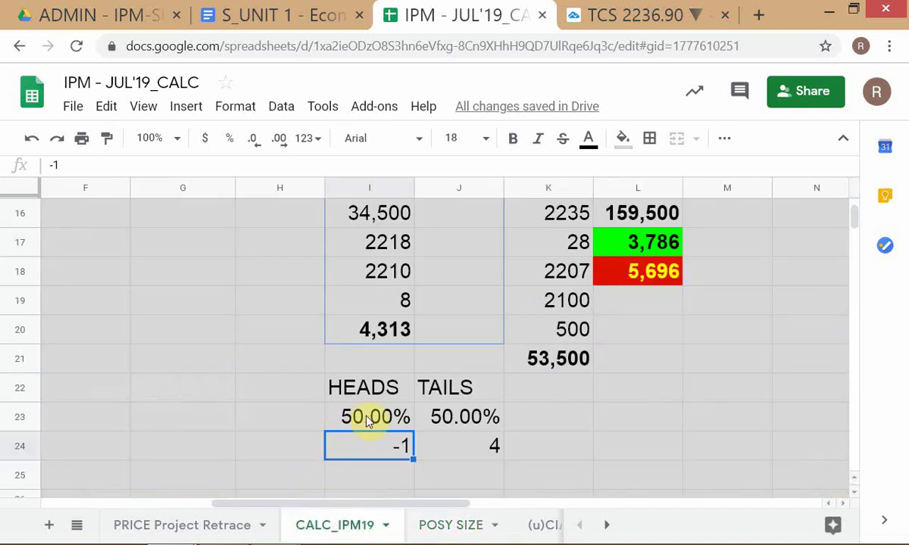
{"action": "left_click", "coordinate": [457, 425]}
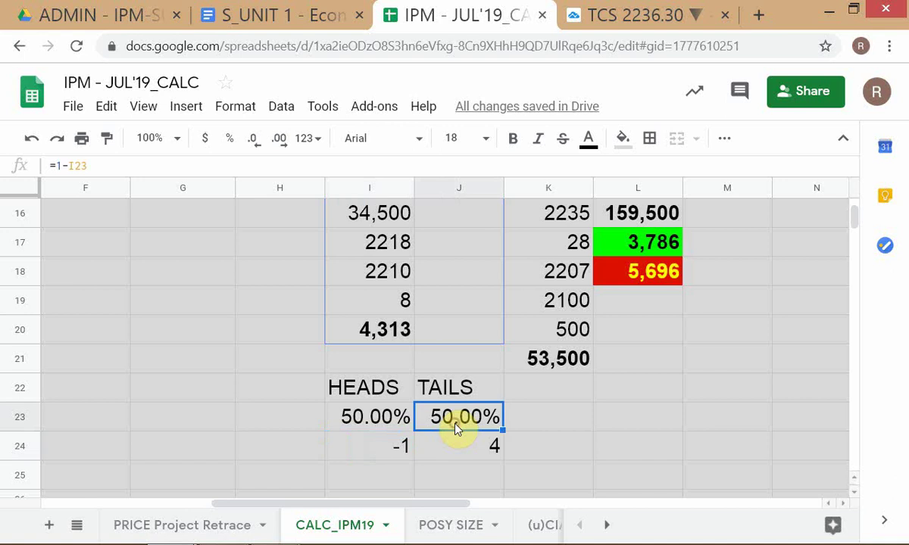
{"action": "left_click", "coordinate": [372, 457]}
{"action": "left_click", "coordinate": [486, 457]}
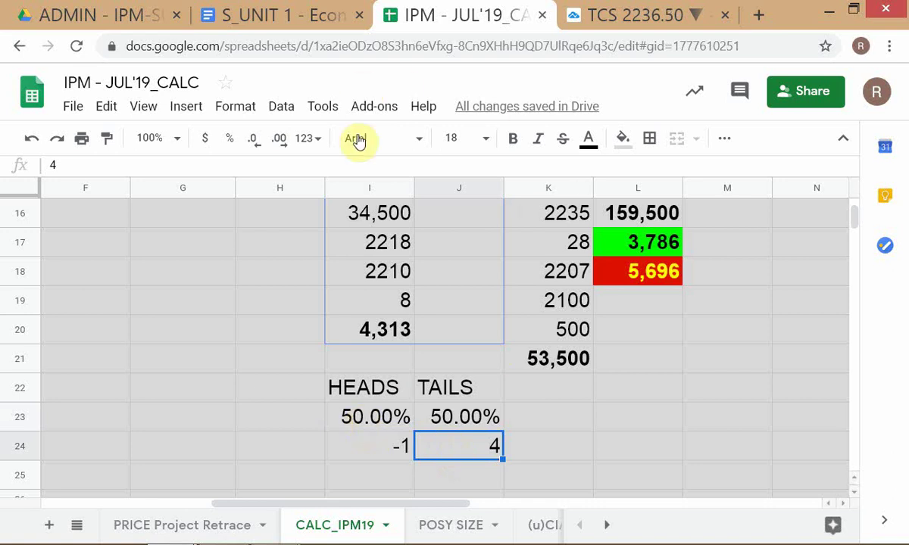
Step: Open the POSY SIZE sheet and examine the System 'Edge' table, including the % Losers input in G4
{"action": "left_click", "coordinate": [458, 525]}
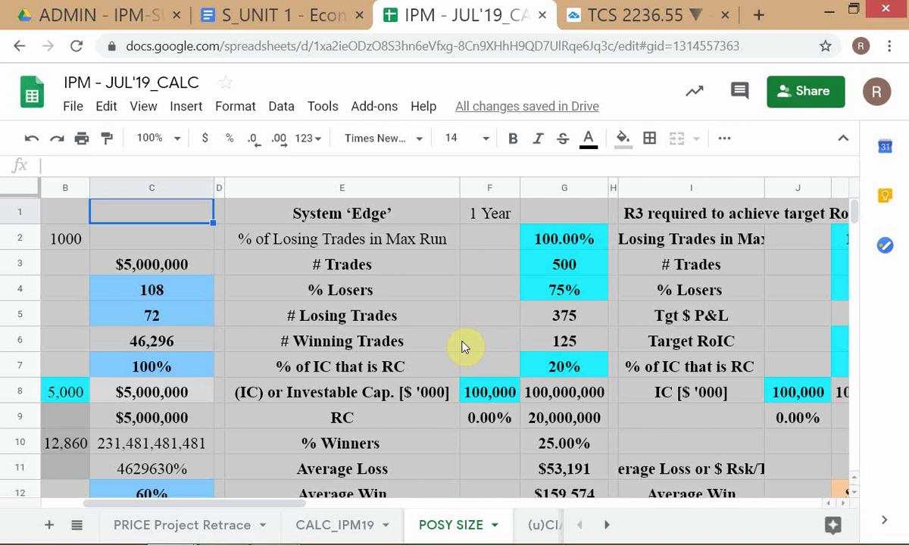
{"action": "left_click", "coordinate": [533, 302]}
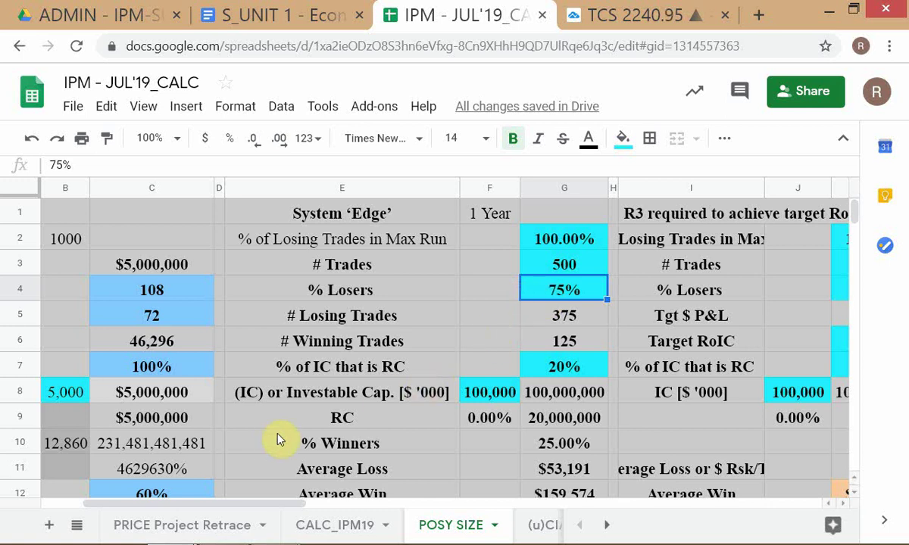
{"action": "scroll", "coordinate": [292, 435], "scroll_direction": "down", "scroll_amount": 1}
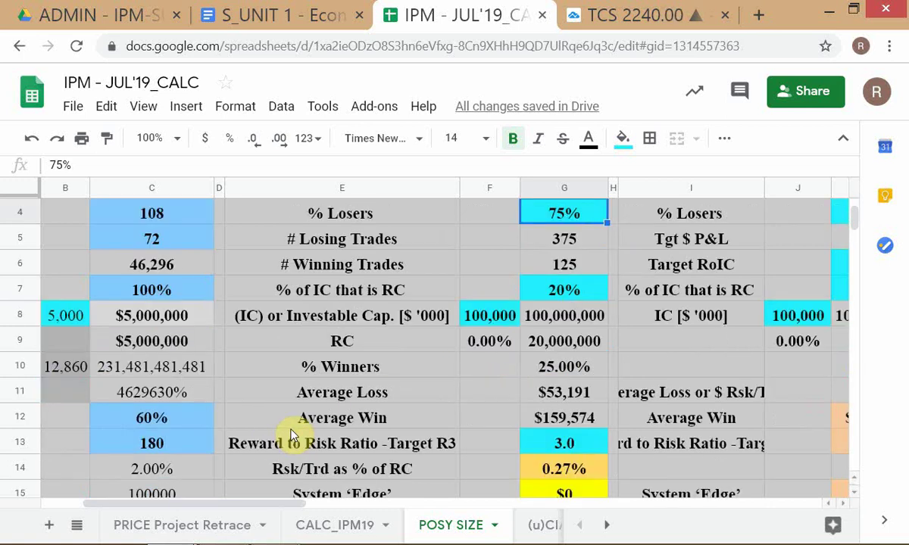
{"action": "scroll", "coordinate": [293, 434], "scroll_direction": "down", "scroll_amount": 1}
{"action": "scroll", "coordinate": [288, 409], "scroll_direction": "up", "scroll_amount": 2}
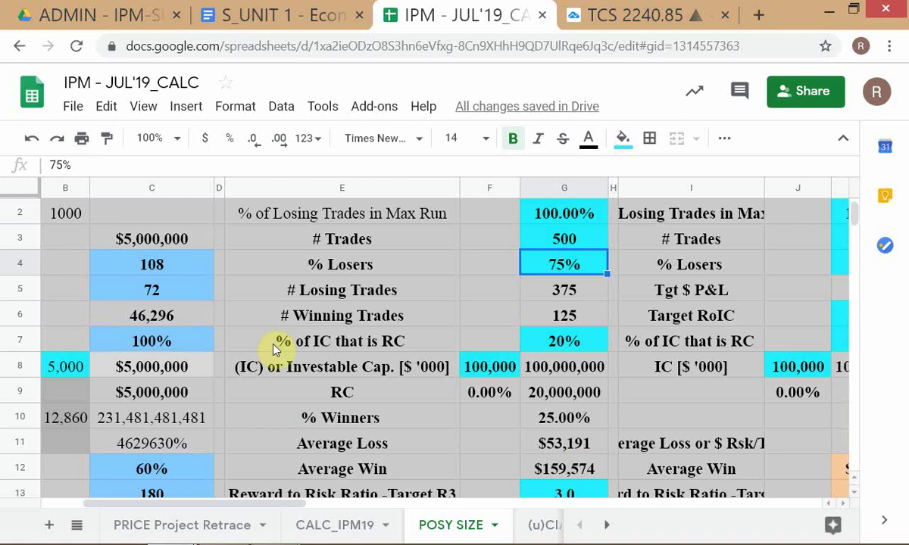
{"action": "key", "text": "ctrl+minus"}
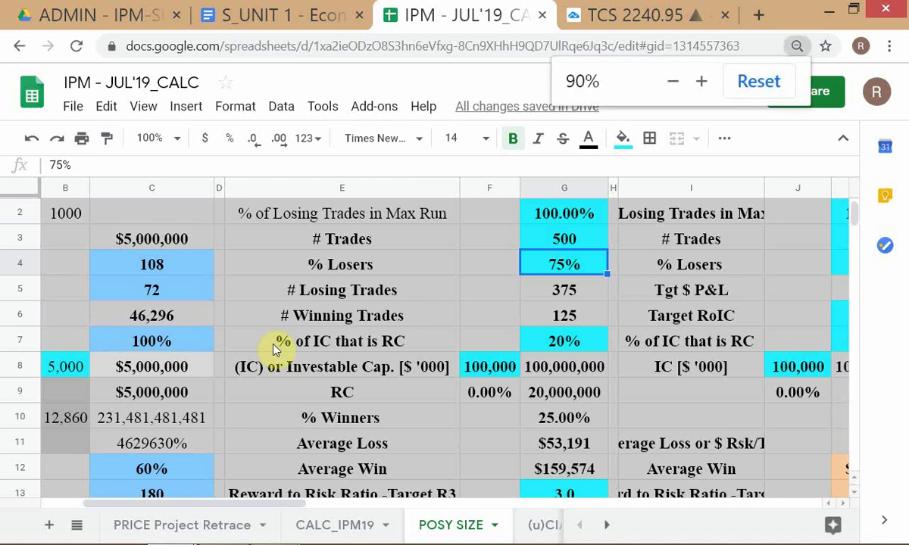
{"action": "key", "text": "ctrl+minus"}
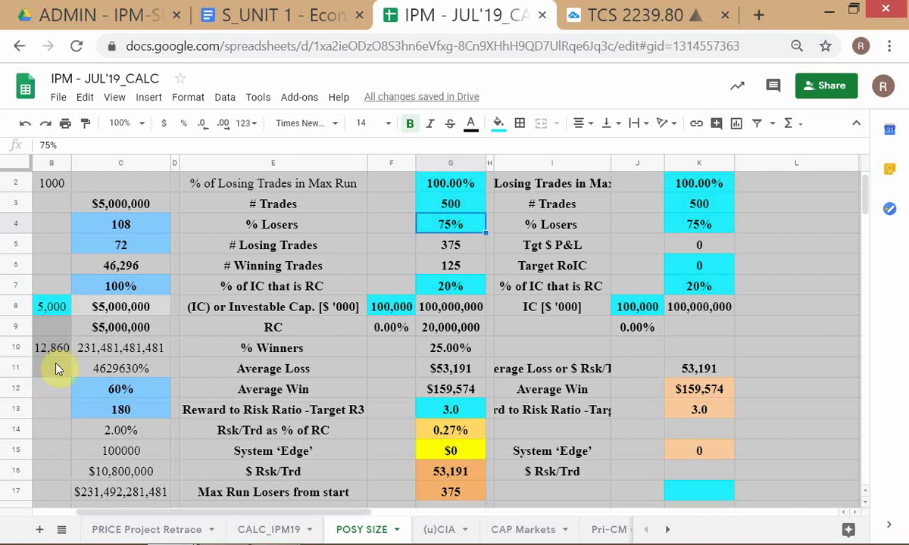
Step: Revisit the HEADS/TAILS example on CALC_IPM19, then inspect the $ Rsk/Trd formula in G16 of POSY SIZE
{"action": "left_click", "coordinate": [287, 530]}
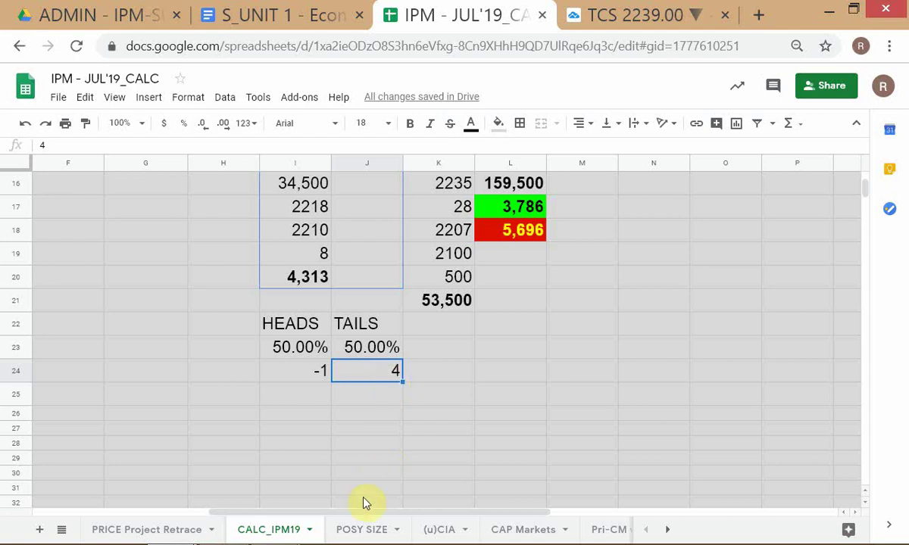
{"action": "left_click", "coordinate": [365, 530]}
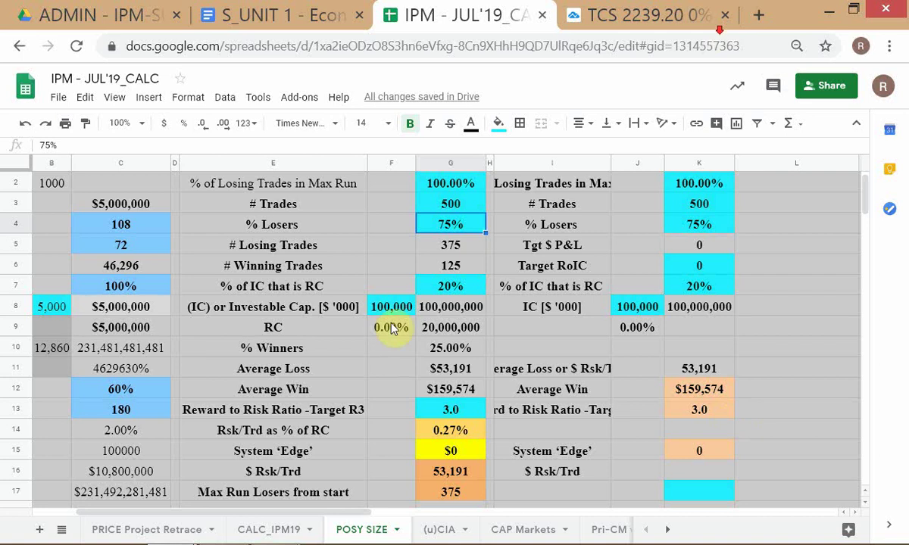
{"action": "left_click", "coordinate": [430, 477]}
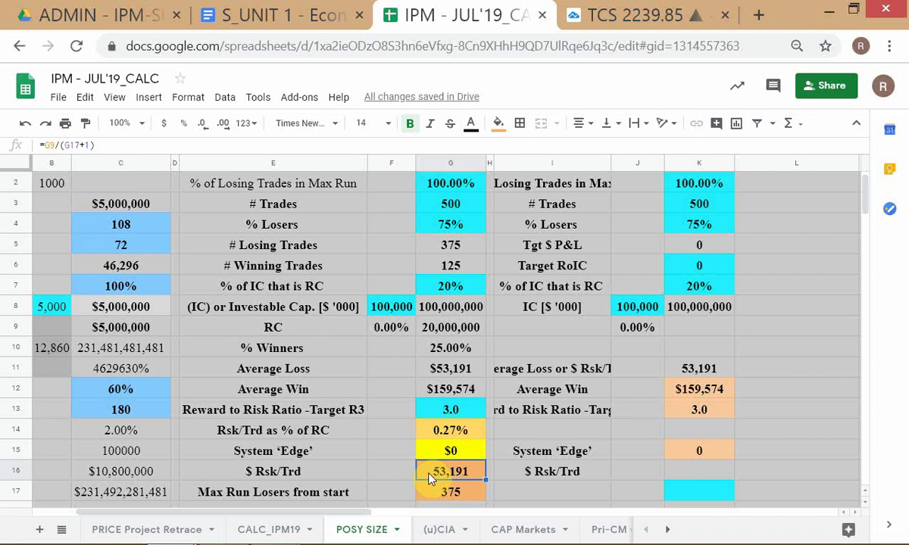
Step: In the session outline document, insert "....EVERY TRADE LOSES BUDGETED RISK" before "@L" in the System 'Edge' assumption note
{"action": "key", "text": "alt+Tab"}
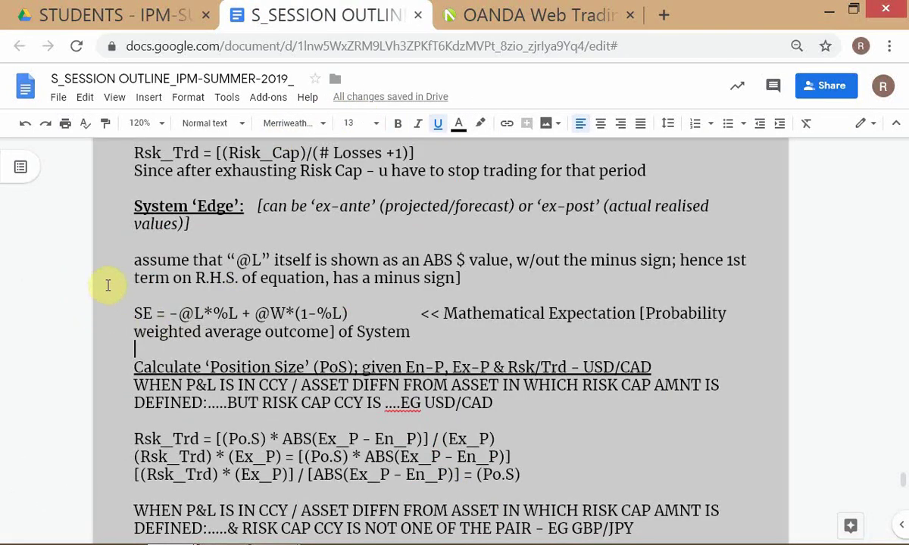
{"action": "left_click", "coordinate": [108, 247]}
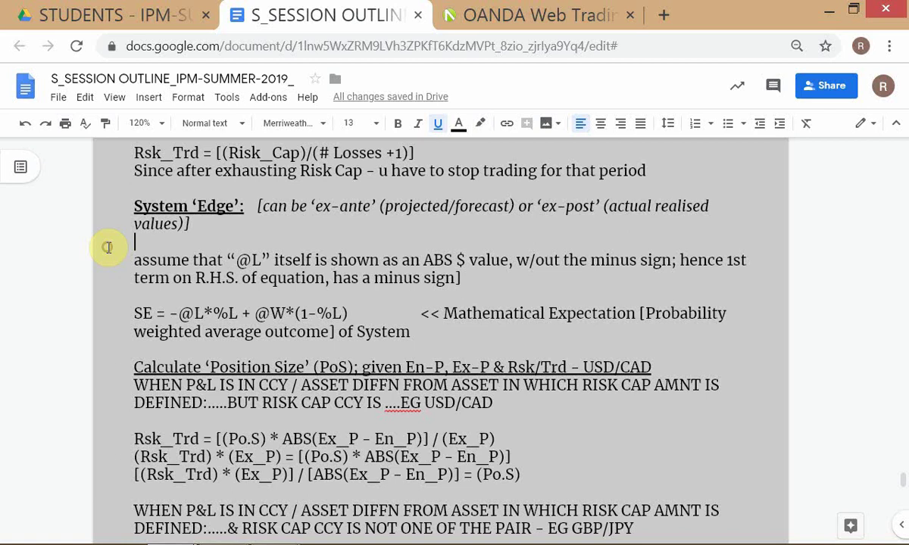
{"action": "left_click", "coordinate": [227, 259]}
{"action": "type", "text": "...."}
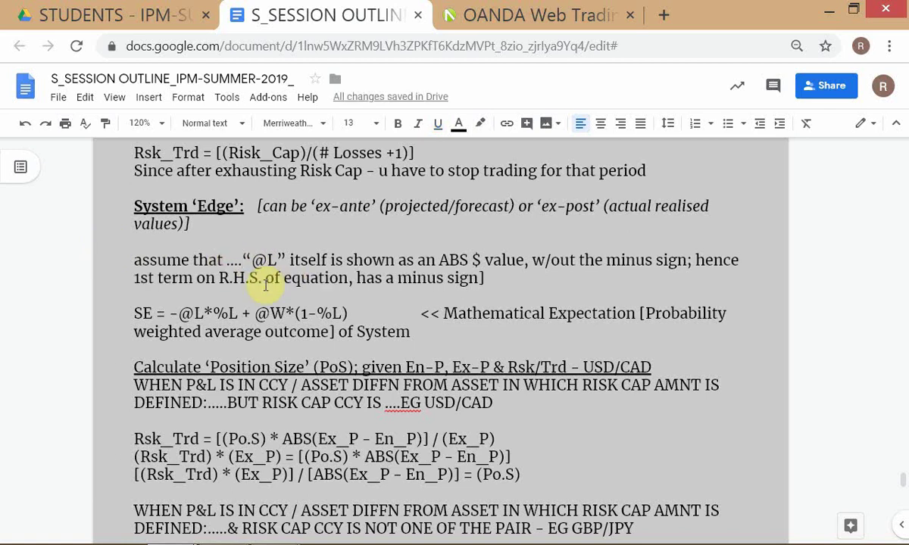
{"action": "type", "text": "EVER"}
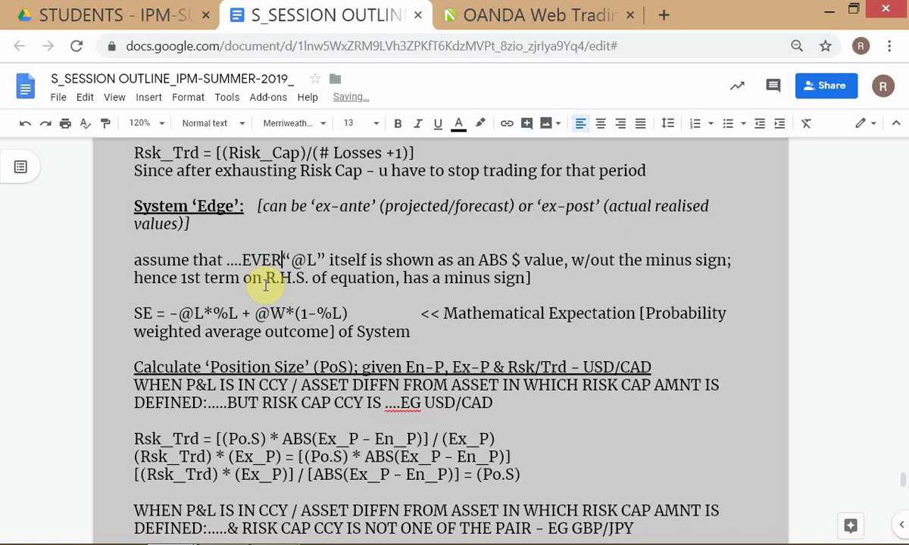
{"action": "type", "text": "Y TRADE "}
{"action": "type", "text": "LOSES TH"}
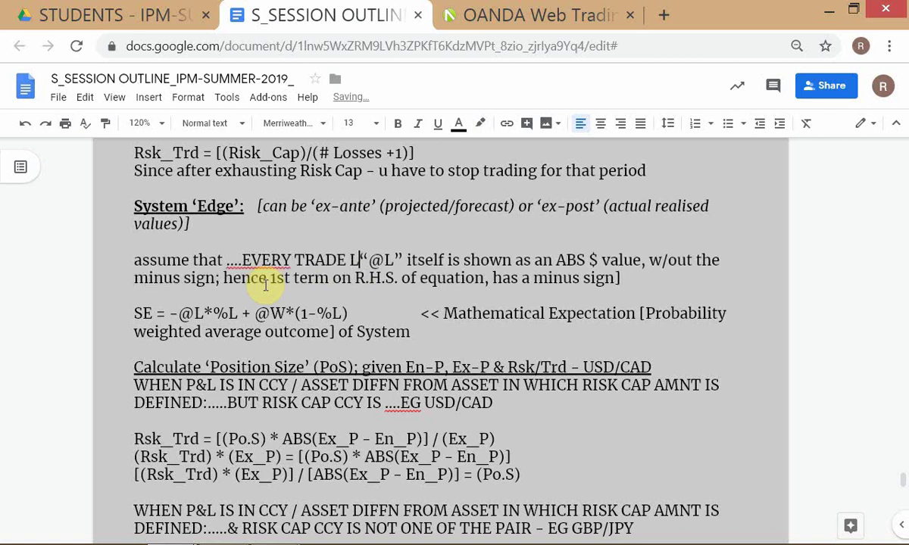
{"action": "type", "text": "BUDGETED "}
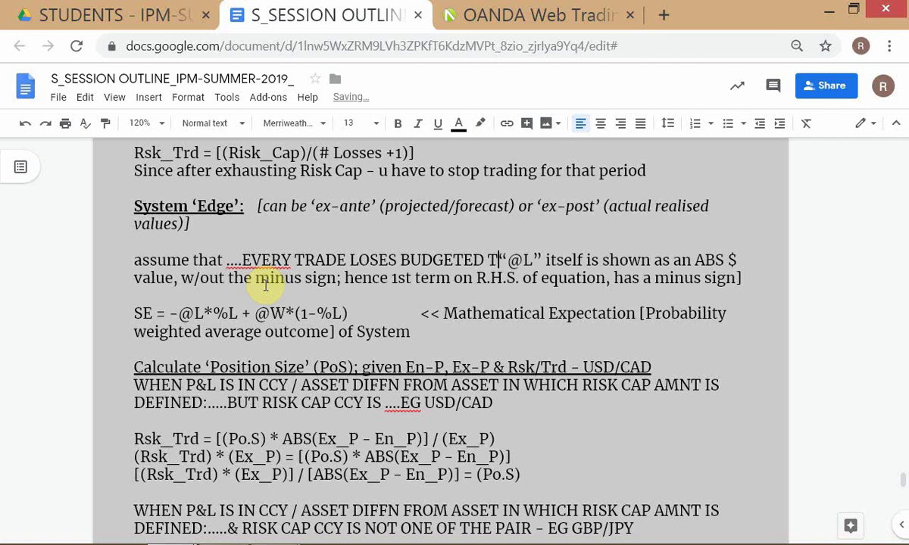
{"action": "type", "text": "RISK"}
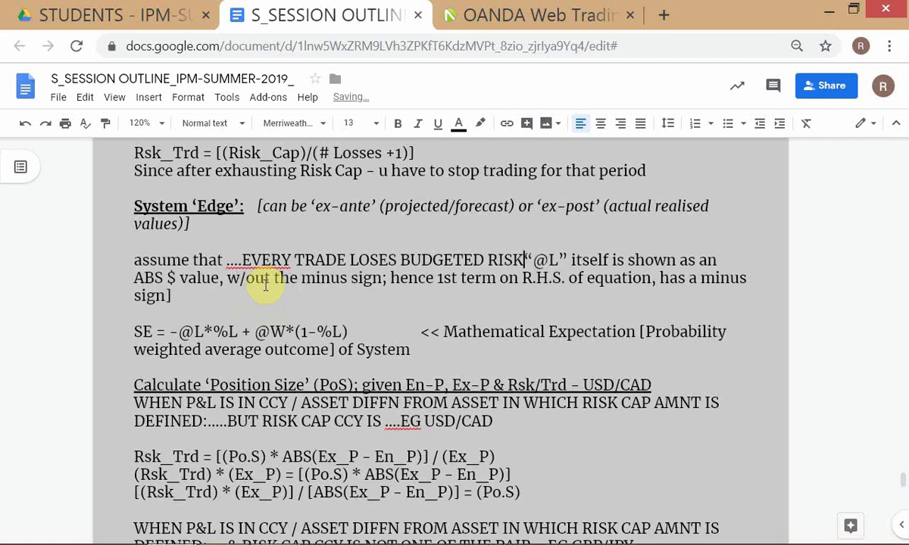
Step: Add "THE" before "BUDGETED RISK" and a dash before "@L" in the assumption note
{"action": "key", "text": "ctrl+Left"}
{"action": "key", "text": "ctrl+Left"}
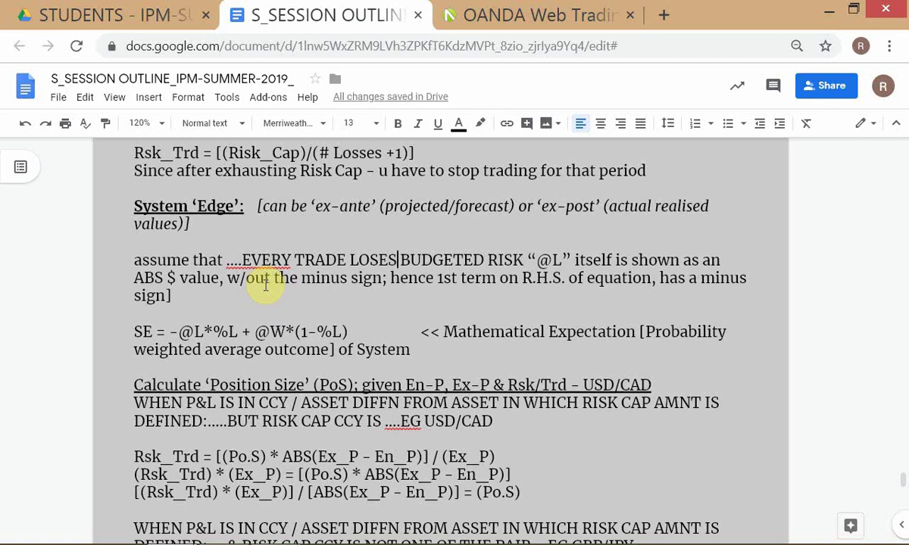
{"action": "type", "text": "THE"}
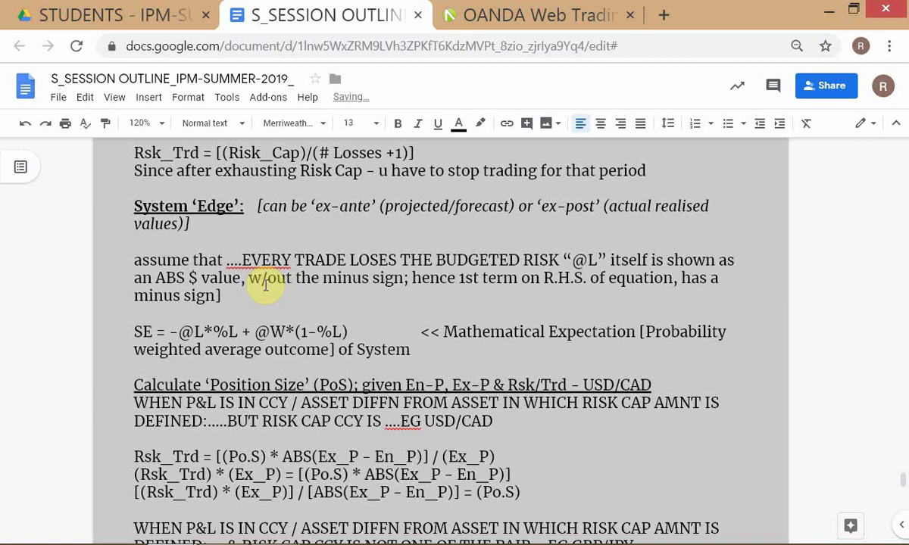
{"action": "key", "text": "ctrl+Right"}
{"action": "key", "text": "ctrl+Right"}
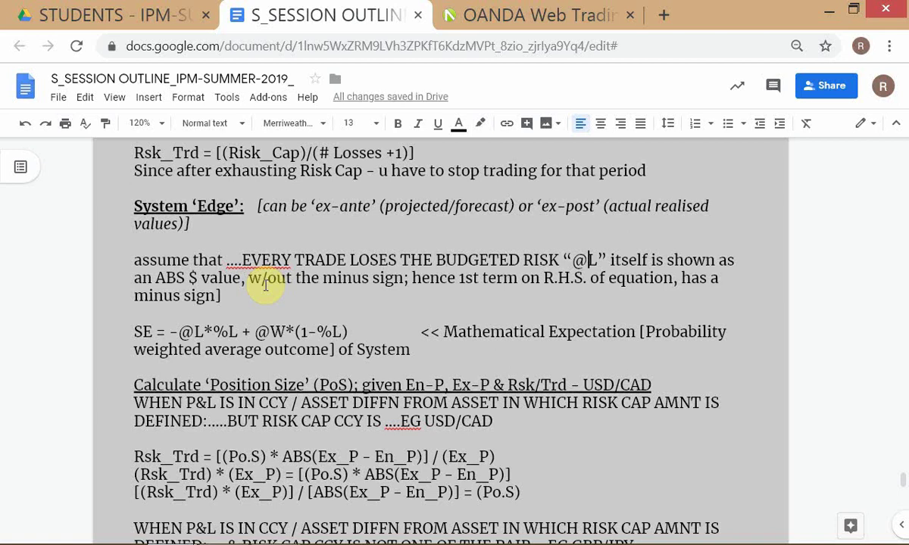
{"action": "key", "text": "Left"}
{"action": "key", "text": "Left"}
{"action": "type", "text": "-"}
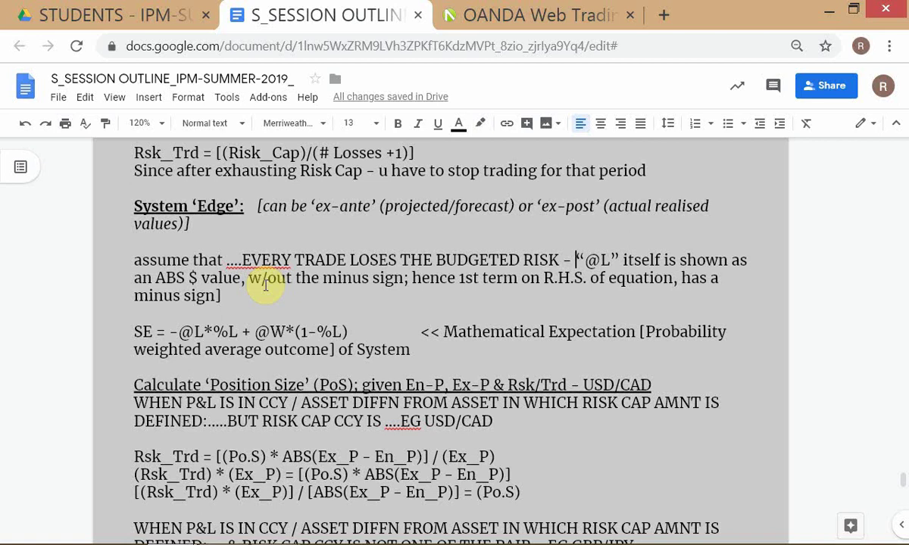
Step: Switch to the POSY SIZE sheet and set # Trades in G3 of the System 'Edge' table to 250
{"action": "key", "text": "alt+Tab"}
{"action": "left_click", "coordinate": [334, 280]}
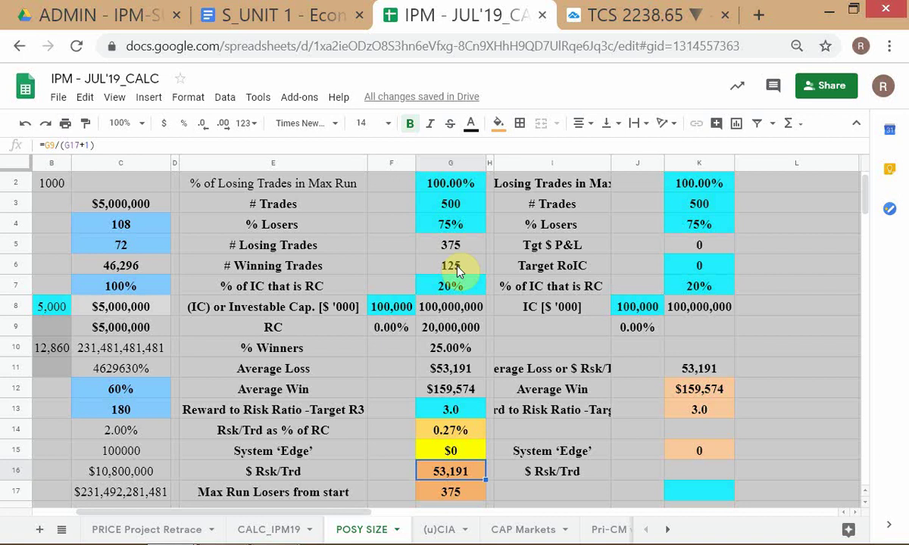
{"action": "left_click", "coordinate": [441, 212]}
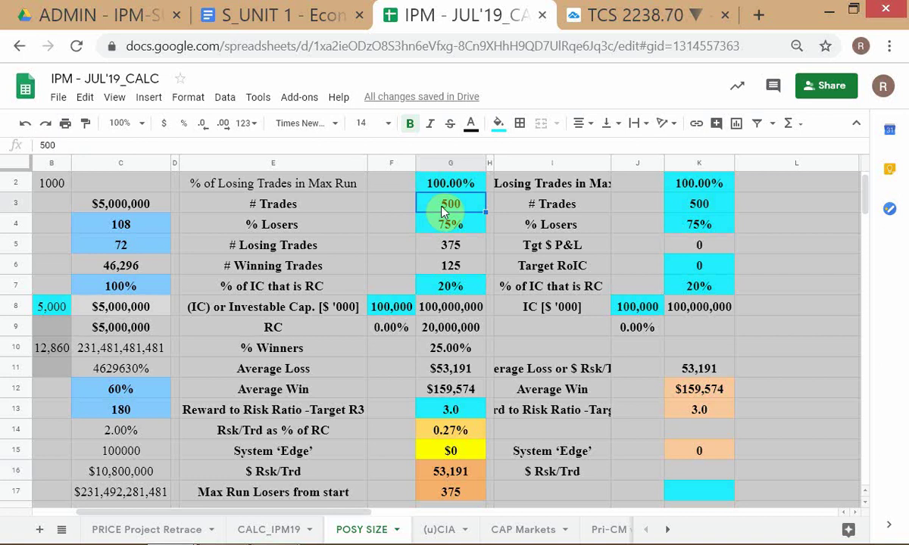
{"action": "scroll", "coordinate": [554, 307], "scroll_direction": "up", "scroll_amount": 1}
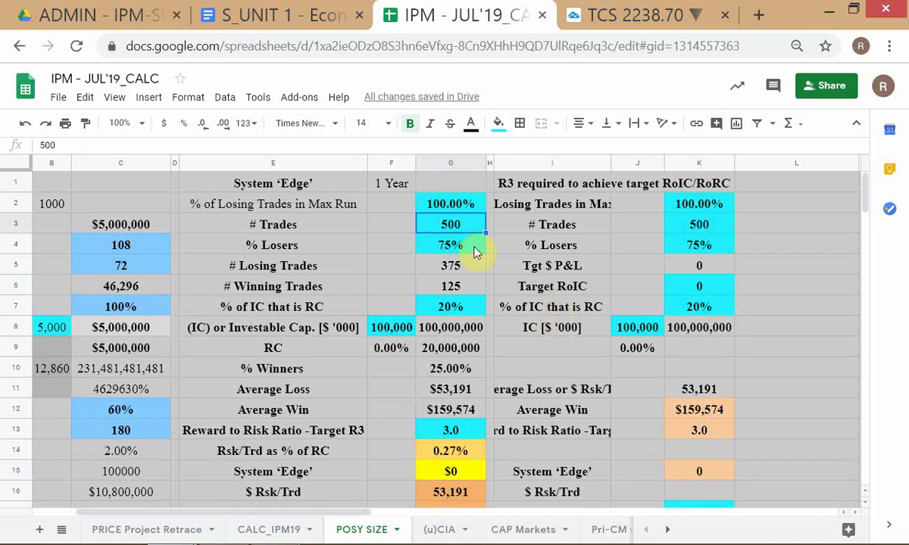
{"action": "type", "text": "250"}
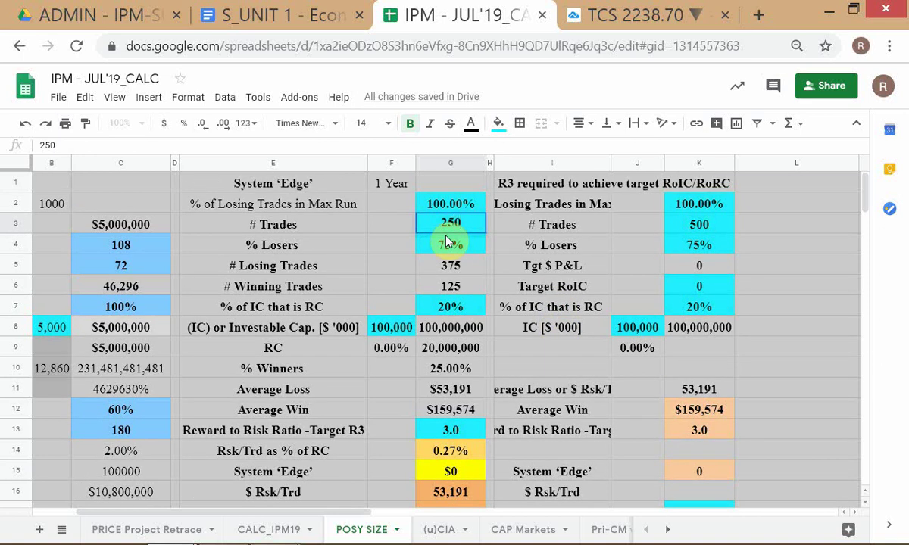
{"action": "key", "text": "Return"}
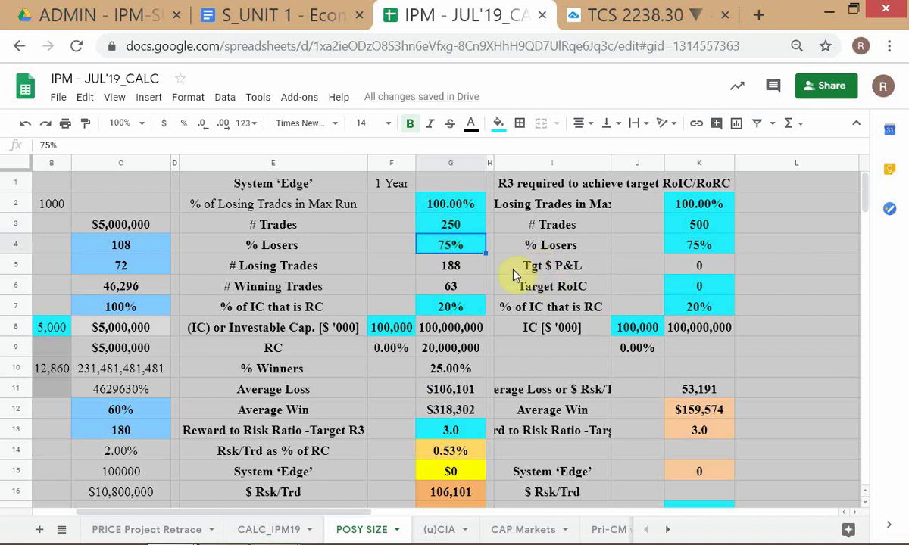
Step: Copy the "Reward to Risk Ratio -Target R3" label from E13 of POSY SIZE and switch to the session outline document
{"action": "left_click", "coordinate": [422, 231]}
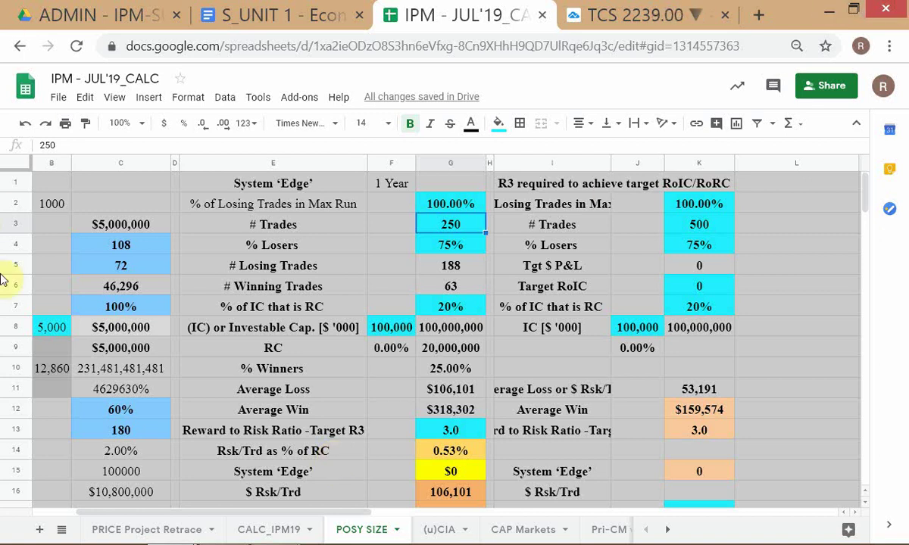
{"action": "left_click", "coordinate": [243, 437]}
{"action": "key", "text": "ctrl+c"}
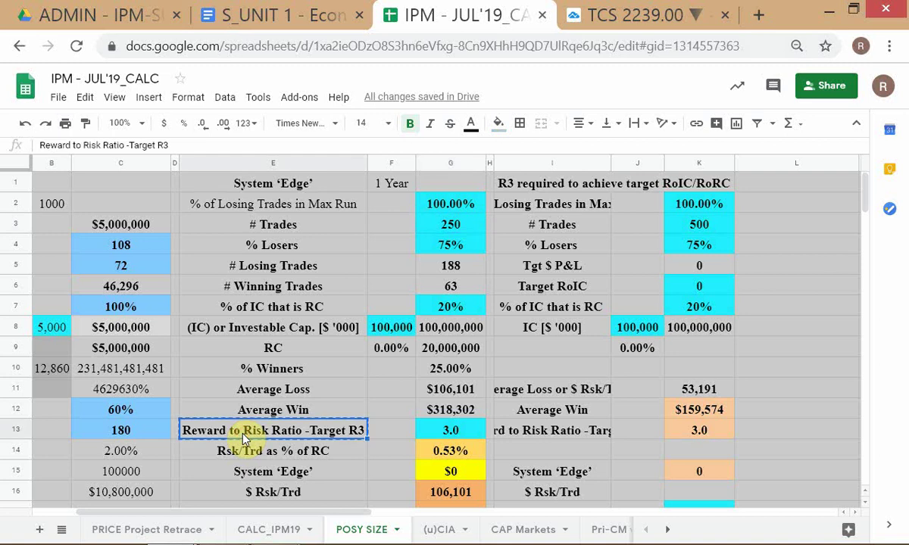
{"action": "key", "text": "alt+Tab"}
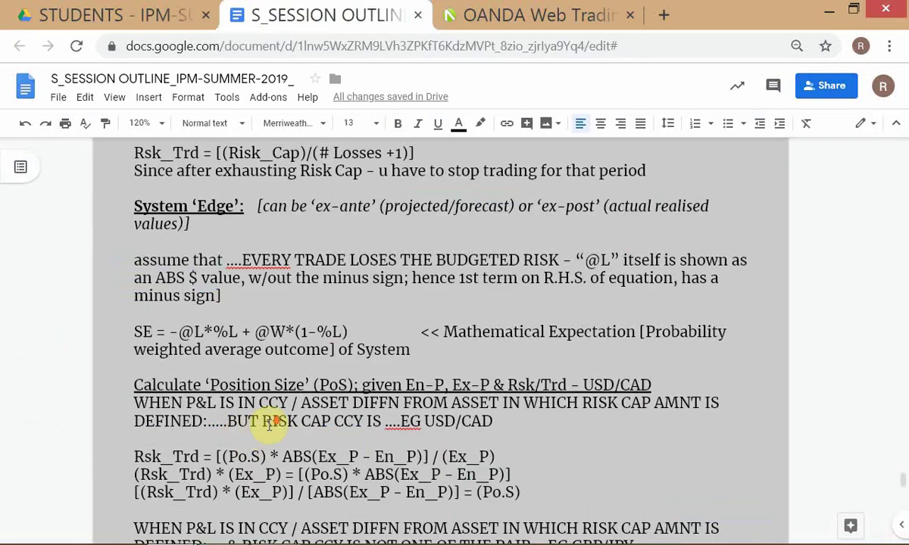
Step: Add blank lines between the SE equation and the Calculate 'Position Size' heading, and paste "Reward to Risk Ratio -Target R3" there
{"action": "scroll", "coordinate": [265, 425], "scroll_direction": "down", "scroll_amount": 2}
{"action": "scroll", "coordinate": [269, 425], "scroll_direction": "down", "scroll_amount": 5}
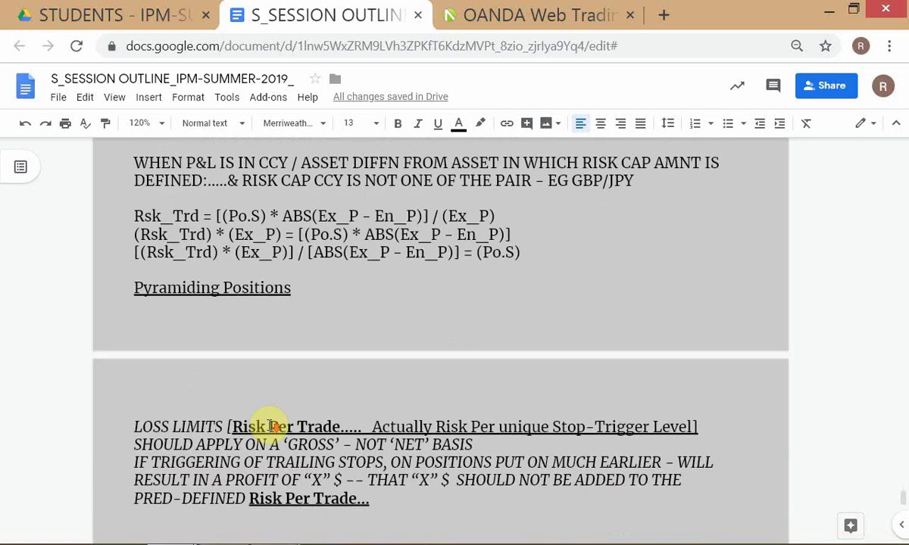
{"action": "scroll", "coordinate": [270, 425], "scroll_direction": "down", "scroll_amount": 3}
{"action": "scroll", "coordinate": [270, 425], "scroll_direction": "up", "scroll_amount": 2}
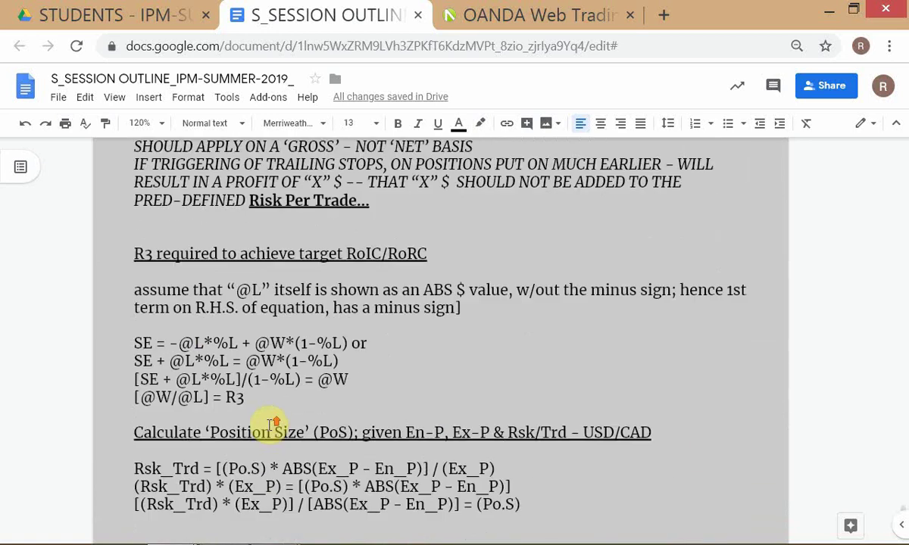
{"action": "scroll", "coordinate": [270, 425], "scroll_direction": "up", "scroll_amount": 10}
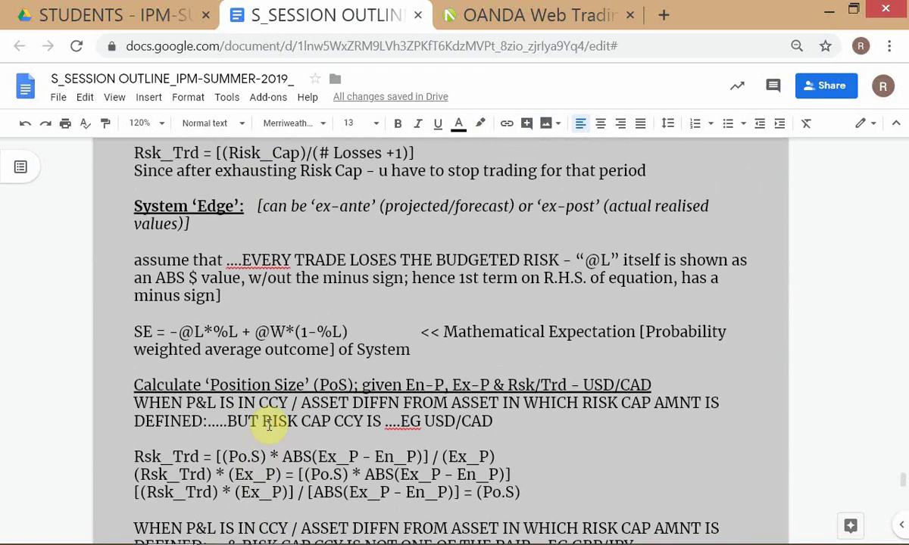
{"action": "scroll", "coordinate": [269, 423], "scroll_direction": "down", "scroll_amount": 2}
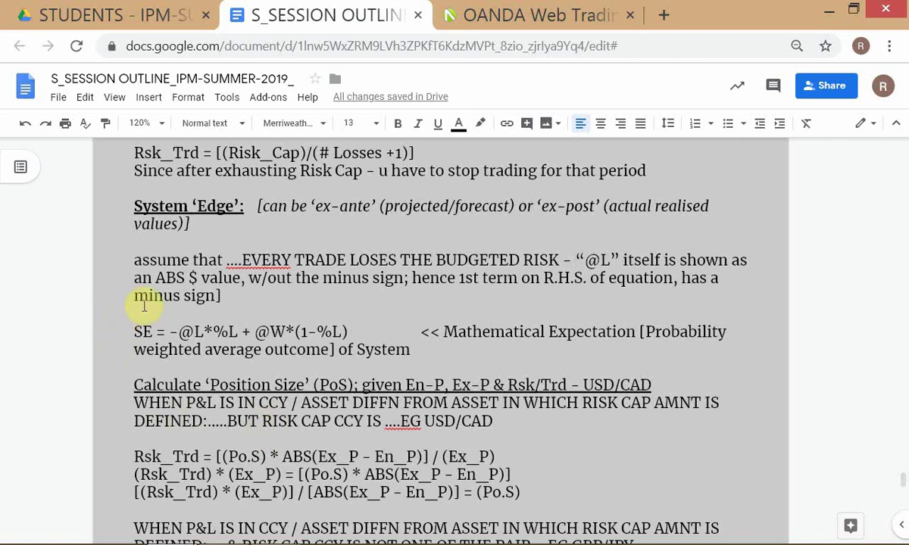
{"action": "left_click", "coordinate": [114, 367]}
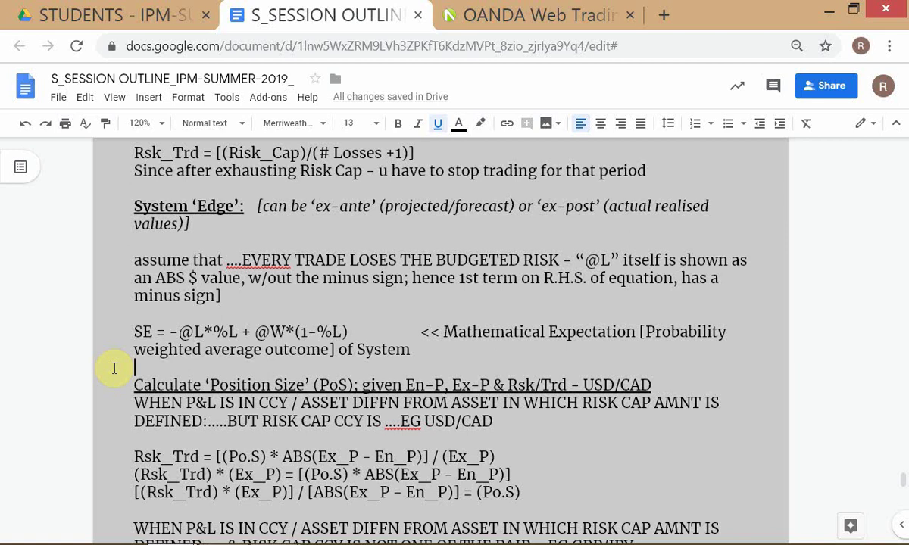
{"action": "key", "text": "Return"}
{"action": "key", "text": "Return"}
{"action": "key", "text": "Return"}
{"action": "key", "text": "Return"}
{"action": "key", "text": "Up"}
{"action": "key", "text": "Up"}
{"action": "key", "text": "Up"}
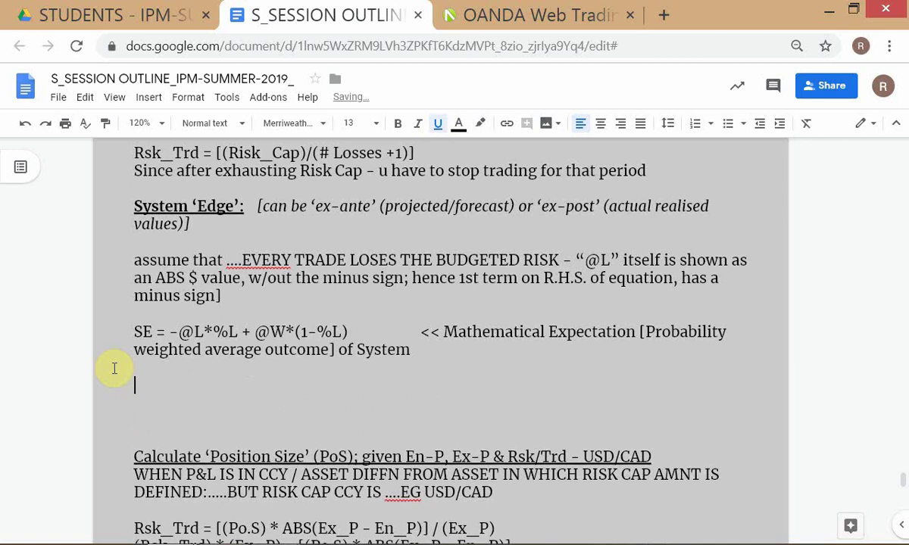
{"action": "key", "text": "ctrl+v"}
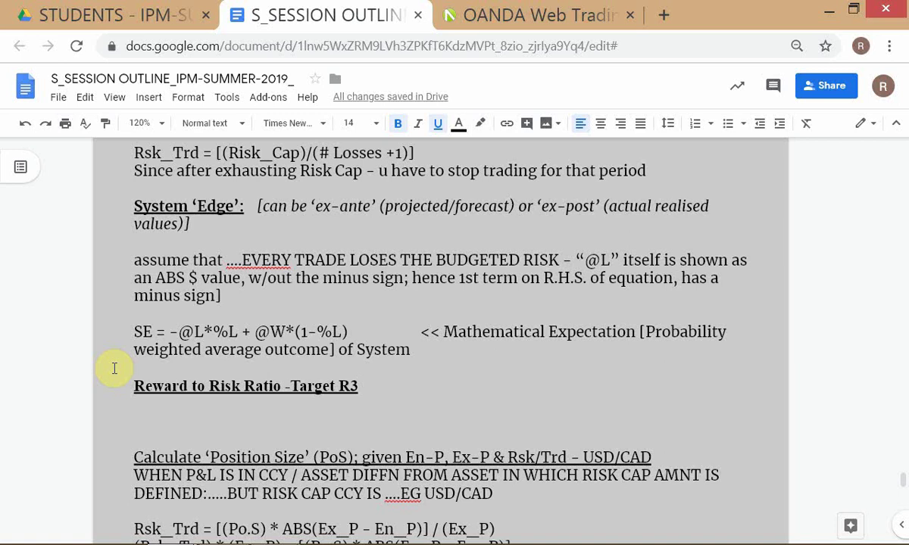
Step: Append "//" and a copy of the System 'Edge' bracketed ex-ante/ex-post note to the Reward to Risk Ratio heading
{"action": "left_click", "coordinate": [258, 206]}
{"action": "left_click", "coordinate": [274, 233], "text": "shift"}
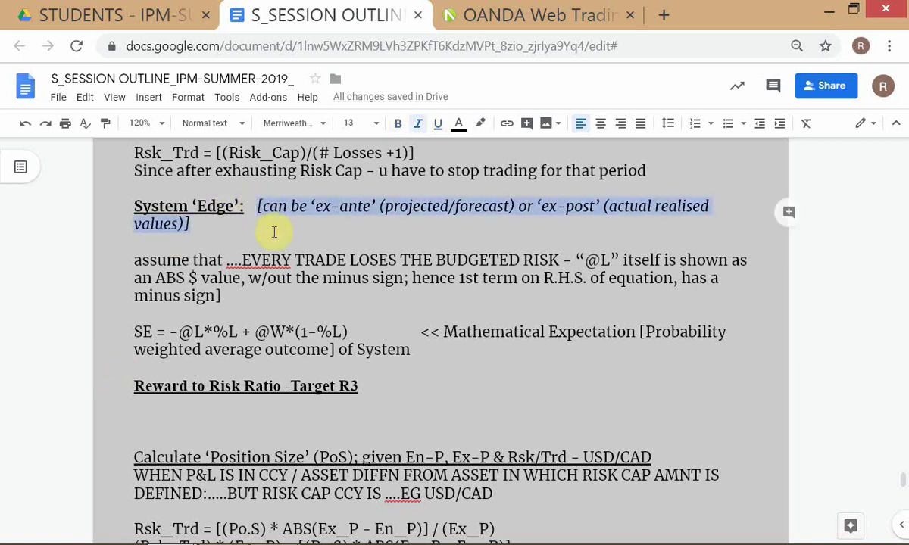
{"action": "left_click", "coordinate": [385, 389]}
{"action": "type", "text": "//"}
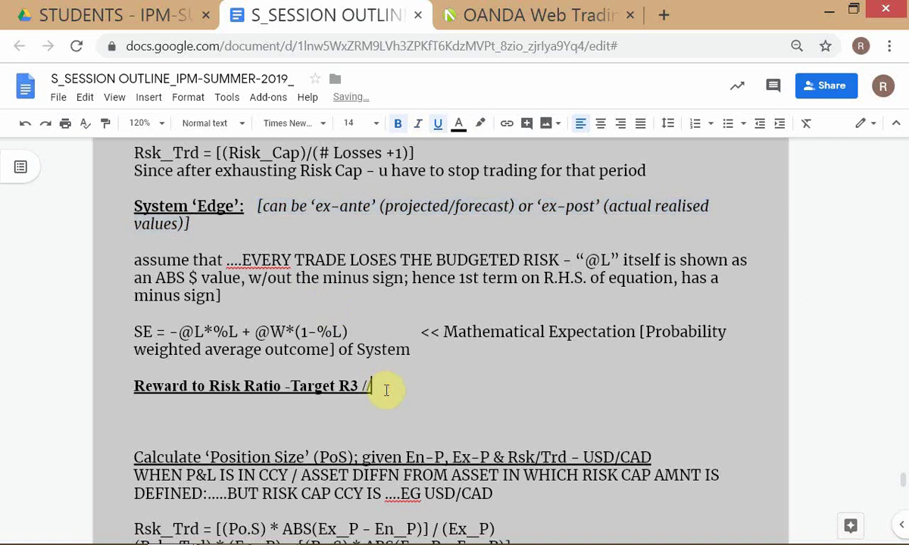
{"action": "key", "text": "ctrl+v"}
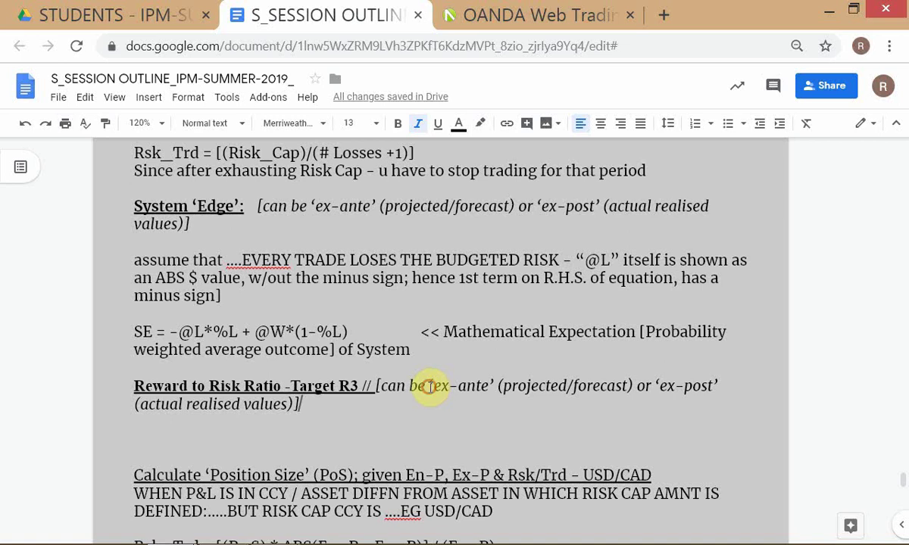
Step: Insert a copy of 'ex-ante' in parentheses between "Target" and "R3" in the Reward to Risk Ratio heading
{"action": "double_click", "coordinate": [485, 386]}
{"action": "key", "text": "ctrl+c"}
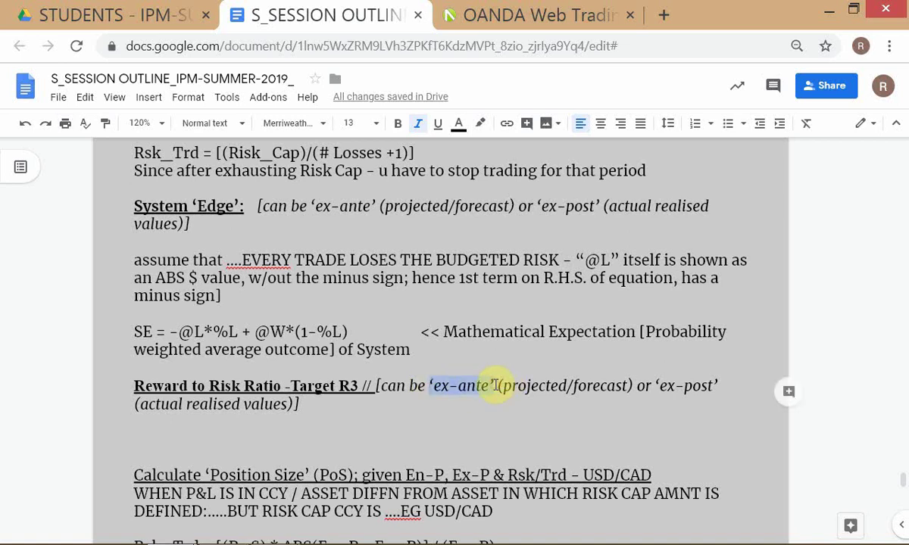
{"action": "left_click", "coordinate": [339, 385]}
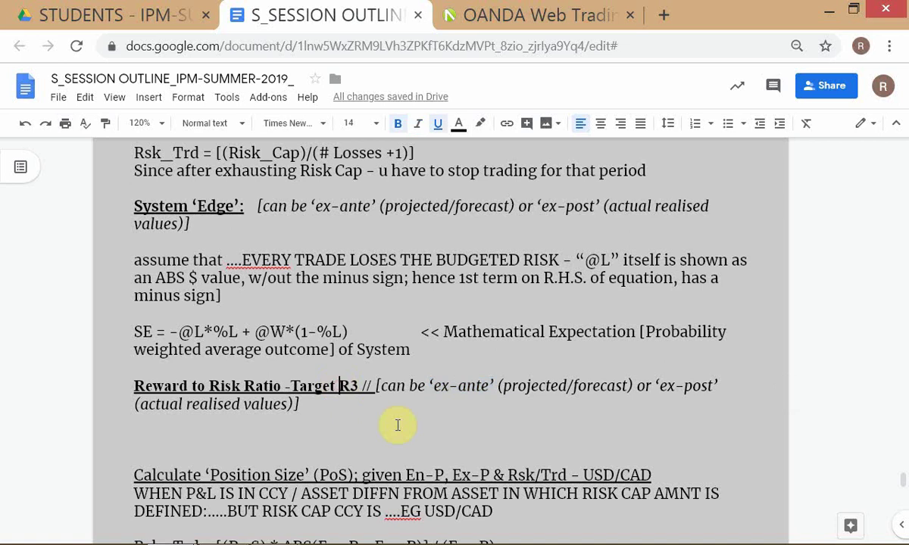
{"action": "type", "text": "("}
{"action": "key", "text": "ctrl+v"}
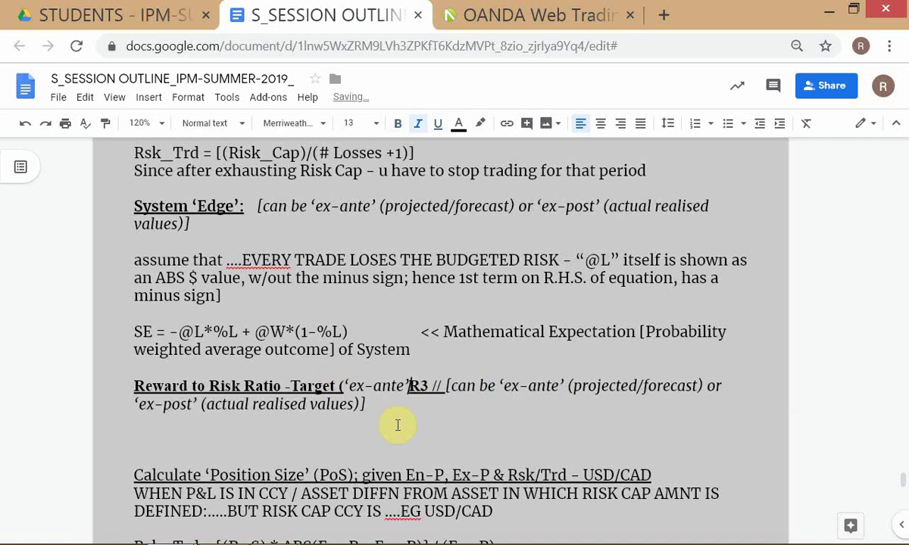
{"action": "type", "text": ")"}
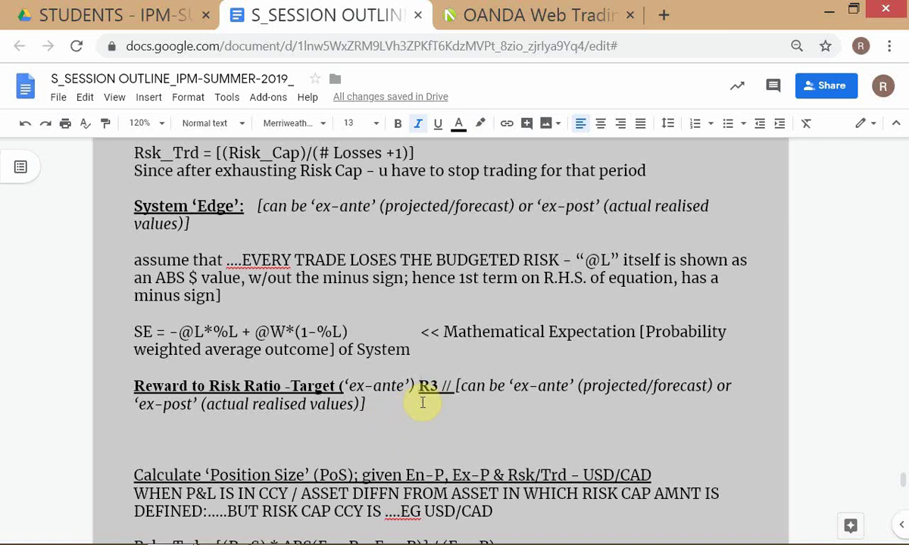
{"action": "left_click_drag", "start_coordinate": [339, 386], "coordinate": [409, 388]}
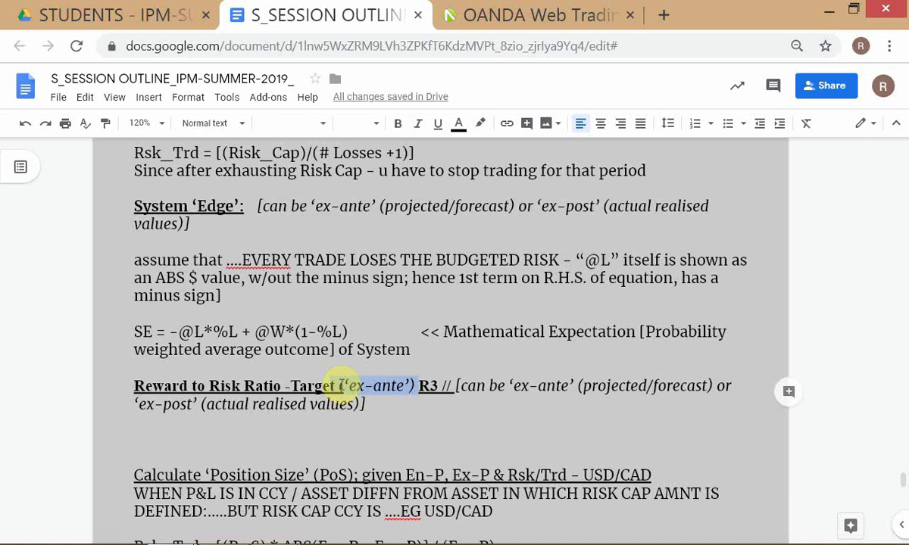
{"action": "left_click", "coordinate": [414, 416]}
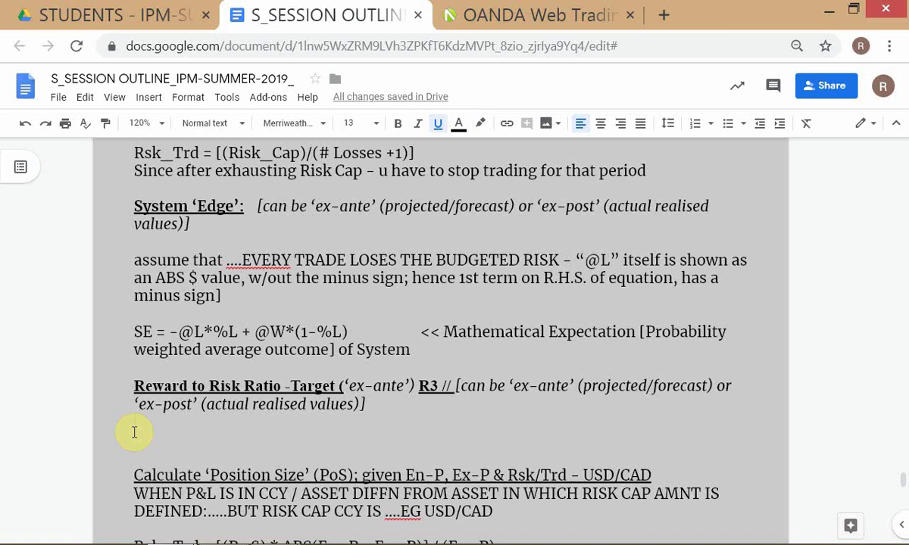
Step: Switch to OANDA fxTrade Practice, show the rates as a list, and open an AUD/USD sell market order with its extra options expanded
{"action": "key", "text": "alt+Tab"}
{"action": "key", "text": "Tab"}
{"action": "key", "text": "Tab"}
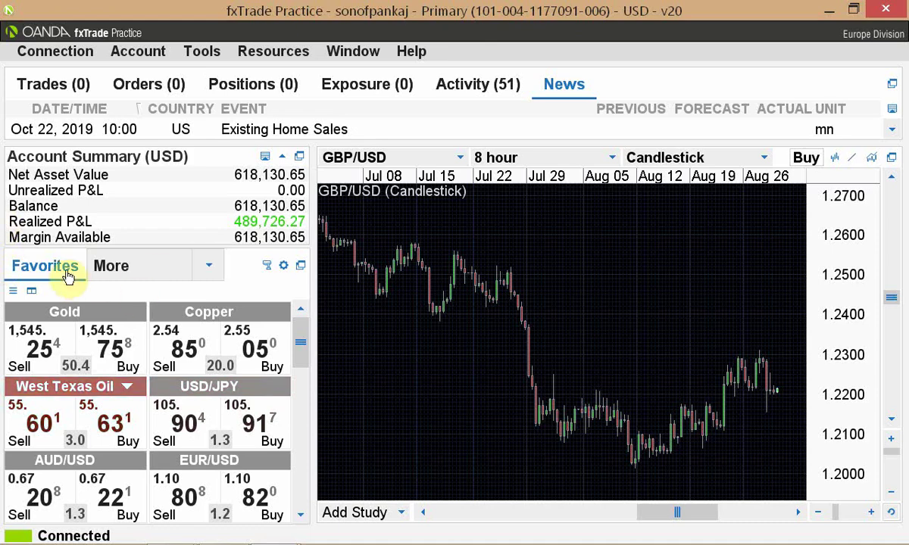
{"action": "left_click", "coordinate": [13, 292]}
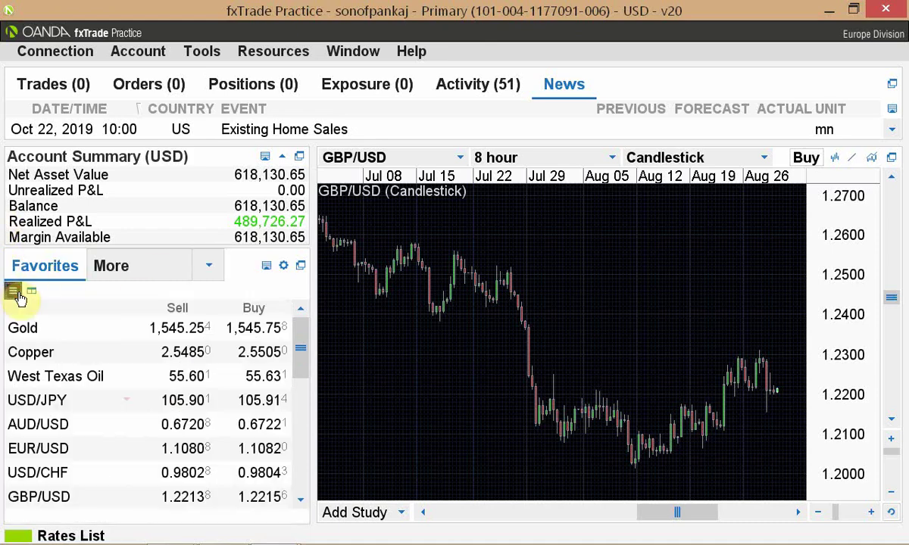
{"action": "left_click", "coordinate": [198, 432]}
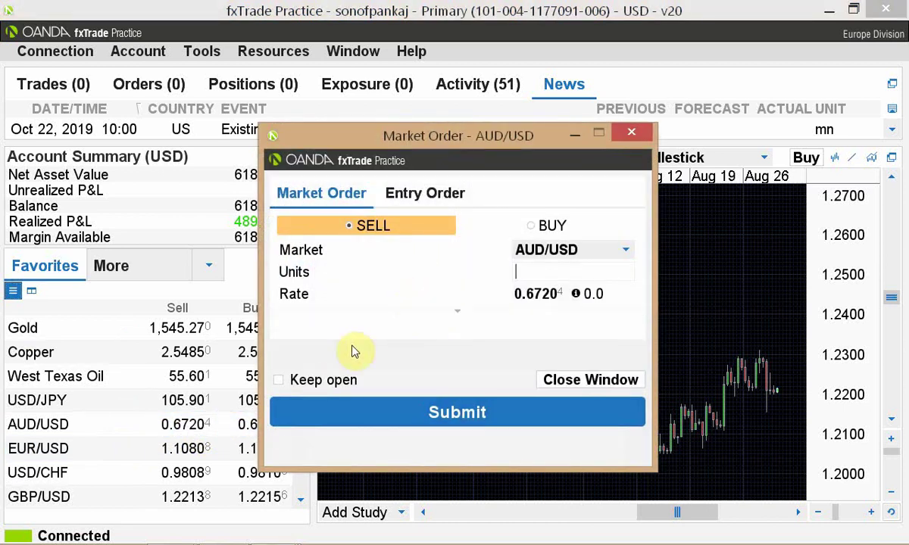
{"action": "left_click", "coordinate": [454, 311]}
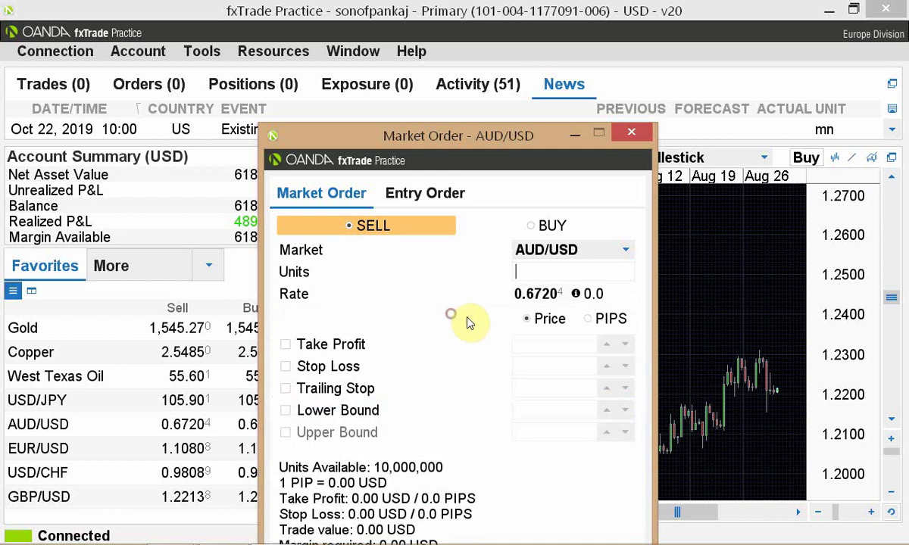
{"action": "left_click_drag", "start_coordinate": [534, 130], "coordinate": [558, 13]}
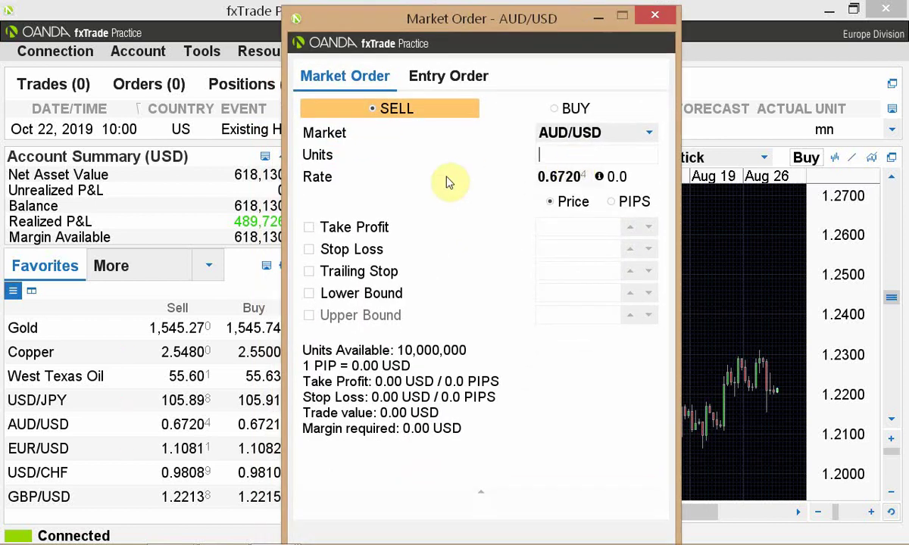
Step: Set the AUD/USD sell order to 100 units and enable both Stop Loss and Take Profit
{"action": "type", "text": "100"}
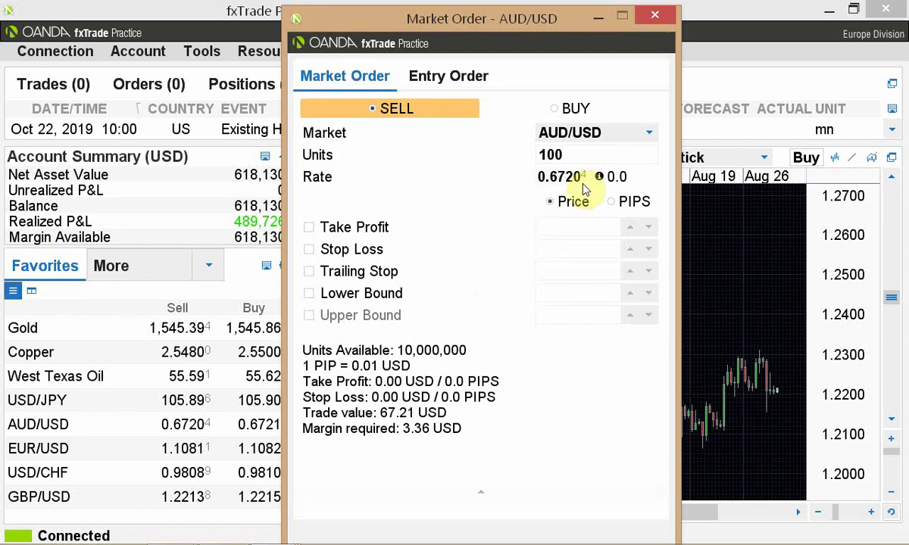
{"action": "left_click", "coordinate": [309, 250]}
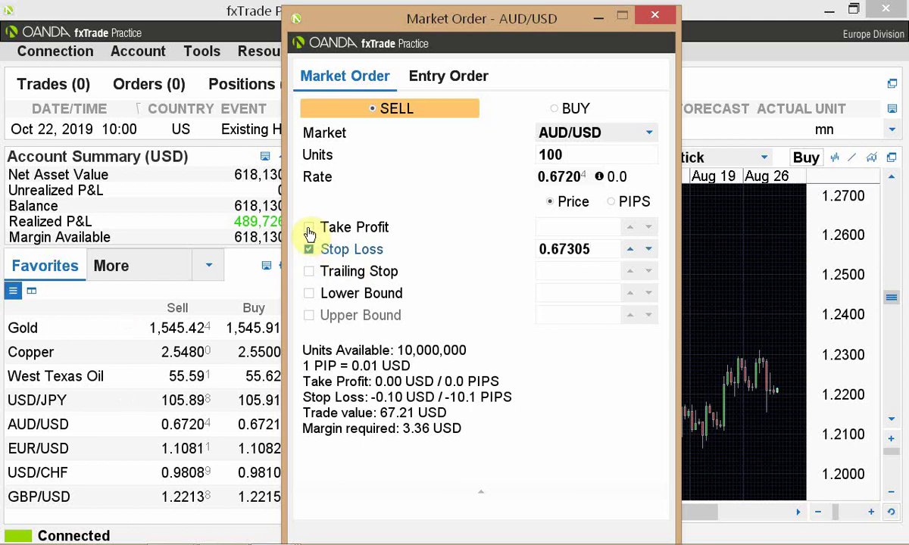
{"action": "left_click", "coordinate": [309, 229]}
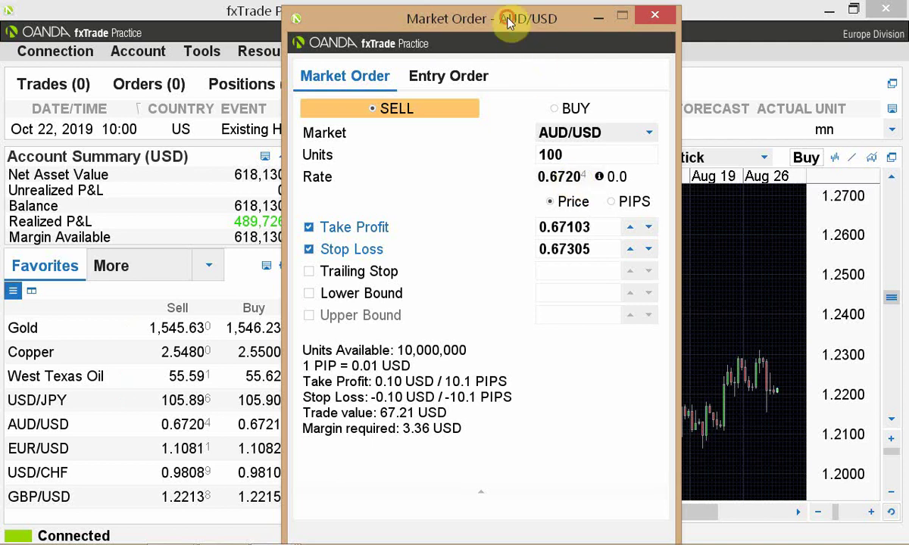
{"action": "left_click_drag", "start_coordinate": [476, 15], "coordinate": [586, 14]}
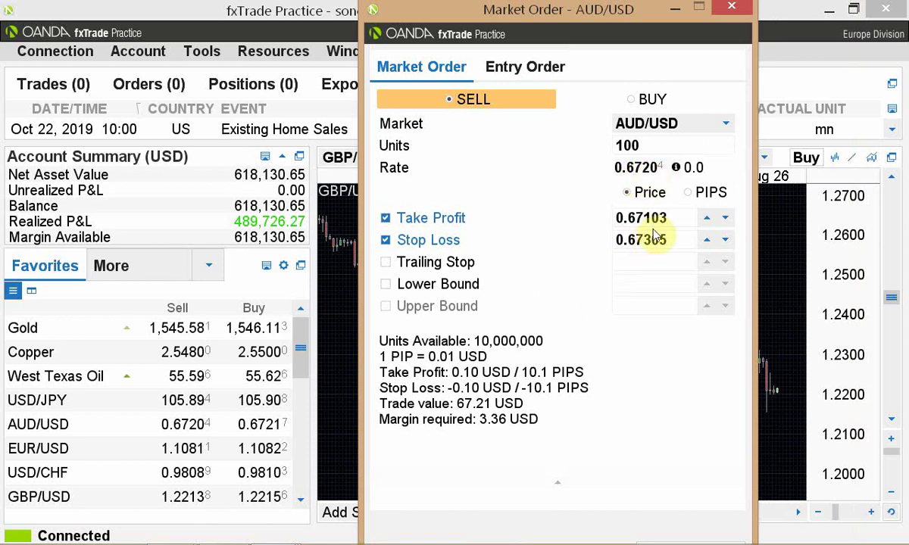
Step: Set the Take Profit price of the AUD/USD sell order to 0.62103
{"action": "left_click", "coordinate": [639, 218]}
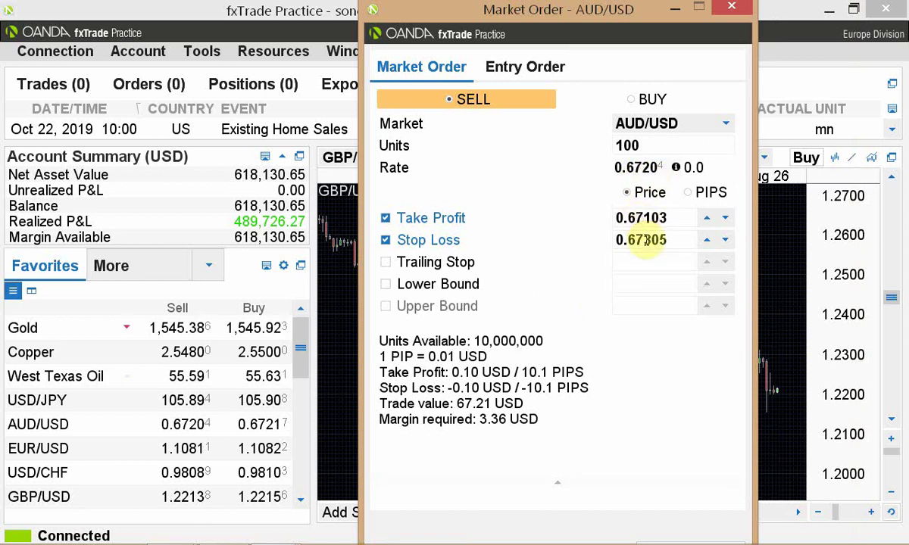
{"action": "type", "text": "9"}
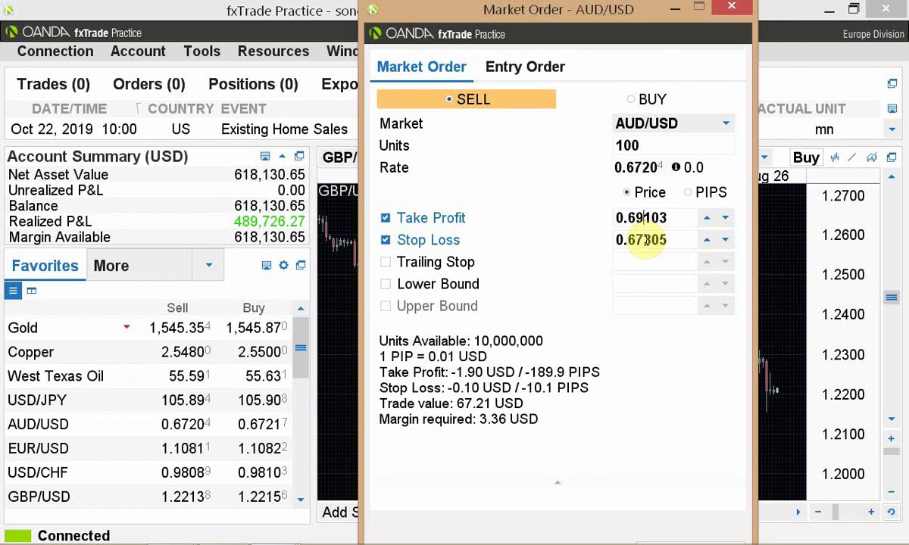
{"action": "left_click", "coordinate": [644, 242]}
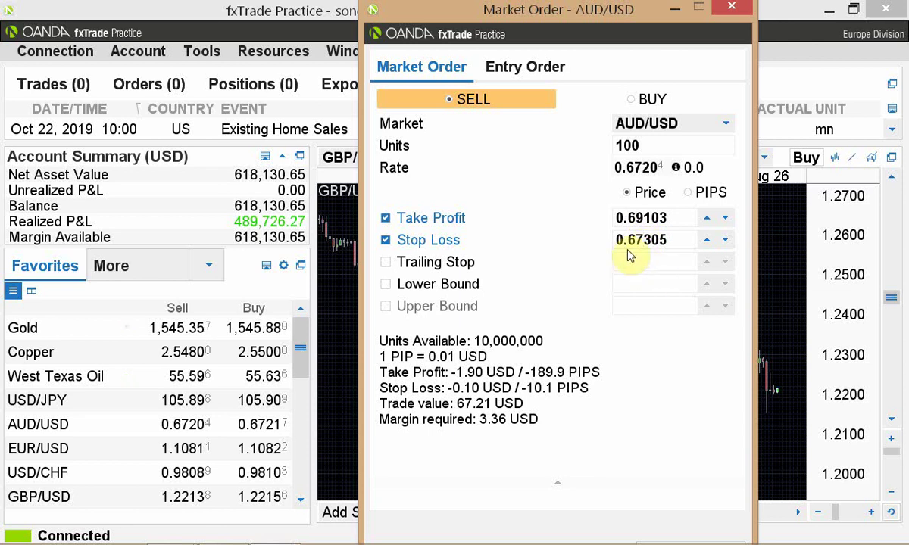
{"action": "left_click", "coordinate": [642, 218]}
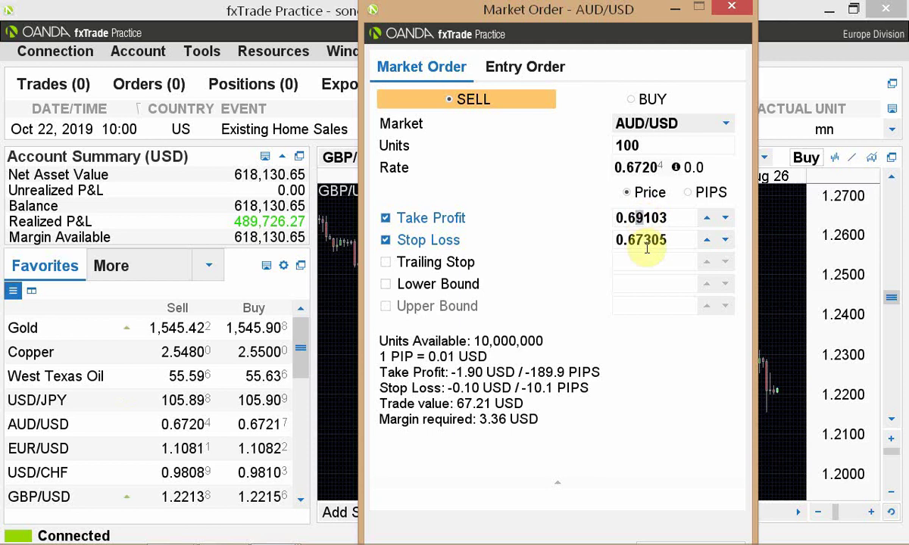
{"action": "type", "text": "2"}
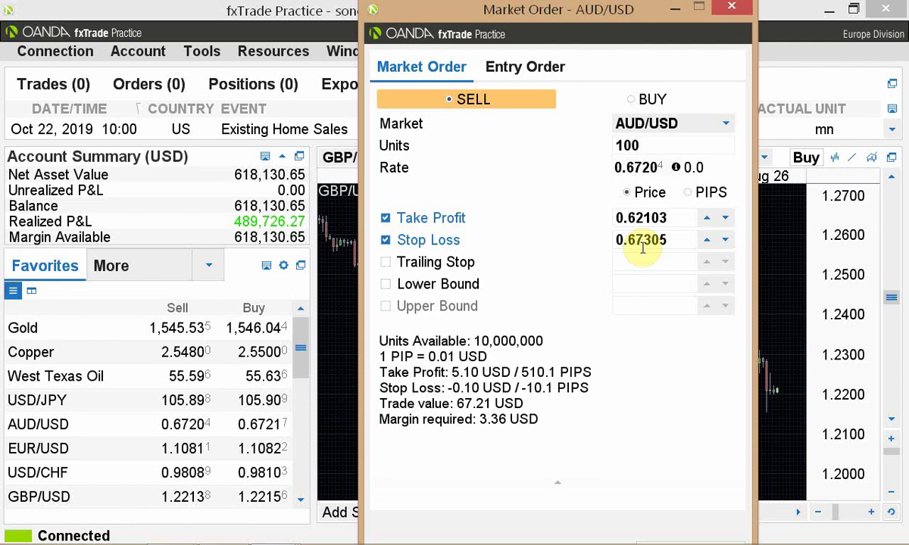
Step: Set the Stop Loss price of the AUD/USD sell order to 0.6790
{"action": "left_click", "coordinate": [643, 242]}
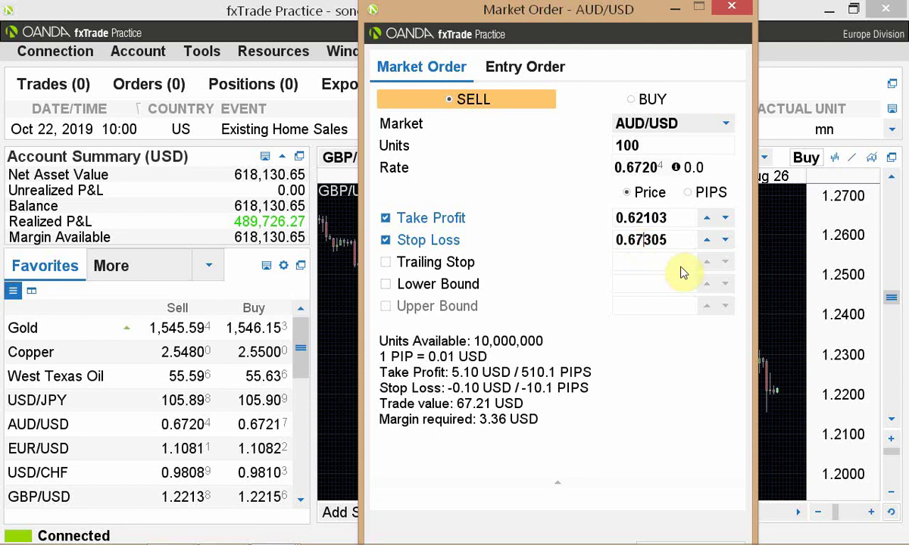
{"action": "key", "text": "shift+Right"}
{"action": "key", "text": "shift+Right"}
{"action": "key", "text": "shift+Right"}
{"action": "type", "text": "90"}
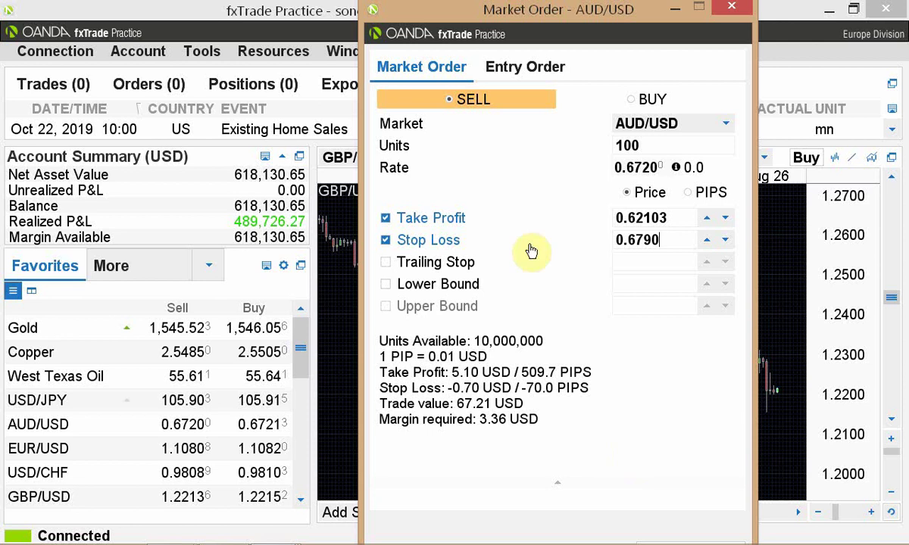
Step: Chart AUD/USD at the 4 hour interval and place the market order window beside the chart
{"action": "left_click_drag", "start_coordinate": [585, 33], "coordinate": [173, 49]}
{"action": "left_click", "coordinate": [459, 158]}
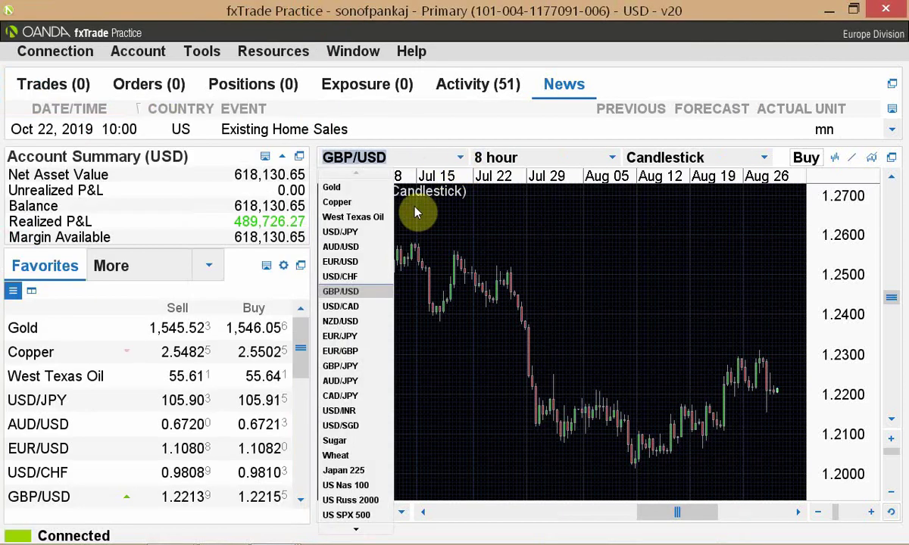
{"action": "left_click", "coordinate": [362, 253]}
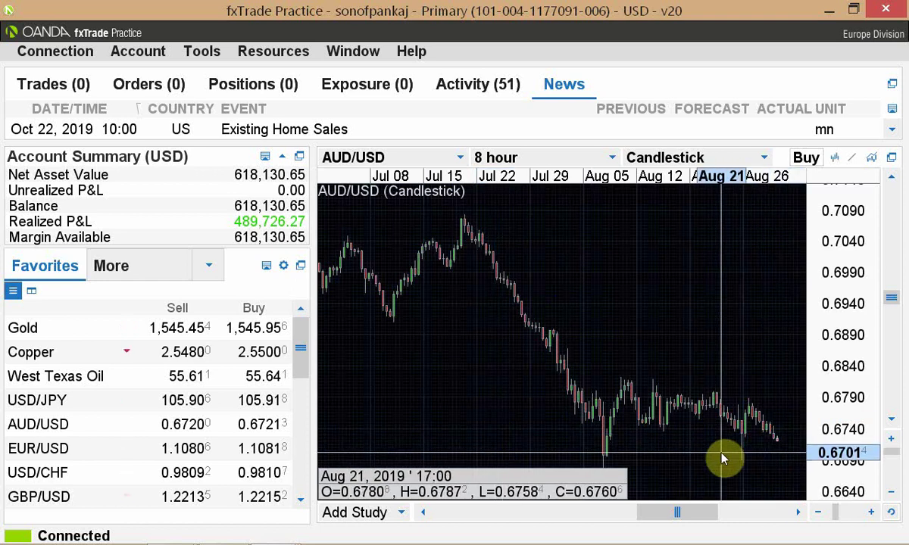
{"action": "scroll", "coordinate": [722, 458], "scroll_direction": "up", "scroll_amount": 2}
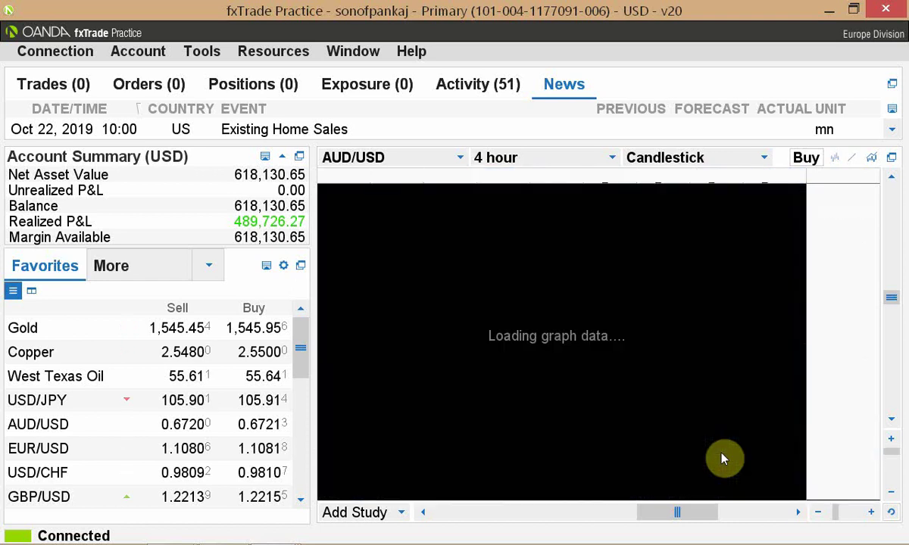
{"action": "scroll", "coordinate": [721, 458], "scroll_direction": "up", "scroll_amount": 3}
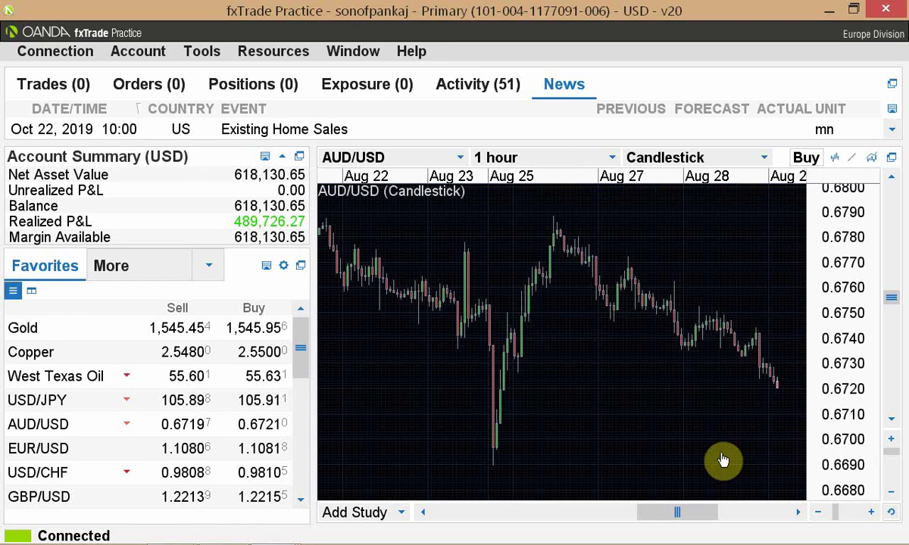
{"action": "scroll", "coordinate": [721, 458], "scroll_direction": "down", "scroll_amount": 2}
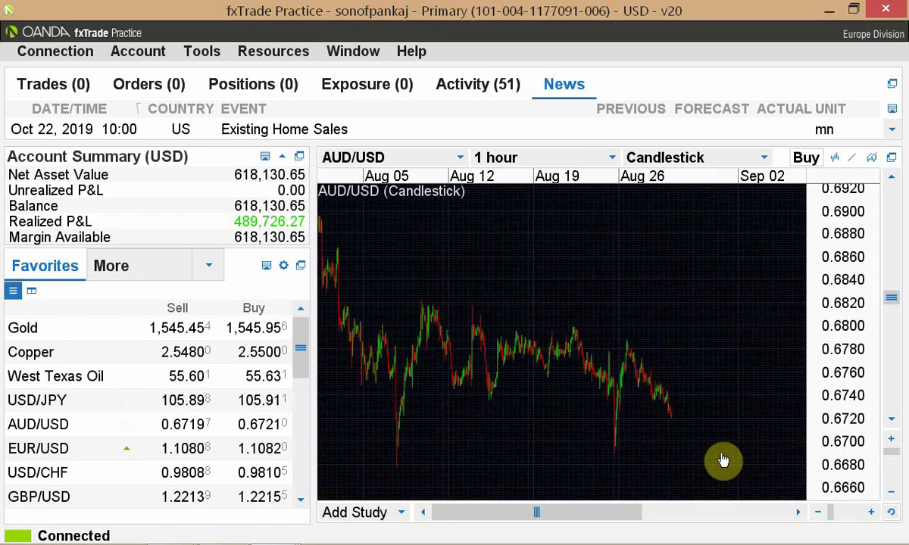
{"action": "scroll", "coordinate": [722, 460], "scroll_direction": "down", "scroll_amount": 2}
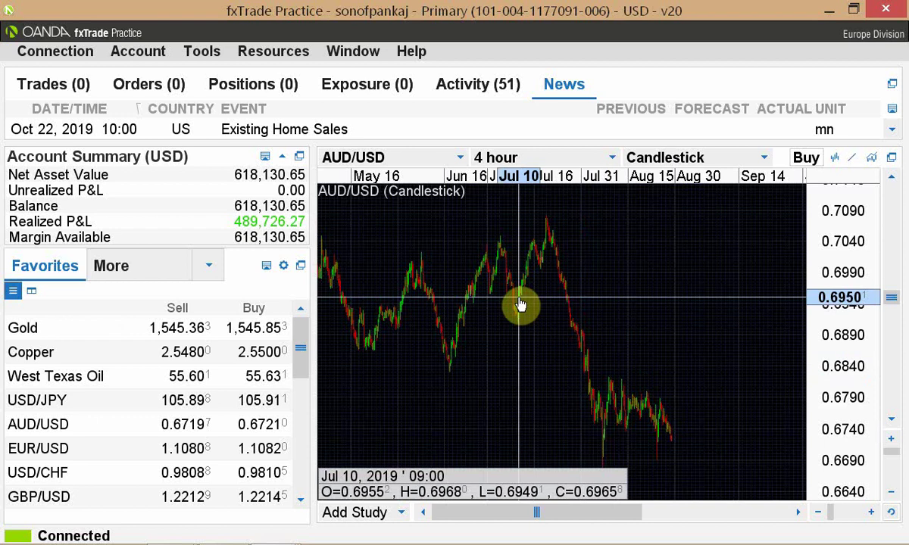
{"action": "key", "text": "alt+Tab"}
{"action": "left_click_drag", "start_coordinate": [127, 19], "coordinate": [196, 8]}
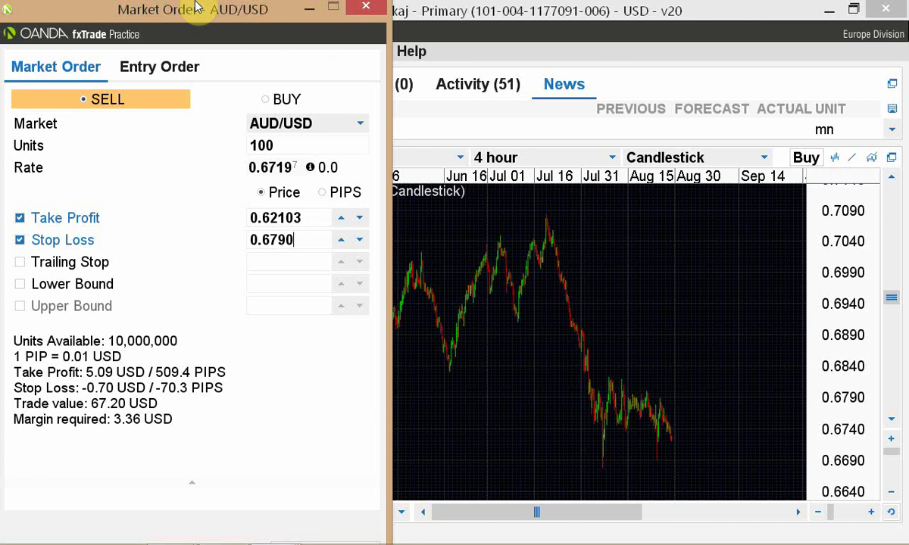
Step: Set the rising colour of the AUD/USD chart's candlesticks to Cyan
{"action": "right_click", "coordinate": [546, 241]}
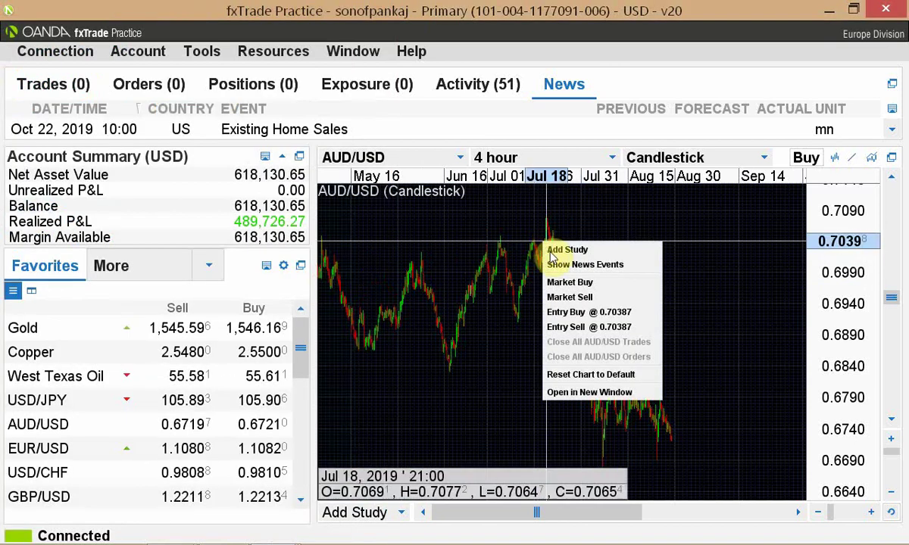
{"action": "right_click", "coordinate": [538, 252]}
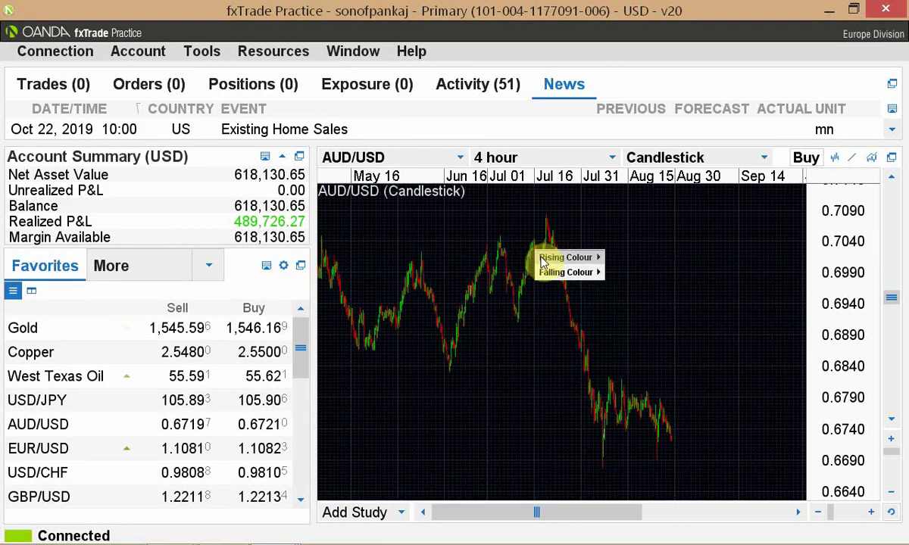
{"action": "mouse_move", "coordinate": [564, 258]}
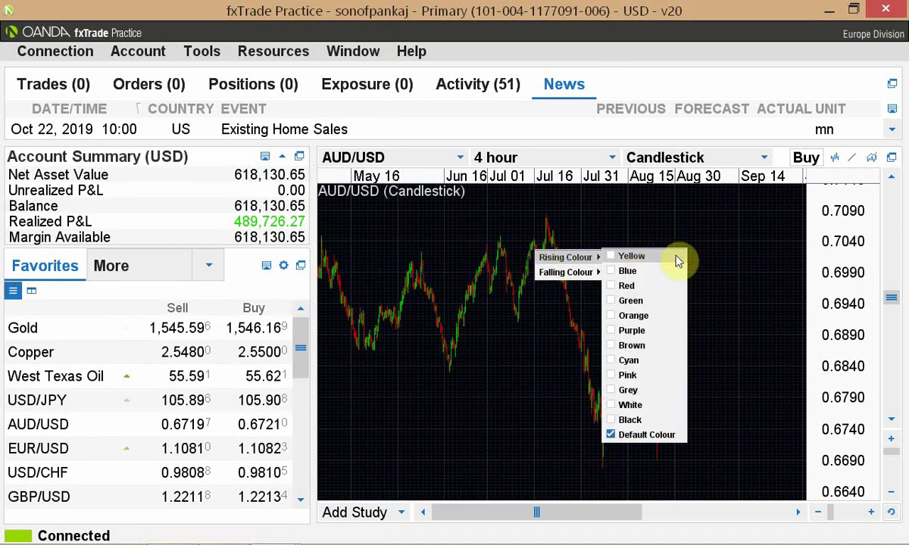
{"action": "left_click", "coordinate": [643, 362]}
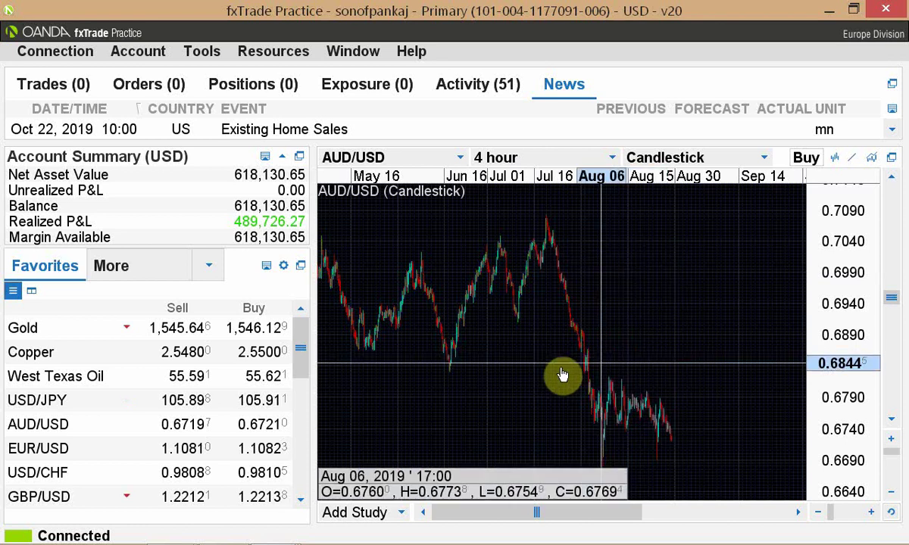
Step: Set the falling colour of the AUD/USD chart's candlesticks to Yellow
{"action": "right_click", "coordinate": [561, 263]}
{"action": "left_click", "coordinate": [551, 251]}
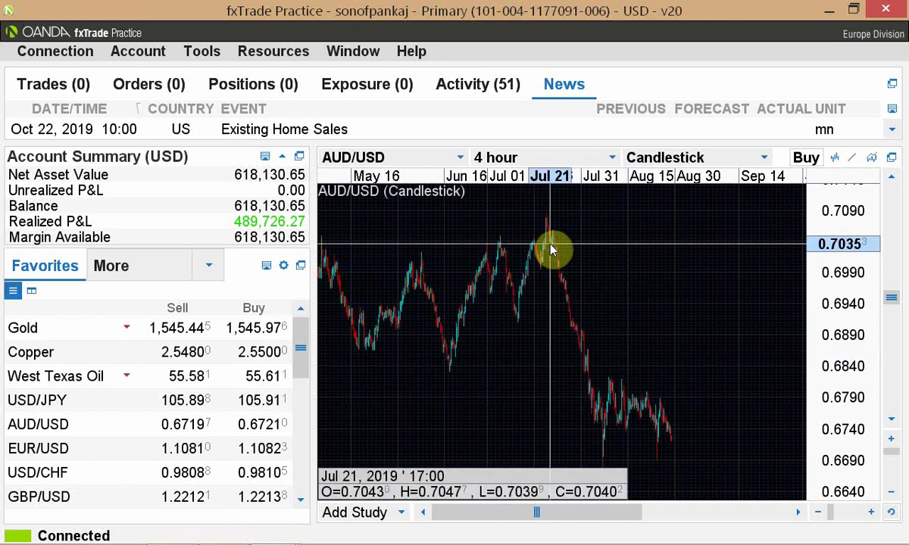
{"action": "right_click", "coordinate": [548, 245]}
{"action": "left_click", "coordinate": [548, 240]}
{"action": "right_click", "coordinate": [549, 241]}
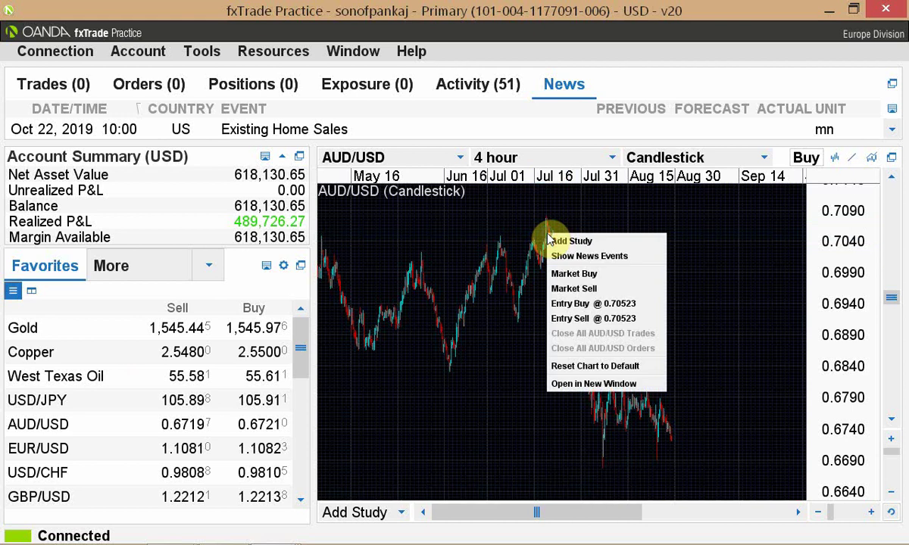
{"action": "right_click", "coordinate": [548, 230]}
{"action": "mouse_move", "coordinate": [590, 248]}
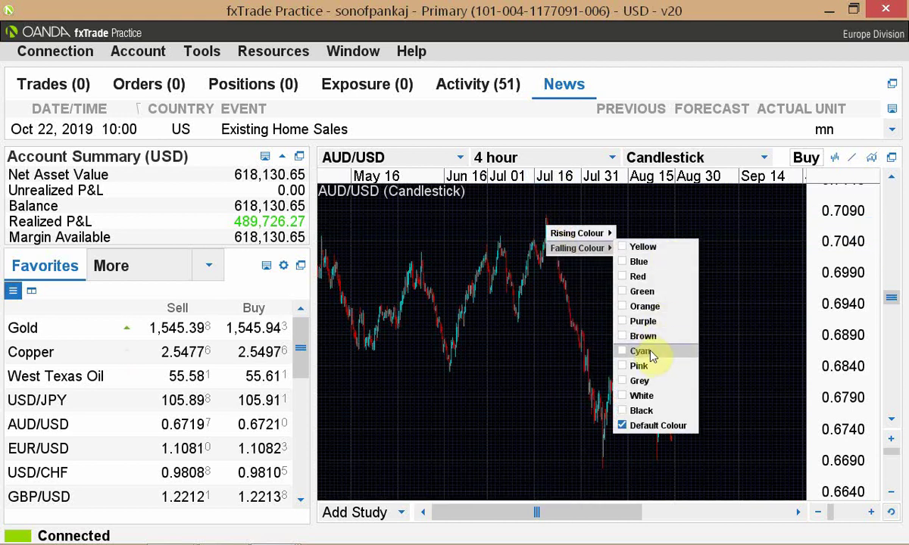
{"action": "left_click", "coordinate": [645, 247]}
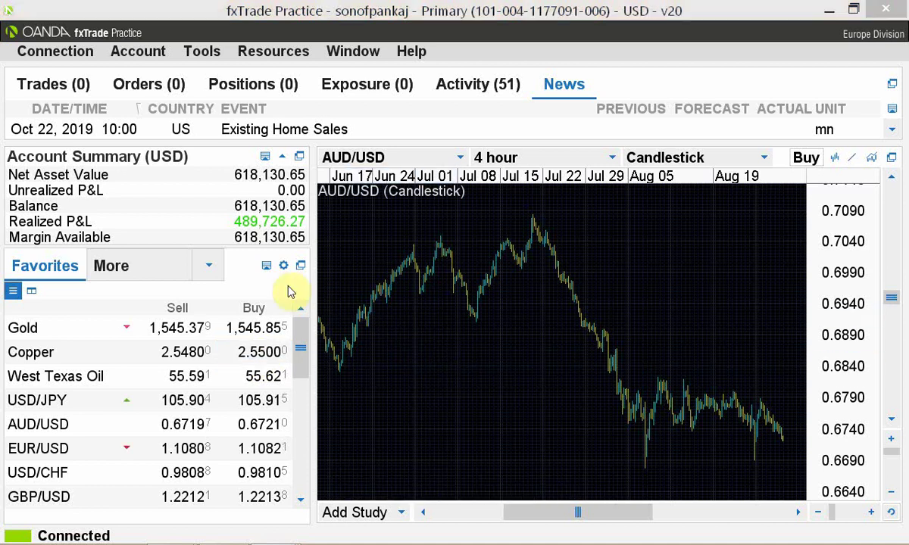
Step: Close the AUD/USD sell order and, in the POSY SIZE sheet in Google Sheets, display the target Reward to Risk Ratio with two decimals
{"action": "left_click", "coordinate": [279, 241]}
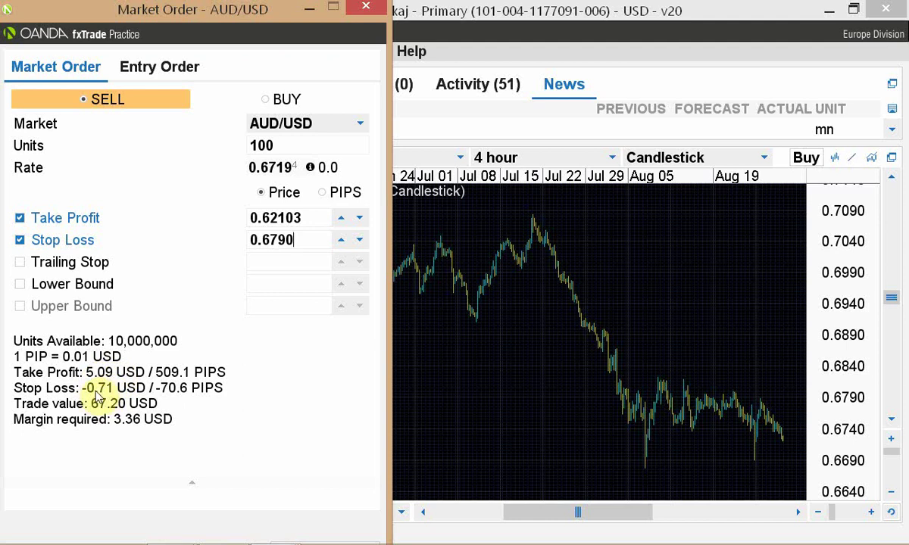
{"action": "left_click", "coordinate": [358, 8]}
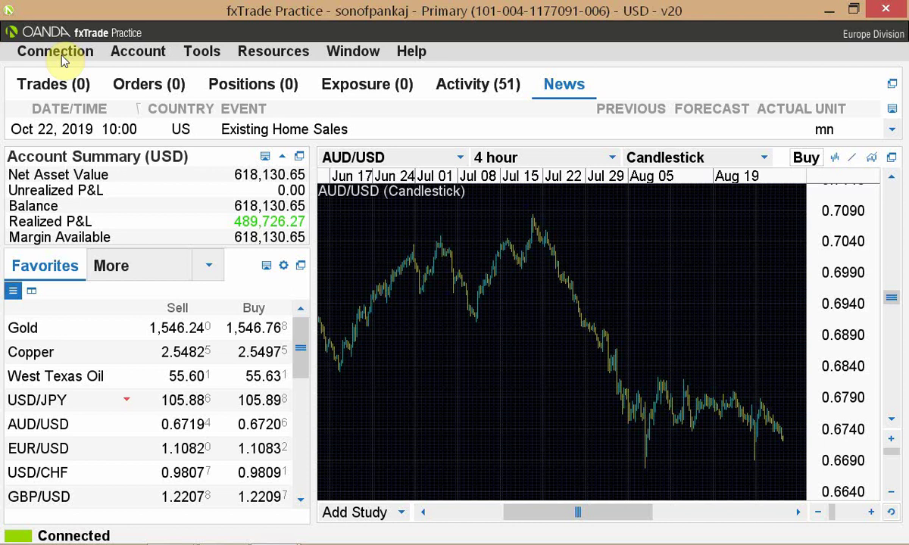
{"action": "key", "text": "alt+Tab"}
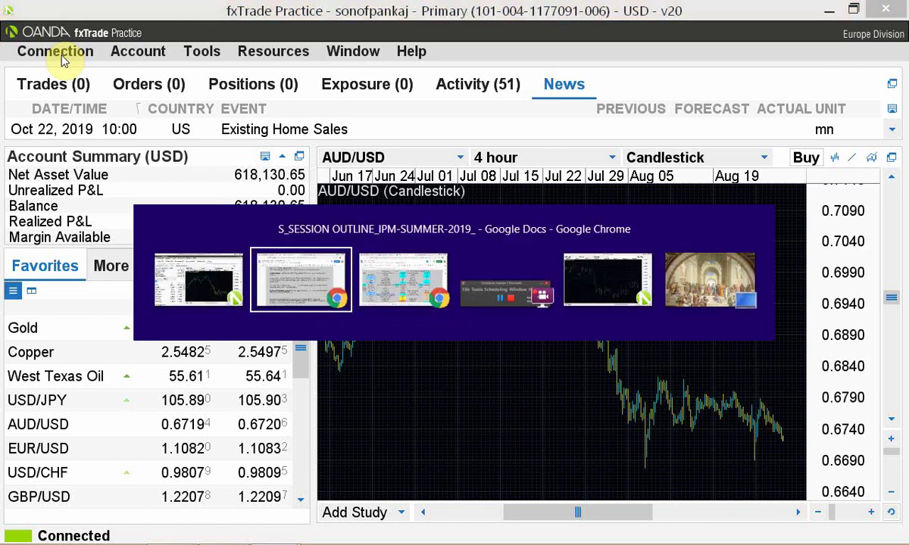
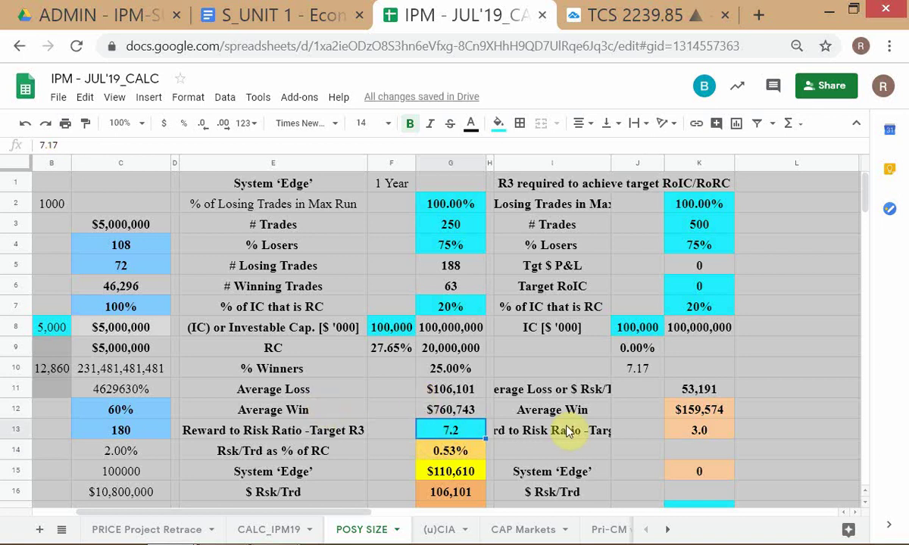
{"action": "left_click", "coordinate": [226, 128]}
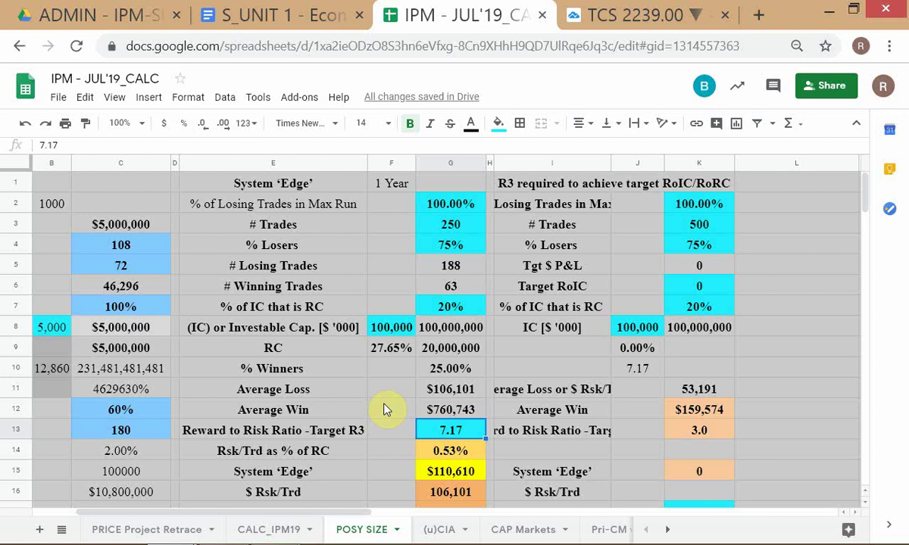
Step: Inspect the ratio formula in cell J10, then switch to OANDA fxTrade Practice and close the separate GBP/USD chart window
{"action": "left_click", "coordinate": [636, 375]}
{"action": "key", "text": "alt+Tab"}
{"action": "key", "text": "alt+Tab"}
{"action": "key", "text": "alt+Tab"}
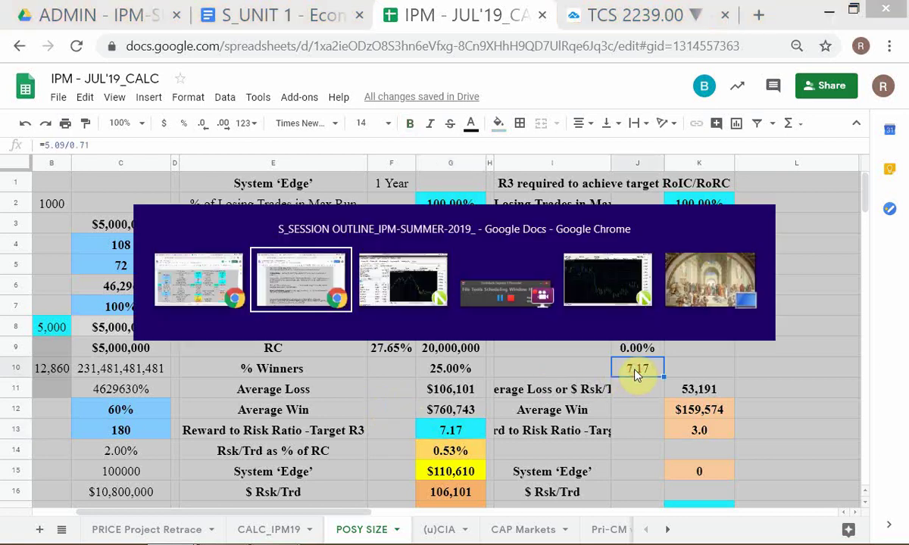
{"action": "key", "text": "alt+Tab"}
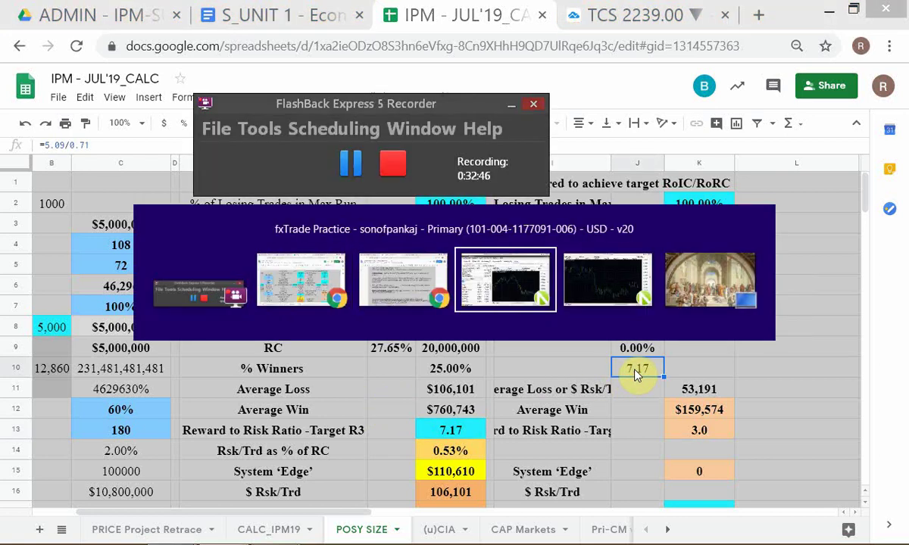
{"action": "key", "text": "alt+Tab"}
{"action": "key", "text": "alt+Tab"}
{"action": "key", "text": "alt+Tab"}
{"action": "key", "text": "alt+Tab"}
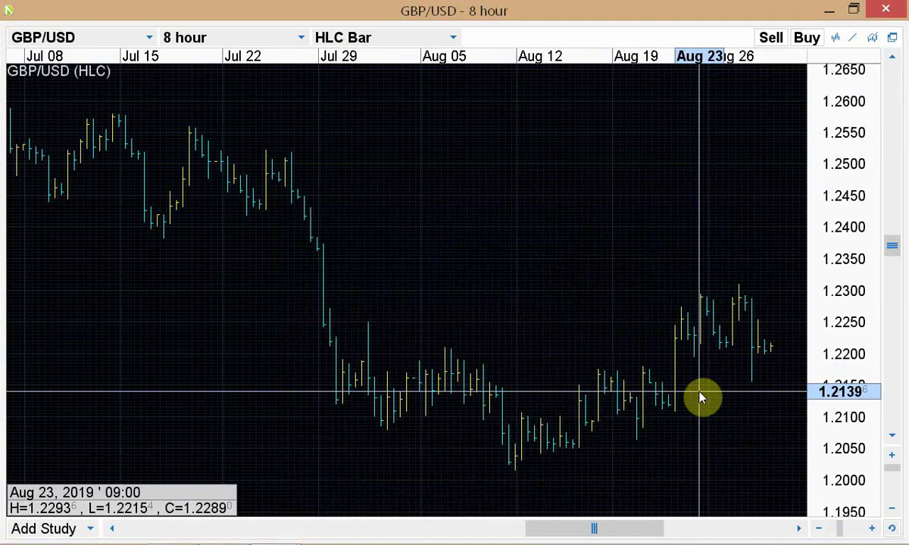
{"action": "left_click", "coordinate": [886, 9]}
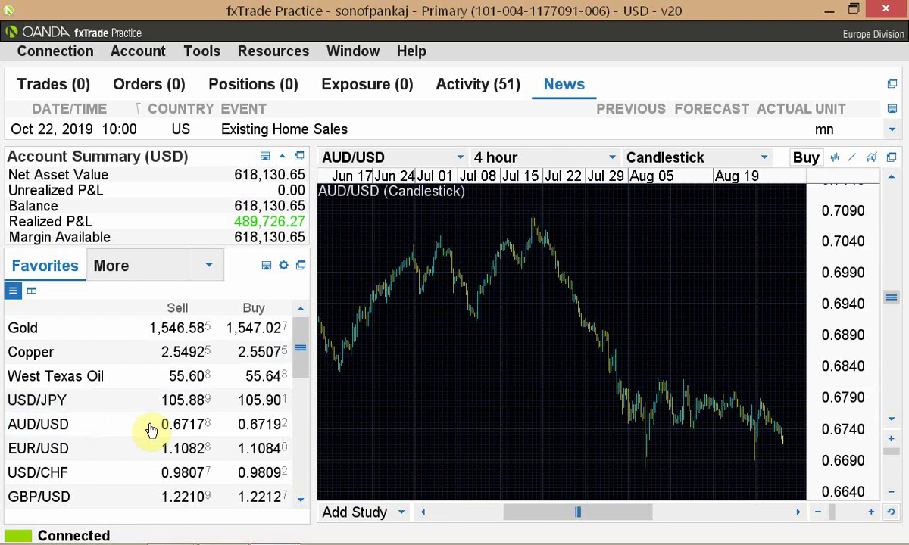
Step: Open a new AUD/USD sell market order and enable both Take Profit and Stop Loss
{"action": "left_click", "coordinate": [173, 427]}
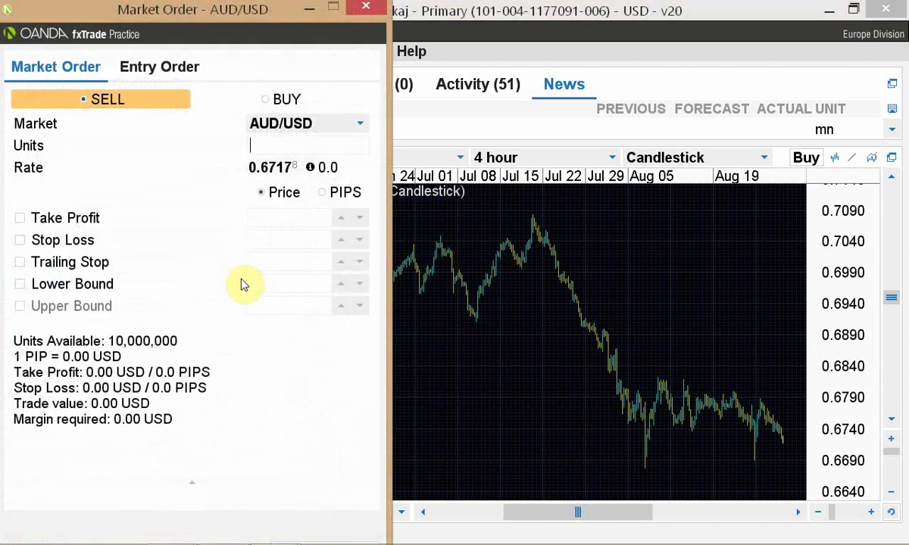
{"action": "left_click", "coordinate": [20, 218]}
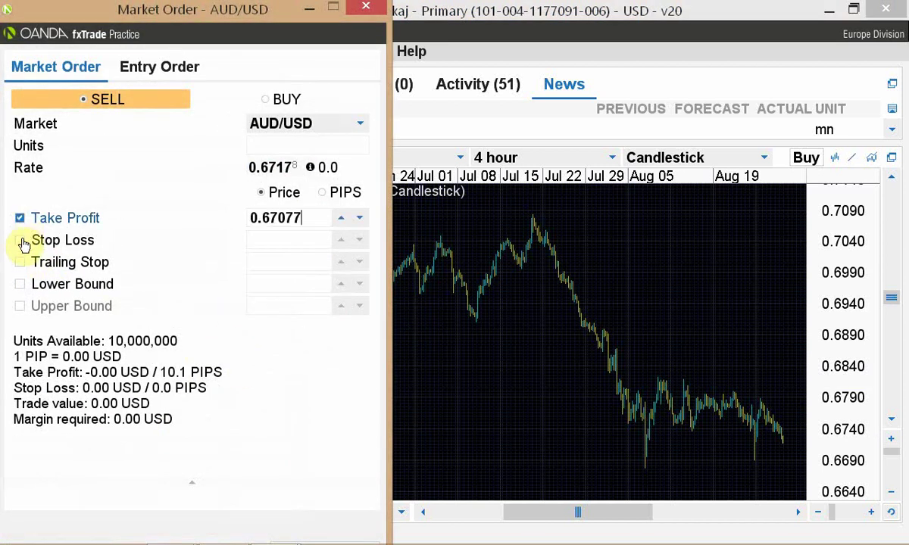
{"action": "left_click", "coordinate": [20, 240]}
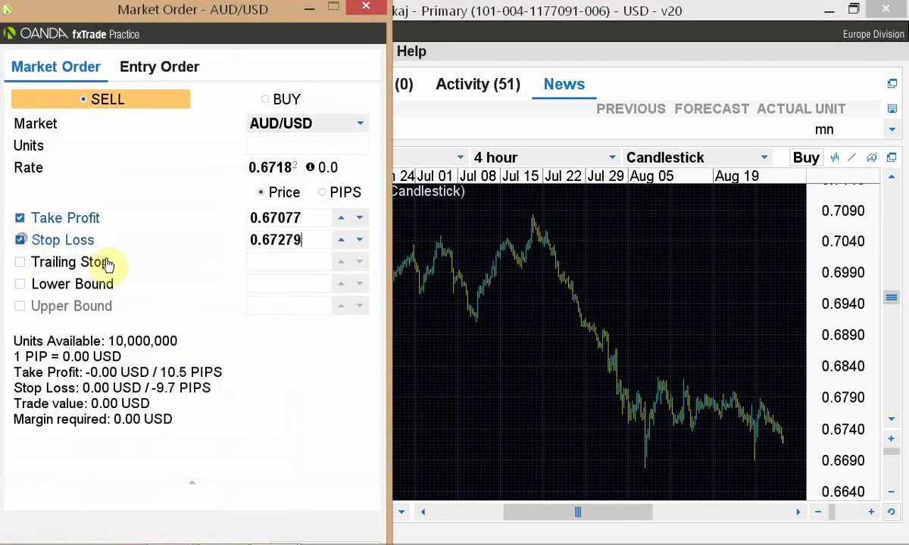
Step: Set the Take Profit price of the new AUD/USD sell order to 0.62077
{"action": "double_click", "coordinate": [299, 218]}
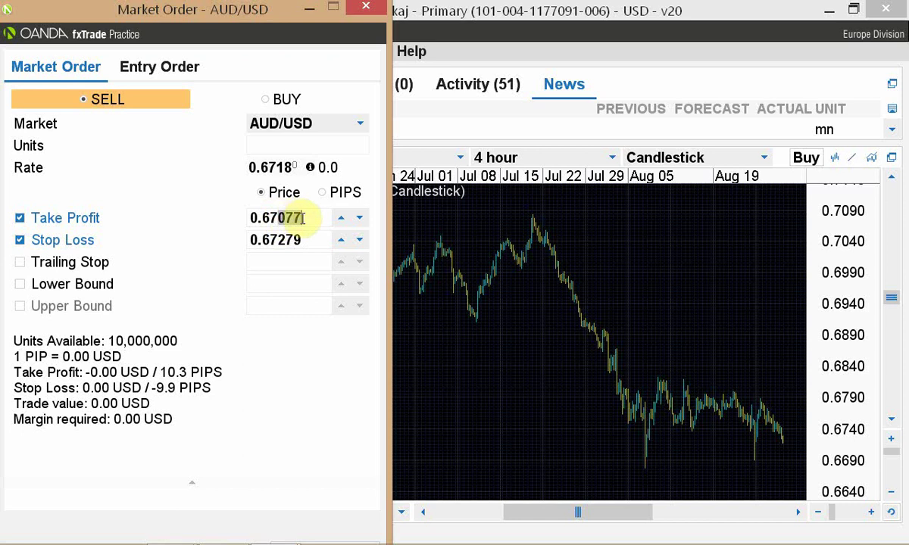
{"action": "key", "text": "Left"}
{"action": "key", "text": "Left"}
{"action": "key", "text": "Left"}
{"action": "key", "text": "BackSpace"}
{"action": "type", "text": "2"}
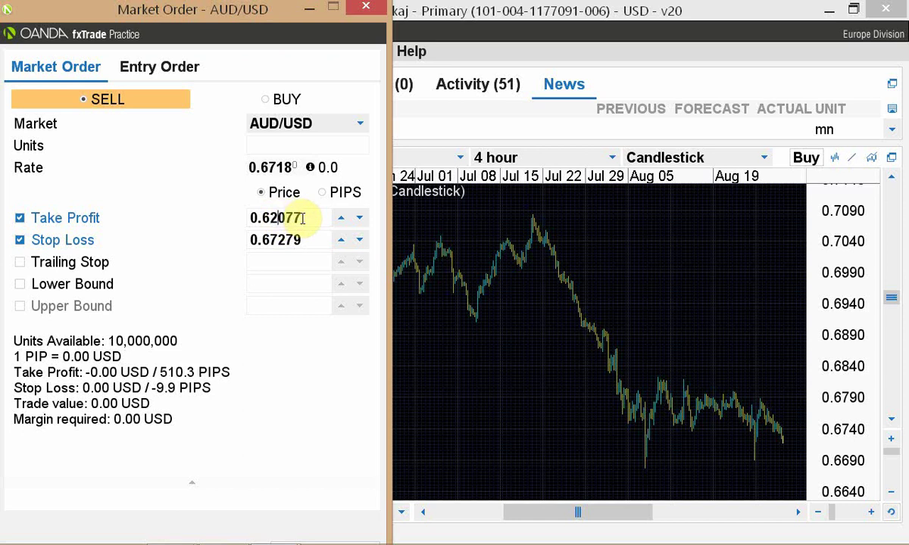
Step: Set the Stop Loss price of the new AUD/USD sell order to 0.679
{"action": "left_click", "coordinate": [281, 240]}
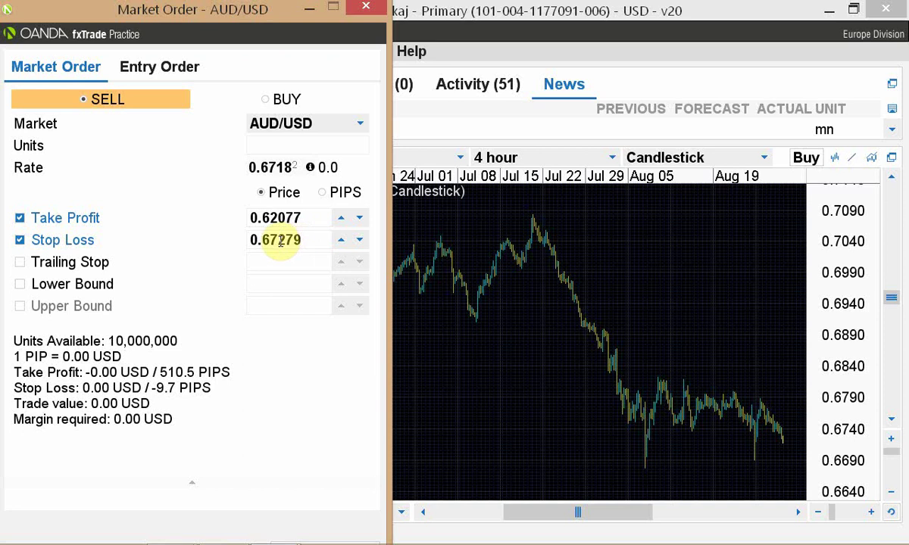
{"action": "key", "text": "BackSpace"}
{"action": "key", "text": "BackSpace"}
{"action": "key", "text": "BackSpace"}
{"action": "type", "text": "9"}
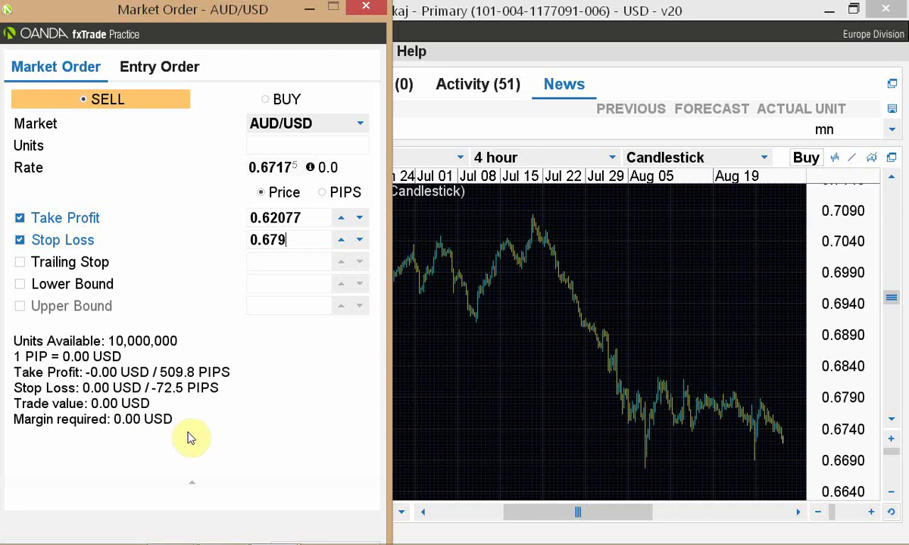
{"action": "left_click", "coordinate": [190, 487]}
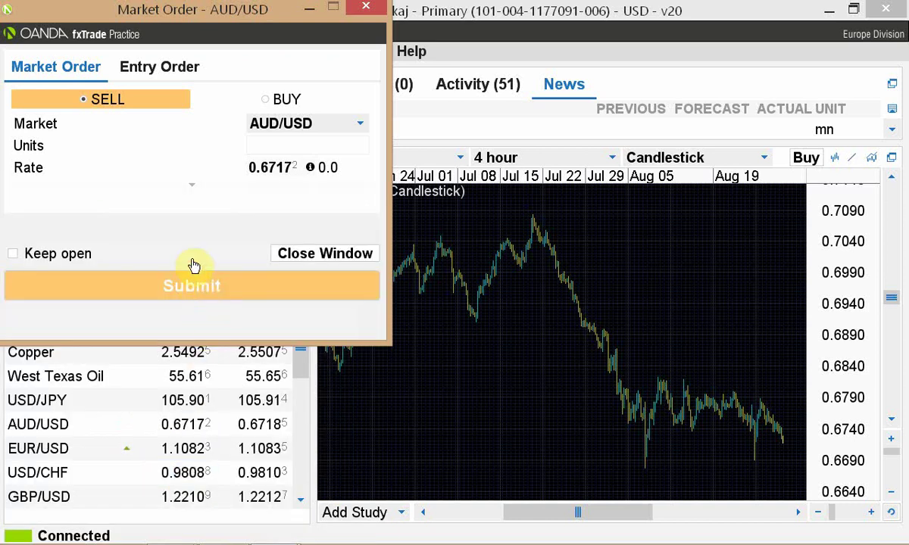
{"action": "left_click", "coordinate": [195, 185]}
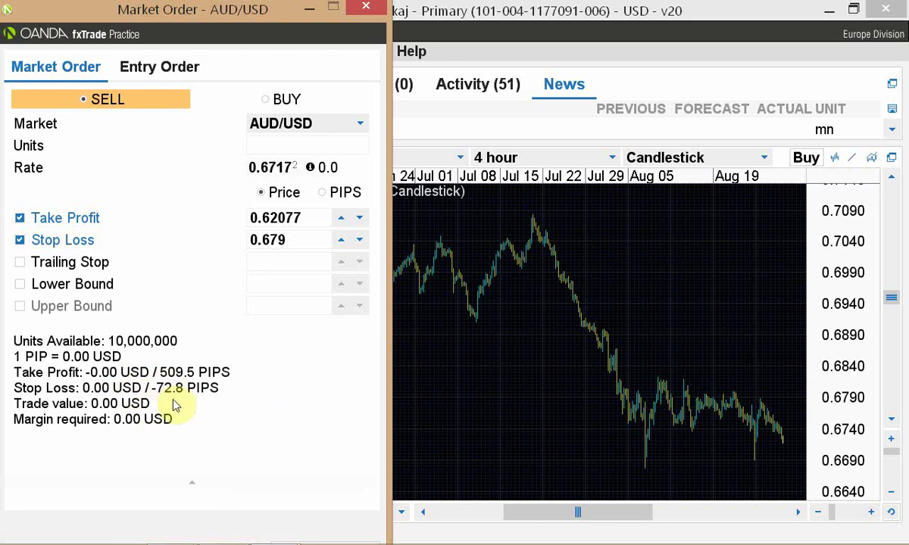
{"action": "left_click", "coordinate": [316, 194]}
{"action": "left_click", "coordinate": [271, 194]}
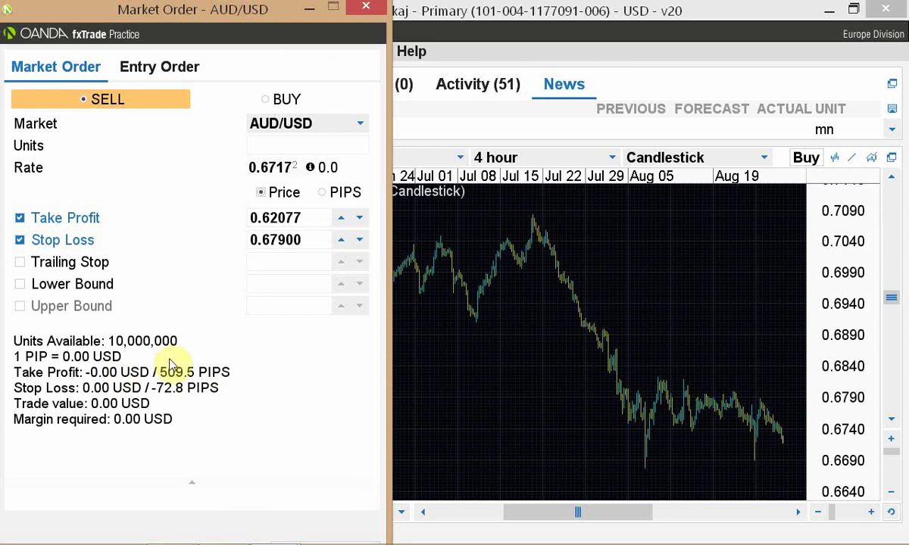
Step: Set the AUD/USD sell order's units to 100, then discard the order without submitting it
{"action": "left_click", "coordinate": [263, 144]}
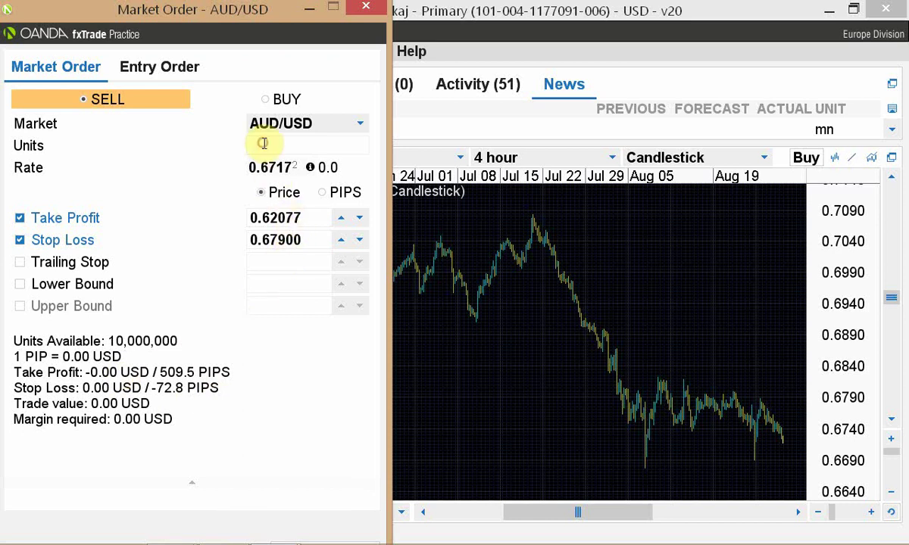
{"action": "type", "text": "100"}
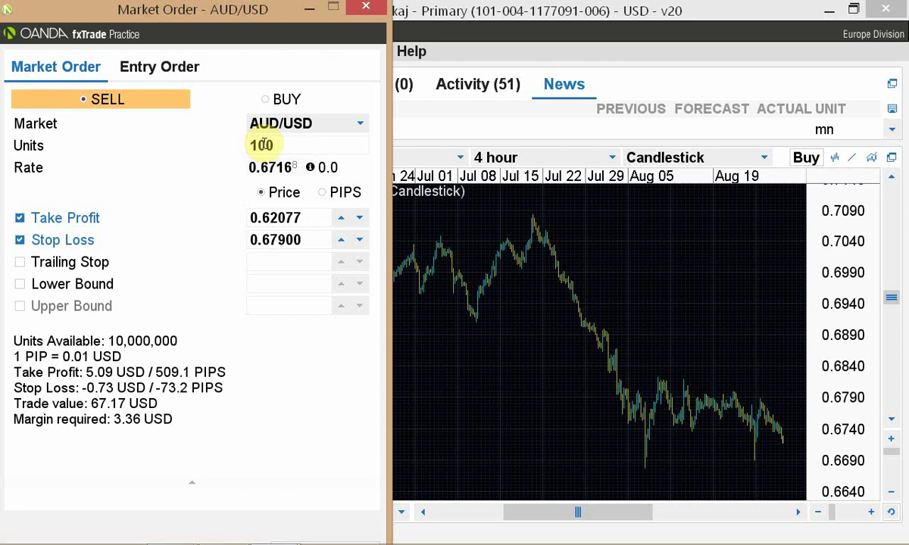
{"action": "key", "text": "Escape"}
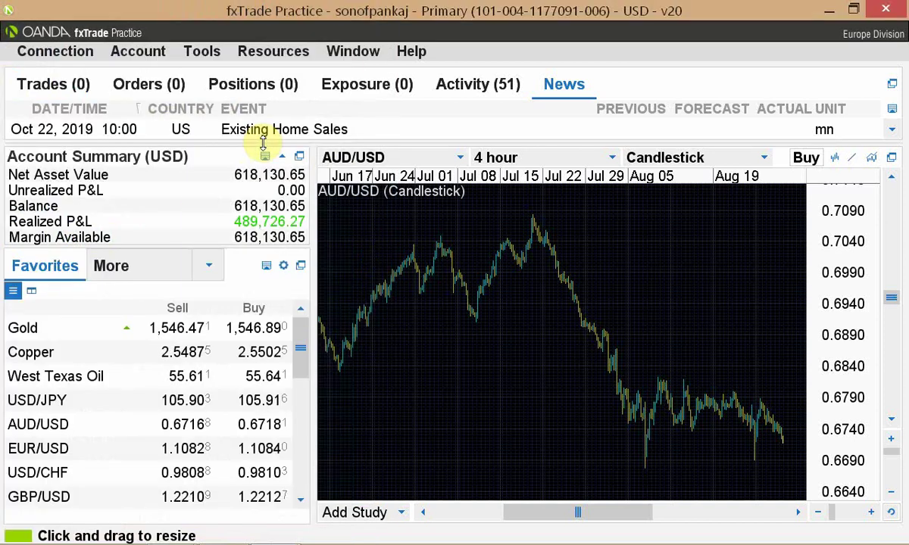
Step: Switch to the POSY SIZE spreadsheet and inspect the target Reward to Risk Ratio in cell G13
{"action": "key", "text": "alt+Tab"}
{"action": "key", "text": "alt+Tab"}
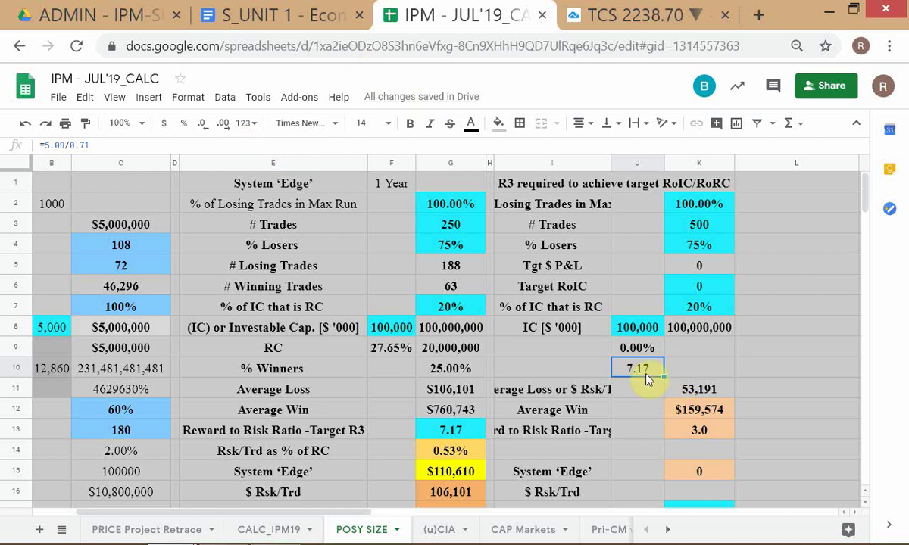
{"action": "left_click", "coordinate": [449, 436]}
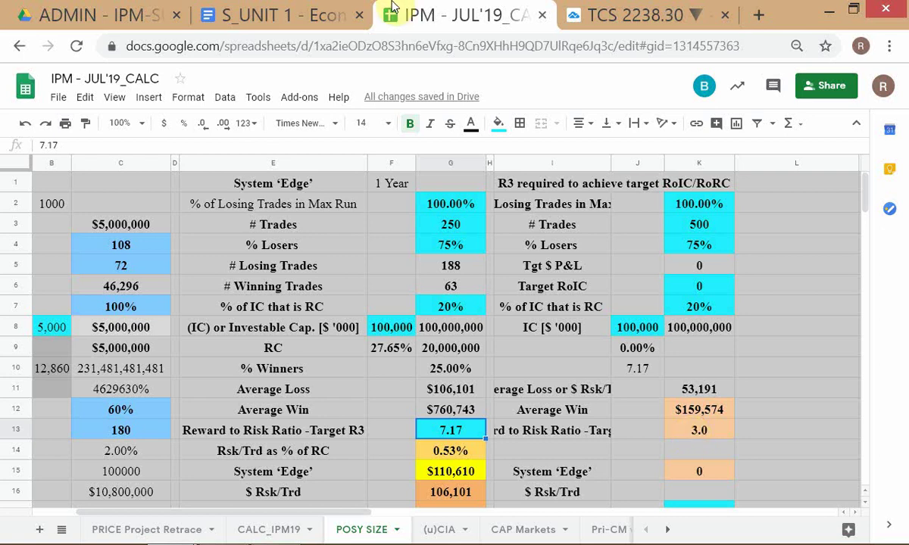
Step: Switch to the session outline document and add an empty line below the System 'Edge' (SE) formula
{"action": "key", "text": "alt+Tab"}
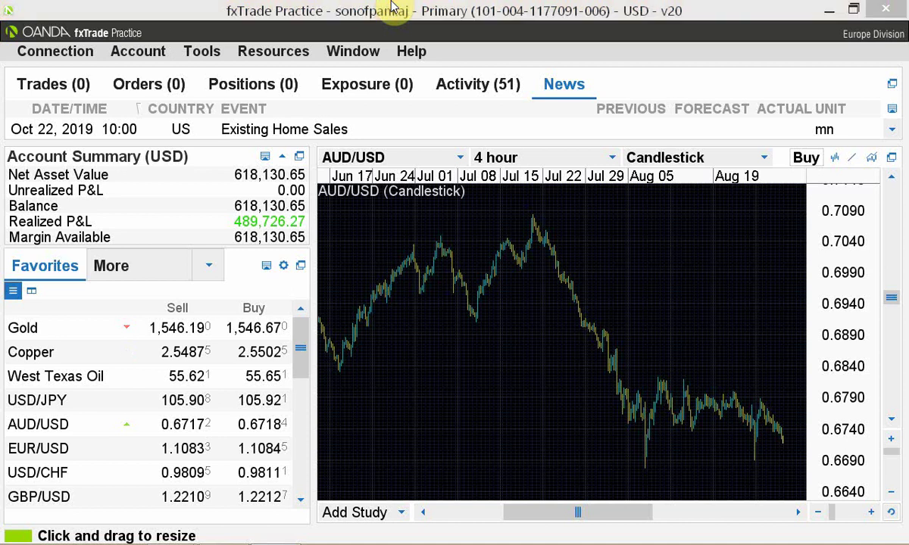
{"action": "key", "text": "alt+Tab"}
{"action": "key", "text": "alt+Tab"}
{"action": "key", "text": "Tab"}
{"action": "key", "text": "Tab"}
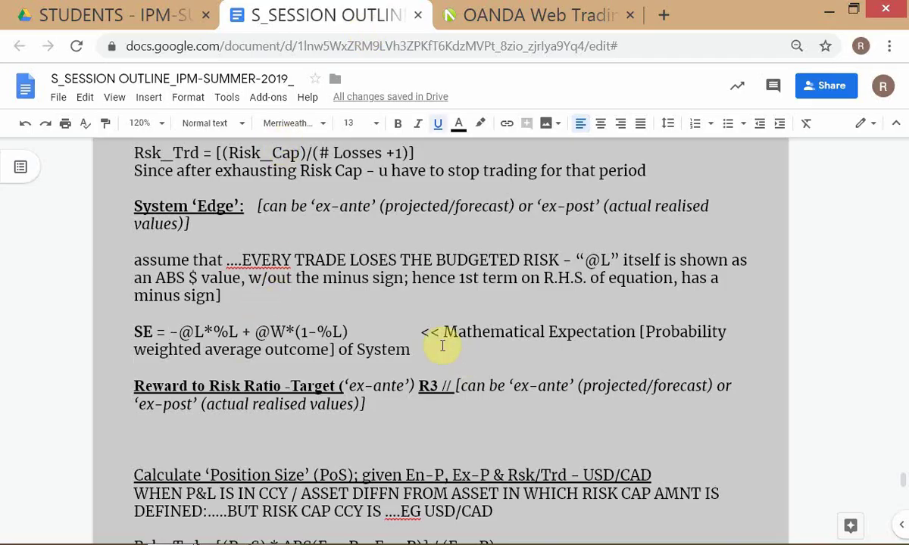
{"action": "key", "text": "Return"}
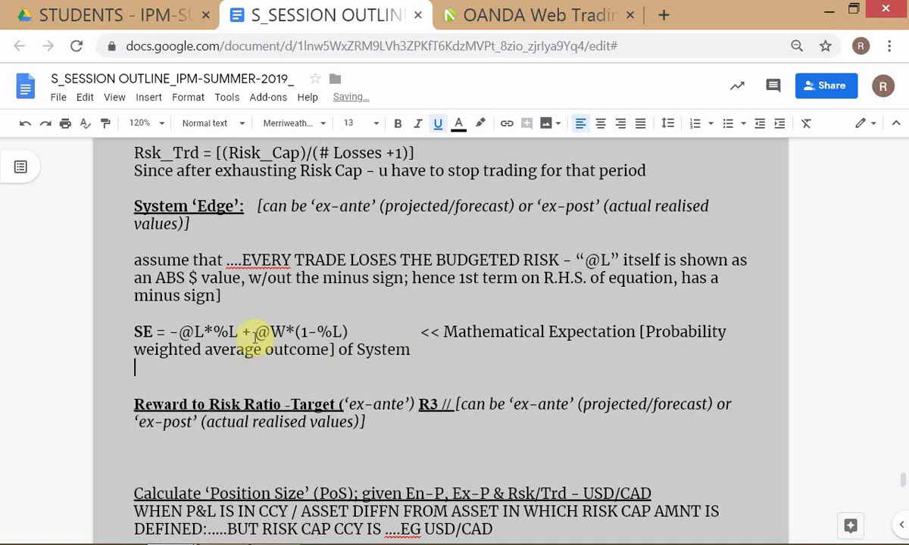
Step: Copy the @W term from the SE formula and write the equation "@W = R3 * @L" beneath it
{"action": "left_click_drag", "start_coordinate": [256, 333], "coordinate": [286, 333]}
{"action": "key", "text": "ctrl+c"}
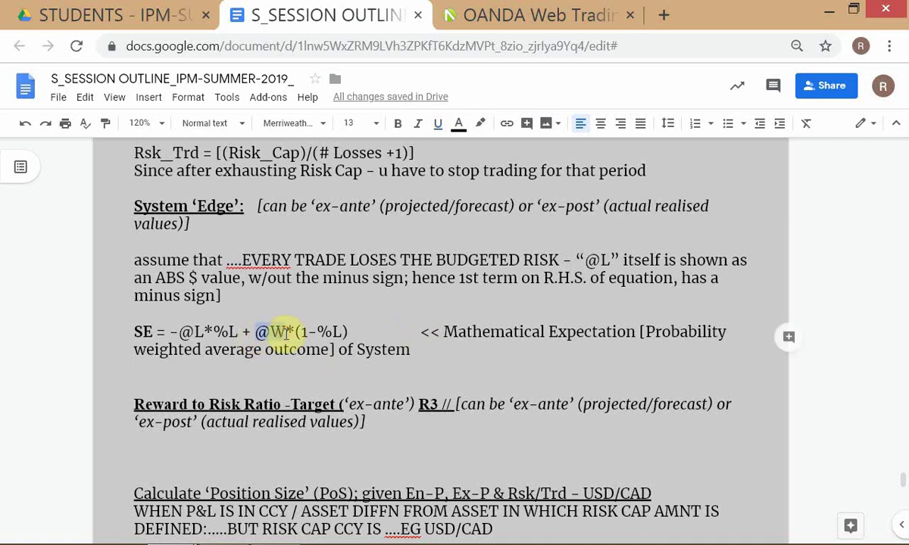
{"action": "key", "text": "Down"}
{"action": "key", "text": "Down"}
{"action": "key", "text": "Return"}
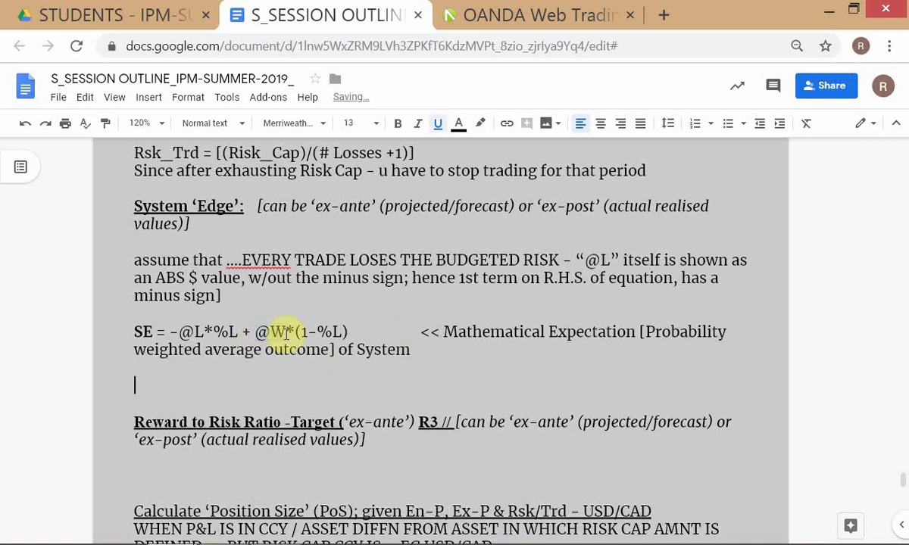
{"action": "key", "text": "ctrl+v"}
{"action": "type", "text": "="}
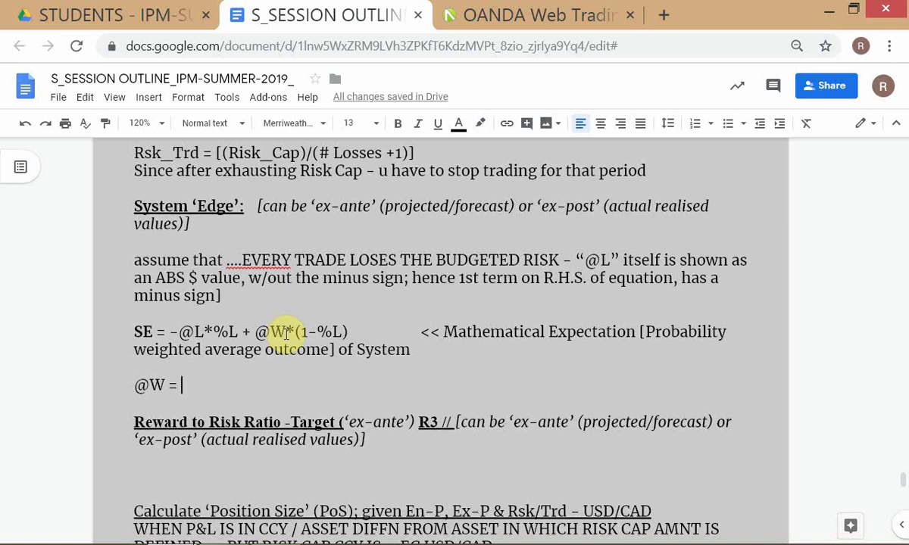
{"action": "type", "text": "R"}
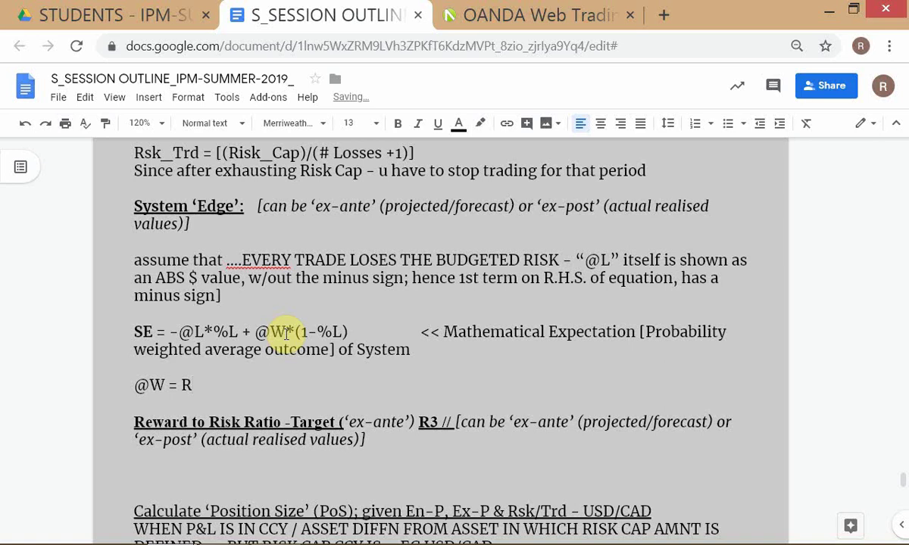
{"action": "type", "text": "3 * @L"}
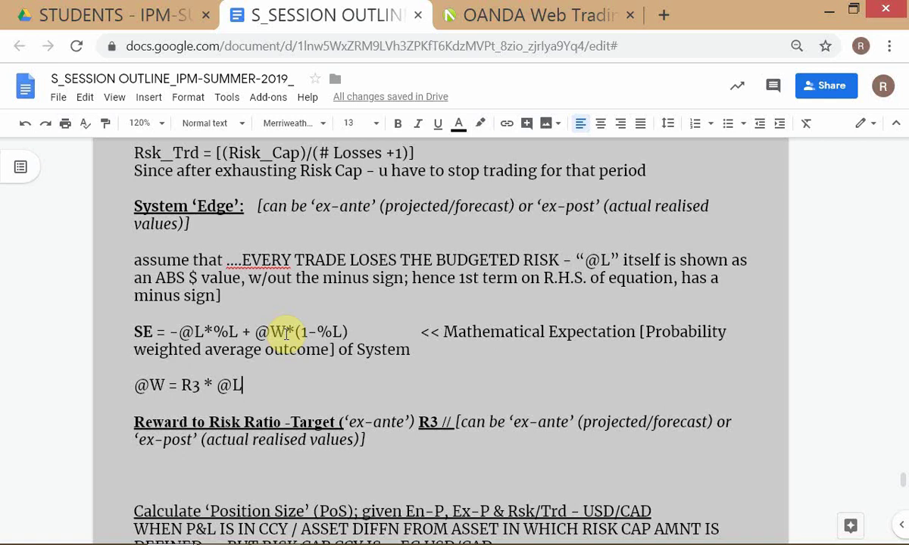
Step: Switch to OANDA fxTrade Practice and open a new AUD/USD sell market order for 100 units
{"action": "key", "text": "alt+Tab"}
{"action": "key", "text": "alt+Tab"}
{"action": "key", "text": "alt+Tab"}
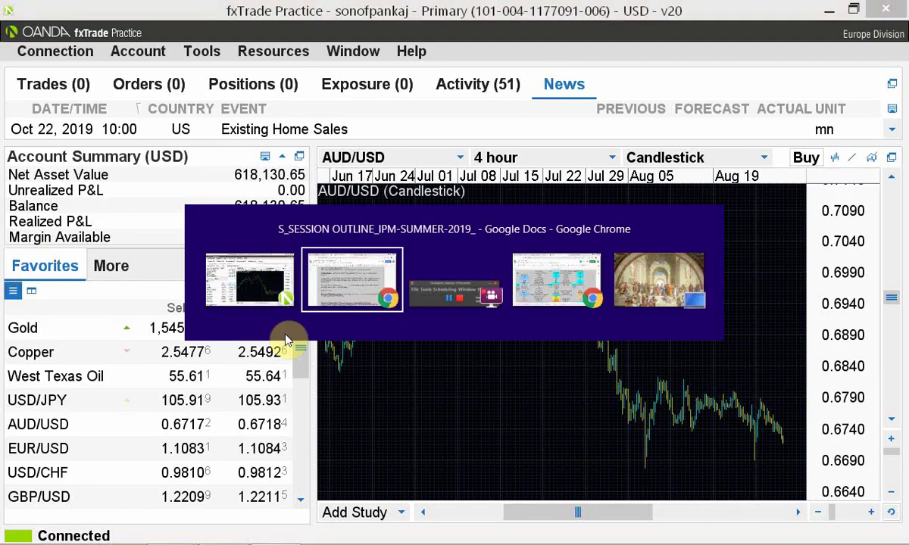
{"action": "key", "text": "alt+Tab"}
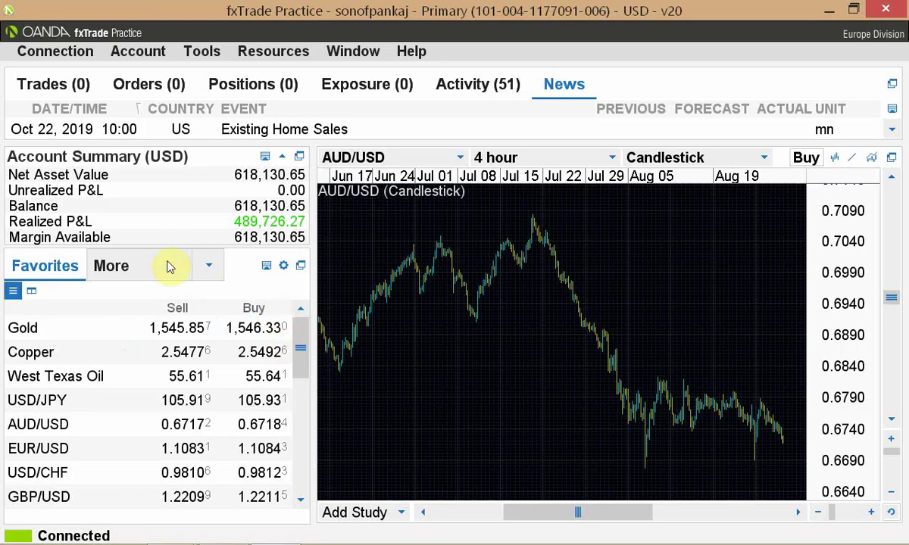
{"action": "left_click", "coordinate": [170, 437]}
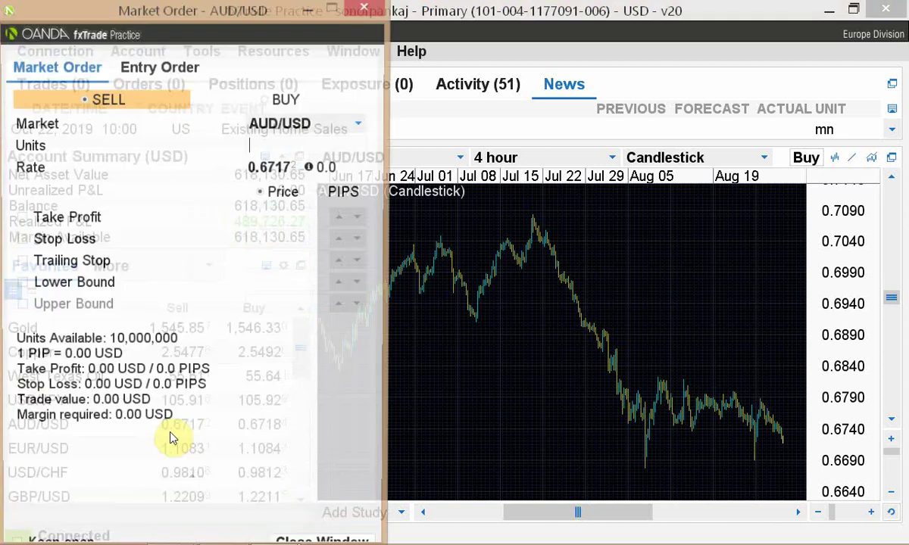
{"action": "left_click", "coordinate": [280, 144]}
{"action": "type", "text": "100"}
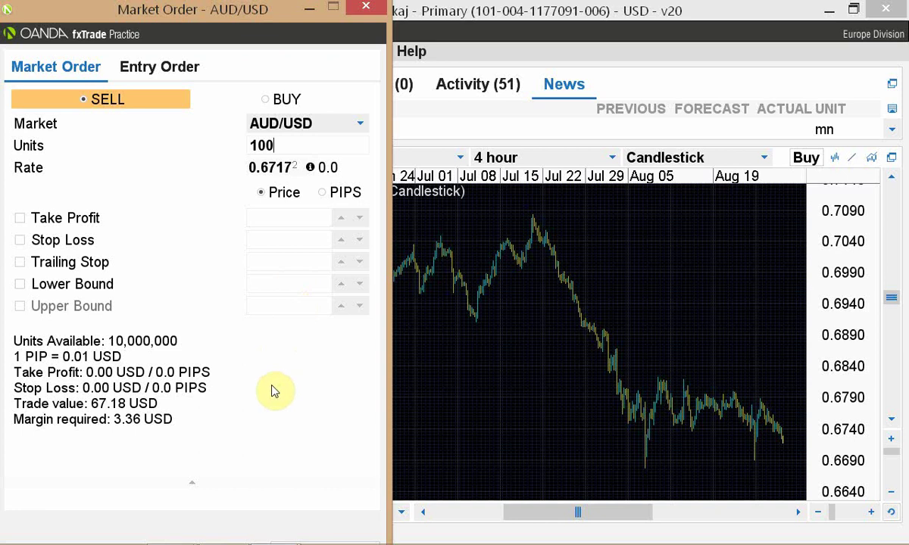
Step: Enable Take Profit and Stop Loss on the AUD/USD sell order and set the Take Profit price to 0.62071
{"action": "left_click", "coordinate": [20, 218]}
{"action": "left_click", "coordinate": [19, 240]}
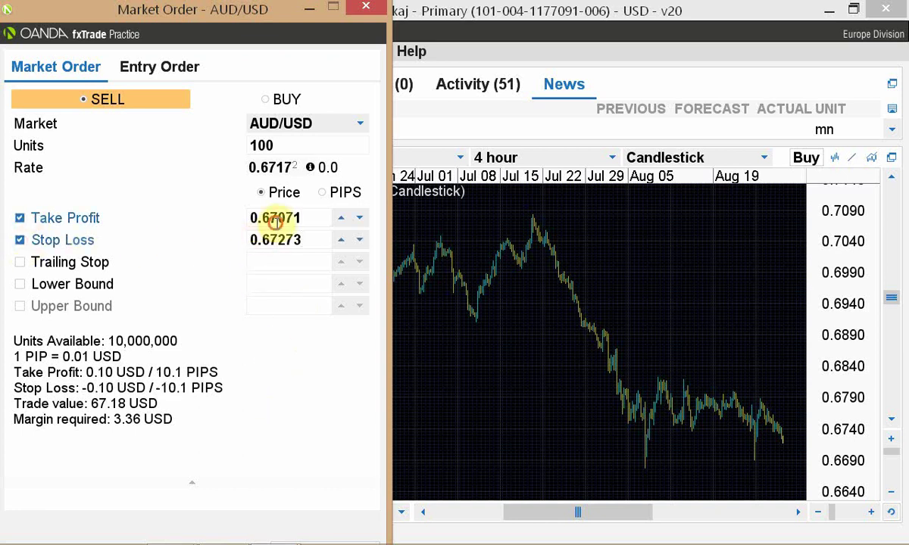
{"action": "left_click", "coordinate": [273, 218]}
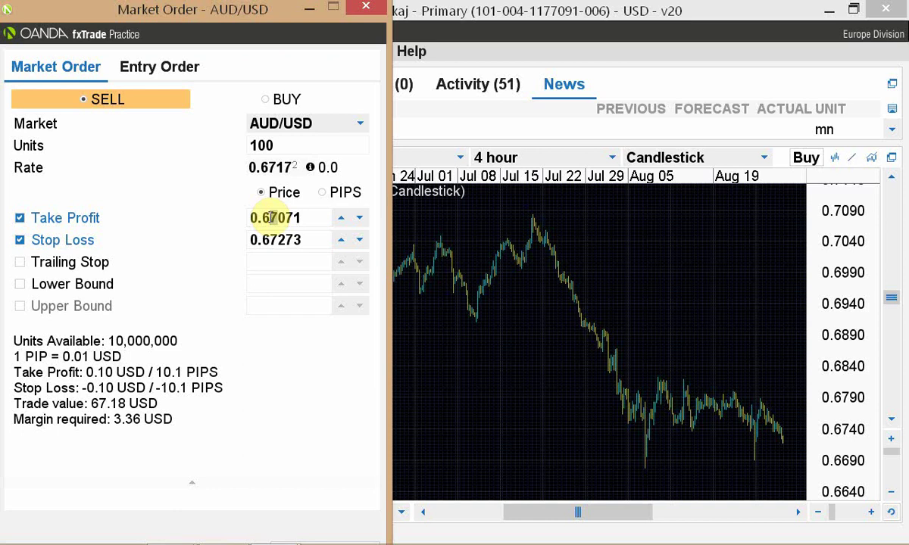
{"action": "key", "text": "BackSpace"}
{"action": "type", "text": "2"}
Step: Set the Stop Loss price of the 100-unit AUD/USD sell order to 0.679
{"action": "key", "text": "shift+Left"}
{"action": "key", "text": "shift+Left"}
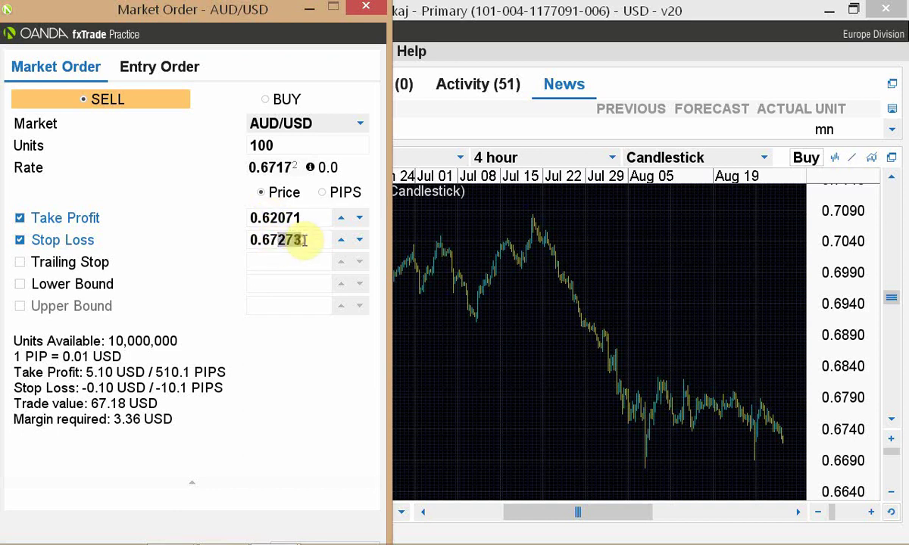
{"action": "key", "text": "BackSpace"}
{"action": "key", "text": "BackSpace"}
{"action": "type", "text": "9"}
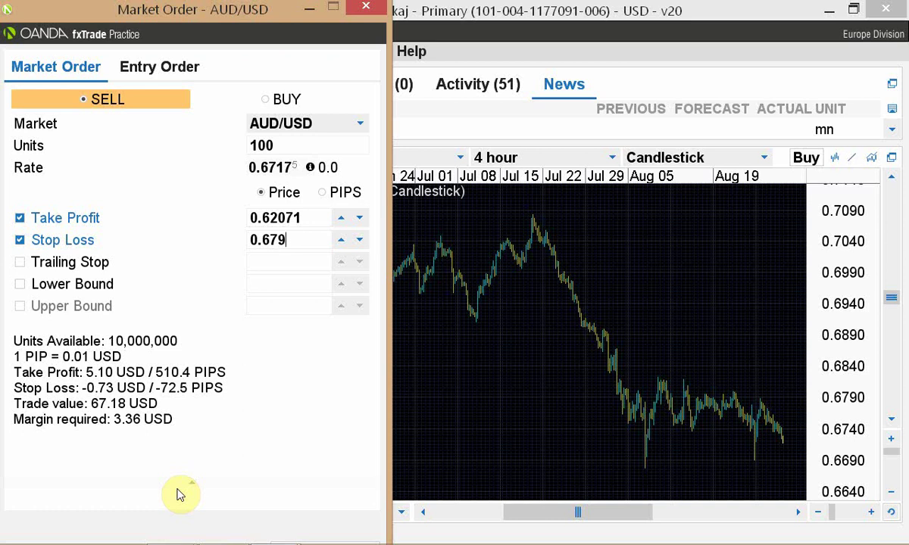
Step: Switch to the POSY SIZE spreadsheet and fill the Average Win cell G12 with light orange
{"action": "key", "text": "alt+Tab"}
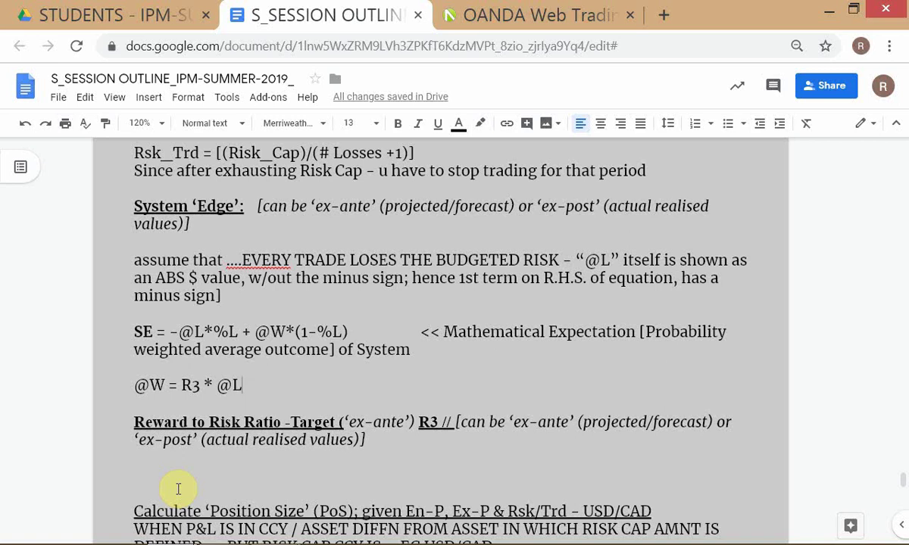
{"action": "key", "text": "alt+Tab"}
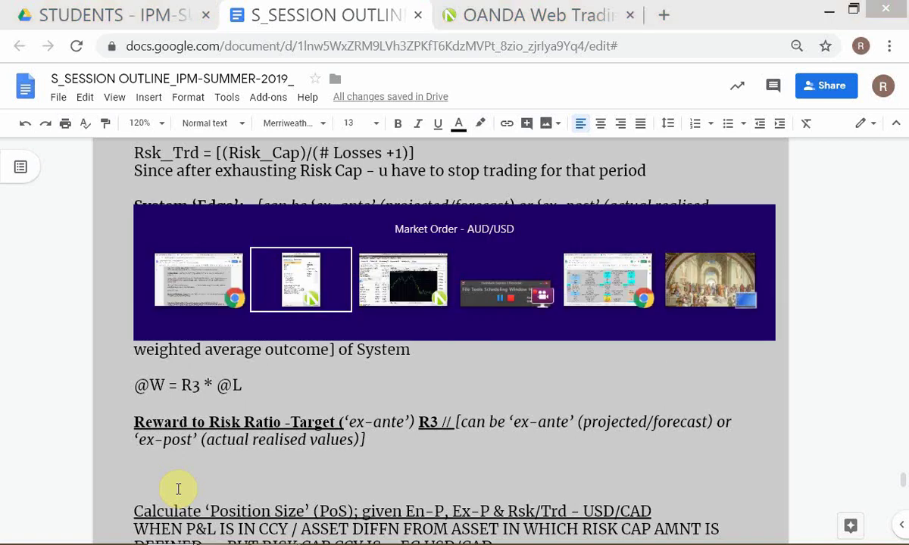
{"action": "key", "text": "alt+Tab"}
{"action": "key", "text": "alt+Tab"}
{"action": "key", "text": "alt+Tab"}
{"action": "key", "text": "alt+Tab"}
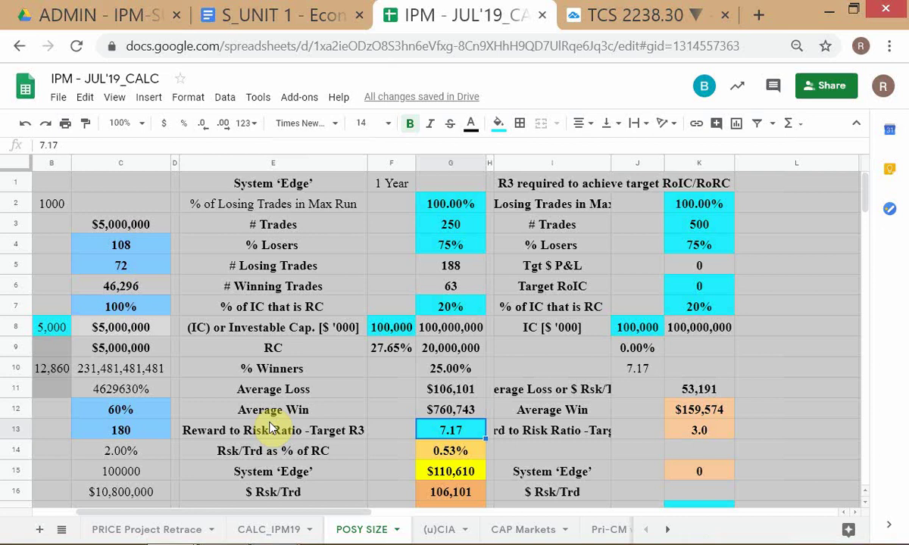
{"action": "left_click", "coordinate": [329, 412]}
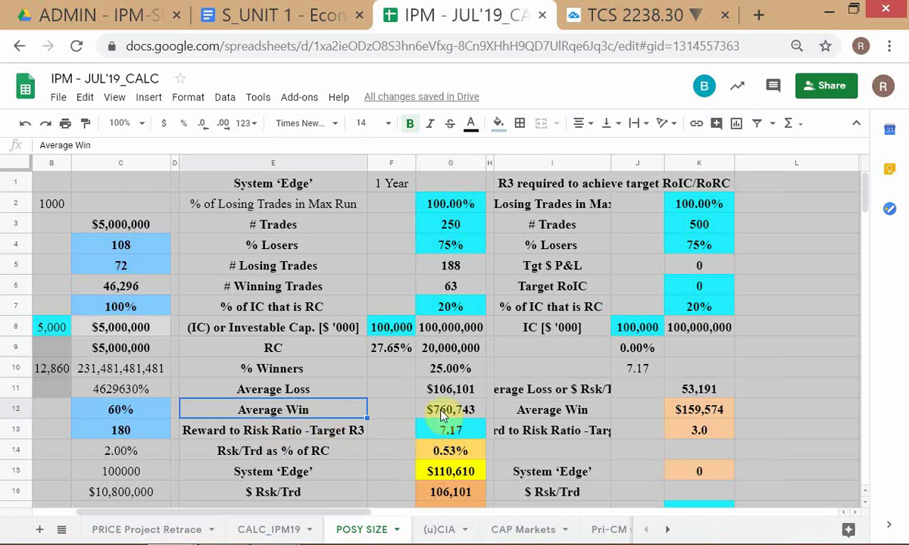
{"action": "left_click", "coordinate": [421, 410]}
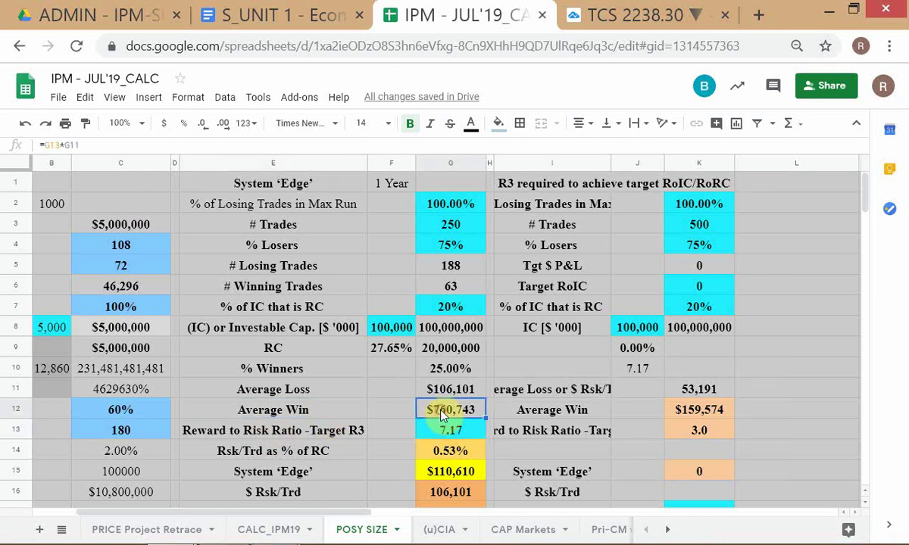
{"action": "left_click", "coordinate": [497, 123]}
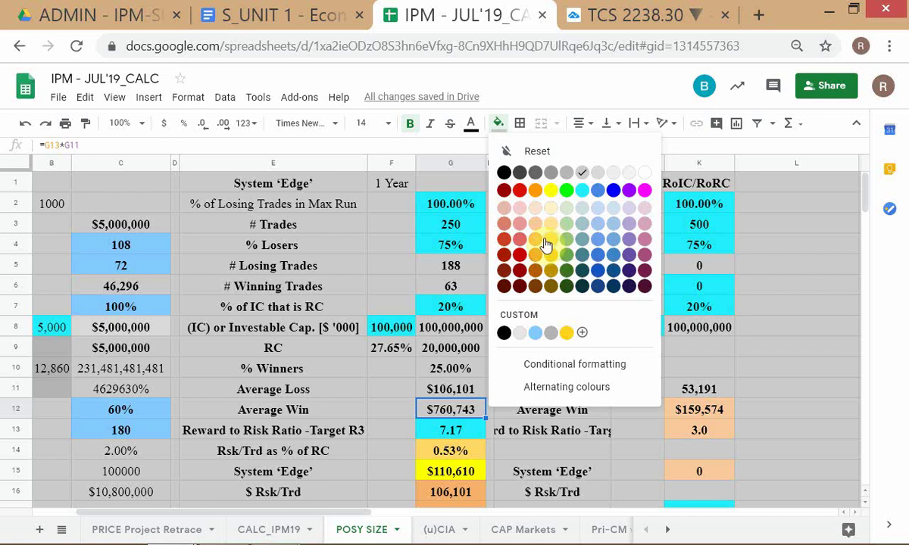
{"action": "left_click", "coordinate": [535, 225]}
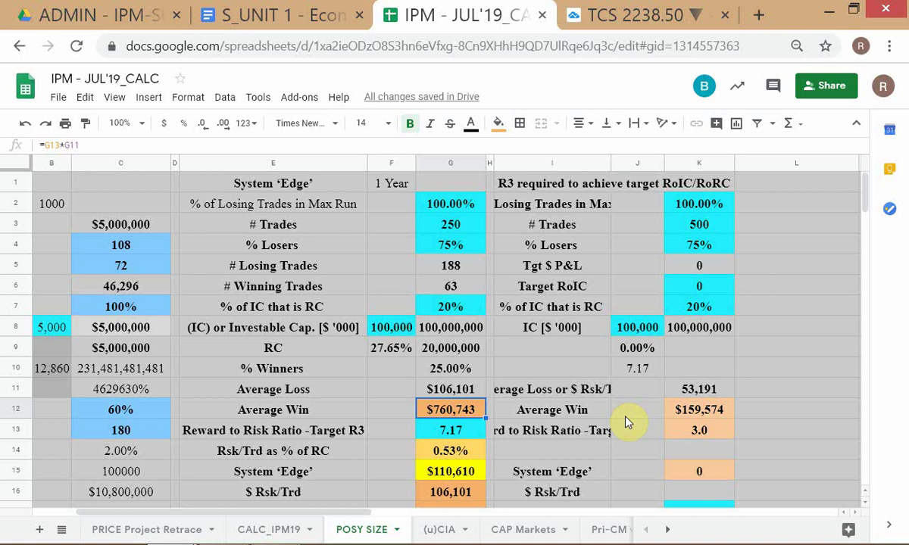
Step: Examine the formulas behind Average Win in G12, Average Loss in G11 and $ Rsk/Trd in G16
{"action": "key", "text": "F2"}
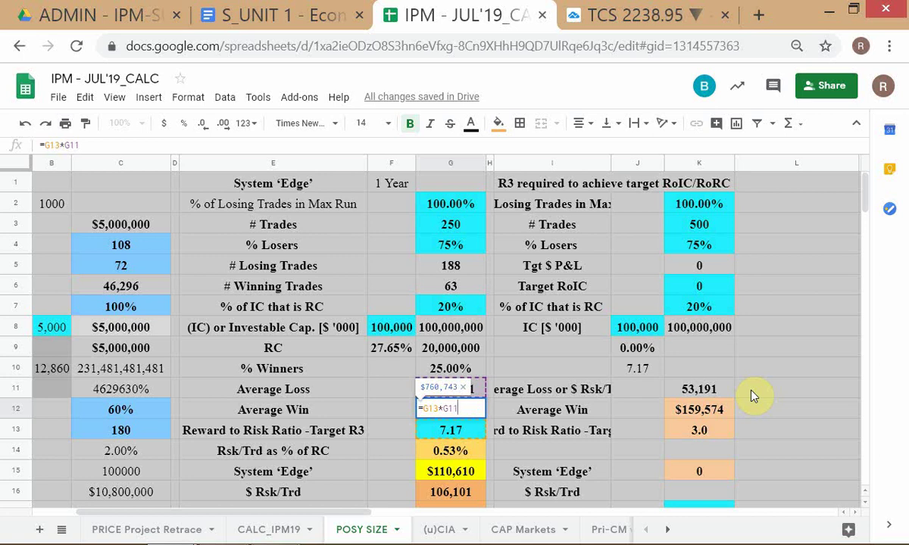
{"action": "key", "text": "Return"}
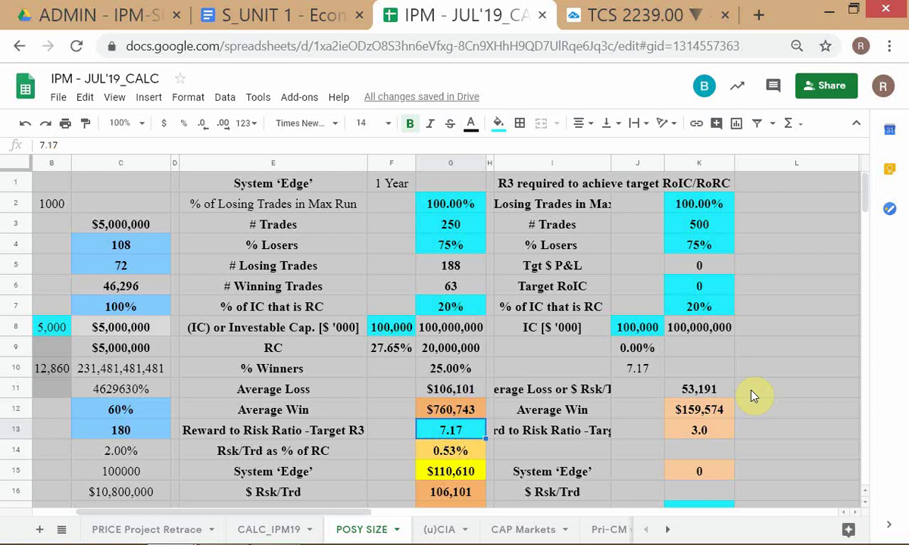
{"action": "key", "text": "Up"}
{"action": "key", "text": "Up"}
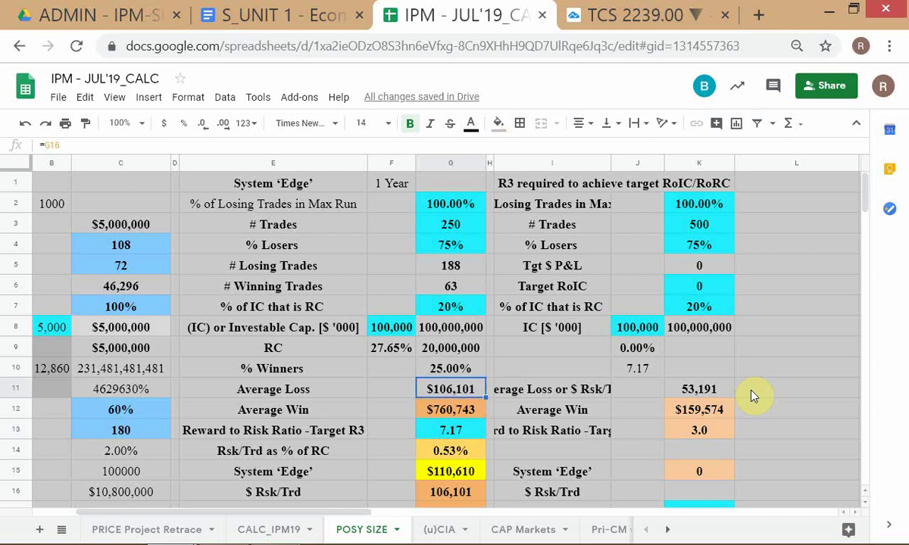
{"action": "key", "text": "ctrl+minus"}
{"action": "key", "text": "ctrl+plus"}
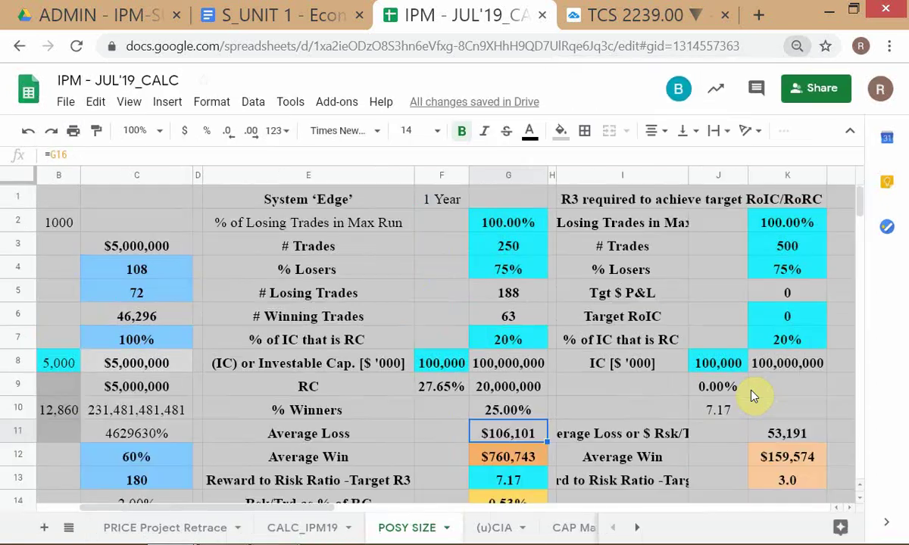
{"action": "scroll", "coordinate": [742, 393], "scroll_direction": "down", "scroll_amount": 2}
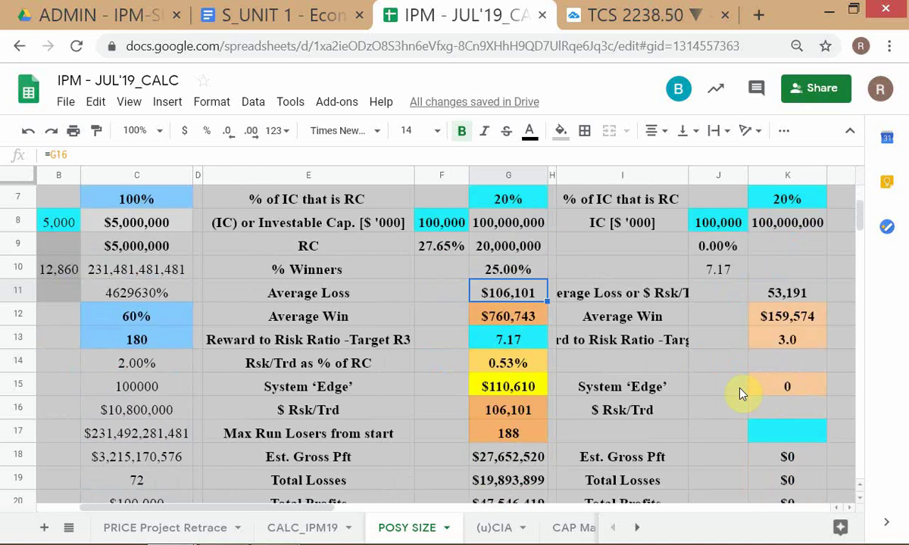
{"action": "key", "text": "ctrl+plus"}
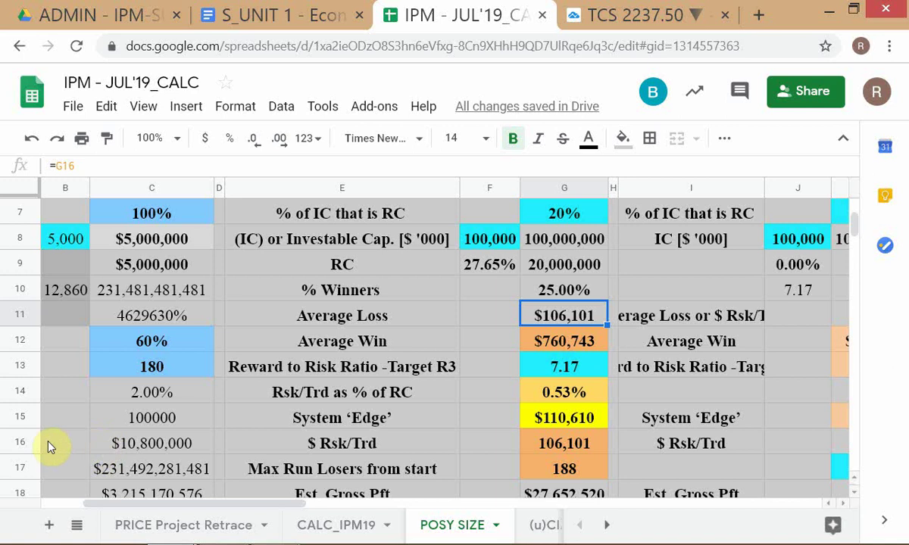
{"action": "left_click", "coordinate": [530, 447]}
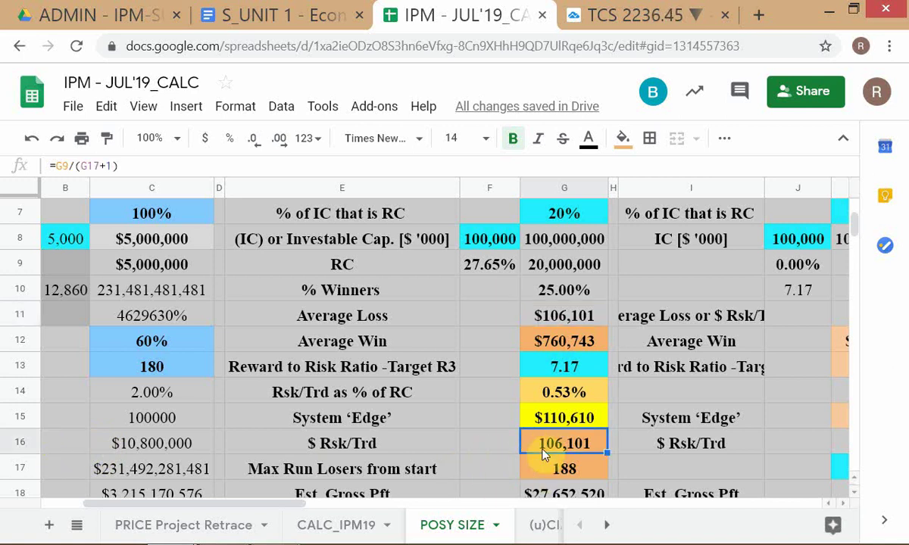
Step: Compare the formulas behind Average Loss in G11 and $ Rsk/Trd in G16 of the System 'Edge' block
{"action": "left_click", "coordinate": [534, 316]}
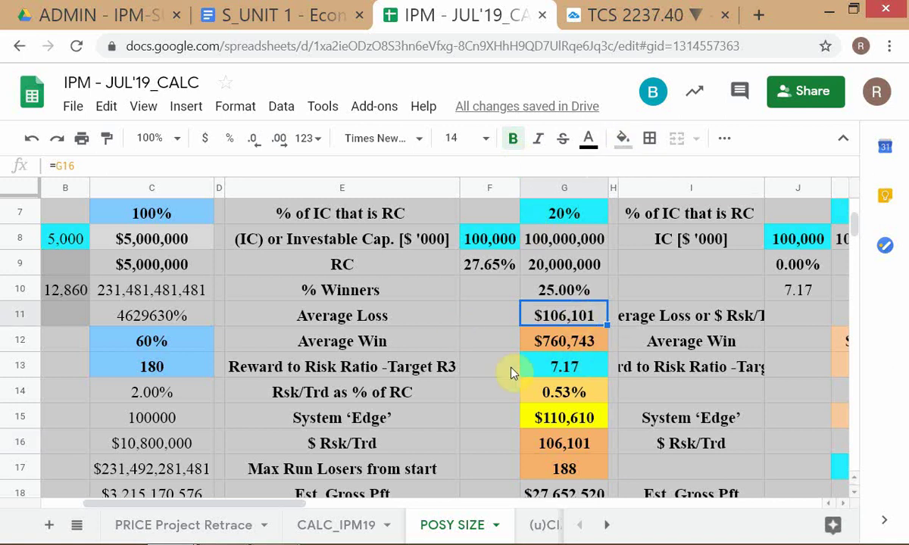
{"action": "scroll", "coordinate": [510, 371], "scroll_direction": "up", "scroll_amount": 2}
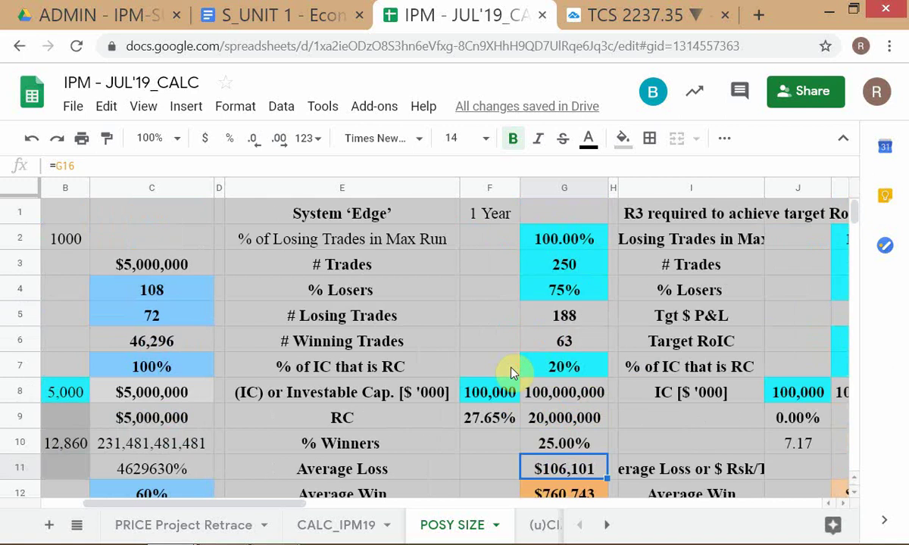
{"action": "scroll", "coordinate": [510, 371], "scroll_direction": "down", "scroll_amount": 1}
{"action": "scroll", "coordinate": [510, 371], "scroll_direction": "down", "scroll_amount": 1}
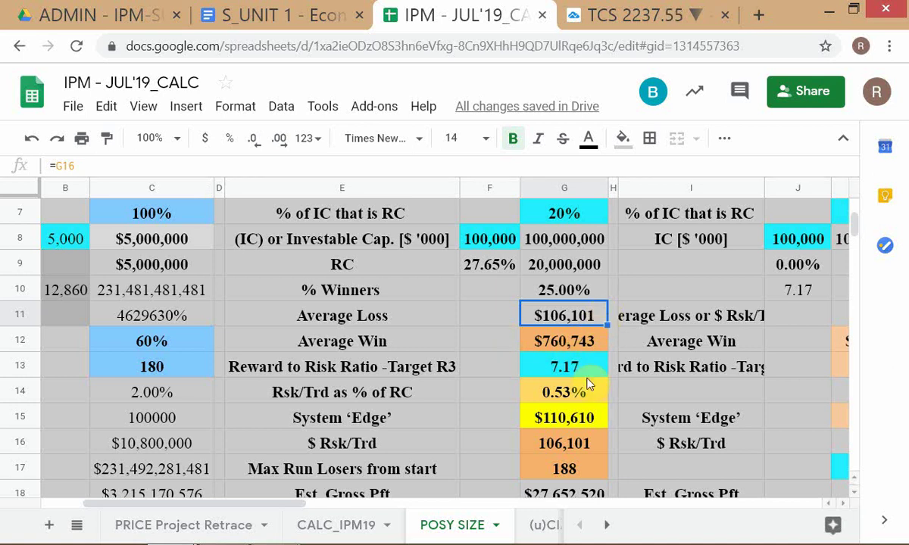
{"action": "scroll", "coordinate": [589, 384], "scroll_direction": "down", "scroll_amount": 1}
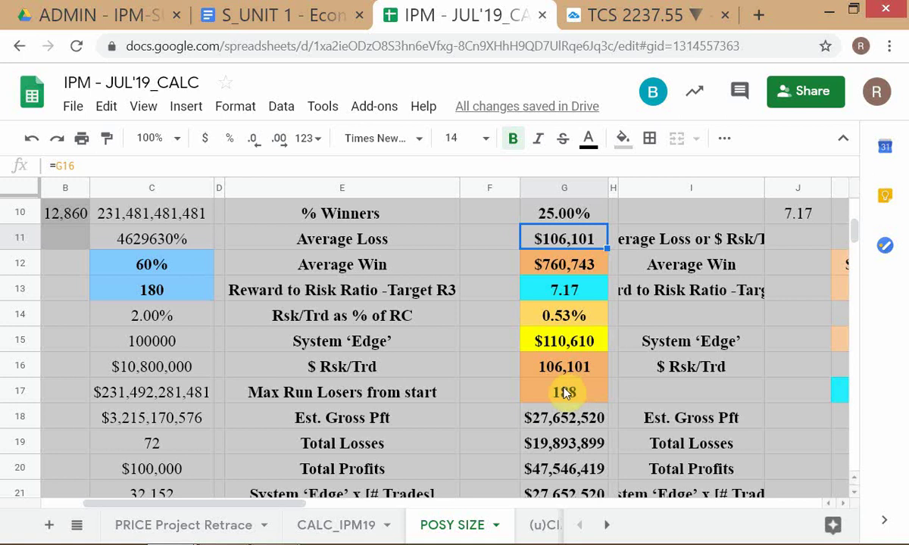
{"action": "left_click", "coordinate": [550, 371]}
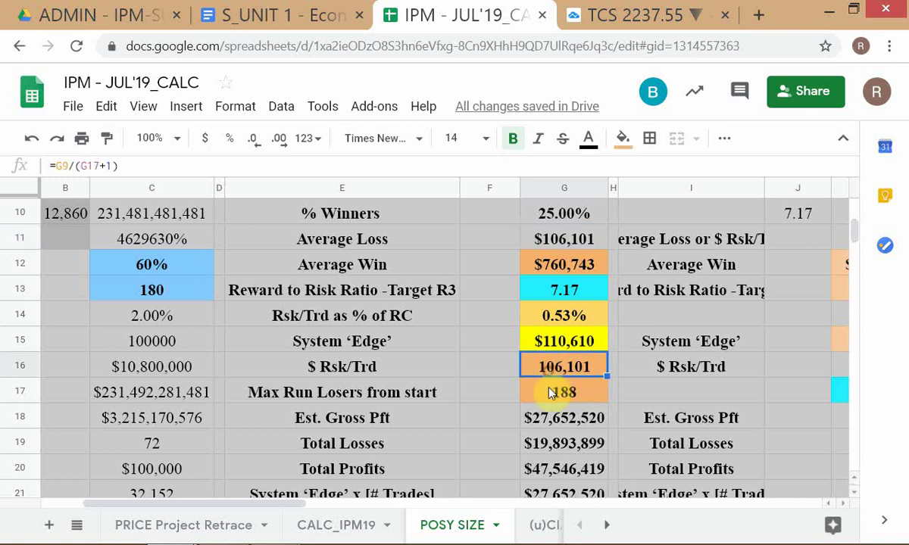
{"action": "scroll", "coordinate": [533, 432], "scroll_direction": "up", "scroll_amount": 2}
{"action": "scroll", "coordinate": [545, 407], "scroll_direction": "down", "scroll_amount": 2}
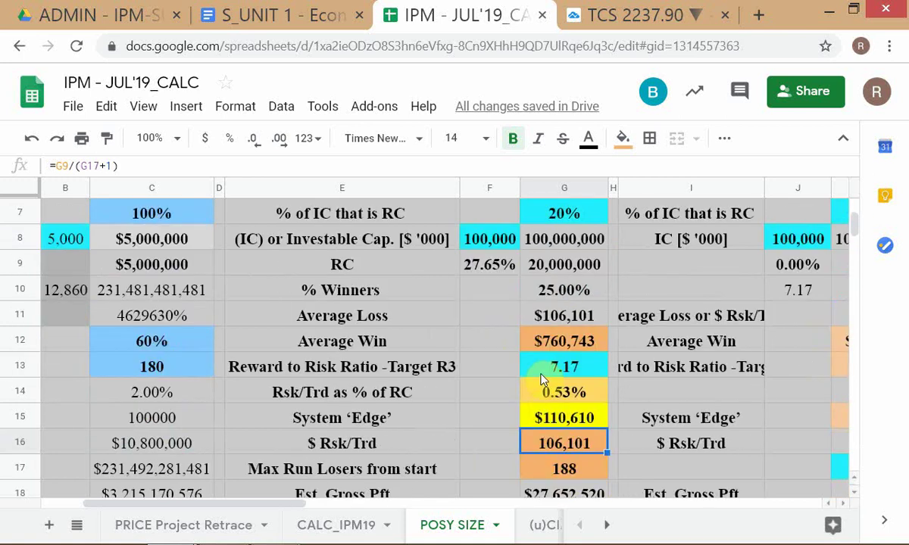
{"action": "left_click", "coordinate": [535, 242]}
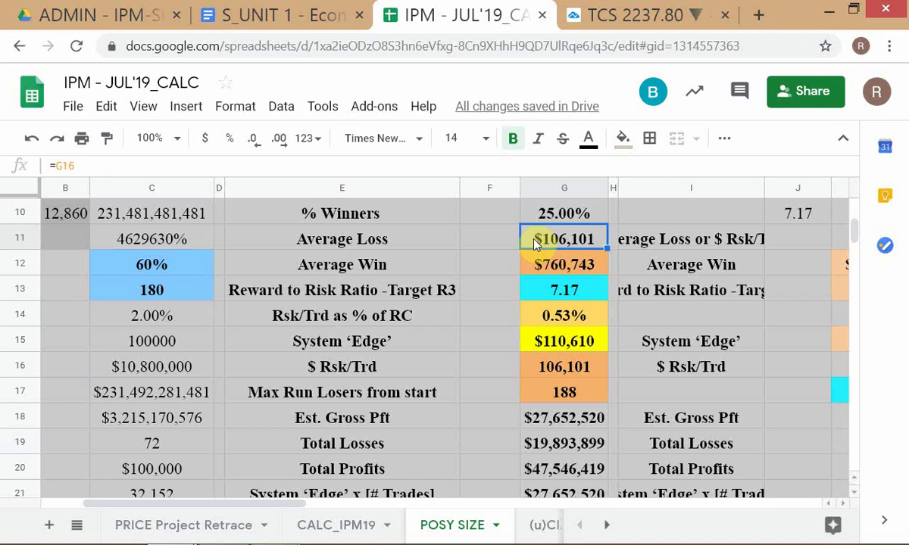
{"action": "left_click", "coordinate": [552, 370]}
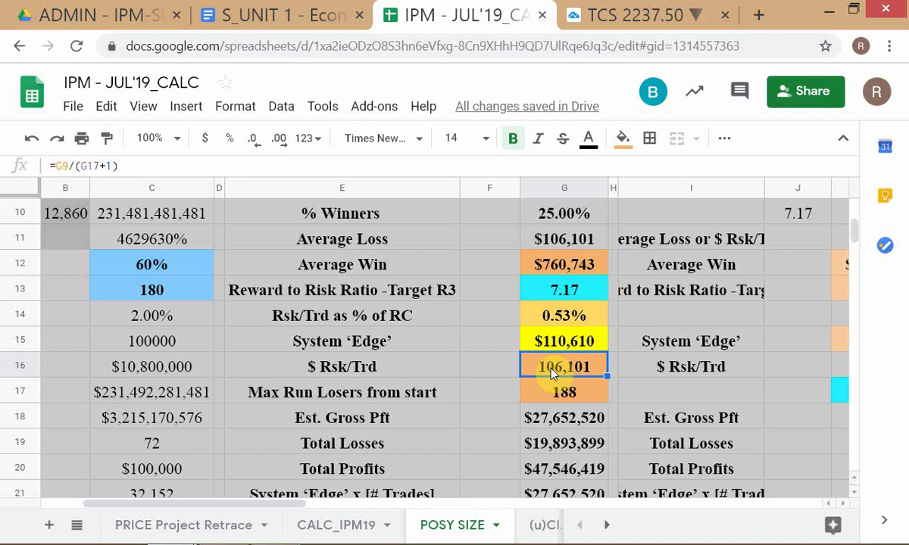
Step: Check the # Losing Trades formula in G5 and set # Trades in G3 to 500
{"action": "scroll", "coordinate": [553, 373], "scroll_direction": "up", "scroll_amount": 3}
{"action": "left_click", "coordinate": [553, 373]}
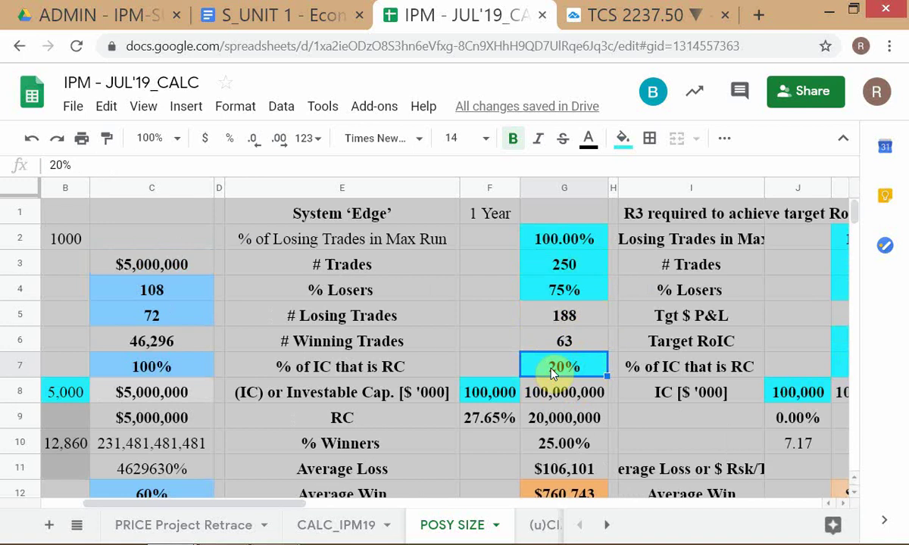
{"action": "left_click", "coordinate": [515, 318]}
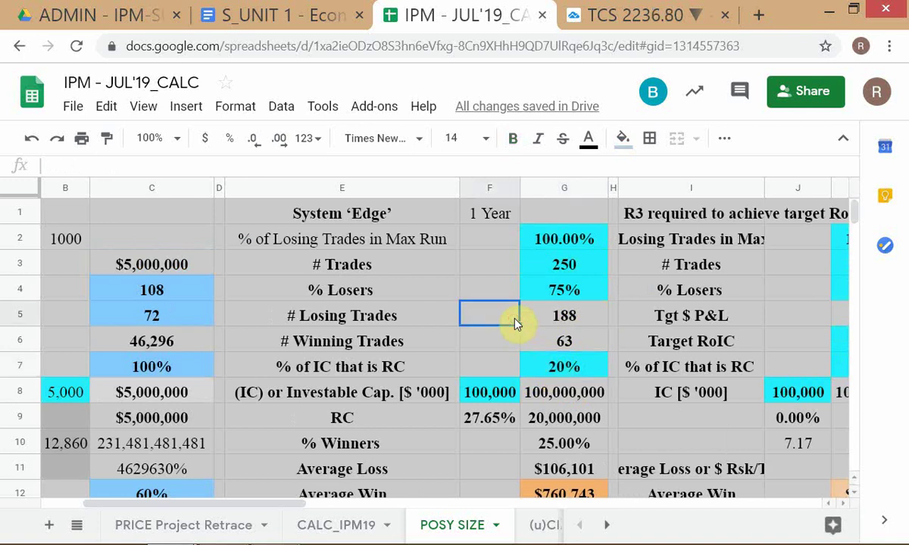
{"action": "left_click", "coordinate": [536, 322]}
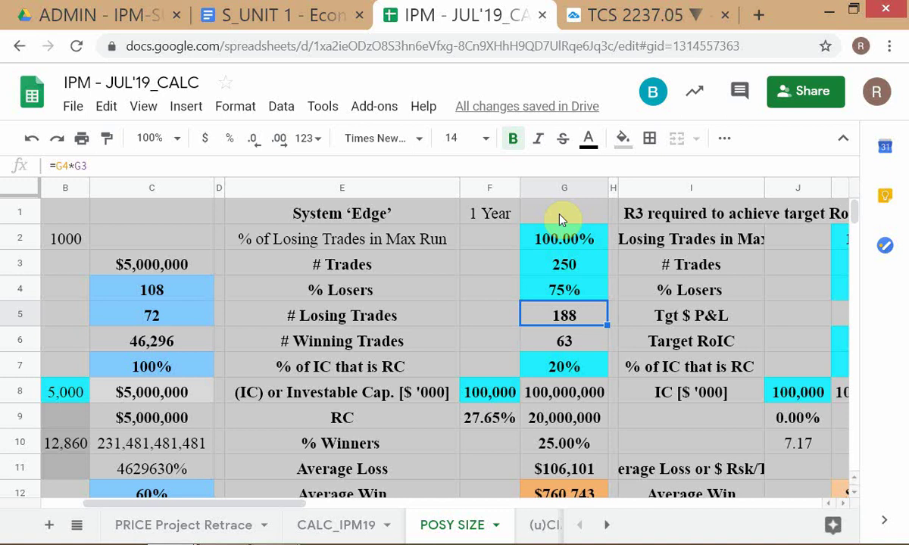
{"action": "left_click", "coordinate": [560, 269]}
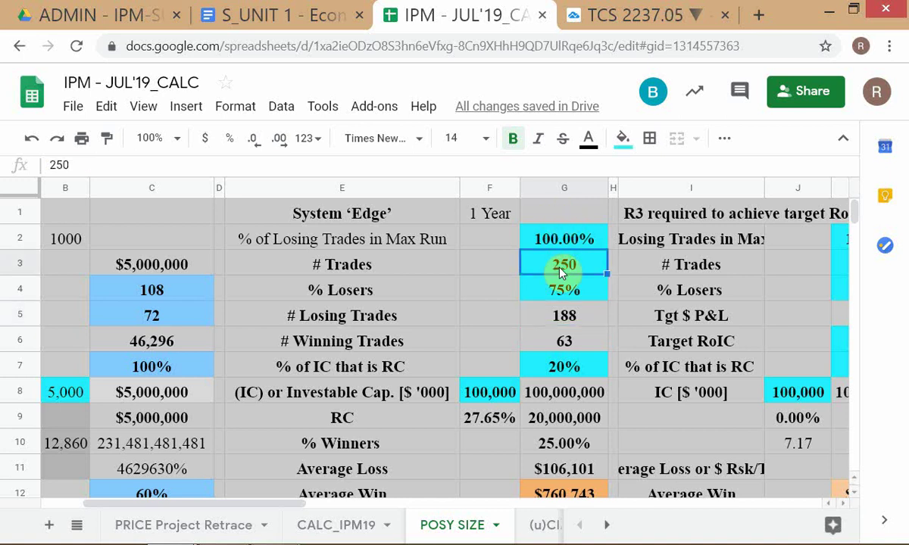
{"action": "type", "text": "50"}
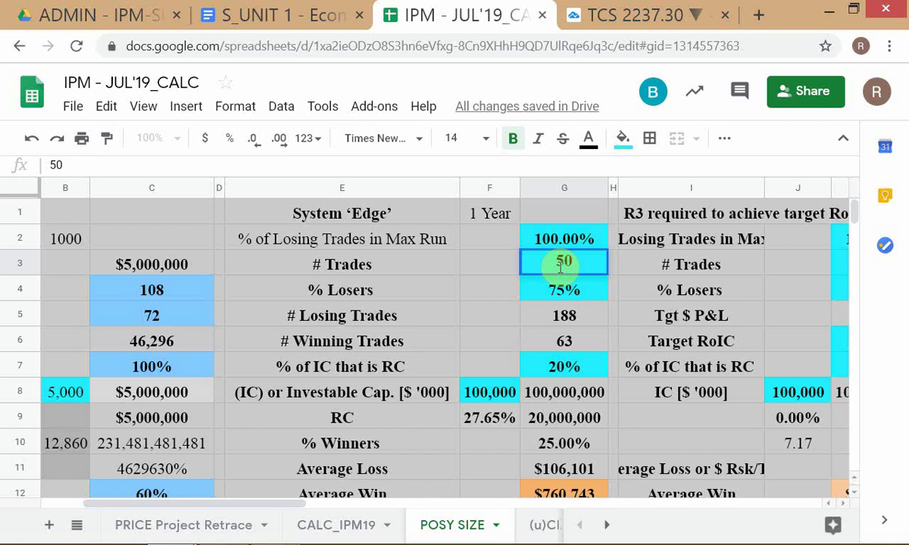
{"action": "type", "text": "0"}
{"action": "key", "text": "Return"}
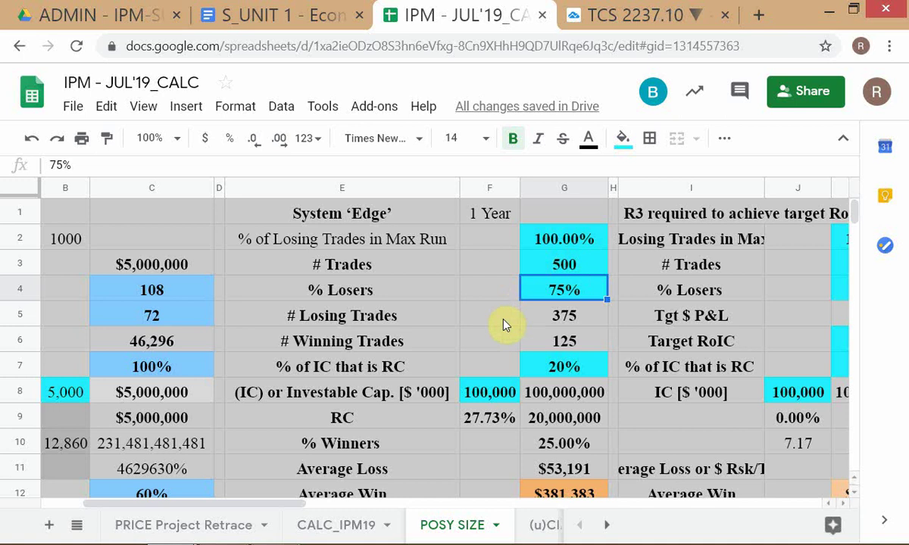
Step: Trace Max Run Losers from start in G17 back to # Losing Trades in G5 and % of Losing Trades in Max Run in G2
{"action": "scroll", "coordinate": [520, 298], "scroll_direction": "down", "scroll_amount": 2}
{"action": "scroll", "coordinate": [519, 299], "scroll_direction": "up", "scroll_amount": 2}
{"action": "left_click", "coordinate": [550, 239]}
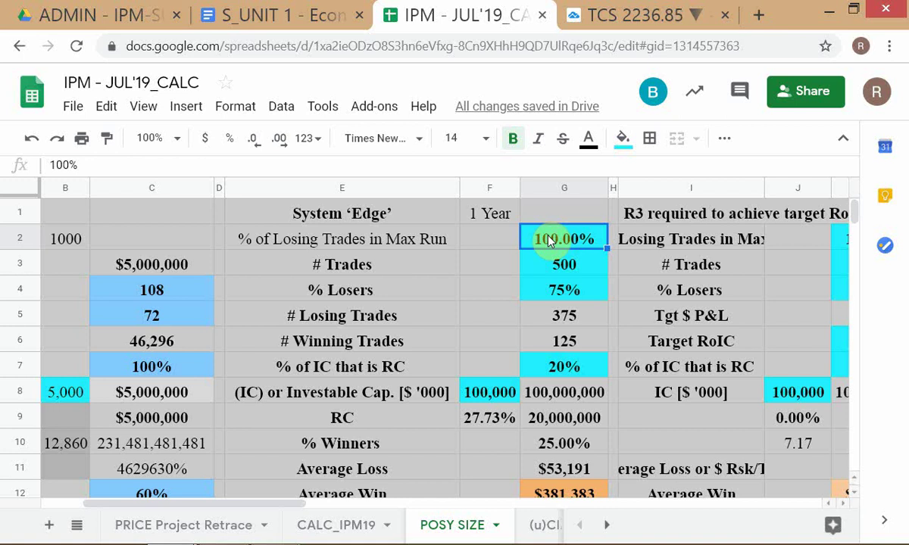
{"action": "scroll", "coordinate": [477, 372], "scroll_direction": "down", "scroll_amount": 1}
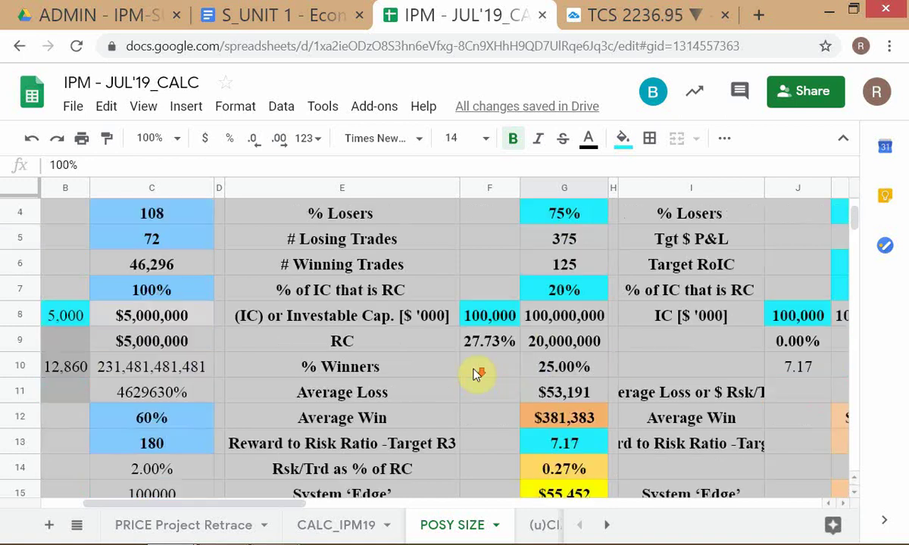
{"action": "scroll", "coordinate": [477, 372], "scroll_direction": "down", "scroll_amount": 1}
{"action": "scroll", "coordinate": [475, 372], "scroll_direction": "up", "scroll_amount": 2}
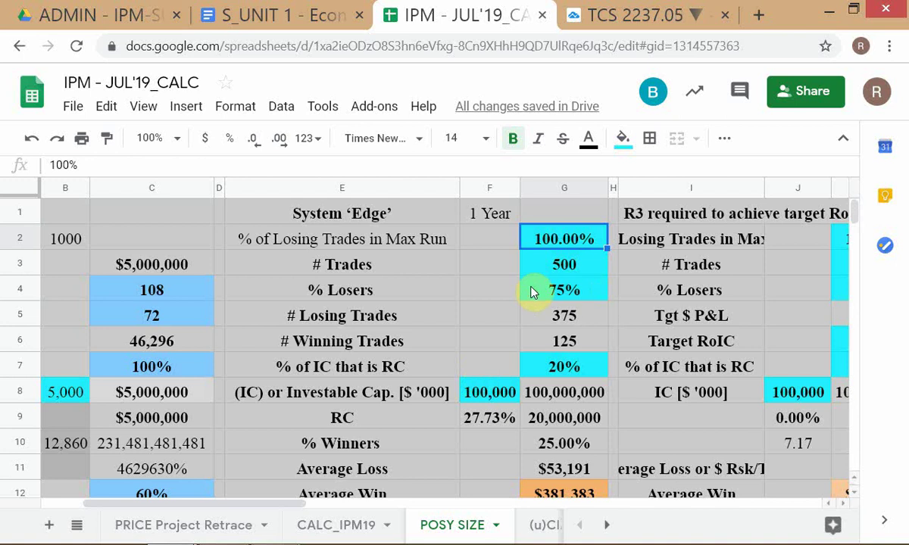
{"action": "left_click", "coordinate": [530, 316]}
{"action": "scroll", "coordinate": [564, 343], "scroll_direction": "down", "scroll_amount": 2}
{"action": "scroll", "coordinate": [564, 343], "scroll_direction": "down", "scroll_amount": 3}
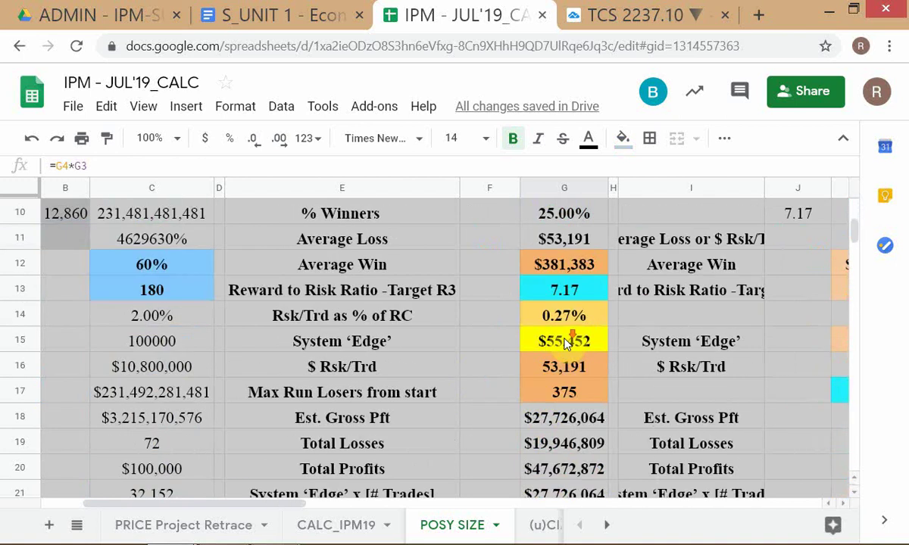
{"action": "scroll", "coordinate": [564, 352], "scroll_direction": "up", "scroll_amount": 2}
{"action": "left_click", "coordinate": [537, 400]}
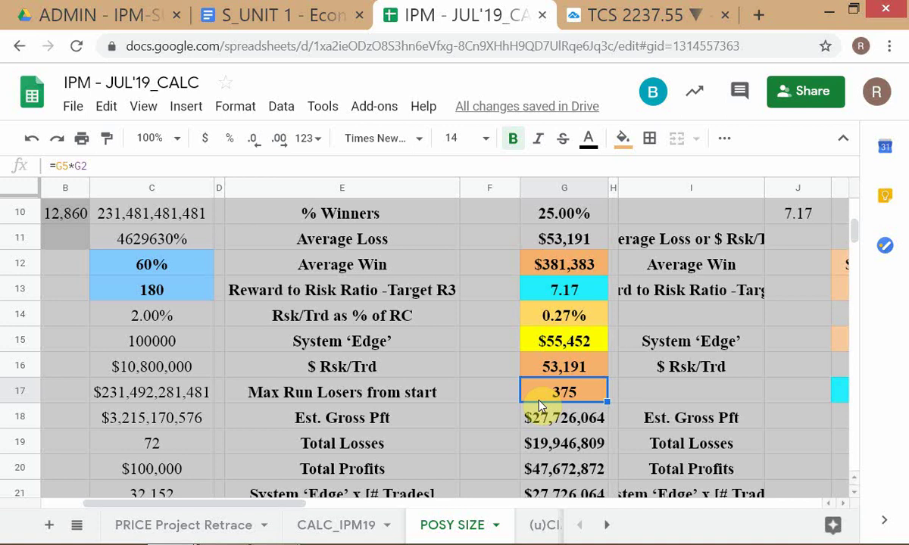
{"action": "scroll", "coordinate": [539, 405], "scroll_direction": "up", "scroll_amount": 3}
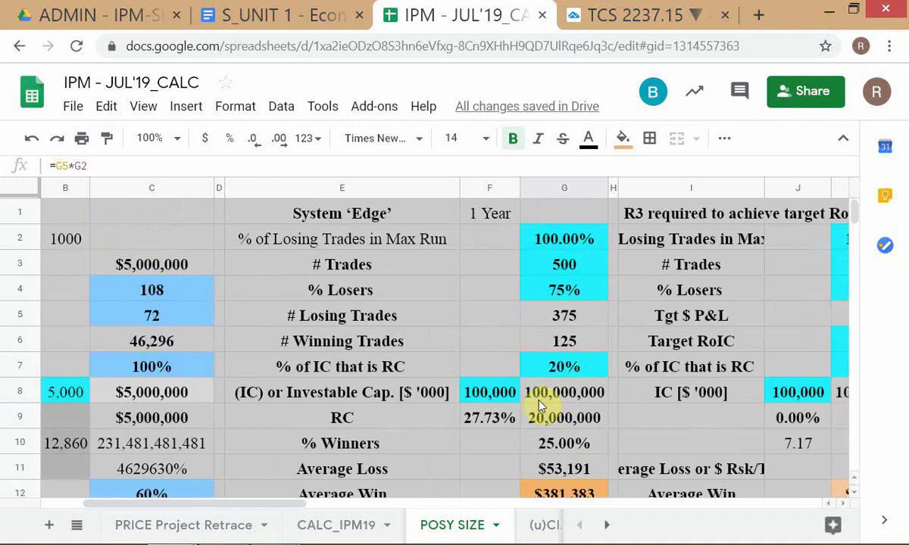
{"action": "left_click", "coordinate": [549, 241]}
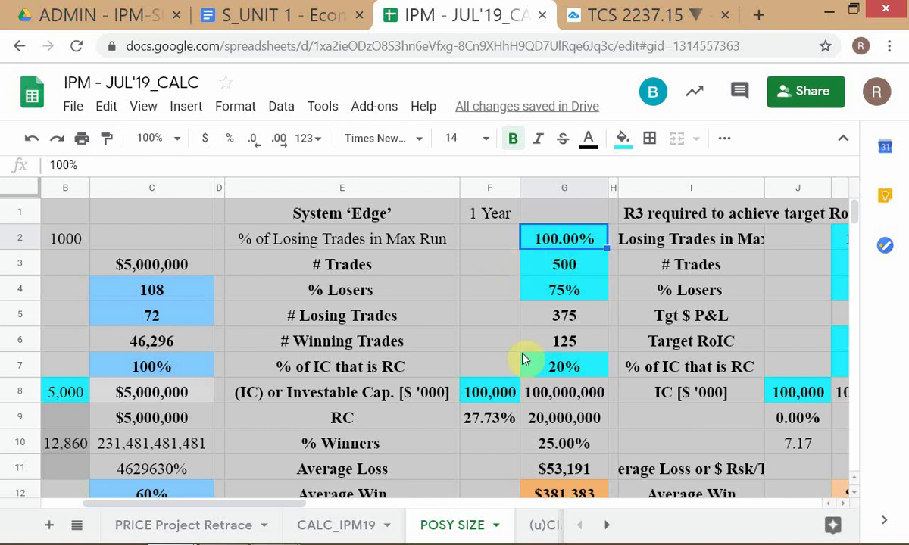
Step: Review Average Loss in G11 and the $ Rsk/Trd formula in G16 for the 500-trade scenario
{"action": "scroll", "coordinate": [523, 360], "scroll_direction": "down", "scroll_amount": 2}
{"action": "scroll", "coordinate": [522, 359], "scroll_direction": "down", "scroll_amount": 2}
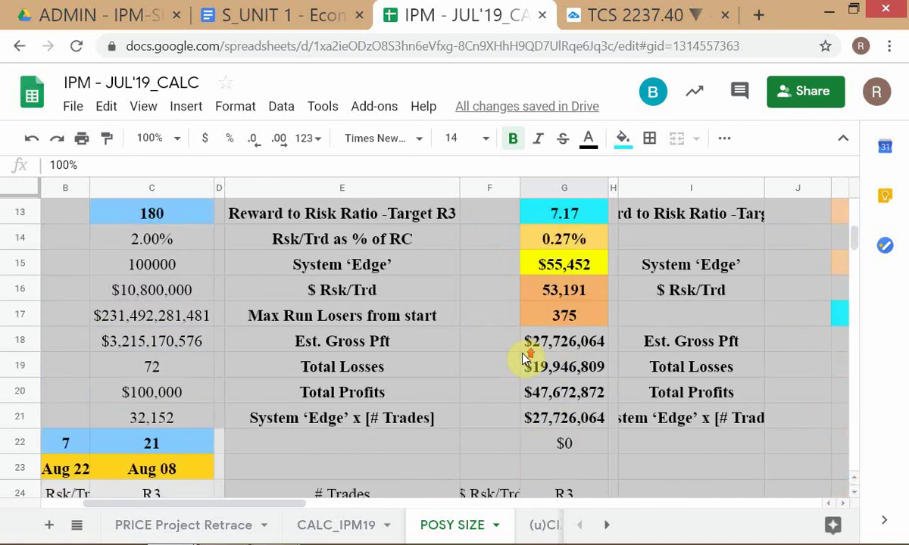
{"action": "scroll", "coordinate": [523, 359], "scroll_direction": "up", "scroll_amount": 2}
{"action": "scroll", "coordinate": [522, 359], "scroll_direction": "down", "scroll_amount": 1}
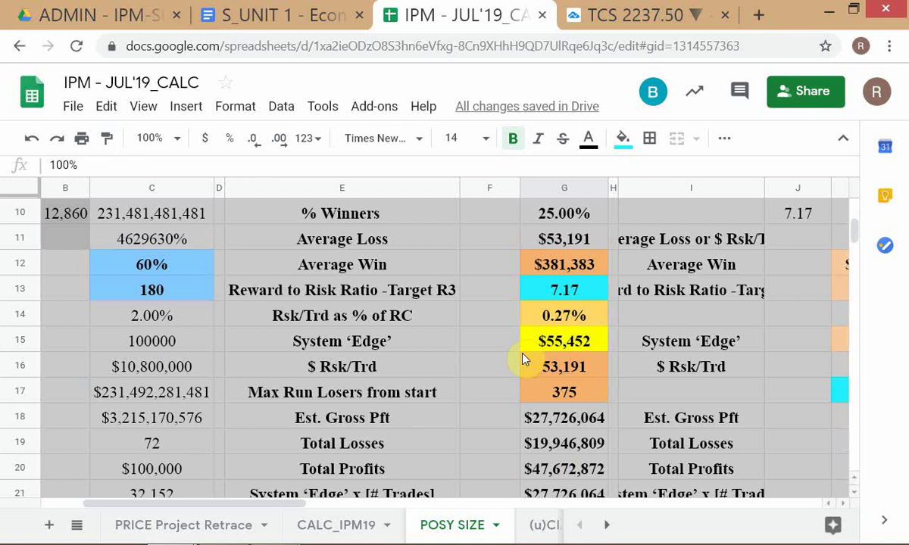
{"action": "left_click", "coordinate": [453, 244]}
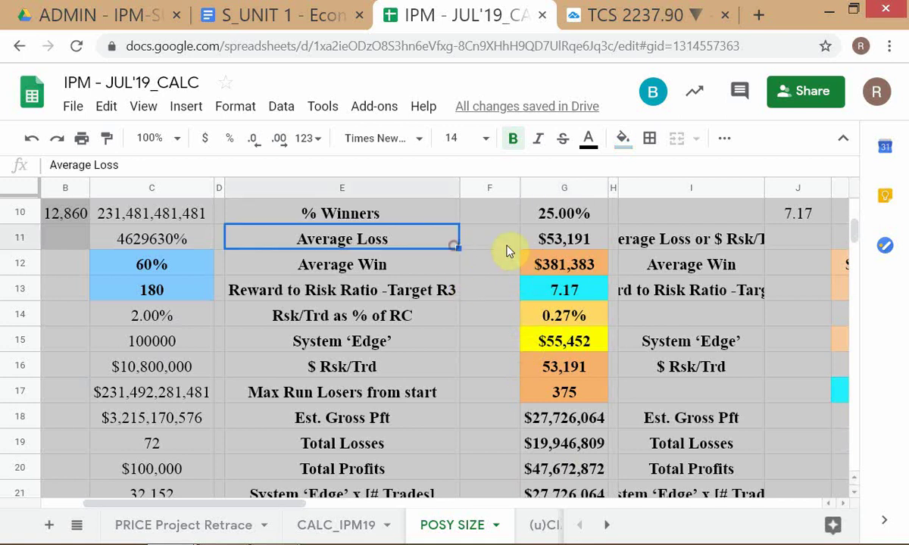
{"action": "left_click", "coordinate": [530, 238]}
{"action": "scroll", "coordinate": [552, 371], "scroll_direction": "up", "scroll_amount": 1}
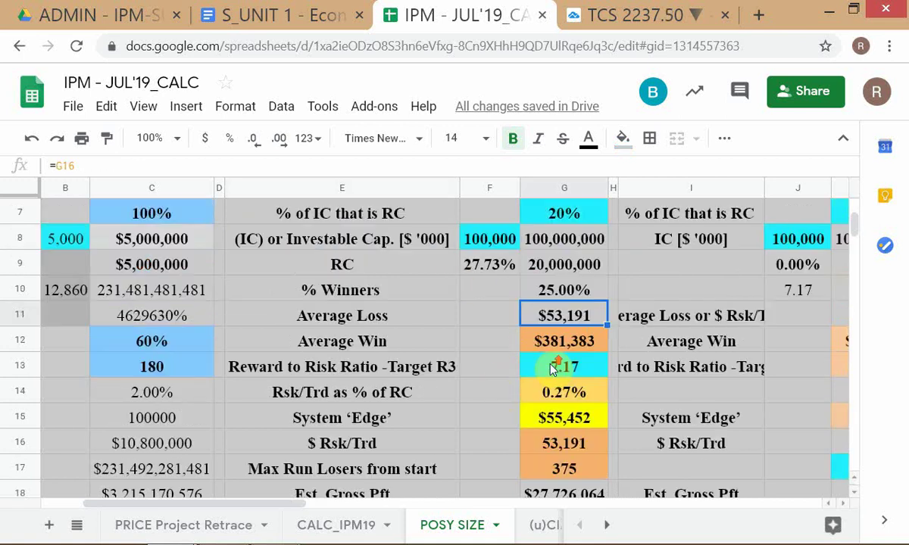
{"action": "scroll", "coordinate": [551, 369], "scroll_direction": "down", "scroll_amount": 1}
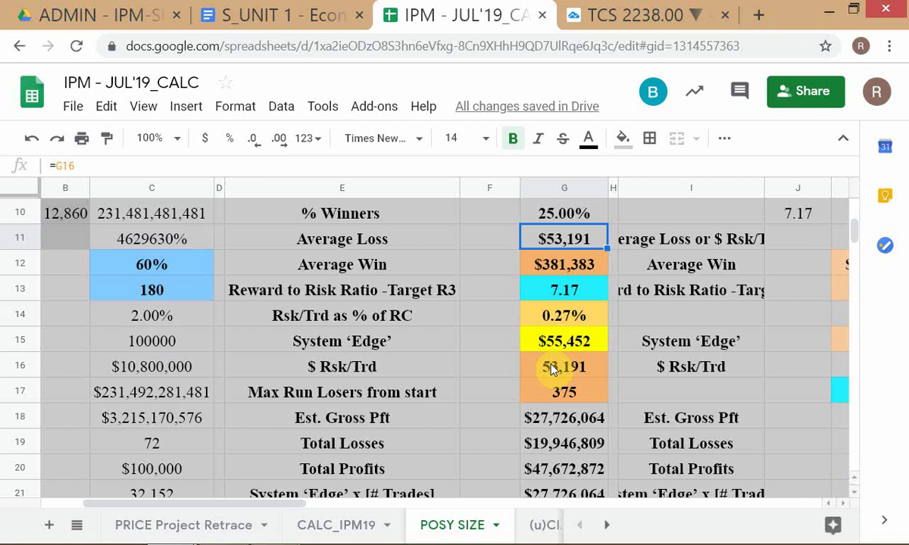
{"action": "left_click", "coordinate": [546, 374]}
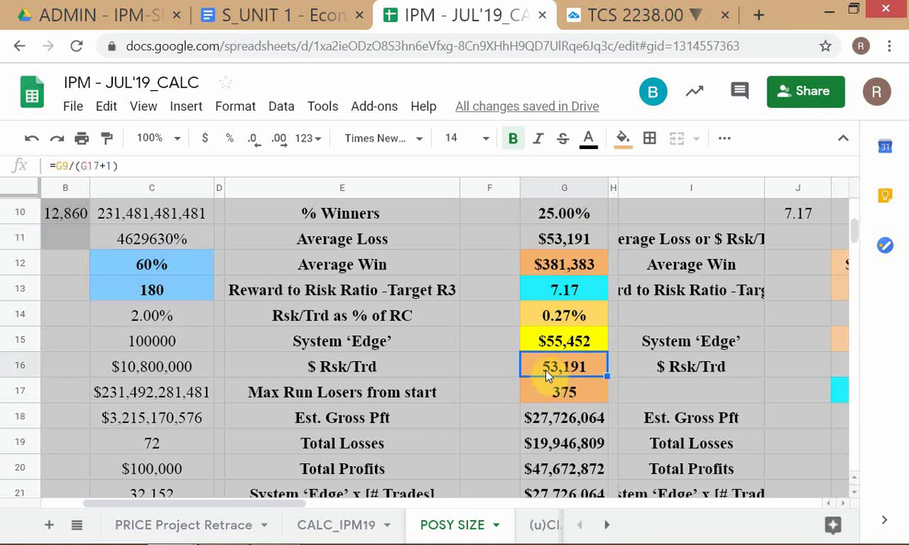
{"action": "scroll", "coordinate": [547, 374], "scroll_direction": "up", "scroll_amount": 1}
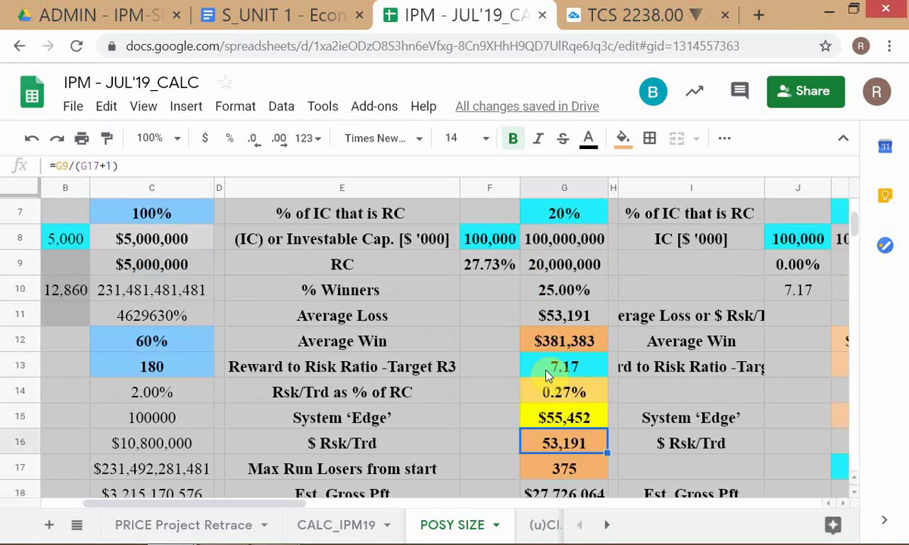
{"action": "scroll", "coordinate": [546, 374], "scroll_direction": "down", "scroll_amount": 1}
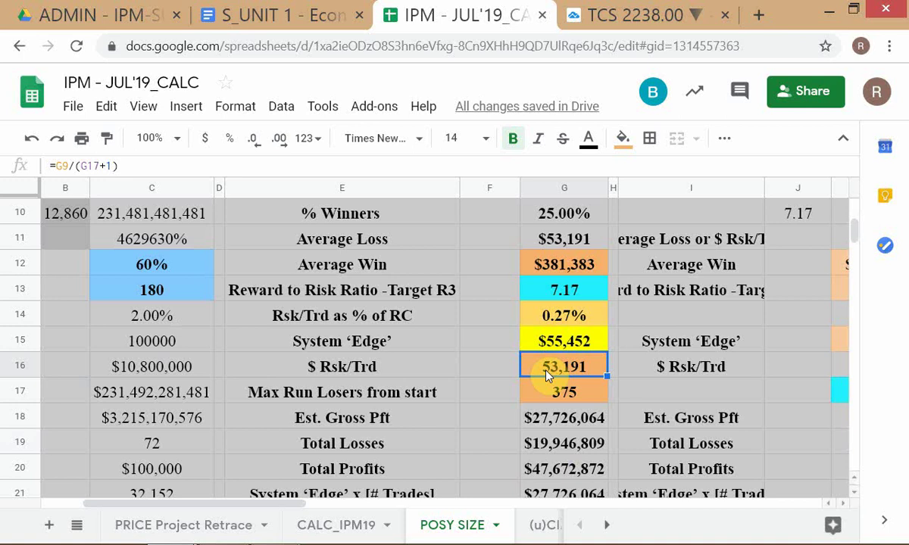
Step: Reduce the browser page zoom to 80% and inspect the RC formula in G9
{"action": "key", "text": "ctrl+minus"}
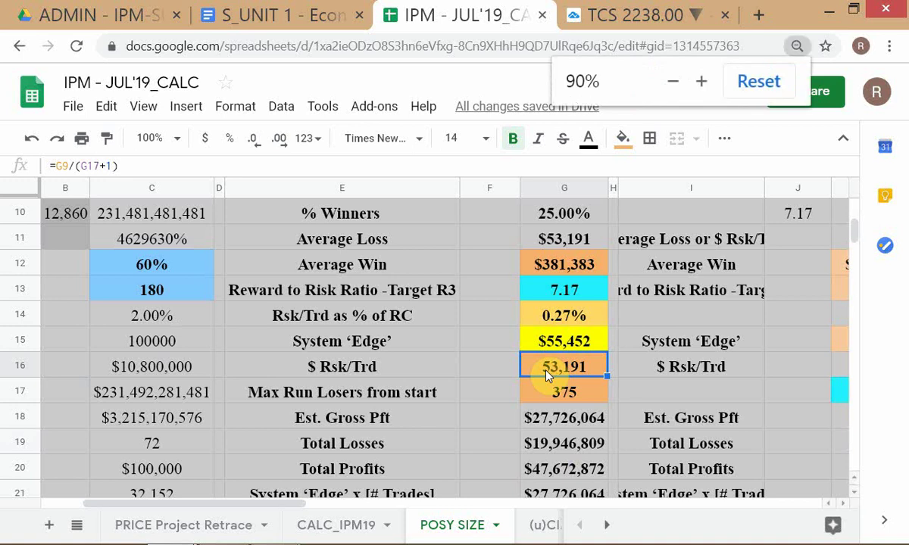
{"action": "key", "text": "ctrl+minus"}
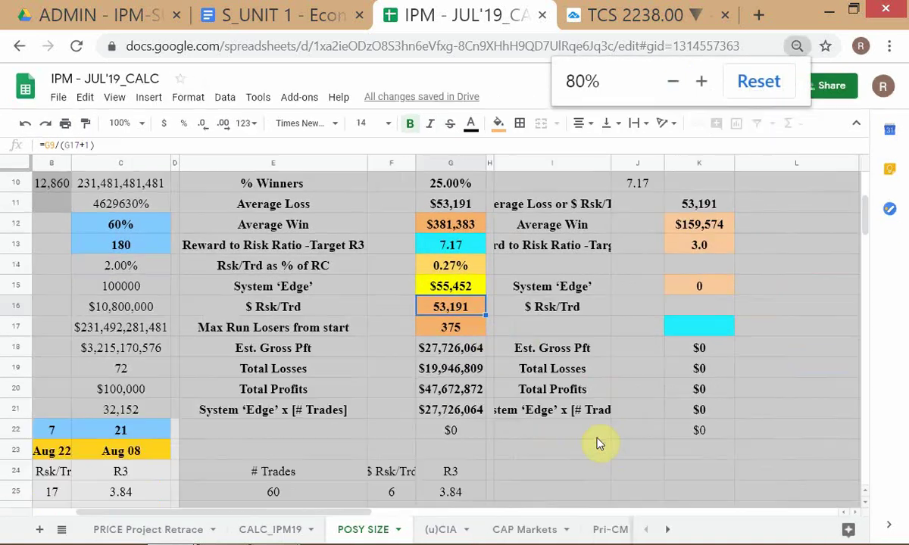
{"action": "scroll", "coordinate": [591, 397], "scroll_direction": "up", "scroll_amount": 1}
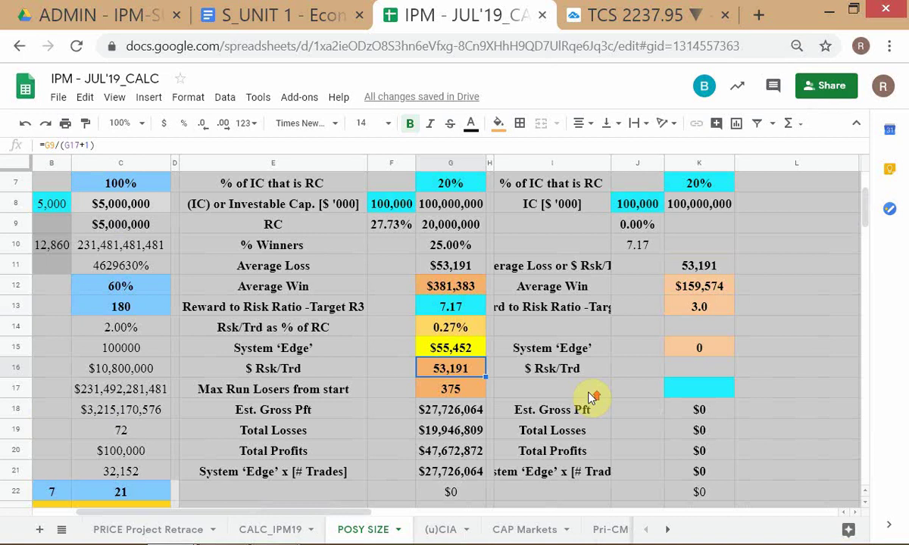
{"action": "scroll", "coordinate": [591, 397], "scroll_direction": "up", "scroll_amount": 2}
{"action": "scroll", "coordinate": [590, 399], "scroll_direction": "down", "scroll_amount": 1}
{"action": "scroll", "coordinate": [590, 399], "scroll_direction": "up", "scroll_amount": 1}
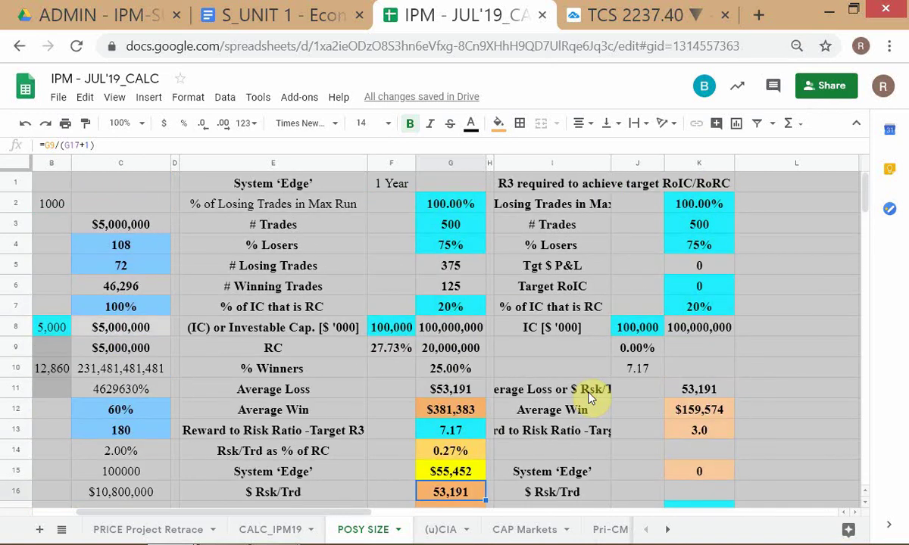
{"action": "scroll", "coordinate": [591, 397], "scroll_direction": "down", "scroll_amount": 1}
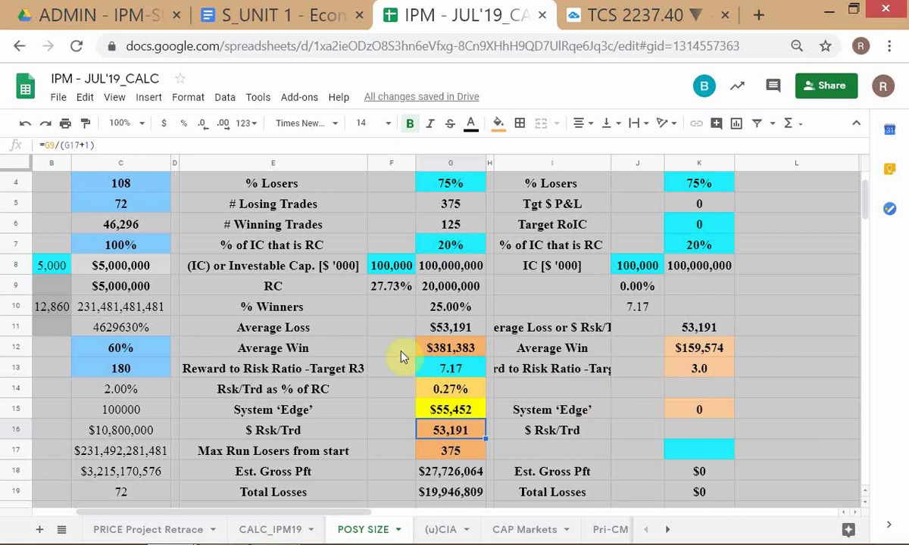
{"action": "left_click", "coordinate": [464, 293]}
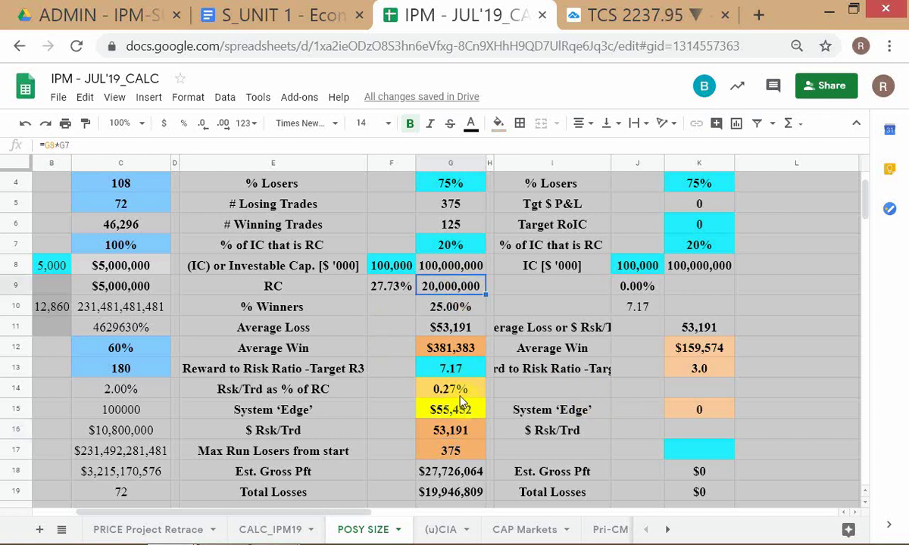
Step: Inspect the $ Rsk/Trd formula in G16 and the RC and Max Run Losers cells it references
{"action": "left_click", "coordinate": [454, 432]}
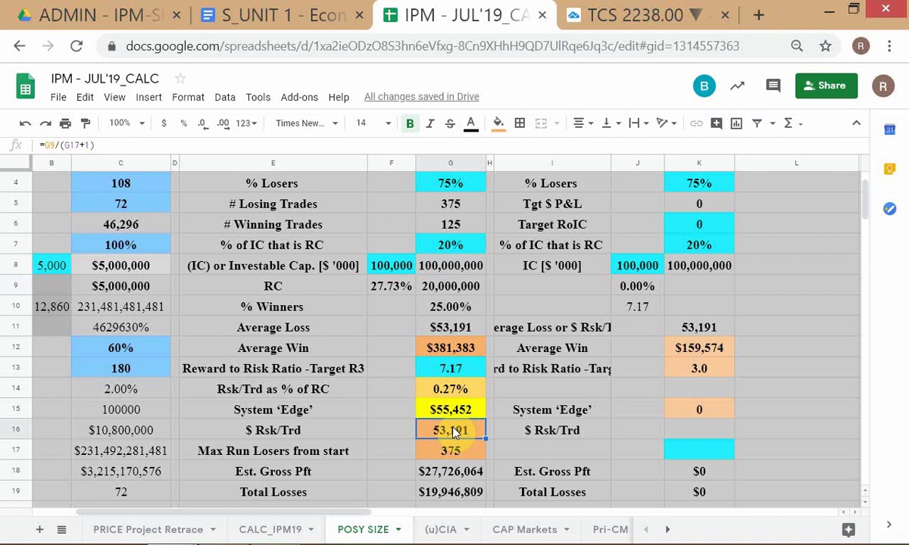
{"action": "double_click", "coordinate": [453, 431]}
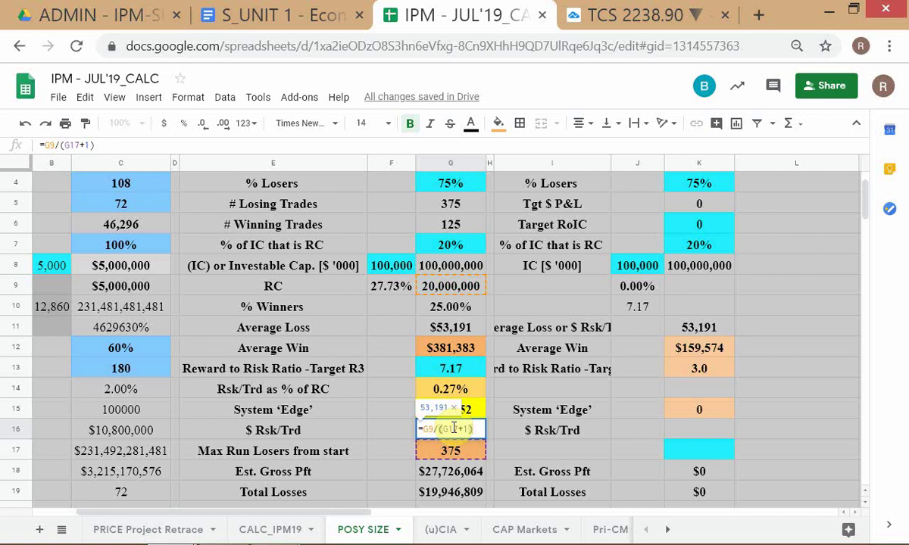
{"action": "key", "text": "Return"}
{"action": "left_click", "coordinate": [454, 432]}
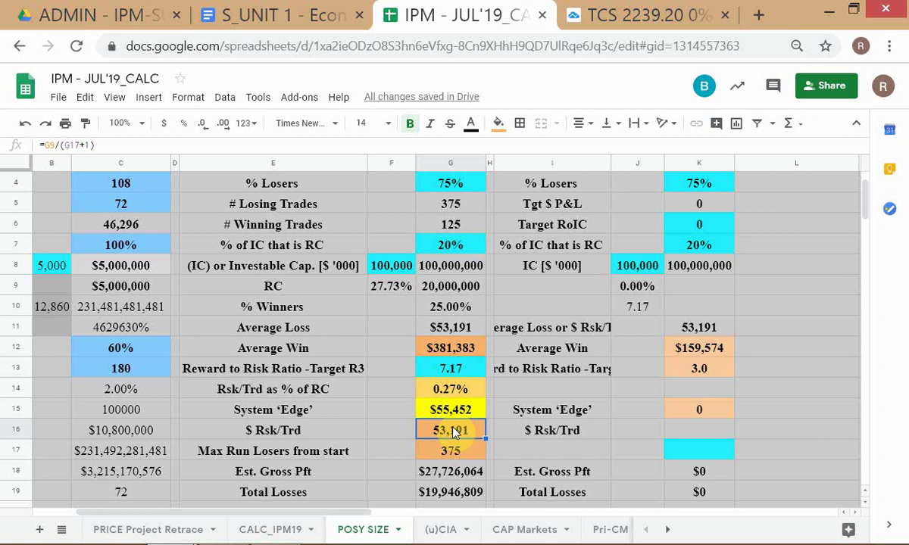
Step: Review the Average Win formula in G12 and the Average Loss formula in G11
{"action": "key", "text": "Up"}
{"action": "key", "text": "Up"}
{"action": "key", "text": "Up"}
{"action": "key", "text": "Up"}
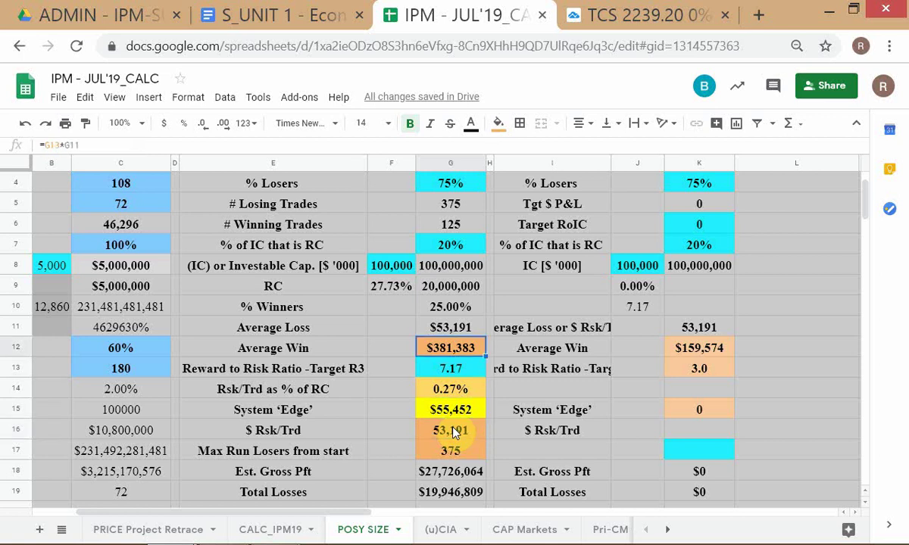
{"action": "key", "text": "Up"}
{"action": "key", "text": "Up"}
{"action": "key", "text": "Down"}
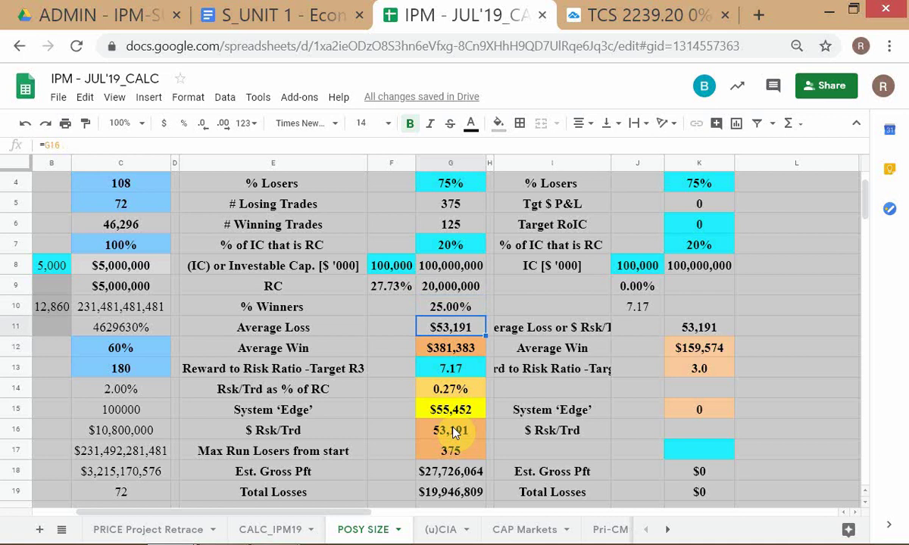
Step: Trace the Average Win formula in G12 to its Reward to Risk Ratio and Average Loss references
{"action": "key", "text": "Left"}
{"action": "key", "text": "Down"}
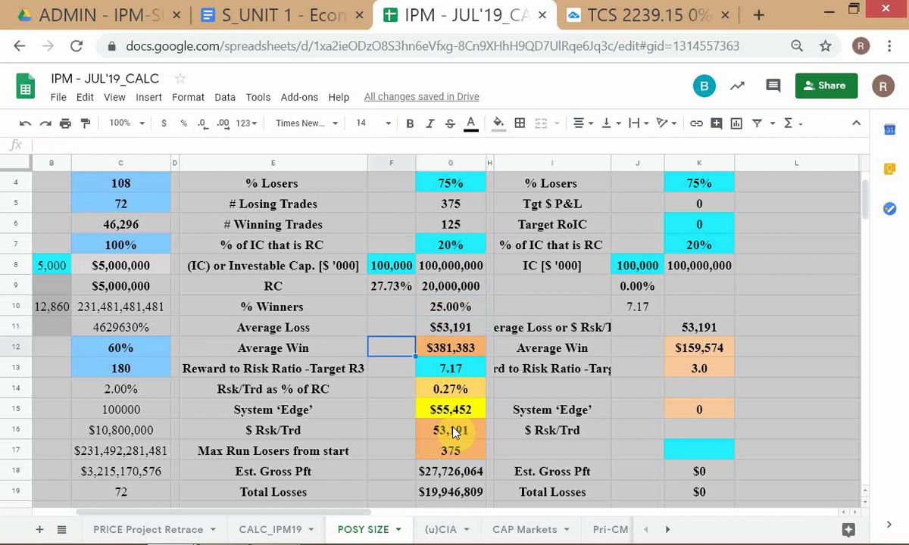
{"action": "key", "text": "Right"}
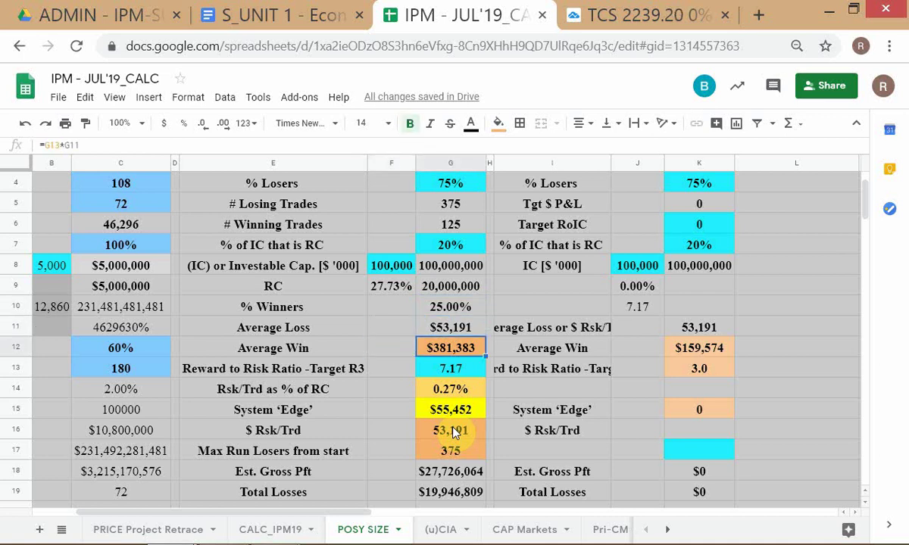
{"action": "key", "text": "F2"}
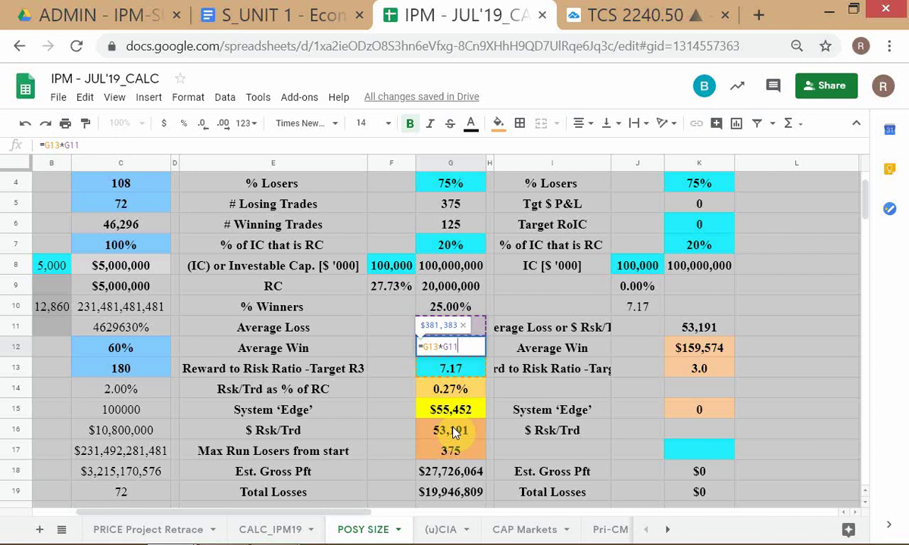
{"action": "key", "text": "Return"}
{"action": "key", "text": "Up"}
{"action": "key", "text": "Up"}
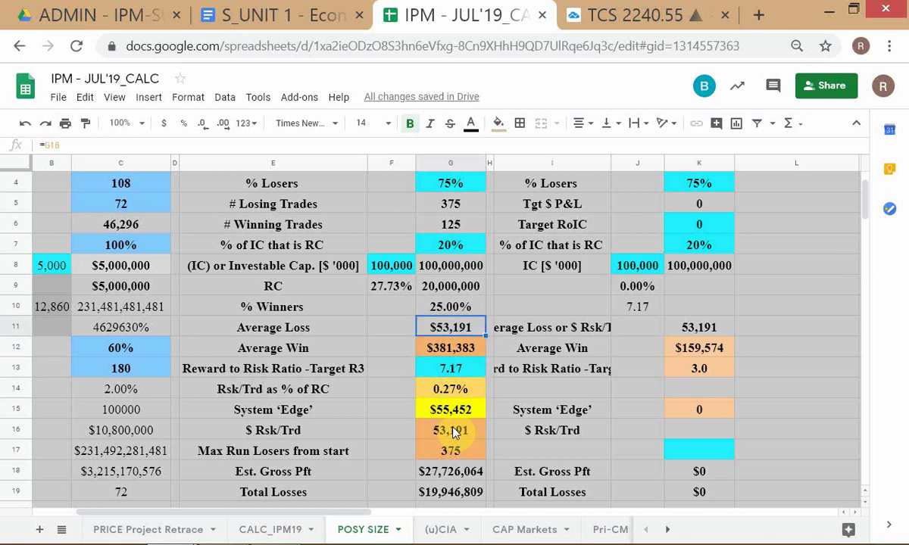
{"action": "key", "text": "Down"}
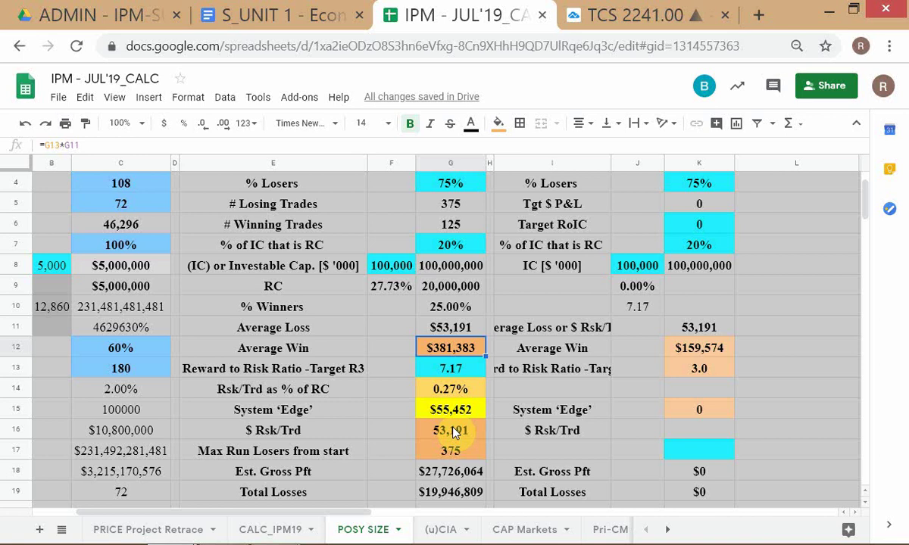
Step: Look at the TCS price chart in TradingView and the System 'Edge' notes in the session outline document
{"action": "left_click", "coordinate": [647, 17]}
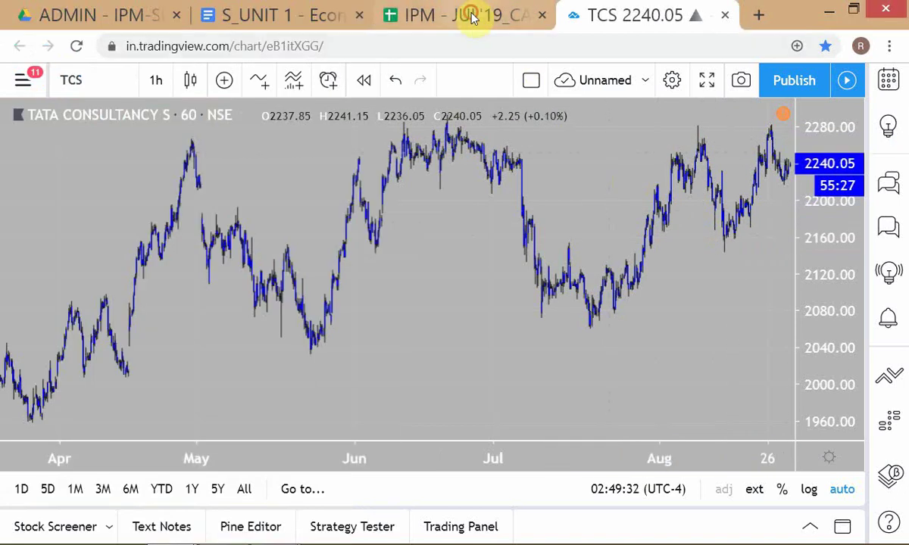
{"action": "left_click", "coordinate": [462, 15]}
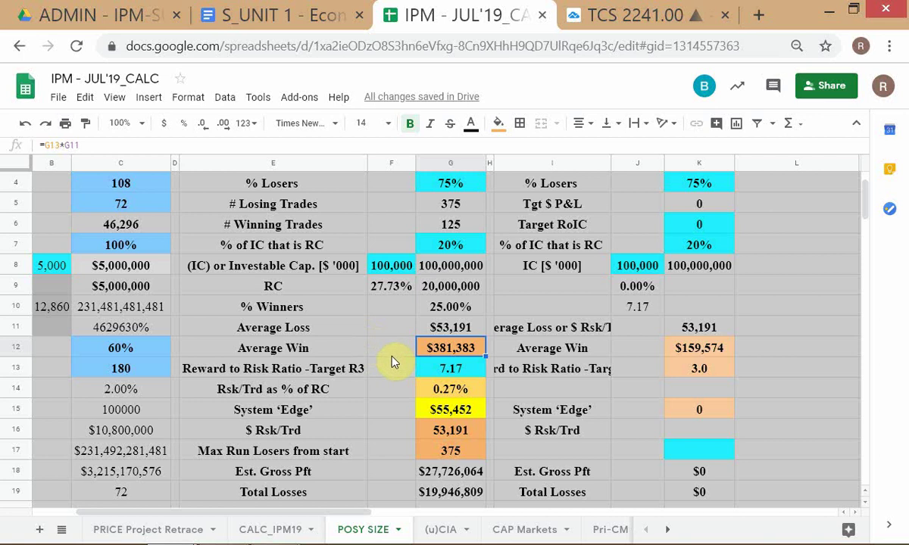
{"action": "key", "text": "alt+Tab"}
{"action": "key", "text": "Tab"}
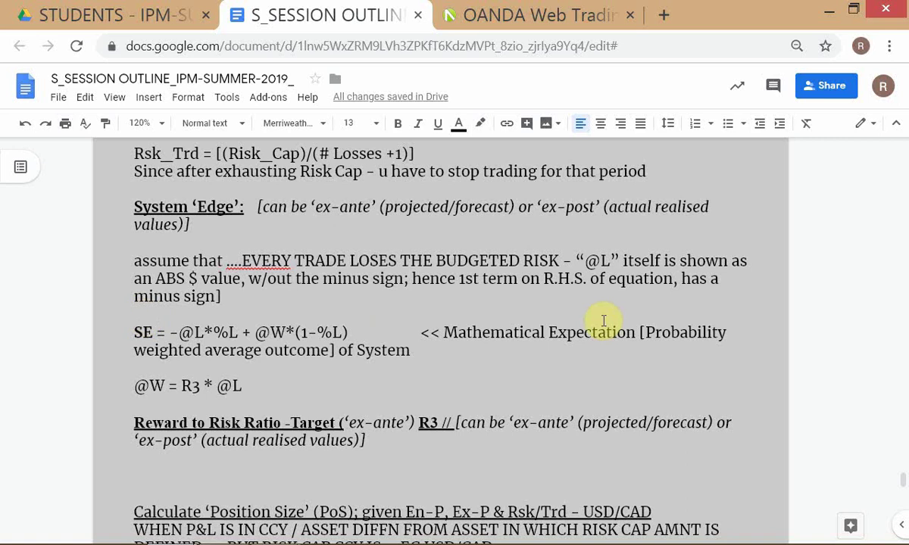
Step: Return to the POSY SIZE sheet and trace the cells referenced by the System 'Edge' formula in G15
{"action": "key", "text": "alt+Tab"}
{"action": "key", "text": "alt+Tab"}
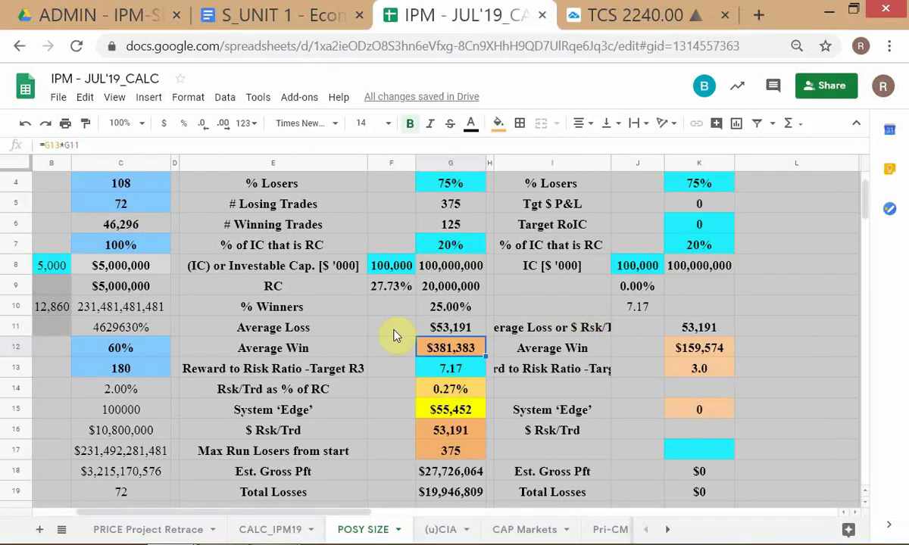
{"action": "left_click", "coordinate": [435, 415]}
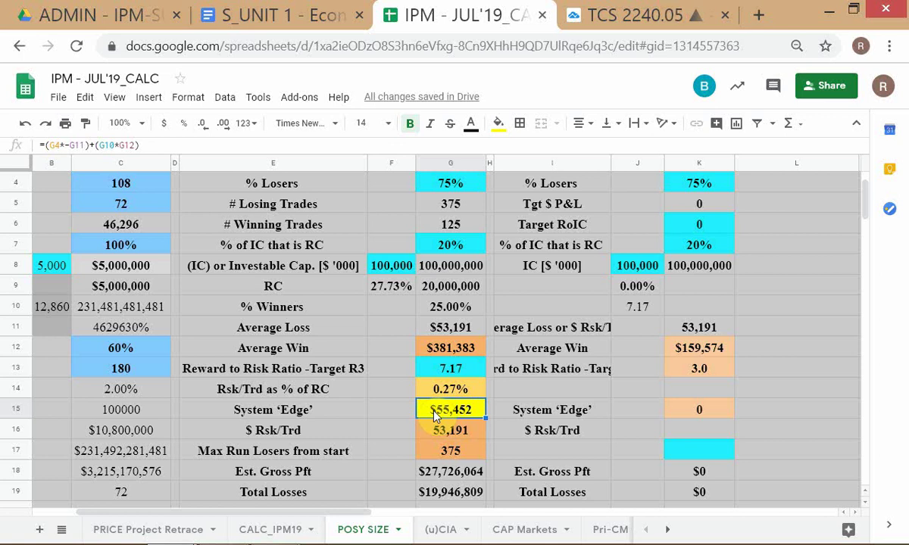
{"action": "double_click", "coordinate": [435, 413]}
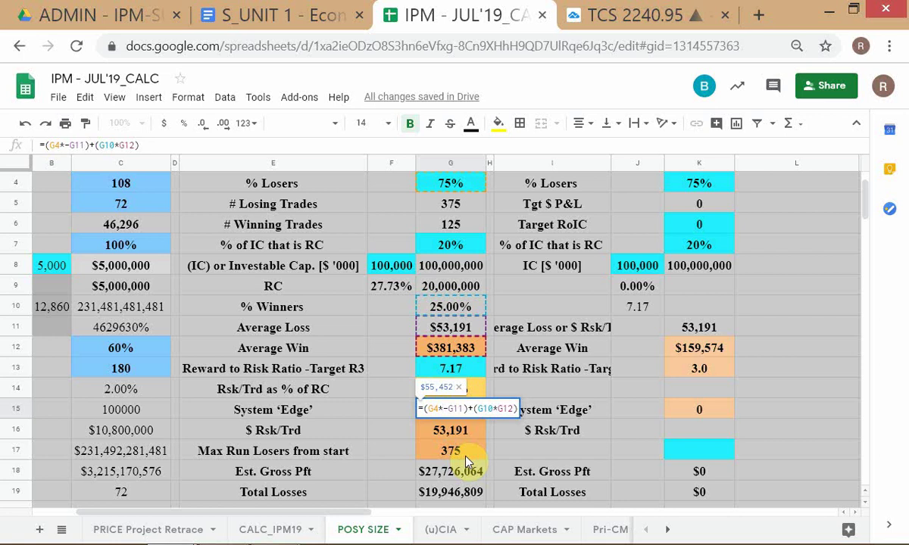
Step: Switch to the session outline and highlight the equation SE = -@L*%L + @W*(1-%L) in yellow
{"action": "key", "text": "alt+Tab"}
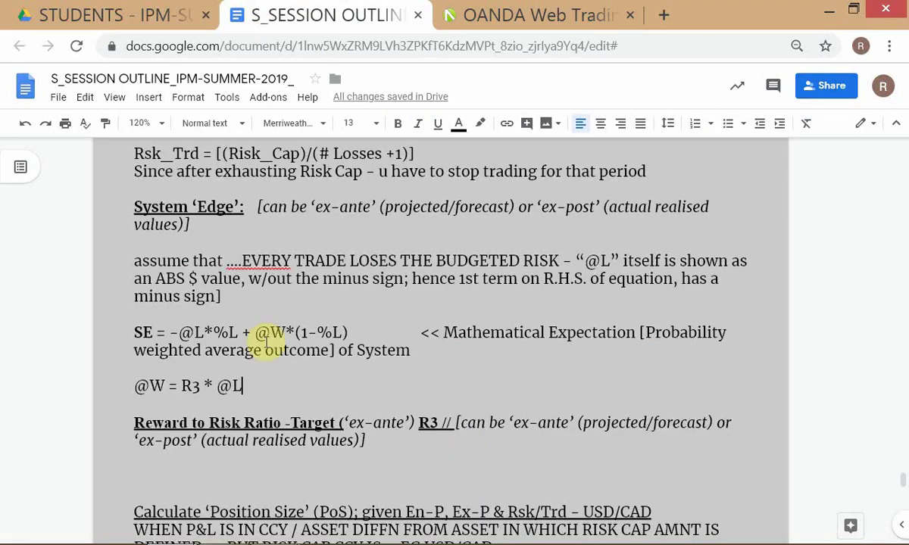
{"action": "left_click", "coordinate": [129, 332]}
{"action": "left_click_drag", "start_coordinate": [128, 332], "coordinate": [369, 327]}
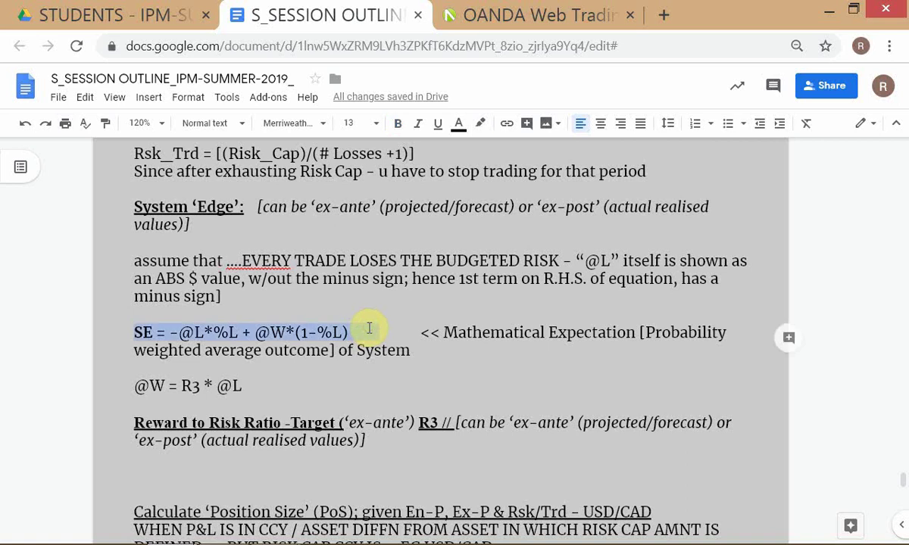
{"action": "left_click", "coordinate": [480, 124]}
{"action": "left_click", "coordinate": [532, 190]}
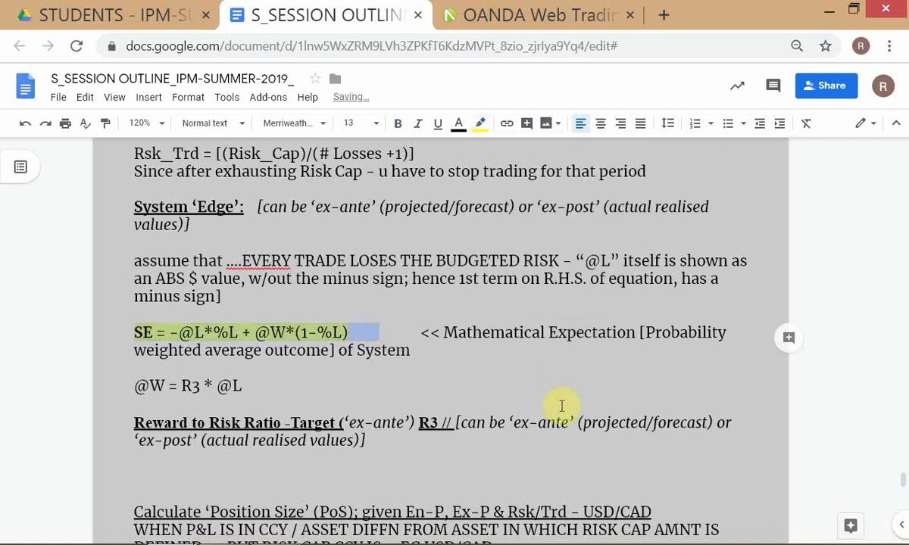
{"action": "left_click", "coordinate": [561, 406]}
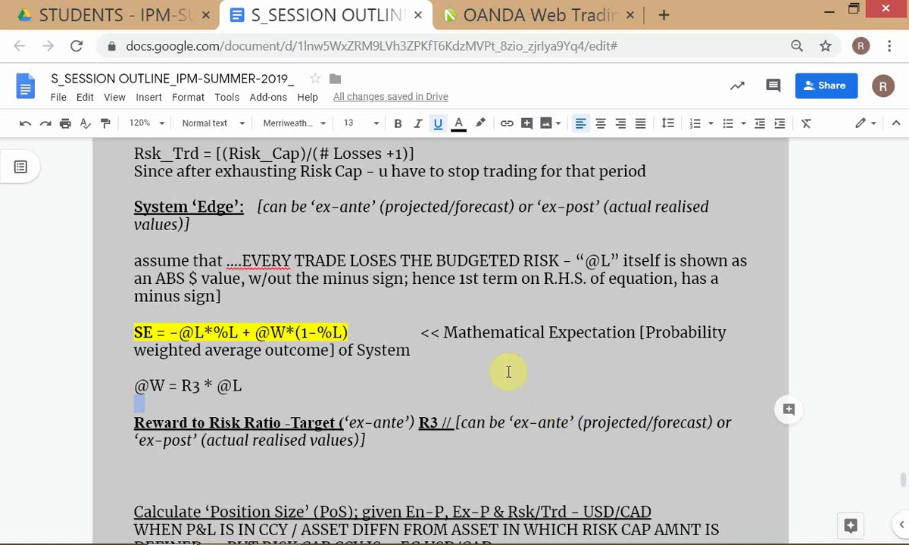
Step: Make the whole highlighted SE equation bold
{"action": "left_click", "coordinate": [101, 333]}
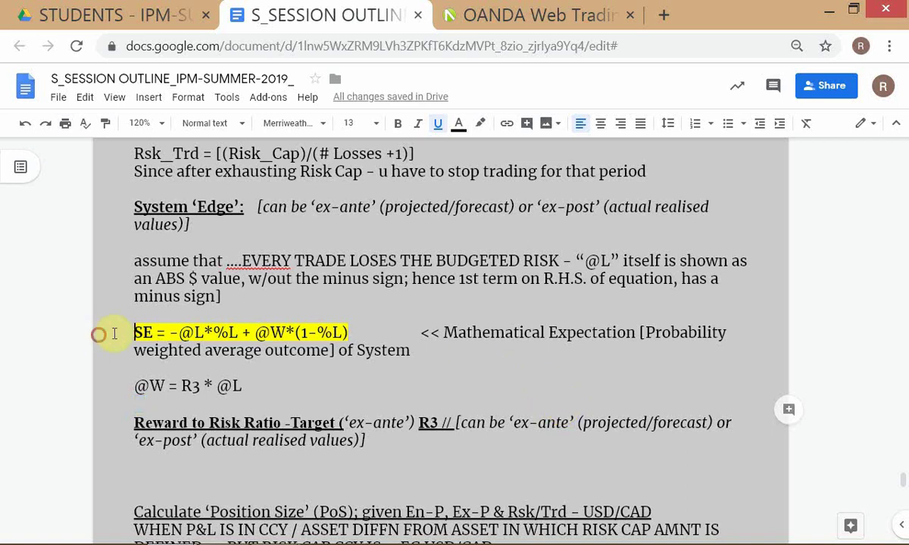
{"action": "left_click", "coordinate": [350, 332], "text": "shift"}
{"action": "key", "text": "ctrl+b"}
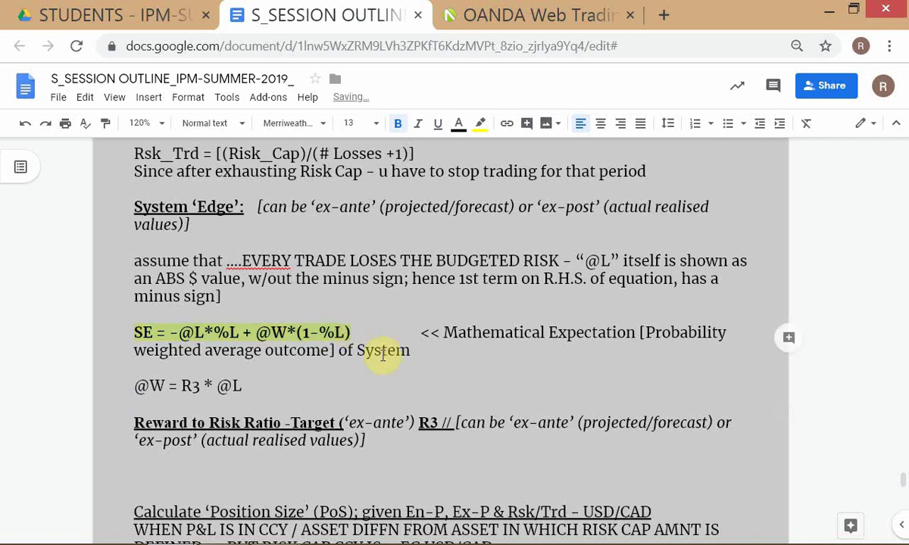
{"action": "left_click", "coordinate": [385, 359]}
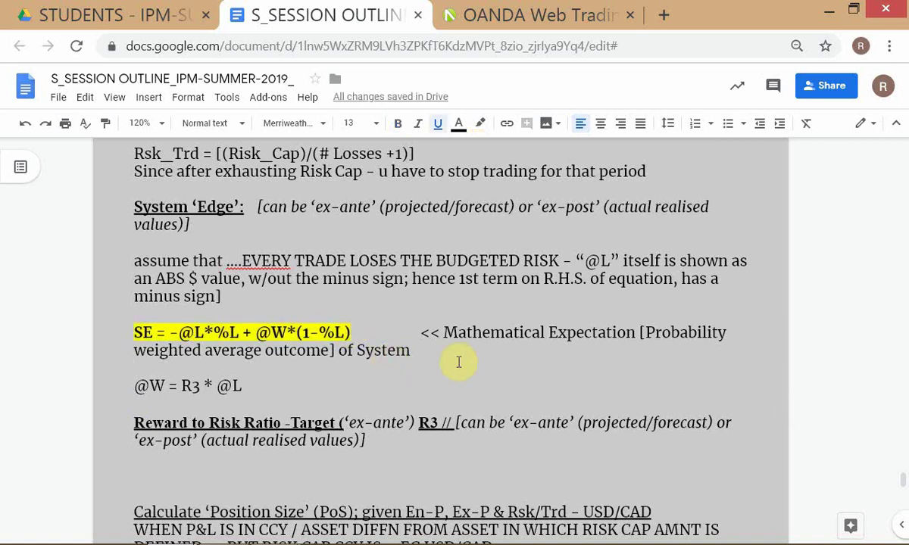
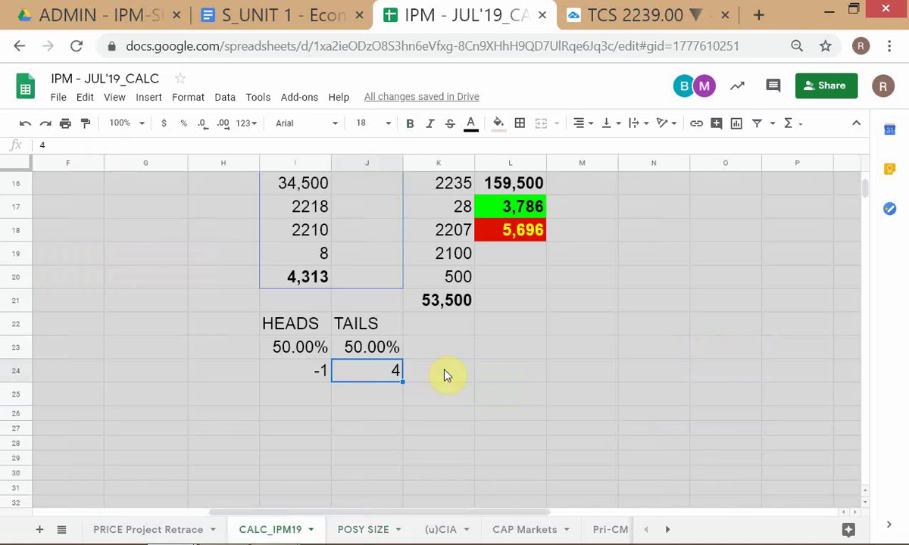
Step: Replace the slash between CCY and ASSET with OR in the USD/CAD position size note of the session outline
{"action": "scroll", "coordinate": [552, 356], "scroll_direction": "up", "scroll_amount": 2}
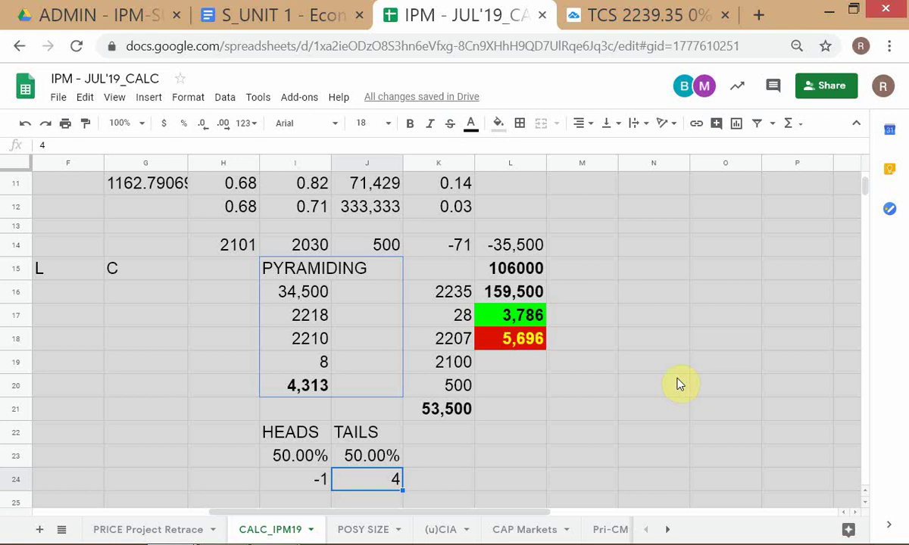
{"action": "key", "text": "alt+Tab"}
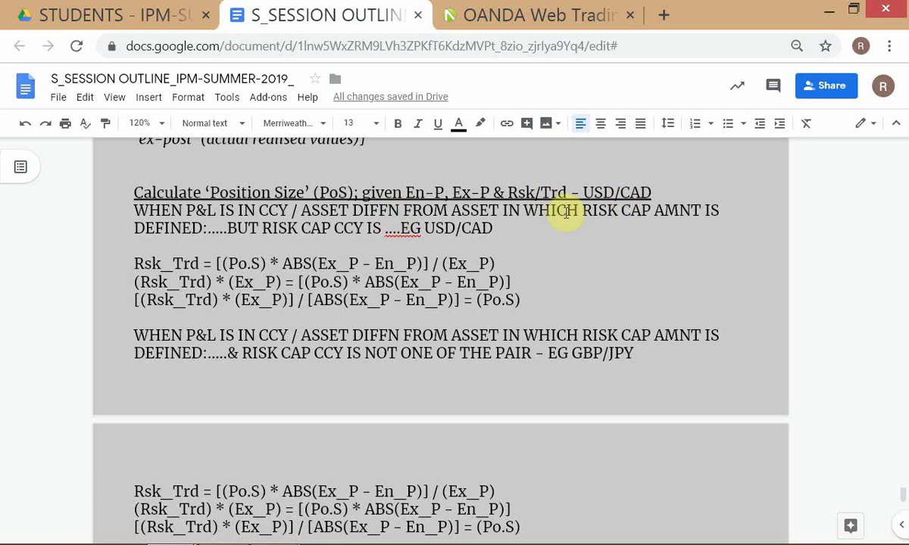
{"action": "left_click", "coordinate": [259, 211]}
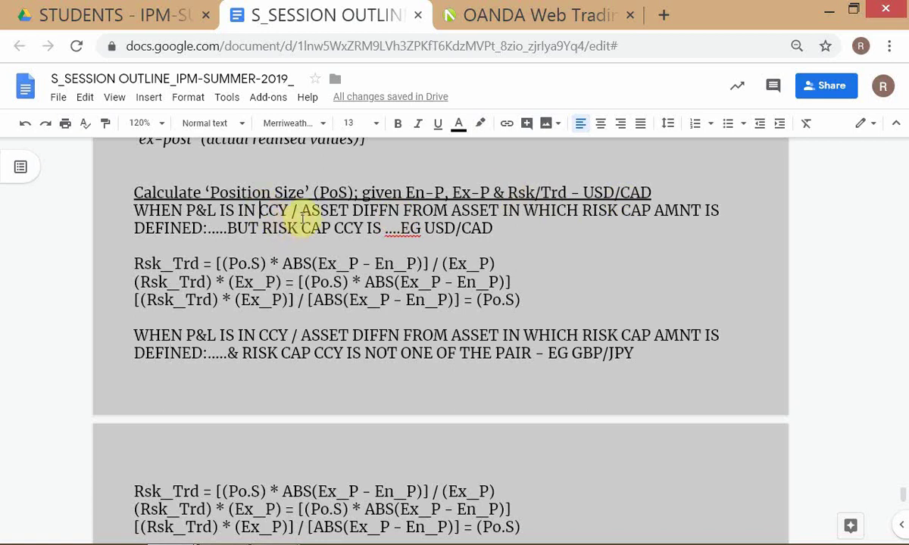
{"action": "left_click", "coordinate": [300, 210]}
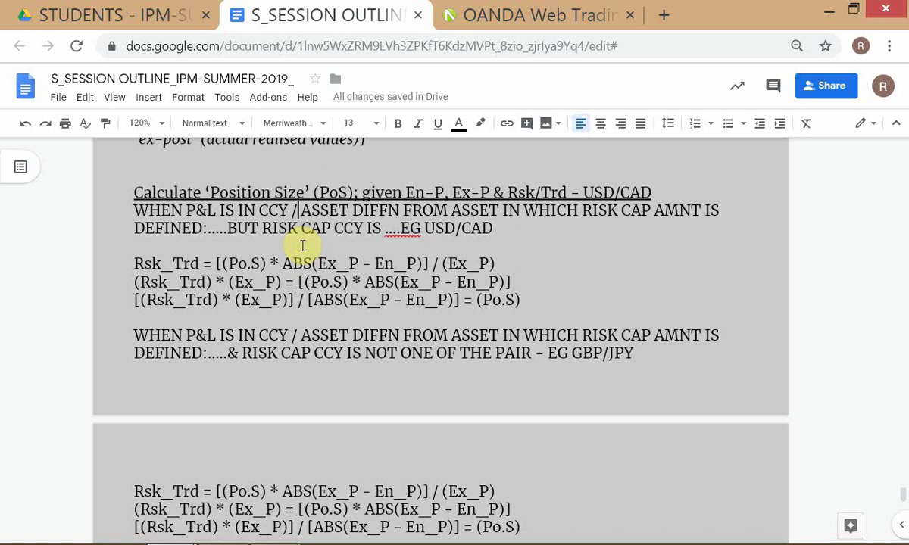
{"action": "key", "text": "BackSpace"}
{"action": "type", "text": "OR"}
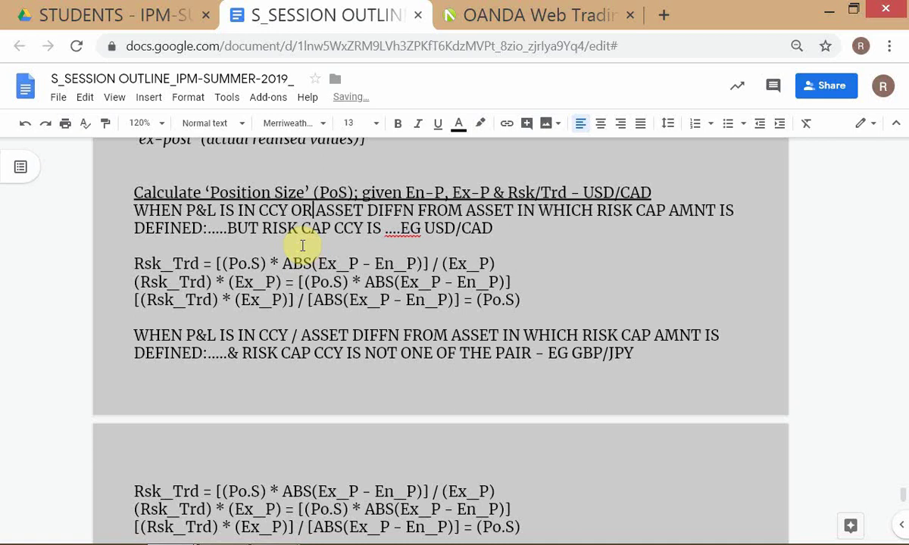
Step: Bold the USD/CAD note from "WHEN P&L IS IN CCY" through "DEFINED:" and return to the CALC_IPM19 sheet
{"action": "left_click", "coordinate": [187, 212]}
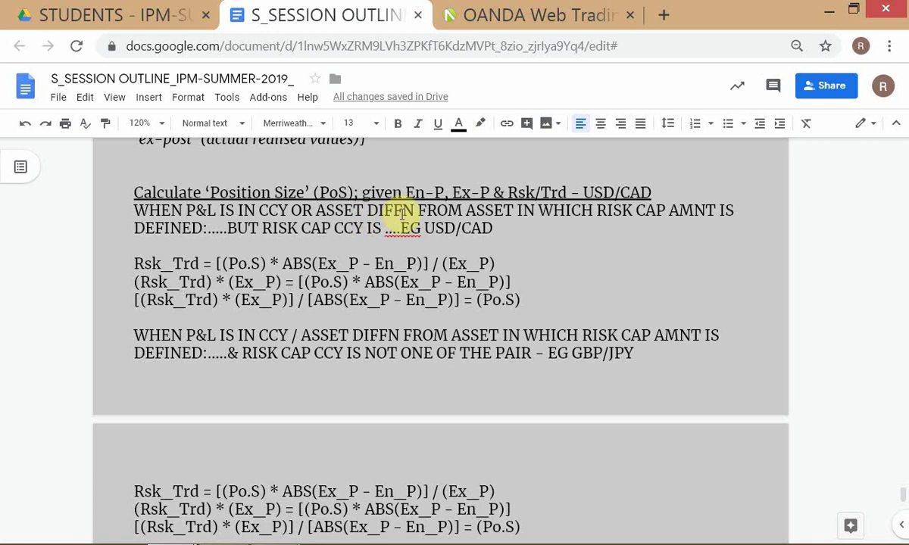
{"action": "left_click", "coordinate": [133, 211]}
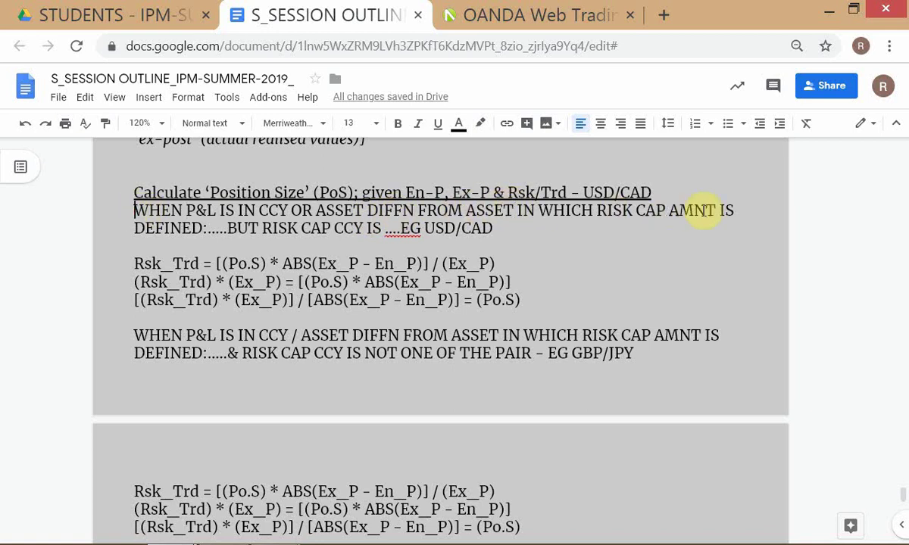
{"action": "left_click", "coordinate": [207, 228], "text": "shift"}
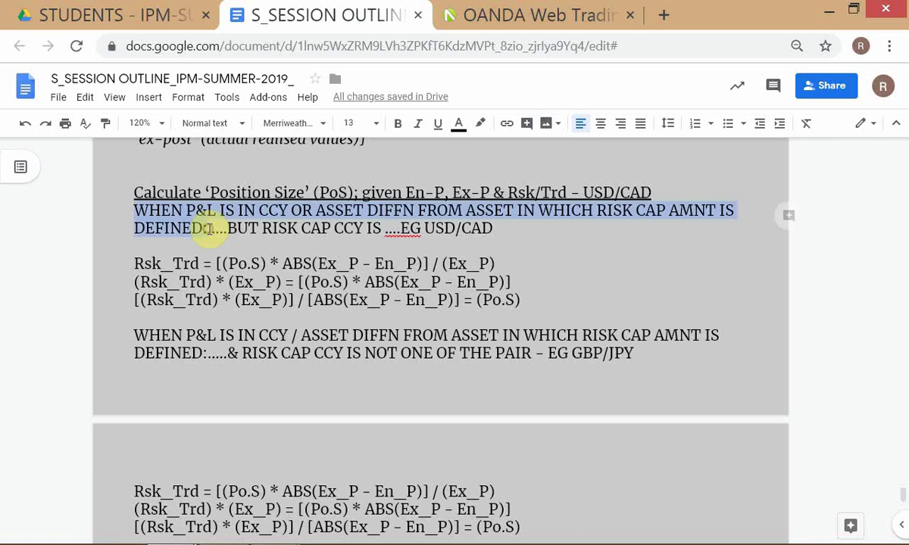
{"action": "key", "text": "ctrl+b"}
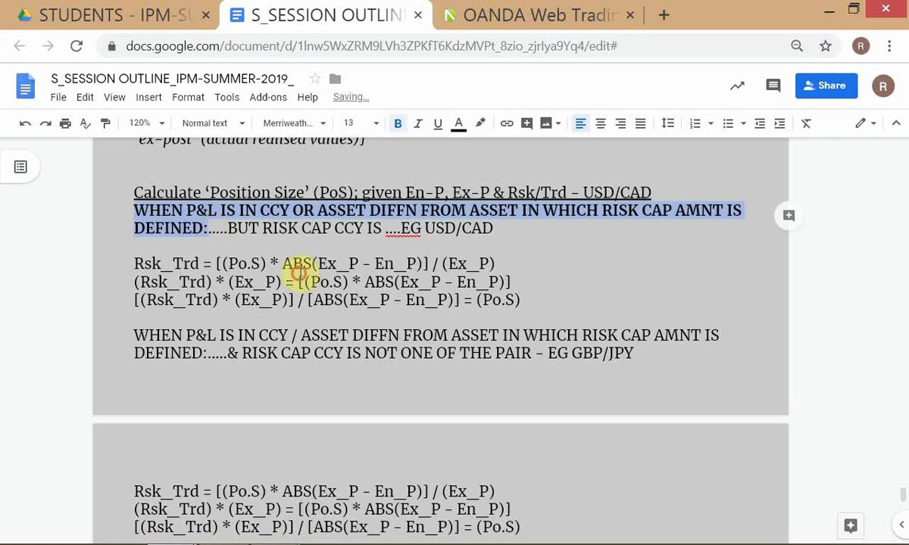
{"action": "left_click", "coordinate": [301, 276]}
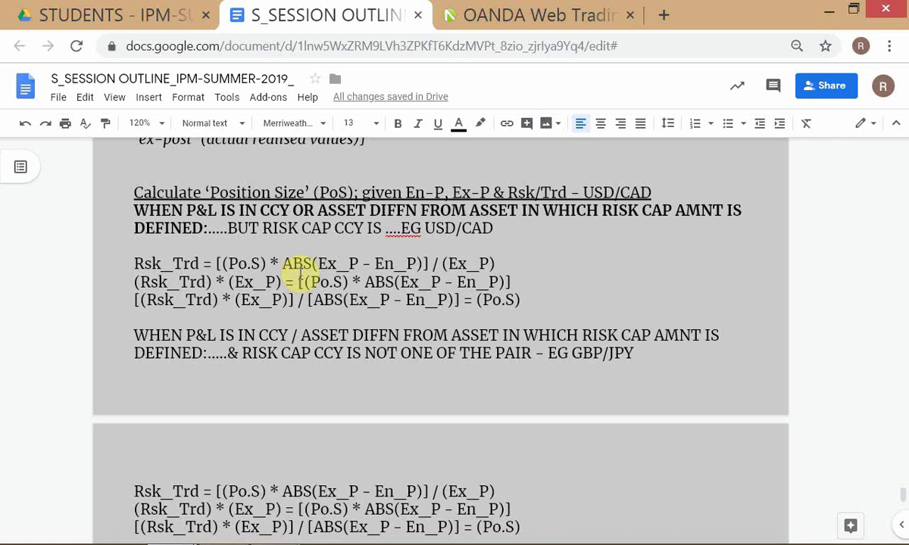
{"action": "key", "text": "alt+Tab"}
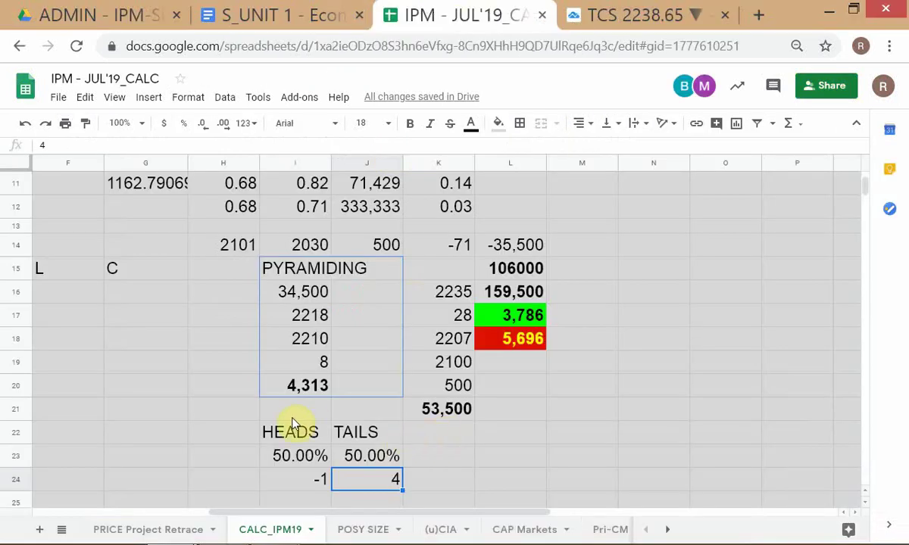
Step: Review the TCS position size example by checking the stop distance in K17, the TCS chart, the risk amount in L15 and the formula in L17
{"action": "left_click", "coordinate": [446, 317]}
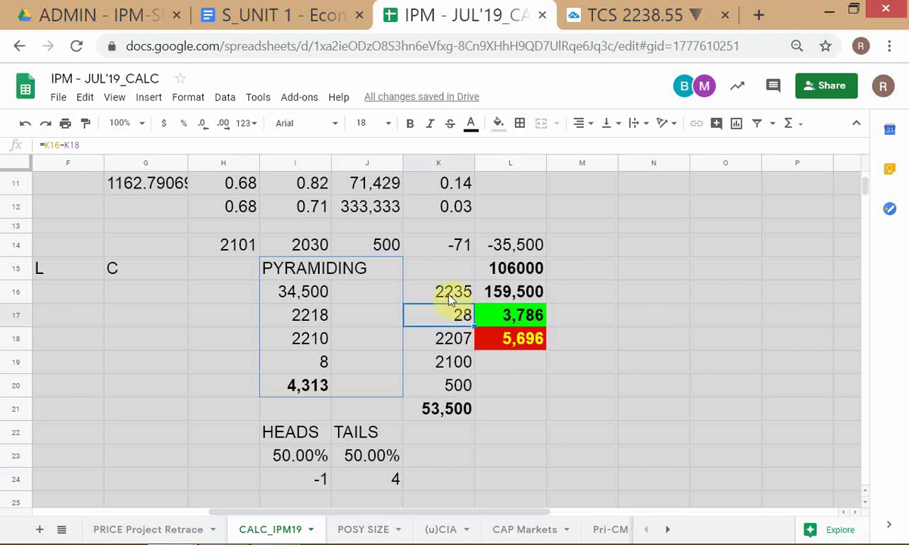
{"action": "left_click", "coordinate": [633, 15]}
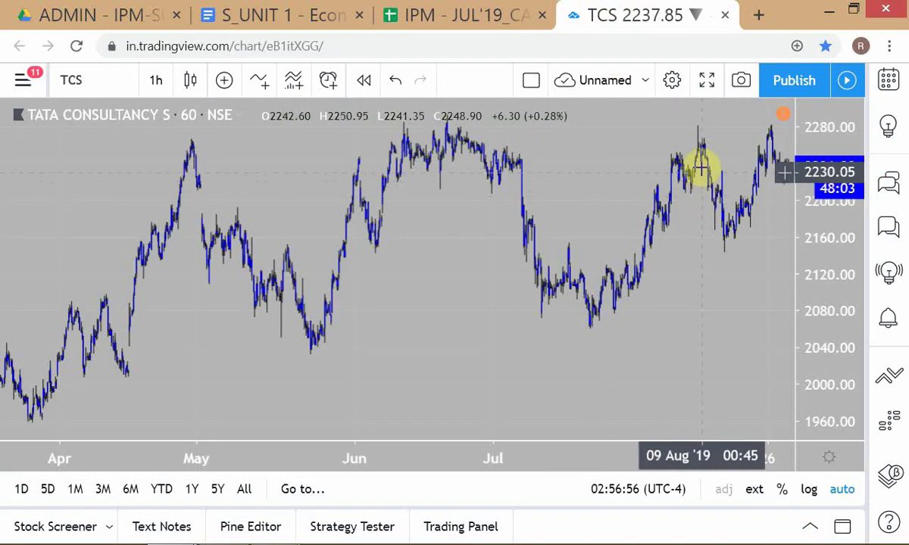
{"action": "left_click", "coordinate": [436, 27]}
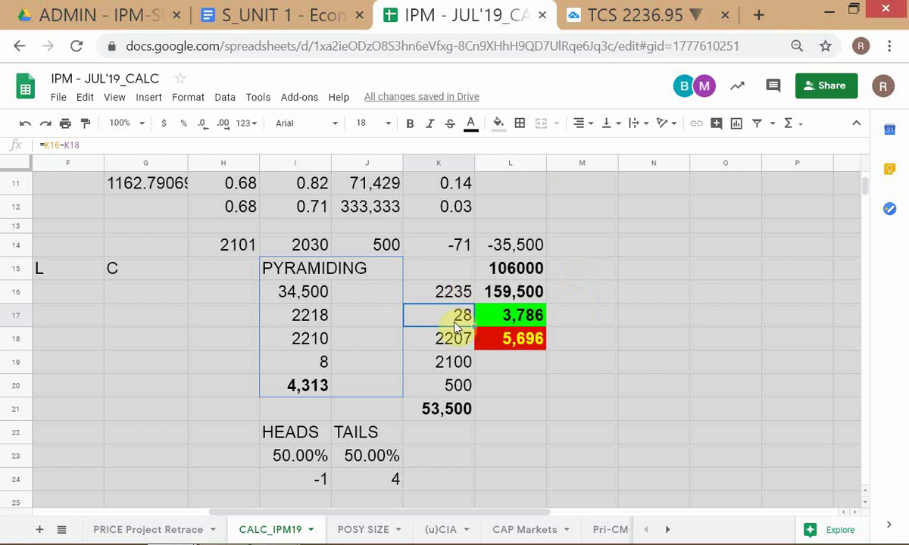
{"action": "left_click", "coordinate": [496, 276]}
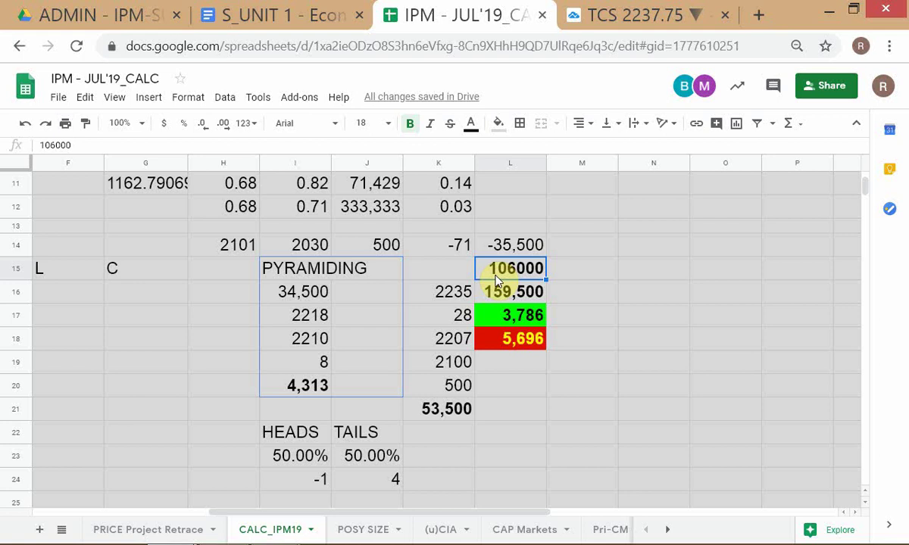
{"action": "left_click", "coordinate": [496, 319]}
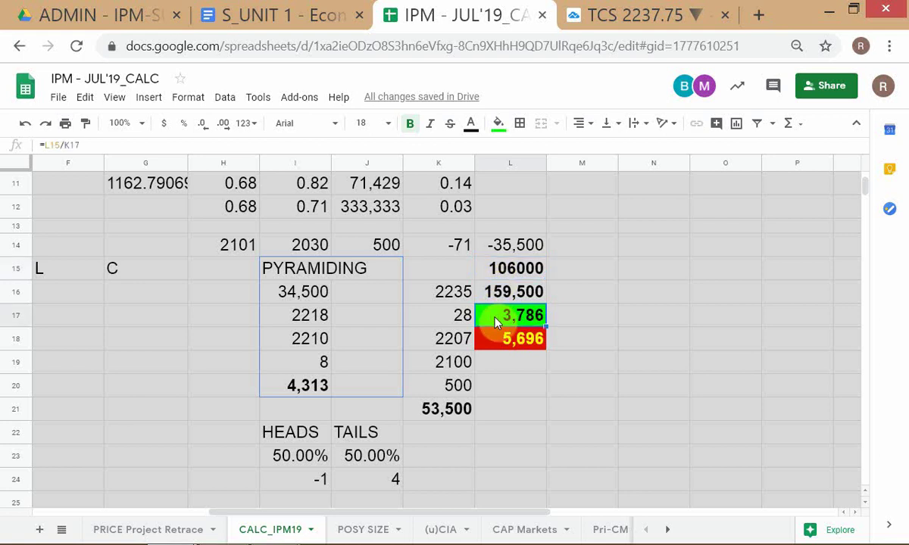
{"action": "double_click", "coordinate": [496, 320]}
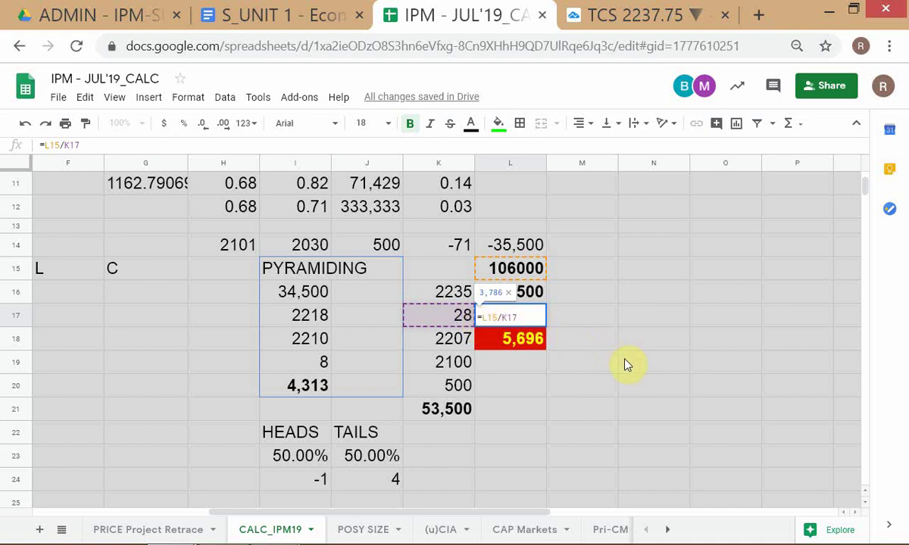
{"action": "key", "text": "Escape"}
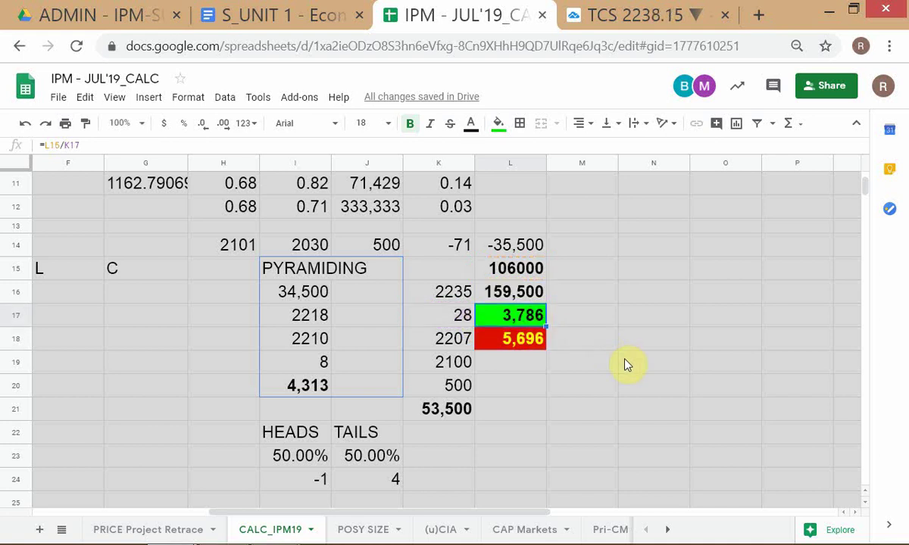
{"action": "key", "text": "Up"}
{"action": "key", "text": "Up"}
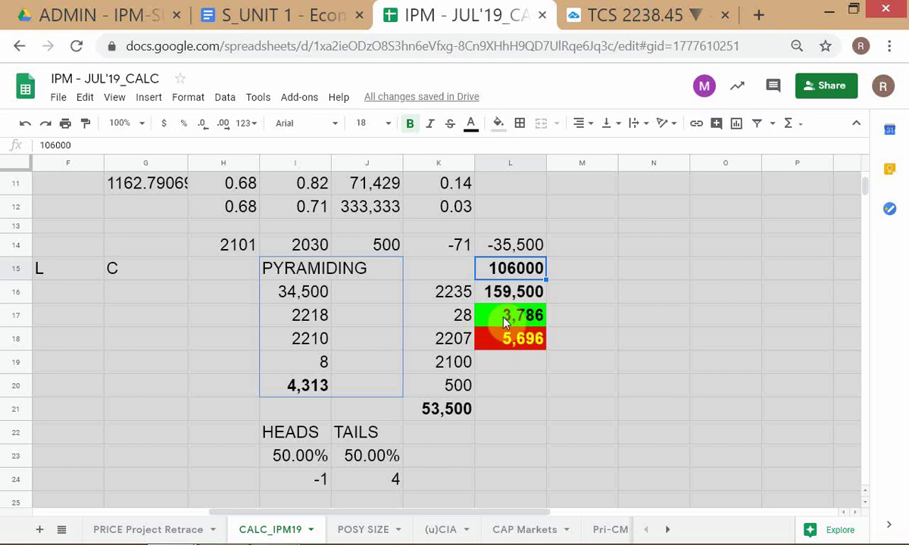
Step: Switch to the session outline and add the line "P&L IS ALWAYS GENERATED IN TERMS ASSET" above the USD/CAD Rsk_Trd formulas
{"action": "key", "text": "alt+Tab"}
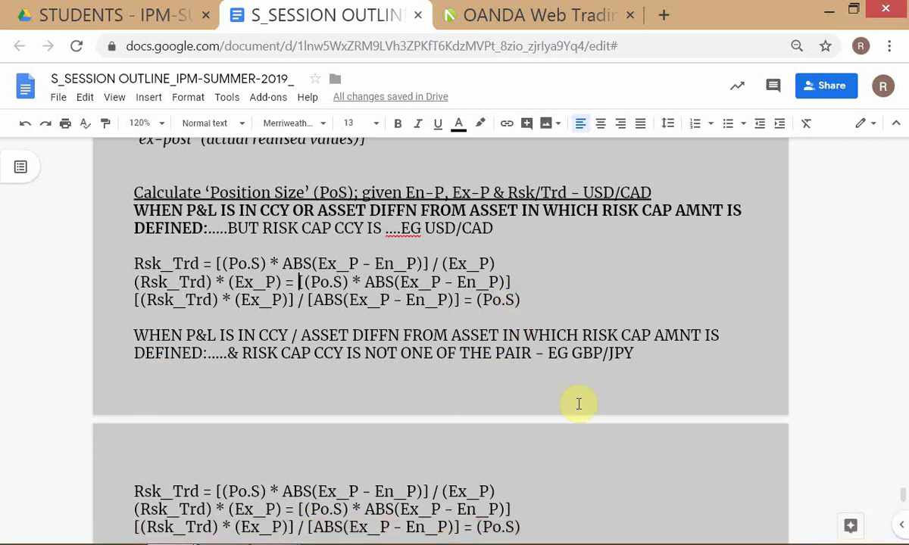
{"action": "left_click", "coordinate": [572, 353]}
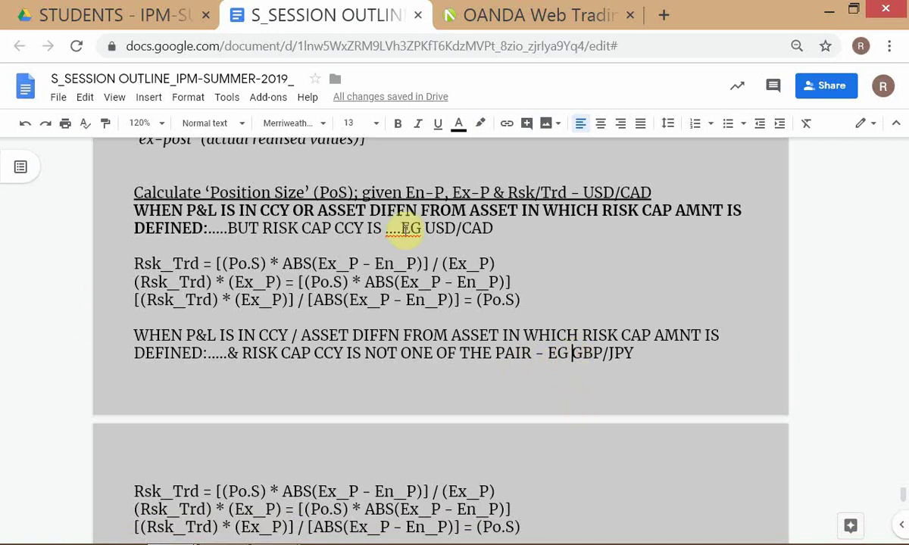
{"action": "left_click", "coordinate": [511, 262]}
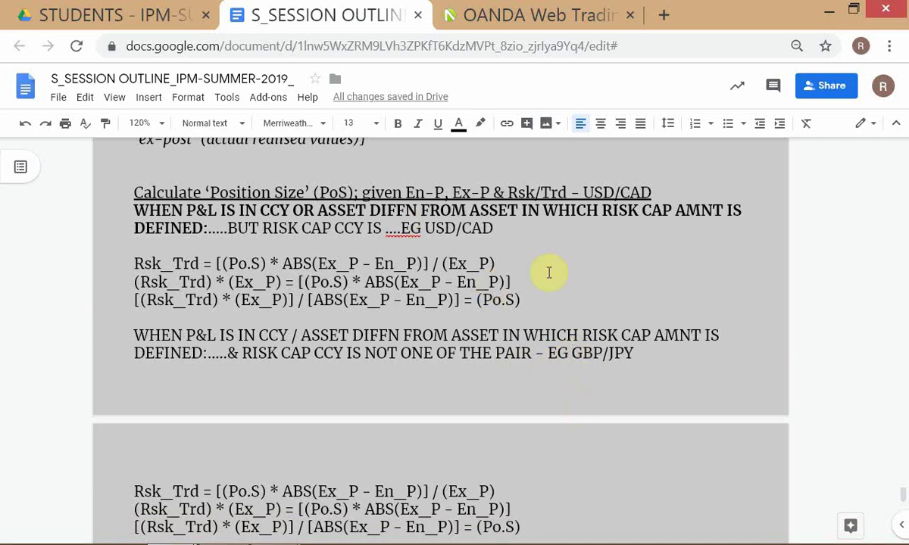
{"action": "left_click", "coordinate": [542, 245]}
{"action": "key", "text": "Return"}
{"action": "key", "text": "Return"}
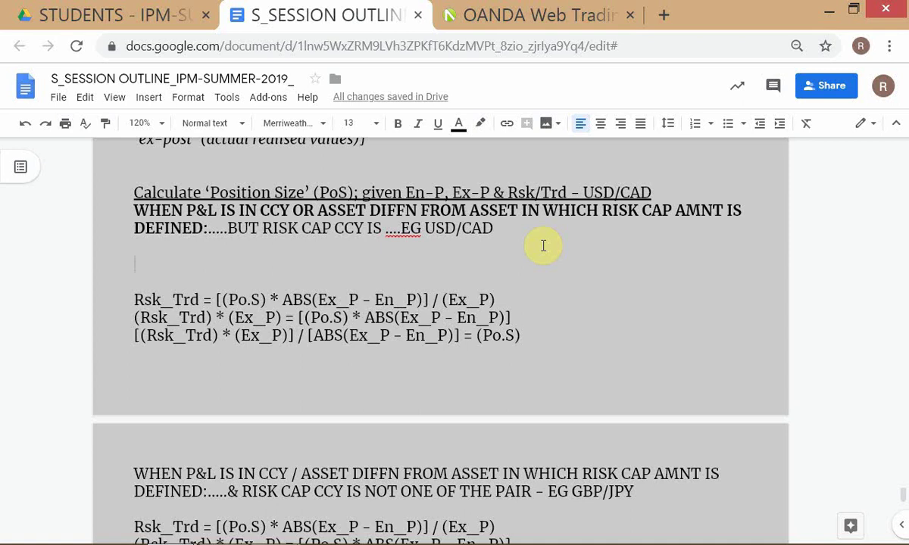
{"action": "type", "text": "P&"}
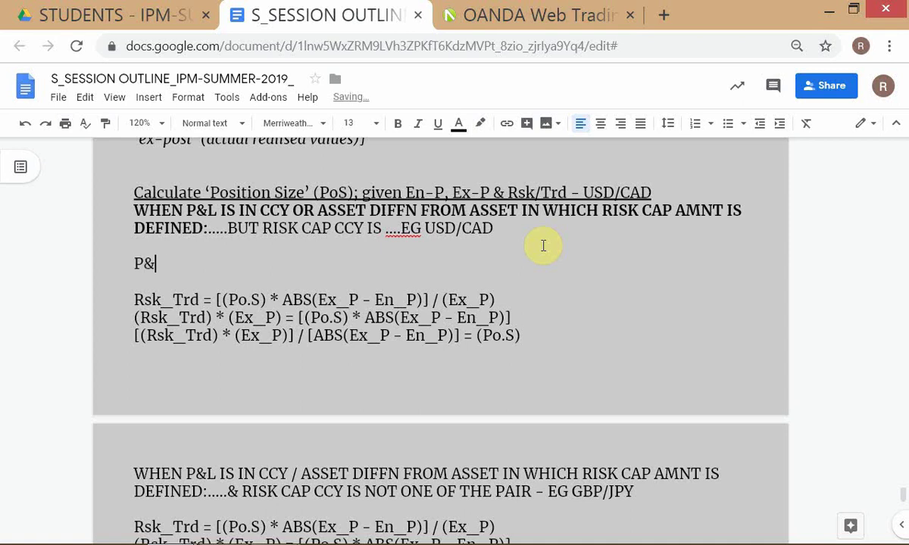
{"action": "type", "text": "L IS ALWAYS GENERATD"}
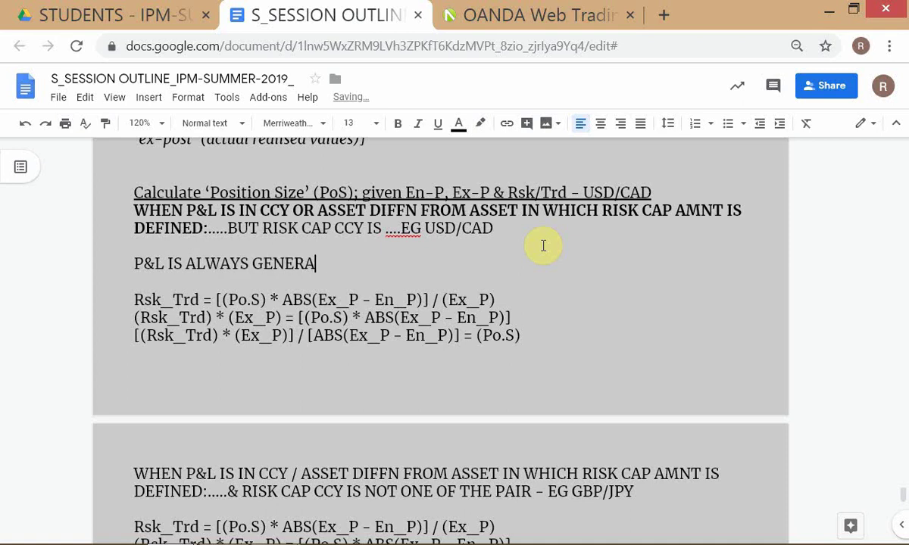
{"action": "key", "text": "BackSpace"}
{"action": "key", "text": "BackSpace"}
{"action": "type", "text": "ED "}
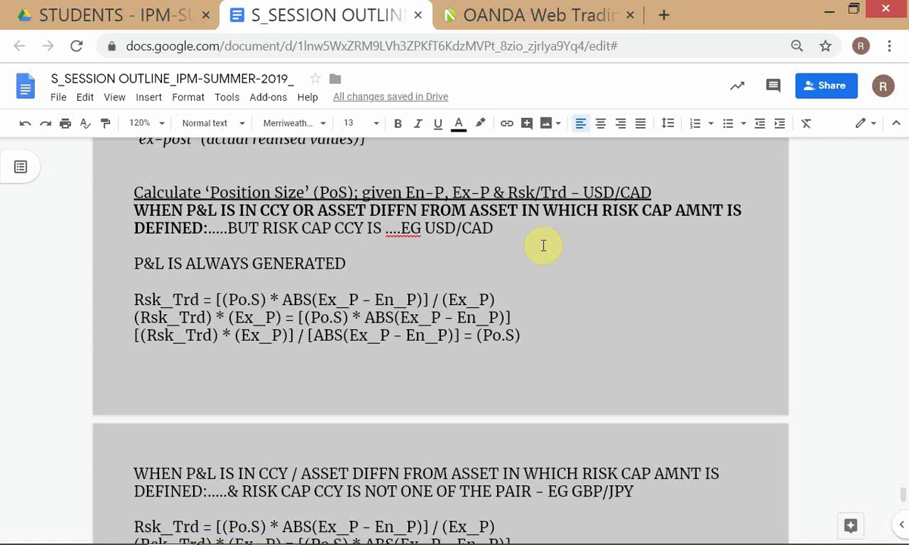
{"action": "type", "text": "IN "}
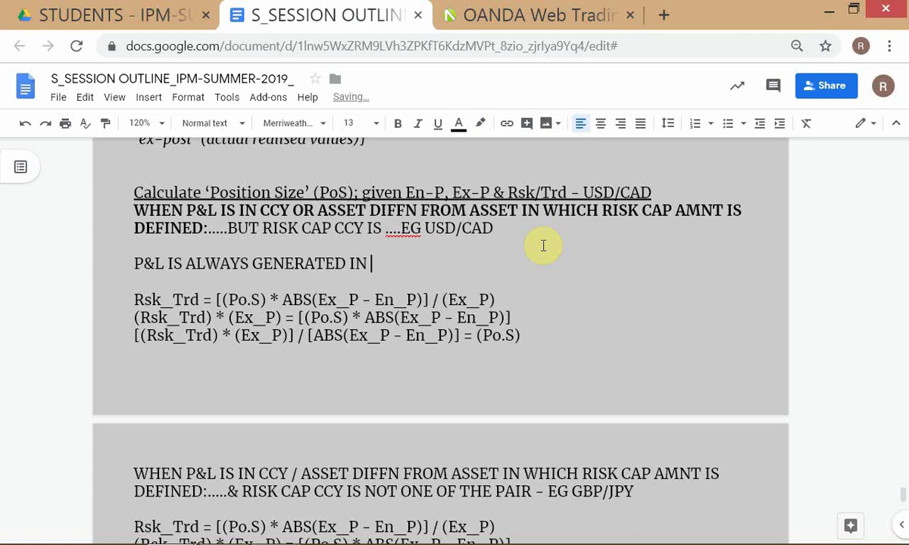
{"action": "type", "text": "TERMS"}
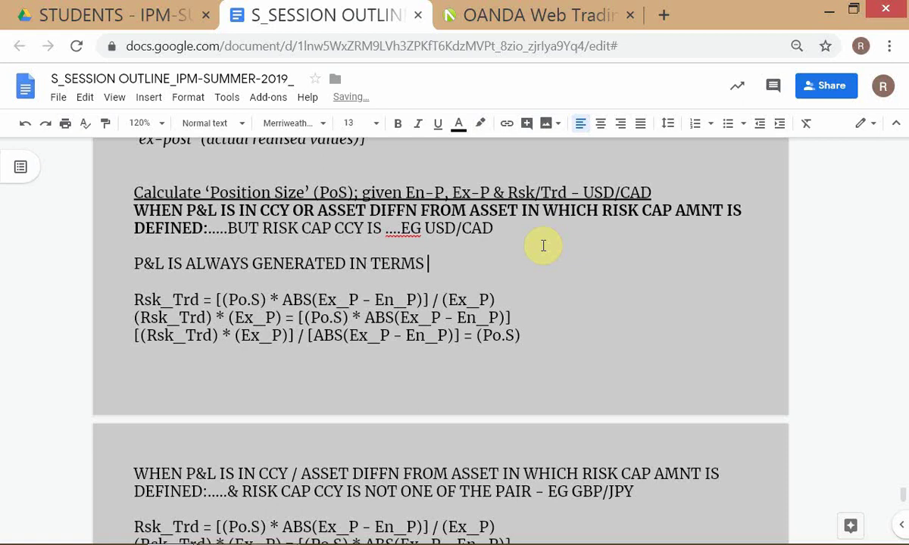
{"action": "type", "text": "ASSET"}
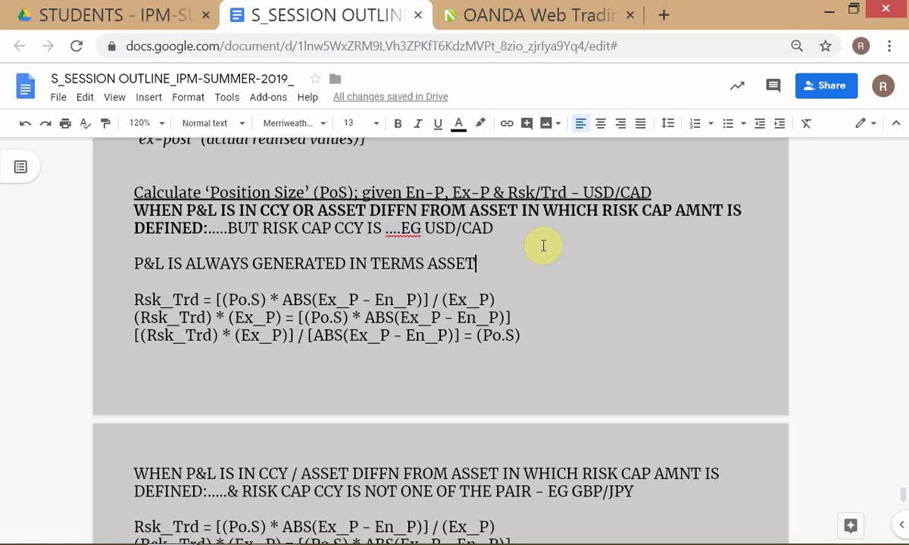
Step: Insert THE before TERMS in the new P&L line and put TERMS ASSET in double quotation marks
{"action": "key", "text": "ctrl+Left"}
{"action": "key", "text": "ctrl+Left"}
{"action": "type", "text": "THE "}
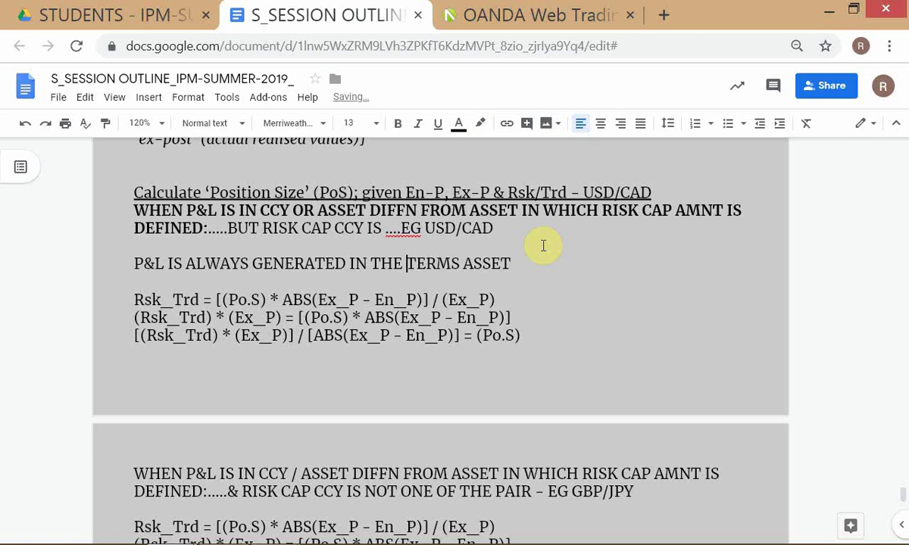
{"action": "type", "text": "\""}
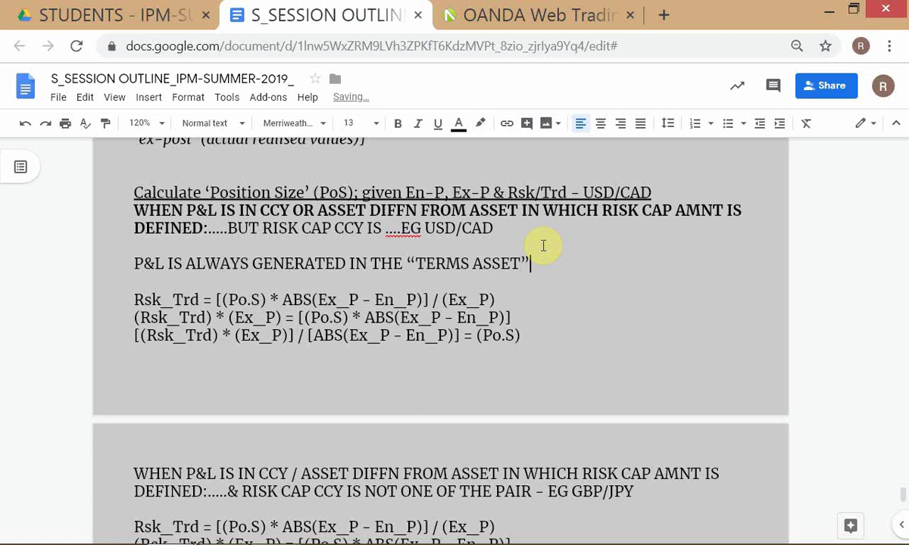
{"action": "key", "text": "Right"}
{"action": "key", "text": "Right"}
Step: Italicize and underline the whole line P&L IS ALWAYS GENERATED IN THE "TERMS ASSET"
{"action": "key", "text": "Up"}
{"action": "key", "text": "Up"}
{"action": "key", "text": "shift+Down"}
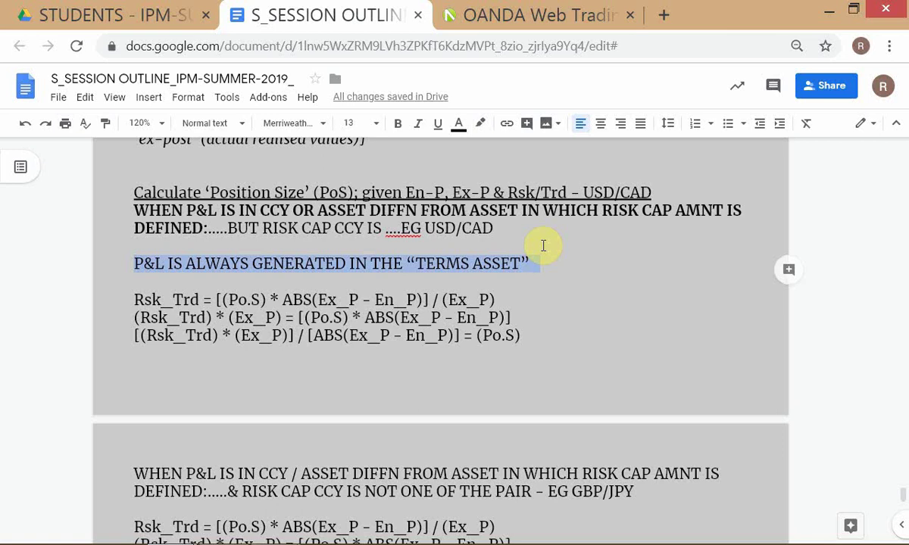
{"action": "key", "text": "ctrl+i"}
{"action": "key", "text": "ctrl+u"}
{"action": "key", "text": "Right"}
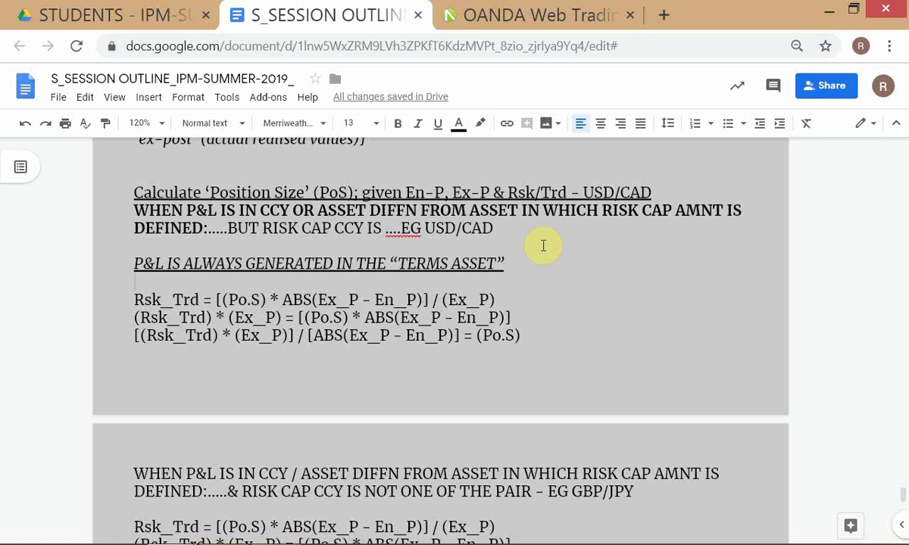
Step: Switch to the OANDA fxTrade Practice window and locate USD/CAD in the favorites rate list
{"action": "key", "text": "alt+Tab"}
{"action": "key", "text": "alt+Tab"}
{"action": "key", "text": "alt+Tab"}
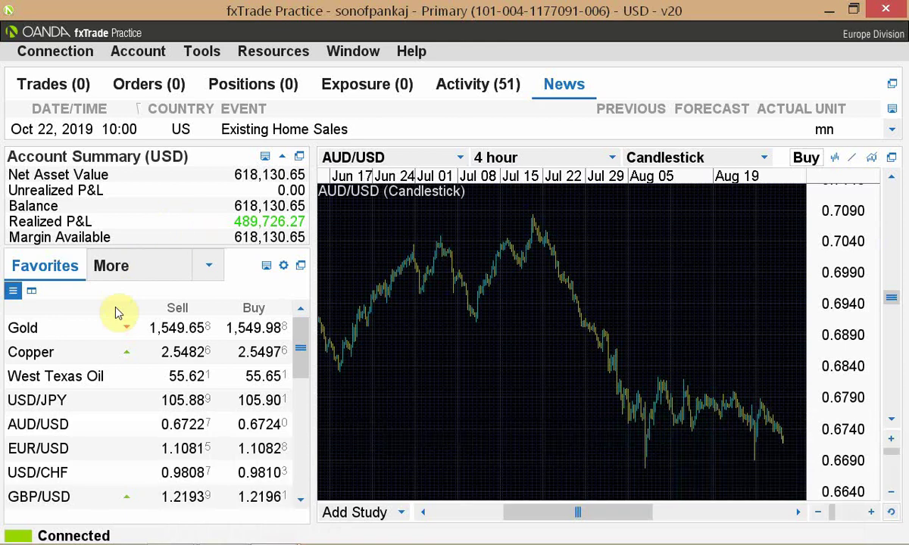
{"action": "key", "text": "alt+Tab"}
{"action": "key", "text": "alt+Tab"}
{"action": "key", "text": "alt+Tab"}
{"action": "key", "text": "alt+Tab"}
{"action": "key", "text": "alt+Tab"}
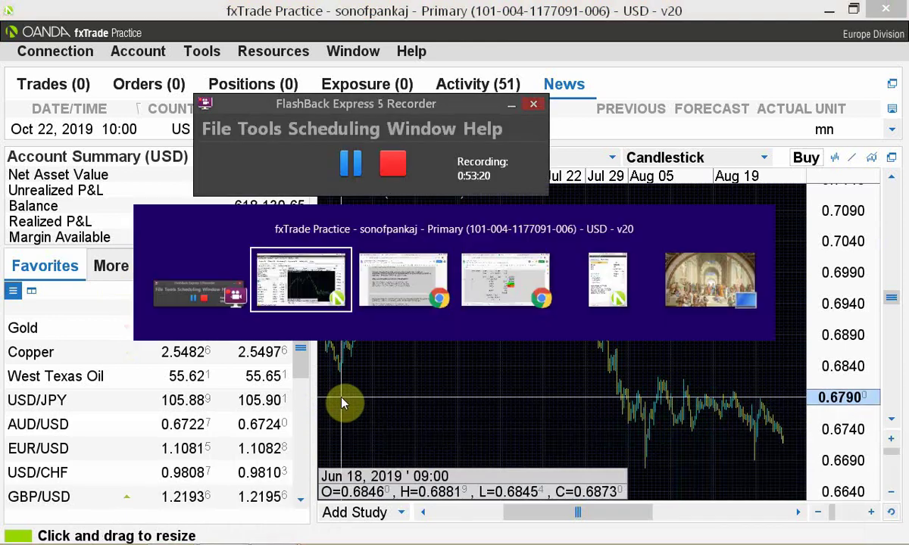
{"action": "key", "text": "alt+Tab"}
{"action": "key", "text": "alt+Tab"}
{"action": "key", "text": "alt+Tab"}
{"action": "left_click", "coordinate": [366, 7]}
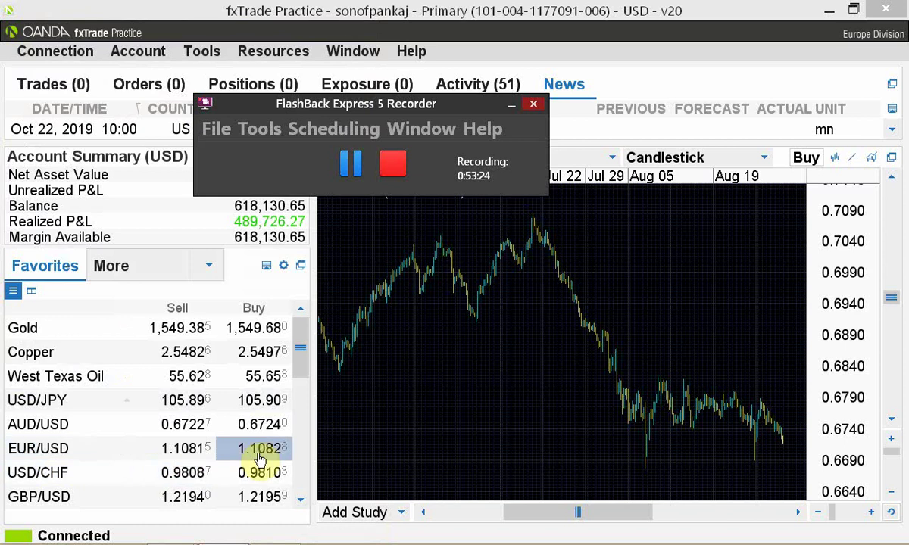
{"action": "left_click", "coordinate": [303, 454]}
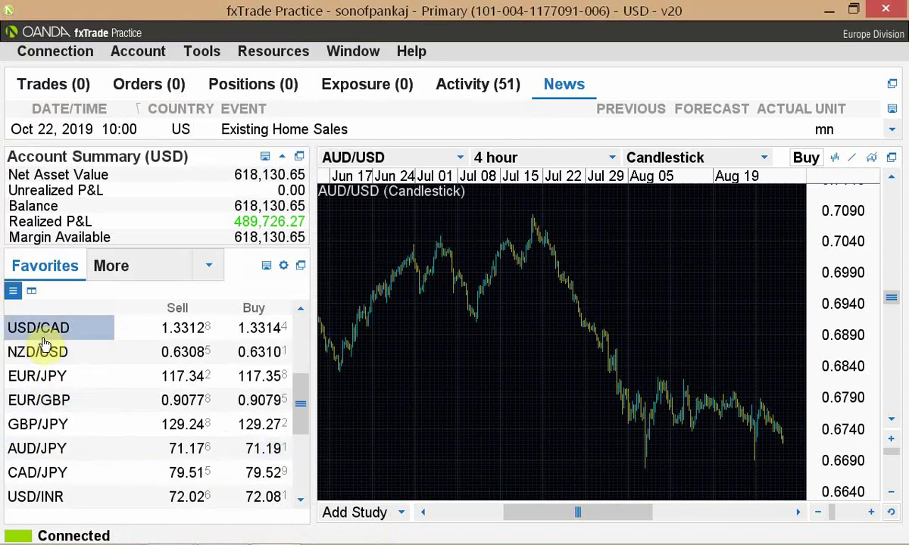
{"action": "left_click", "coordinate": [247, 337]}
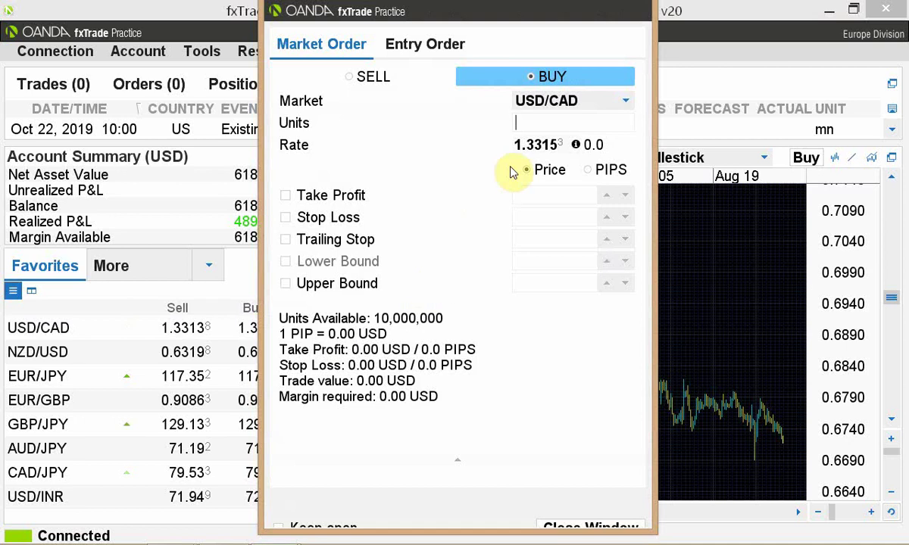
{"action": "type", "text": "100"}
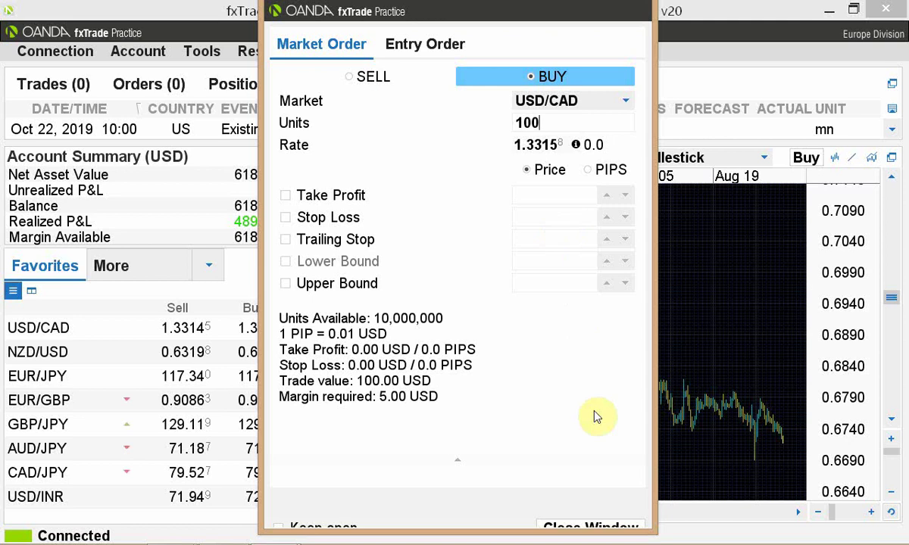
{"action": "left_click", "coordinate": [580, 529]}
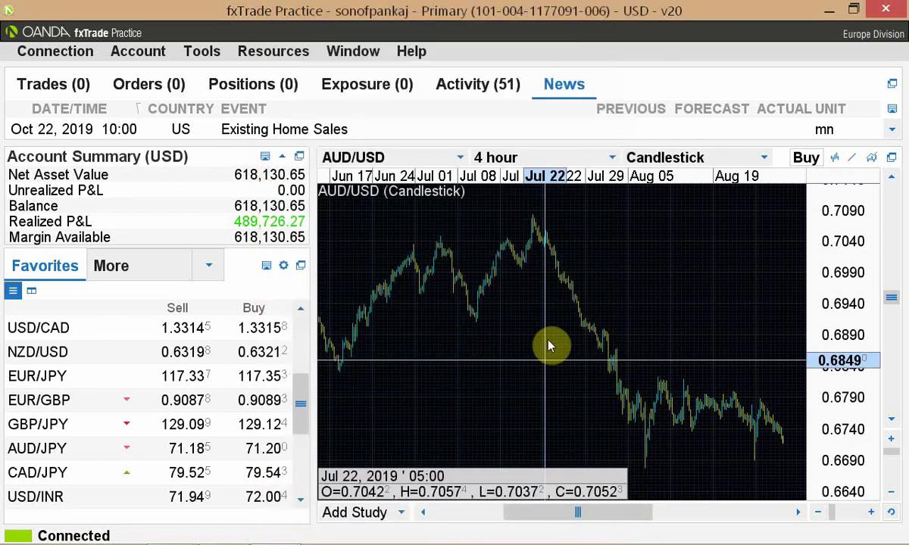
Step: Switch the price chart to the USD/CAD pair
{"action": "left_click", "coordinate": [460, 157]}
{"action": "left_click", "coordinate": [339, 306]}
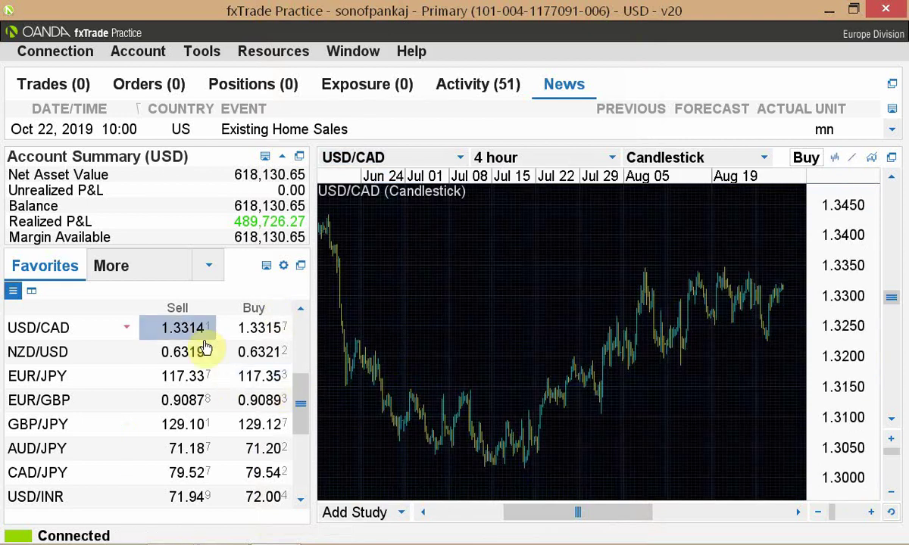
Step: Preview a USD/CAD buy market order of 100 units with a stop loss at 1.30, and close it without submitting
{"action": "left_click", "coordinate": [253, 332]}
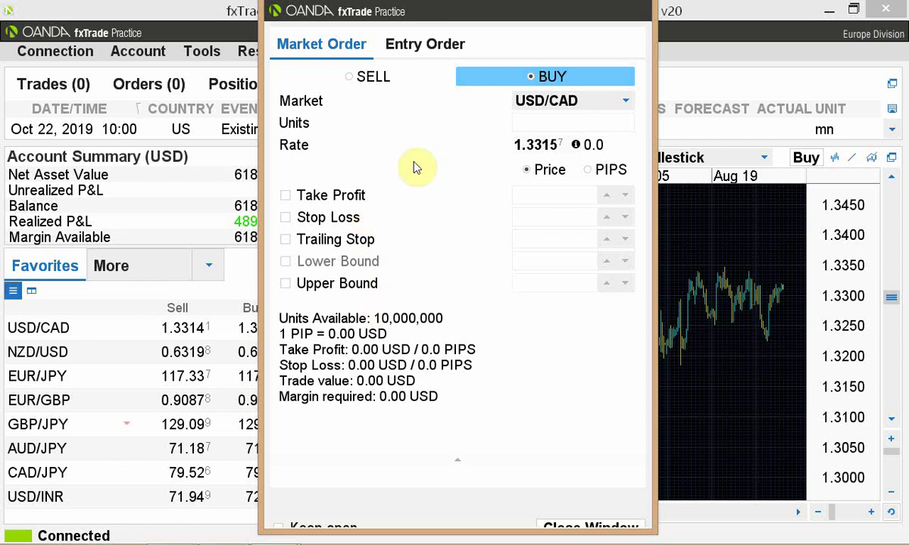
{"action": "type", "text": "100"}
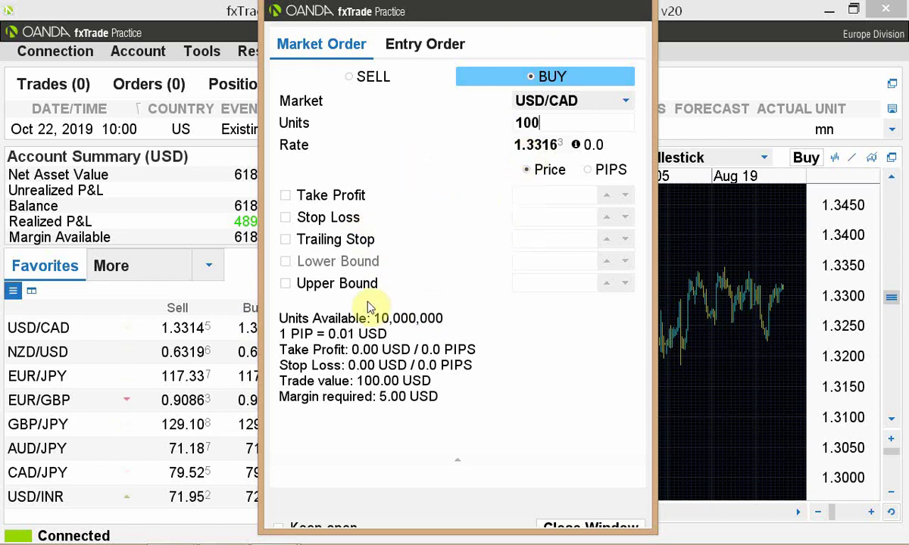
{"action": "left_click", "coordinate": [287, 219]}
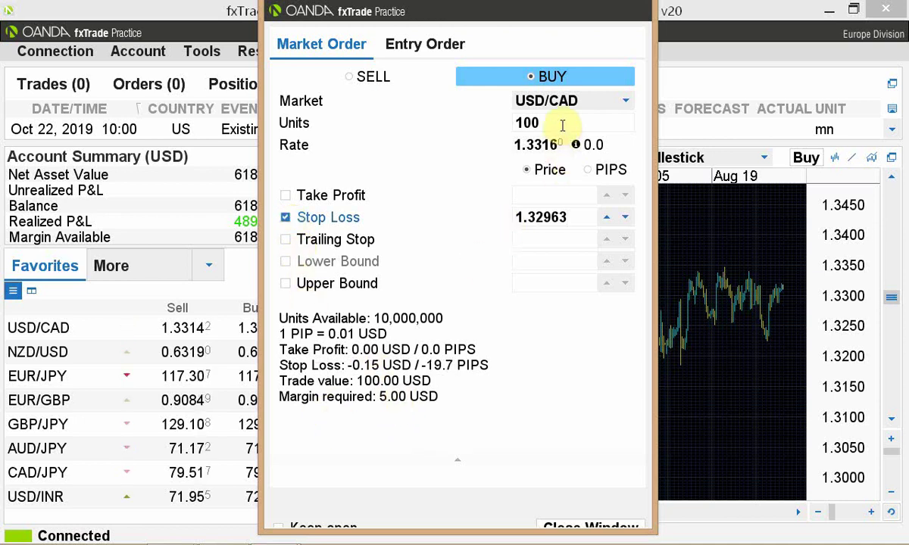
{"action": "left_click_drag", "start_coordinate": [566, 217], "coordinate": [533, 219]}
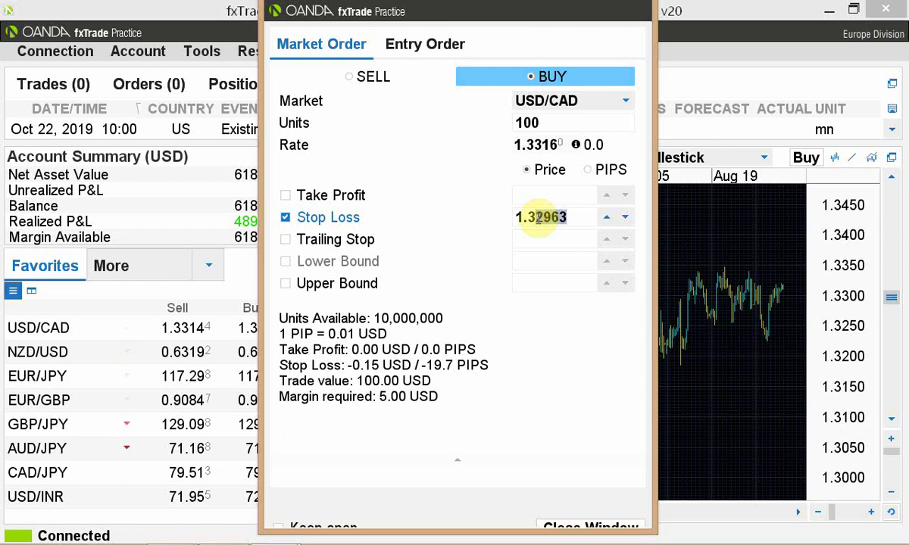
{"action": "type", "text": "0"}
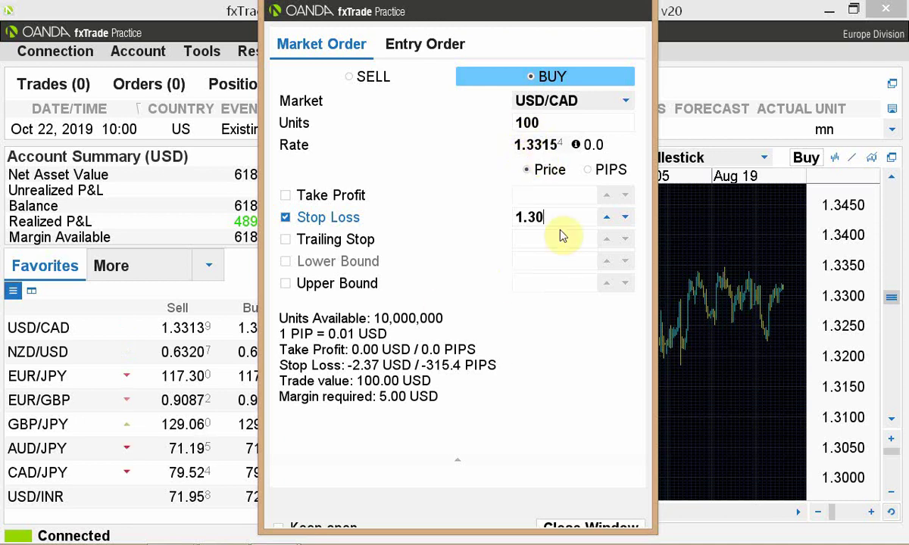
{"action": "left_click", "coordinate": [582, 530]}
Step: Switch to the IPM - JUL'19_CALC spreadsheet in Google Sheets
{"action": "key", "text": "alt+Tab"}
{"action": "key", "text": "Tab"}
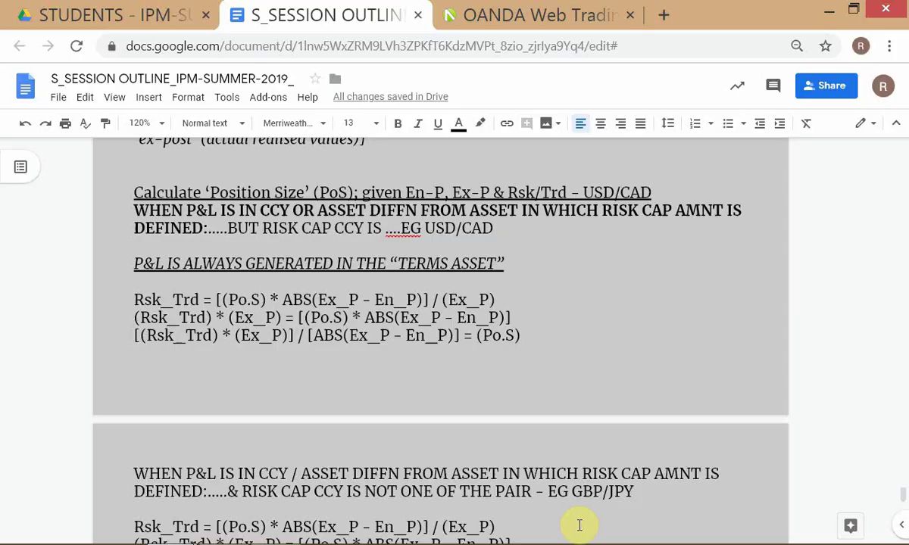
{"action": "key", "text": "alt+Tab"}
{"action": "key", "text": "alt+Tab"}
{"action": "key", "text": "alt+Tab"}
{"action": "key", "text": "alt+Tab"}
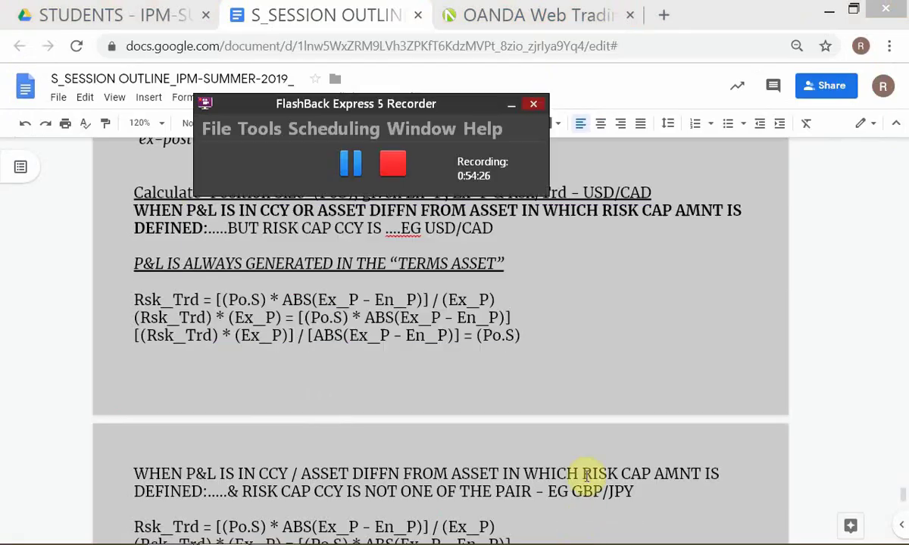
{"action": "key", "text": "alt+Tab"}
{"action": "key", "text": "Tab"}
{"action": "key", "text": "Tab"}
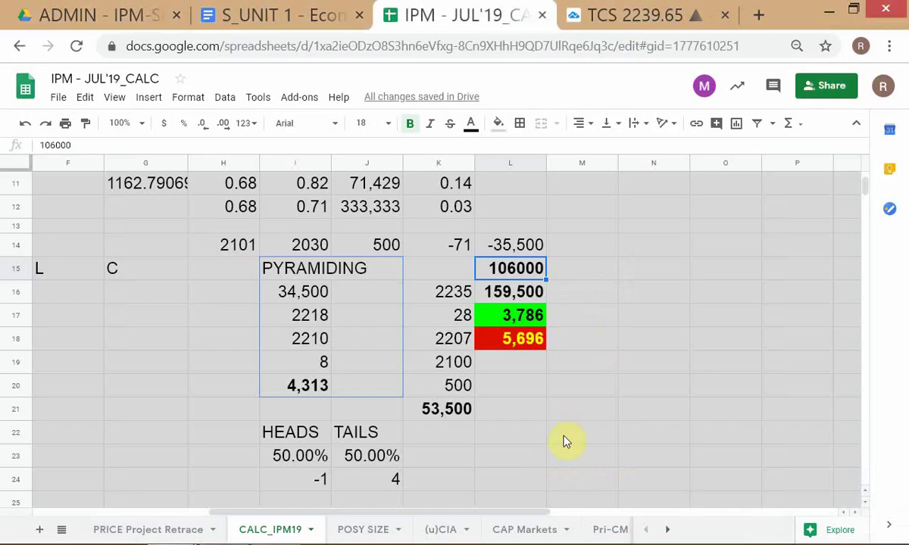
Step: Enter the exit price 1.3 in cell M21 and the entry price 1.3315 in cell M22
{"action": "left_click", "coordinate": [616, 409]}
{"action": "type", "text": "1.2"}
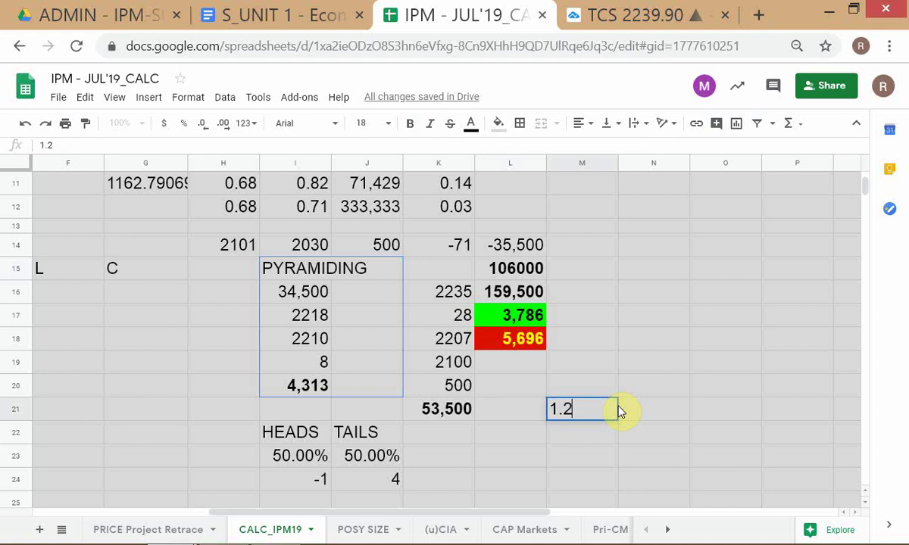
{"action": "key", "text": "Return"}
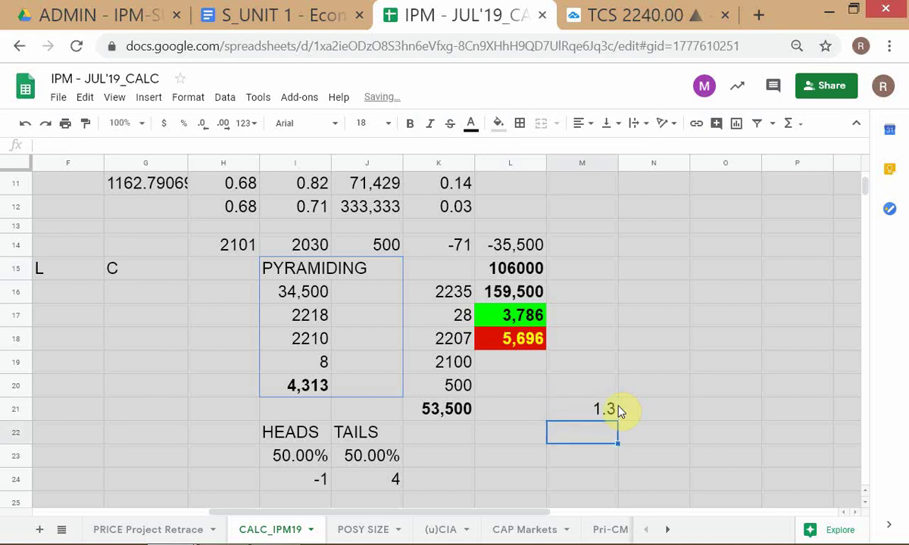
{"action": "type", "text": "1.331"}
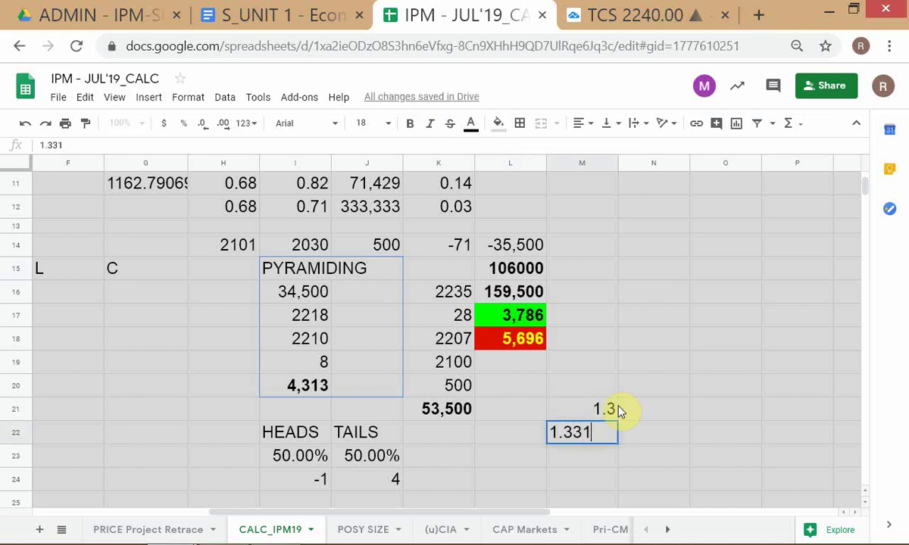
{"action": "type", "text": "5"}
{"action": "key", "text": "Return"}
{"action": "left_click", "coordinate": [619, 410]}
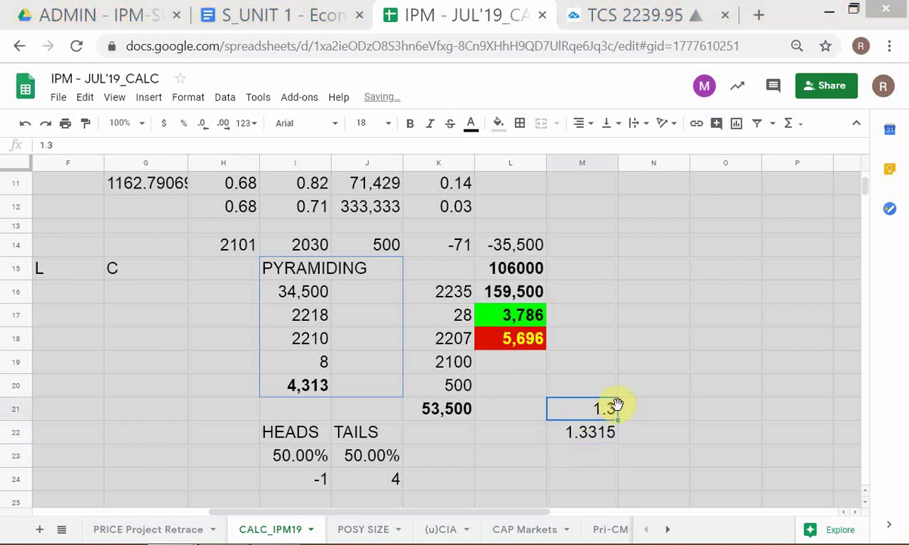
Step: Glance at the USD/CAD chart in fxTrade Practice, and enter 100 as the position size in cell M23 of the spreadsheet
{"action": "key", "text": "alt+Tab"}
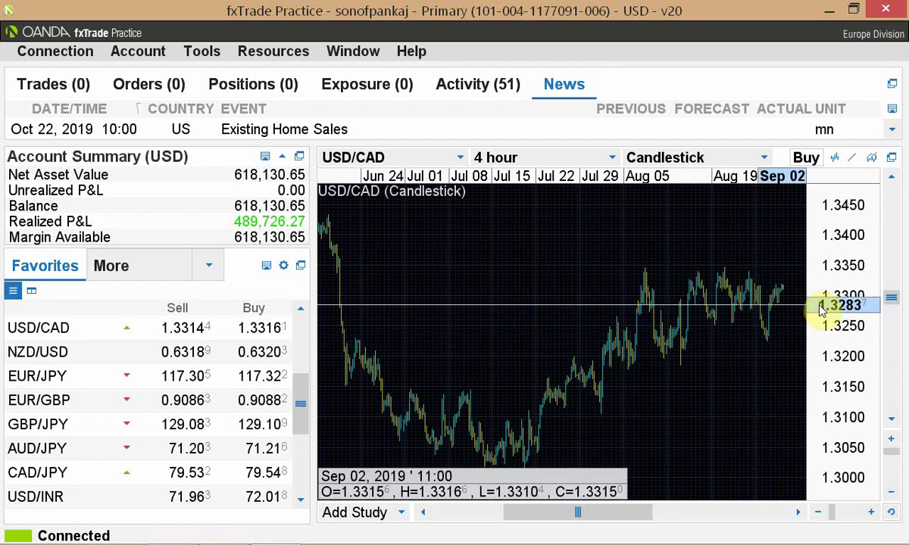
{"action": "key", "text": "alt+Tab"}
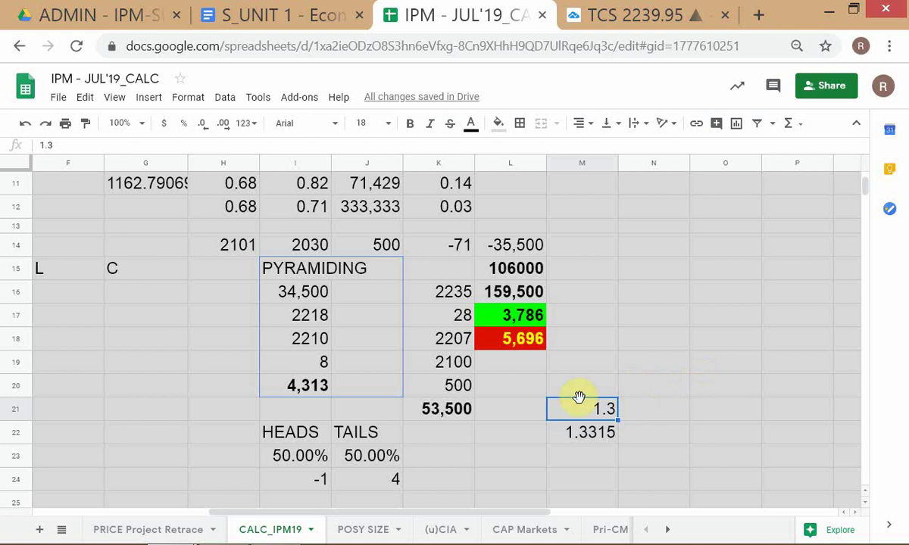
{"action": "left_click", "coordinate": [576, 457]}
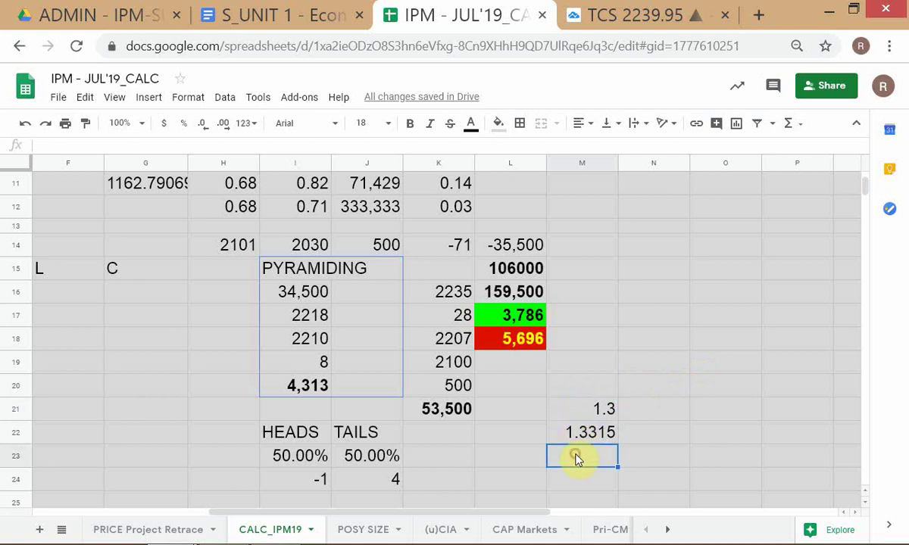
{"action": "type", "text": "100"}
{"action": "key", "text": "Return"}
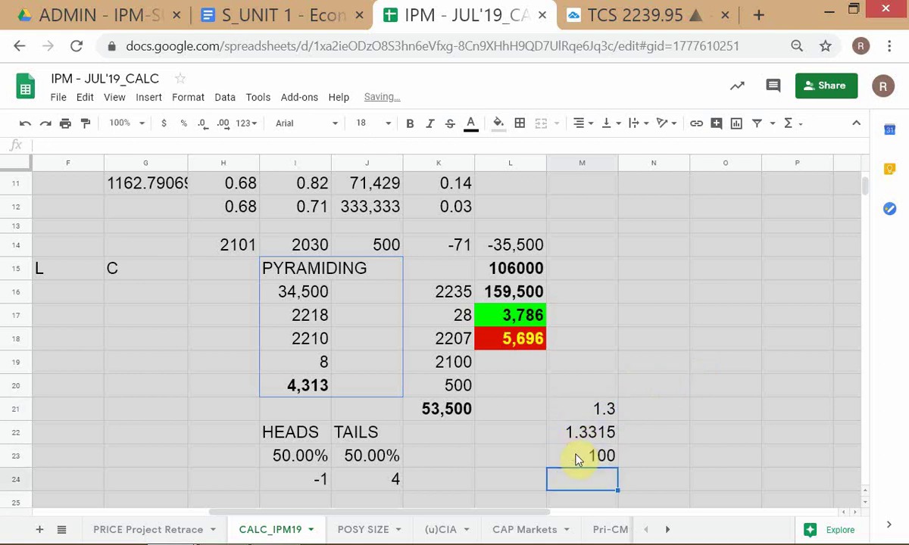
Step: Calculate the trade's loss in cell N23 with the formula =M23*(M21-M22)
{"action": "key", "text": "Up"}
{"action": "key", "text": "Right"}
{"action": "type", "text": "="}
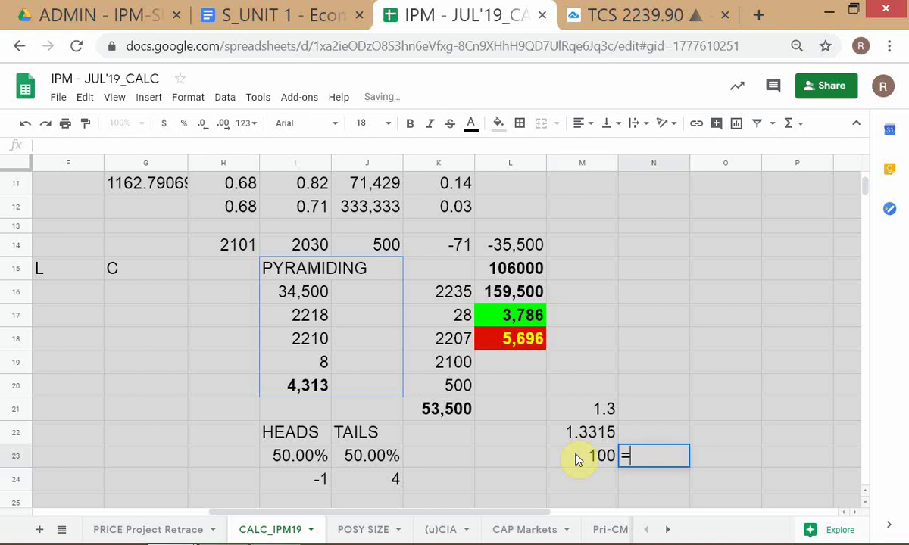
{"action": "left_click", "coordinate": [575, 458]}
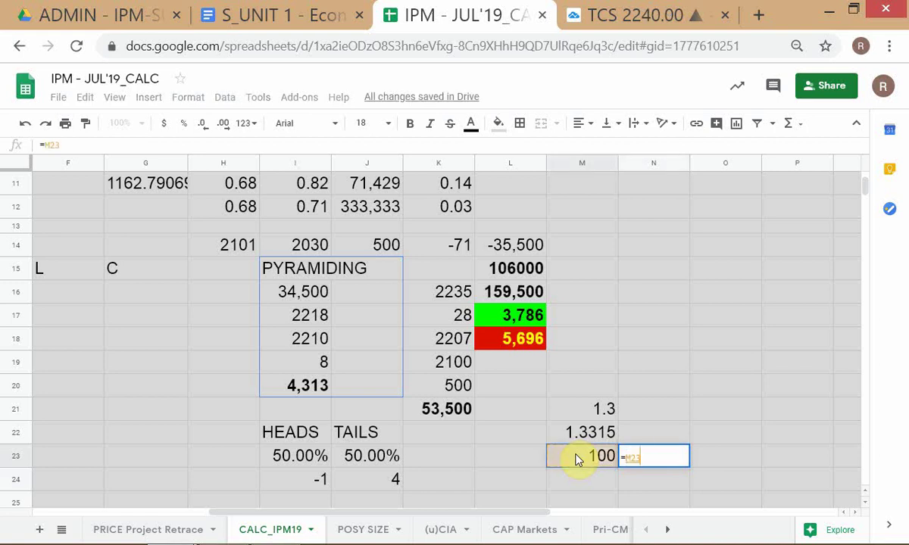
{"action": "type", "text": "*"}
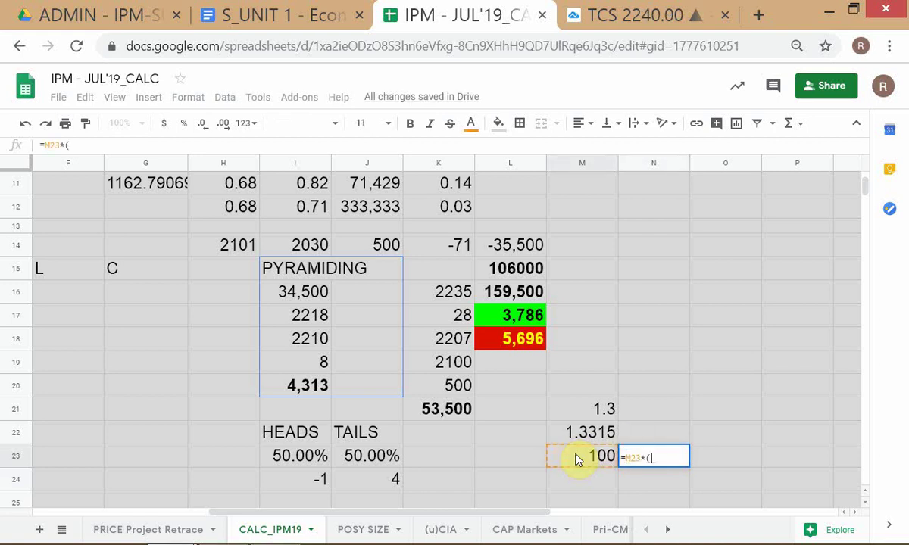
{"action": "type", "text": "(N21"}
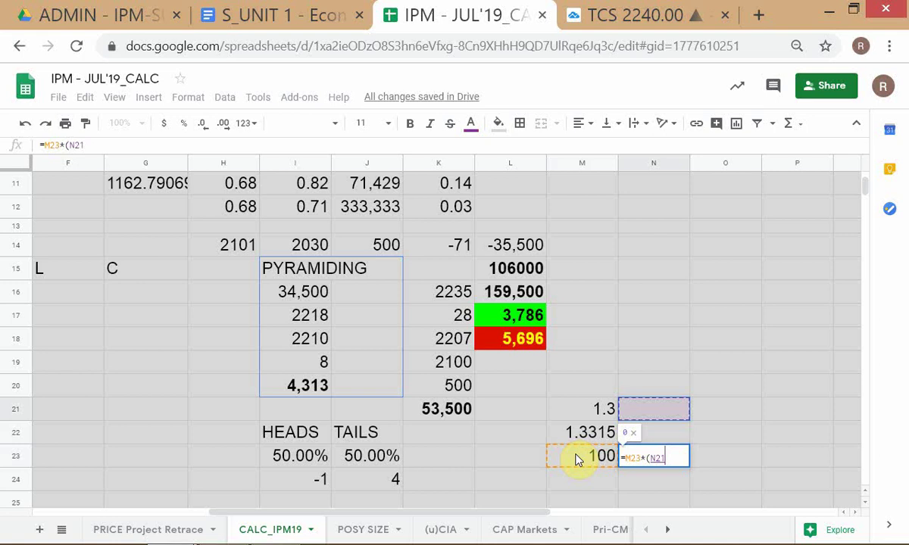
{"action": "key", "text": "Left"}
{"action": "type", "text": "-"}
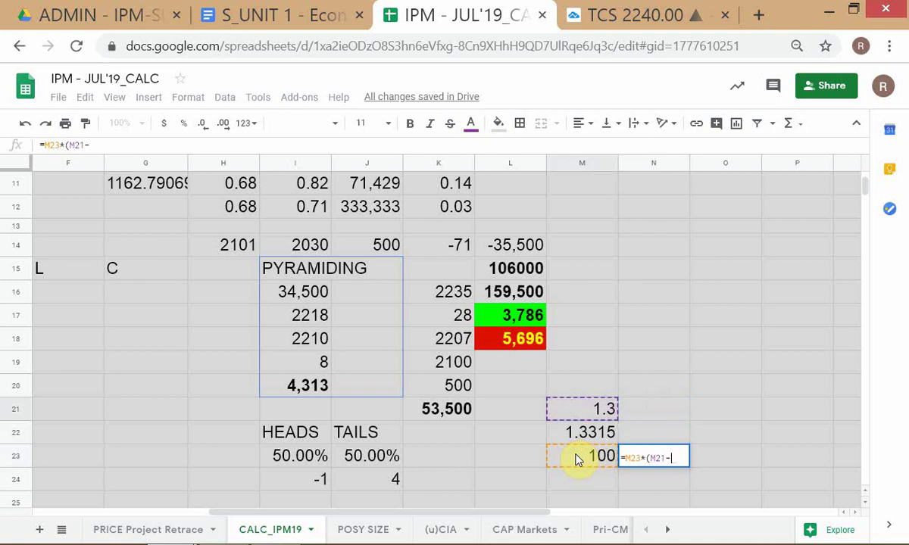
{"action": "key", "text": "Left"}
{"action": "key", "text": "Up"}
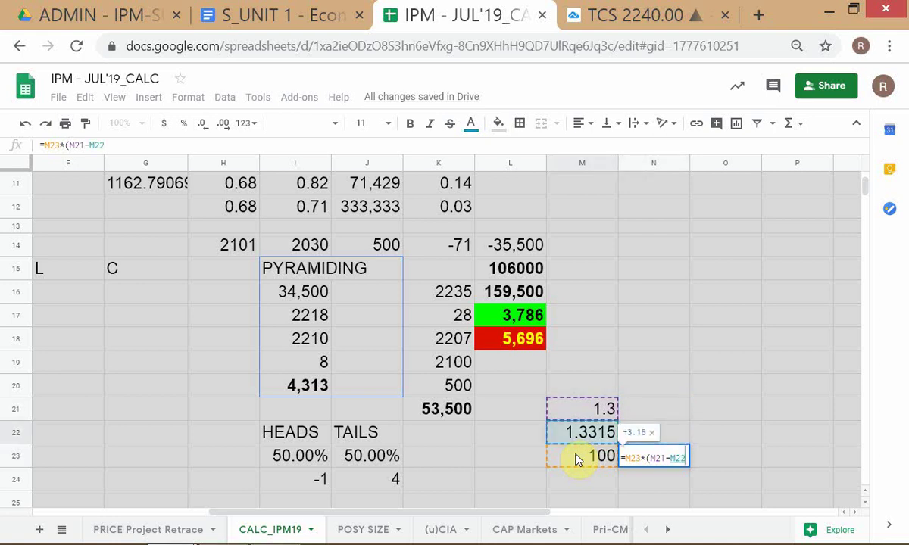
{"action": "key", "text": "Return"}
{"action": "key", "text": "Up"}
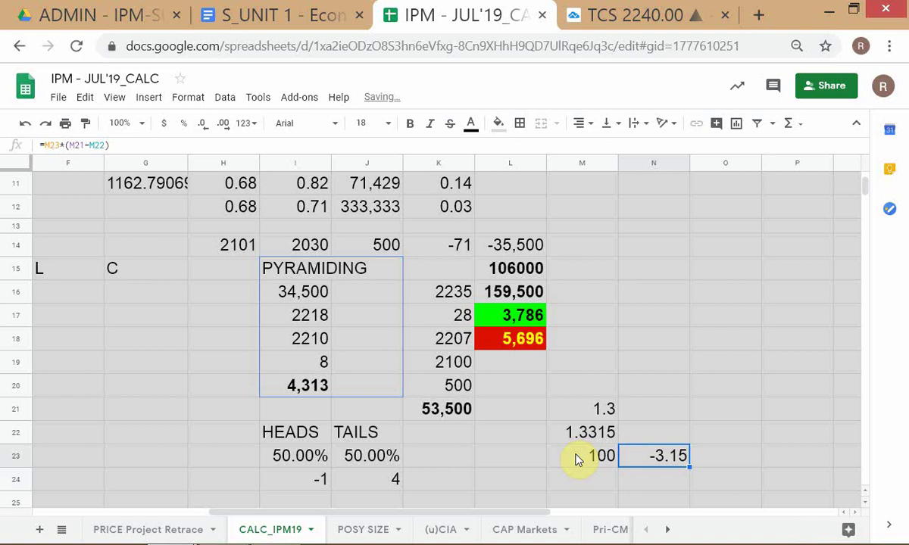
Step: Review the cell references used by the formula in N23 without changing it
{"action": "key", "text": "F2"}
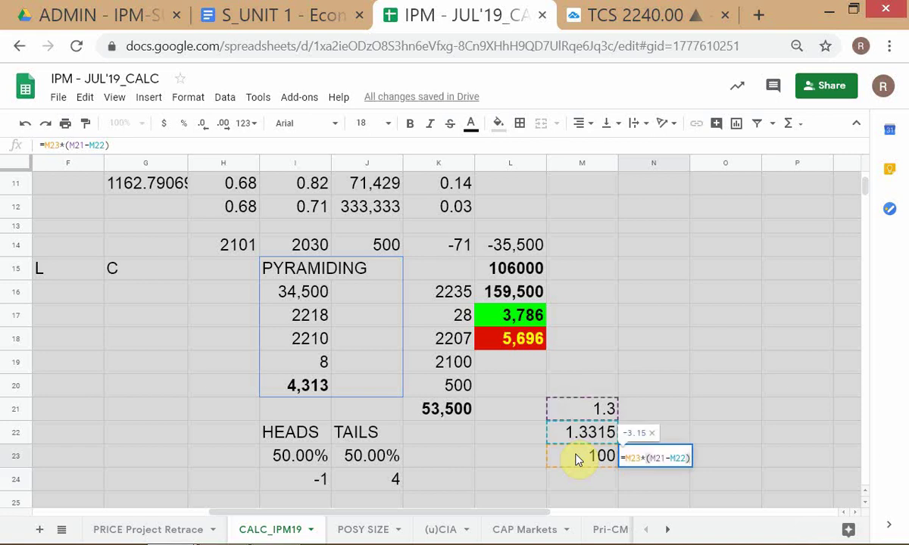
{"action": "key", "text": "Return"}
{"action": "key", "text": "Up"}
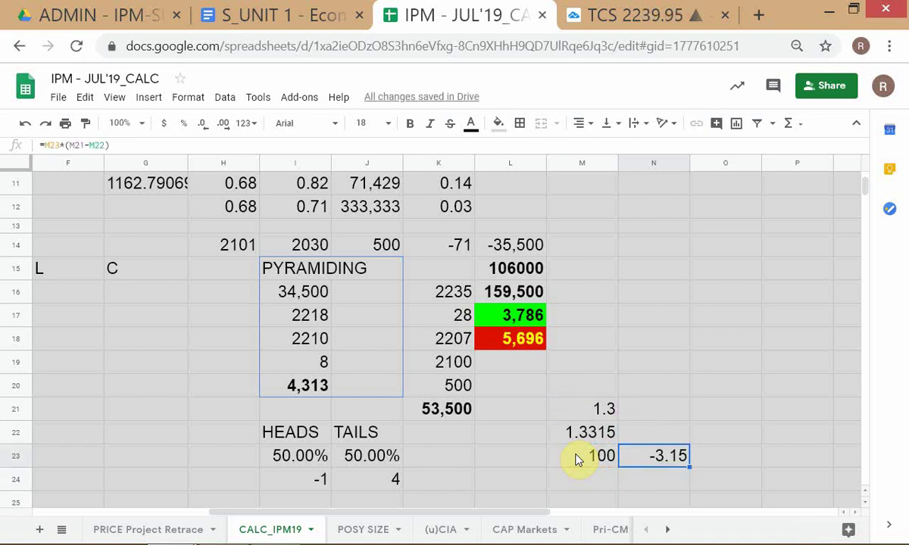
{"action": "scroll", "coordinate": [753, 379], "scroll_direction": "down", "scroll_amount": 1}
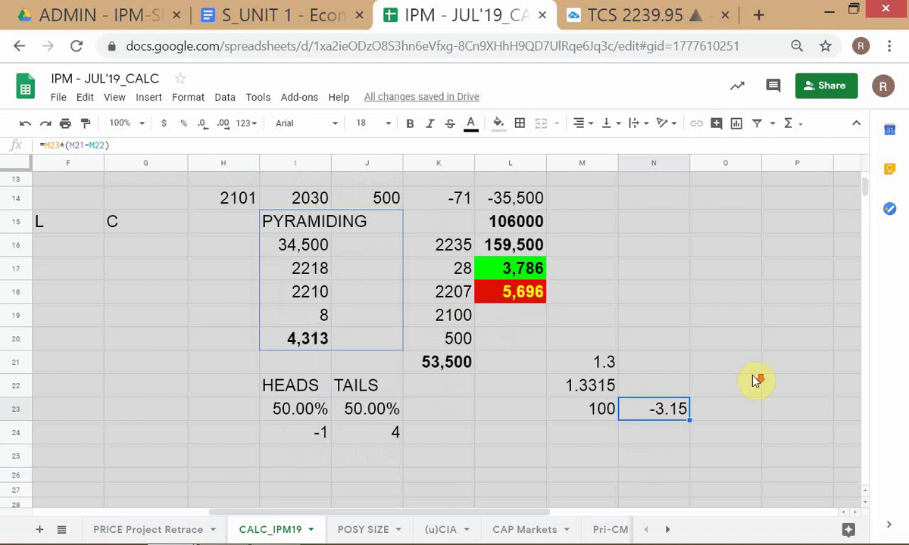
Step: Switch to fxTrade Practice and bring up a market buy order window for USD/CAD
{"action": "key", "text": "alt+Tab"}
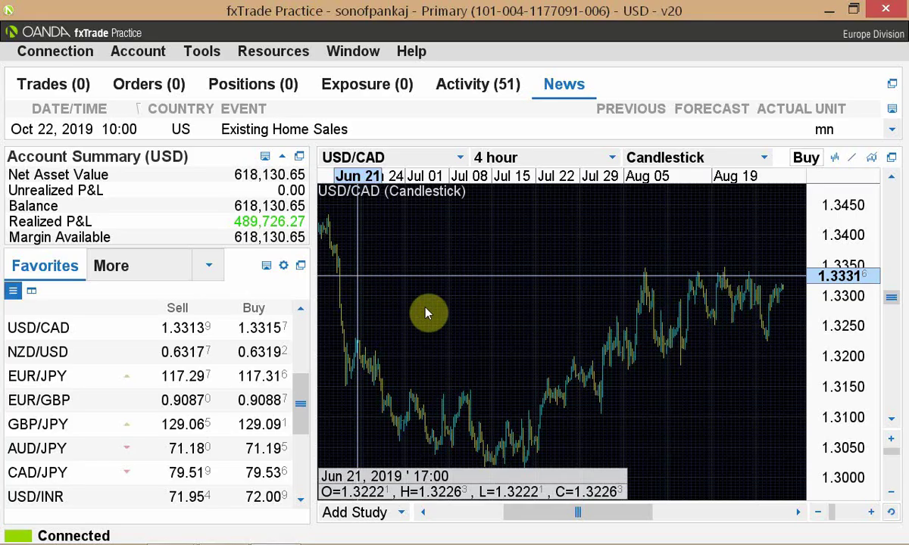
{"action": "double_click", "coordinate": [258, 329]}
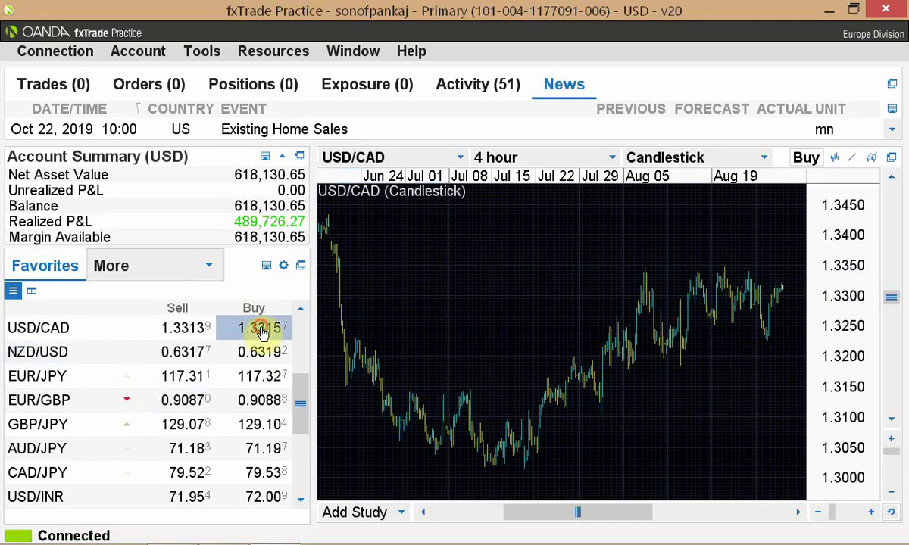
{"action": "key", "text": "Escape"}
{"action": "key", "text": "alt+Tab"}
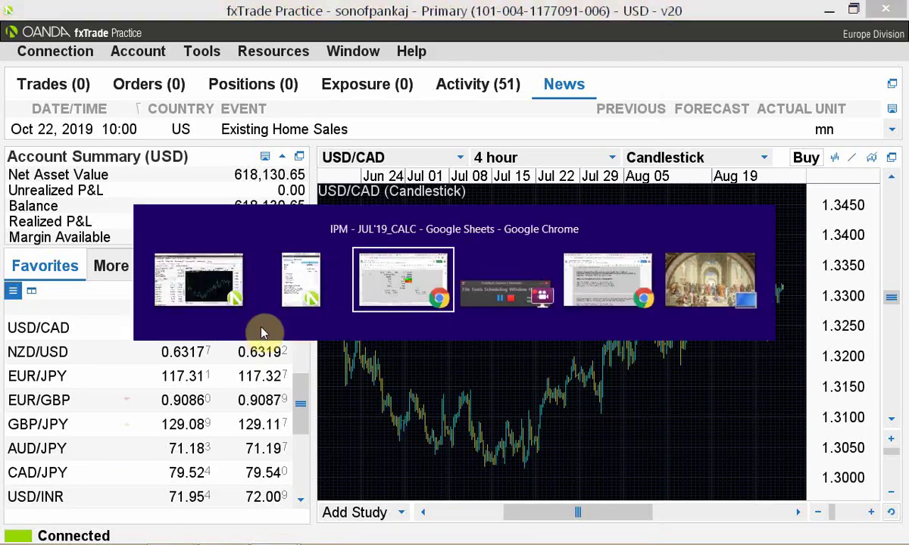
{"action": "key", "text": "alt+Tab"}
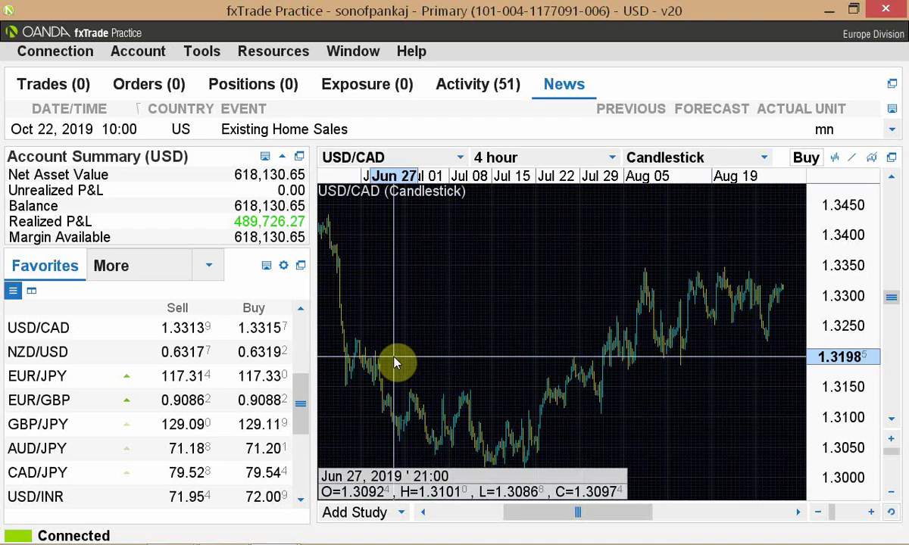
{"action": "key", "text": "alt+Tab"}
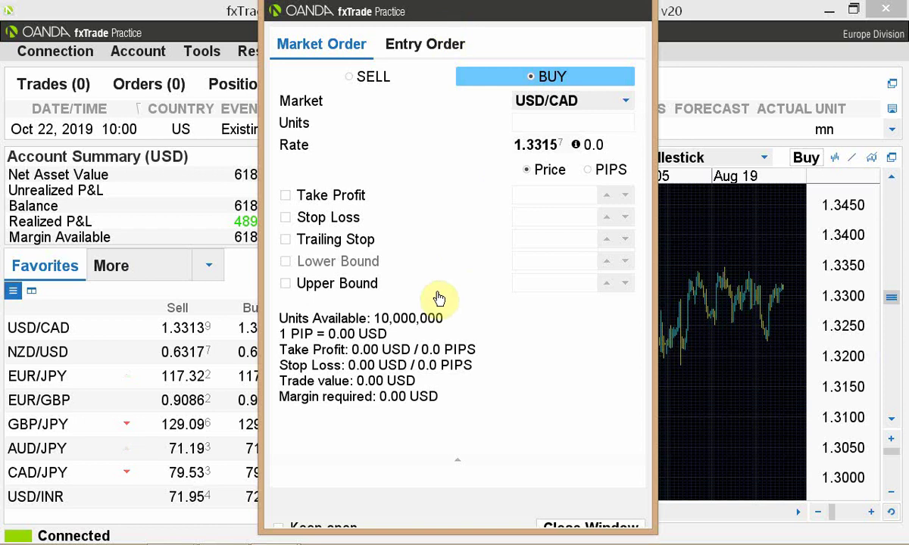
Step: Check the stop-loss amount for 100 units with a stop loss at 1.30, then close the order unsent and return to the spreadsheet
{"action": "left_click", "coordinate": [290, 219]}
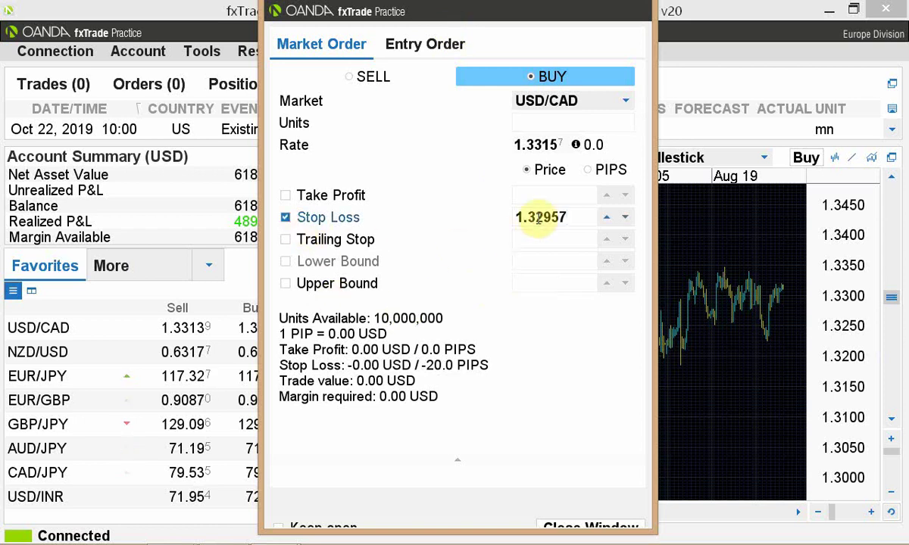
{"action": "left_click_drag", "start_coordinate": [566, 217], "coordinate": [537, 218]}
{"action": "type", "text": "0"}
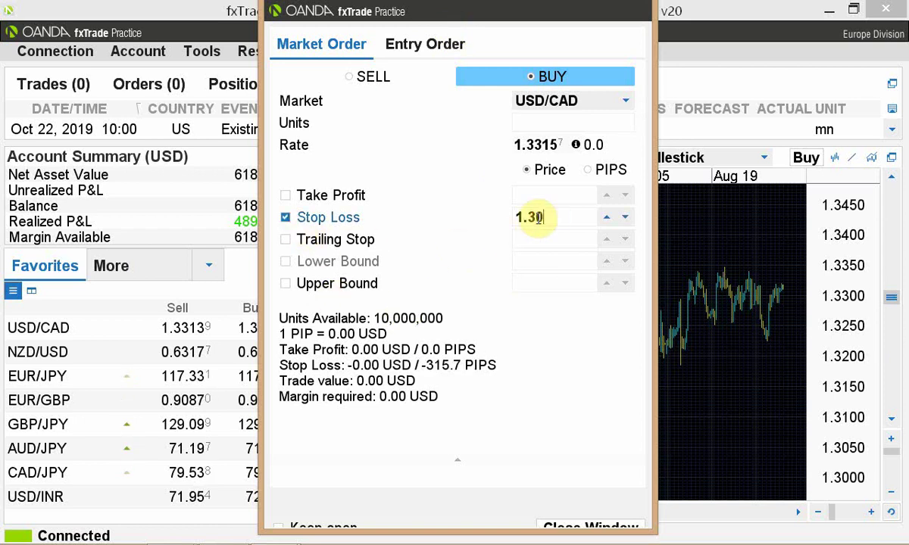
{"action": "left_click", "coordinate": [547, 122]}
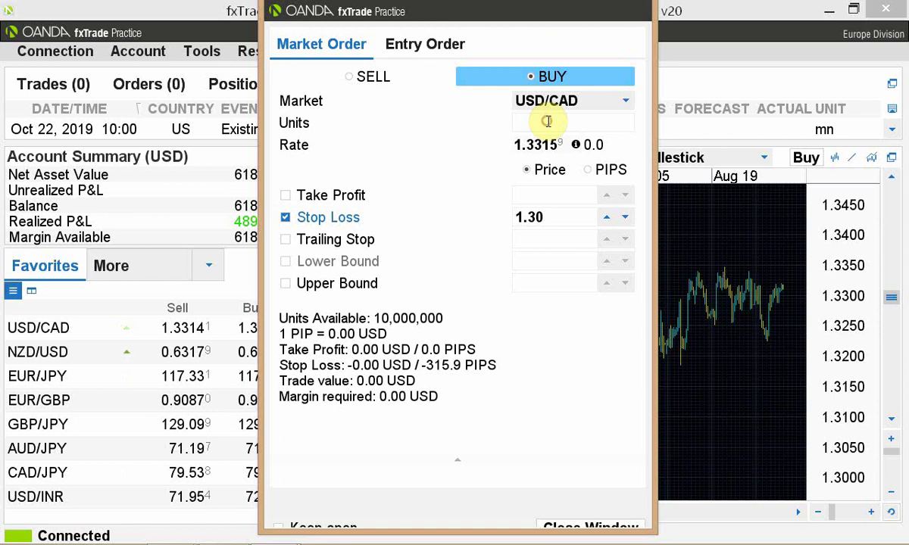
{"action": "type", "text": "100"}
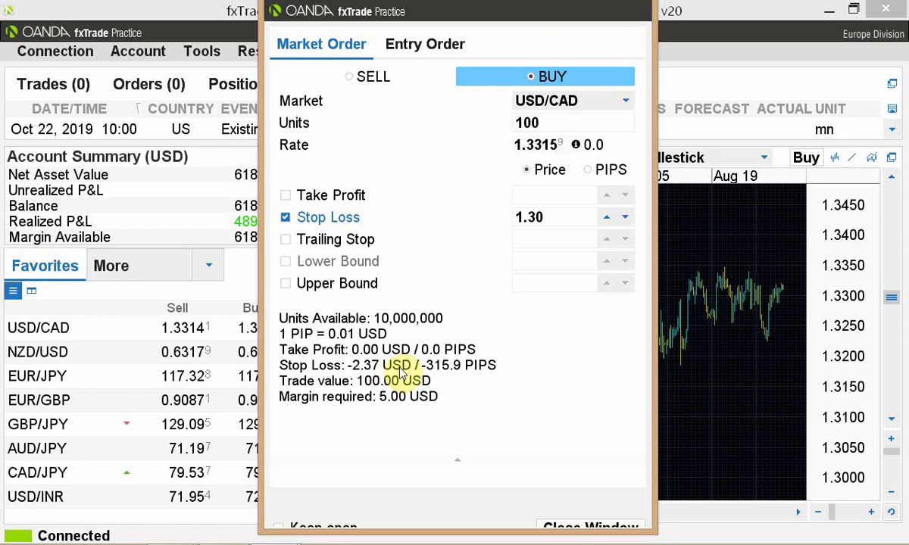
{"action": "key", "text": "Escape"}
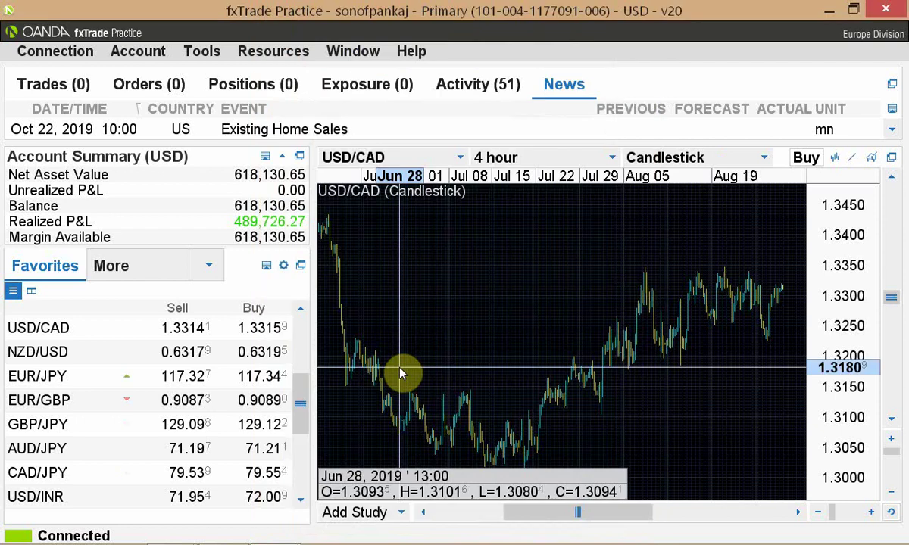
{"action": "key", "text": "alt+Tab"}
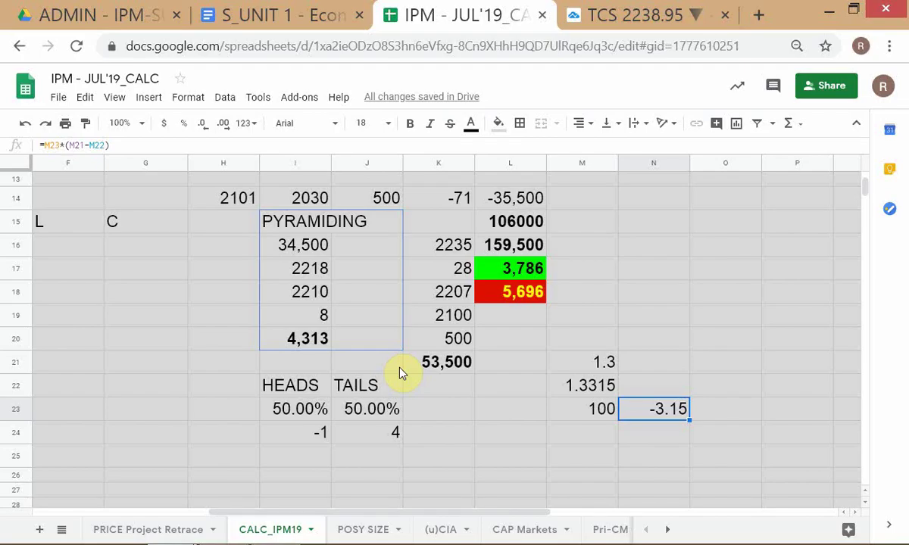
{"action": "left_click", "coordinate": [656, 437]}
{"action": "type", "text": "="}
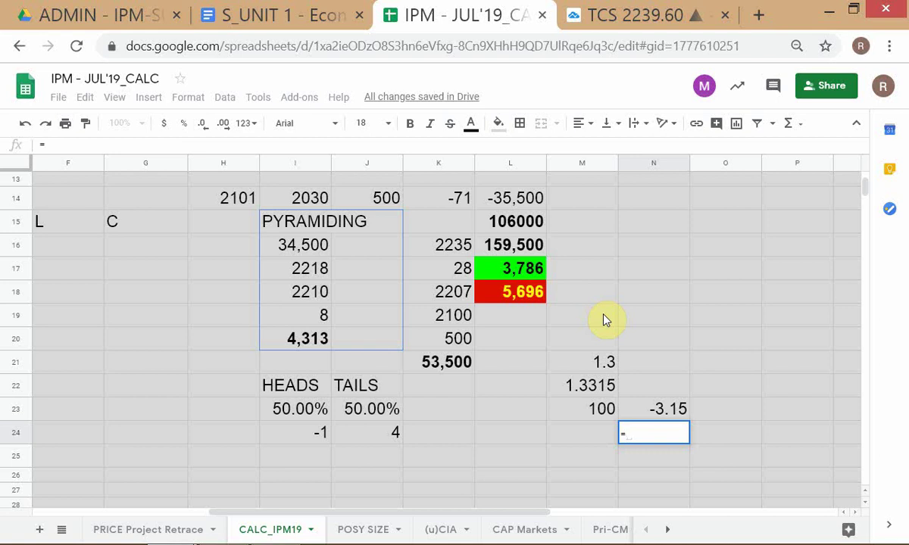
{"action": "key", "text": "Escape"}
{"action": "key", "text": "Up"}
{"action": "key", "text": "Up"}
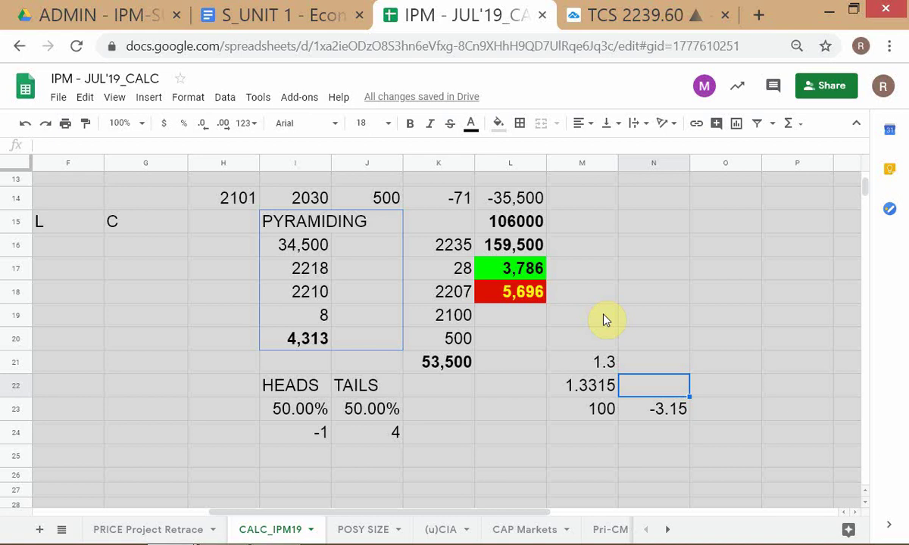
Step: Glance at the USD/CAD chart in fxTrade Practice and return to the spreadsheet
{"action": "key", "text": "alt+Tab"}
{"action": "key", "text": "alt+Tab"}
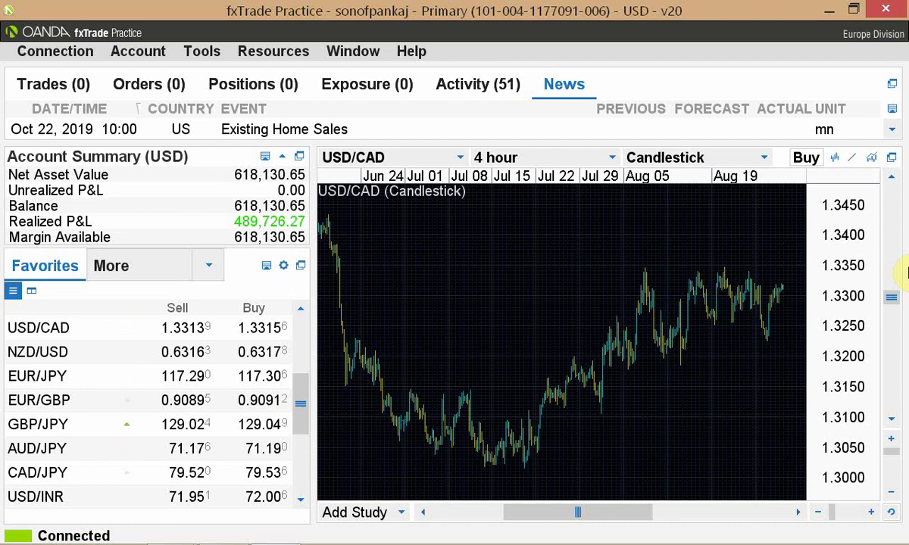
{"action": "key", "text": "alt+Tab"}
{"action": "key", "text": "alt+Tab"}
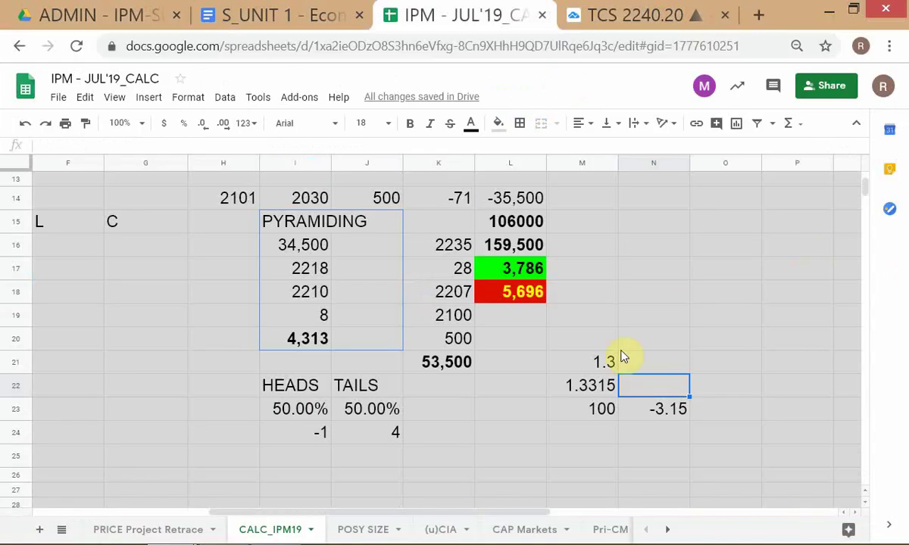
Step: Label the trade data LOONEY in cell M20 and widen column M slightly to fit the label
{"action": "left_click", "coordinate": [592, 361]}
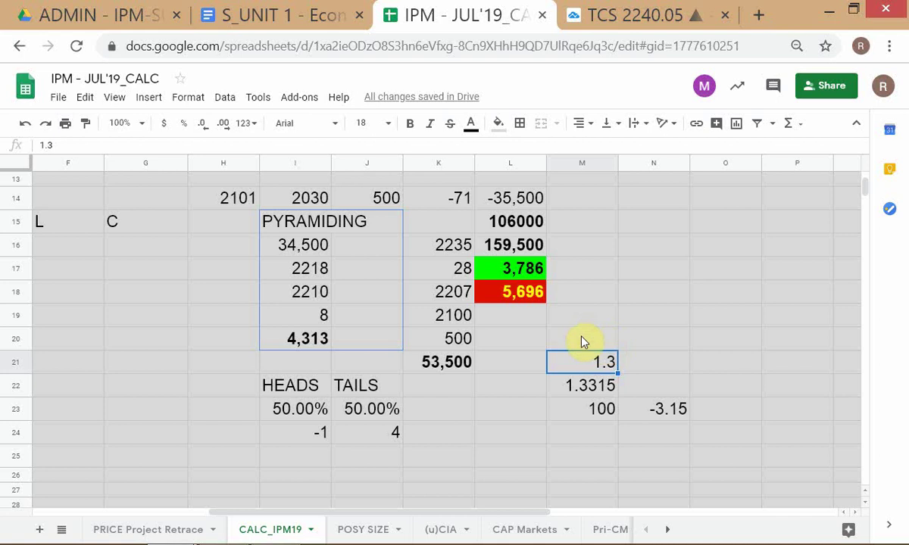
{"action": "left_click", "coordinate": [582, 344]}
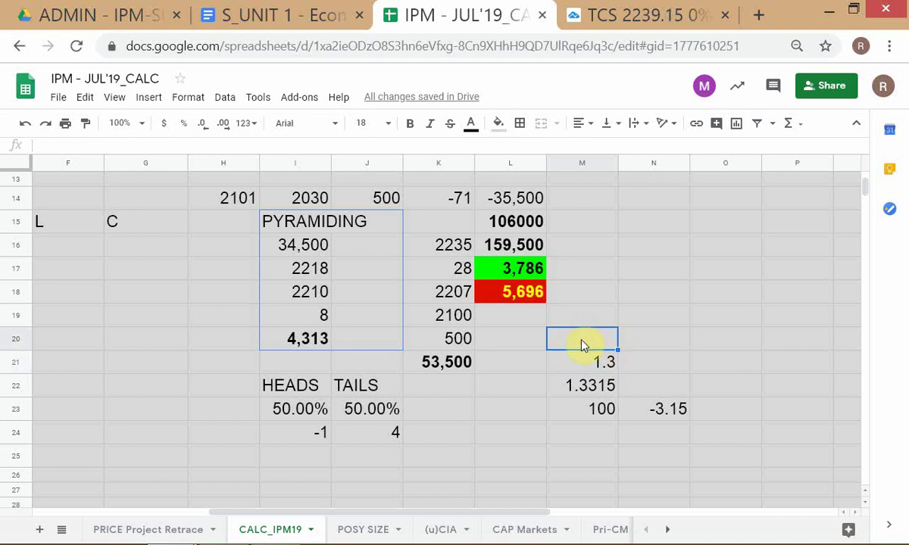
{"action": "type", "text": "LOONEY"}
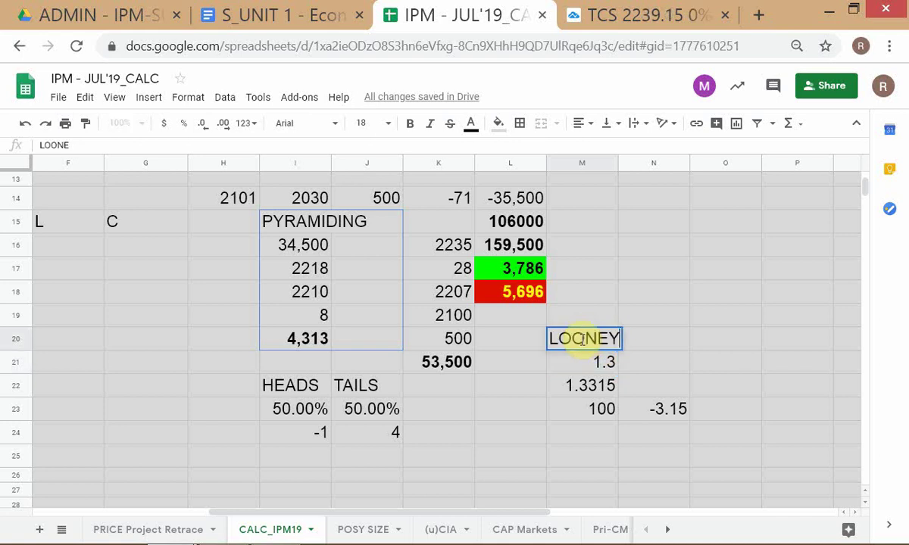
{"action": "key", "text": "Return"}
{"action": "left_click", "coordinate": [582, 345]}
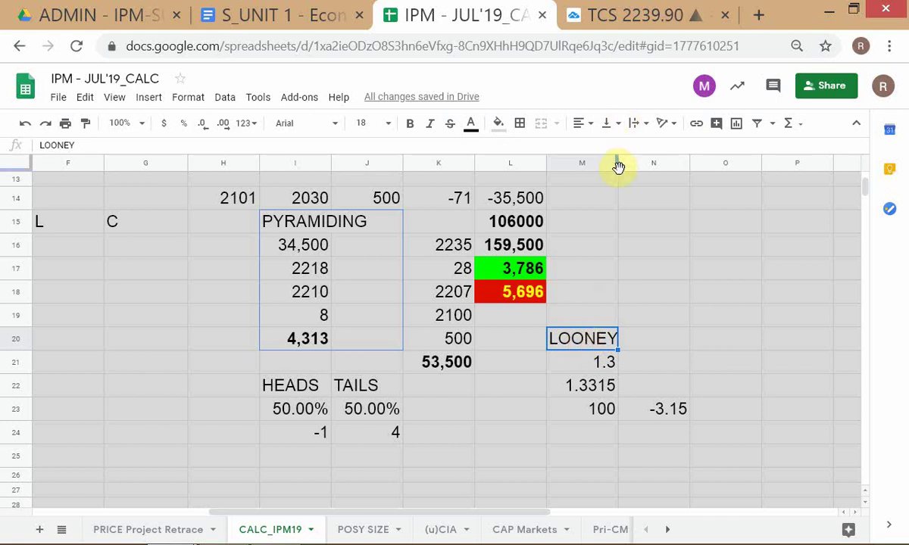
{"action": "left_click_drag", "start_coordinate": [617, 163], "coordinate": [619, 163]}
{"action": "left_click", "coordinate": [670, 386]}
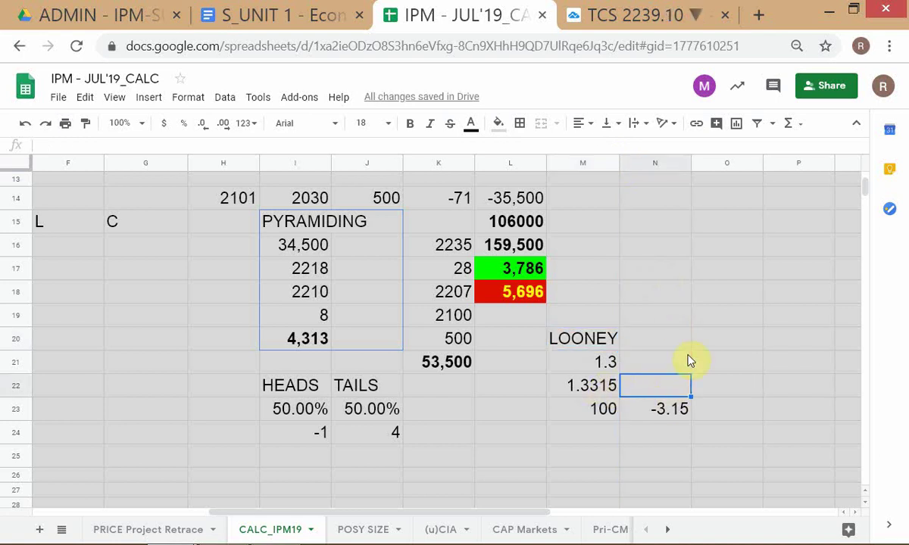
{"action": "left_click", "coordinate": [672, 453]}
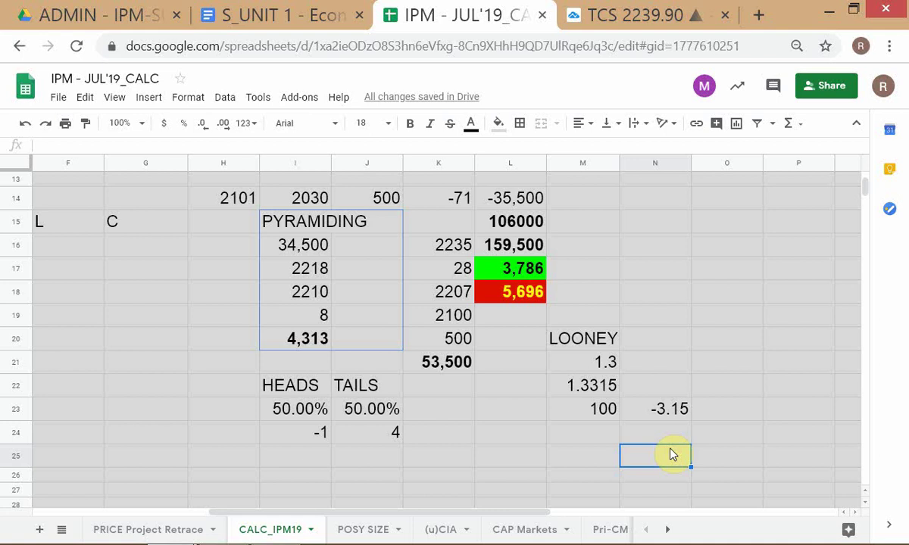
Step: Examine the USD/CAD chart in fxTrade Practice on the 15 min, 1 hour, 4 hour and 8 hour timeframes
{"action": "key", "text": "alt+Tab"}
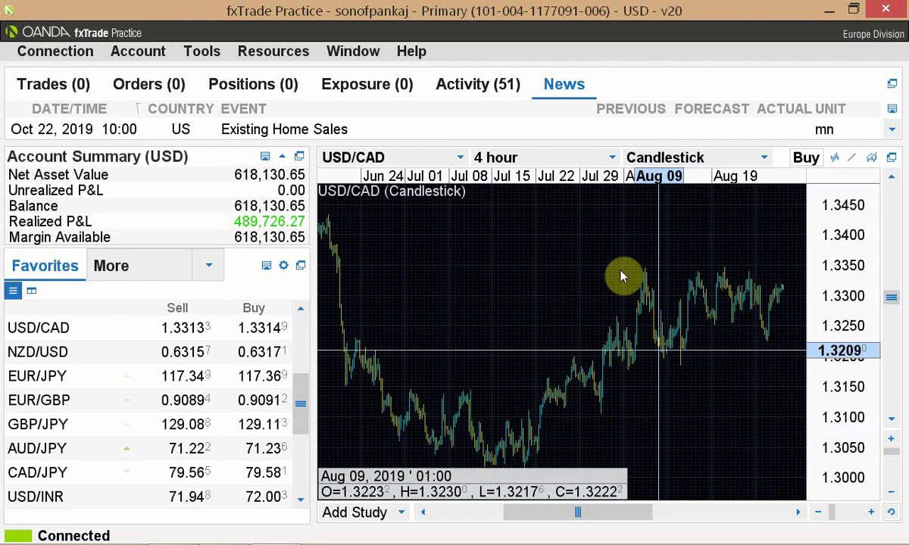
{"action": "left_click", "coordinate": [611, 159]}
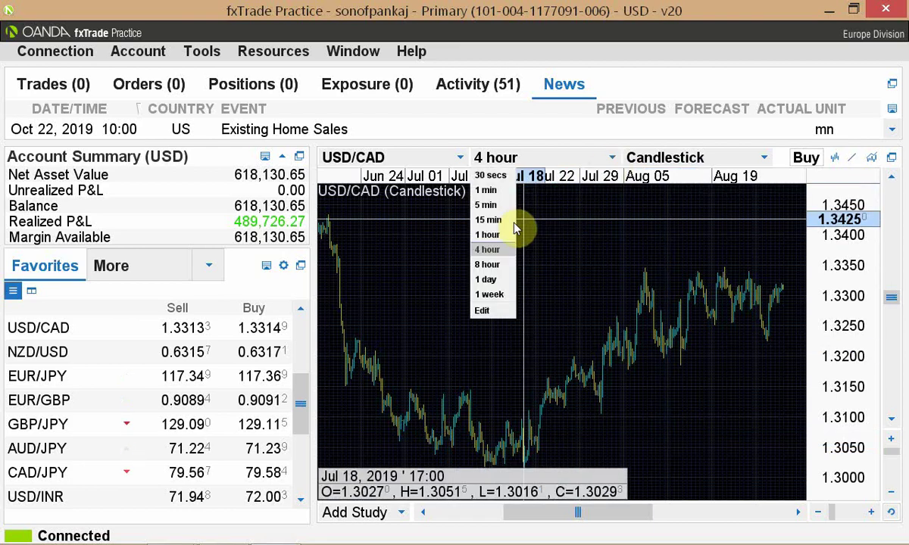
{"action": "left_click", "coordinate": [488, 221]}
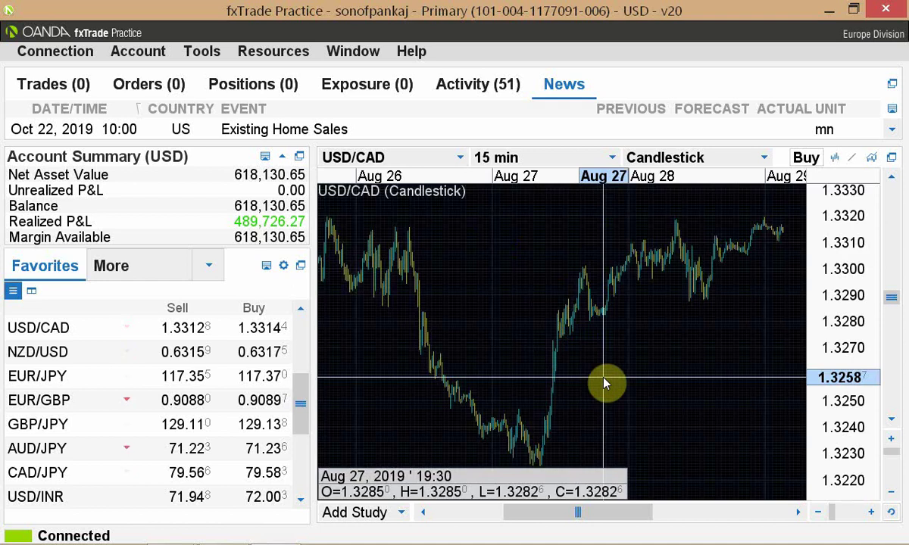
{"action": "scroll", "coordinate": [603, 383], "scroll_direction": "down", "scroll_amount": 2}
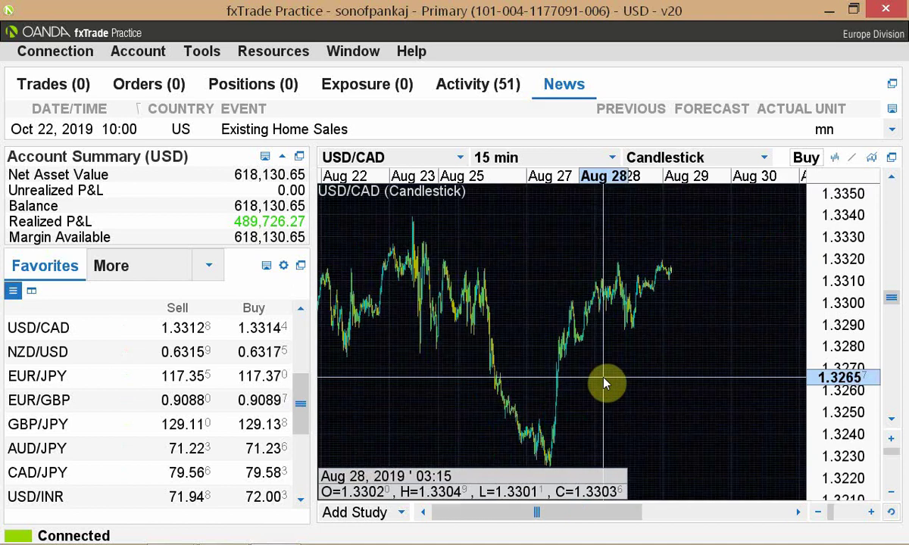
{"action": "scroll", "coordinate": [603, 383], "scroll_direction": "down", "scroll_amount": 2}
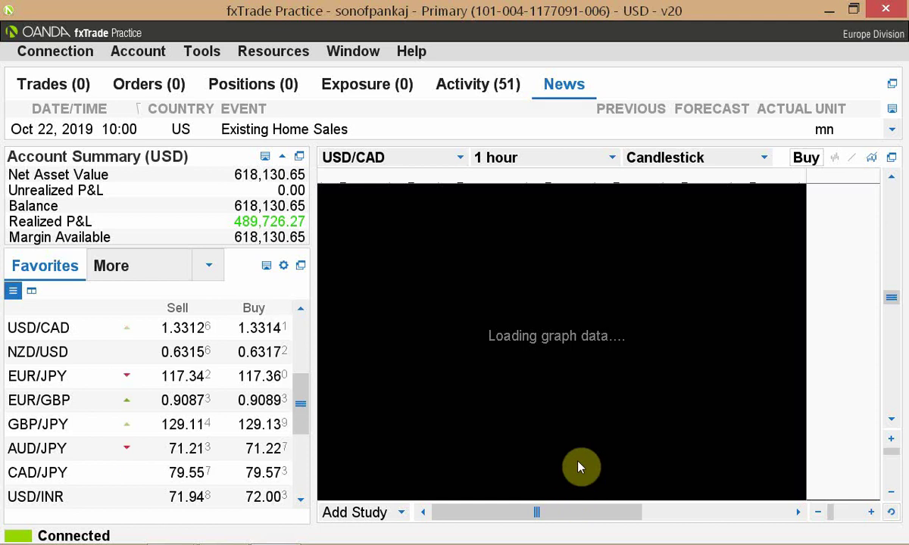
{"action": "left_click", "coordinate": [611, 159]}
{"action": "left_click", "coordinate": [491, 249]}
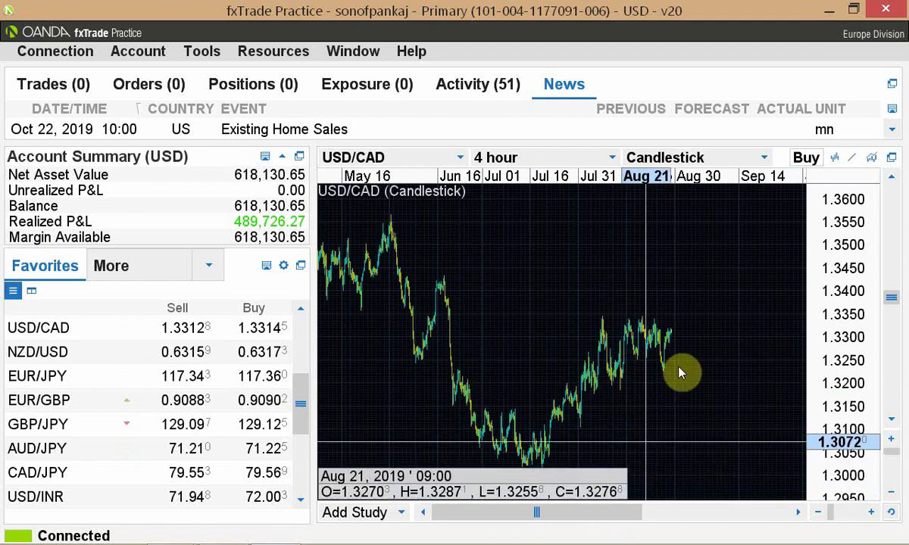
{"action": "scroll", "coordinate": [678, 339], "scroll_direction": "up", "scroll_amount": 3}
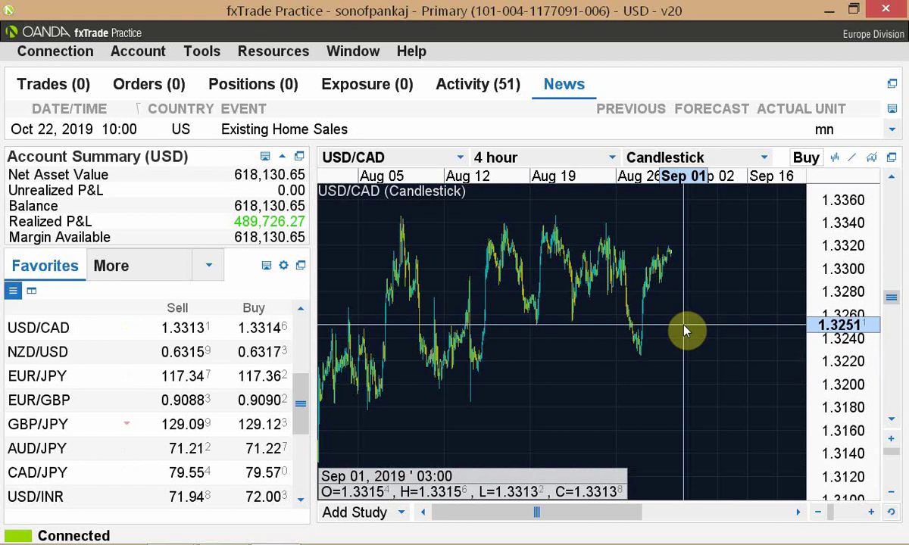
{"action": "scroll", "coordinate": [683, 331], "scroll_direction": "down", "scroll_amount": 3}
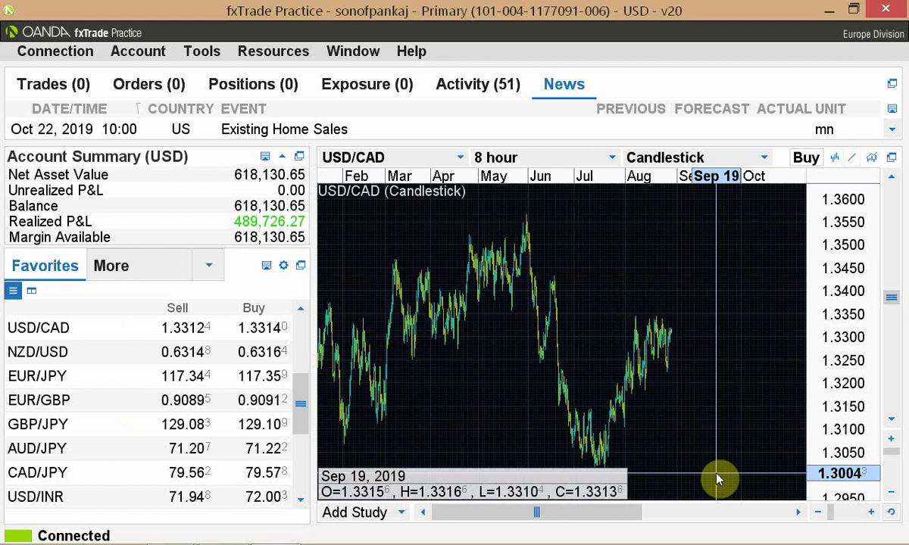
Step: Return to the spreadsheet and display the exit price in cell M21 with four decimal places
{"action": "key", "text": "alt+Tab"}
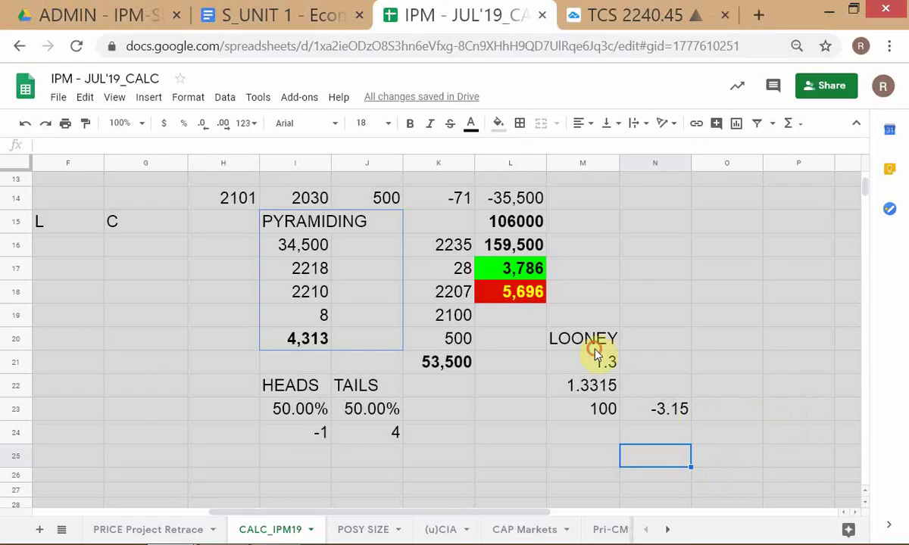
{"action": "left_click", "coordinate": [594, 349]}
{"action": "left_click", "coordinate": [592, 367]}
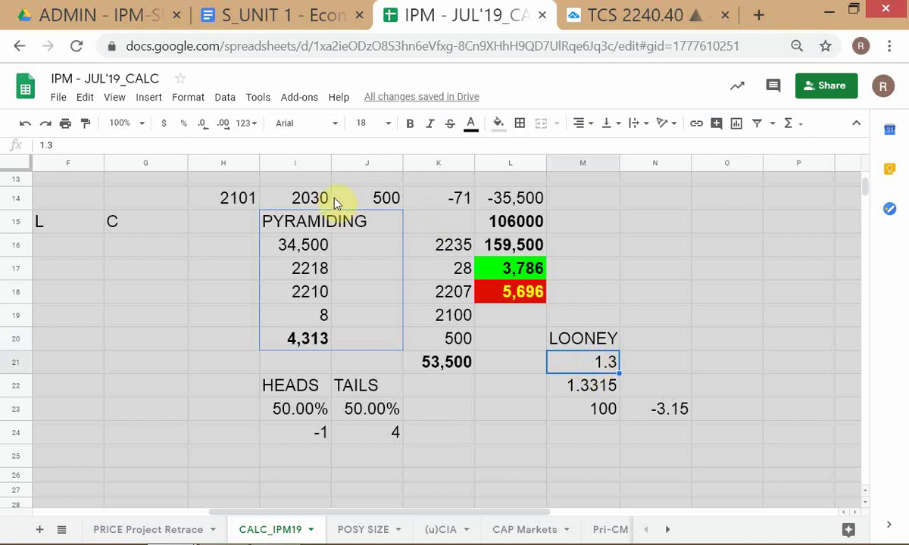
{"action": "left_click", "coordinate": [223, 127]}
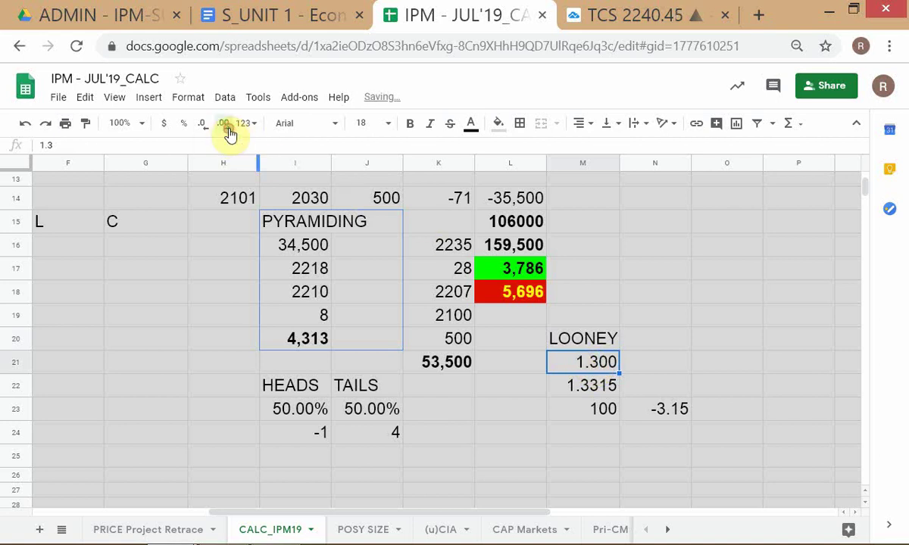
{"action": "left_click", "coordinate": [227, 127]}
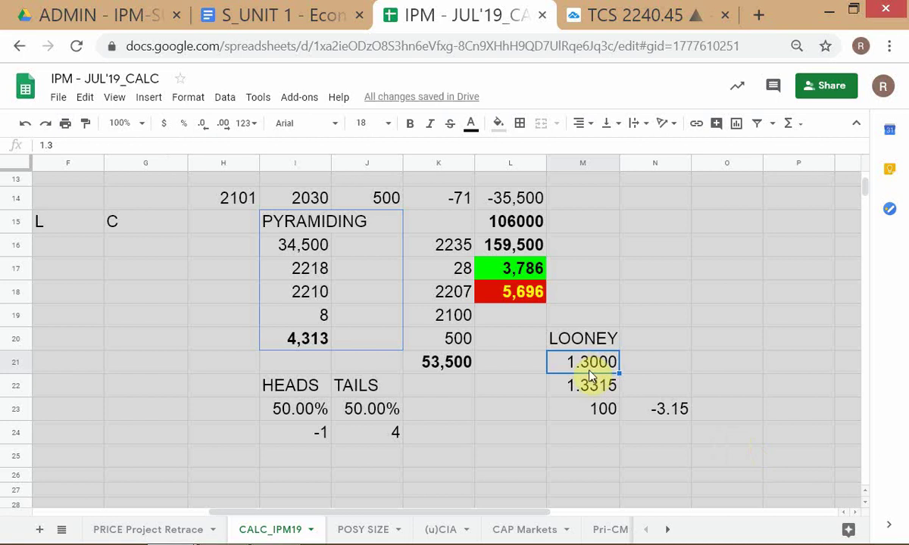
Step: Convert the loss to USD in cell N24 by dividing N23 by the exit price in M21
{"action": "left_click", "coordinate": [664, 441]}
{"action": "type", "text": "="}
{"action": "key", "text": "Up"}
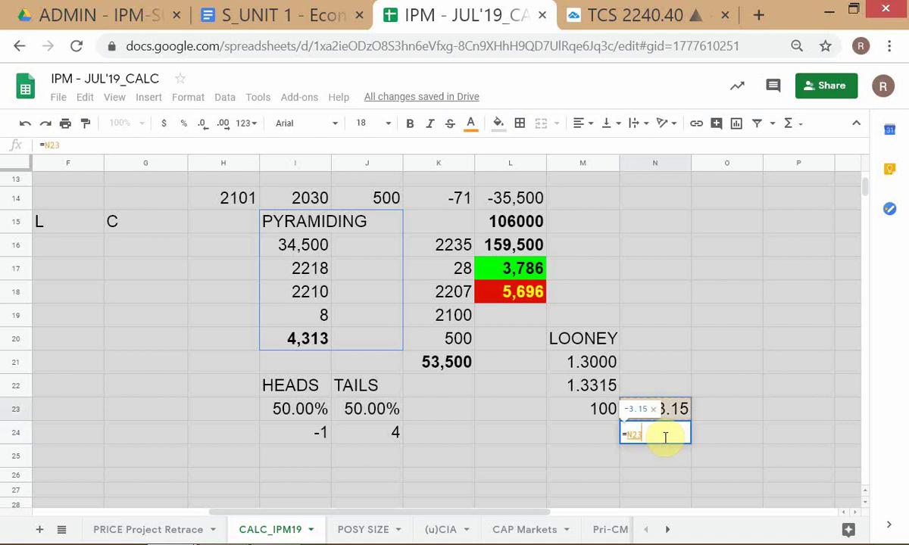
{"action": "type", "text": "/"}
{"action": "left_click", "coordinate": [581, 370]}
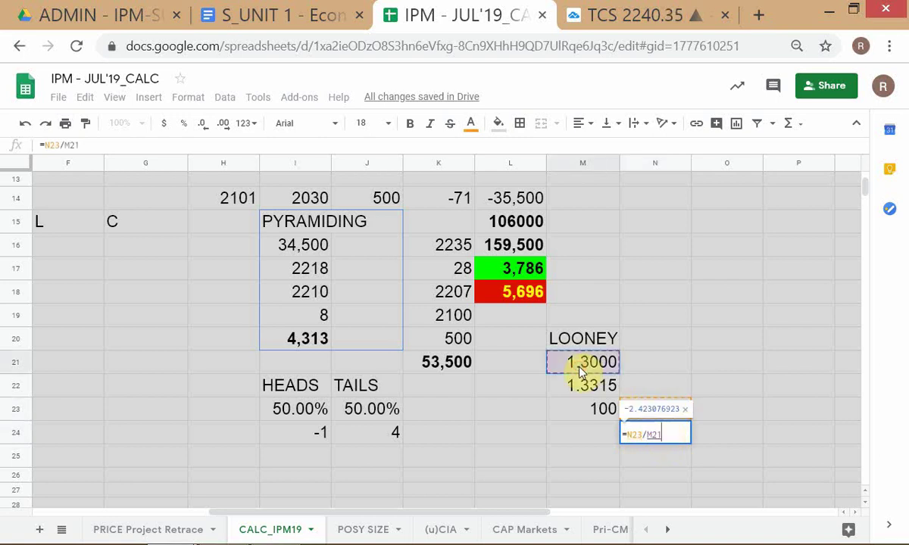
{"action": "key", "text": "Return"}
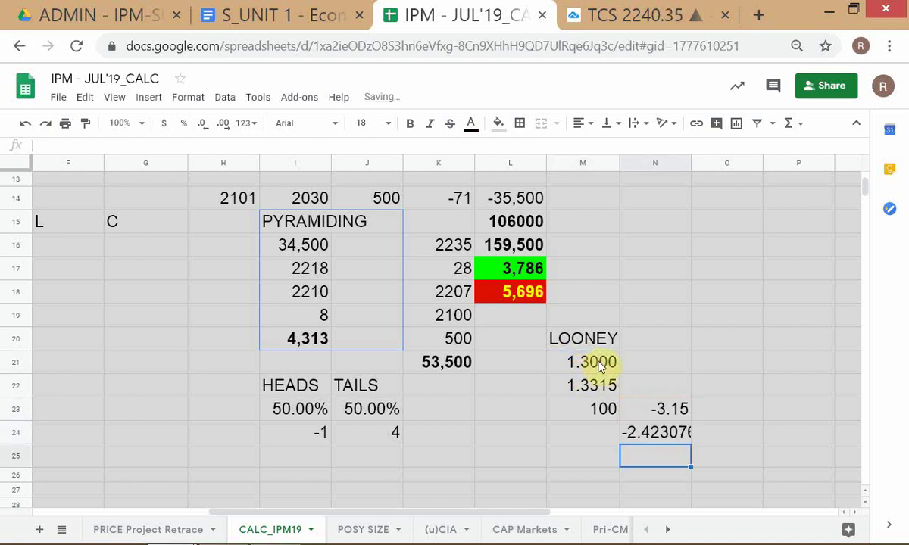
Step: Display the converted loss in cell N24 with two decimal places
{"action": "left_click", "coordinate": [655, 430]}
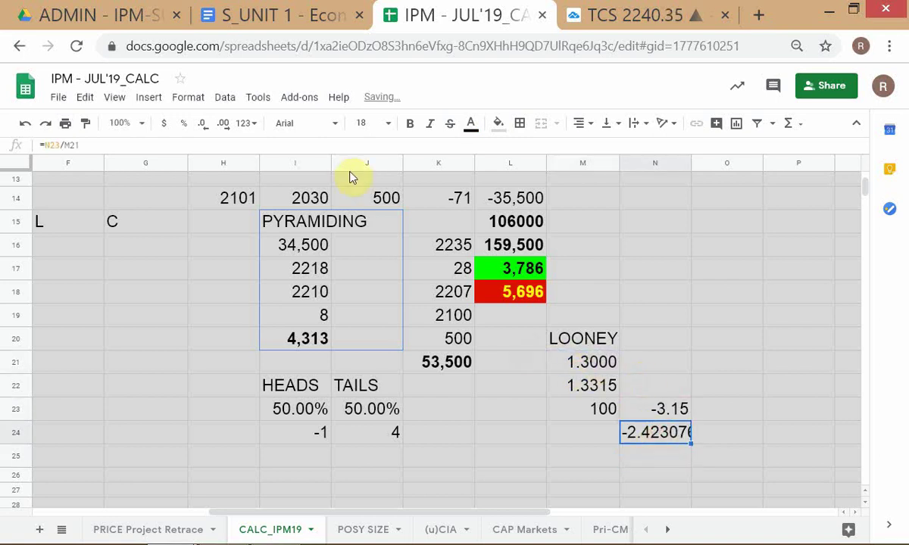
{"action": "left_click", "coordinate": [223, 134]}
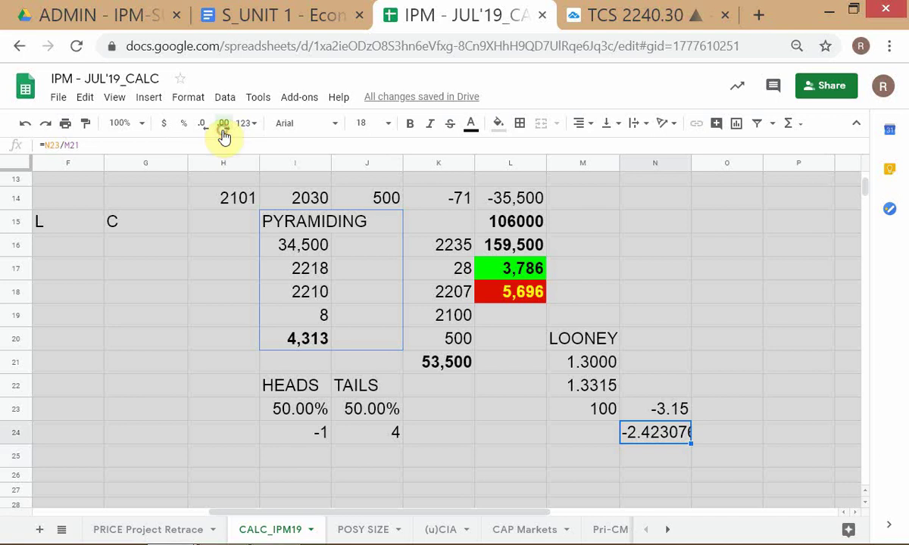
{"action": "left_click", "coordinate": [203, 136]}
{"action": "left_click", "coordinate": [203, 136]}
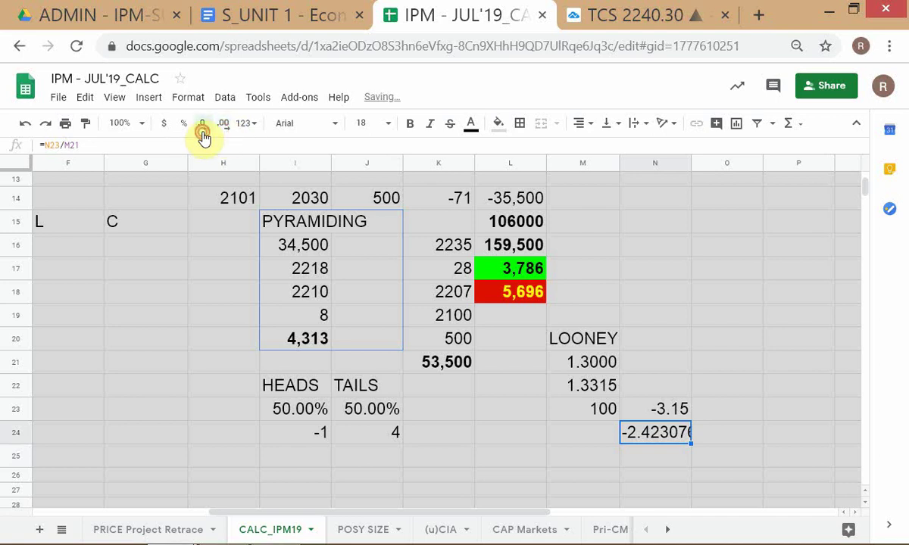
{"action": "left_click", "coordinate": [203, 136]}
{"action": "left_click", "coordinate": [202, 136]}
{"action": "left_click", "coordinate": [203, 136]}
{"action": "left_click", "coordinate": [203, 136]}
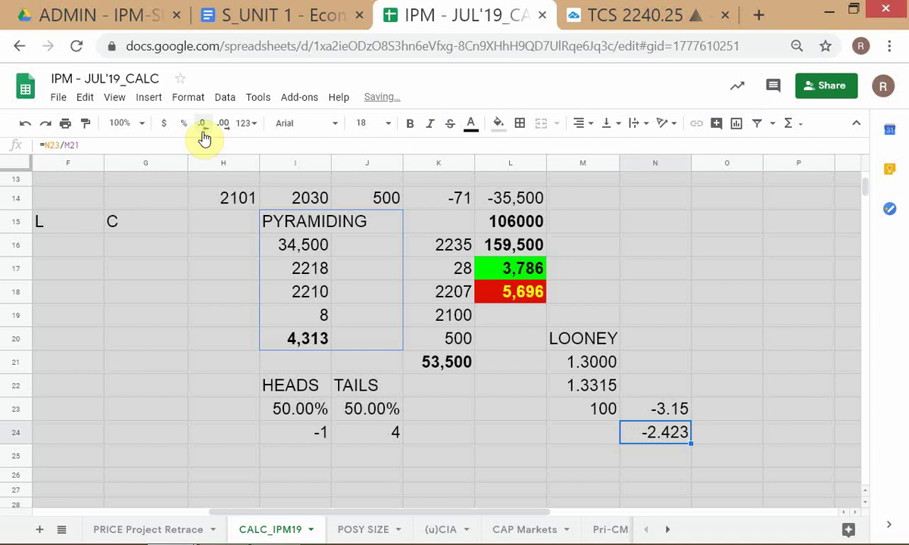
{"action": "left_click", "coordinate": [202, 137]}
{"action": "left_click", "coordinate": [755, 395]}
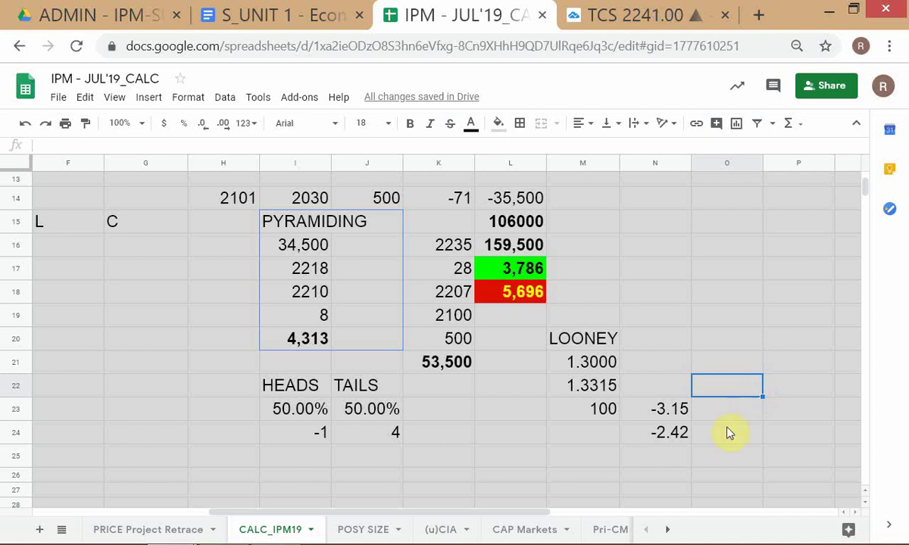
Step: Select the USD loss in N24, glance at the USD/CAD chart in fxTrade Practice, and return to the spreadsheet
{"action": "left_click", "coordinate": [669, 434]}
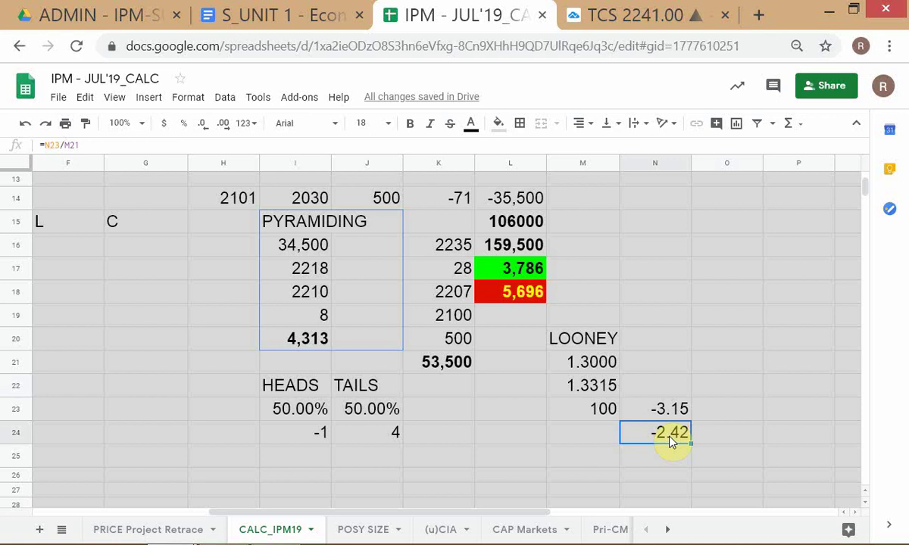
{"action": "key", "text": "alt+Tab"}
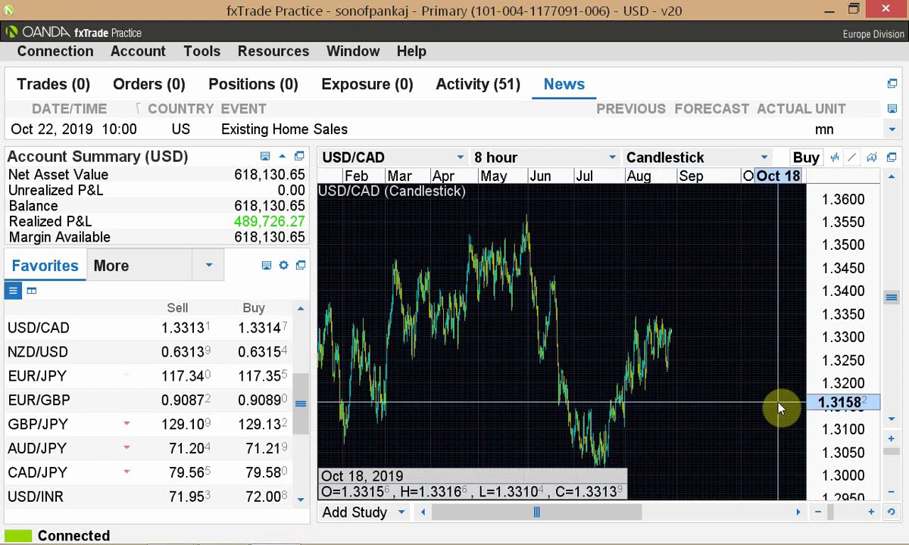
{"action": "key", "text": "alt+Tab"}
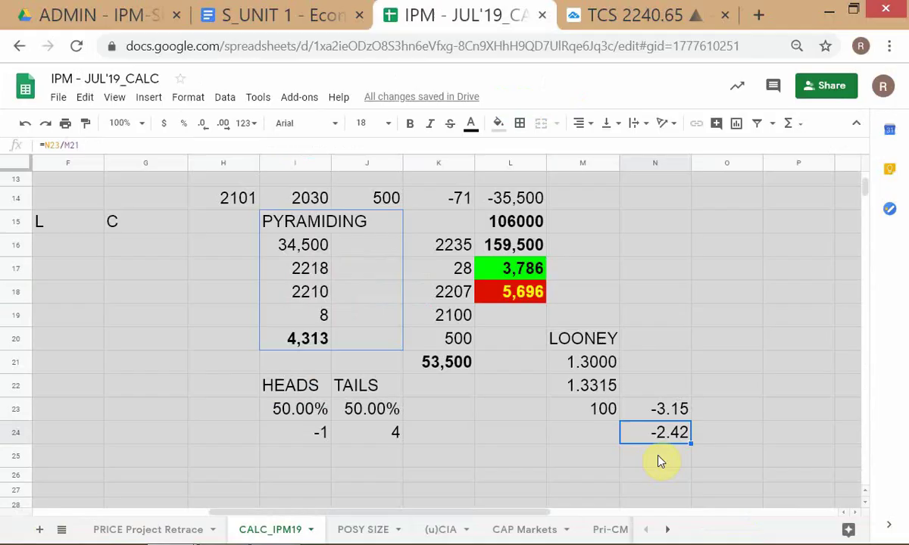
Step: Switch to the S_SESSION OUTLINE_IPM-SUMMER-2019_ document and place the cursor below the USD/CAD position-size formulas
{"action": "key", "text": "alt+Tab"}
{"action": "key", "text": "Tab"}
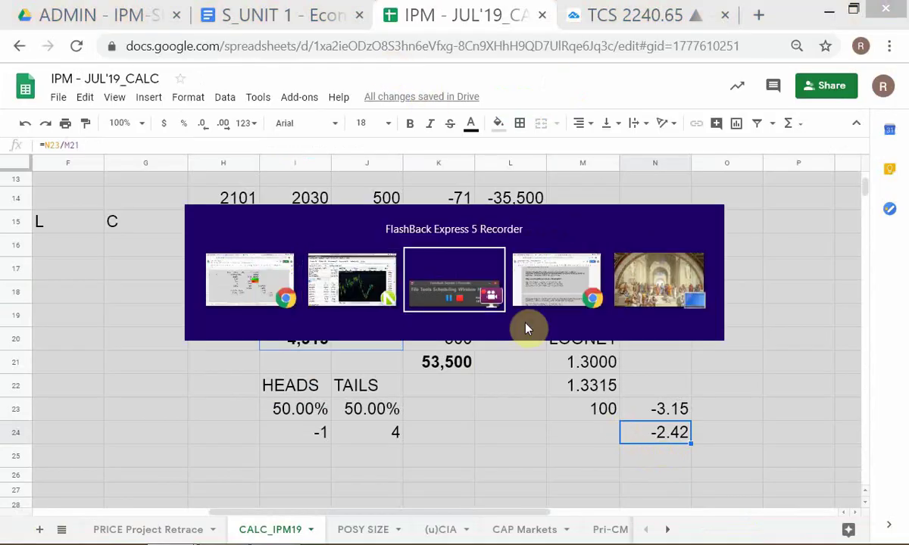
{"action": "key", "text": "alt+Tab"}
{"action": "left_click", "coordinate": [635, 371]}
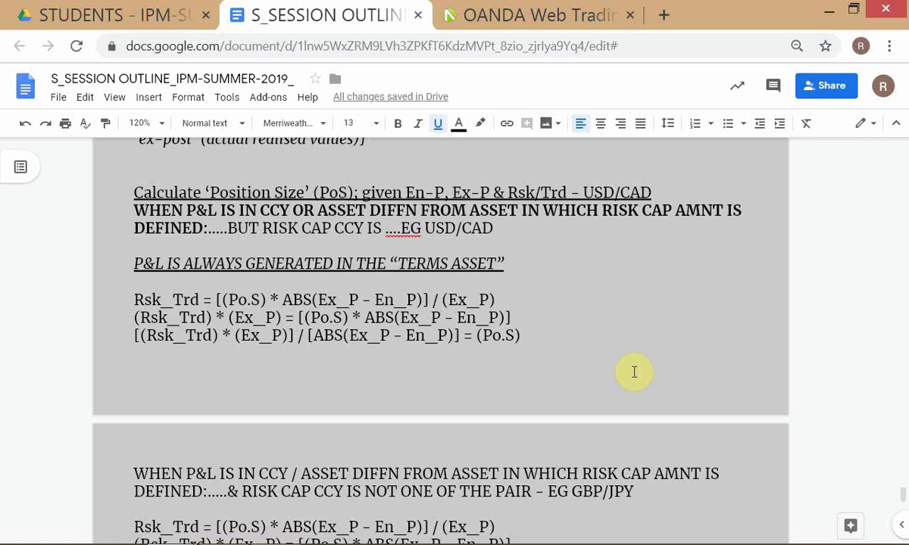
Step: Switch to fxTrade Practice and change the chart's instrument to GBP/JPY
{"action": "key", "text": "alt+Tab"}
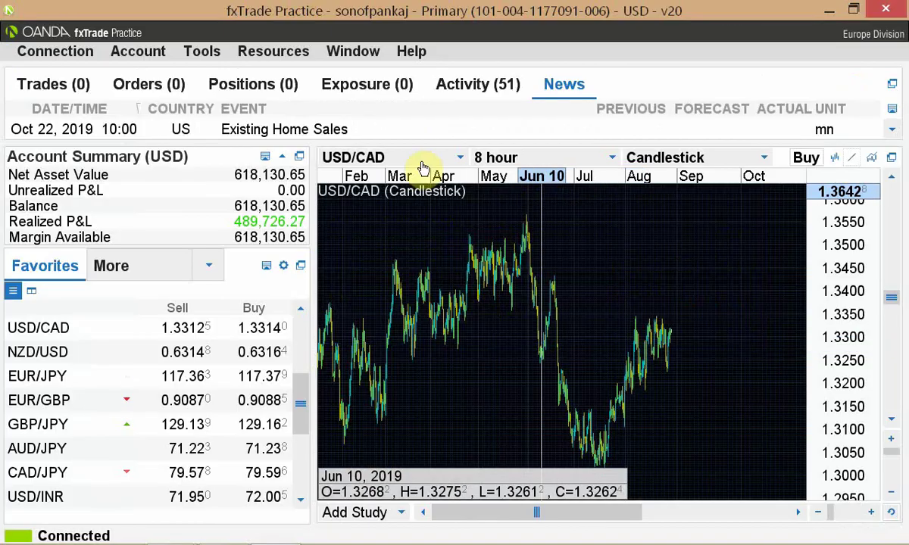
{"action": "left_click", "coordinate": [461, 161]}
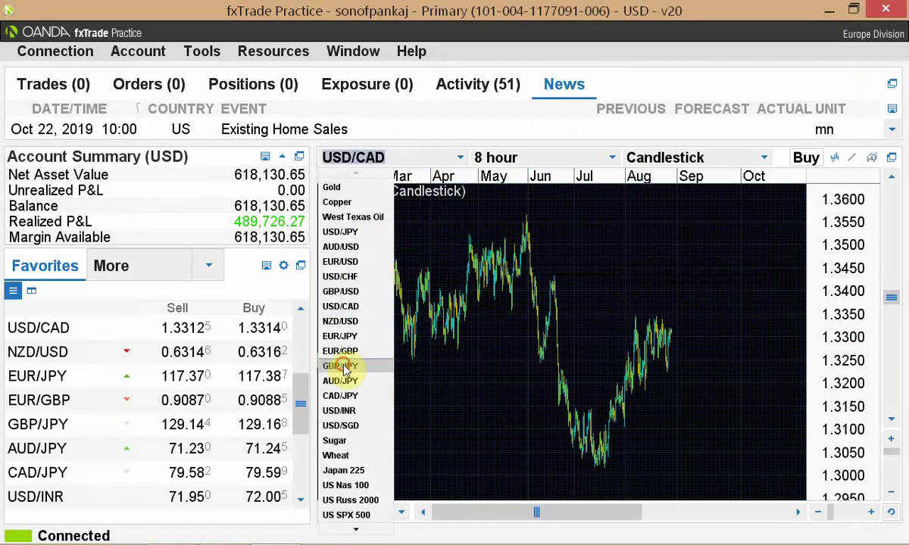
{"action": "left_click", "coordinate": [367, 367]}
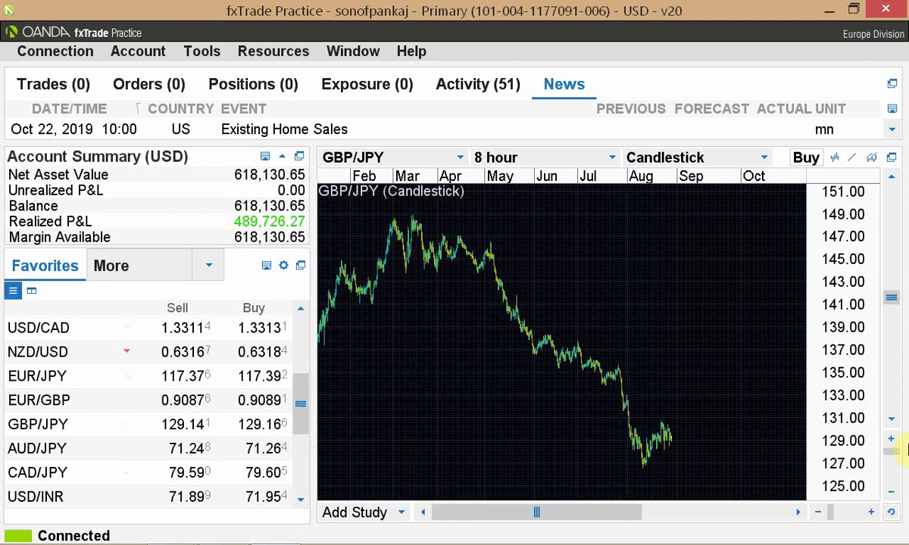
Step: Return to the session outline document and review the GBP/JPY, pyramiding and R3 sections below the USD/CAD formulas
{"action": "key", "text": "alt+Tab"}
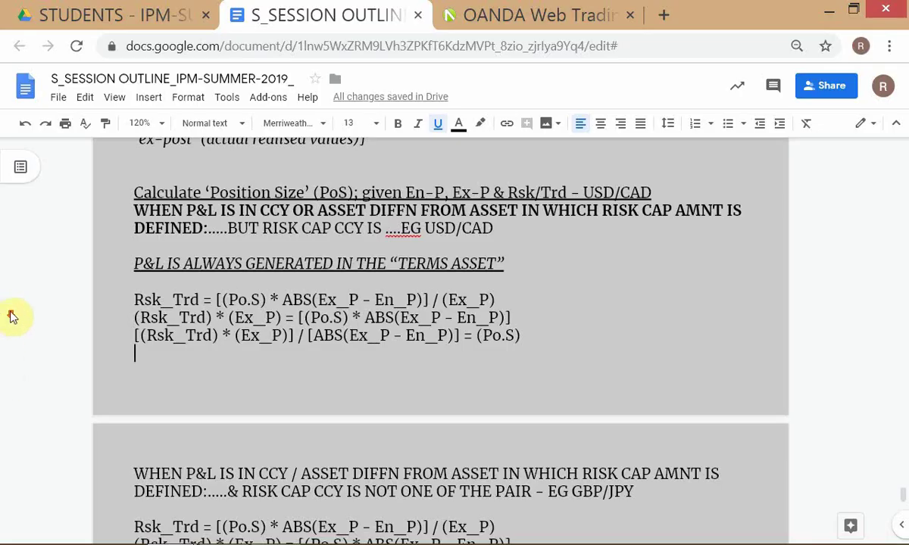
{"action": "mouse_move", "coordinate": [491, 539]}
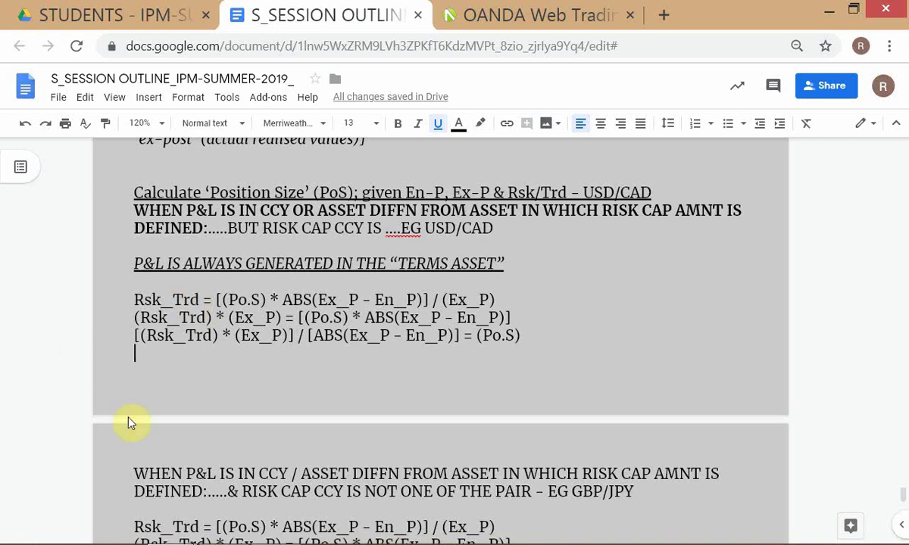
{"action": "scroll", "coordinate": [198, 365], "scroll_direction": "down", "scroll_amount": 2}
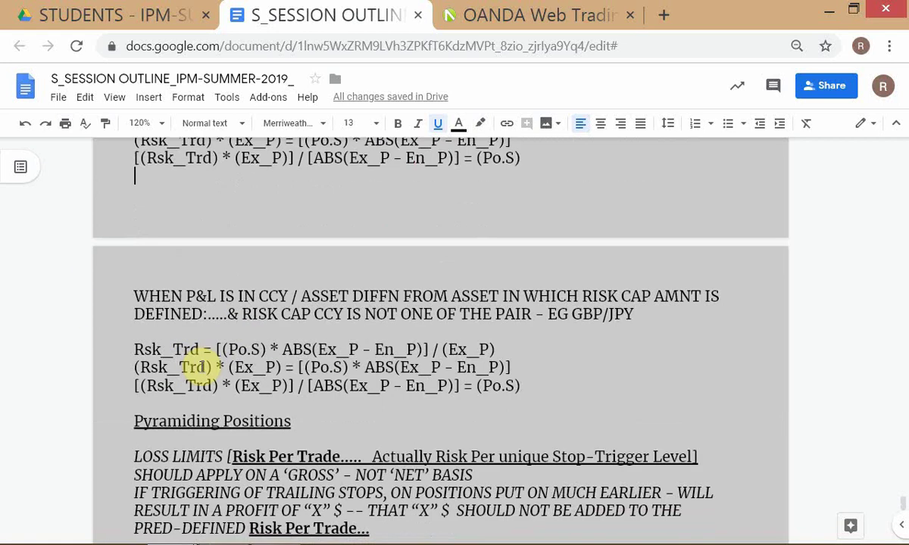
{"action": "scroll", "coordinate": [200, 366], "scroll_direction": "down", "scroll_amount": 3}
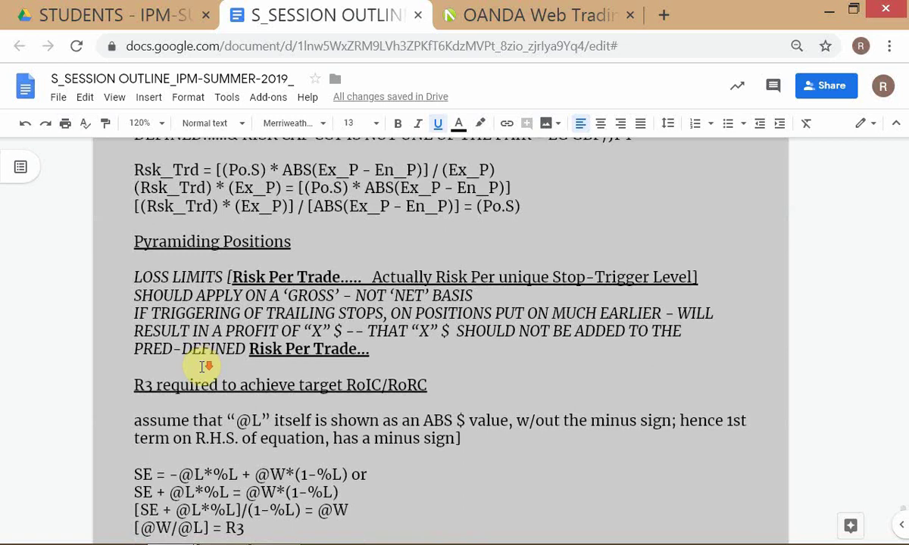
{"action": "scroll", "coordinate": [201, 366], "scroll_direction": "down", "scroll_amount": 1}
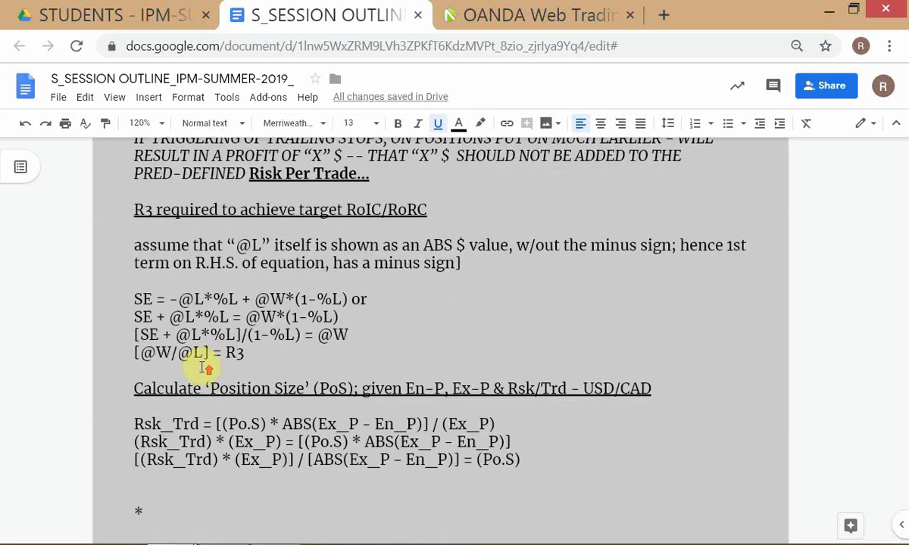
{"action": "scroll", "coordinate": [201, 366], "scroll_direction": "up", "scroll_amount": 6}
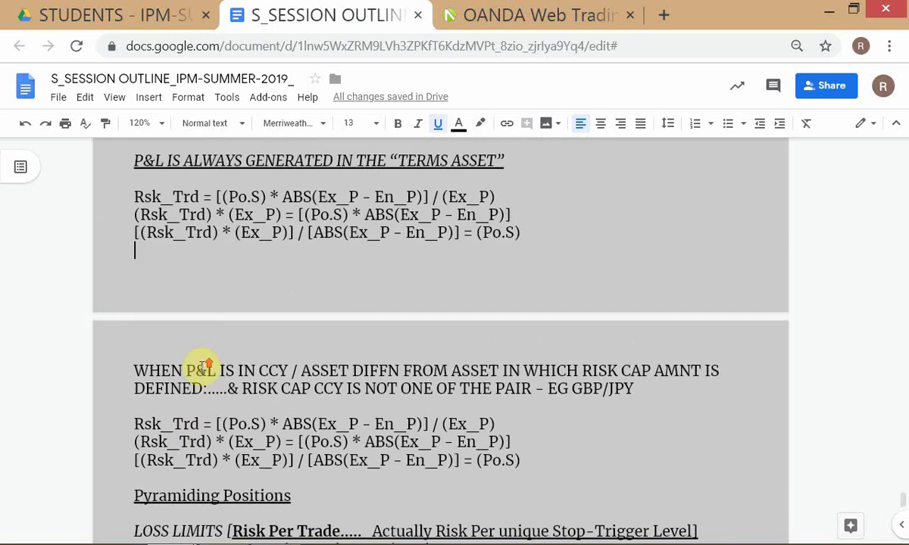
{"action": "scroll", "coordinate": [201, 366], "scroll_direction": "up", "scroll_amount": 1}
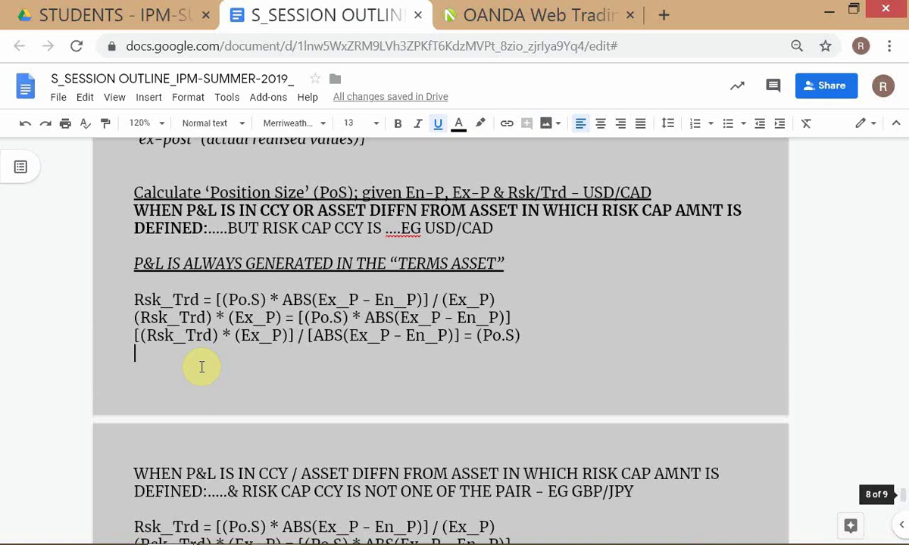
Step: Delete one blank line above the "Calculate 'Position Size'" heading in the session outline
{"action": "left_click", "coordinate": [56, 350]}
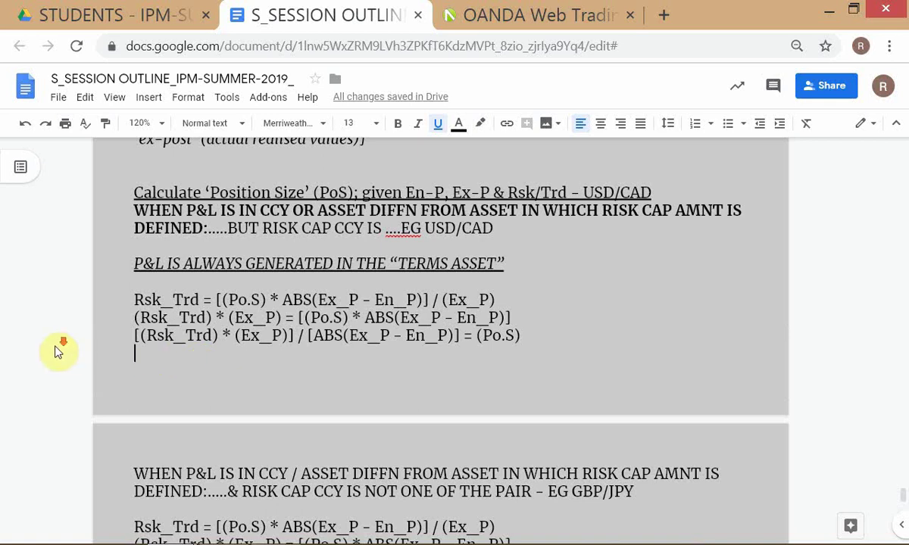
{"action": "scroll", "coordinate": [59, 350], "scroll_direction": "down", "scroll_amount": 1}
{"action": "scroll", "coordinate": [94, 322], "scroll_direction": "up", "scroll_amount": 1}
{"action": "scroll", "coordinate": [94, 322], "scroll_direction": "down", "scroll_amount": 1}
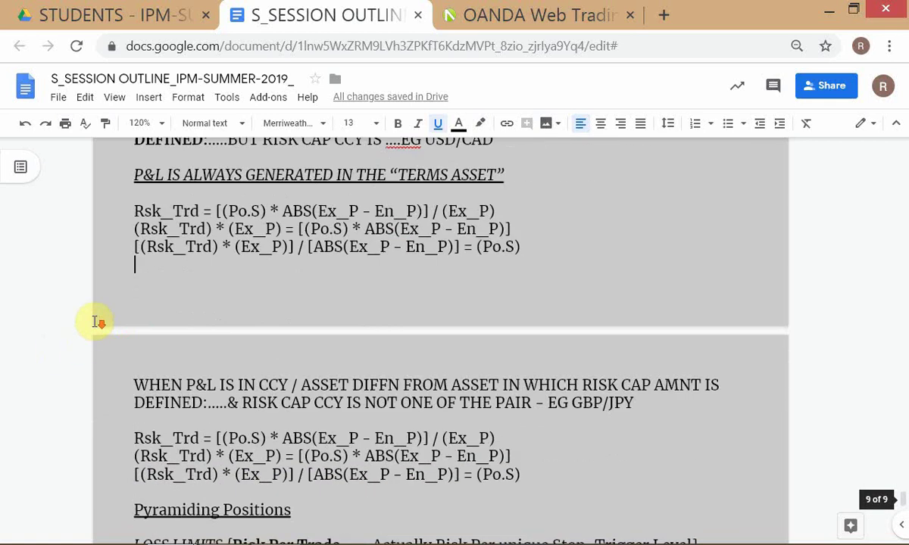
{"action": "scroll", "coordinate": [94, 322], "scroll_direction": "up", "scroll_amount": 2}
{"action": "scroll", "coordinate": [94, 322], "scroll_direction": "up", "scroll_amount": 1}
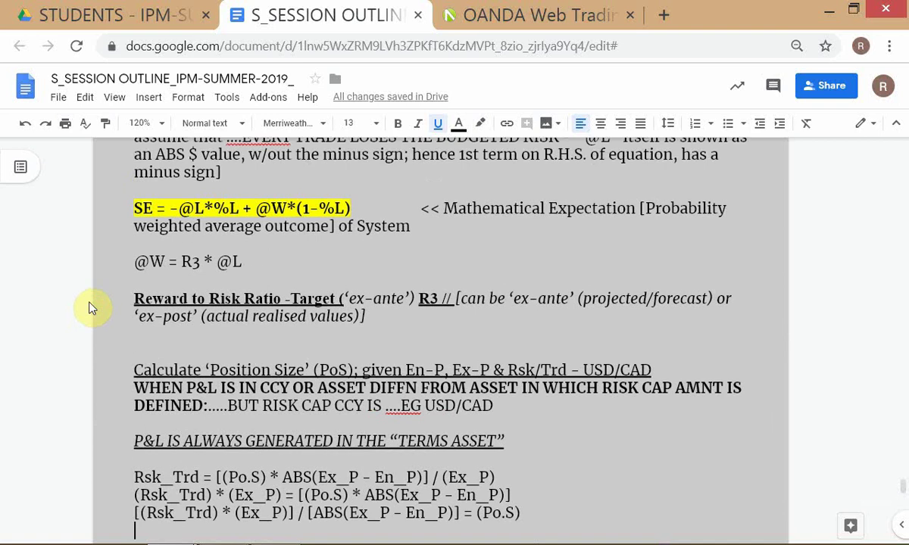
{"action": "left_click", "coordinate": [116, 334]}
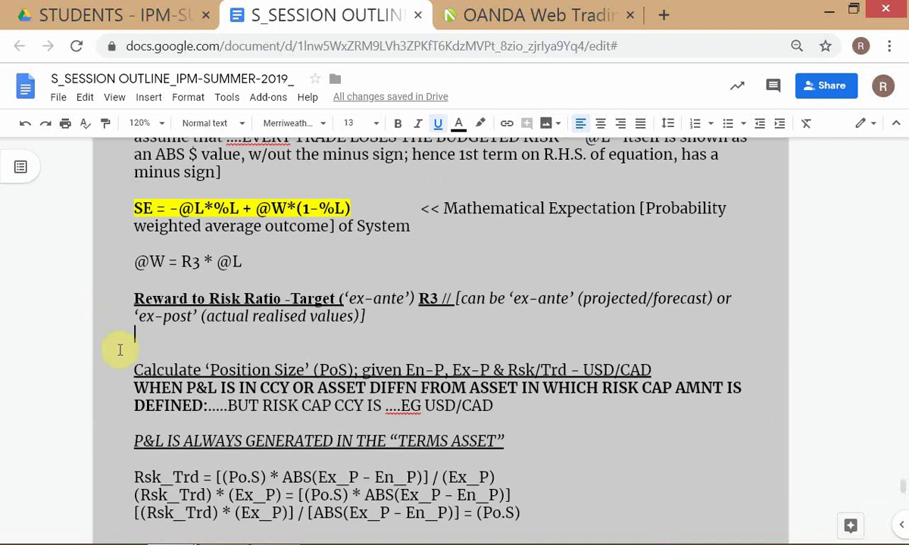
{"action": "key", "text": "BackSpace"}
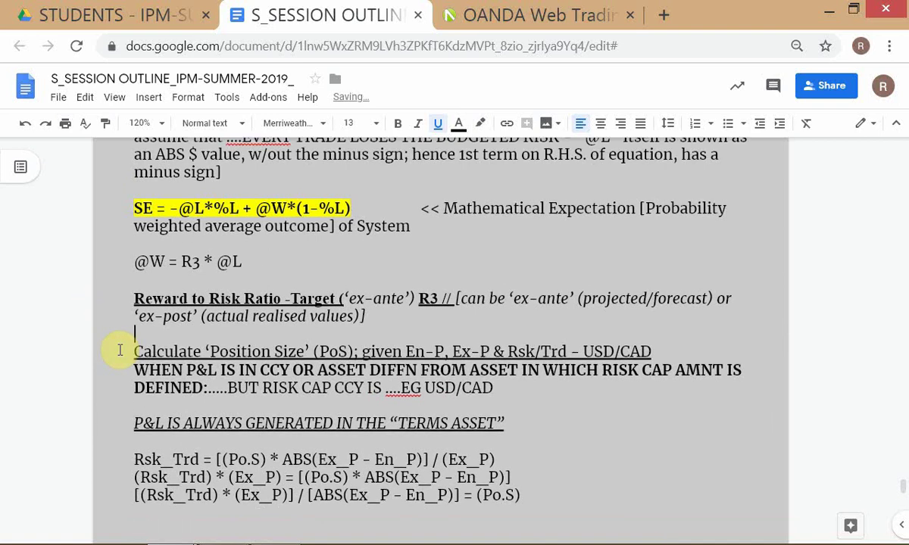
Step: Compare the position-size formulas for USD/CAD with those for pairs excluding the risk capital currency, such as GBP/JPY
{"action": "scroll", "coordinate": [130, 365], "scroll_direction": "down", "scroll_amount": 1}
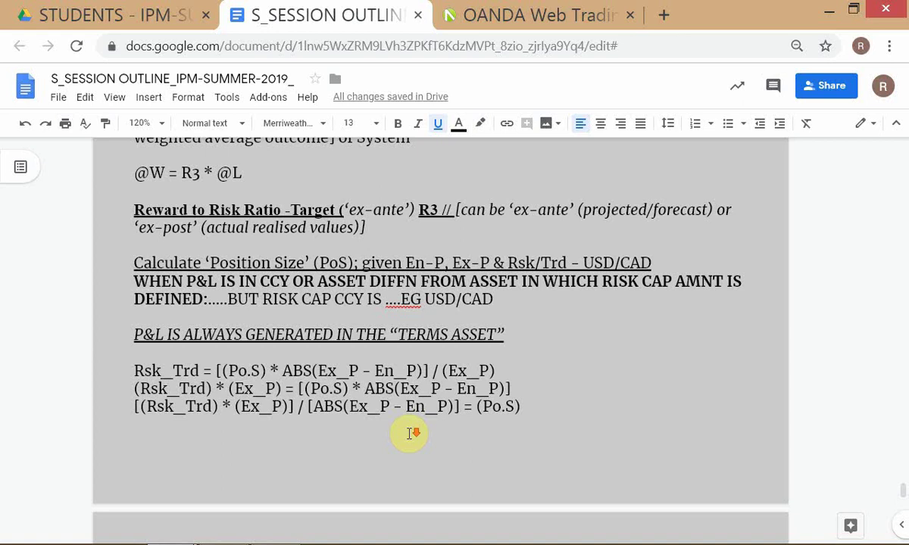
{"action": "scroll", "coordinate": [409, 433], "scroll_direction": "down", "scroll_amount": 2}
{"action": "scroll", "coordinate": [408, 405], "scroll_direction": "down", "scroll_amount": 2}
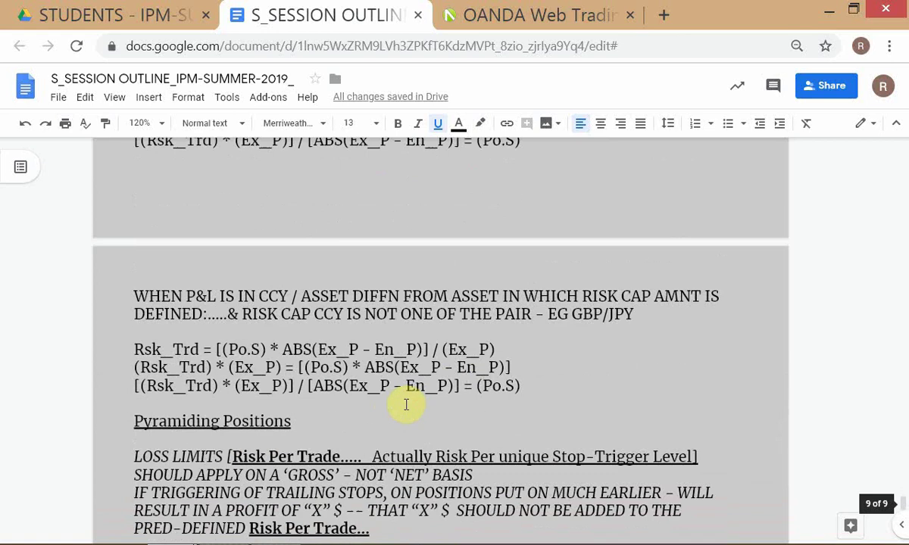
{"action": "scroll", "coordinate": [405, 394], "scroll_direction": "up", "scroll_amount": 3}
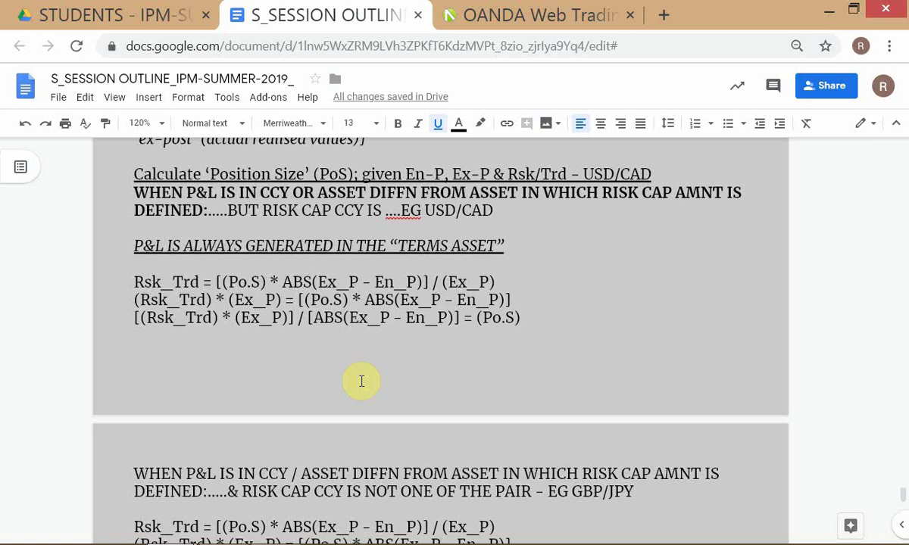
{"action": "scroll", "coordinate": [322, 490], "scroll_direction": "down", "scroll_amount": 3}
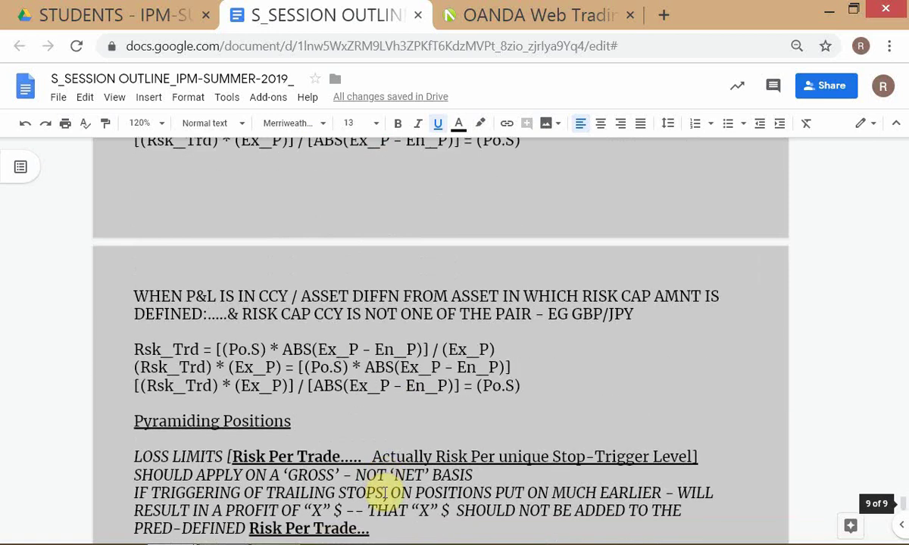
{"action": "scroll", "coordinate": [352, 397], "scroll_direction": "down", "scroll_amount": 1}
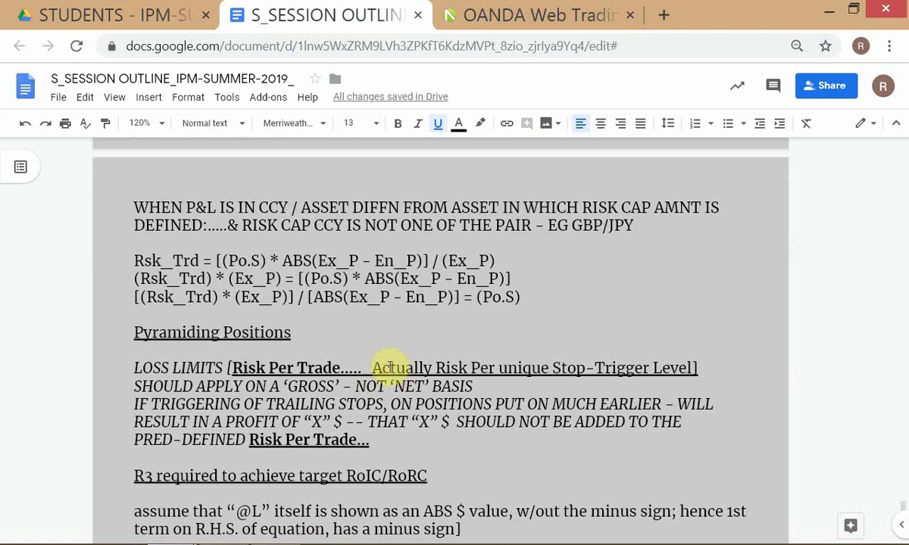
{"action": "scroll", "coordinate": [553, 296], "scroll_direction": "up", "scroll_amount": 1}
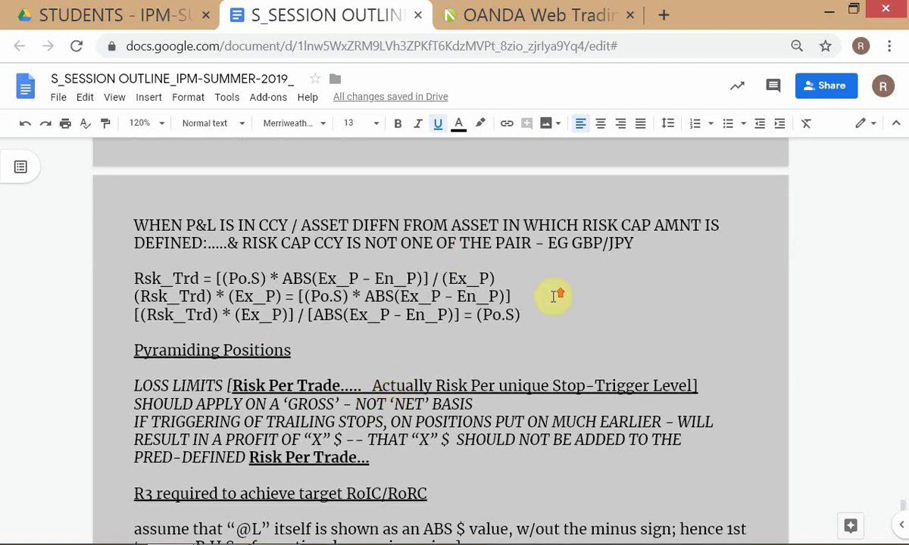
{"action": "scroll", "coordinate": [553, 296], "scroll_direction": "up", "scroll_amount": 3}
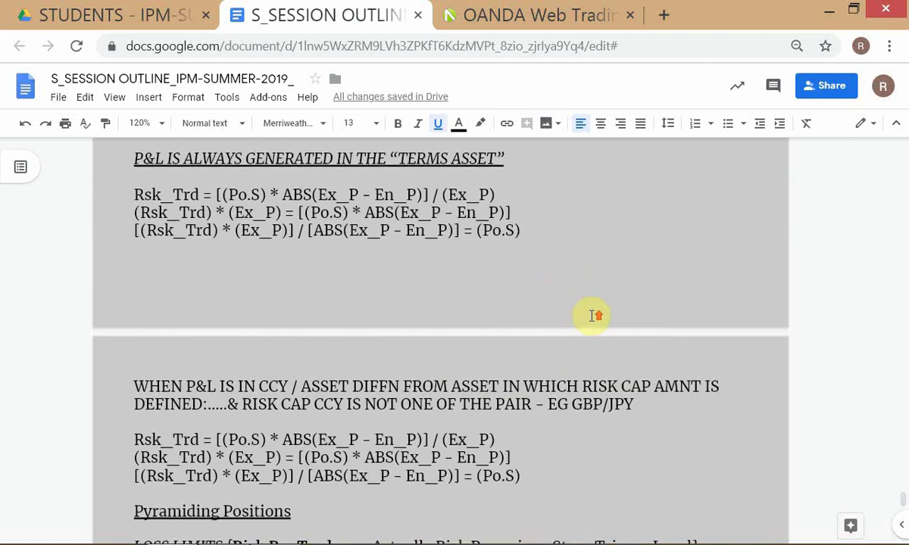
Step: Make the words "ON A 'GROSS' - NOT 'NET' BASIS" bold in the Pyramiding Positions section
{"action": "scroll", "coordinate": [589, 360], "scroll_direction": "down", "scroll_amount": 3}
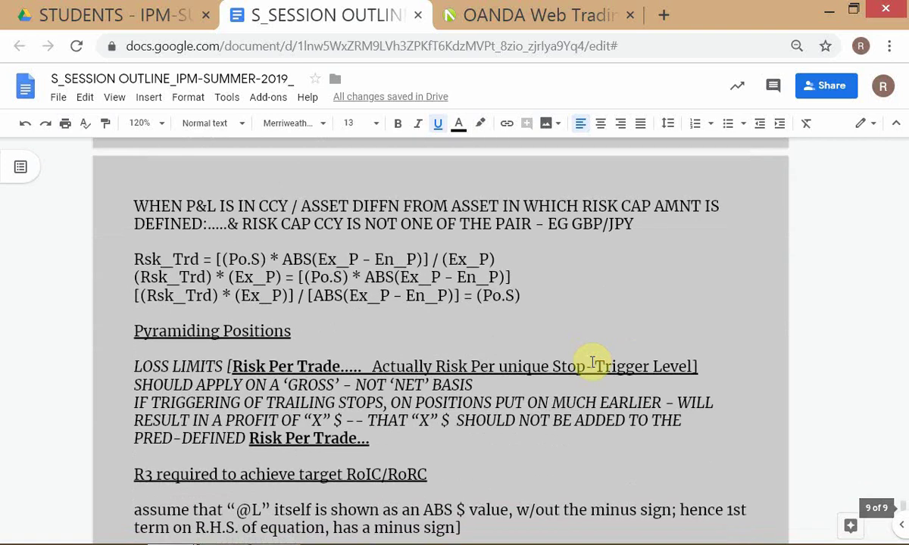
{"action": "scroll", "coordinate": [592, 361], "scroll_direction": "down", "scroll_amount": 1}
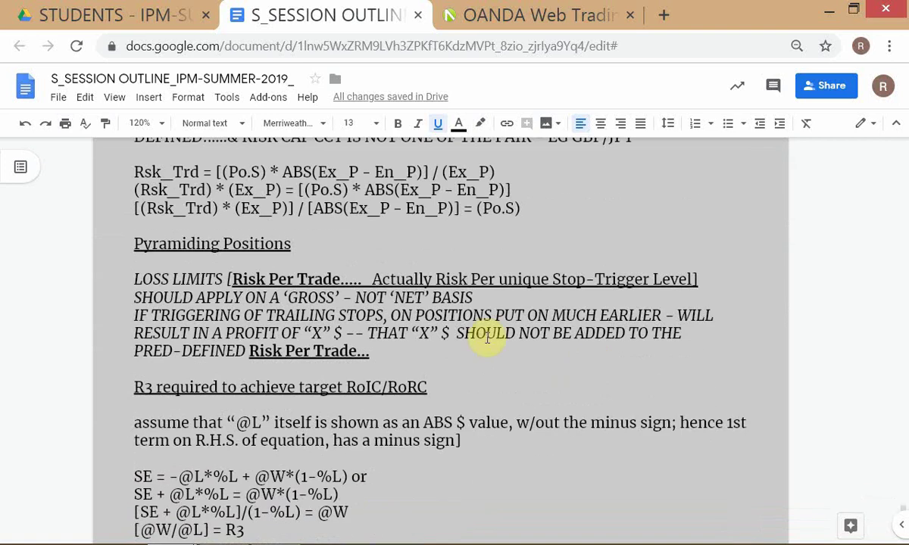
{"action": "left_click", "coordinate": [388, 353]}
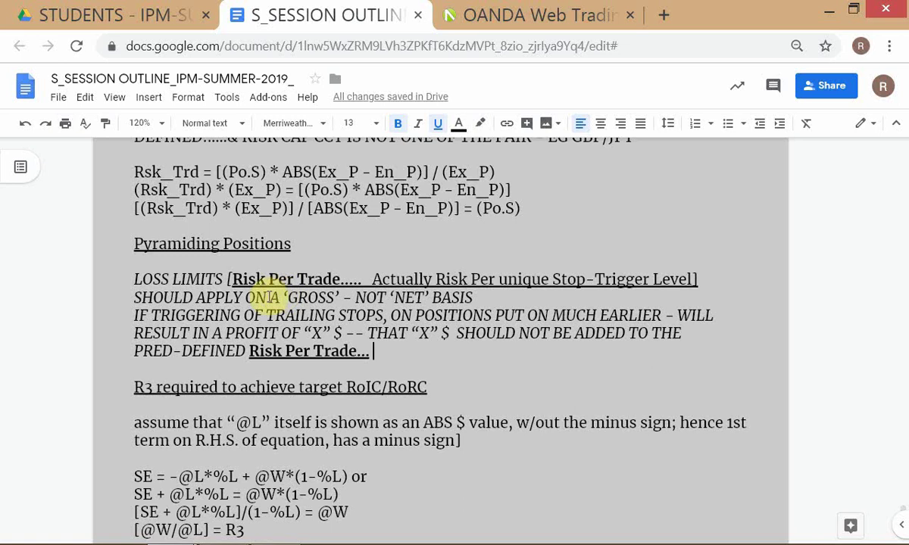
{"action": "left_click_drag", "start_coordinate": [243, 298], "coordinate": [484, 293]}
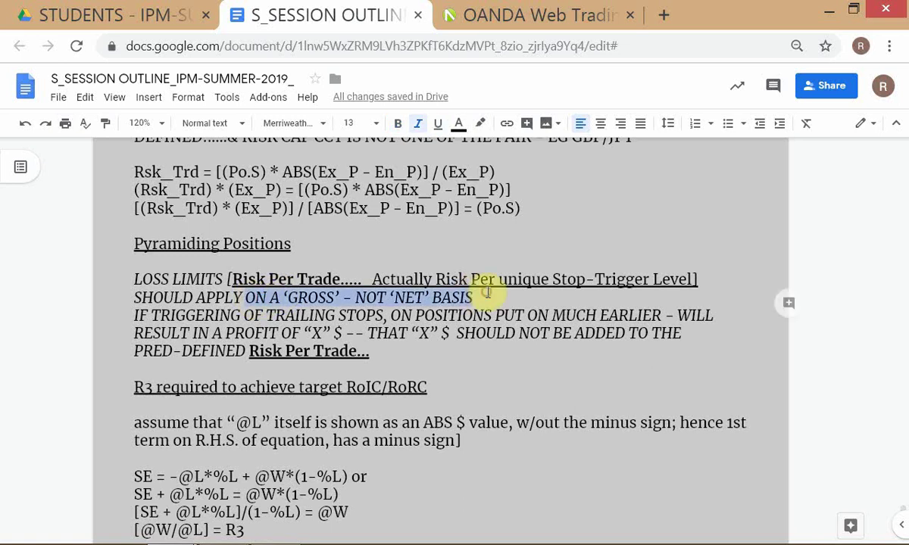
{"action": "key", "text": "ctrl+b"}
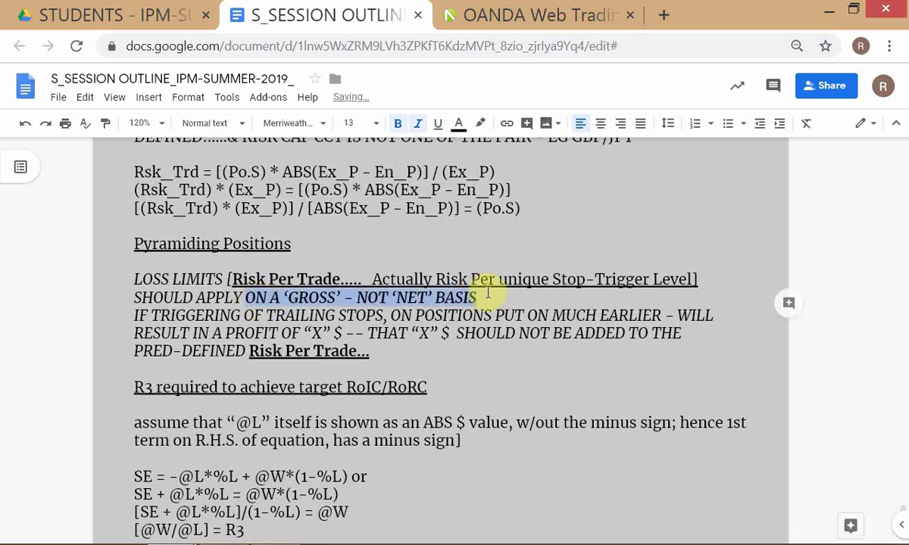
{"action": "left_click", "coordinate": [502, 368]}
Step: Insert eight blank lines above the "Calculate 'Position Size'" heading for USD/CAD in the session outline
{"action": "scroll", "coordinate": [501, 370], "scroll_direction": "down", "scroll_amount": 3}
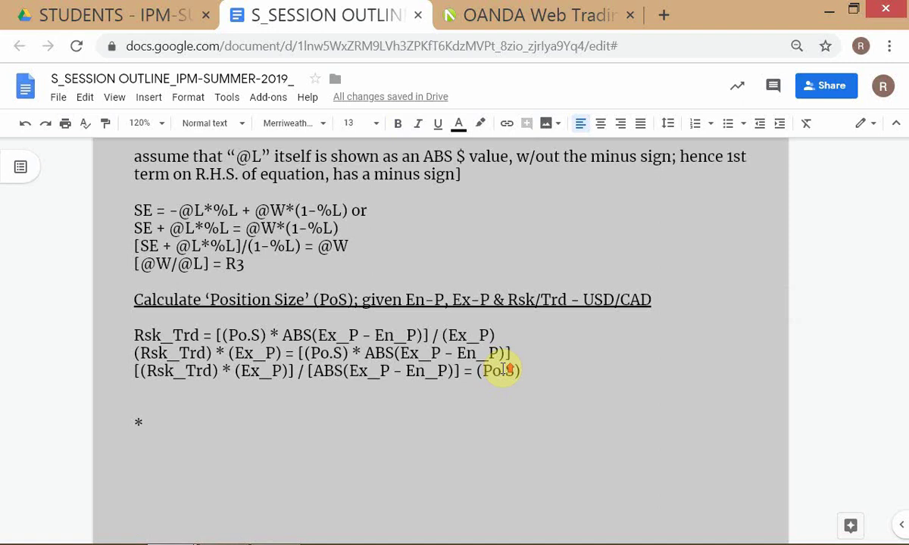
{"action": "scroll", "coordinate": [502, 370], "scroll_direction": "up", "scroll_amount": 1}
{"action": "left_click", "coordinate": [385, 318]}
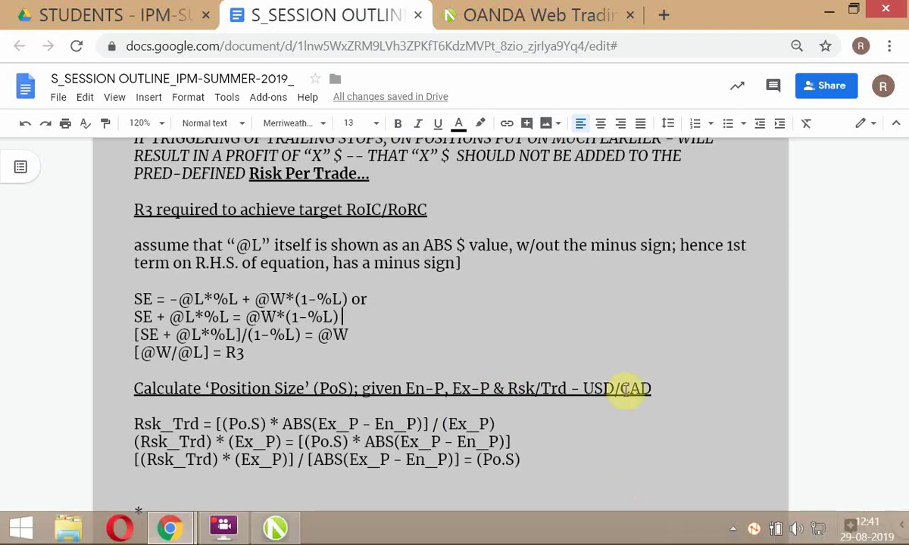
{"action": "key", "text": "alt+Tab"}
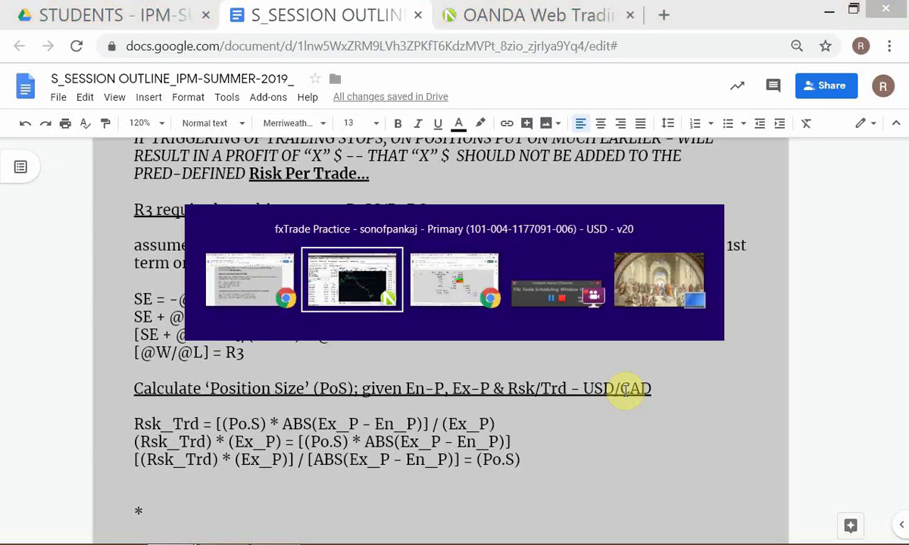
{"action": "key", "text": "alt+Tab"}
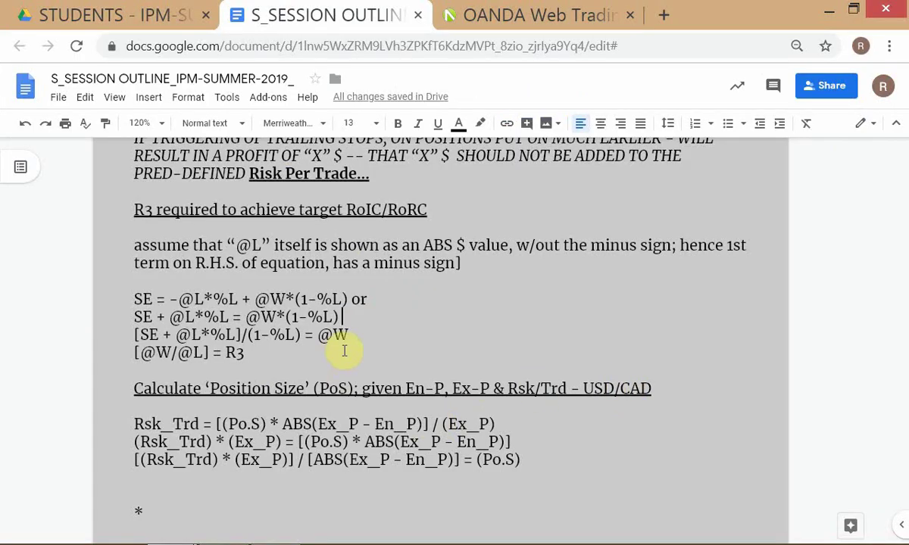
{"action": "left_click", "coordinate": [131, 382]}
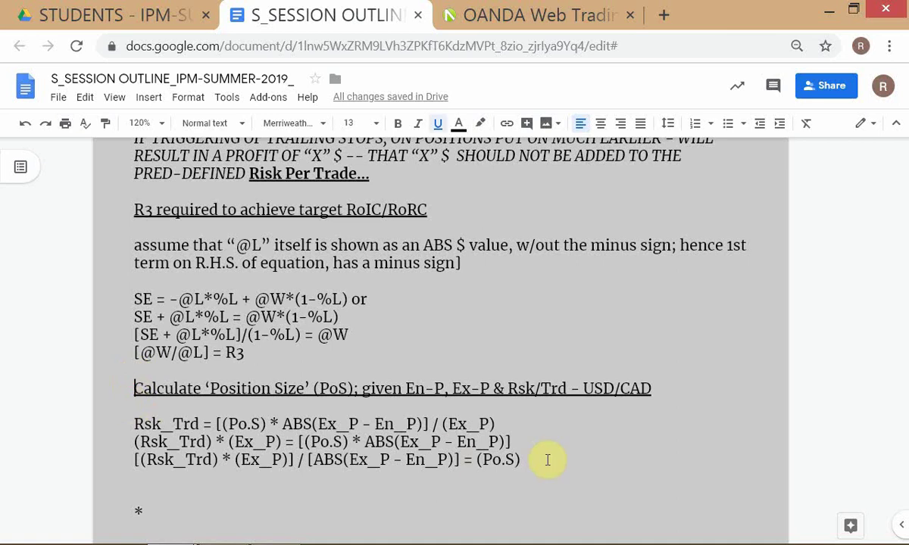
{"action": "key", "text": "Return"}
{"action": "key", "text": "Return"}
{"action": "key", "text": "Return"}
{"action": "key", "text": "Return"}
{"action": "key", "text": "Return"}
{"action": "key", "text": "Return"}
{"action": "key", "text": "Return"}
{"action": "key", "text": "Return"}
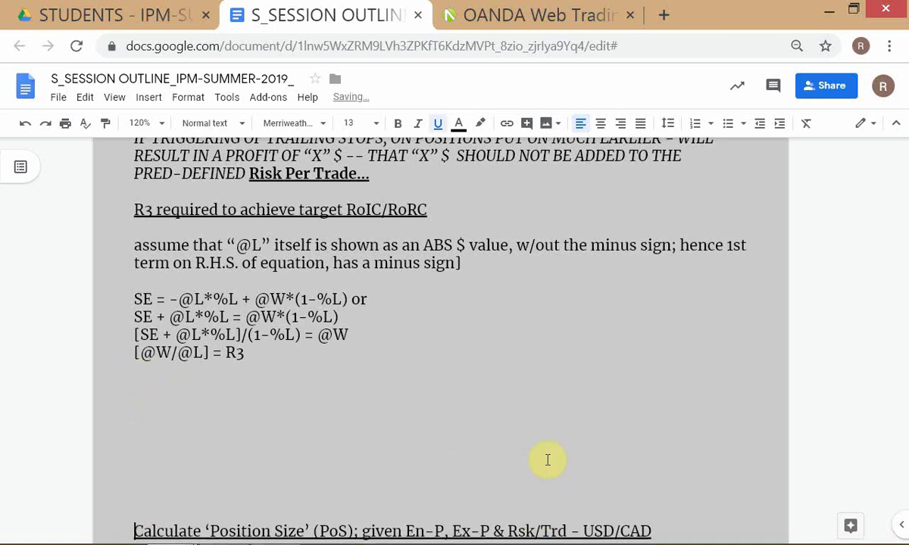
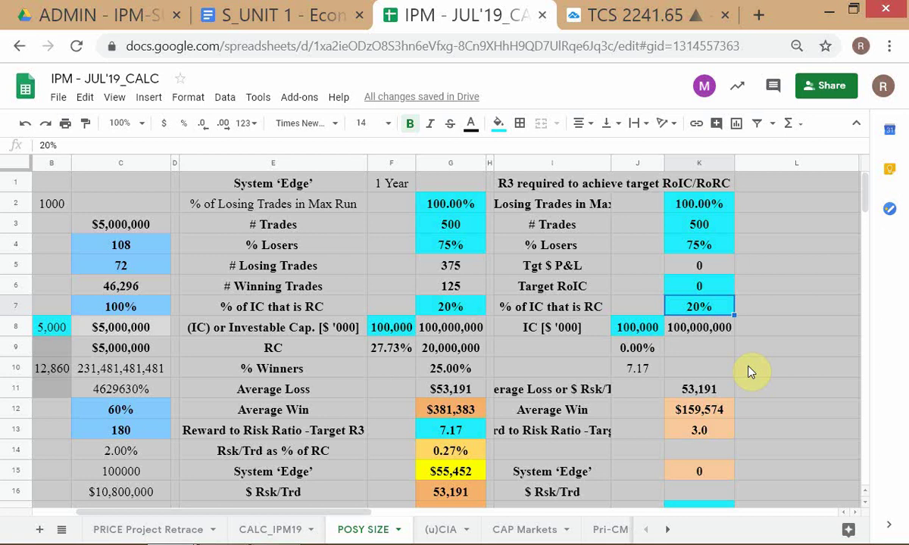
Step: Narrow column L on the POSY SIZE sheet of the calculation spreadsheet
{"action": "left_click", "coordinate": [544, 346]}
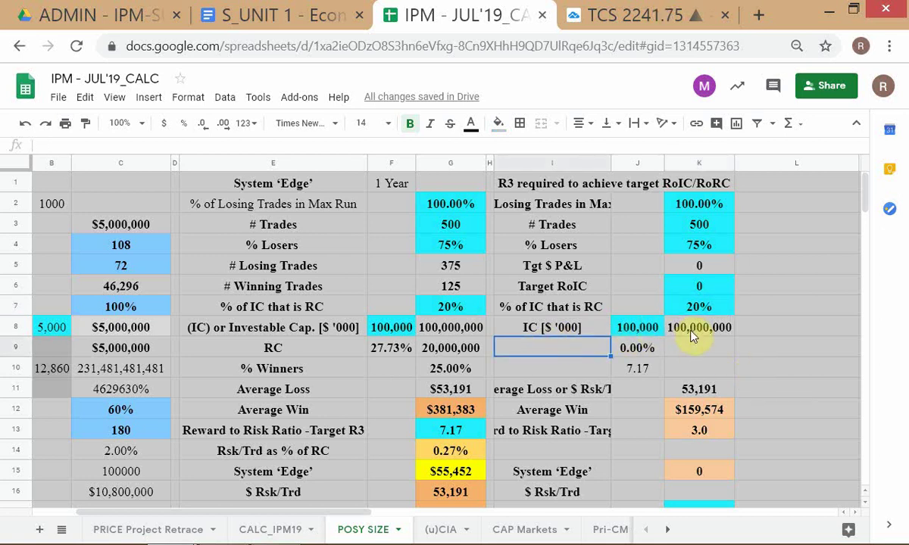
{"action": "left_click", "coordinate": [633, 349]}
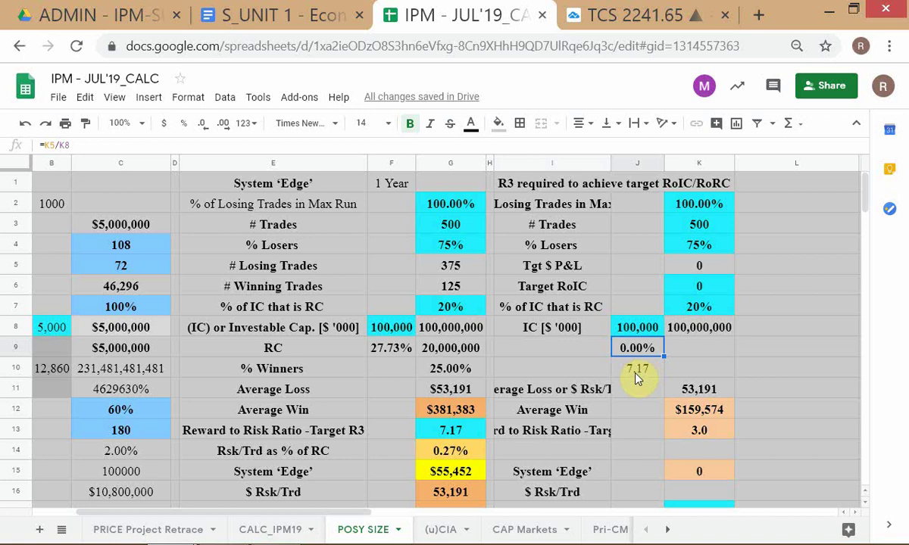
{"action": "left_click", "coordinate": [561, 352]}
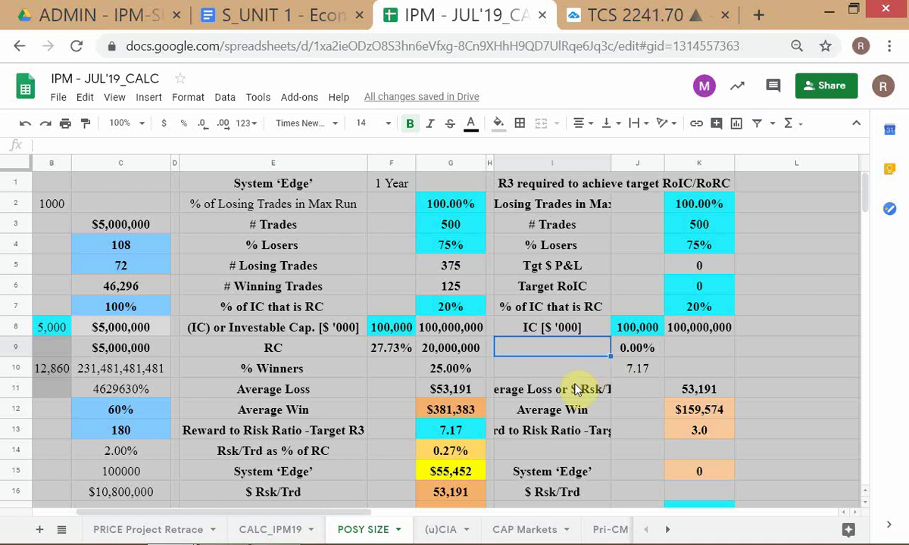
{"action": "left_click", "coordinate": [783, 214]}
{"action": "left_click_drag", "start_coordinate": [857, 163], "coordinate": [813, 167]}
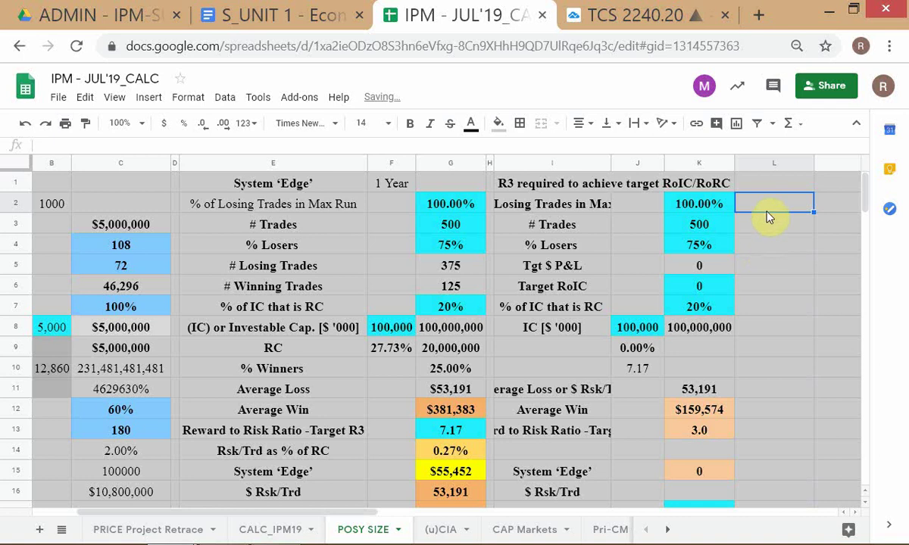
Step: Enter 0.2 in cell L2 and remove the underline from it
{"action": "type", "text": "2-"}
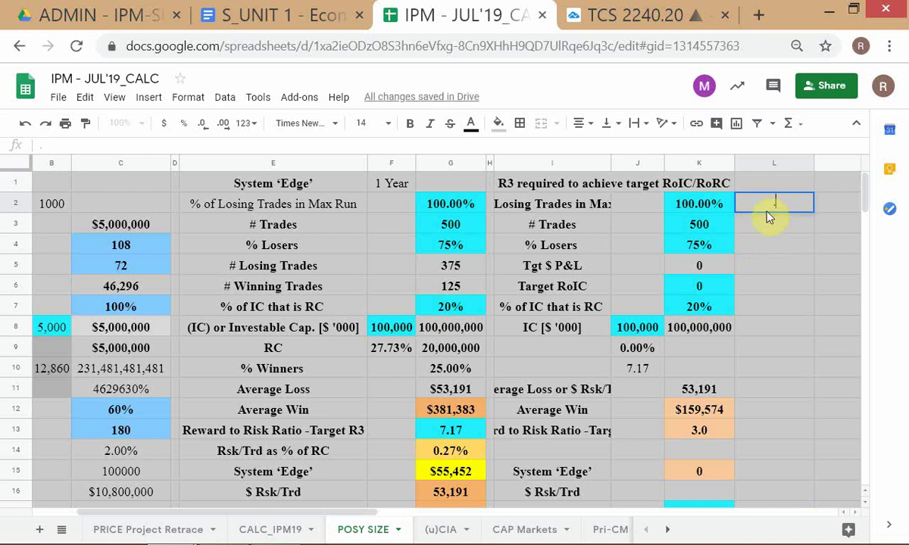
{"action": "key", "text": "Return"}
{"action": "left_click", "coordinate": [767, 210]}
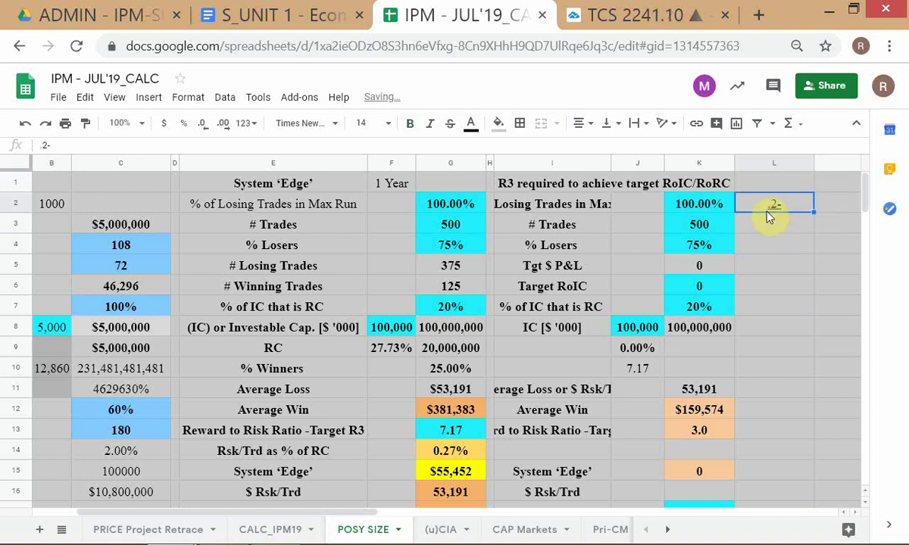
{"action": "type", "text": ".2"}
{"action": "key", "text": "Return"}
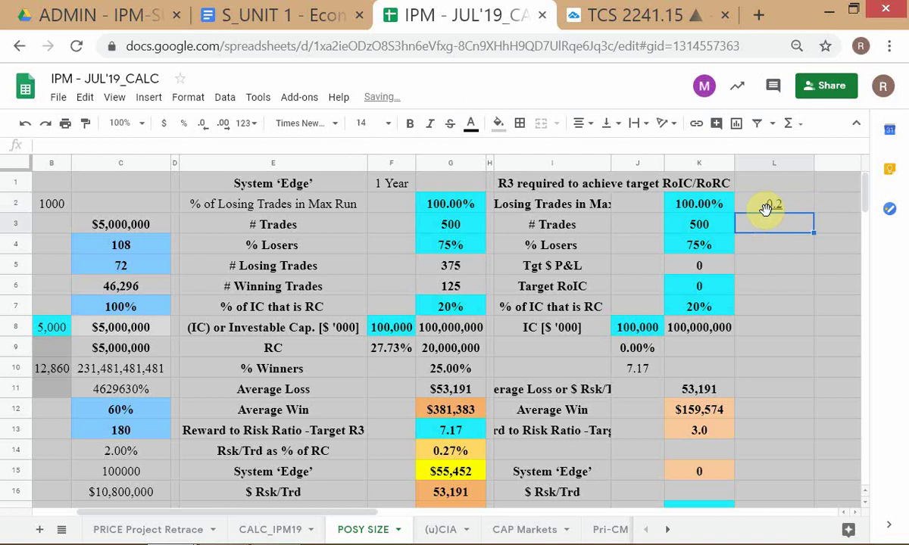
{"action": "left_click", "coordinate": [769, 201]}
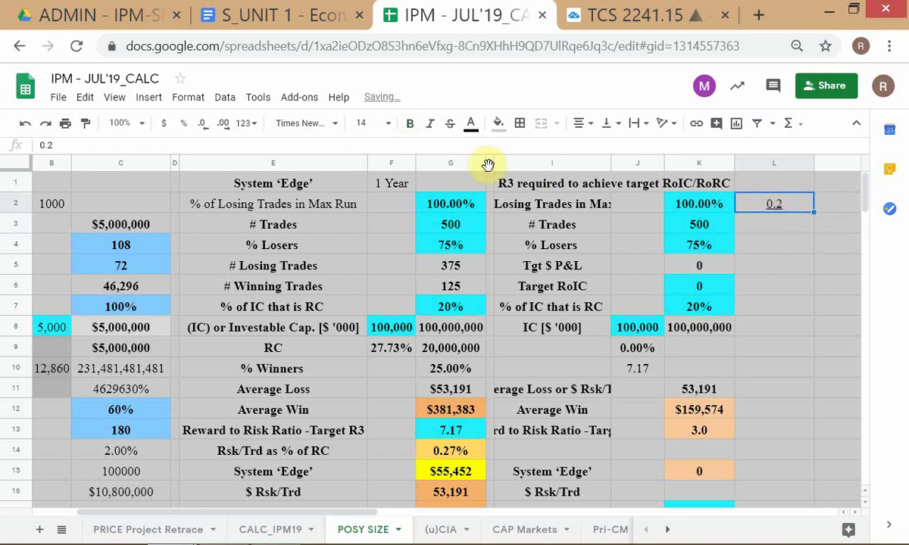
{"action": "left_click", "coordinate": [431, 128]}
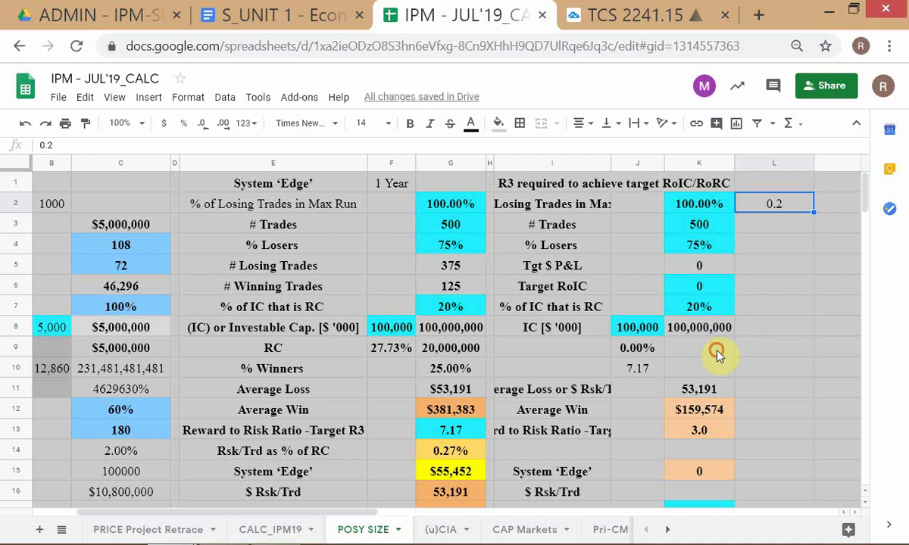
Step: Enter the formula =K8*L2 in cell K9 and make the cell bold
{"action": "left_click", "coordinate": [671, 348]}
{"action": "type", "text": "="}
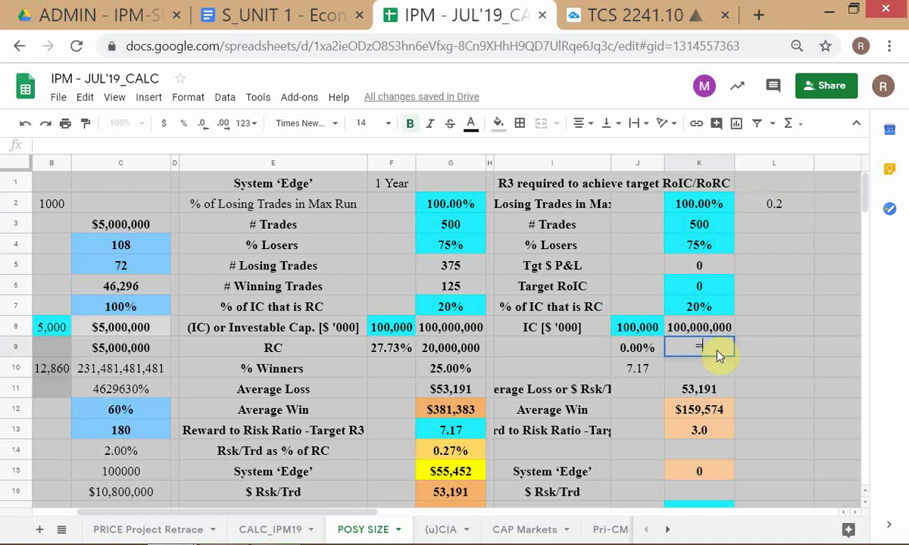
{"action": "key", "text": "Up"}
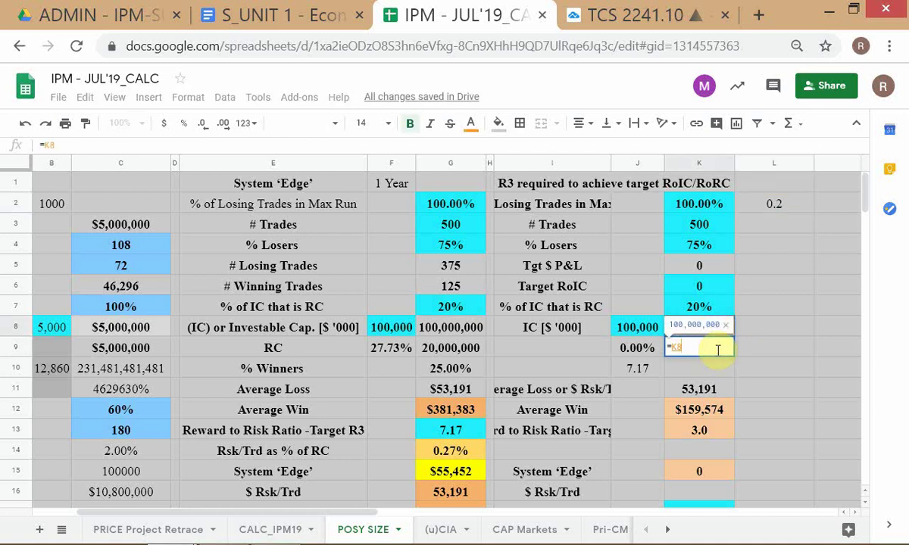
{"action": "type", "text": "*"}
{"action": "left_click", "coordinate": [772, 205]}
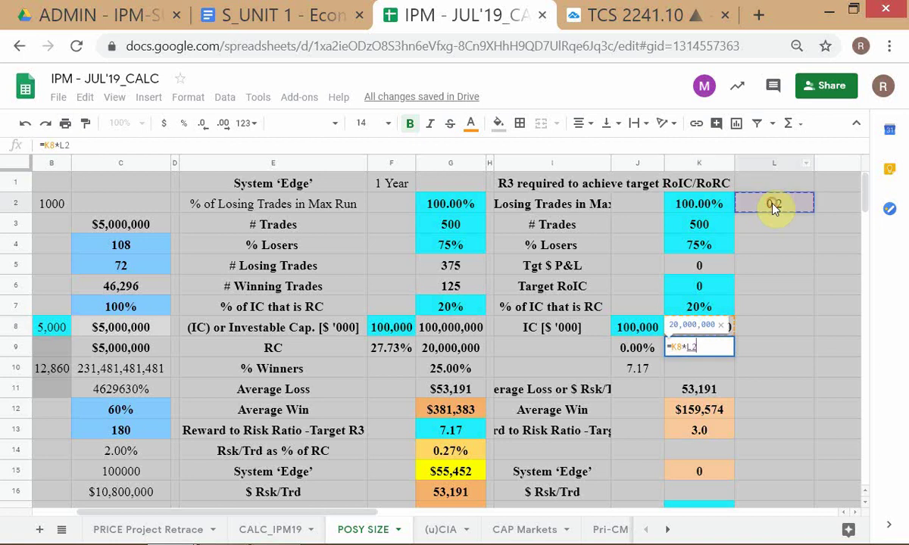
{"action": "key", "text": "Return"}
{"action": "left_click", "coordinate": [772, 205]}
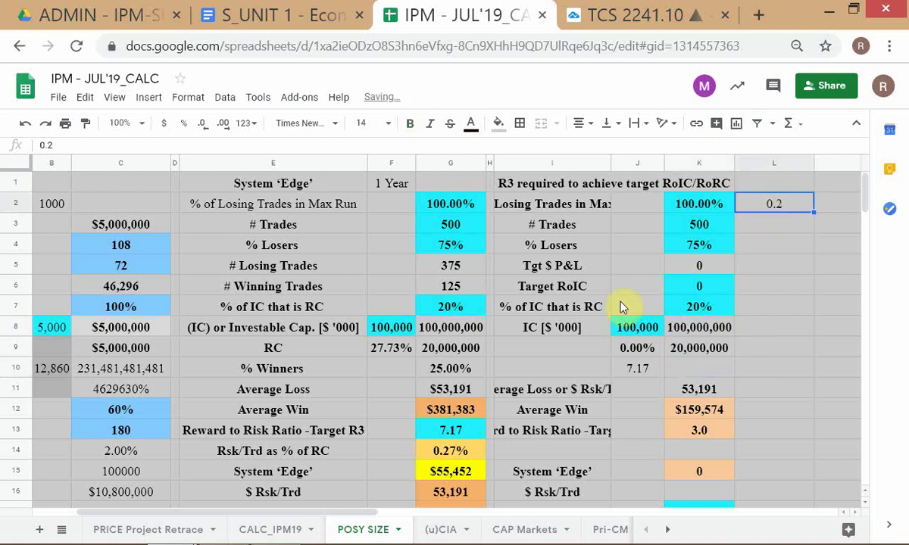
{"action": "left_click", "coordinate": [707, 351]}
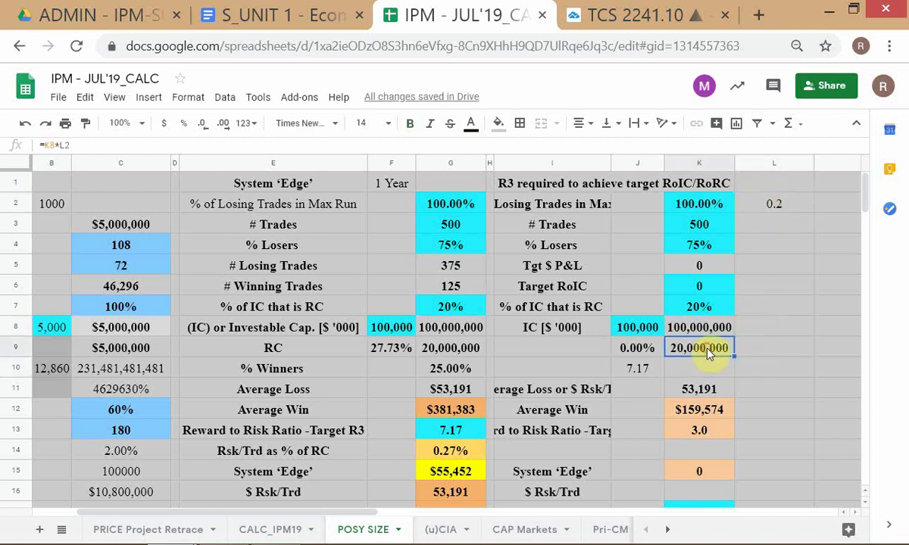
{"action": "key", "text": "ctrl+b"}
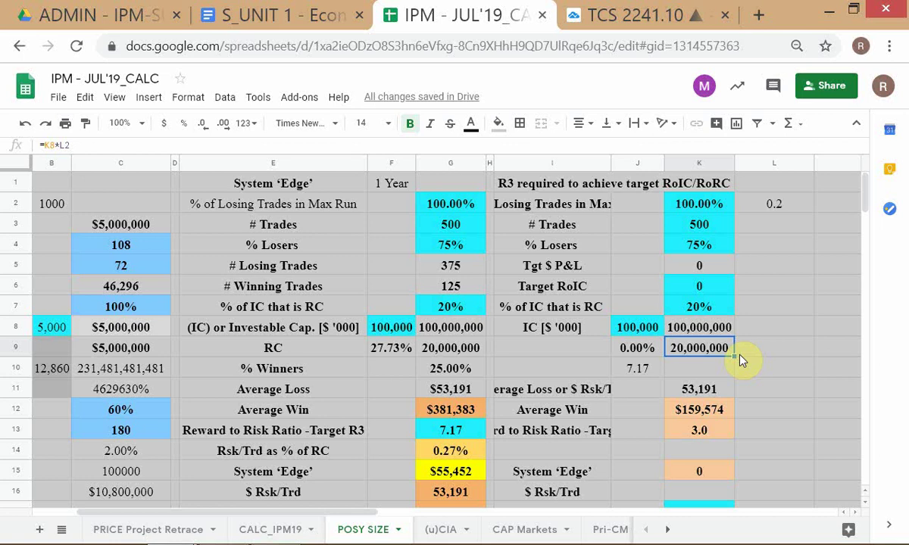
Step: Change the value in cell L2 to 0.29 and check the recalculated product in K9
{"action": "left_click", "coordinate": [798, 200]}
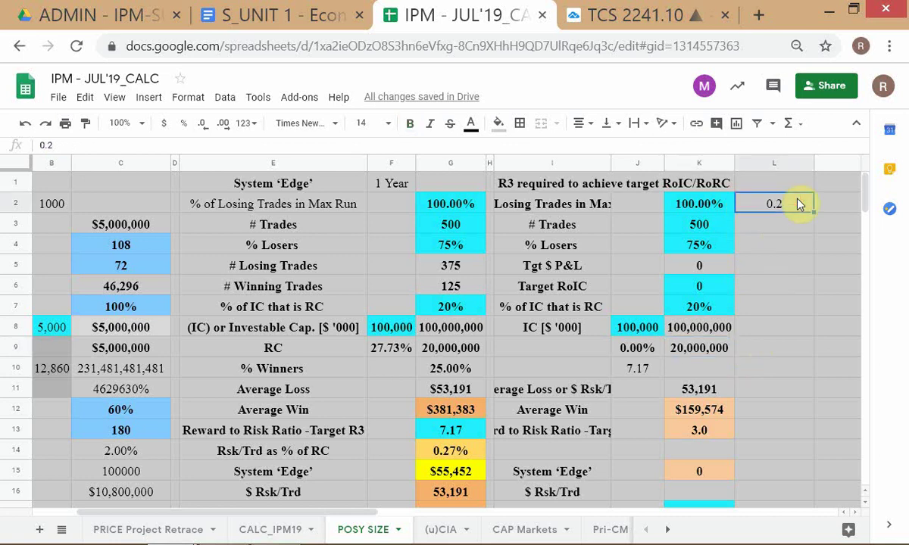
{"action": "type", "text": ",20"}
{"action": "key", "text": "BackSpace"}
{"action": "key", "text": "BackSpace"}
{"action": "key", "text": "BackSpace"}
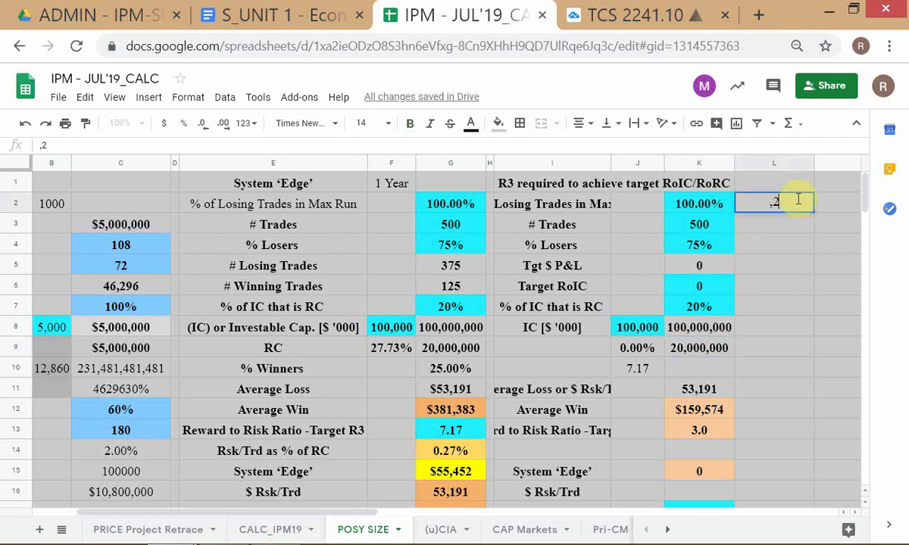
{"action": "type", "text": ".29"}
{"action": "key", "text": "Return"}
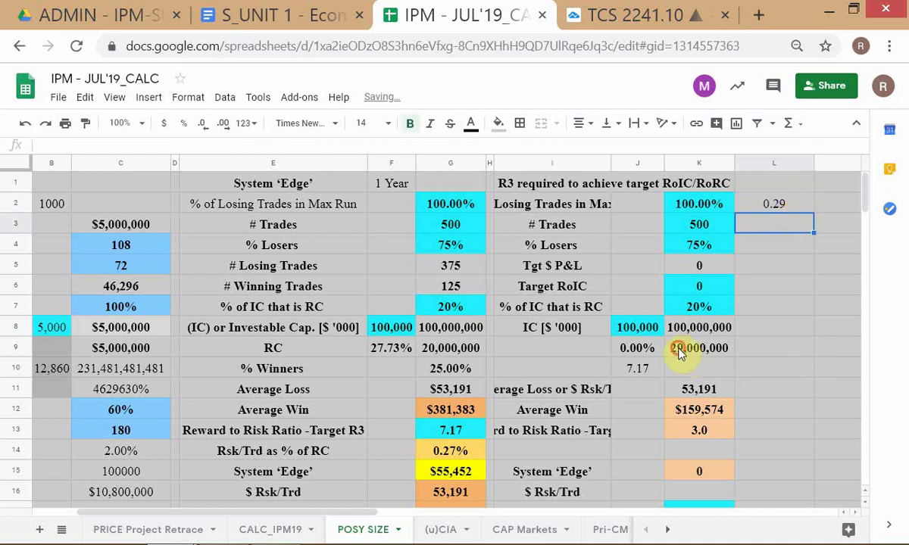
{"action": "left_click", "coordinate": [685, 349]}
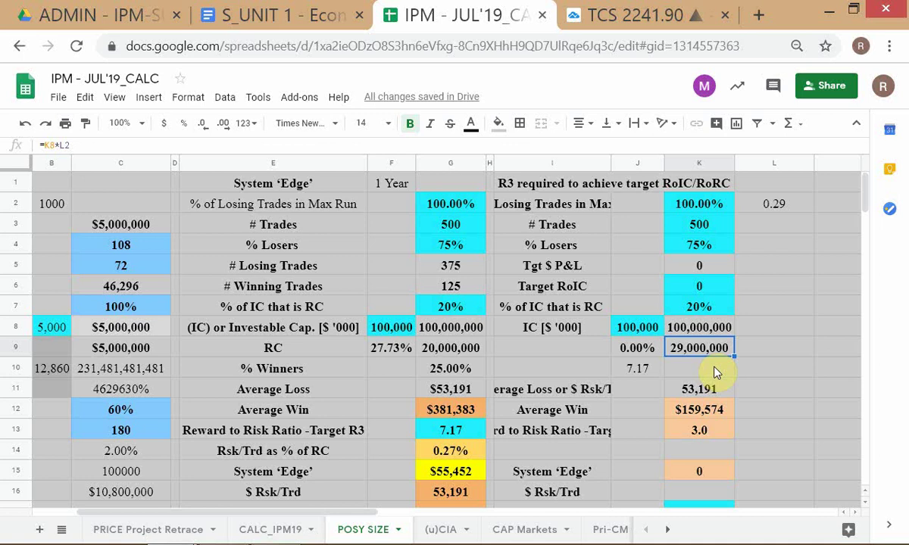
{"action": "left_click", "coordinate": [746, 204]}
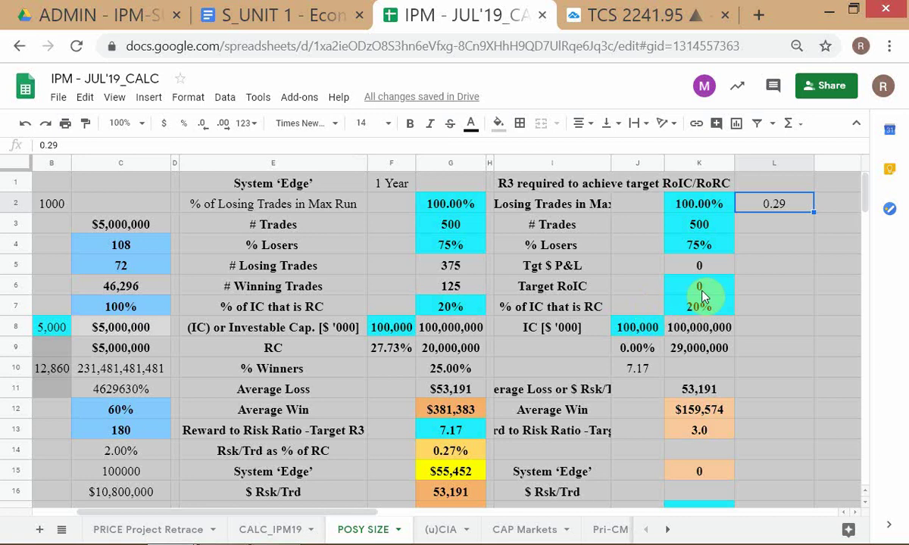
{"action": "left_click", "coordinate": [690, 308]}
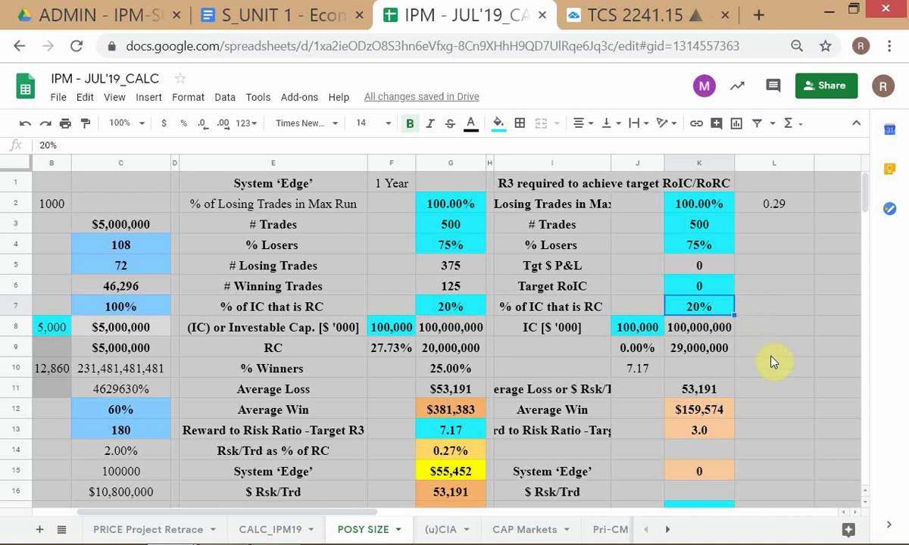
{"action": "left_click", "coordinate": [774, 384]}
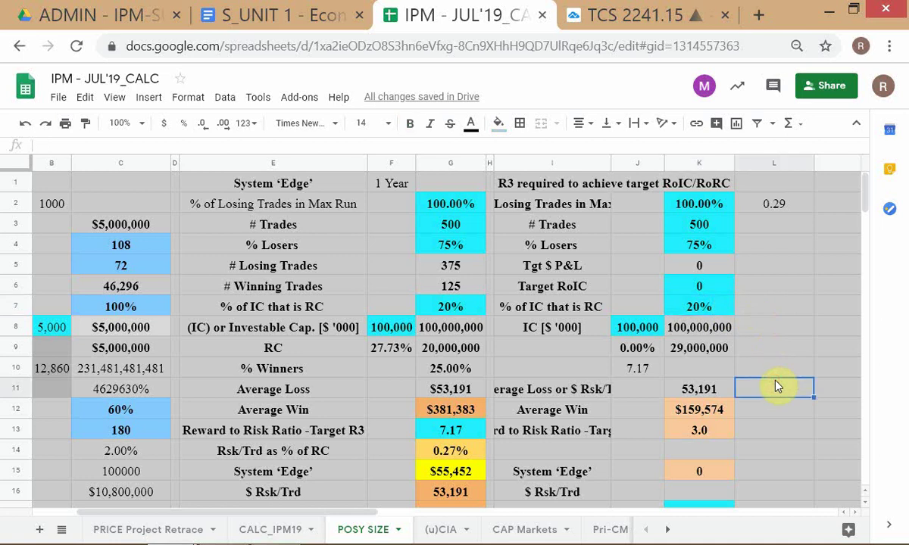
{"action": "left_click", "coordinate": [772, 207]}
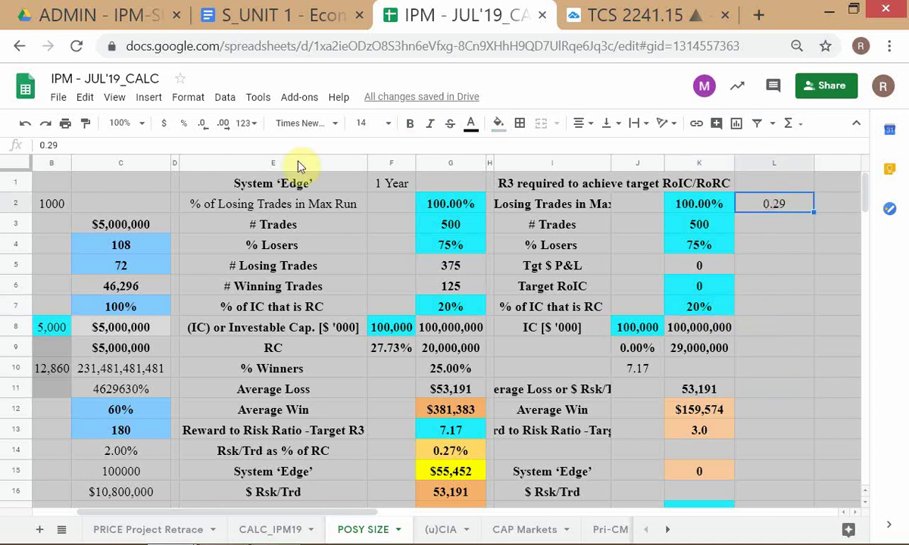
Step: Format cell L2 as a percentage and check the formula in K9 that uses it
{"action": "left_click", "coordinate": [184, 123]}
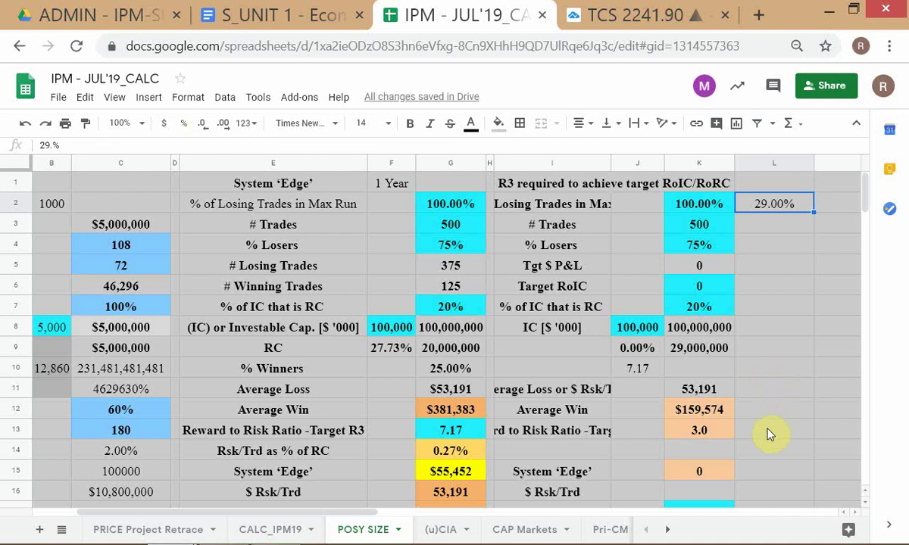
{"action": "left_click", "coordinate": [684, 350]}
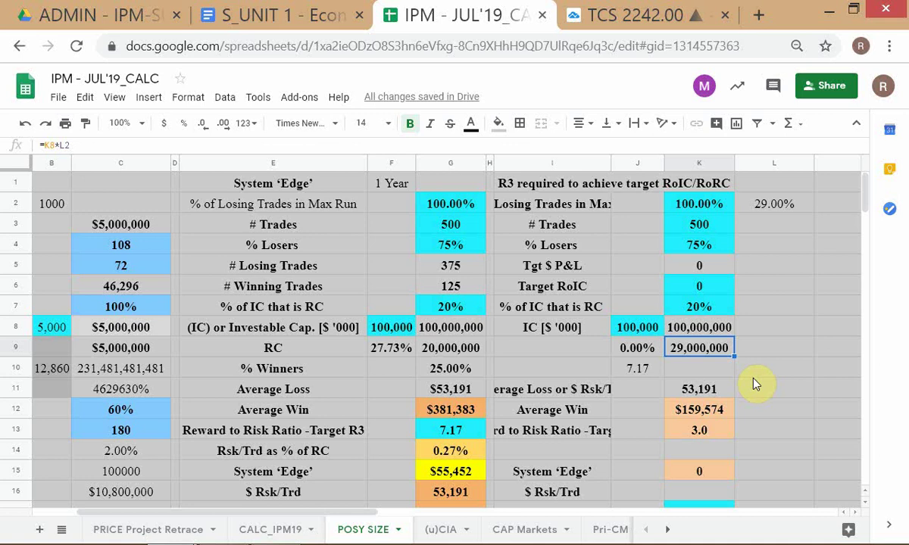
{"action": "mouse_move", "coordinate": [780, 538]}
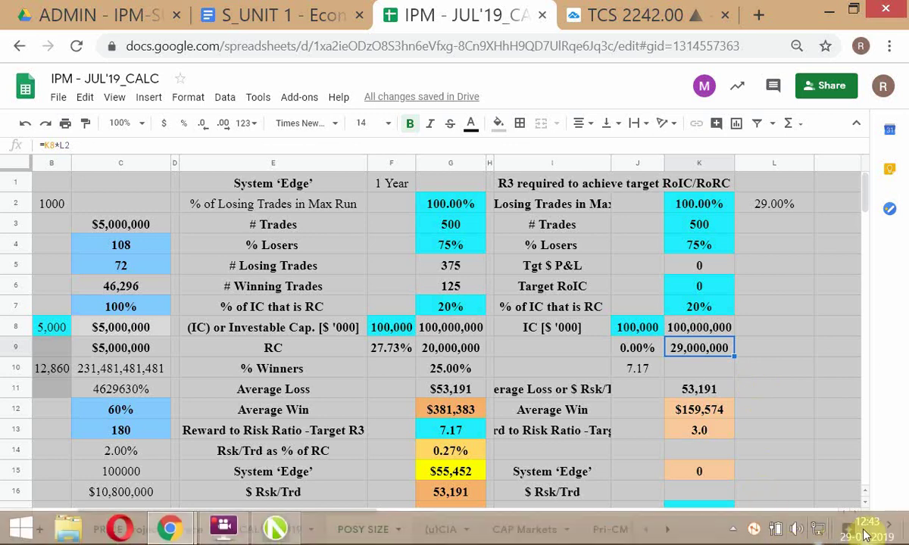
{"action": "left_click", "coordinate": [785, 391]}
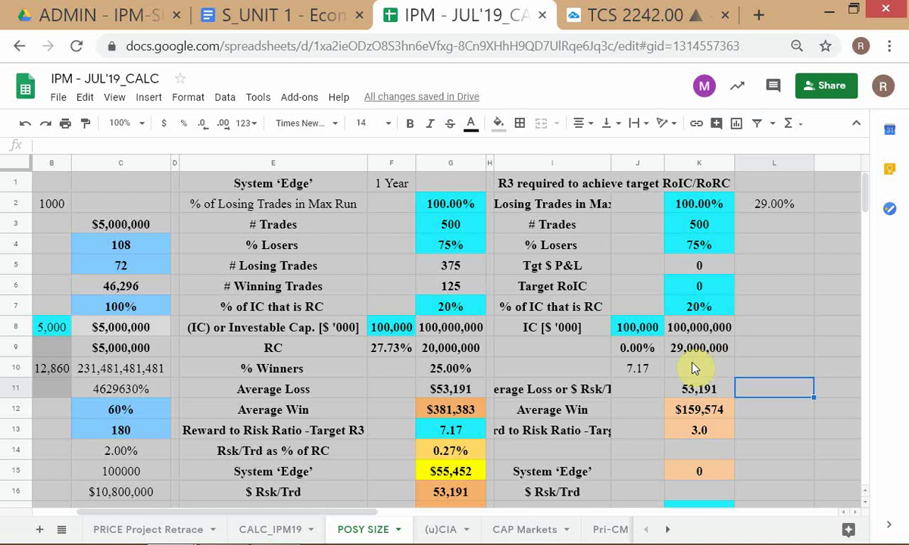
Step: Examine the System 'Edge' formula in G15 and the # Losing Trades formula in G5
{"action": "left_click", "coordinate": [352, 390]}
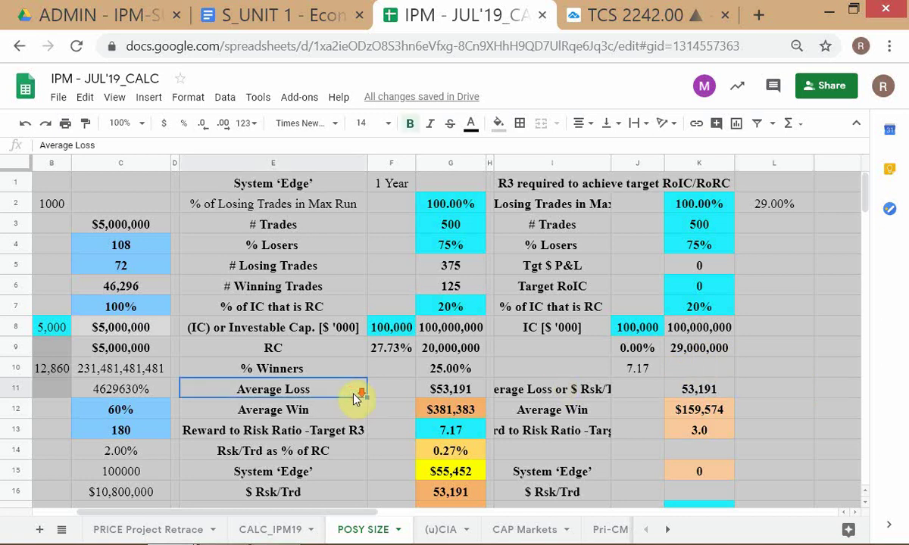
{"action": "scroll", "coordinate": [355, 399], "scroll_direction": "down", "scroll_amount": 1}
{"action": "scroll", "coordinate": [356, 399], "scroll_direction": "down", "scroll_amount": 1}
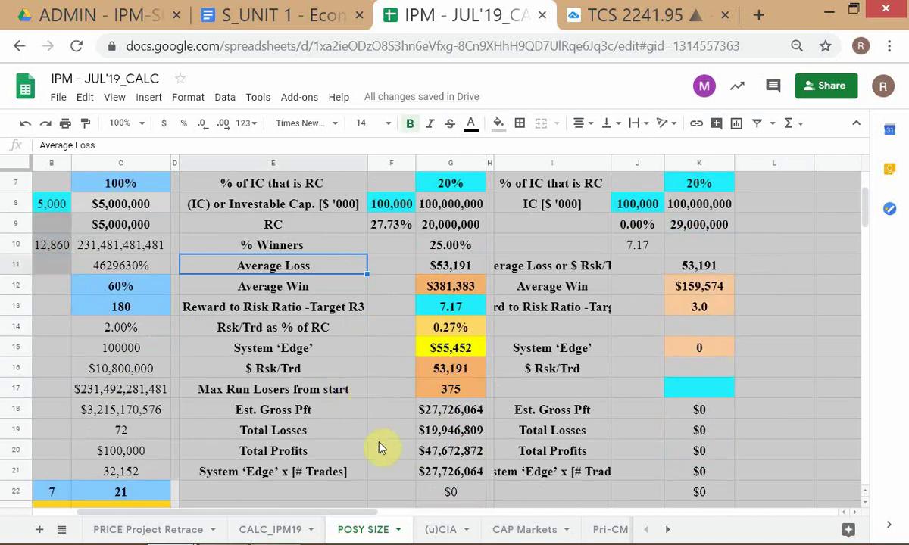
{"action": "left_click", "coordinate": [394, 347]}
{"action": "left_click", "coordinate": [314, 348]}
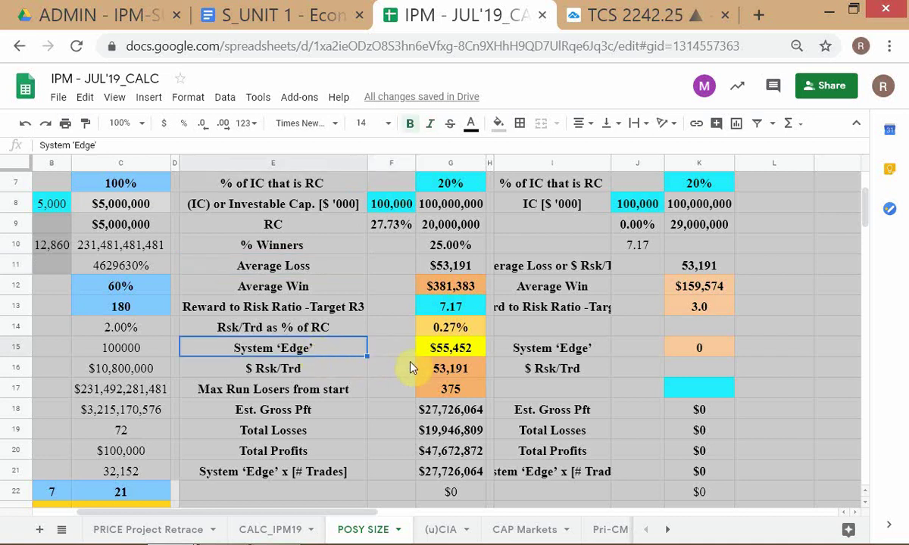
{"action": "left_click", "coordinate": [453, 347]}
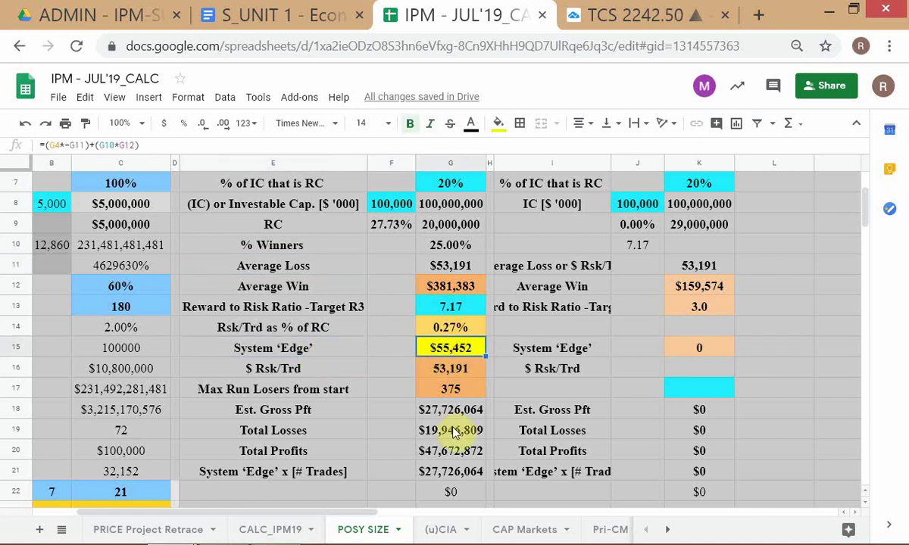
{"action": "scroll", "coordinate": [426, 405], "scroll_direction": "up", "scroll_amount": 2}
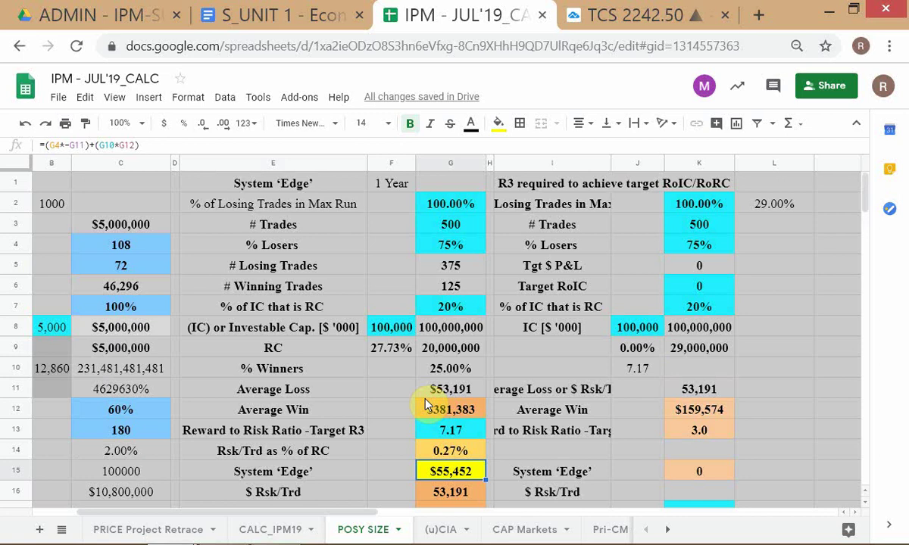
{"action": "left_click", "coordinate": [437, 269]}
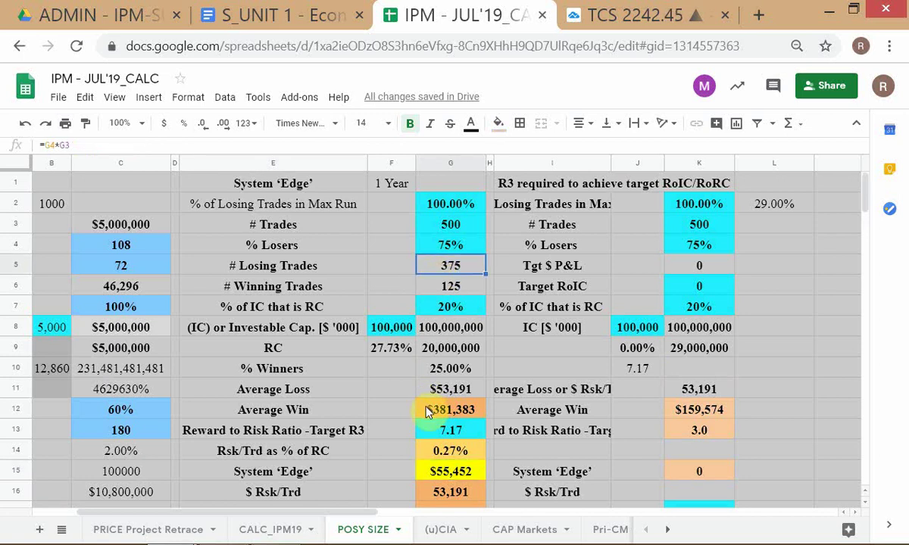
Step: Inspect the Total Losses formula in G19 together with the cells it references
{"action": "scroll", "coordinate": [541, 448], "scroll_direction": "down", "scroll_amount": 1}
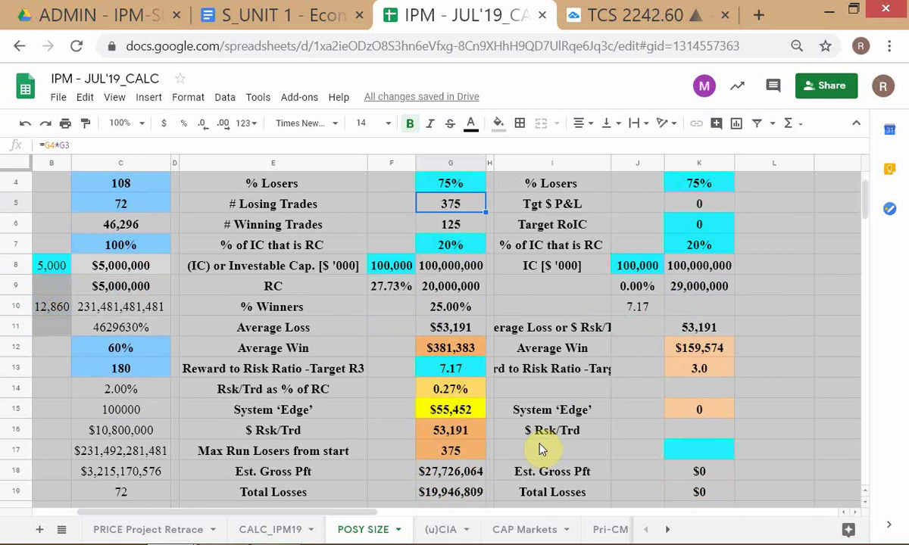
{"action": "scroll", "coordinate": [542, 448], "scroll_direction": "down", "scroll_amount": 1}
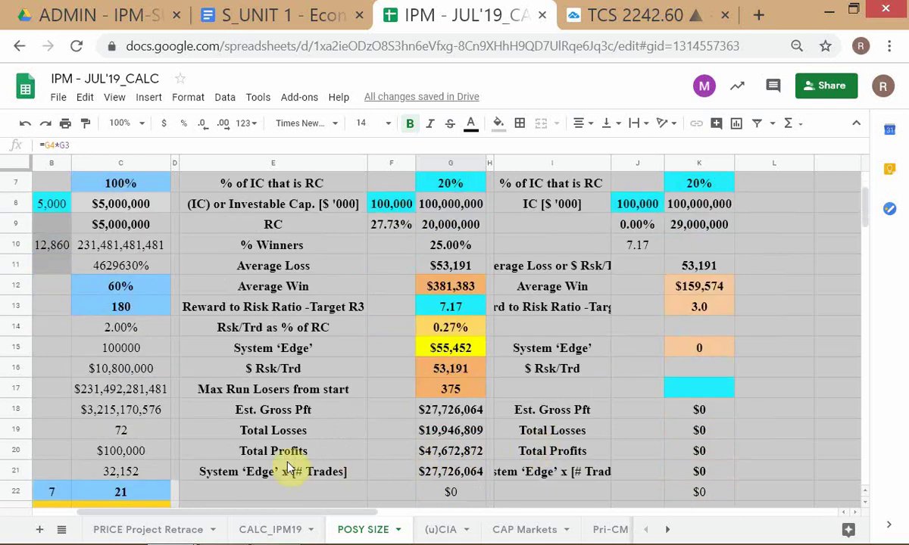
{"action": "left_click", "coordinate": [332, 431]}
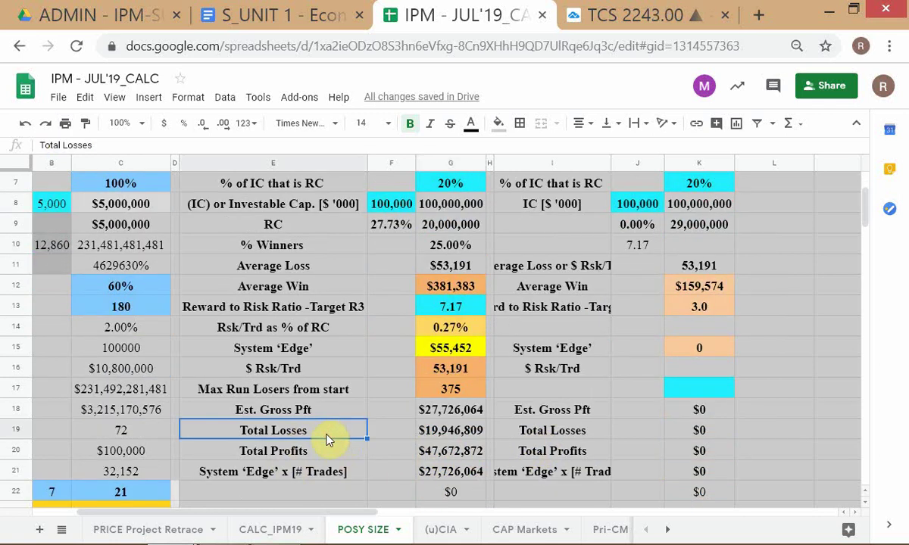
{"action": "scroll", "coordinate": [469, 454], "scroll_direction": "up", "scroll_amount": 1}
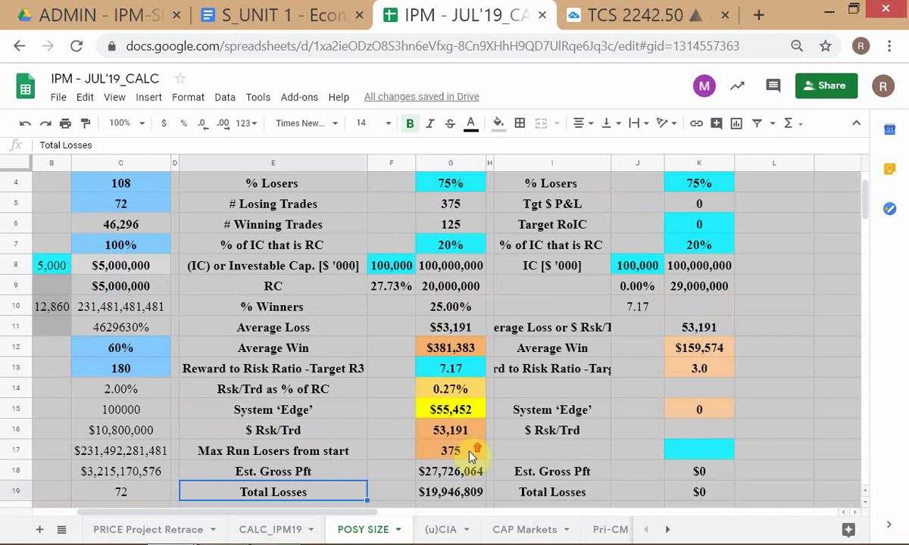
{"action": "scroll", "coordinate": [470, 453], "scroll_direction": "down", "scroll_amount": 2}
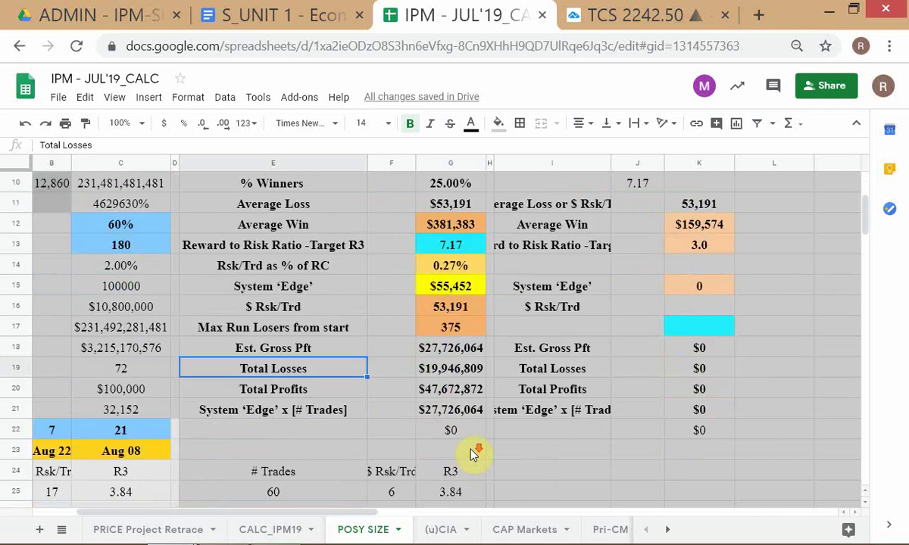
{"action": "left_click", "coordinate": [450, 370]}
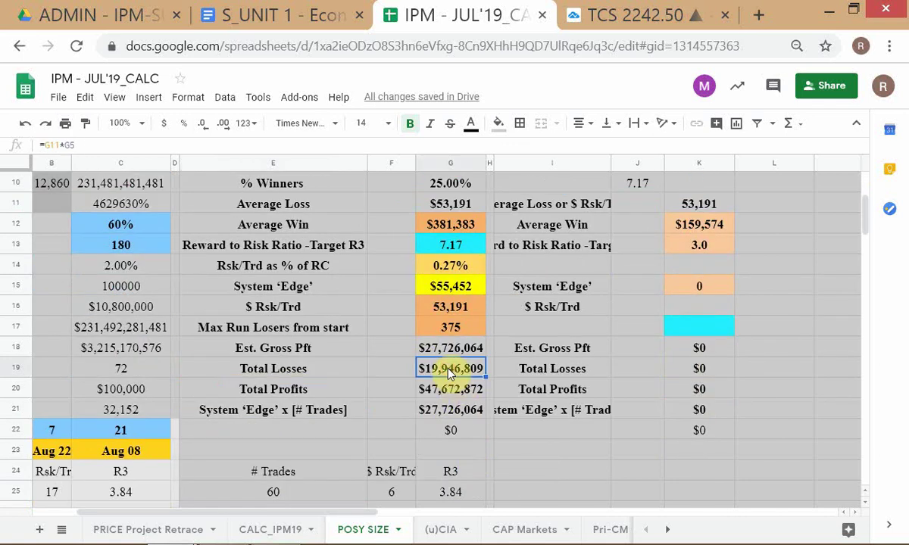
{"action": "scroll", "coordinate": [449, 372], "scroll_direction": "up", "scroll_amount": 2}
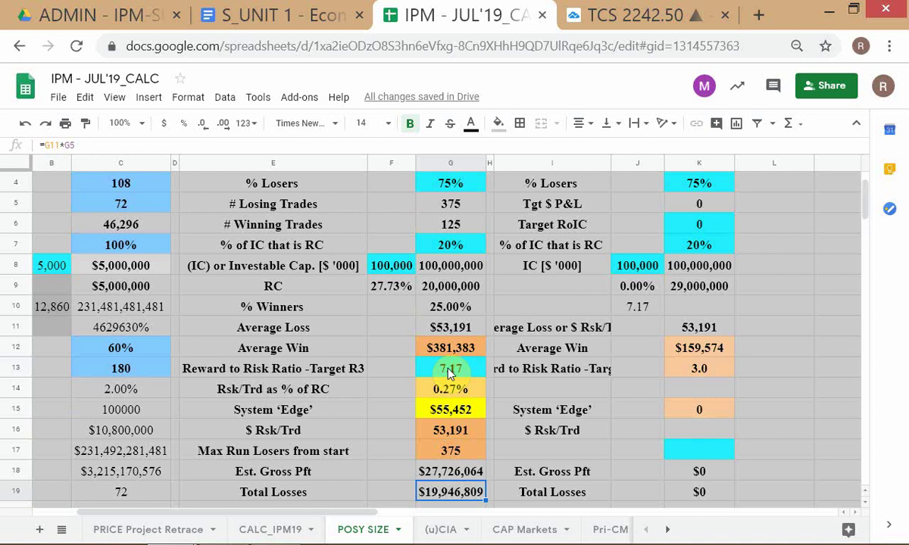
{"action": "key", "text": "F2"}
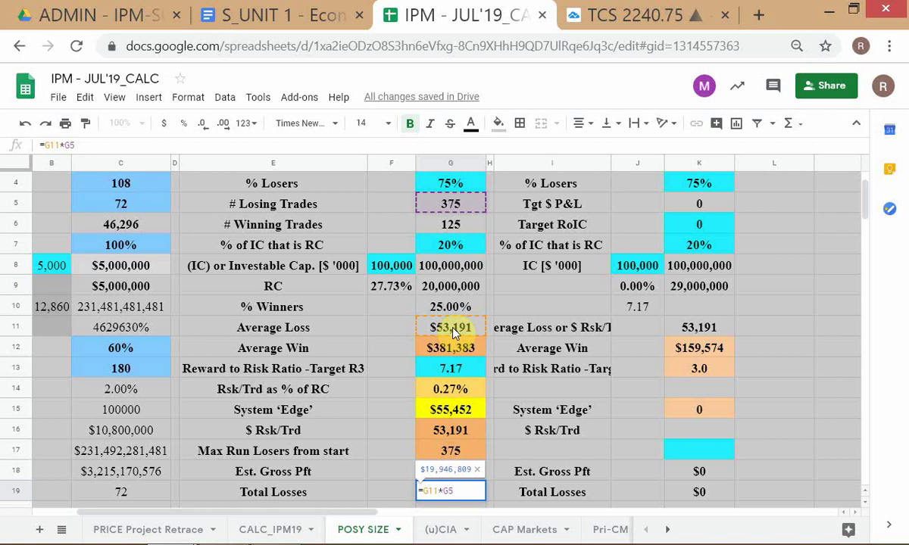
{"action": "key", "text": "Return"}
Step: Inspect the Total Profits formula in G20 together with the cells it references
{"action": "key", "text": "Down"}
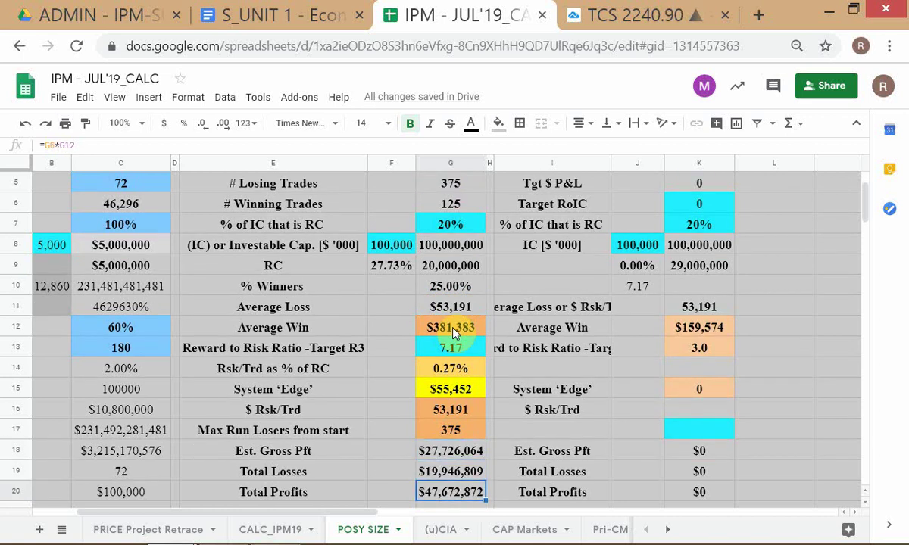
{"action": "scroll", "coordinate": [452, 333], "scroll_direction": "down", "scroll_amount": 1}
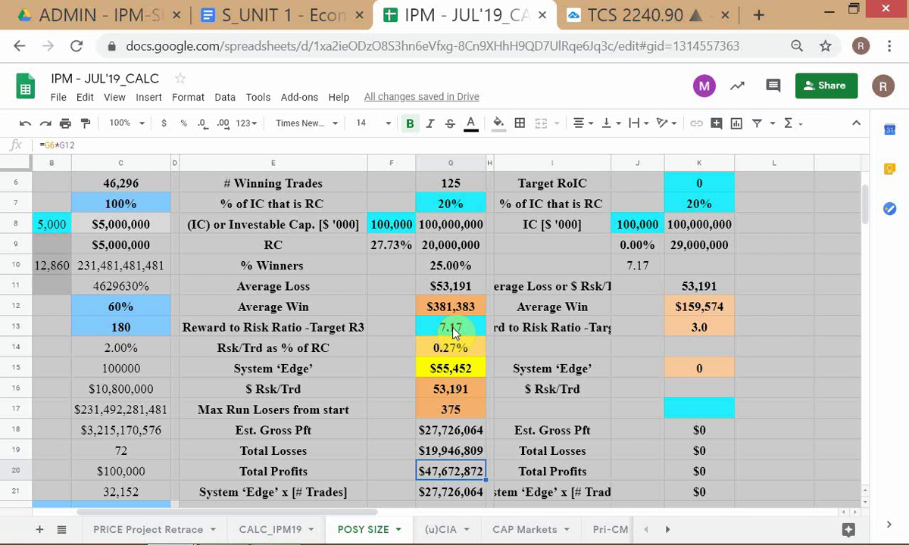
{"action": "key", "text": "F2"}
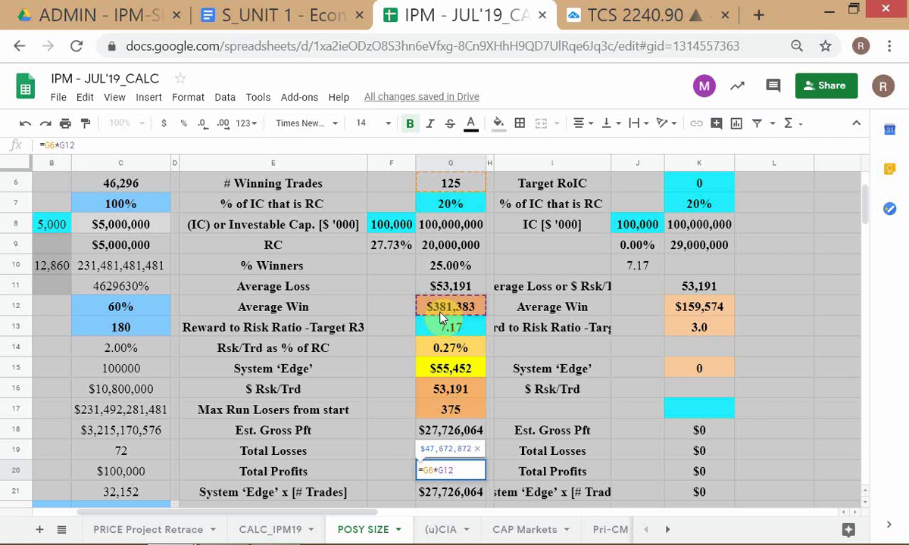
{"action": "key", "text": "Return"}
{"action": "key", "text": "Up"}
Step: Check the formulas for Est. Gross Pft in G18 and System 'Edge' x [# Trades] in G21
{"action": "key", "text": "Up"}
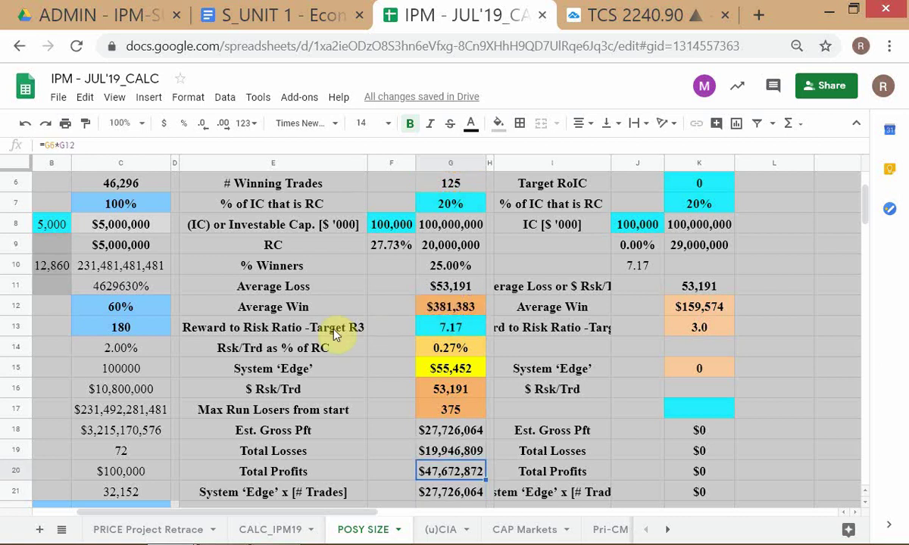
{"action": "key", "text": "Up"}
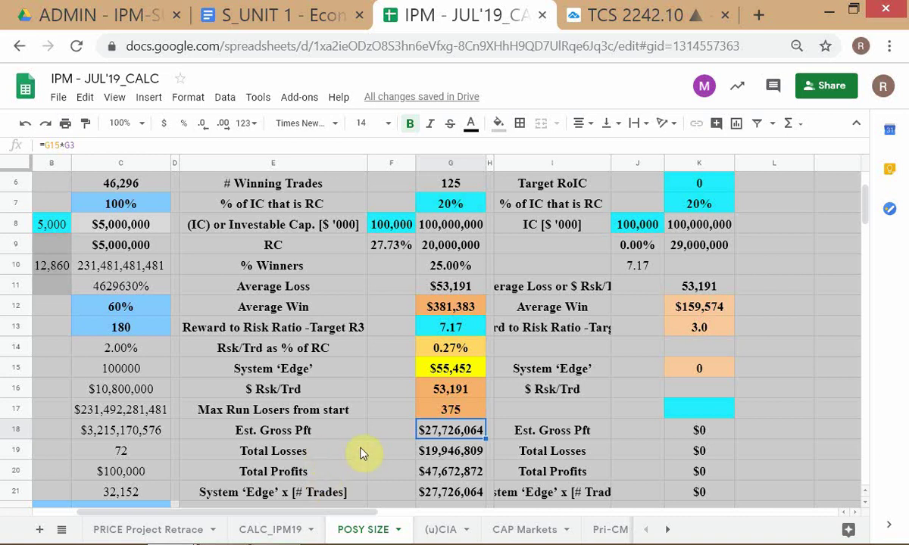
{"action": "double_click", "coordinate": [433, 430]}
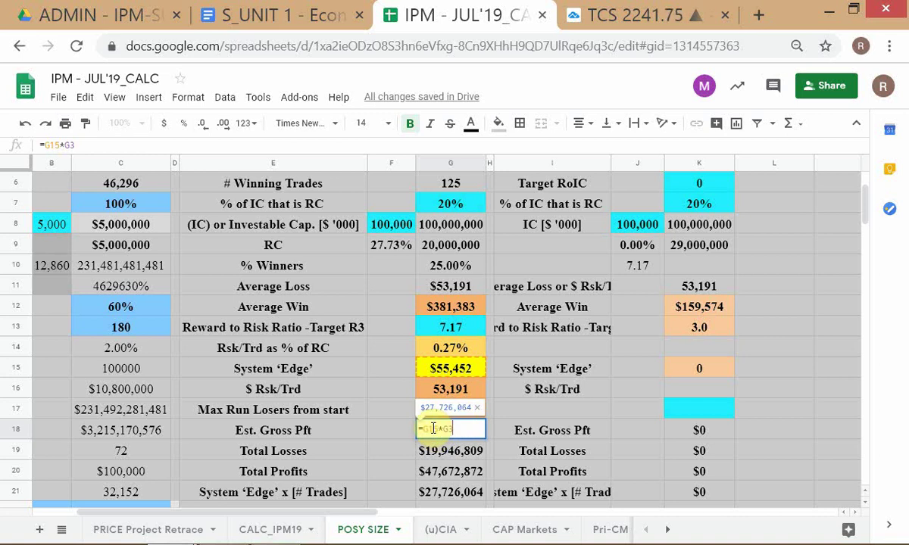
{"action": "key", "text": "Return"}
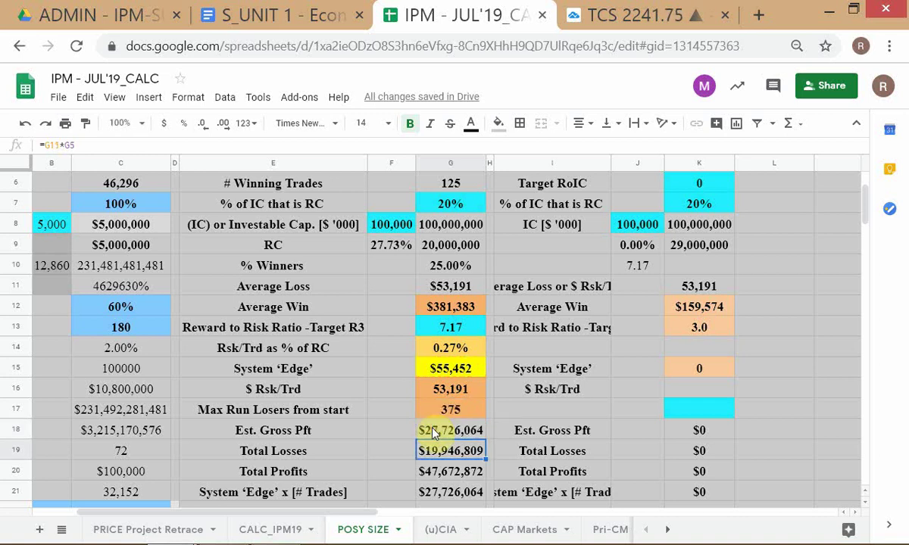
{"action": "left_click", "coordinate": [428, 493]}
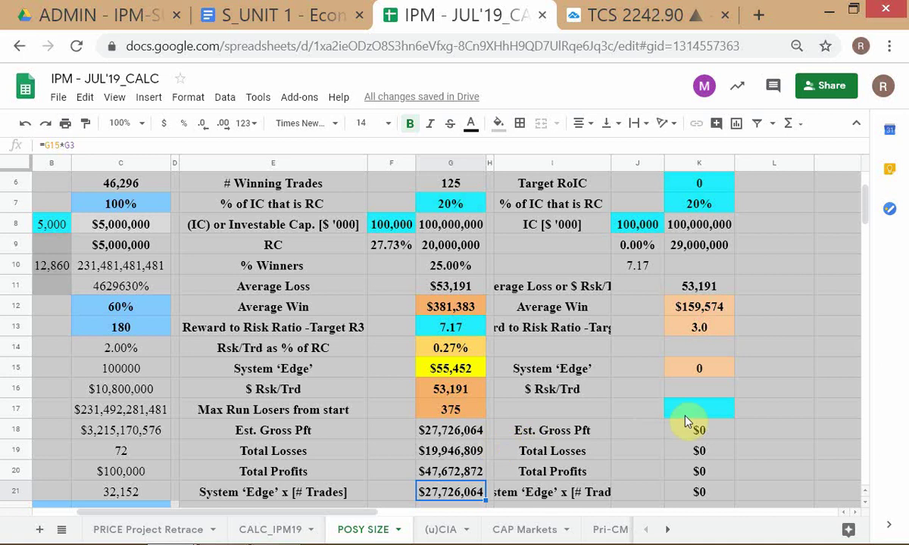
Step: Enter the formula =G20-G19 in cell I17 to subtract total losses from total profits
{"action": "left_click", "coordinate": [583, 412]}
{"action": "type", "text": "="}
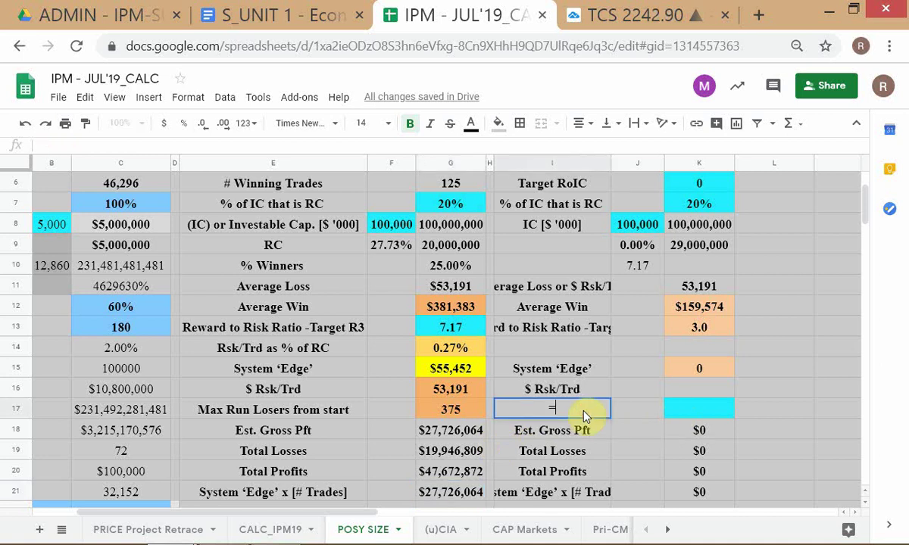
{"action": "left_click", "coordinate": [454, 473]}
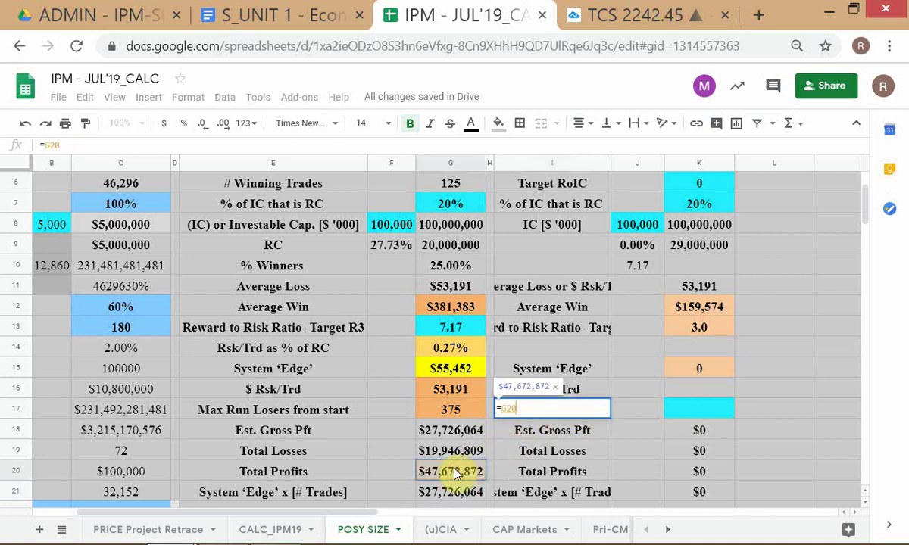
{"action": "type", "text": "-"}
{"action": "left_click", "coordinate": [453, 452]}
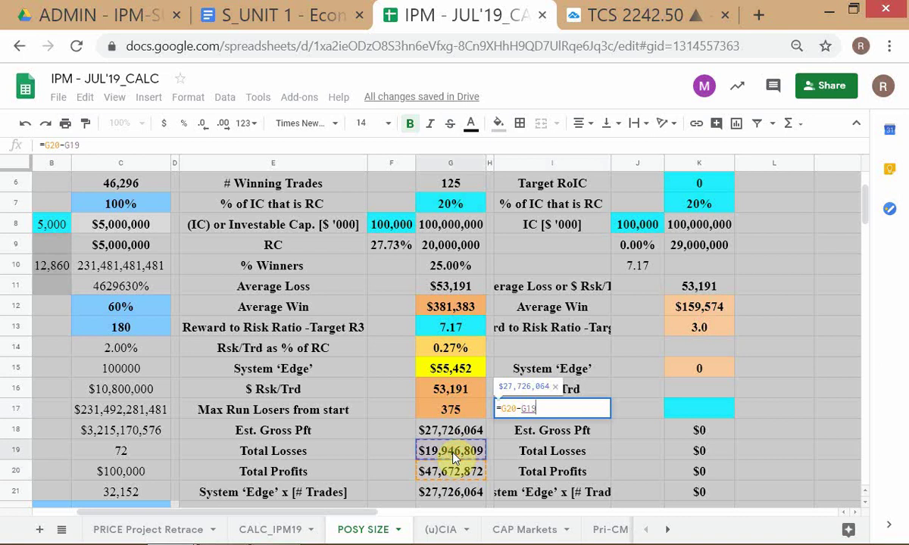
{"action": "key", "text": "Return"}
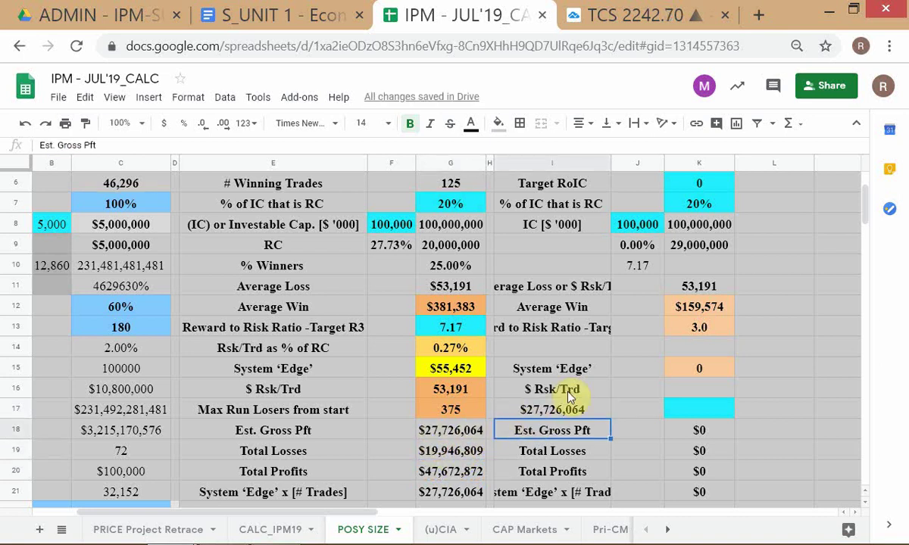
Step: Review the Est. Gross Pft cell G18 against the System 'Edge' in G15 and the # Trades in G3
{"action": "left_click", "coordinate": [422, 431]}
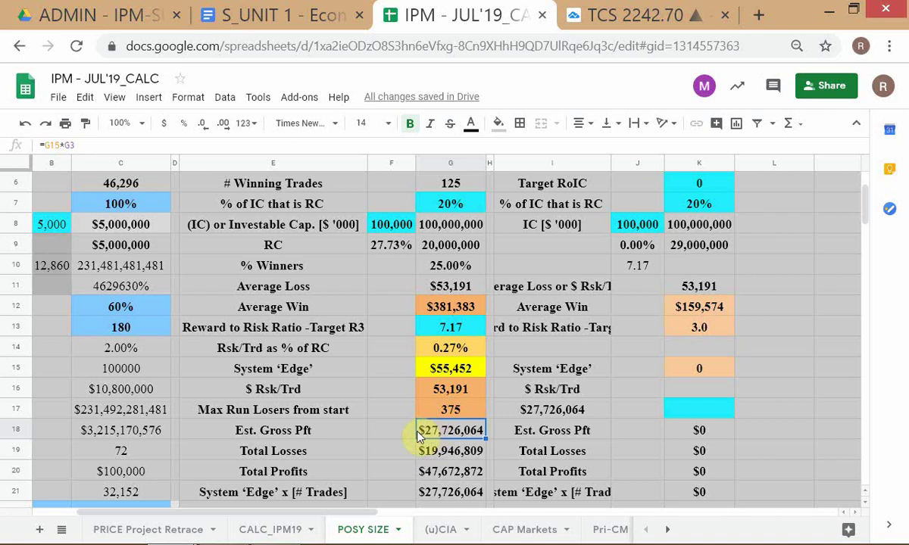
{"action": "left_click", "coordinate": [447, 377]}
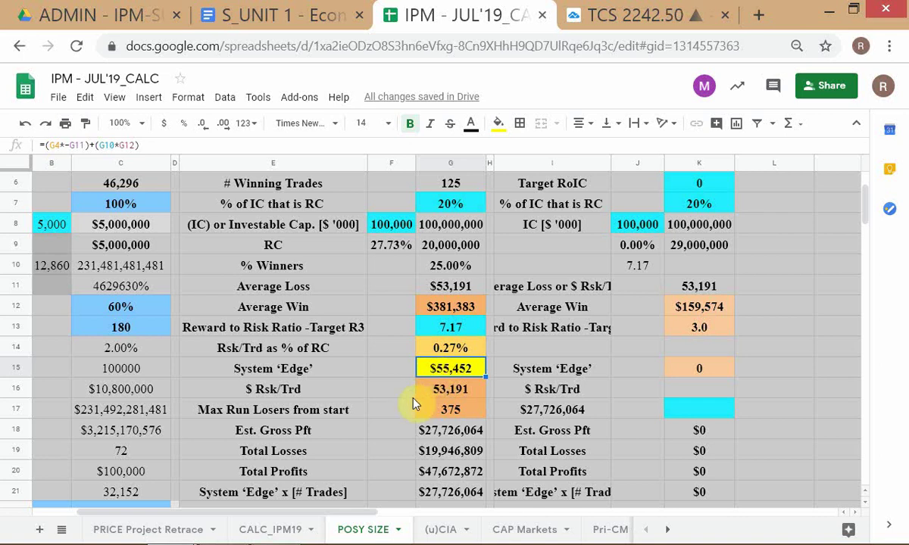
{"action": "scroll", "coordinate": [348, 396], "scroll_direction": "up", "scroll_amount": 1}
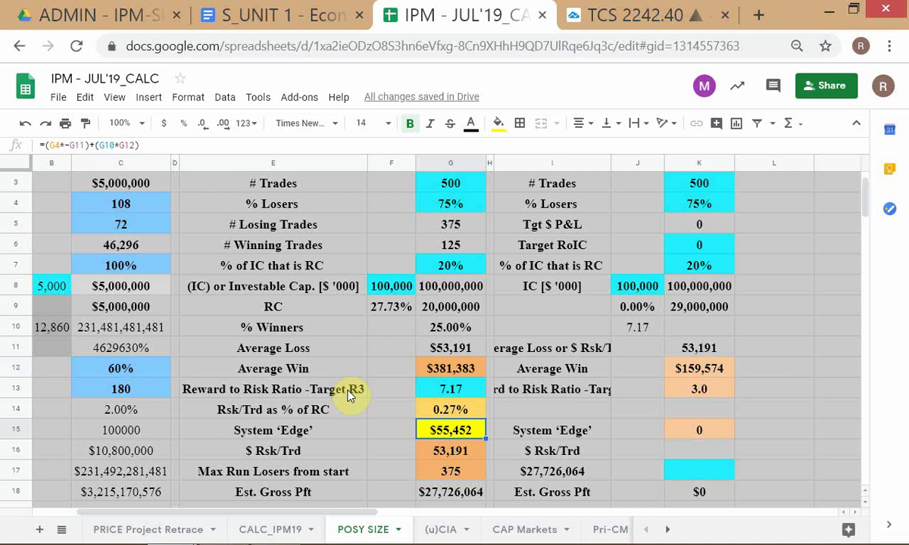
{"action": "scroll", "coordinate": [351, 394], "scroll_direction": "up", "scroll_amount": 1}
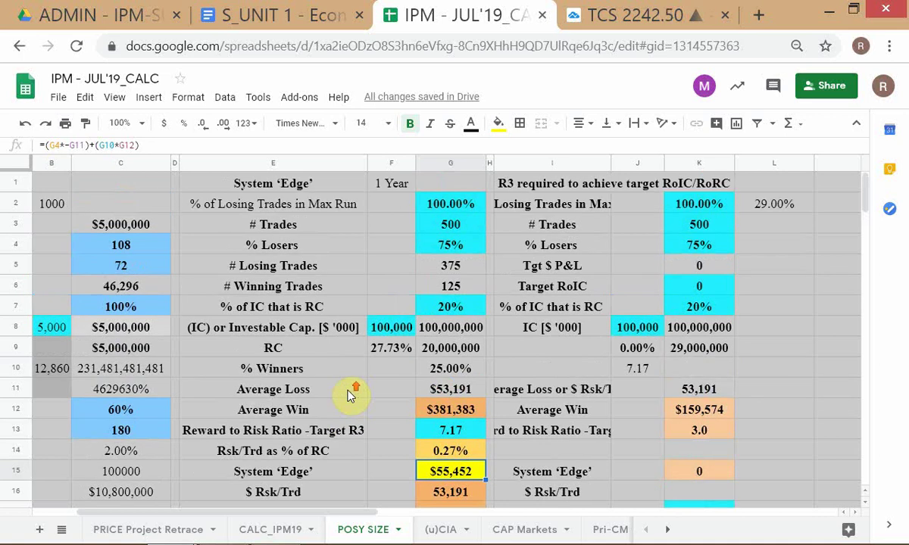
{"action": "left_click", "coordinate": [426, 232]}
{"action": "scroll", "coordinate": [406, 366], "scroll_direction": "down", "scroll_amount": 1}
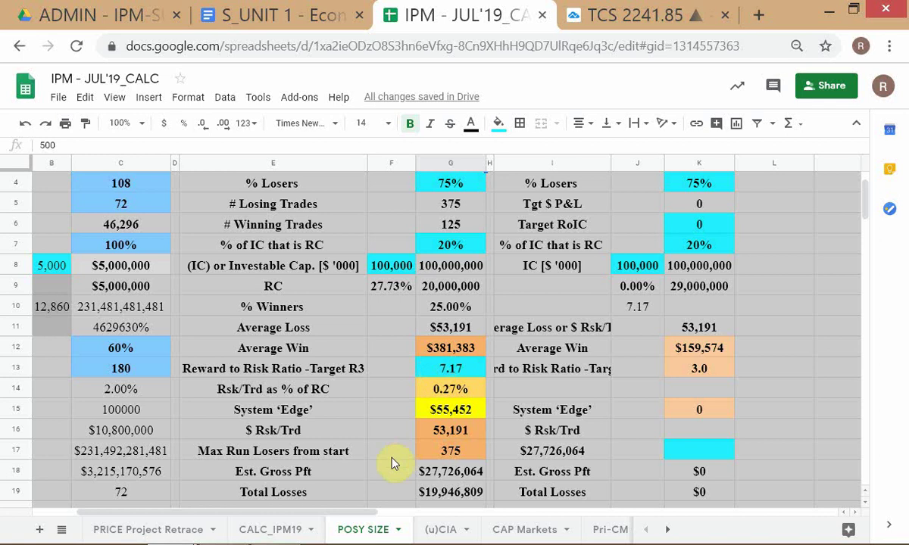
Step: Inspect the Est. Gross Pft formula in G18 together with the # Trades and System 'Edge' cells it references
{"action": "scroll", "coordinate": [443, 293], "scroll_direction": "up", "scroll_amount": 1}
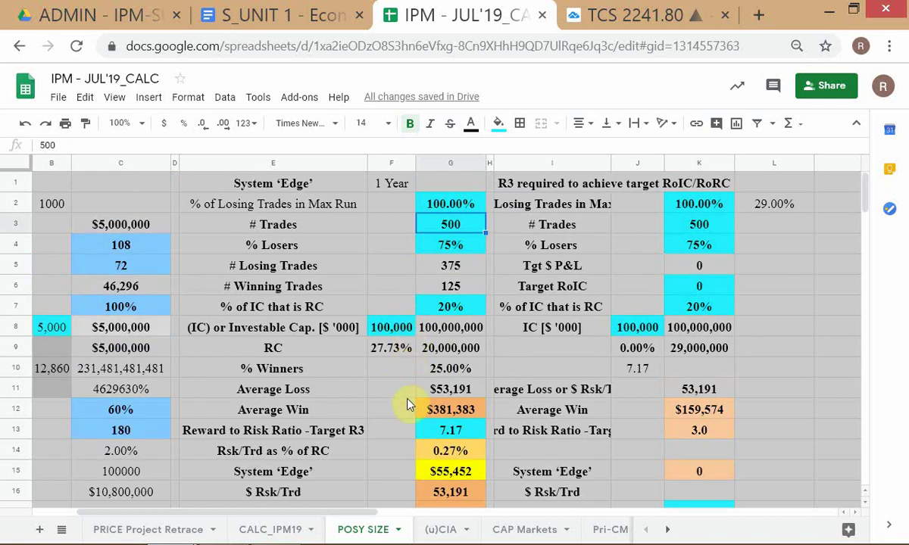
{"action": "scroll", "coordinate": [412, 417], "scroll_direction": "down", "scroll_amount": 1}
{"action": "scroll", "coordinate": [412, 416], "scroll_direction": "down", "scroll_amount": 1}
{"action": "scroll", "coordinate": [415, 416], "scroll_direction": "up", "scroll_amount": 1}
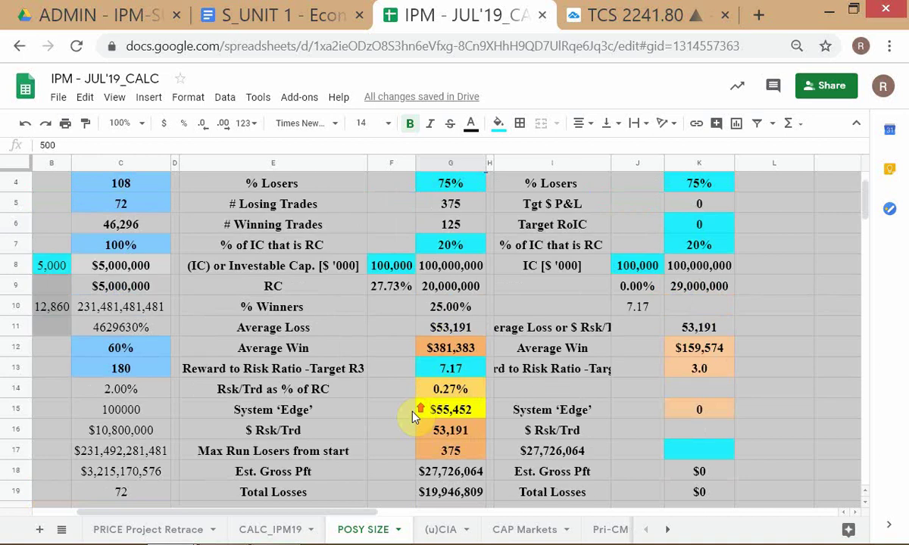
{"action": "left_click", "coordinate": [428, 476]}
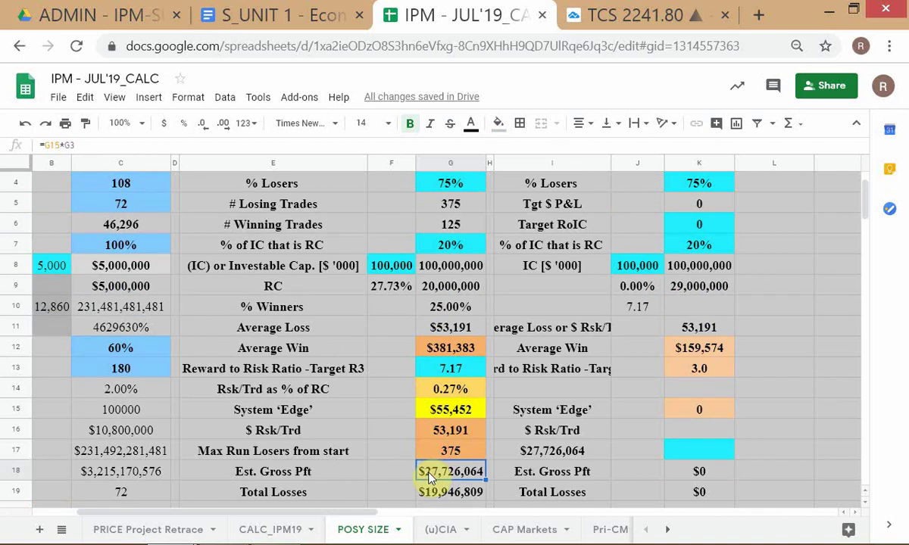
{"action": "double_click", "coordinate": [429, 474]}
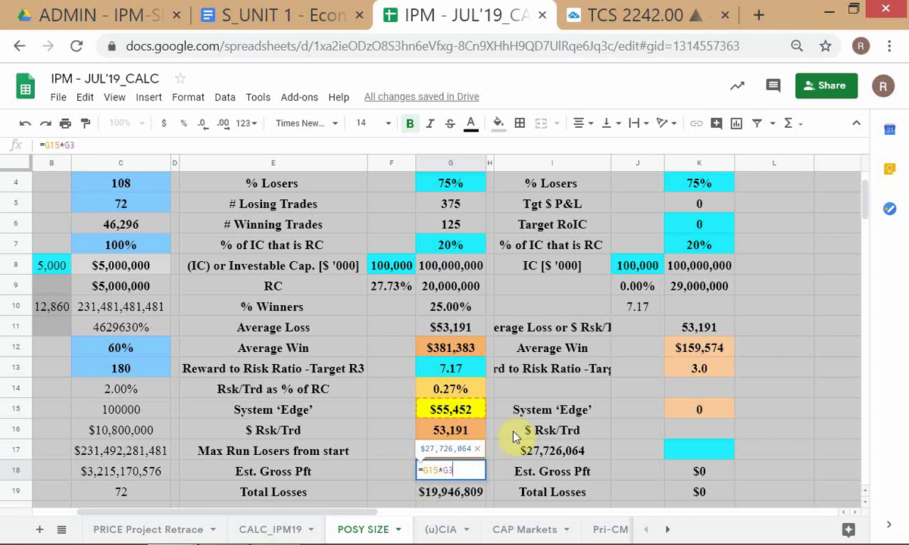
{"action": "scroll", "coordinate": [521, 378], "scroll_direction": "up", "scroll_amount": 1}
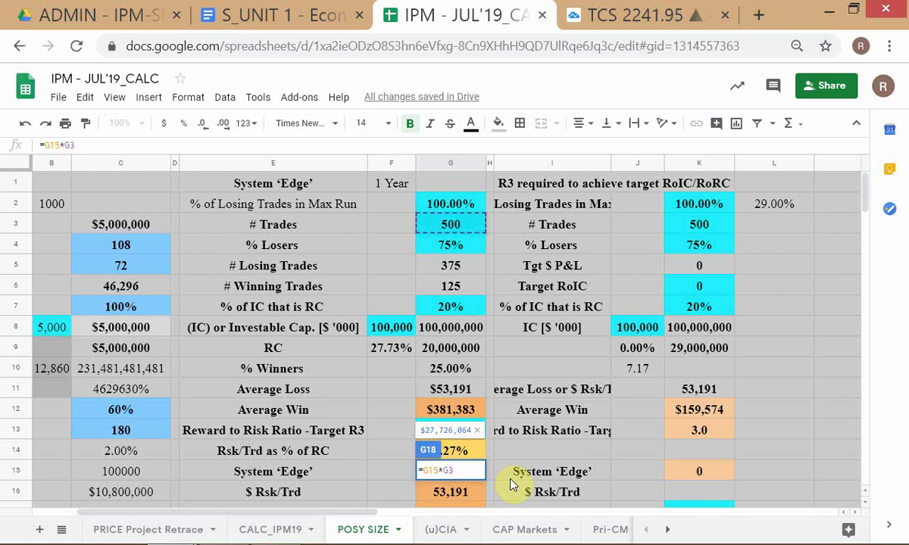
{"action": "key", "text": "Return"}
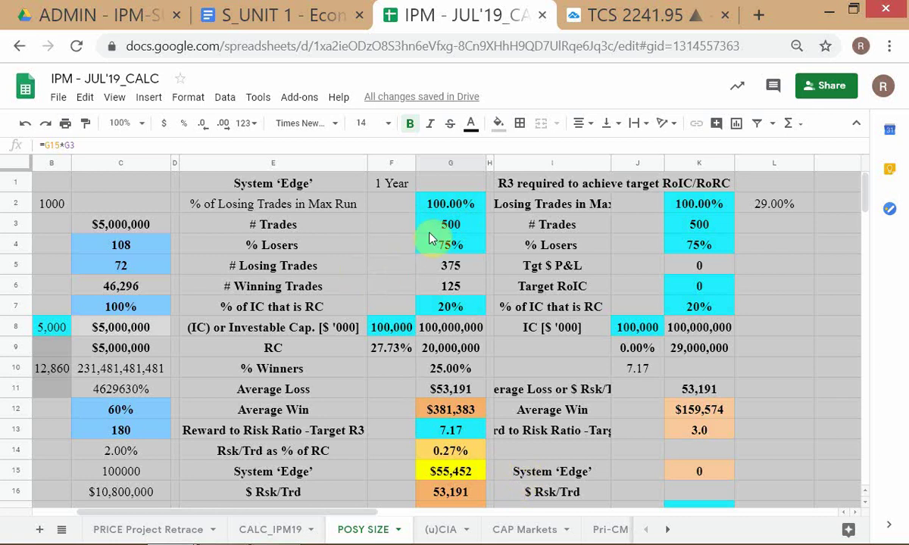
Step: Check the System 'Edge' formula in G15, then reopen the Est. Gross Pft formula in G18 without changing it
{"action": "left_click", "coordinate": [500, 469]}
{"action": "left_click", "coordinate": [461, 478]}
{"action": "scroll", "coordinate": [555, 463], "scroll_direction": "down", "scroll_amount": 1}
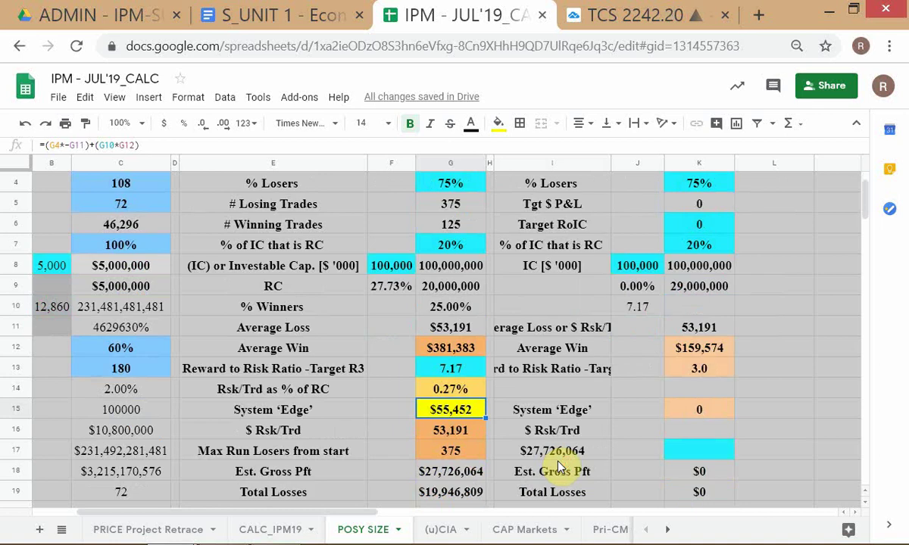
{"action": "scroll", "coordinate": [399, 435], "scroll_direction": "up", "scroll_amount": 1}
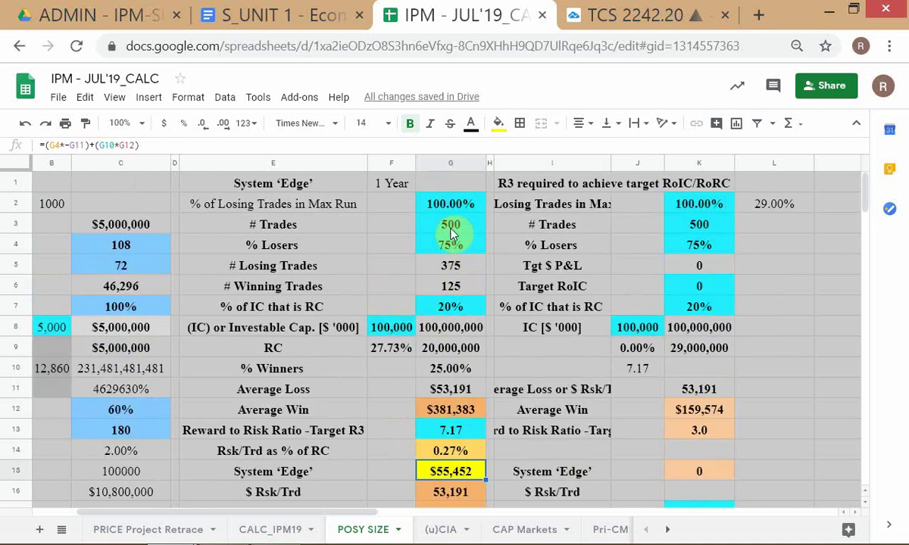
{"action": "scroll", "coordinate": [361, 392], "scroll_direction": "down", "scroll_amount": 1}
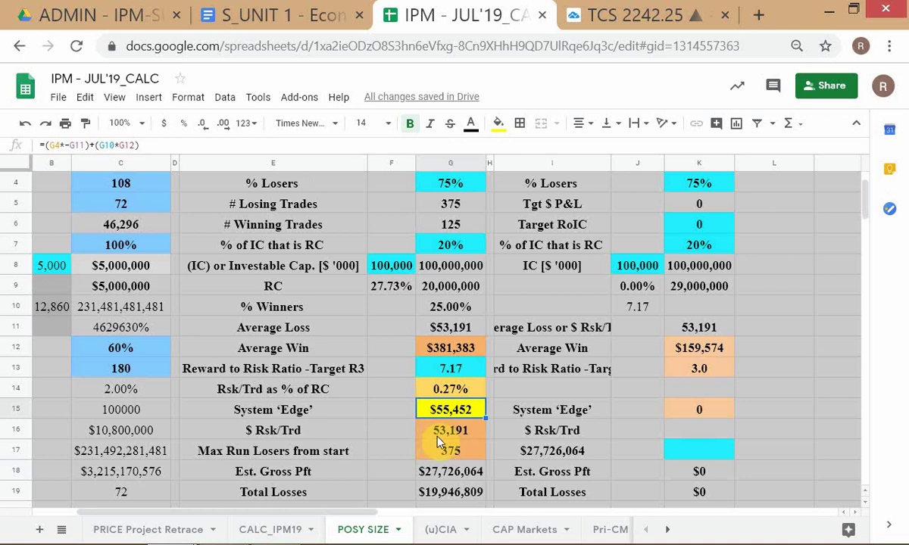
{"action": "left_click", "coordinate": [438, 474]}
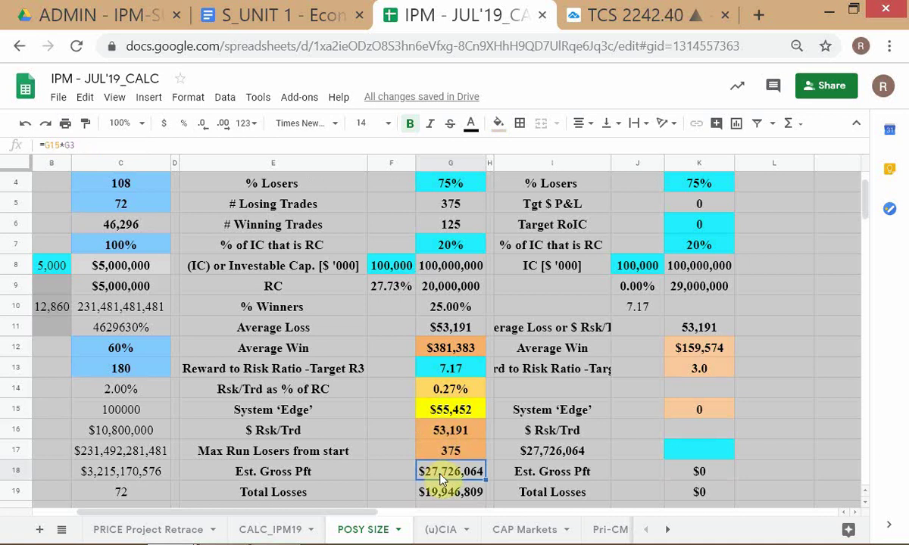
{"action": "double_click", "coordinate": [441, 474]}
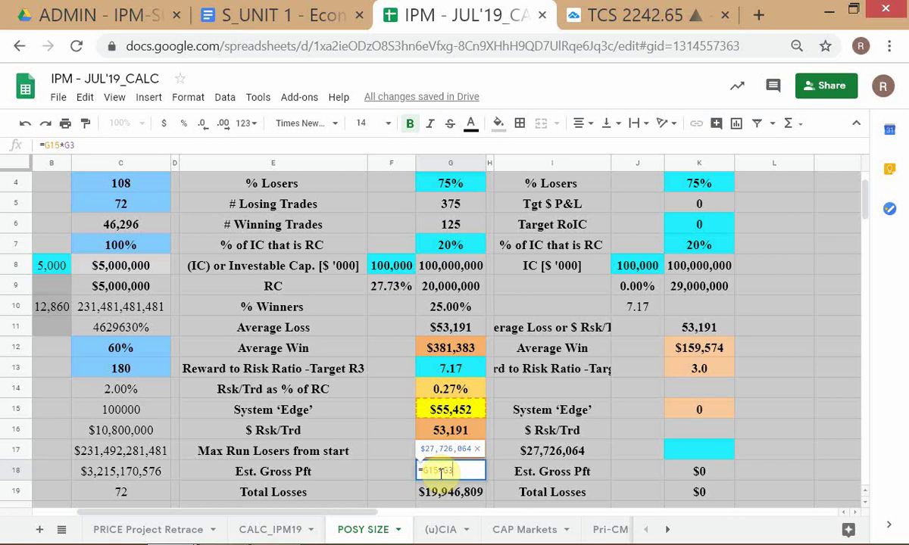
{"action": "key", "text": "Escape"}
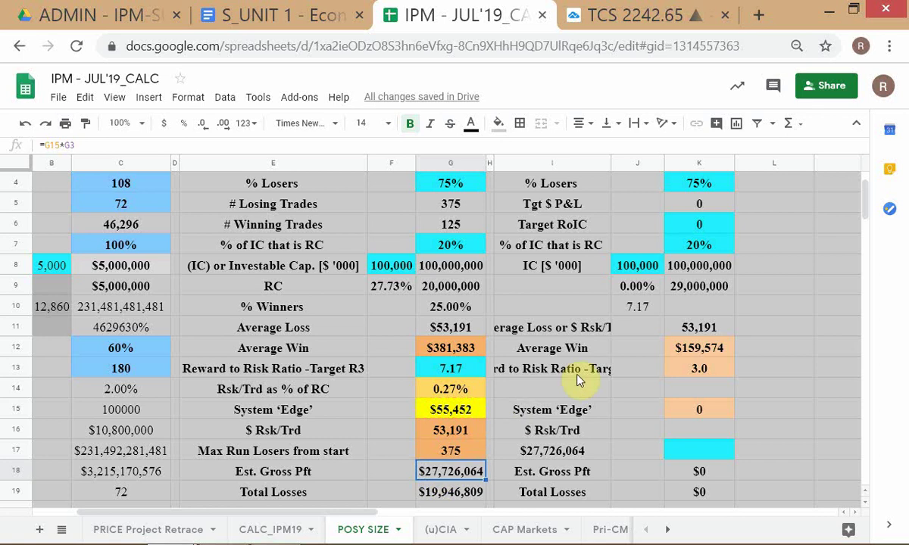
Step: Reduce the page zoom one level and display the G18 formula with both referenced cells, G15 and G3, in view
{"action": "key", "text": "ctrl+minus"}
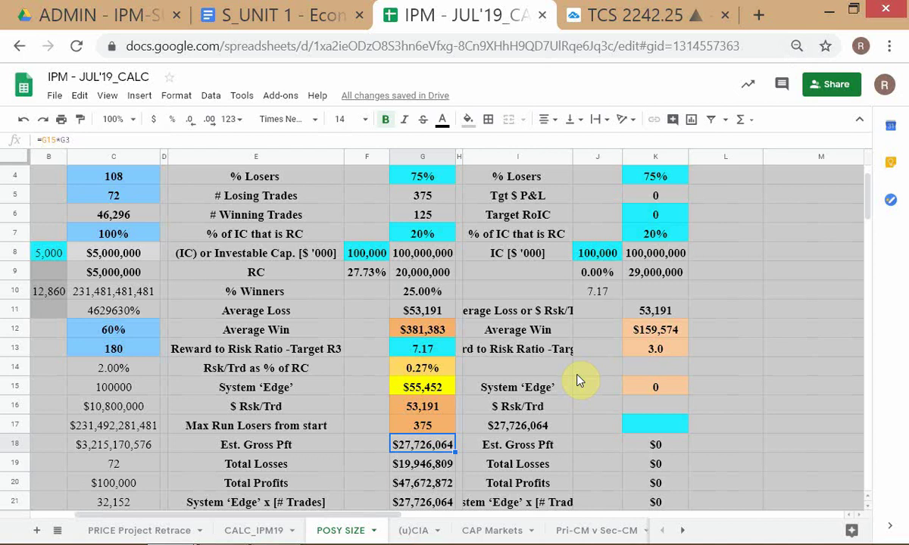
{"action": "scroll", "coordinate": [577, 381], "scroll_direction": "up", "scroll_amount": 1}
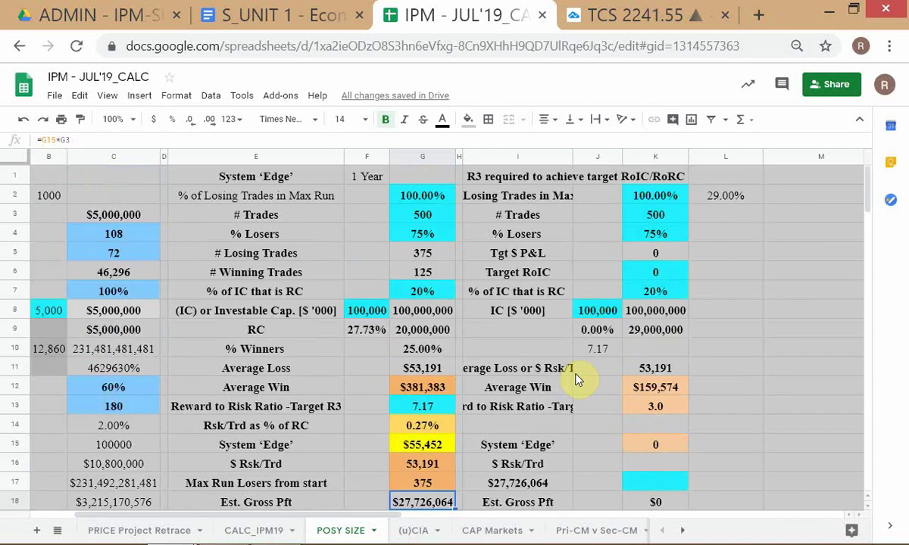
{"action": "key", "text": "Return"}
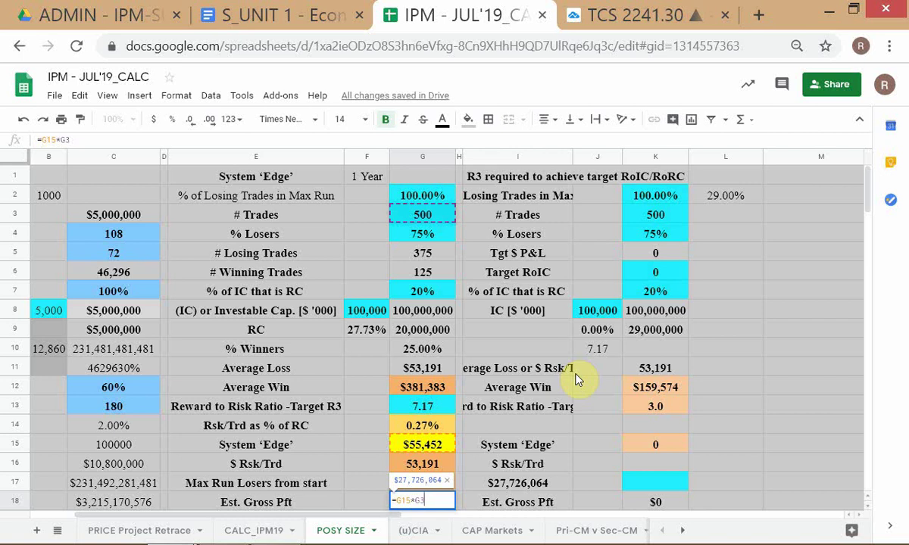
{"action": "mouse_move", "coordinate": [678, 538]}
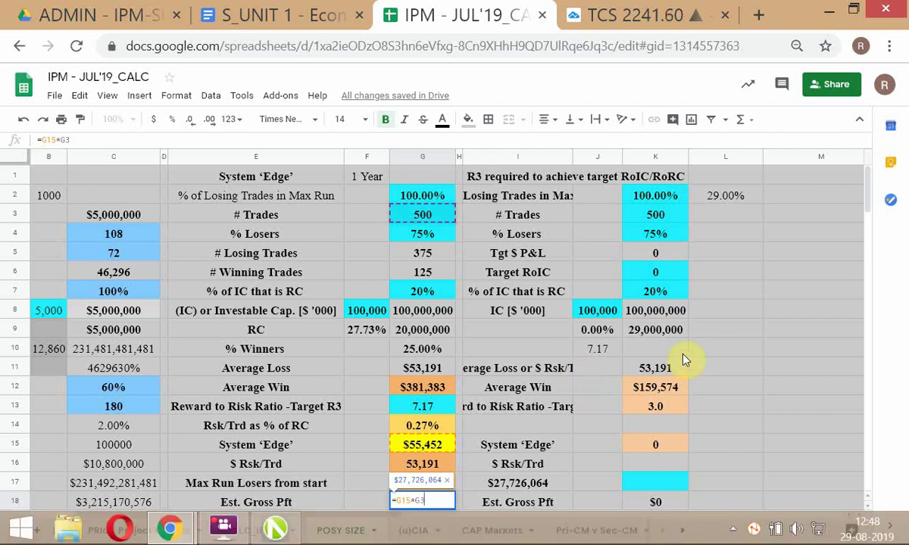
{"action": "key", "text": "Return"}
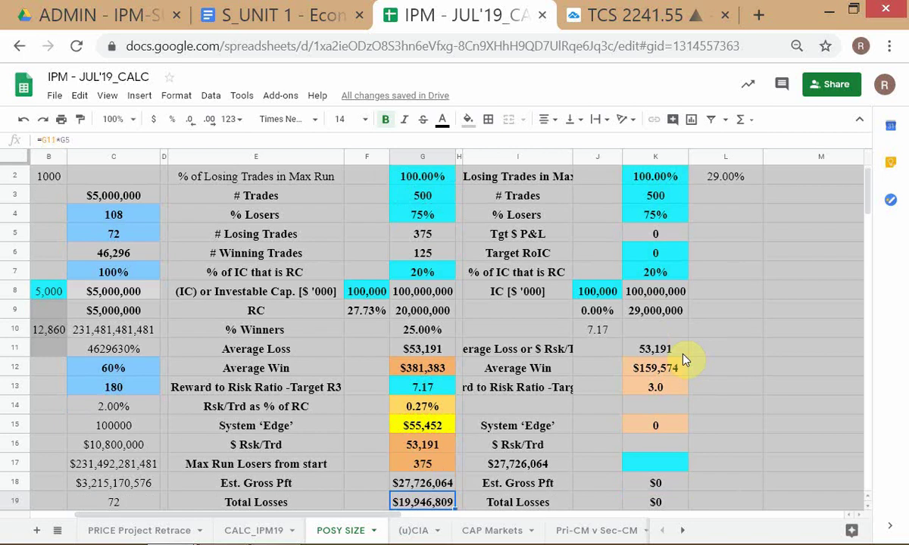
{"action": "left_click", "coordinate": [751, 451]}
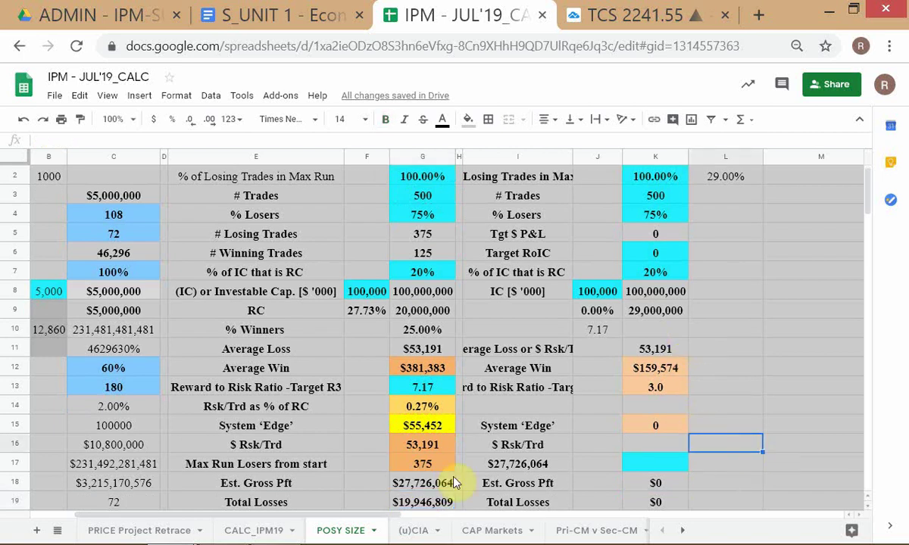
{"action": "left_click", "coordinate": [371, 426]}
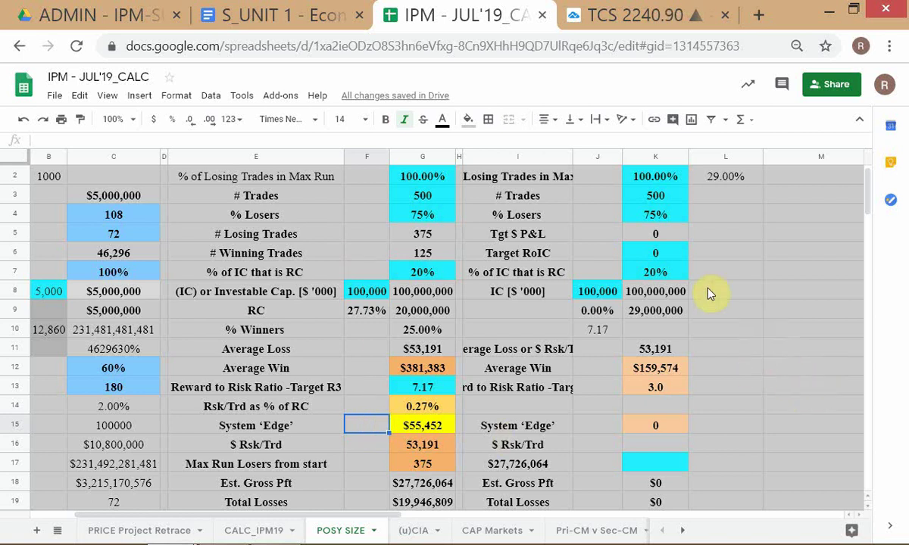
Step: Switch to the session outline document and highlight the heading "R3 required to achieve target RoIC/RoRC:" while reviewing its equations
{"action": "key", "text": "alt+Tab"}
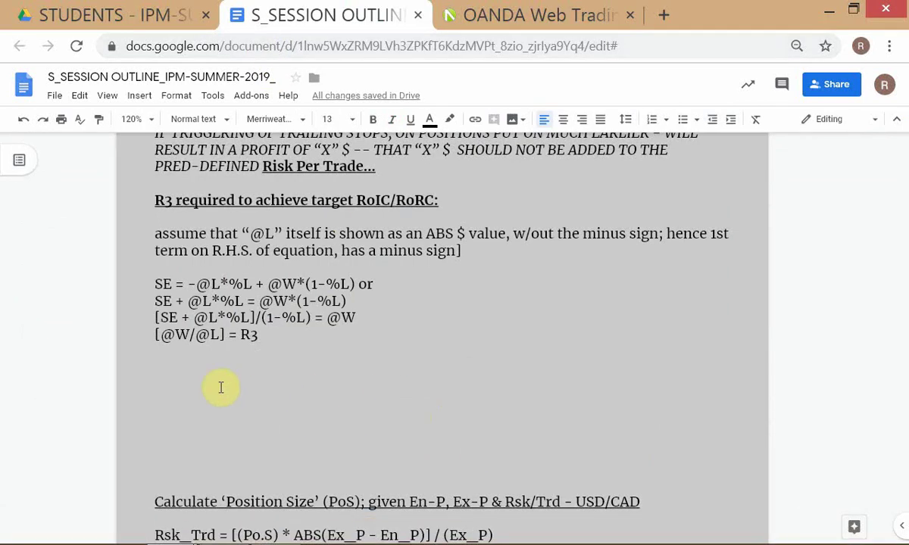
{"action": "left_click", "coordinate": [170, 373]}
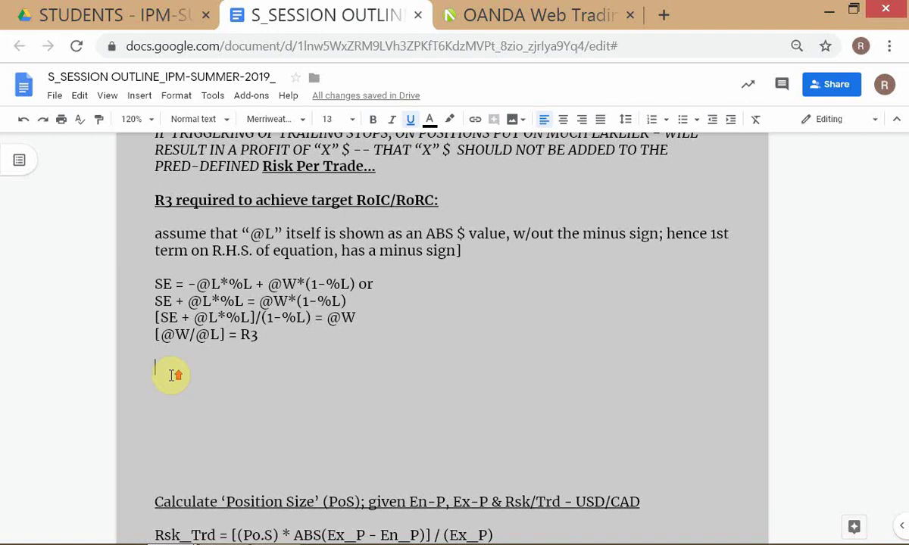
{"action": "scroll", "coordinate": [171, 375], "scroll_direction": "up", "scroll_amount": 1}
{"action": "left_click", "coordinate": [147, 289]}
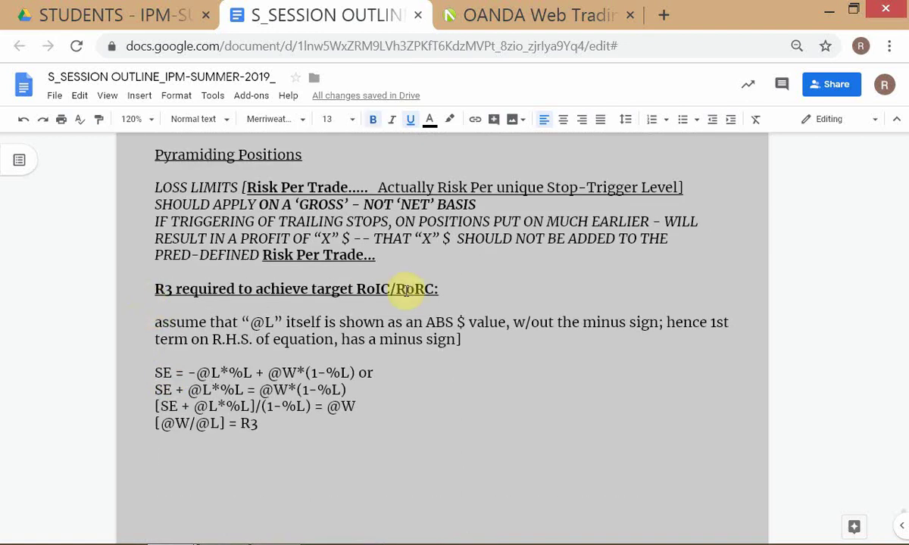
{"action": "left_click", "coordinate": [477, 290], "text": "shift"}
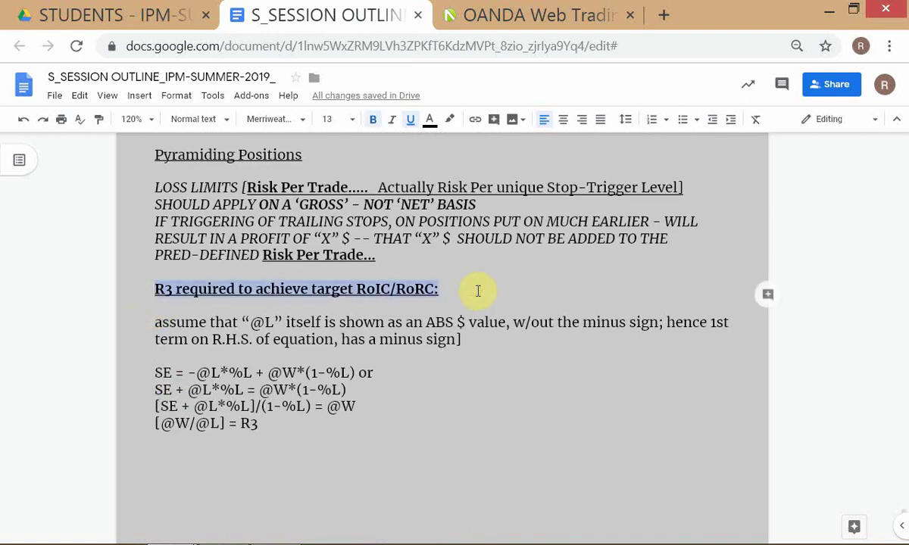
{"action": "left_click", "coordinate": [466, 420]}
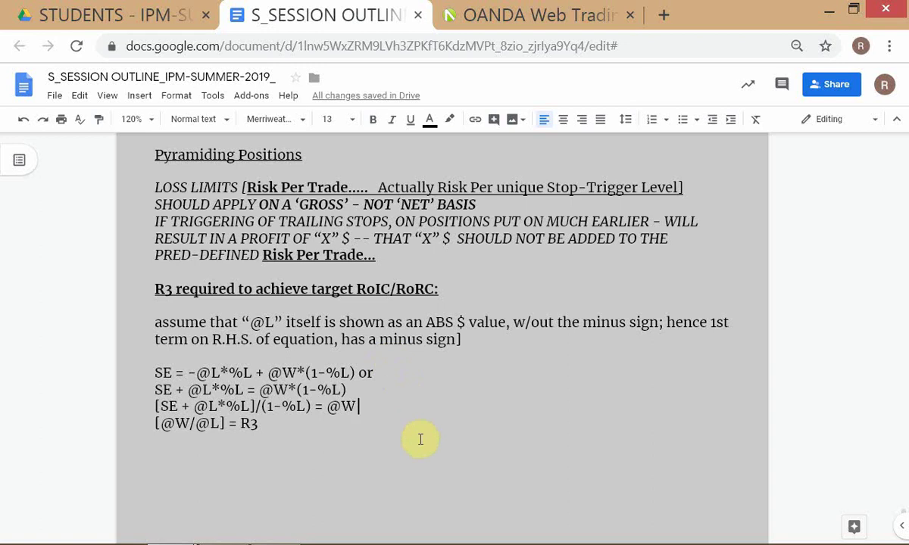
Step: Return to the POSY SIZE sheet and review Est. Gross Pft in G18 alongside total losses, total profits and the trade inputs
{"action": "key", "text": "alt+Tab"}
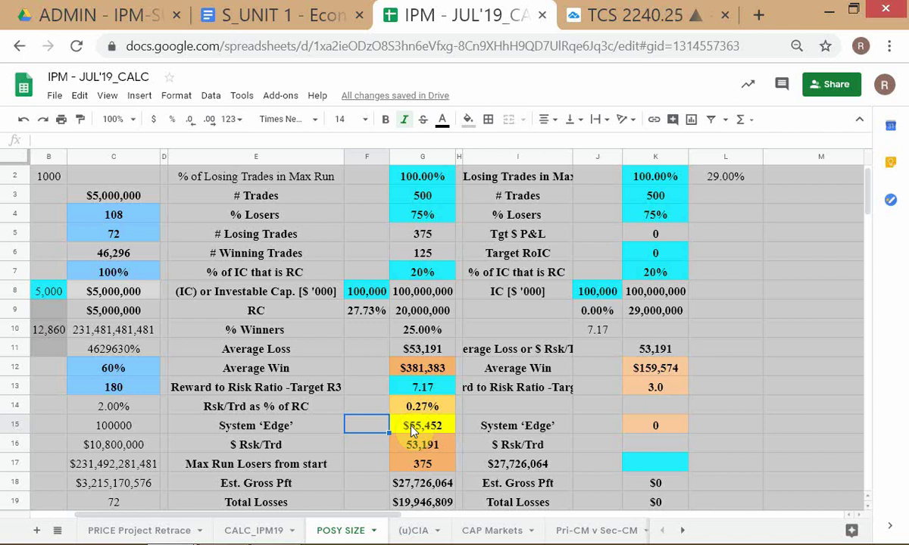
{"action": "left_click", "coordinate": [419, 485]}
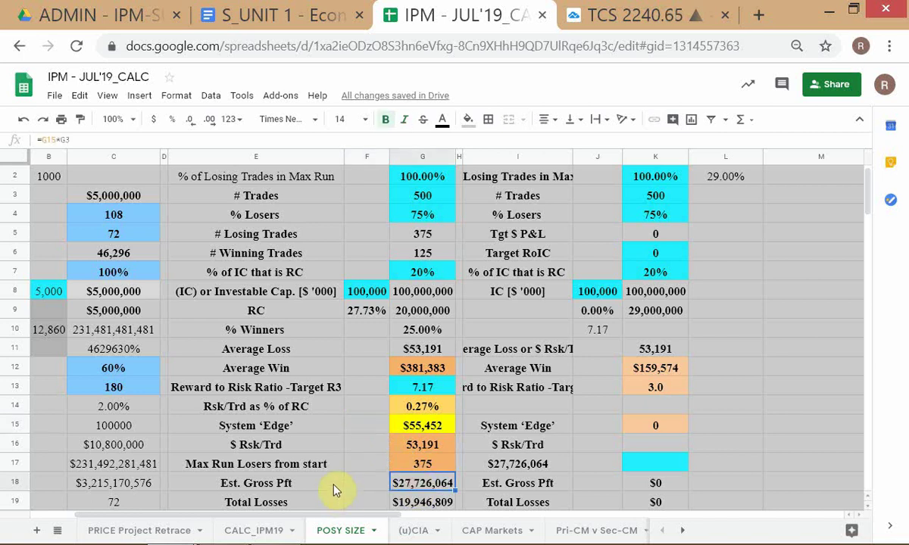
{"action": "scroll", "coordinate": [341, 476], "scroll_direction": "down", "scroll_amount": 1}
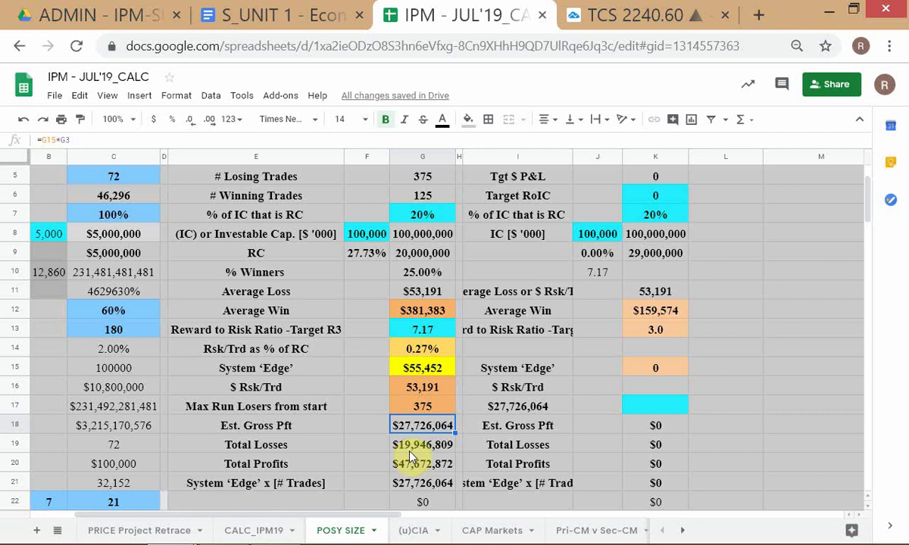
{"action": "scroll", "coordinate": [394, 433], "scroll_direction": "up", "scroll_amount": 1}
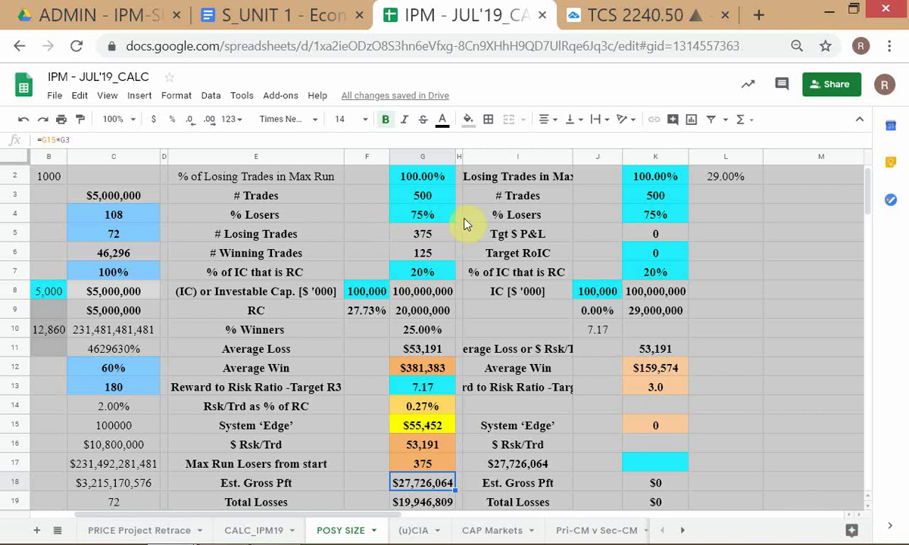
{"action": "left_click", "coordinate": [361, 348]}
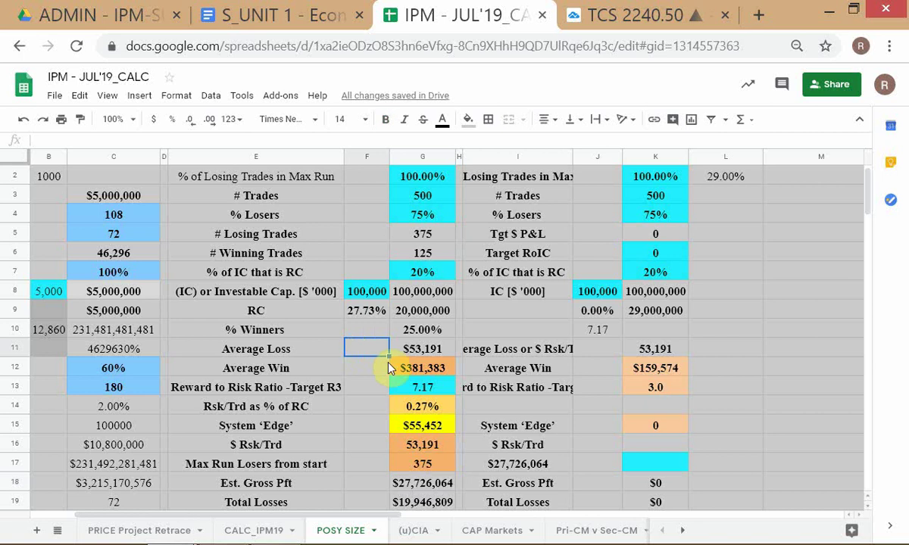
{"action": "scroll", "coordinate": [384, 396], "scroll_direction": "up", "scroll_amount": 1}
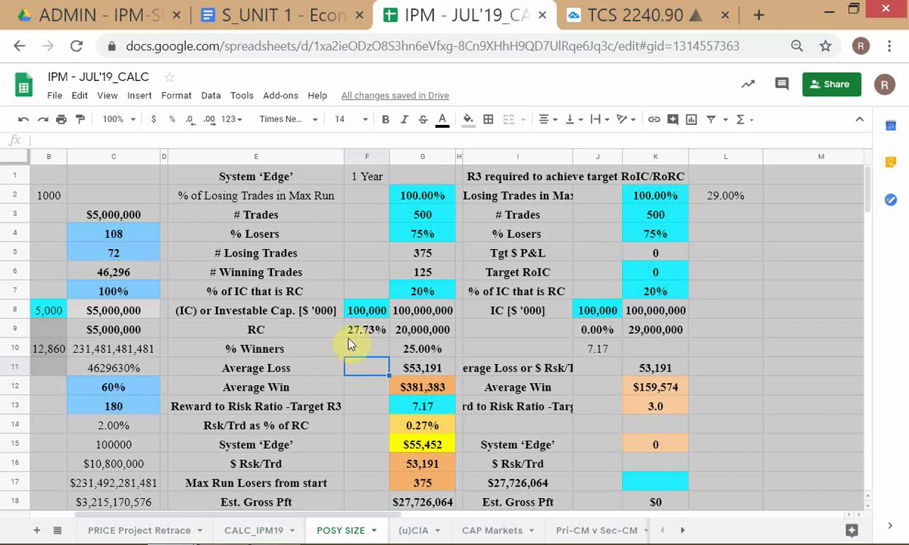
Step: Check the percentage stored in cell L2 beside the R3 required to achieve target RoIC/RoRC block
{"action": "left_click", "coordinate": [723, 197]}
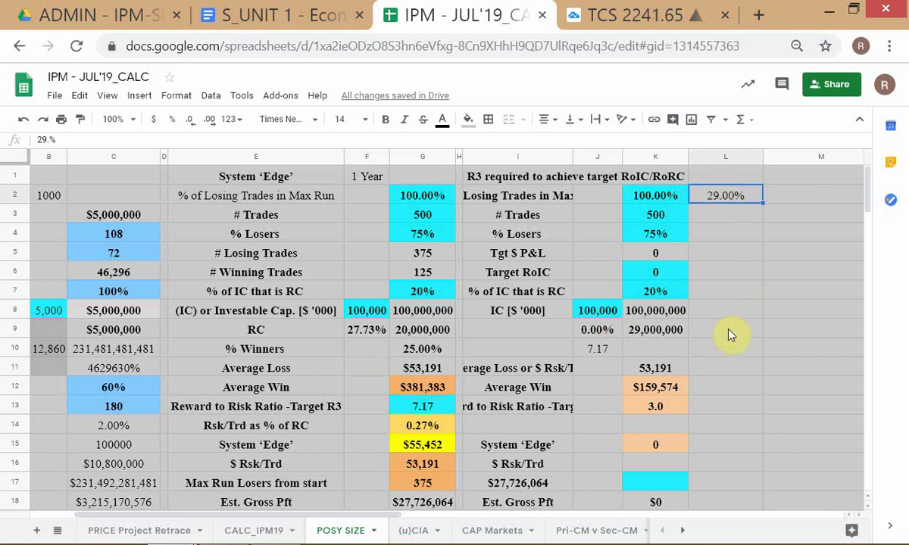
{"action": "left_click", "coordinate": [726, 195]}
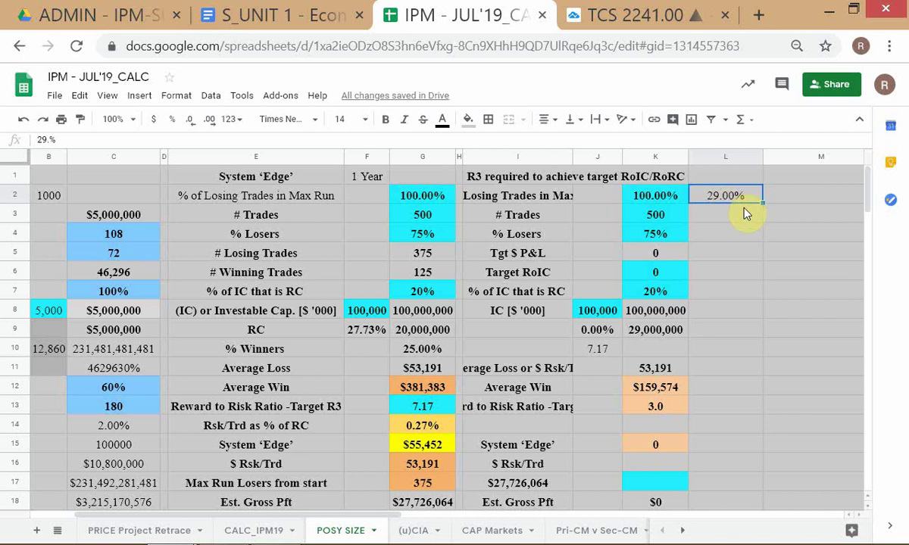
{"action": "left_click", "coordinate": [366, 215]}
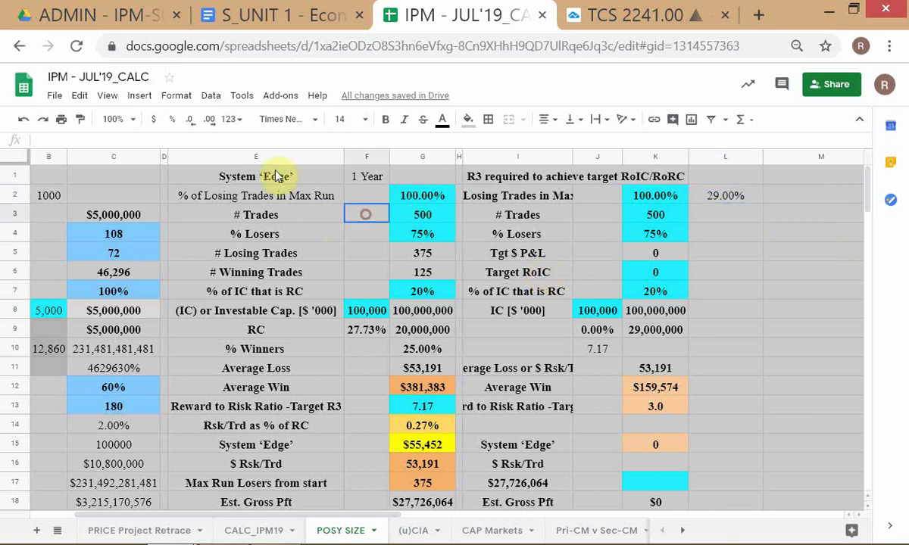
Step: Switch to the ADMIN folder in Drive and select the IPM-SUM-19_SESSION COVERAGE spreadsheet
{"action": "left_click", "coordinate": [123, 17]}
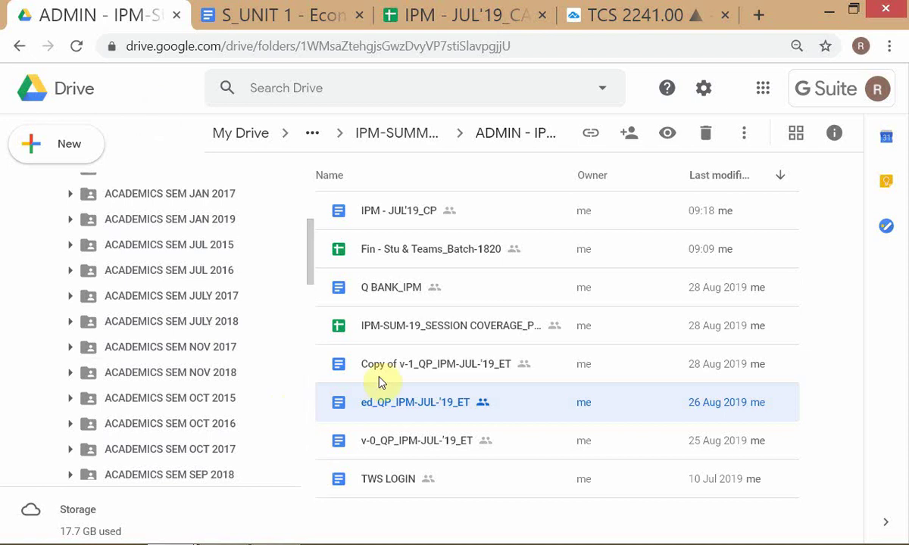
{"action": "left_click", "coordinate": [375, 337]}
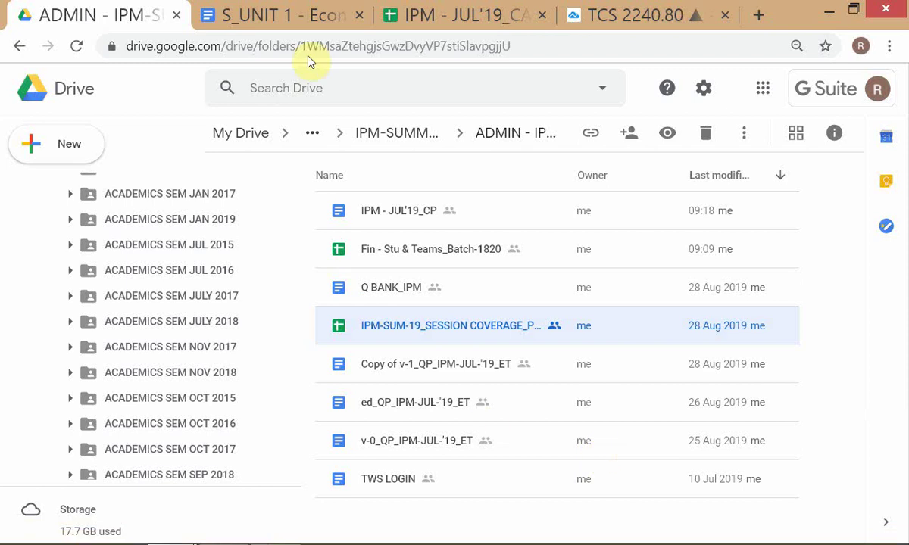
Step: Switch to the session outline document and review the equations for the R3 required to achieve target RoIC/RoRC
{"action": "key", "text": "alt+Tab"}
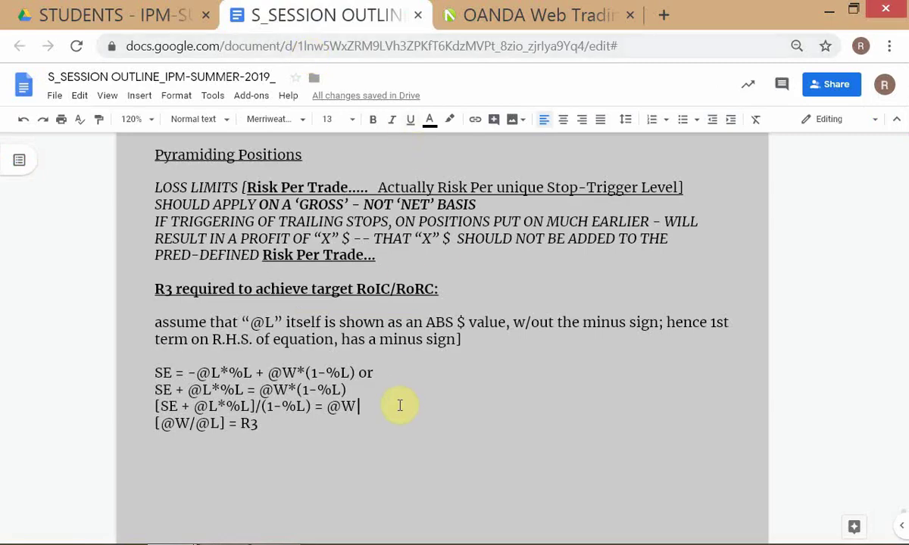
{"action": "type", "text": "]"}
{"action": "key", "text": "alt+Tab"}
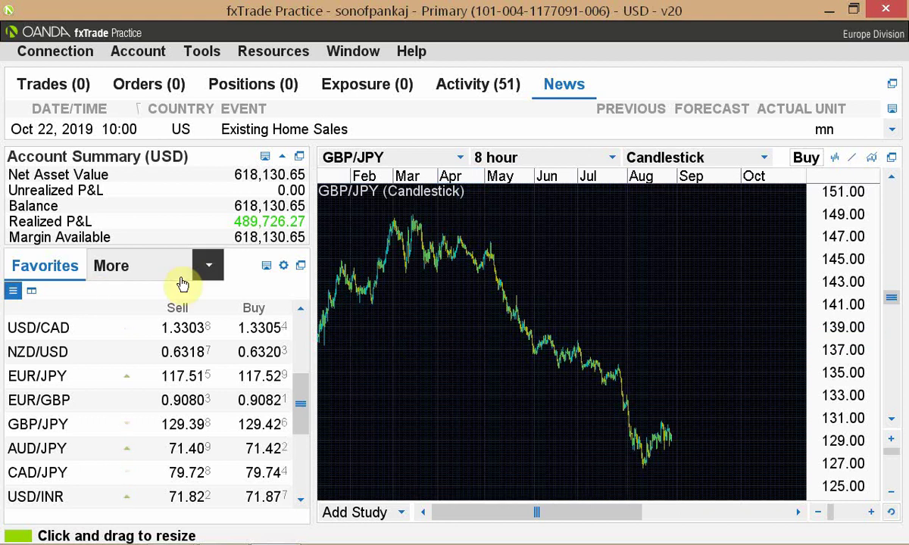
{"action": "key", "text": "alt+Tab"}
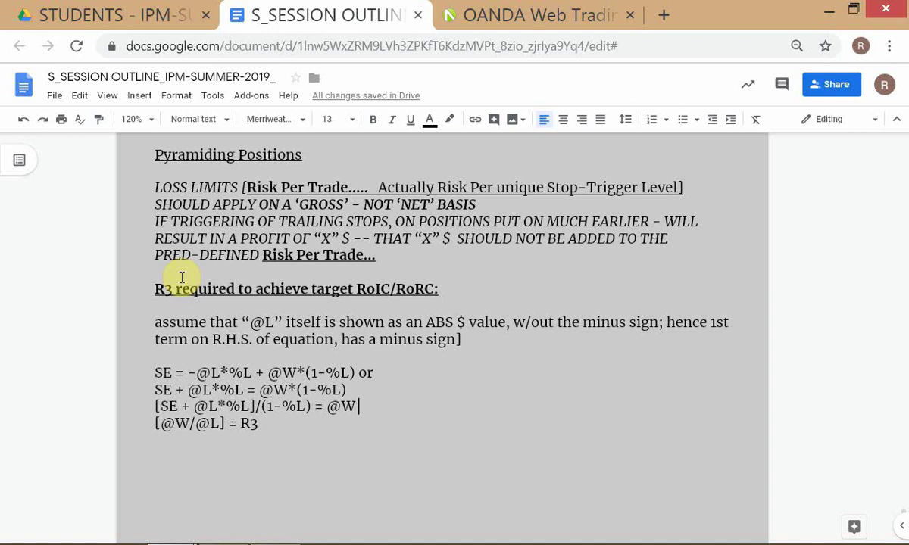
{"action": "key", "text": "alt+Tab"}
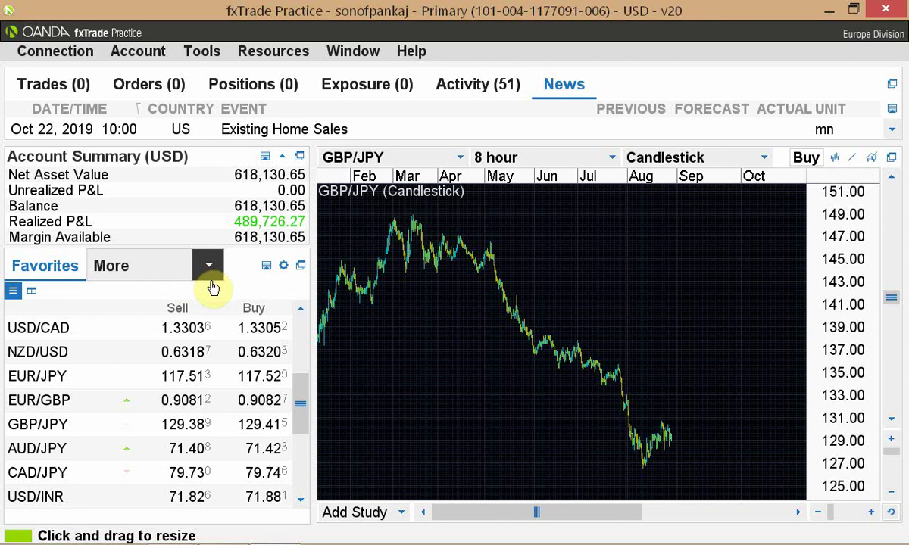
{"action": "key", "text": "alt+Tab"}
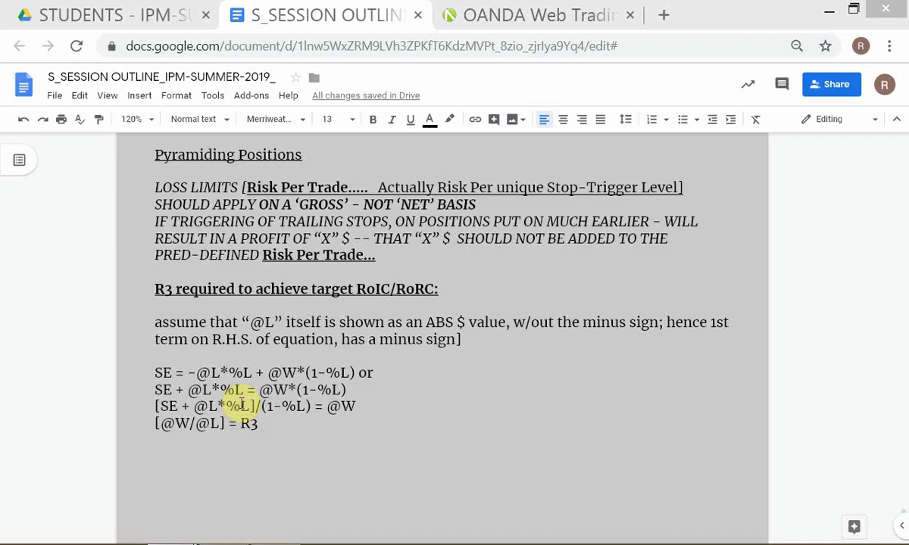
{"action": "scroll", "coordinate": [403, 446], "scroll_direction": "up", "scroll_amount": 1}
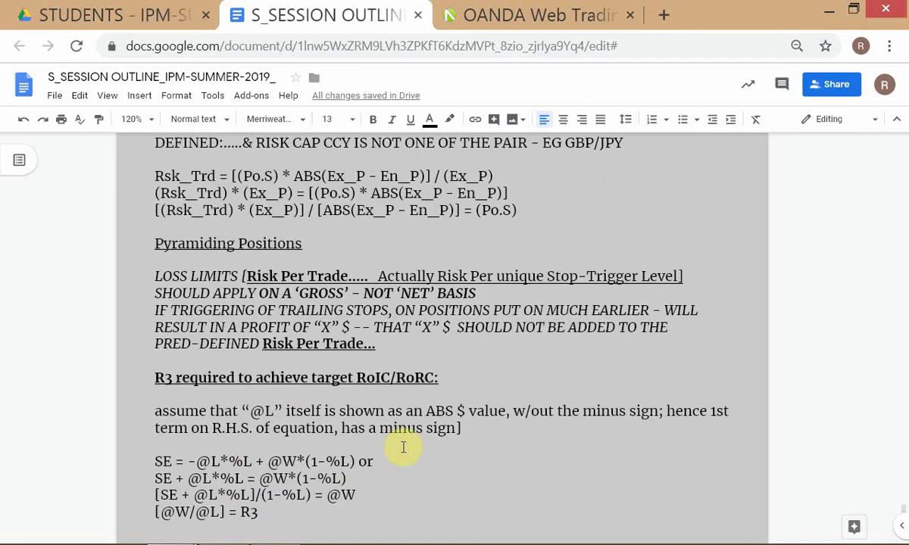
{"action": "scroll", "coordinate": [405, 445], "scroll_direction": "down", "scroll_amount": 1}
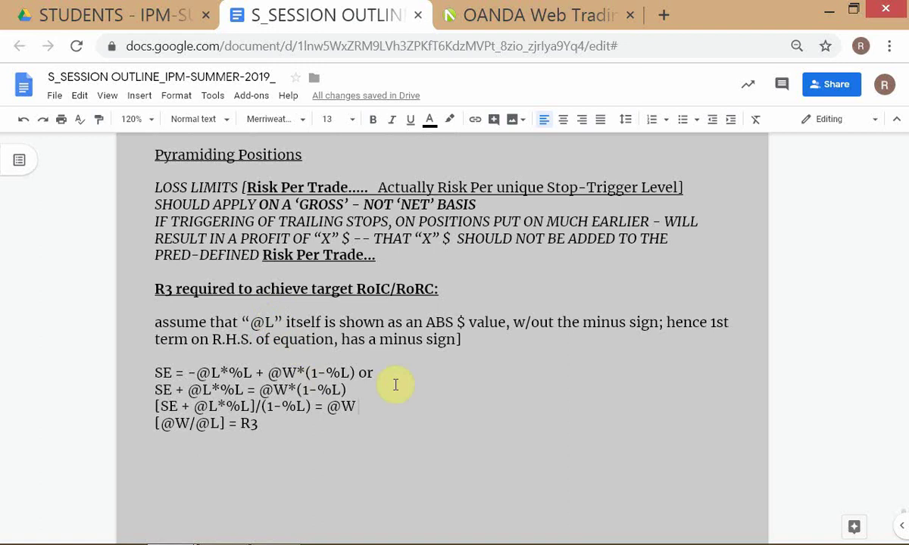
Step: Switch to fxTrade Practice and take a closer look at the GBP/JPY 8 hour candlestick chart from late May through August
{"action": "key", "text": "alt+Tab"}
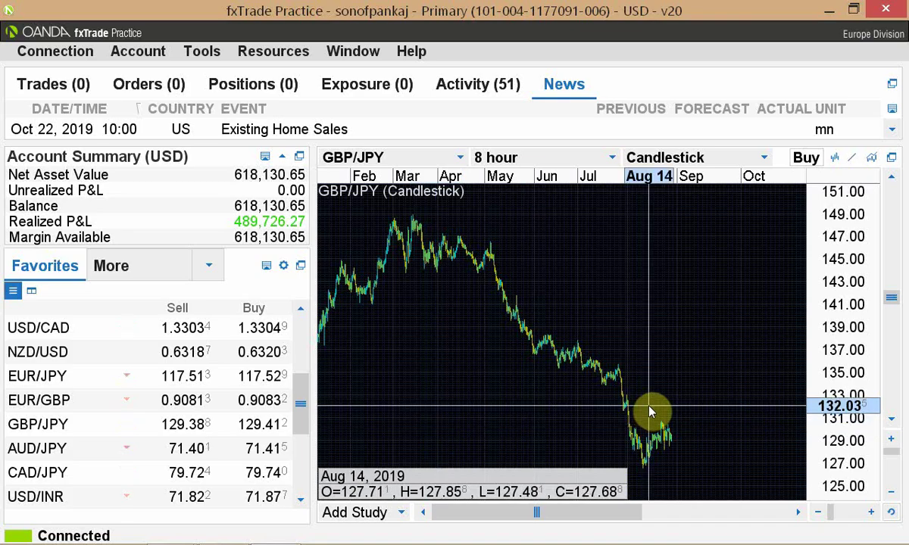
{"action": "scroll", "coordinate": [649, 413], "scroll_direction": "up", "scroll_amount": 3}
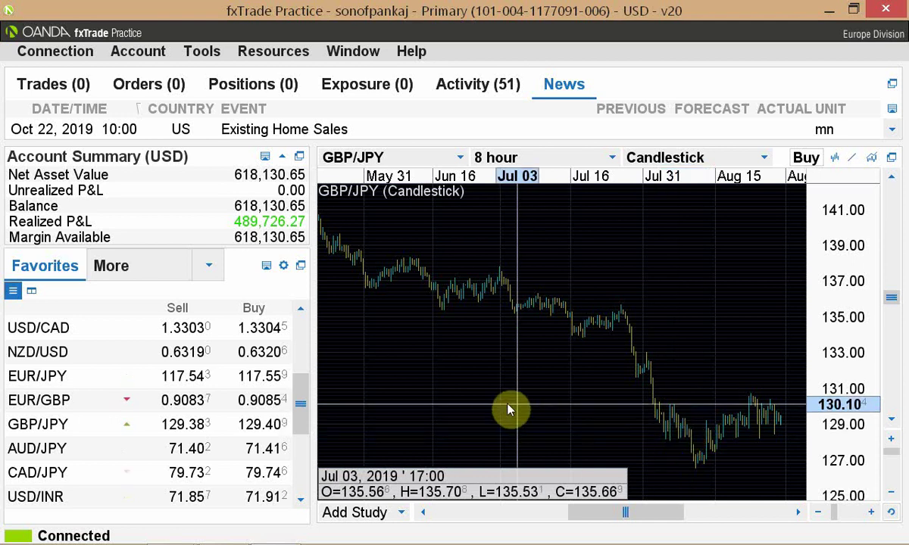
Step: Return to the POSY SIZE sheet and inspect the System 'Edge' formula in G15 with its referenced cells, leaving it unedited
{"action": "key", "text": "alt+Tab"}
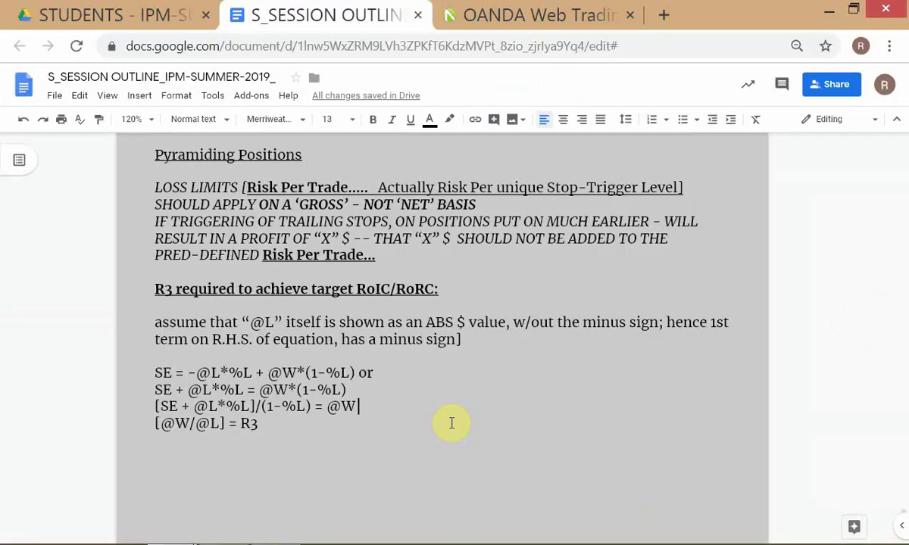
{"action": "key", "text": "alt+Tab"}
{"action": "key", "text": "alt+Tab"}
{"action": "key", "text": "Tab"}
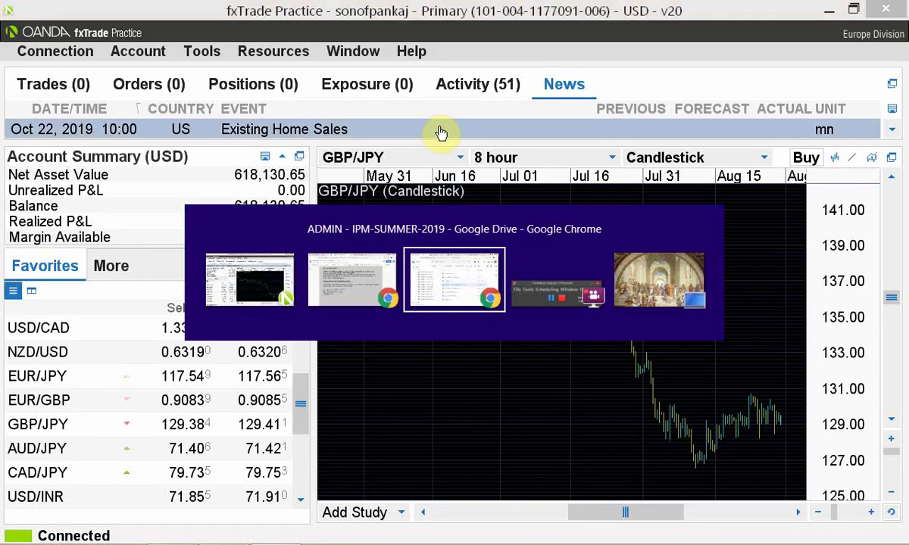
{"action": "left_click", "coordinate": [458, 17]}
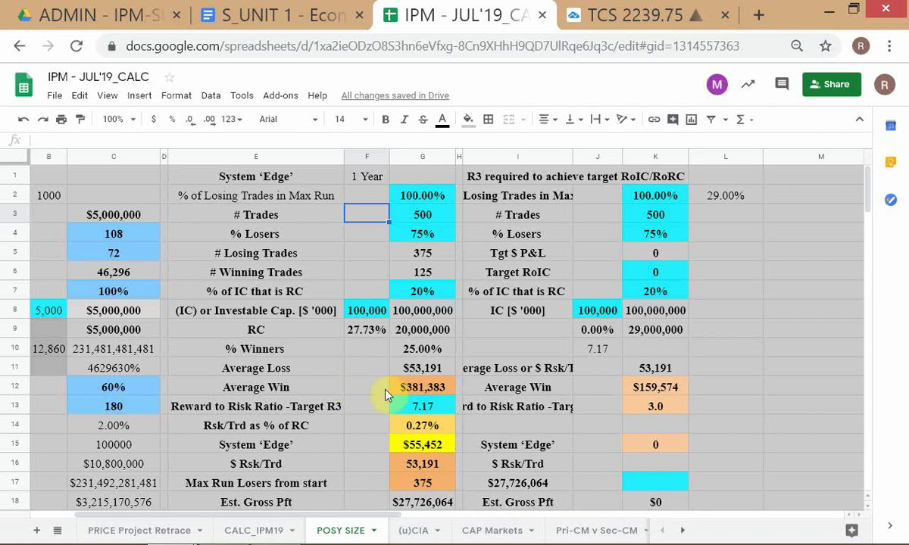
{"action": "left_click", "coordinate": [411, 447]}
{"action": "double_click", "coordinate": [411, 447]}
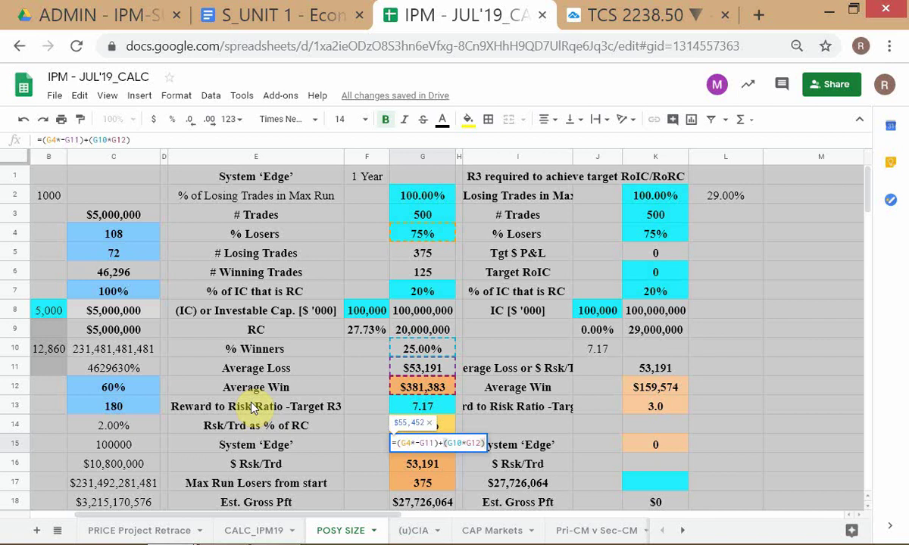
{"action": "key", "text": "Return"}
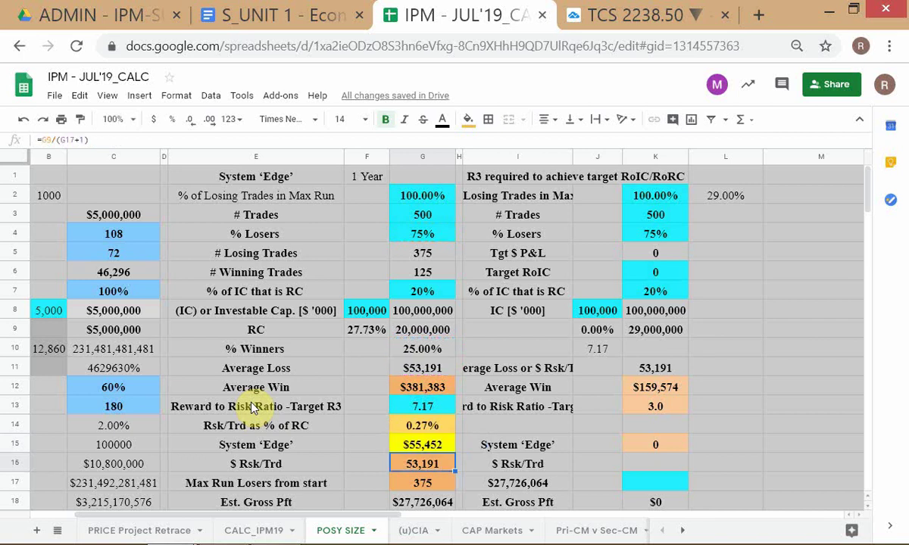
Step: Examine the latest GBP/JPY candles in fxTrade Practice and check which order options the chart offers
{"action": "key", "text": "alt+Tab"}
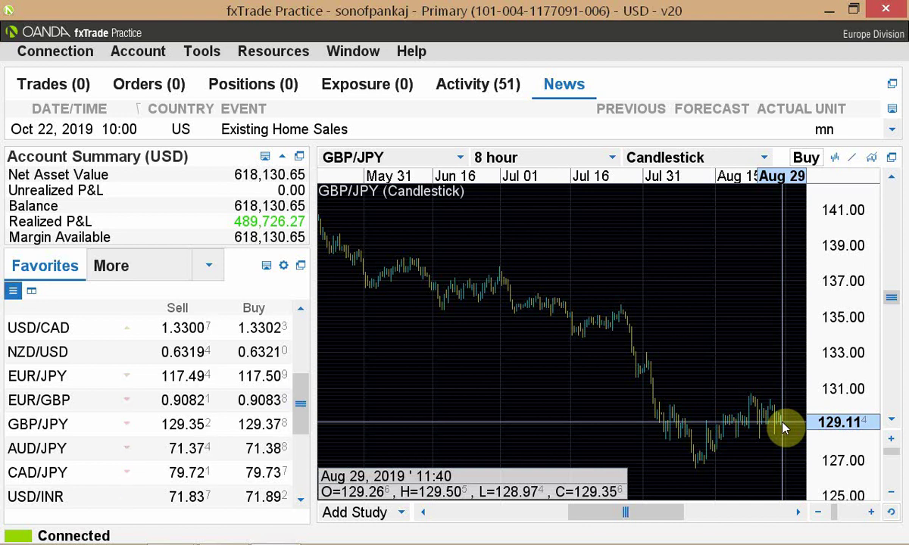
{"action": "right_click", "coordinate": [745, 331]}
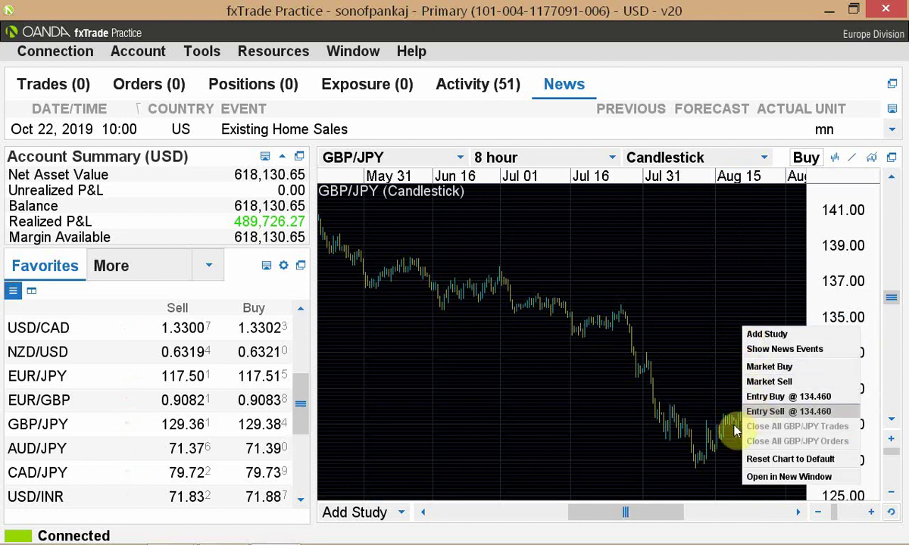
{"action": "left_click", "coordinate": [695, 416]}
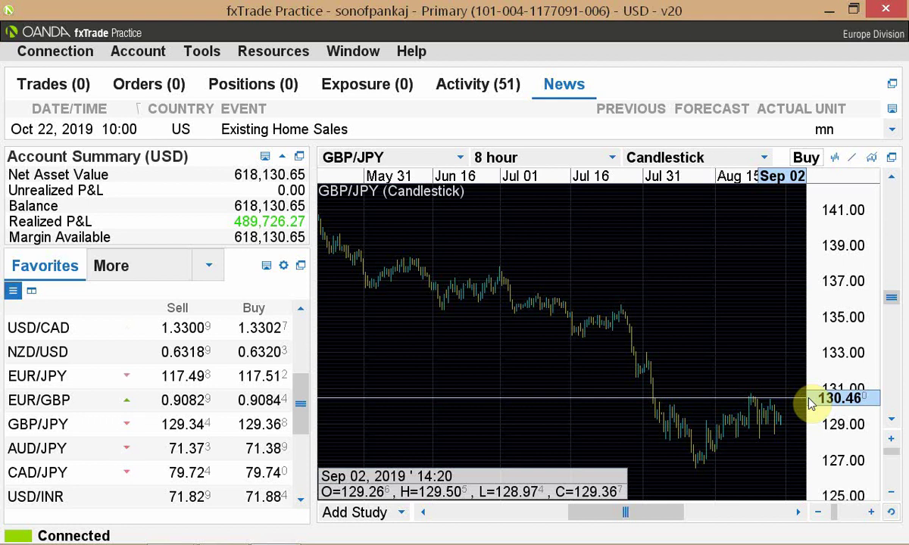
Step: Go back through the session outline document to the Limit Orders section and review its definition and execution guarantees
{"action": "key", "text": "alt+Tab"}
{"action": "key", "text": "alt+Tab"}
{"action": "key", "text": "alt+Tab"}
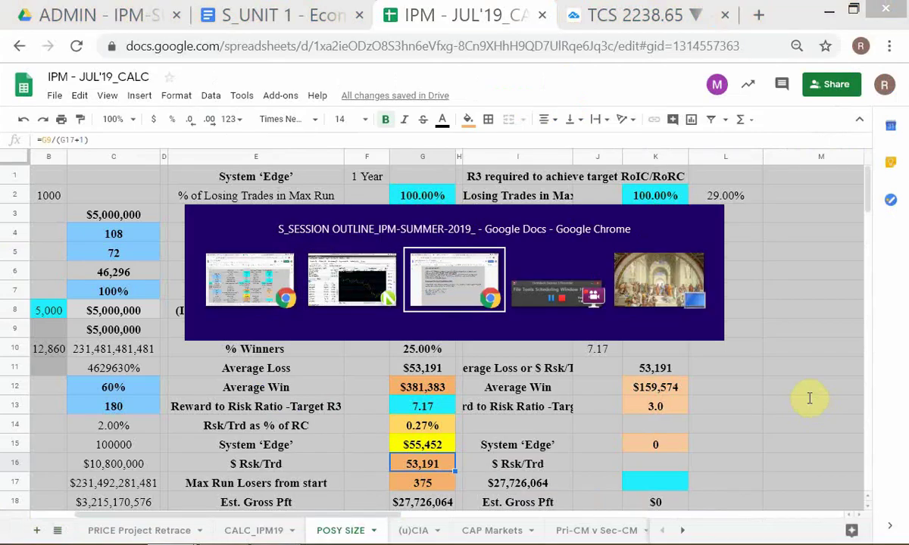
{"action": "scroll", "coordinate": [892, 324], "scroll_direction": "up", "scroll_amount": 10}
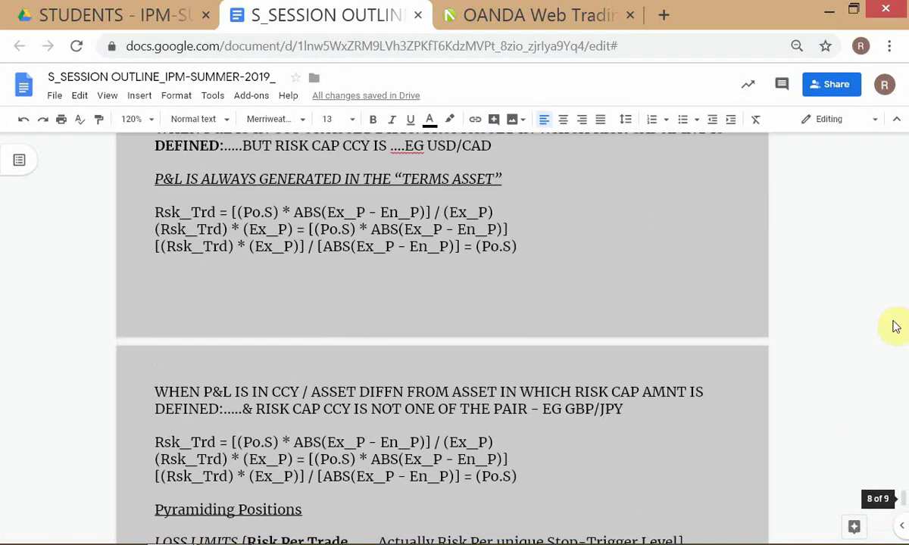
{"action": "scroll", "coordinate": [762, 331], "scroll_direction": "up", "scroll_amount": 12}
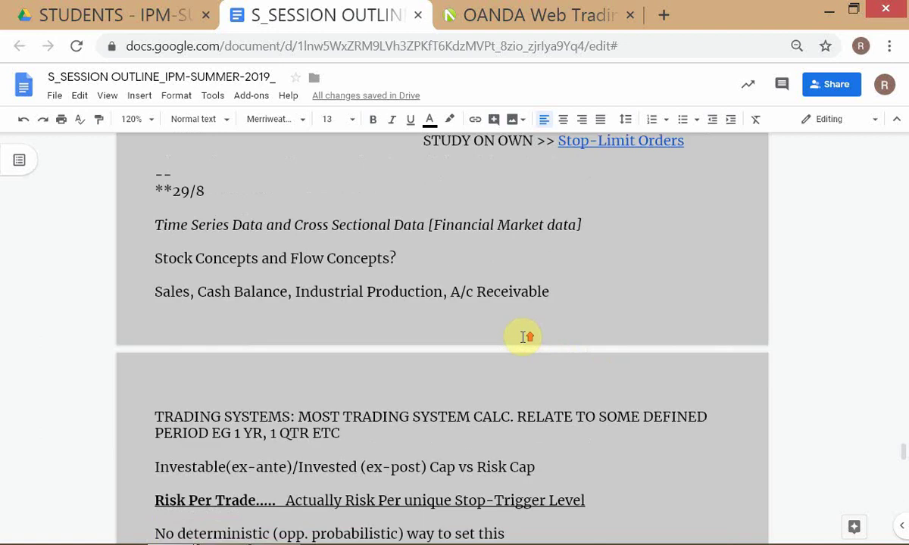
{"action": "scroll", "coordinate": [522, 336], "scroll_direction": "up", "scroll_amount": 13}
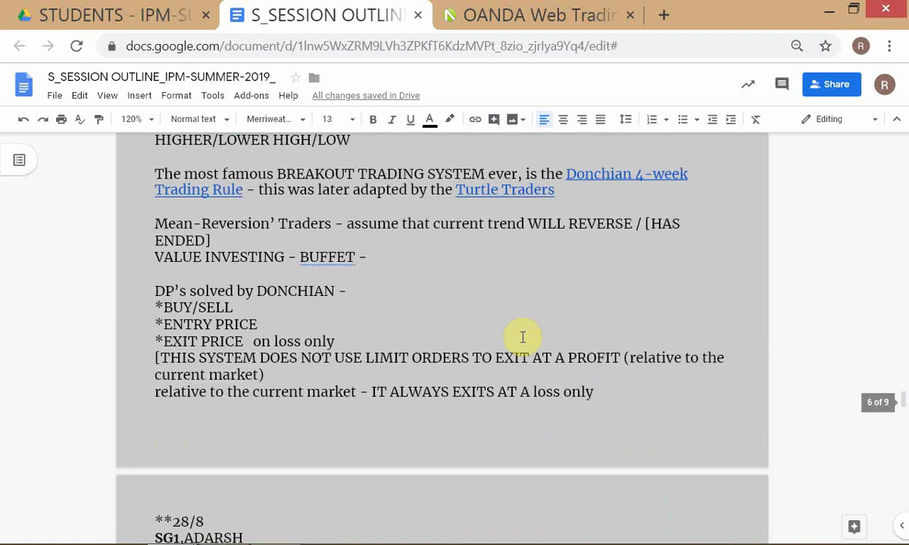
{"action": "scroll", "coordinate": [522, 336], "scroll_direction": "up", "scroll_amount": 12}
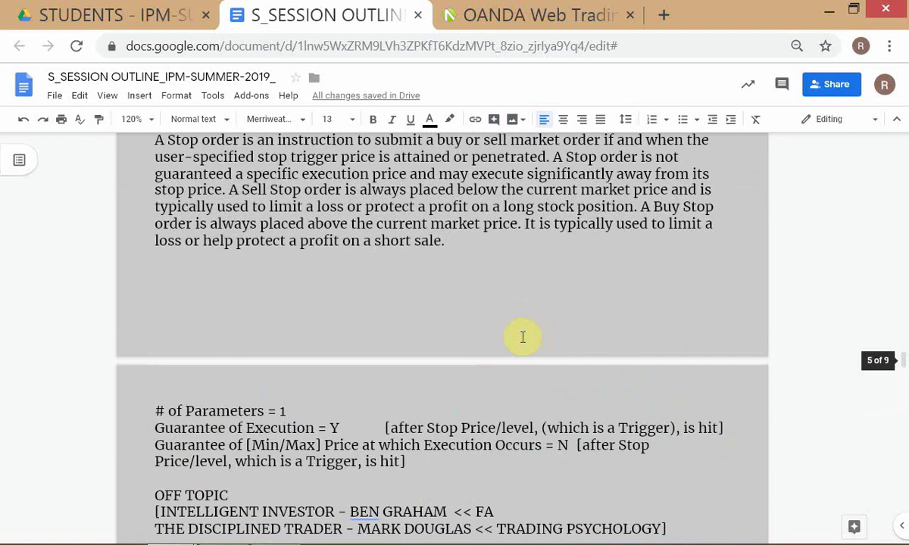
{"action": "scroll", "coordinate": [523, 336], "scroll_direction": "up", "scroll_amount": 5}
{"action": "scroll", "coordinate": [523, 336], "scroll_direction": "down", "scroll_amount": 3}
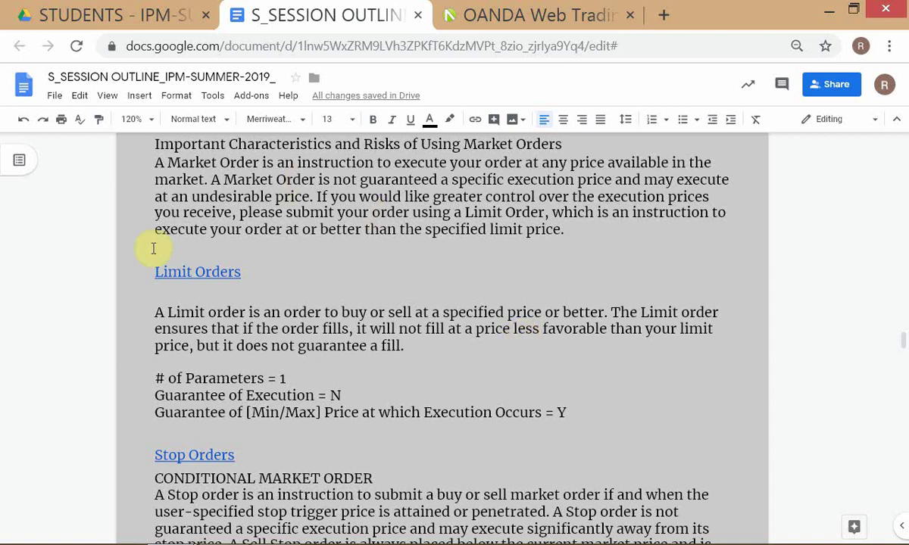
{"action": "left_click", "coordinate": [188, 296]}
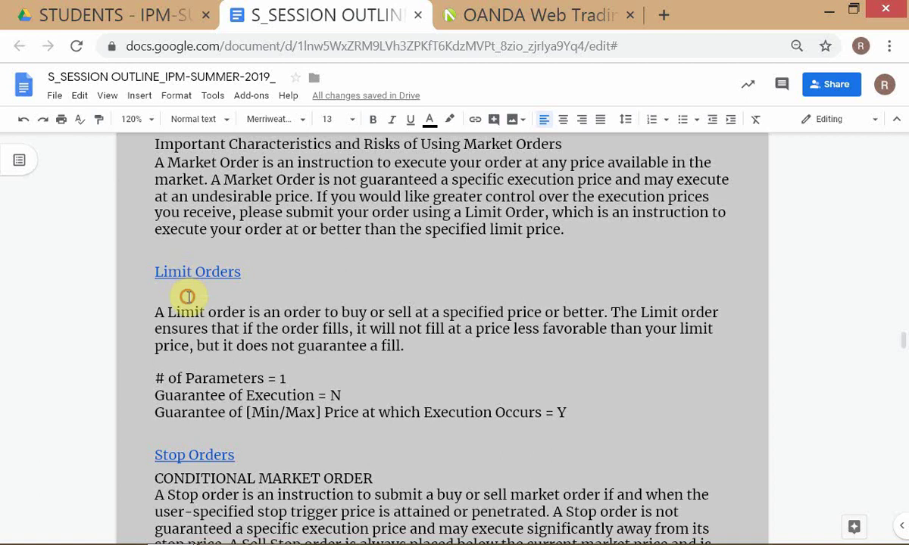
Step: Glance at the POSY SIZE sheet and review the session outline's notes on breakout trading systems and the Donchian rule
{"action": "key", "text": "alt+Tab"}
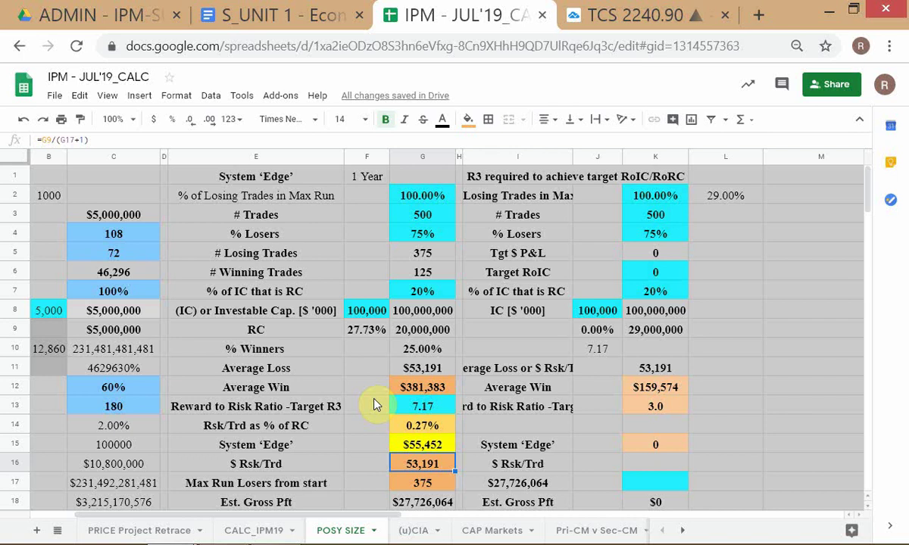
{"action": "key", "text": "alt+Tab"}
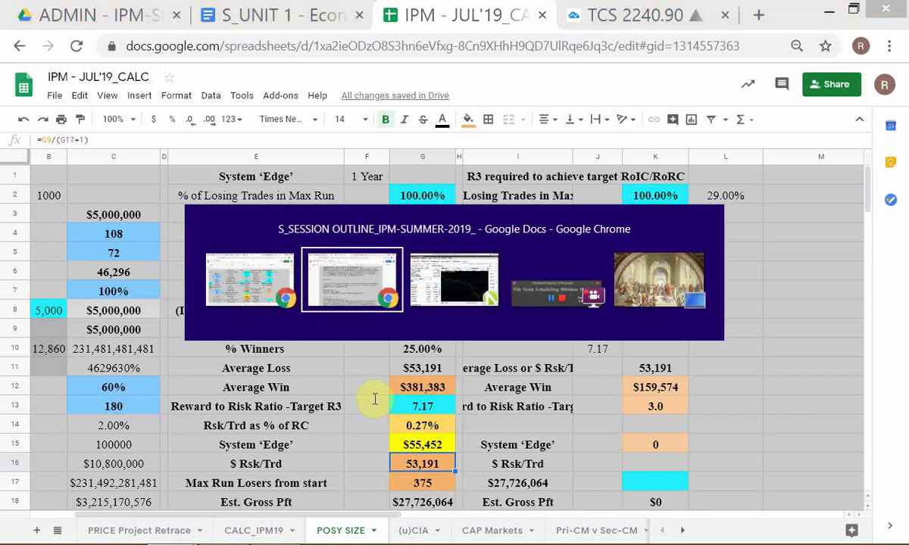
{"action": "left_click", "coordinate": [393, 283]}
{"action": "scroll", "coordinate": [392, 284], "scroll_direction": "down", "scroll_amount": 10}
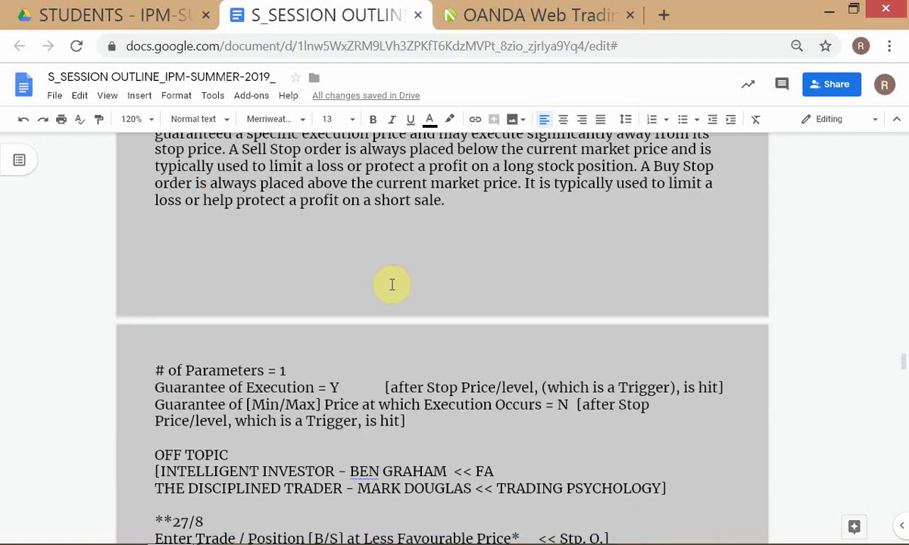
{"action": "scroll", "coordinate": [392, 284], "scroll_direction": "down", "scroll_amount": 3}
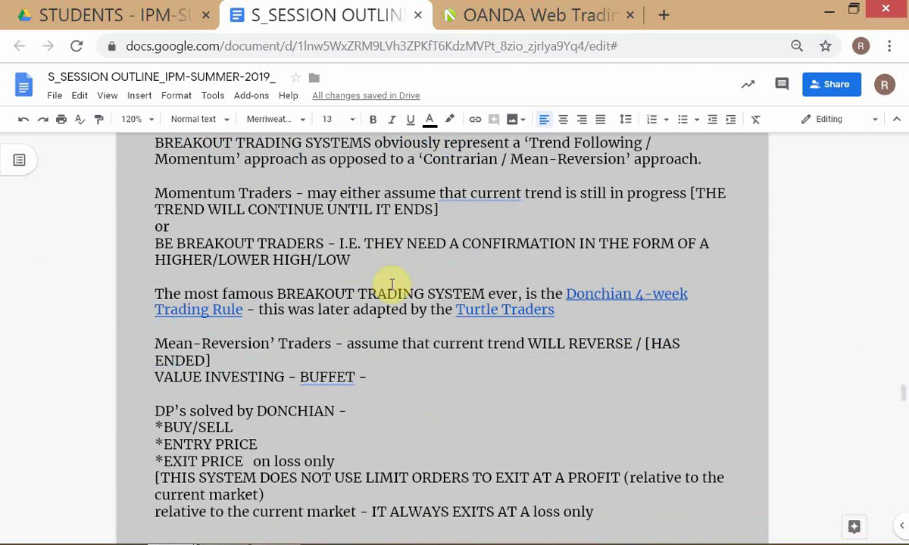
{"action": "scroll", "coordinate": [392, 284], "scroll_direction": "down", "scroll_amount": 2}
Step: Return to the POSY SIZE sheet and check # Winning Trades and the investable capital formula in G8
{"action": "key", "text": "alt+Tab"}
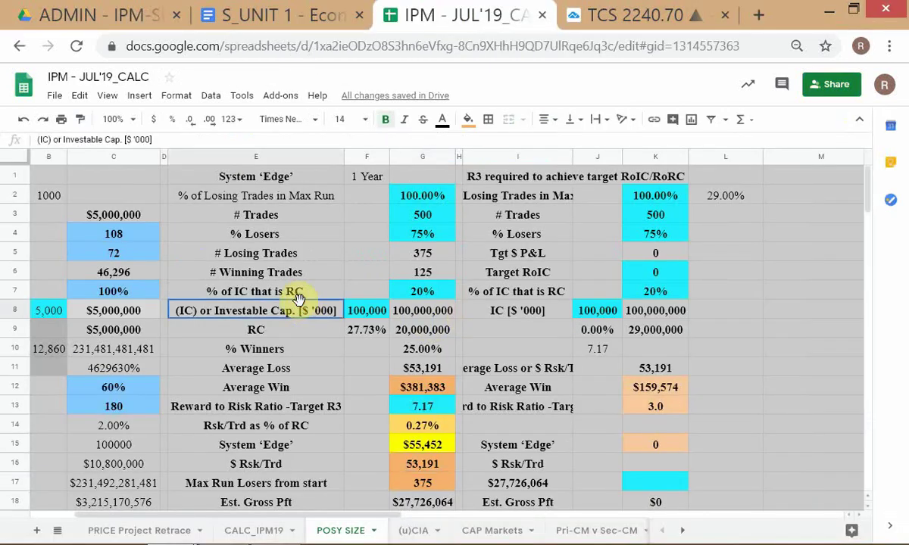
{"action": "left_click", "coordinate": [339, 272]}
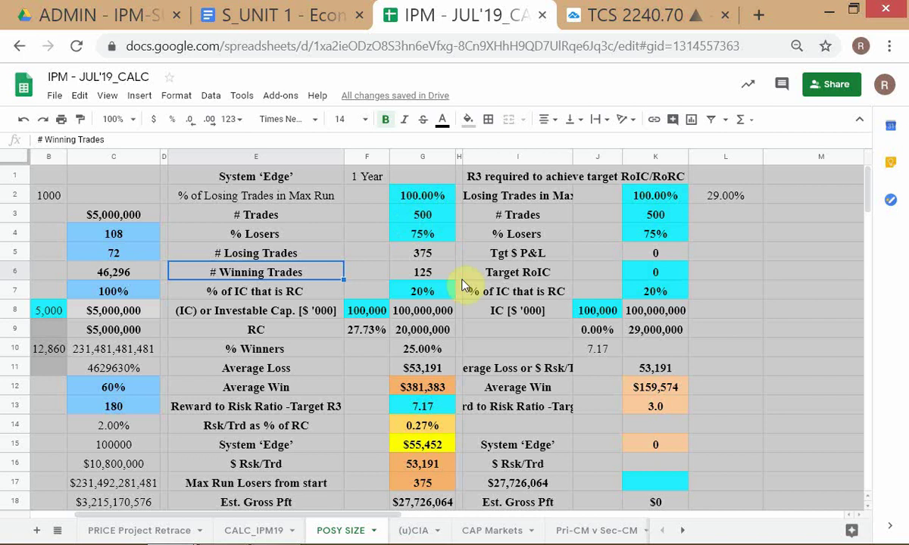
{"action": "left_click", "coordinate": [409, 315]}
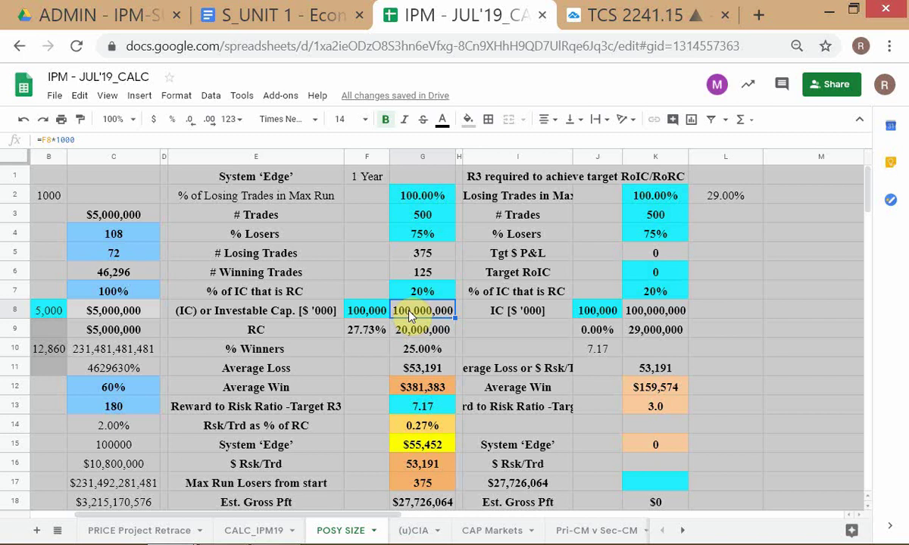
Step: Revisit the R3 required to achieve target RoIC/RoRC section in the session outline, and return to the GBP/JPY chart in fxTrade Practice
{"action": "key", "text": "alt+Tab"}
{"action": "scroll", "coordinate": [274, 386], "scroll_direction": "up", "scroll_amount": 2}
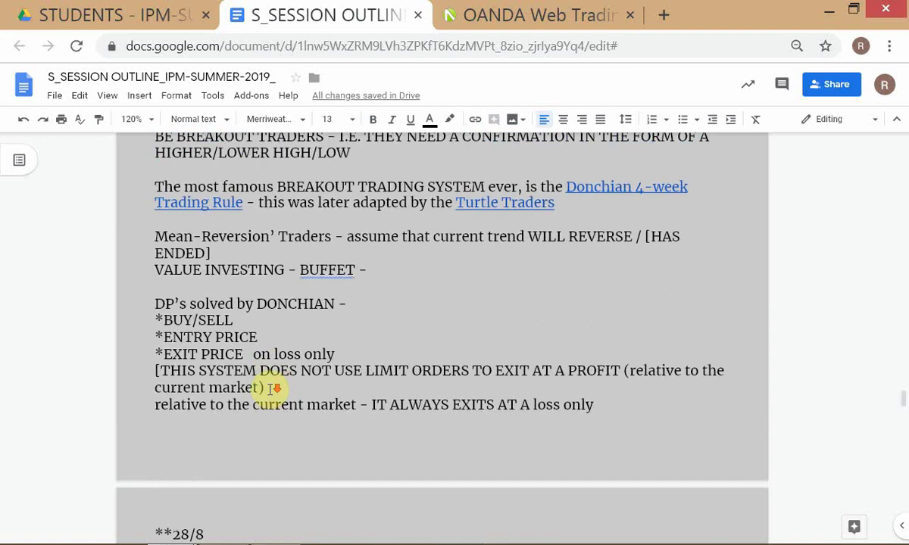
{"action": "scroll", "coordinate": [274, 388], "scroll_direction": "down", "scroll_amount": 20}
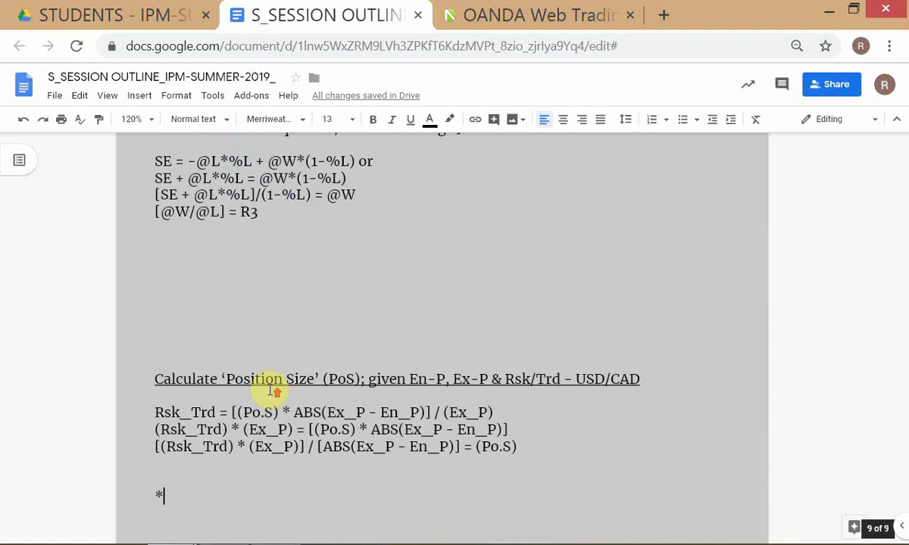
{"action": "scroll", "coordinate": [274, 389], "scroll_direction": "up", "scroll_amount": 2}
{"action": "left_click", "coordinate": [212, 263]}
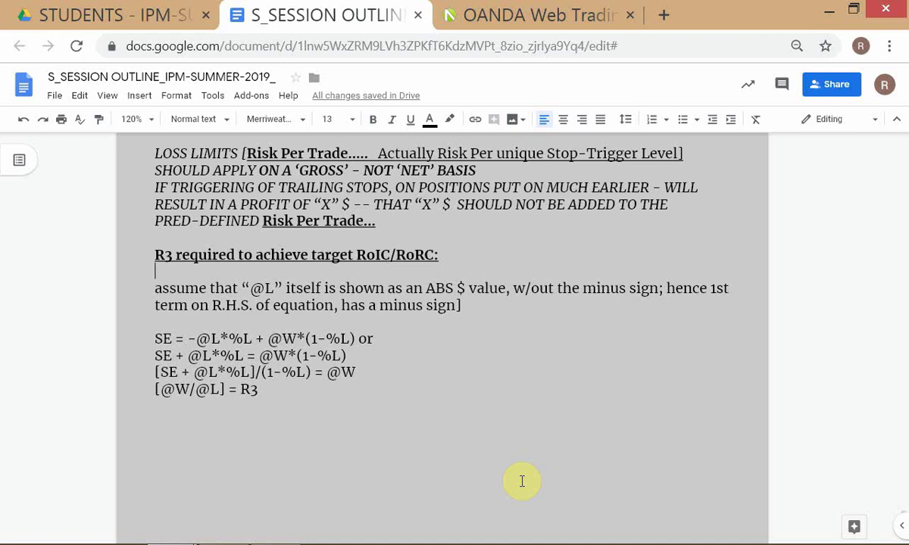
{"action": "key", "text": "alt+Tab"}
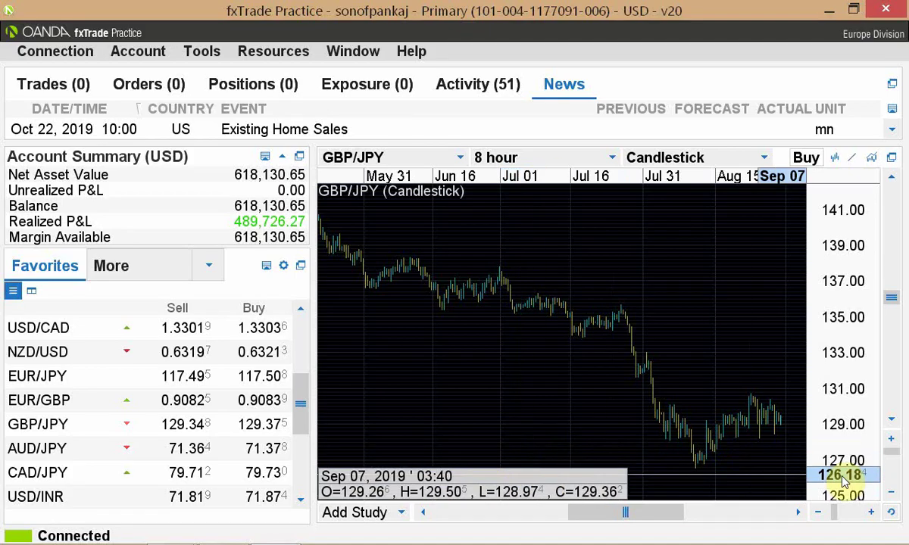
Step: Glance at the session outline, switch to the POSY SIZE sheet, and check the target percentage in L2 and the target profit formula in K9
{"action": "key", "text": "alt+Tab"}
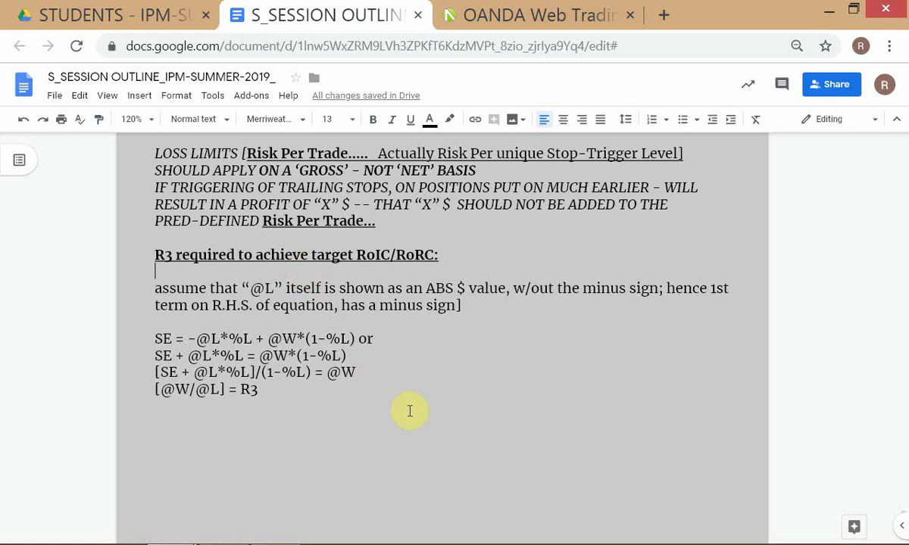
{"action": "key", "text": "alt+Tab"}
{"action": "key", "text": "alt+Tab"}
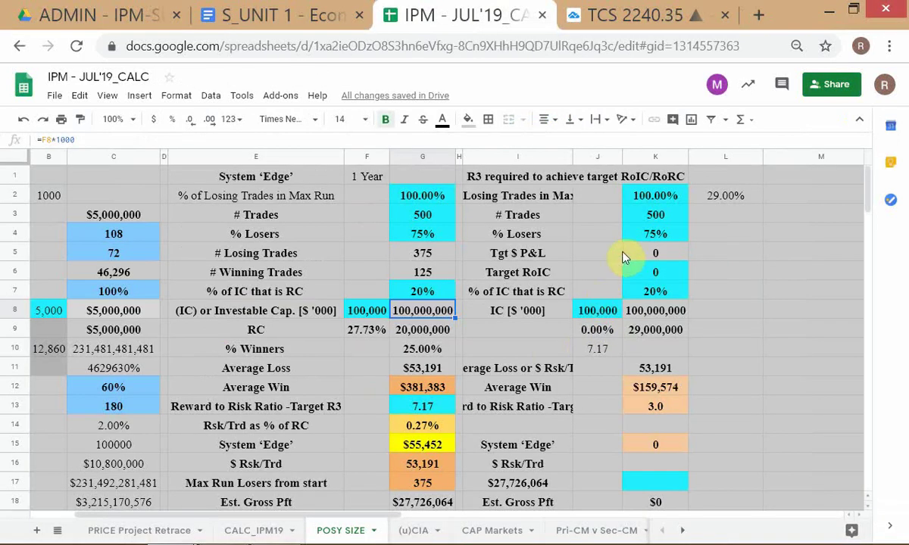
{"action": "left_click", "coordinate": [725, 196]}
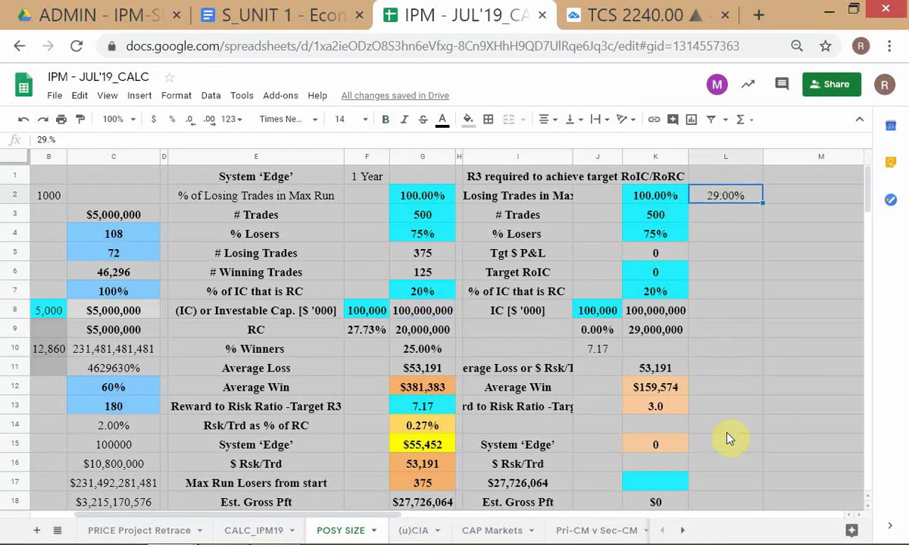
{"action": "left_click", "coordinate": [656, 334]}
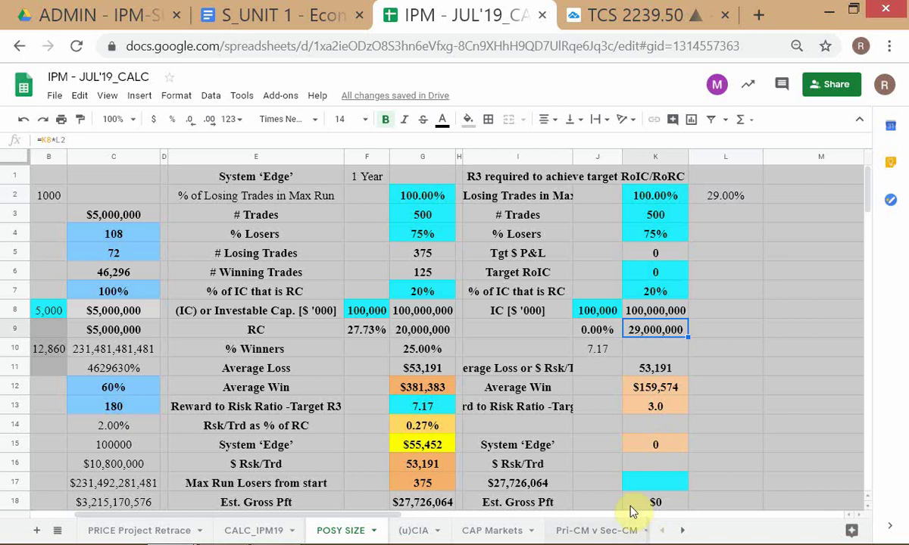
Step: Examine the Est. Gross Pft formula in G18 and the System 'Edge' and # Trades cells it references
{"action": "scroll", "coordinate": [643, 491], "scroll_direction": "down", "scroll_amount": 1}
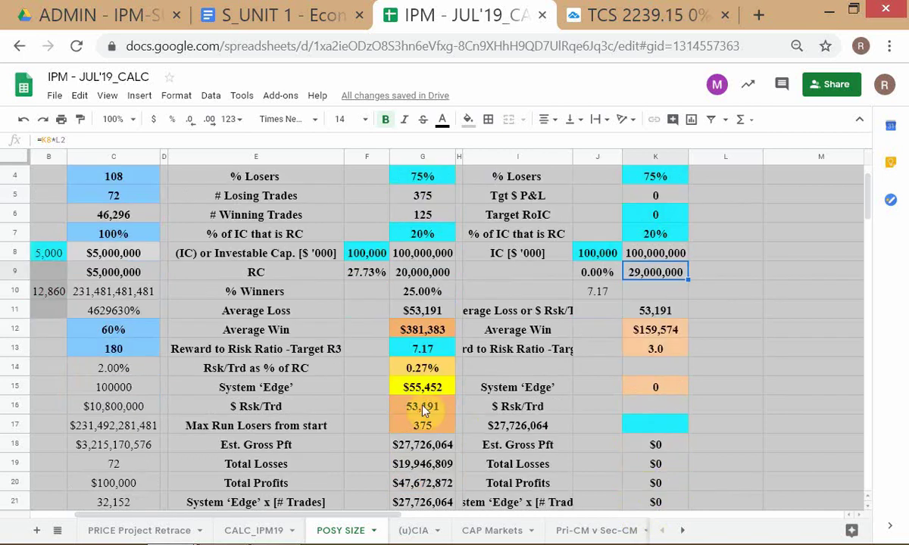
{"action": "scroll", "coordinate": [725, 345], "scroll_direction": "up", "scroll_amount": 1}
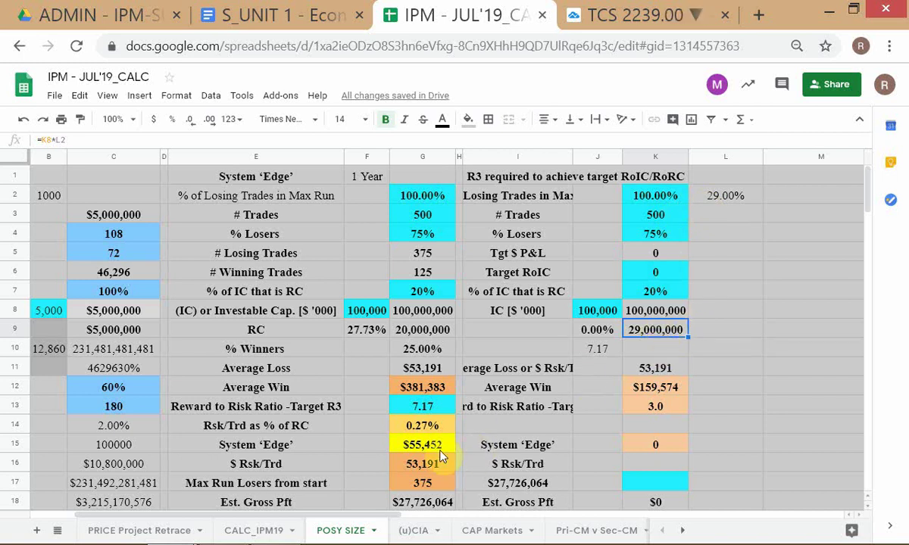
{"action": "scroll", "coordinate": [385, 453], "scroll_direction": "down", "scroll_amount": 1}
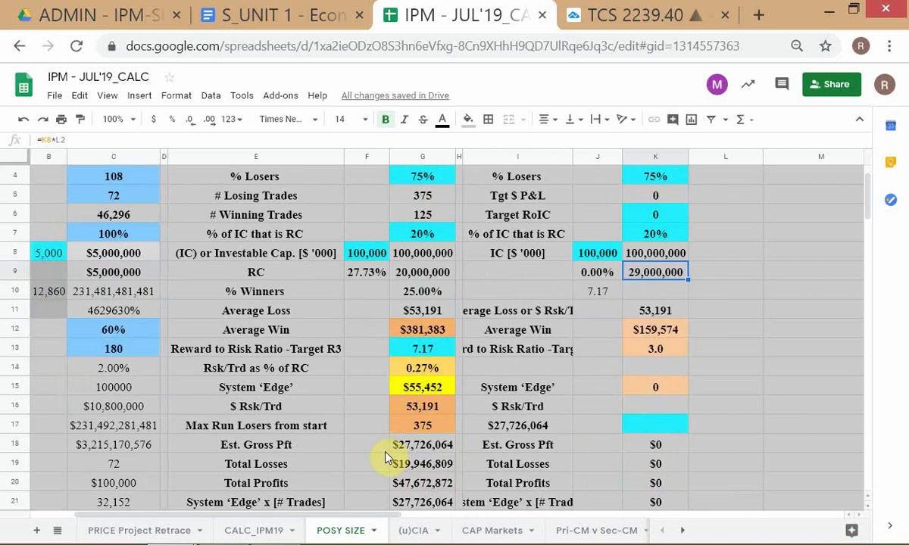
{"action": "left_click", "coordinate": [402, 445]}
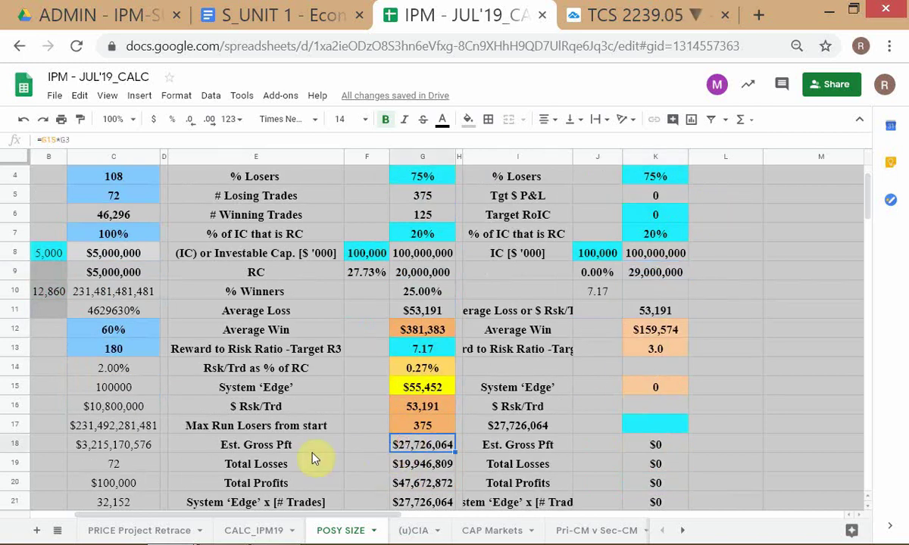
{"action": "double_click", "coordinate": [434, 452]}
{"action": "scroll", "coordinate": [575, 416], "scroll_direction": "up", "scroll_amount": 1}
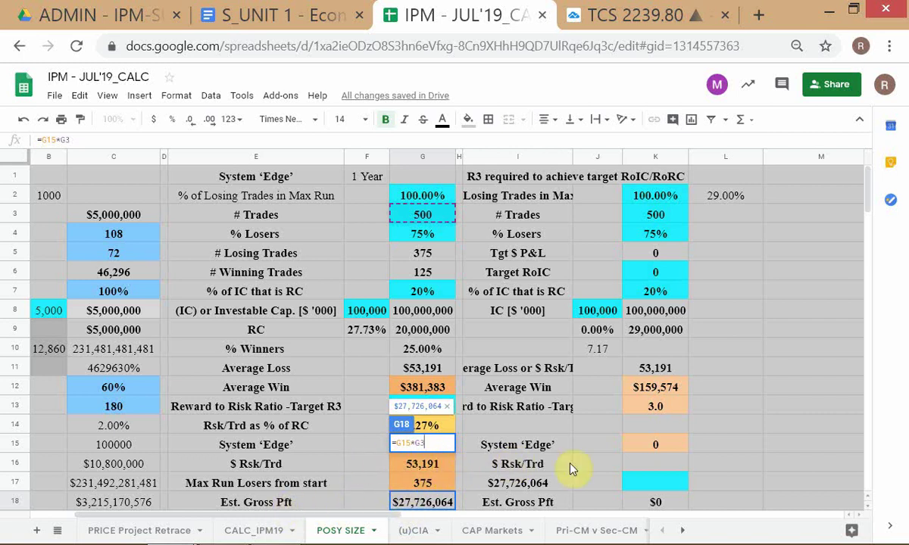
{"action": "key", "text": "Escape"}
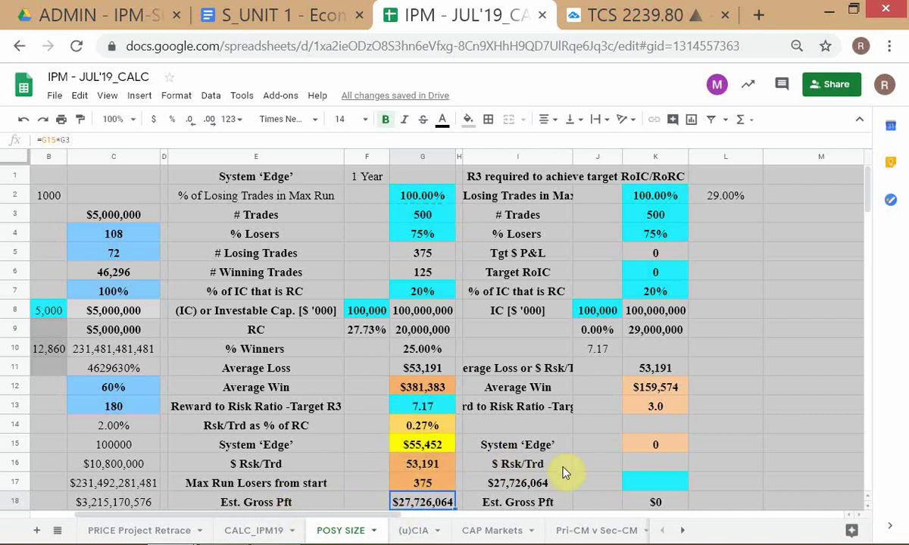
{"action": "double_click", "coordinate": [418, 504]}
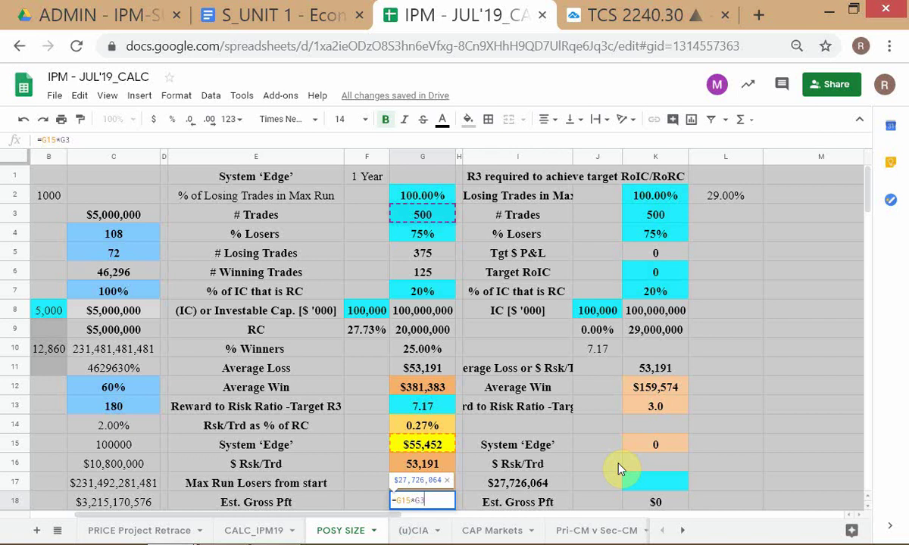
{"action": "key", "text": "Return"}
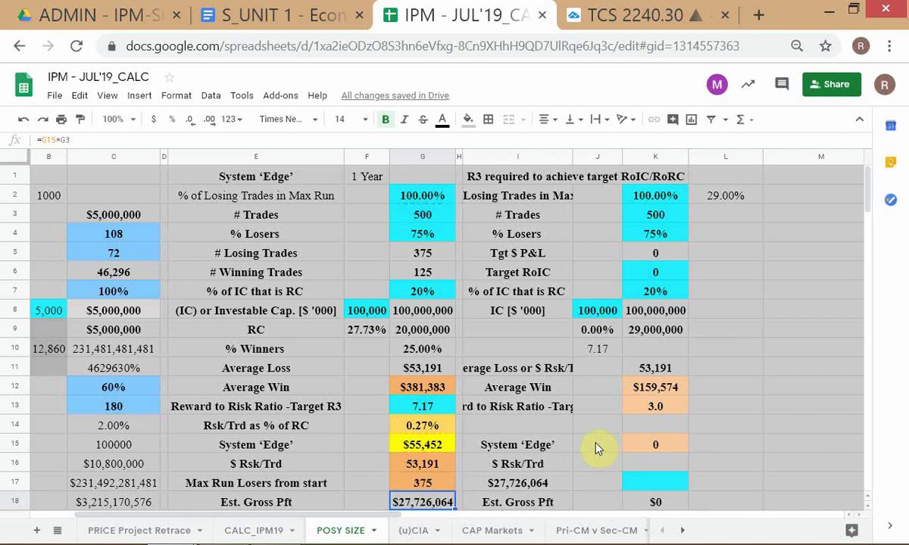
Step: Enter the formula =K9/K3 in L15 to compute the System 'Edge' required per trade
{"action": "left_click", "coordinate": [780, 446]}
{"action": "left_click", "coordinate": [744, 448]}
{"action": "type", "text": "="}
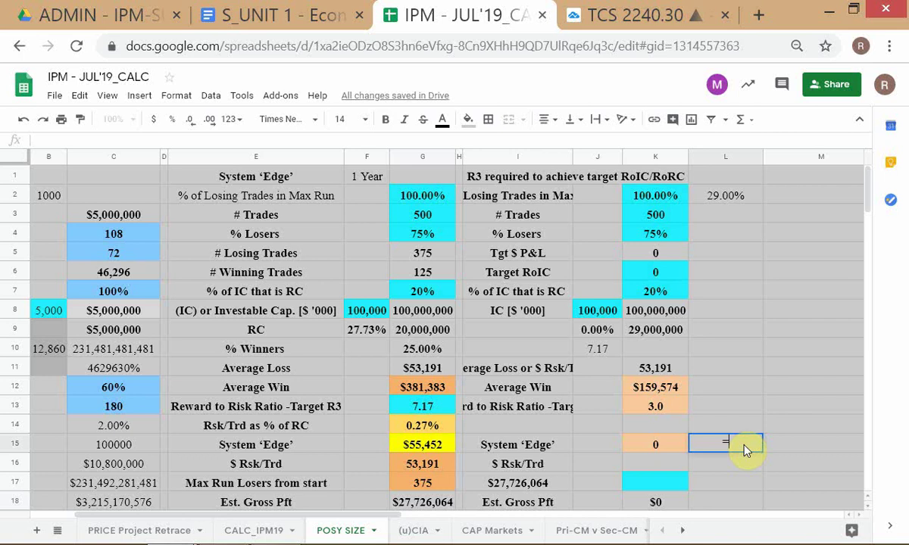
{"action": "left_click", "coordinate": [638, 333]}
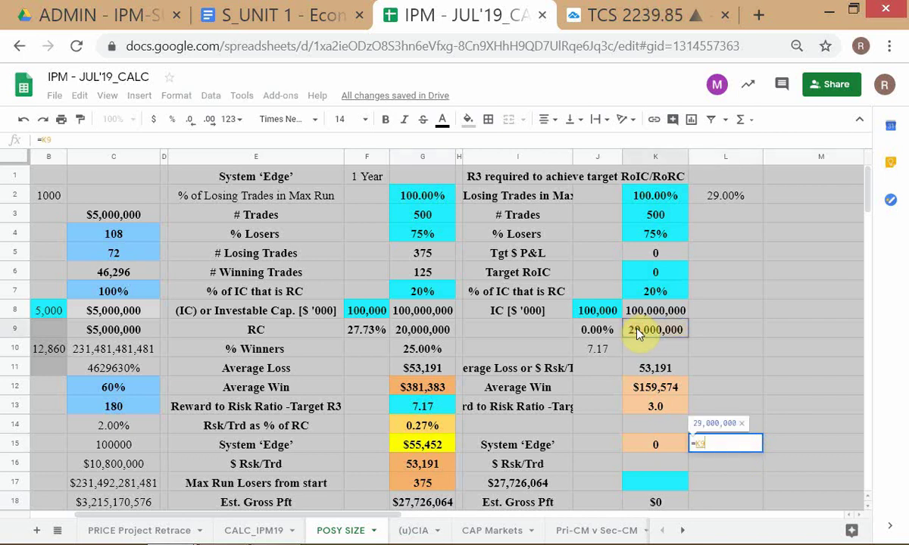
{"action": "type", "text": "/"}
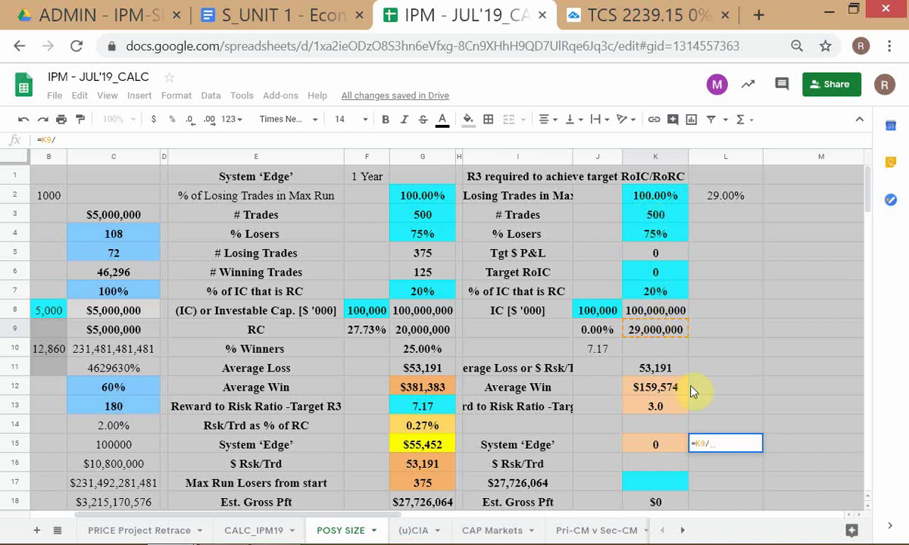
{"action": "left_click", "coordinate": [656, 215]}
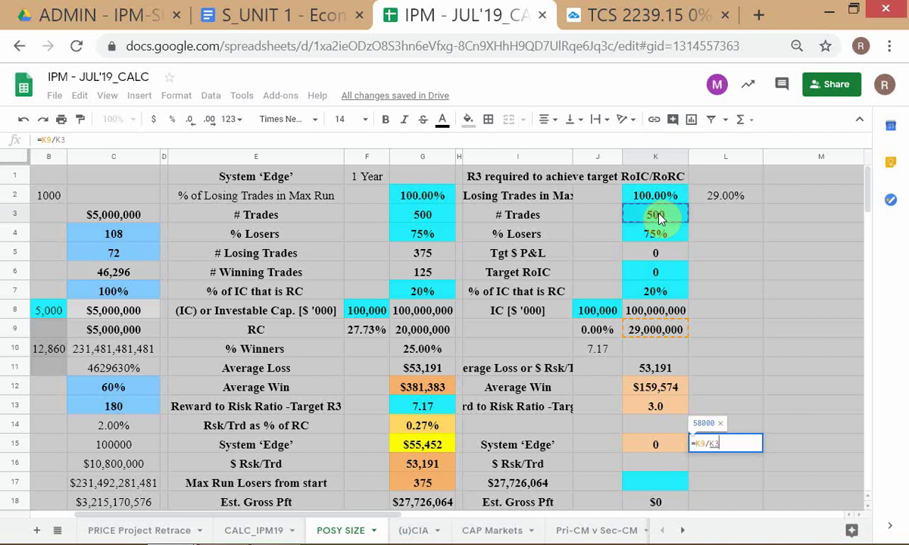
{"action": "key", "text": "Return"}
Step: Format the required System 'Edge' in L15 as a number with no decimal places
{"action": "left_click", "coordinate": [752, 446]}
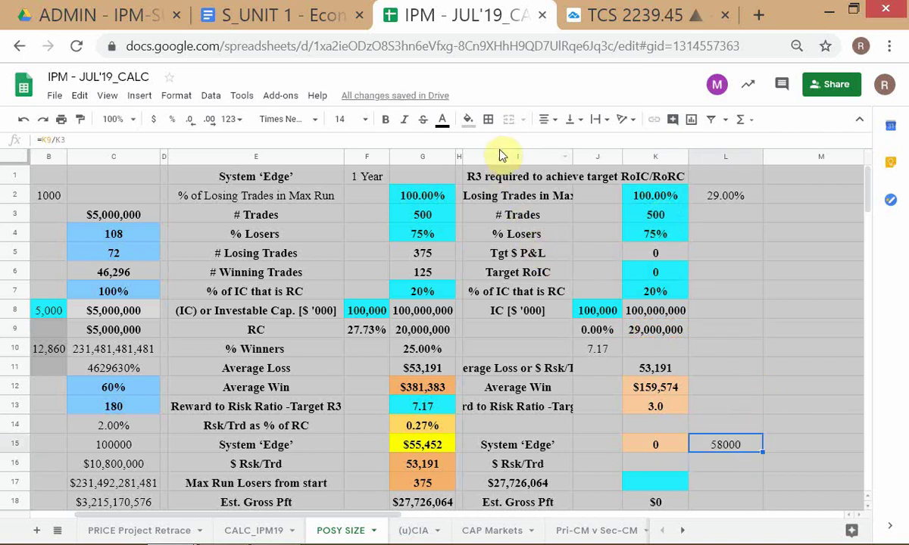
{"action": "left_click", "coordinate": [231, 119]}
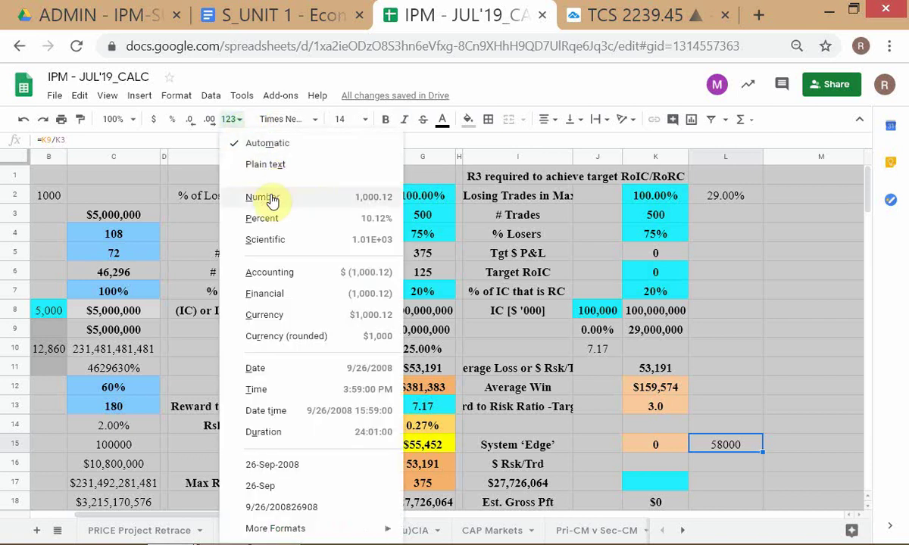
{"action": "left_click", "coordinate": [266, 198]}
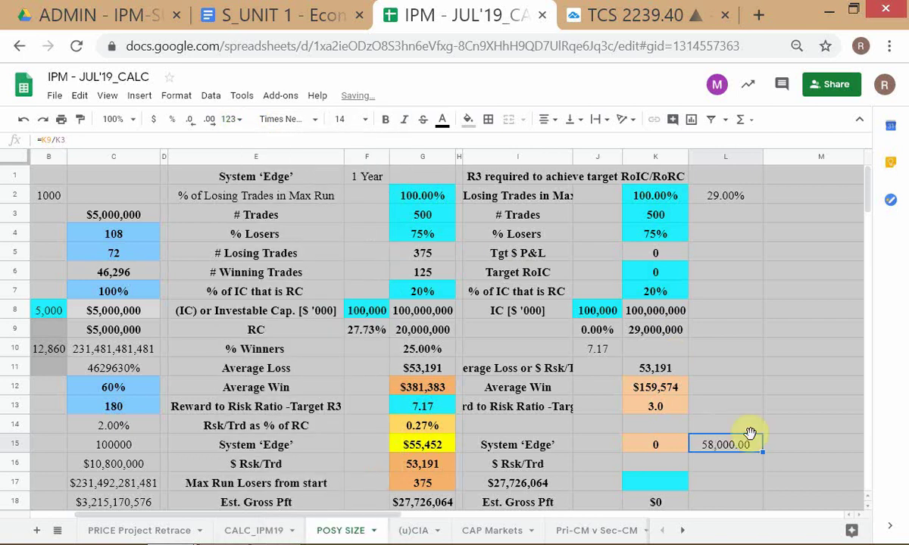
{"action": "left_click", "coordinate": [189, 119]}
{"action": "left_click", "coordinate": [189, 118]}
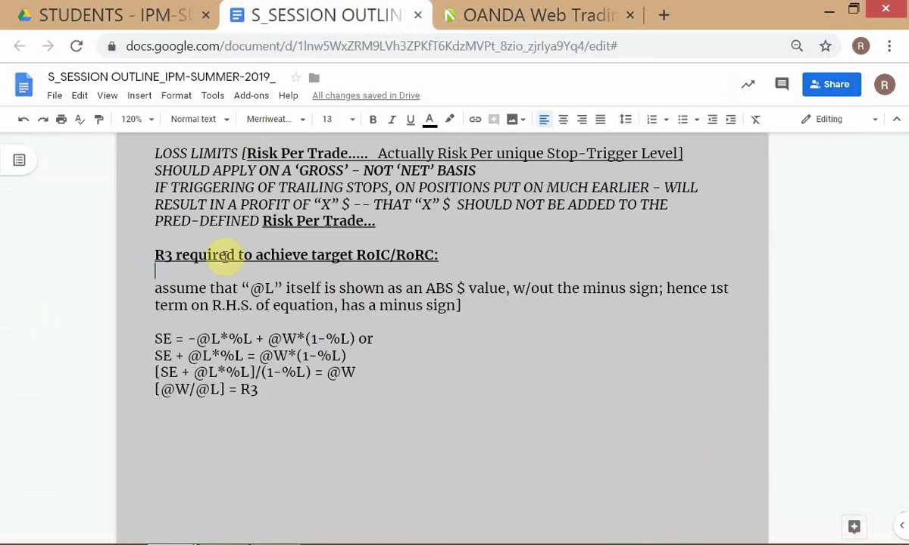
Step: Consult the SE equations in the session outline and complete the formula in L13 of the POSY SIZE sheet as =L14+(G11*G4)
{"action": "left_click", "coordinate": [121, 339]}
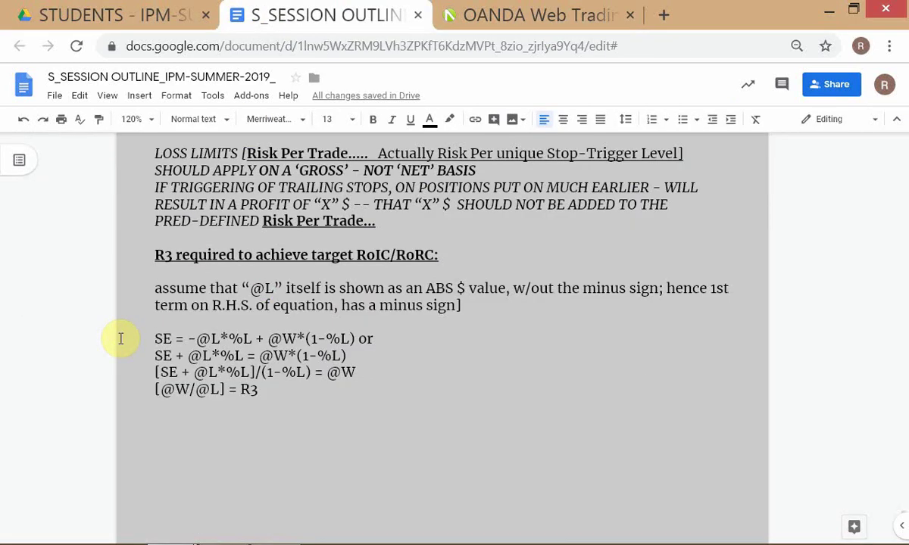
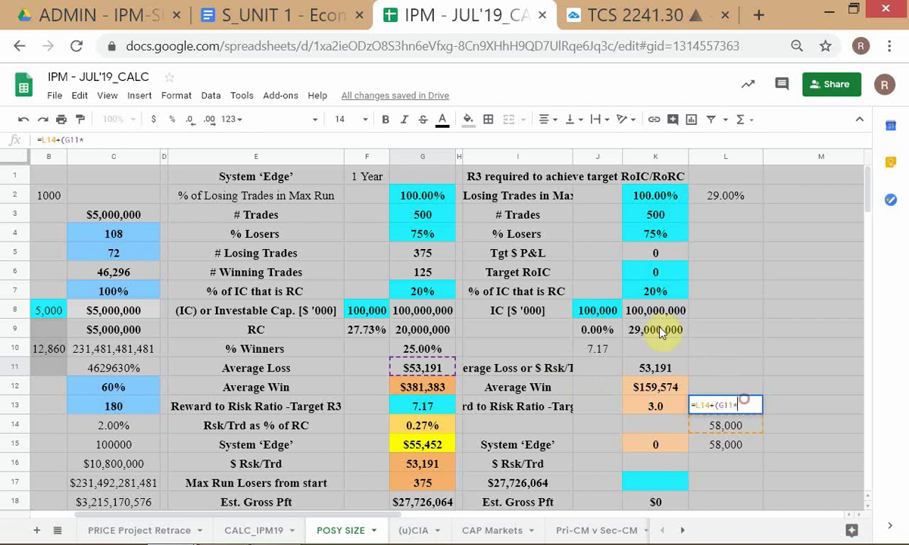
{"action": "left_click", "coordinate": [436, 239]}
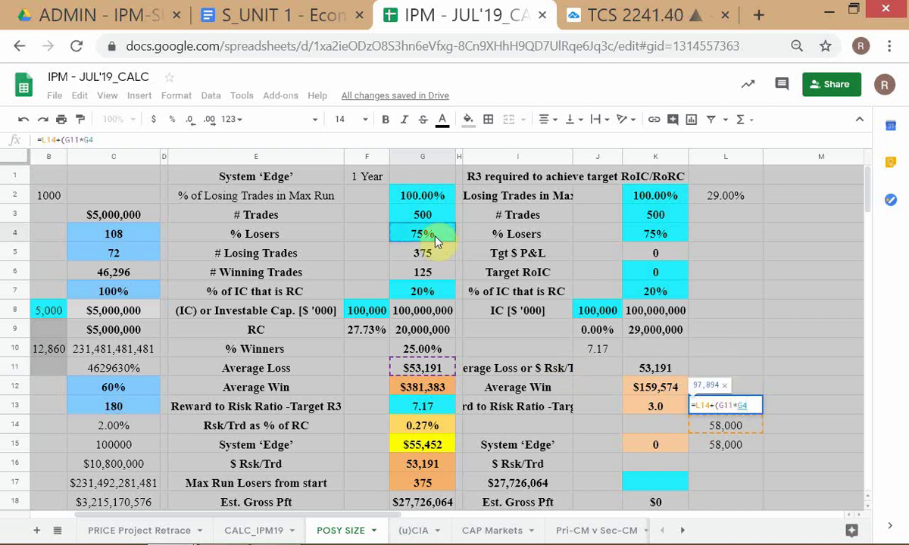
{"action": "type", "text": ")"}
{"action": "key", "text": "Return"}
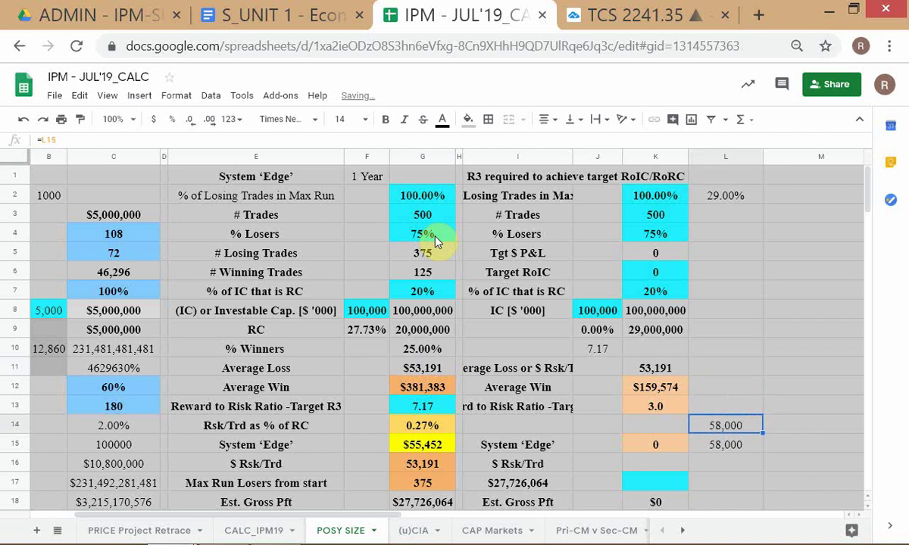
Step: Check the @W equation in the session outline and enter =L13/G10 in L12 to compute the required average win
{"action": "key", "text": "alt+Tab"}
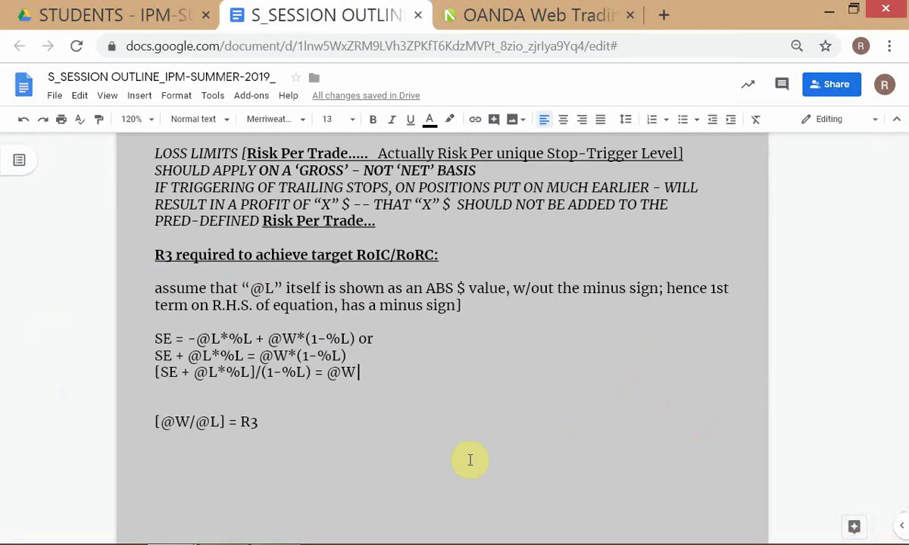
{"action": "key", "text": "alt+Tab"}
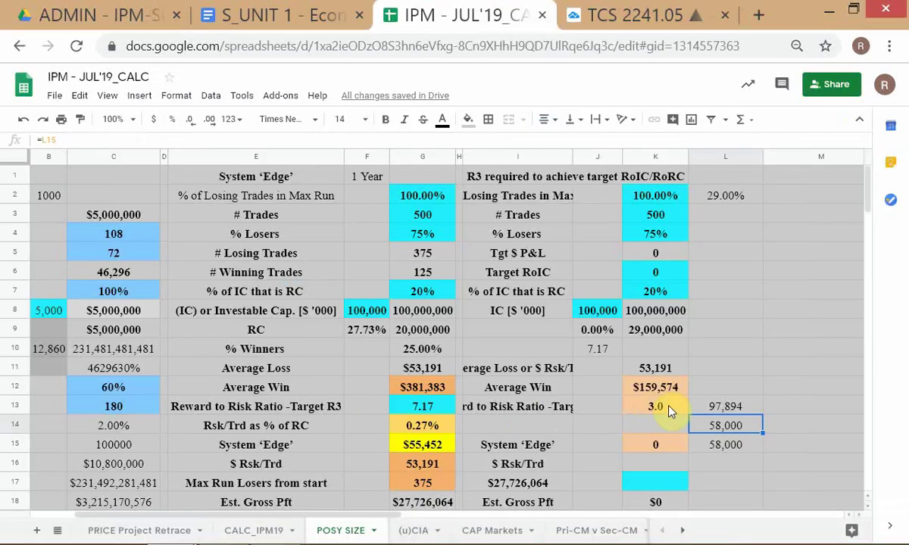
{"action": "left_click", "coordinate": [720, 388]}
{"action": "type", "text": "="}
{"action": "key", "text": "Down"}
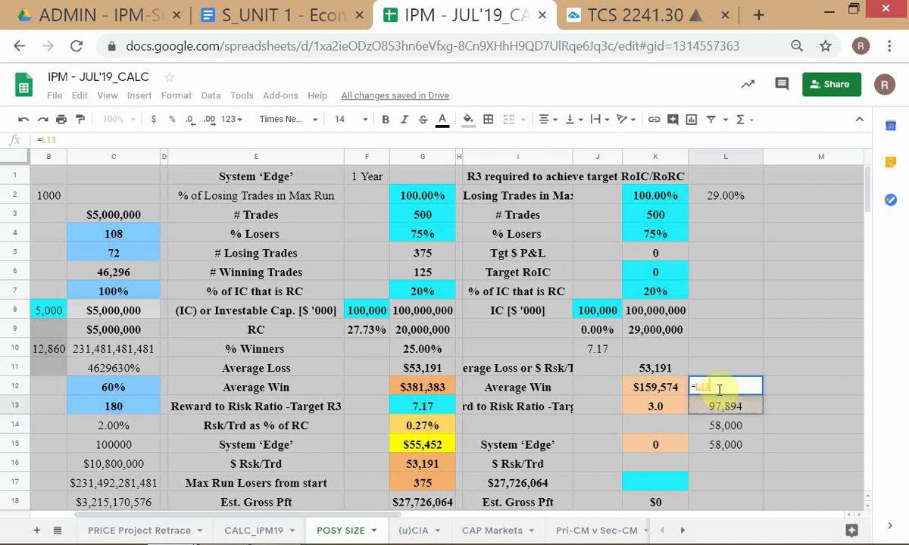
{"action": "type", "text": "/"}
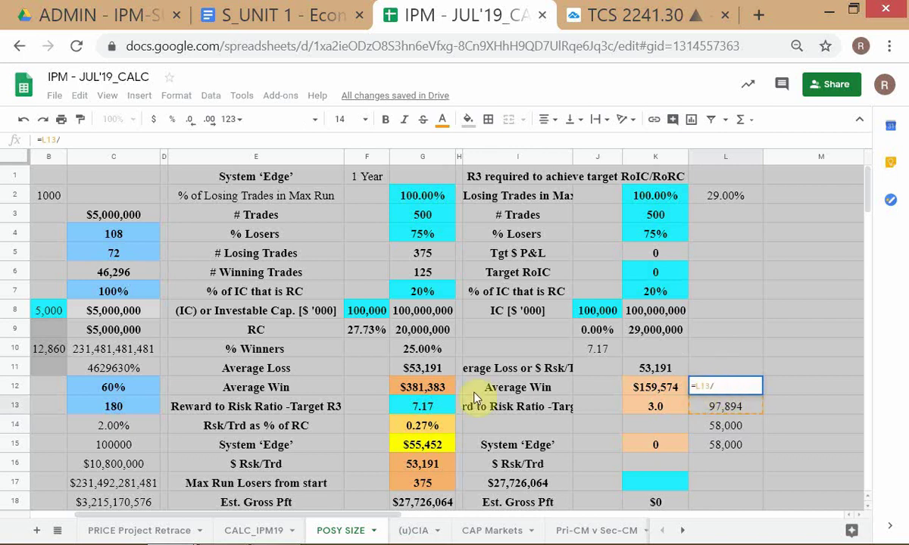
{"action": "left_click", "coordinate": [411, 354]}
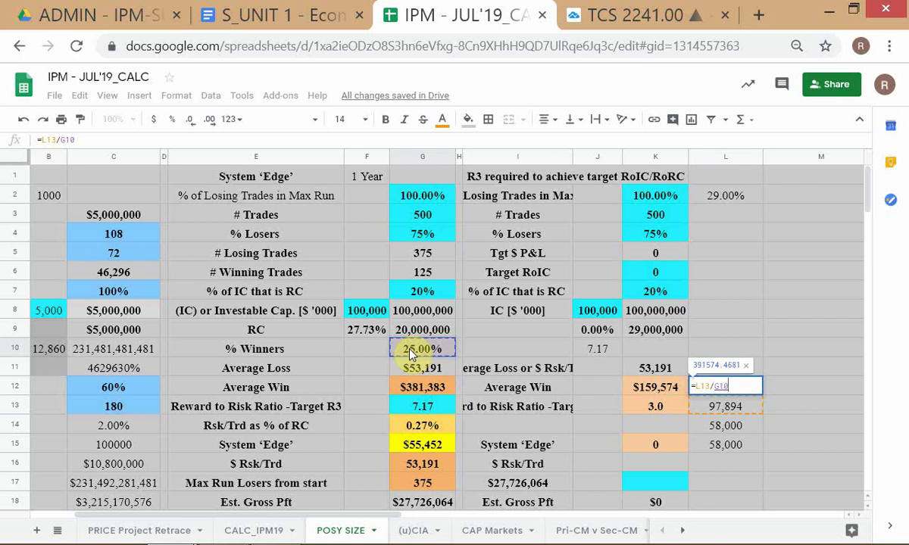
{"action": "key", "text": "Return"}
Step: Recheck the outline's equations, format L12 as a number with no decimal places, and switch back to the session outline
{"action": "key", "text": "alt+Tab"}
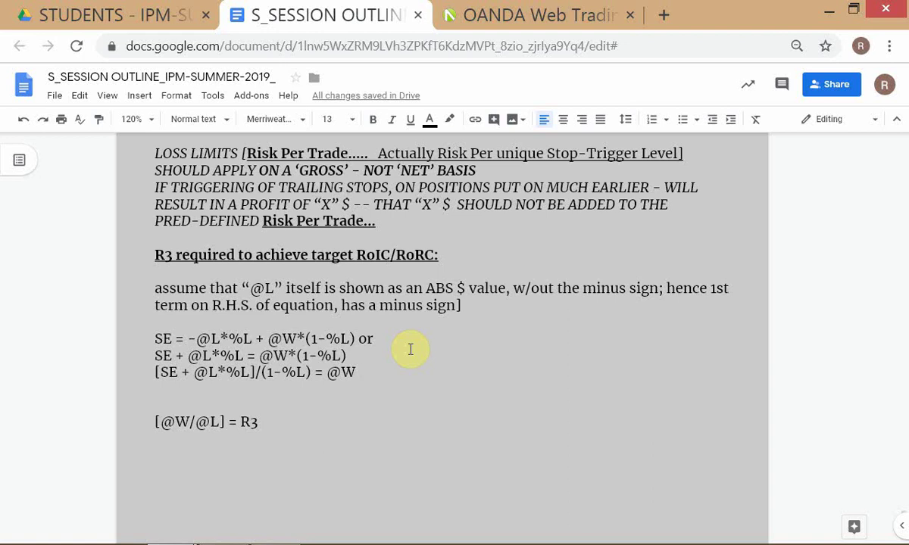
{"action": "key", "text": "alt+Tab"}
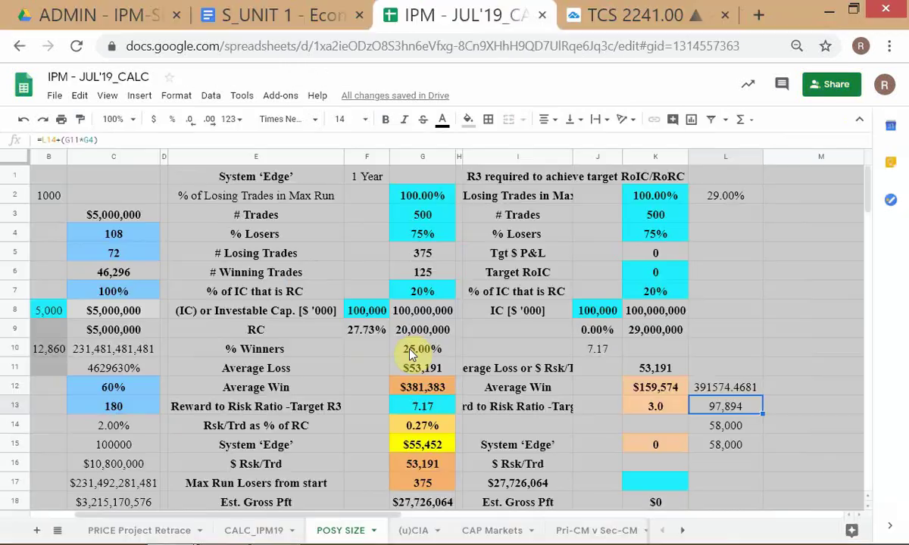
{"action": "key", "text": "Up"}
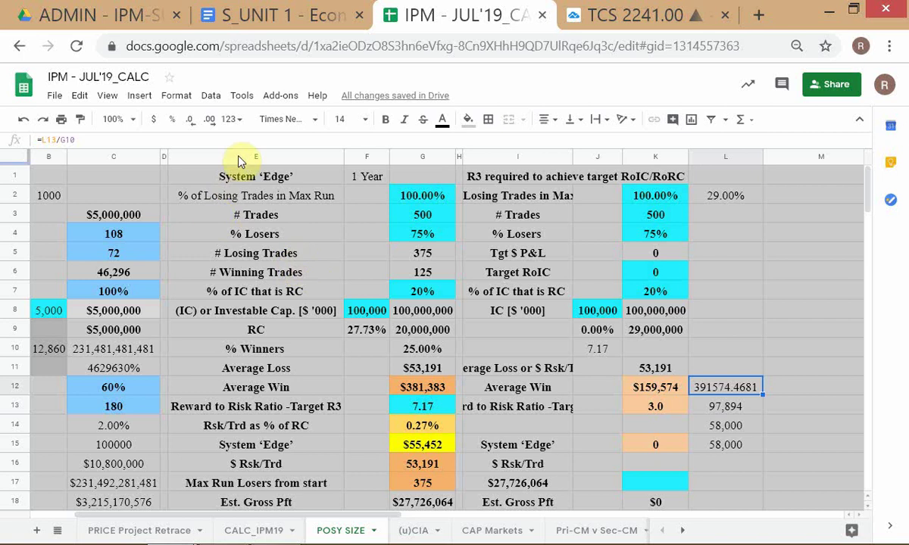
{"action": "left_click", "coordinate": [235, 123]}
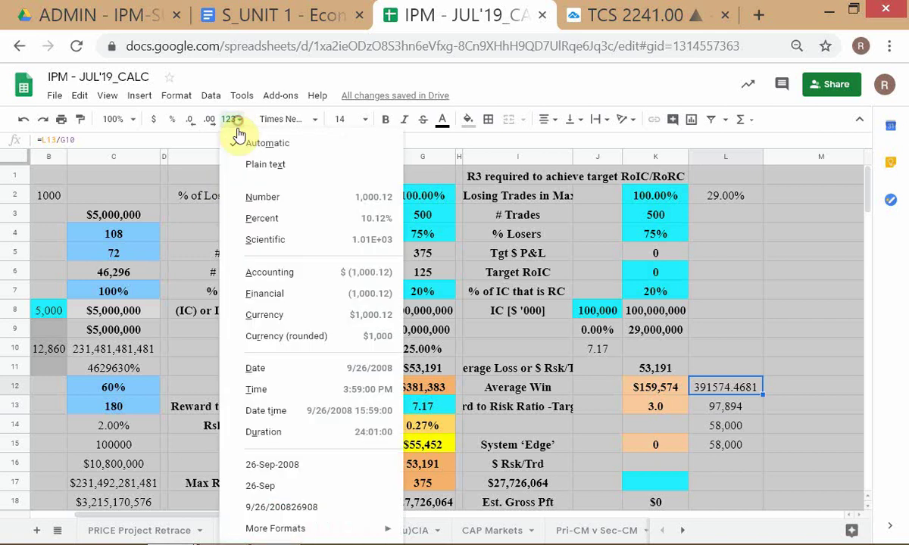
{"action": "left_click", "coordinate": [258, 196]}
{"action": "left_click", "coordinate": [189, 119]}
{"action": "left_click", "coordinate": [189, 118]}
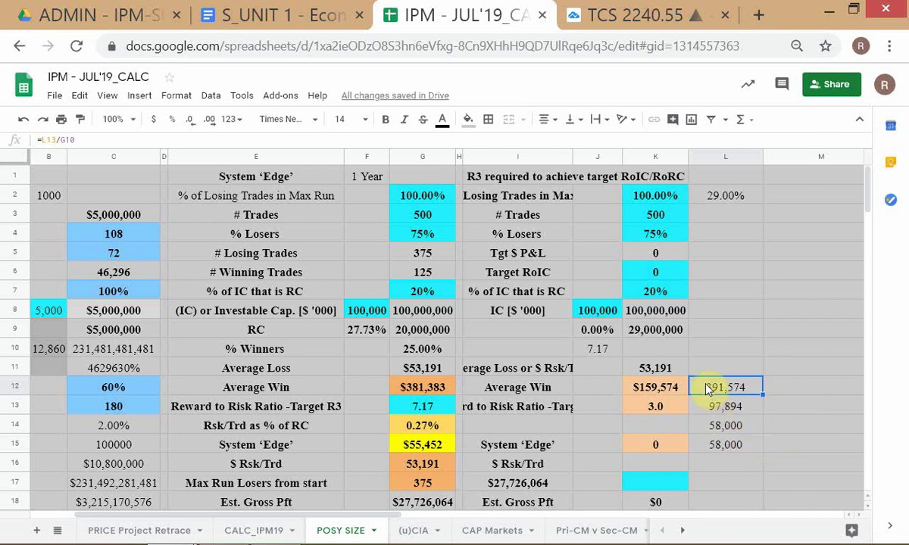
{"action": "key", "text": "alt+Tab"}
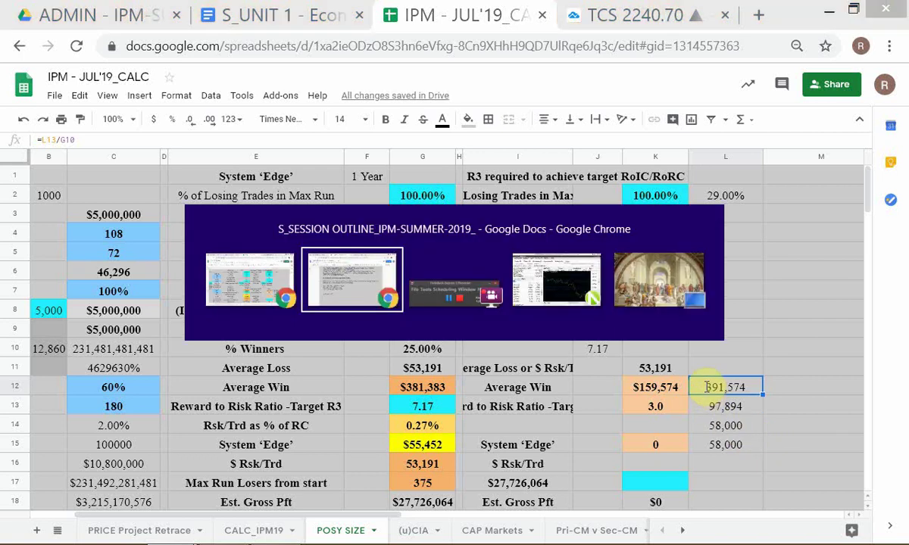
Step: Check the R3 equation in the session outline and enter =G16 in L11 of the POSY SIZE sheet
{"action": "key", "text": "alt+Tab"}
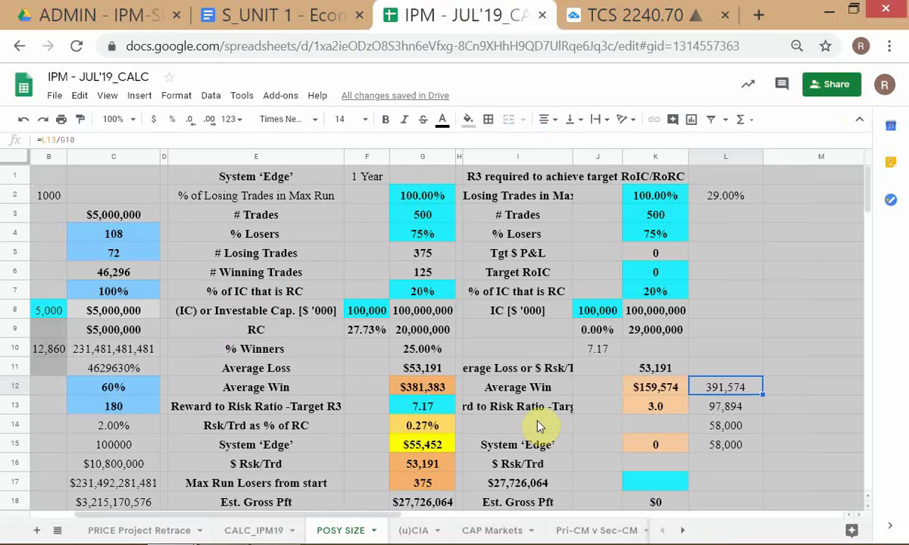
{"action": "left_click", "coordinate": [719, 369]}
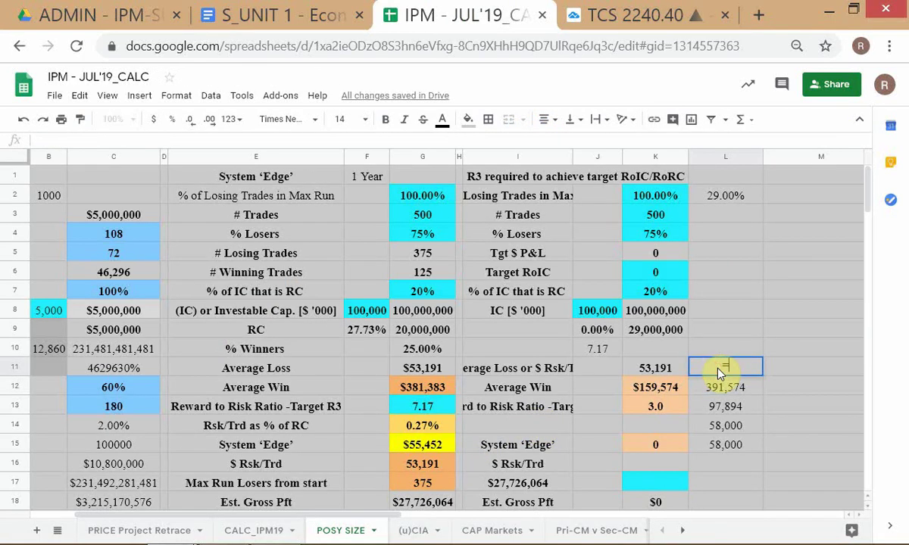
{"action": "type", "text": "="}
{"action": "key", "text": "alt+Tab"}
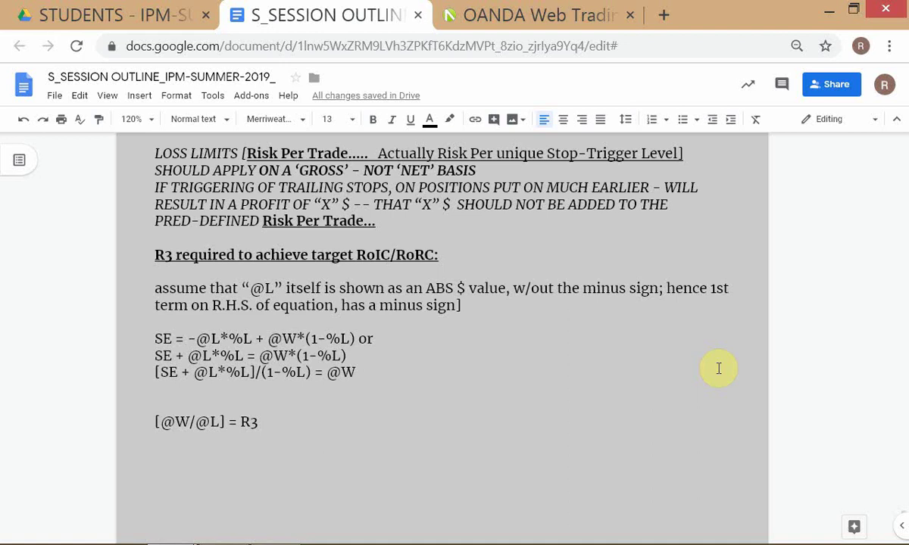
{"action": "key", "text": "alt+Tab"}
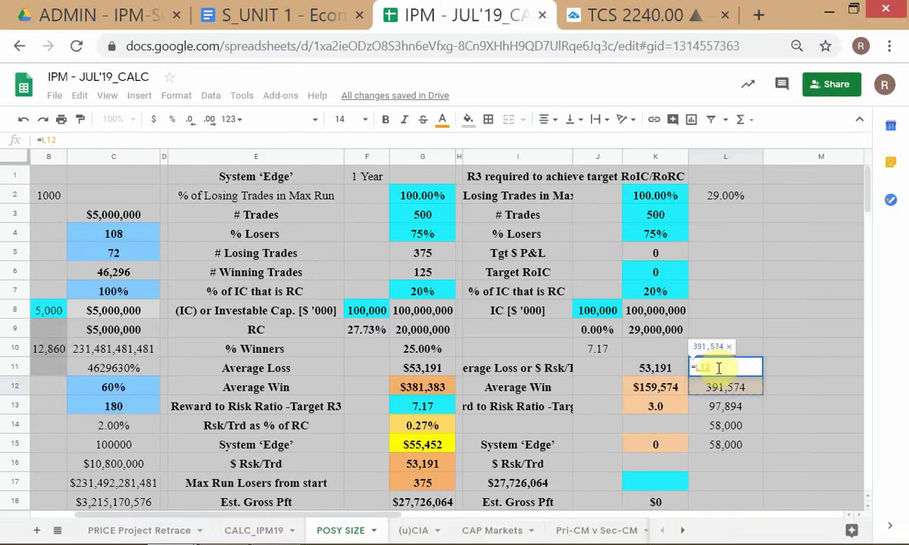
{"action": "left_click", "coordinate": [411, 471]}
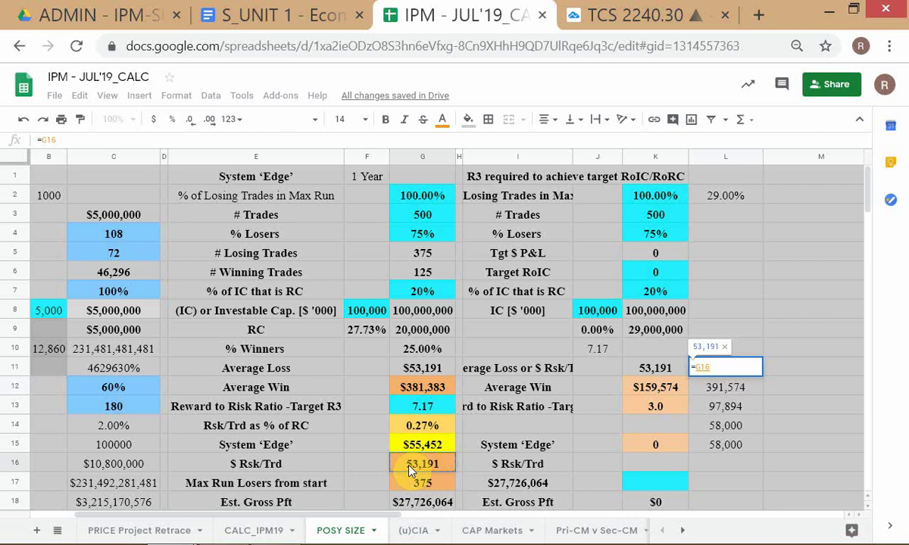
{"action": "key", "text": "Return"}
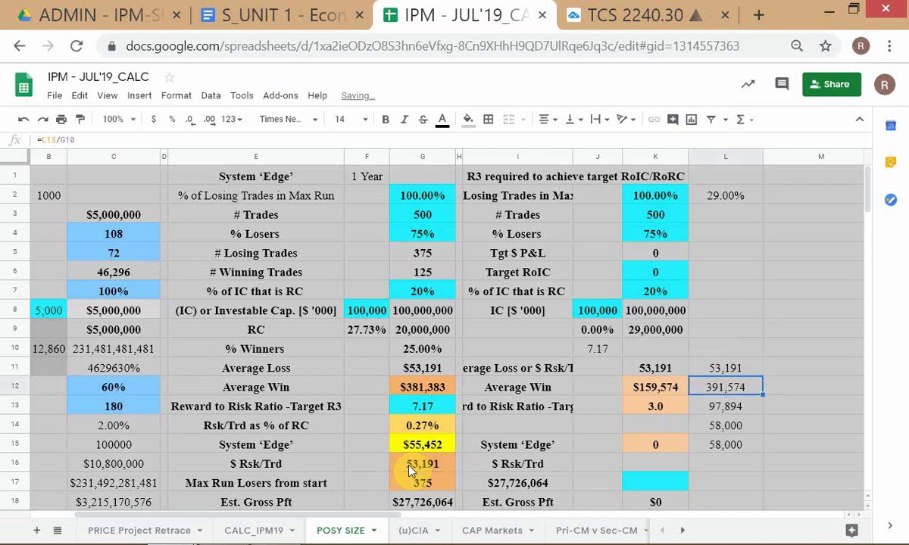
Step: Replace the formula in L11 with =L12/G16 to compute the required reward to risk ratio
{"action": "left_click", "coordinate": [714, 369]}
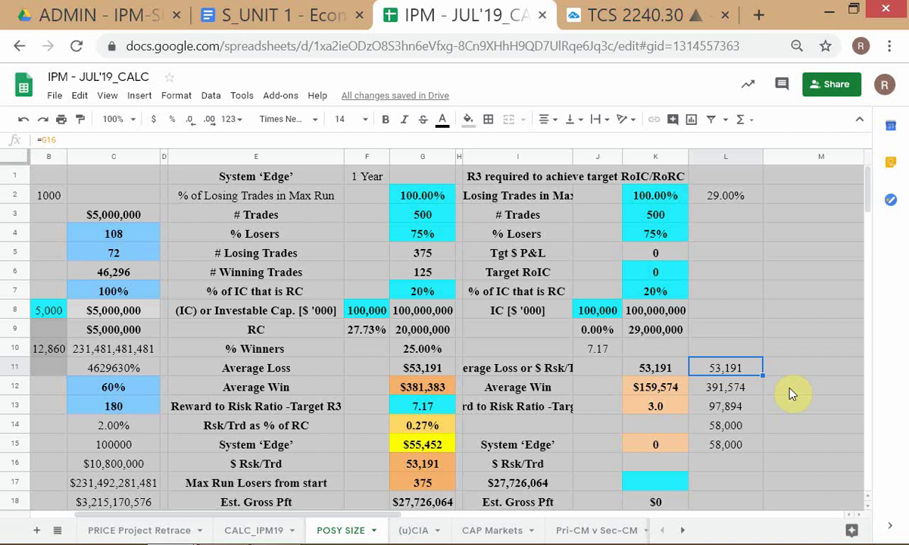
{"action": "type", "text": "="}
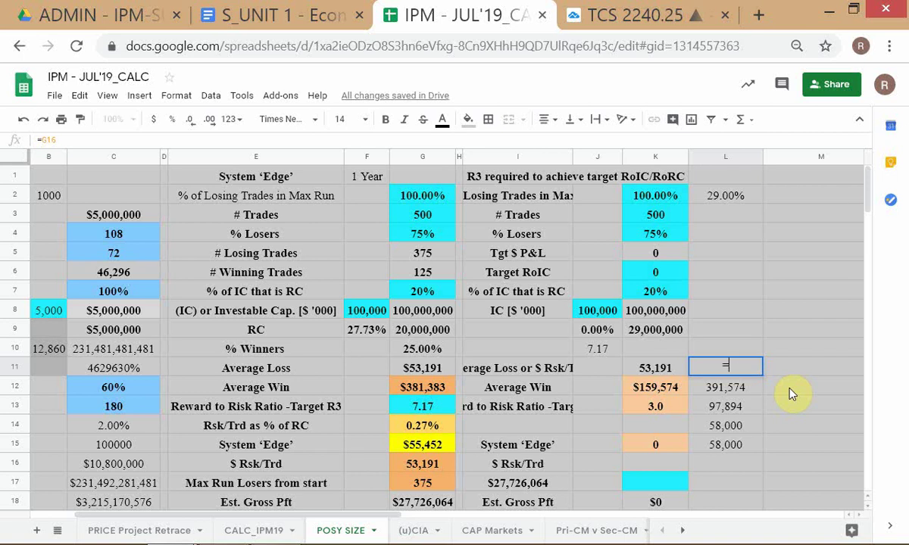
{"action": "left_click", "coordinate": [726, 391]}
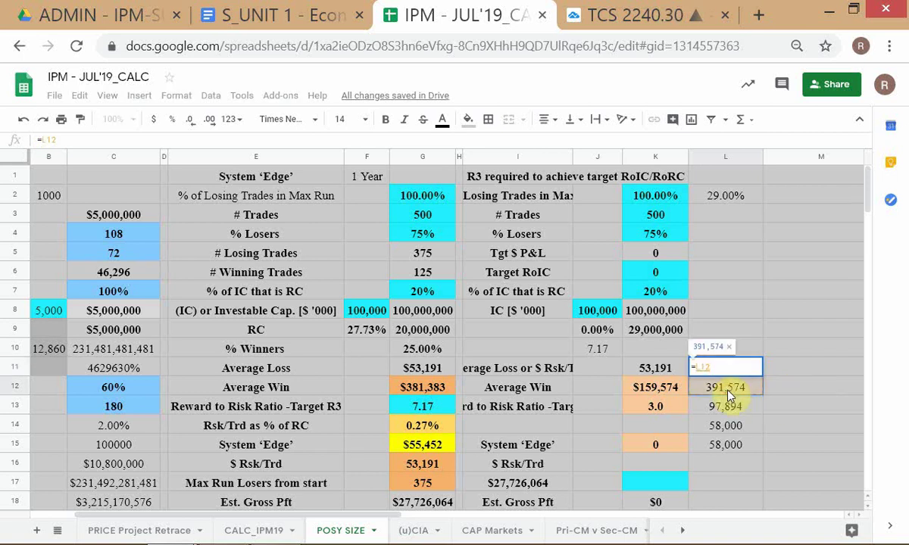
{"action": "type", "text": "/"}
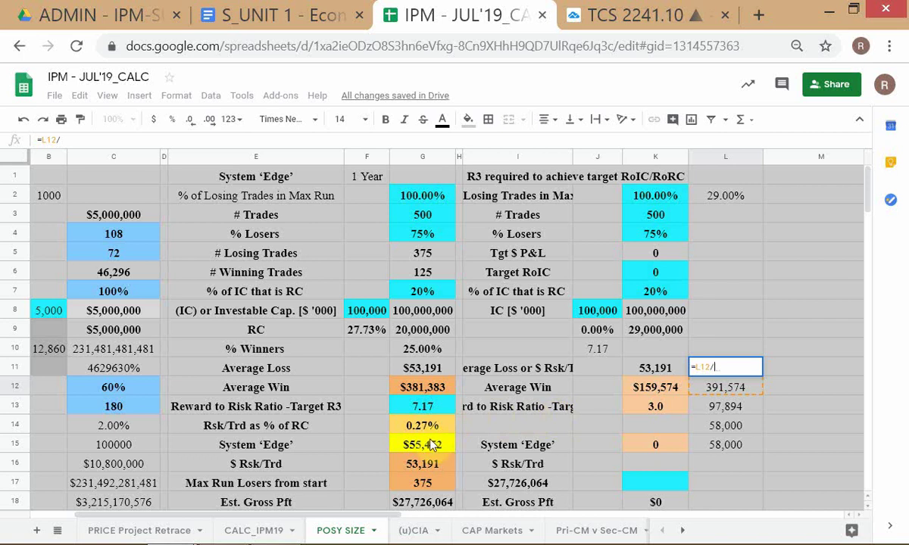
{"action": "left_click", "coordinate": [406, 469]}
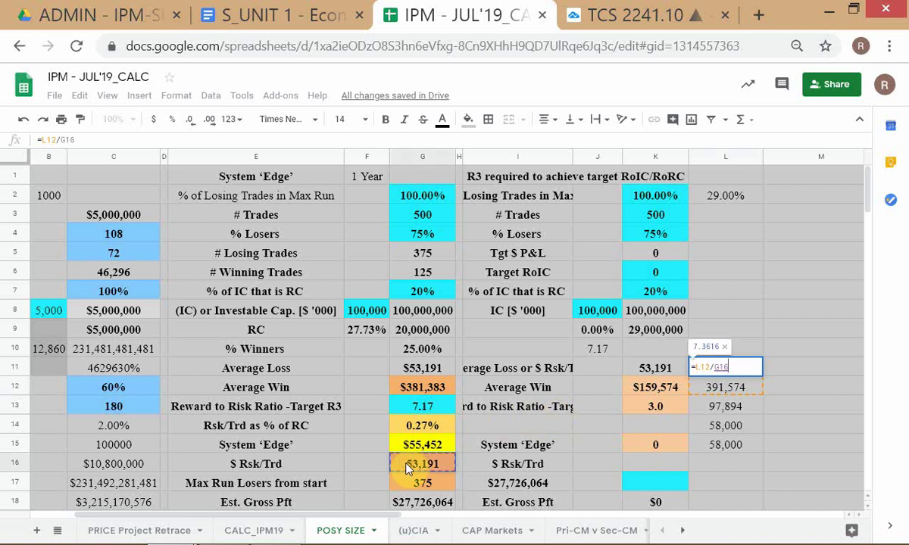
{"action": "key", "text": "Return"}
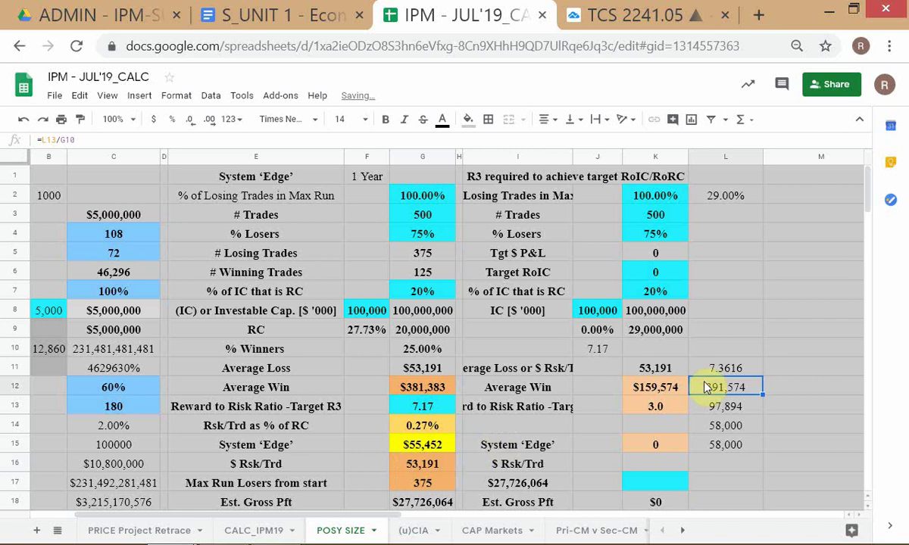
{"action": "left_click", "coordinate": [739, 372]}
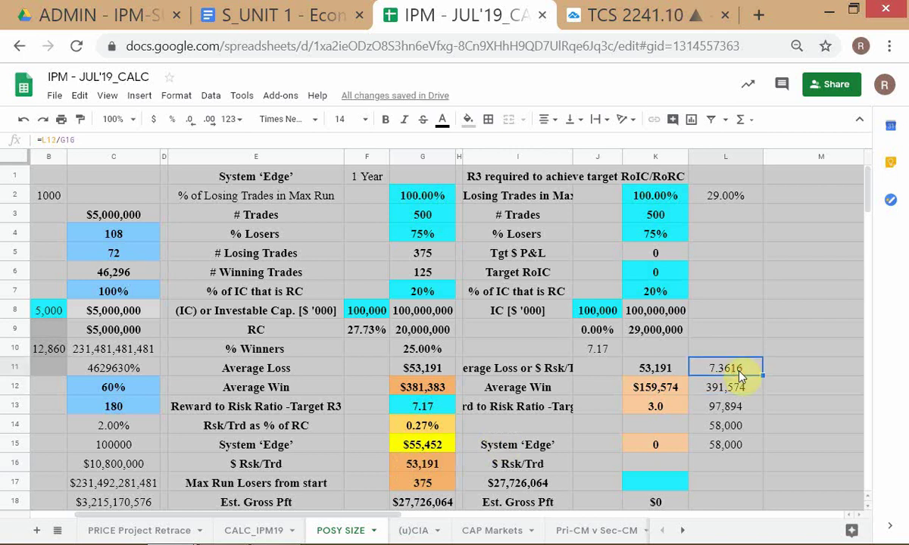
Step: Narrow columns K, L and M of the POSY SIZE sheet to make room beside the R3 calculations
{"action": "left_click", "coordinate": [703, 350]}
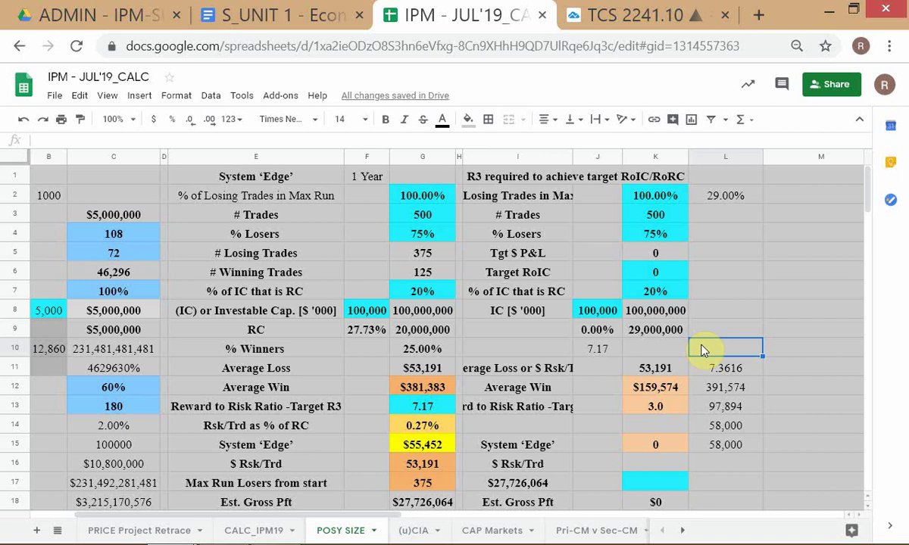
{"action": "left_click", "coordinate": [801, 455]}
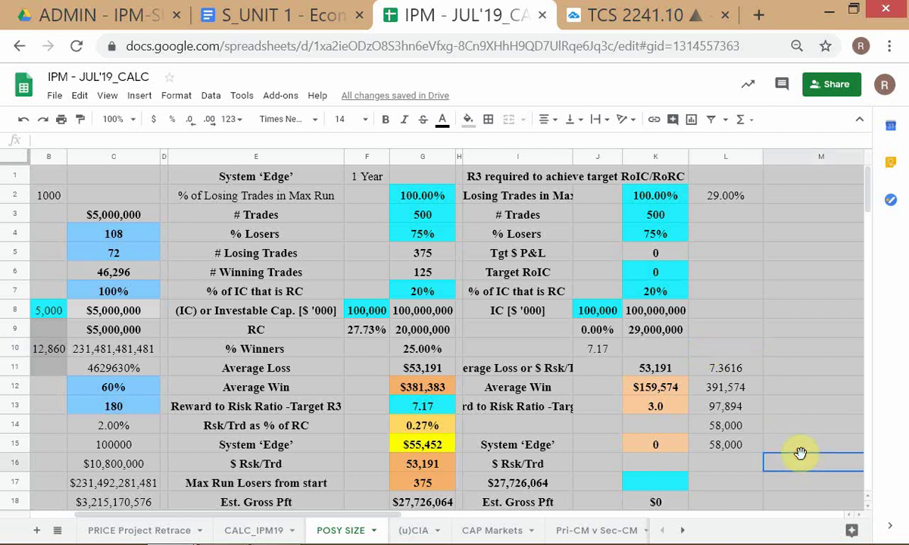
{"action": "left_click", "coordinate": [674, 155]}
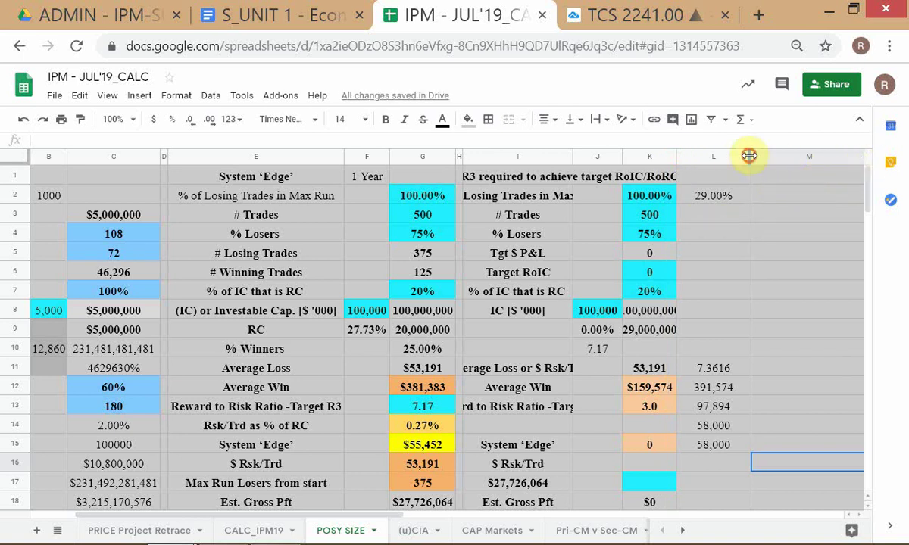
{"action": "mouse_move", "coordinate": [749, 157]}
{"action": "left_mouse_down"}
{"action": "mouse_move", "coordinate": [734, 158]}
{"action": "mouse_move", "coordinate": [742, 158]}
{"action": "left_mouse_up"}
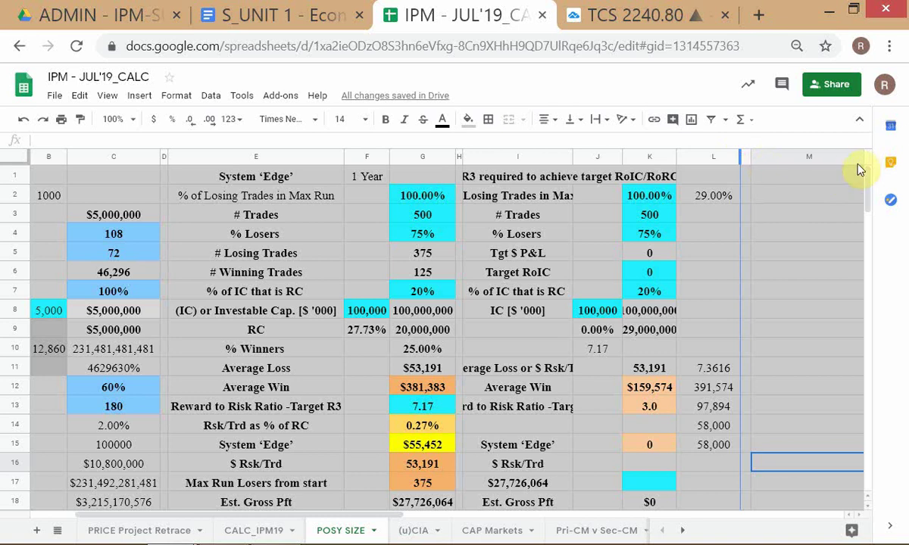
{"action": "left_click_drag", "start_coordinate": [858, 157], "coordinate": [827, 312]}
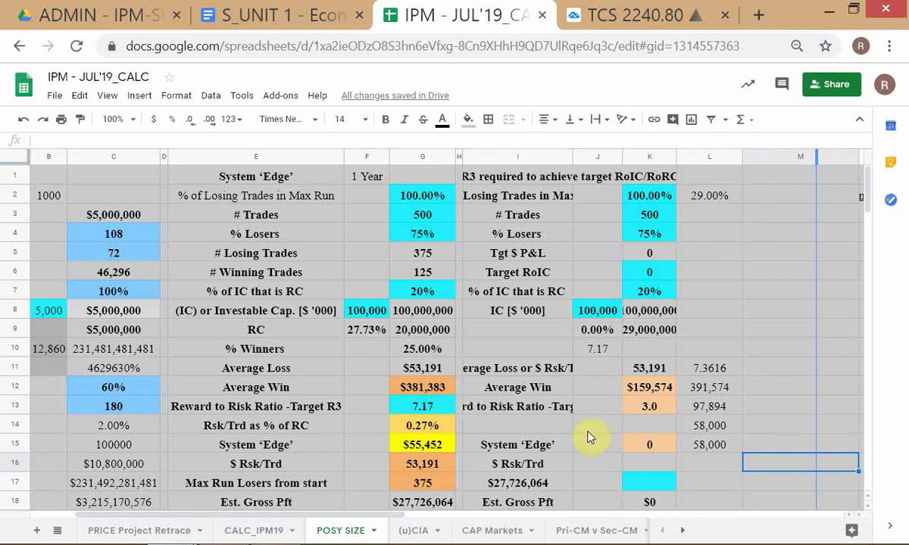
Step: Start a System 'Edge' check formula in M15 with the losing-trades term =(G4*-G16)
{"action": "left_click", "coordinate": [776, 445]}
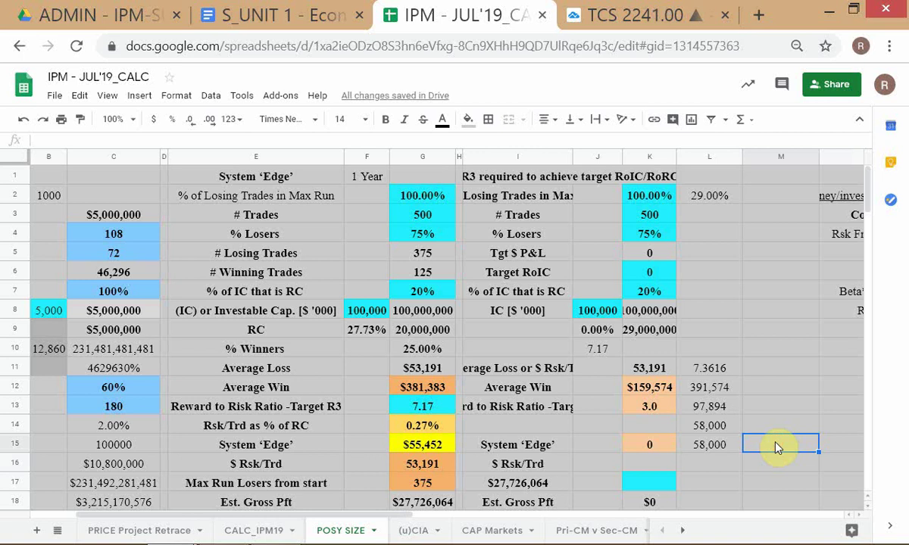
{"action": "type", "text": "="}
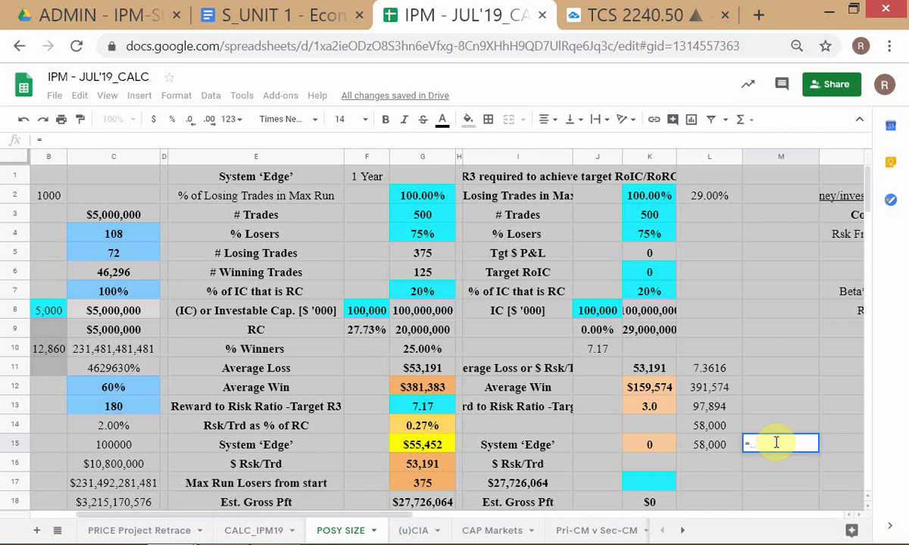
{"action": "type", "text": "("}
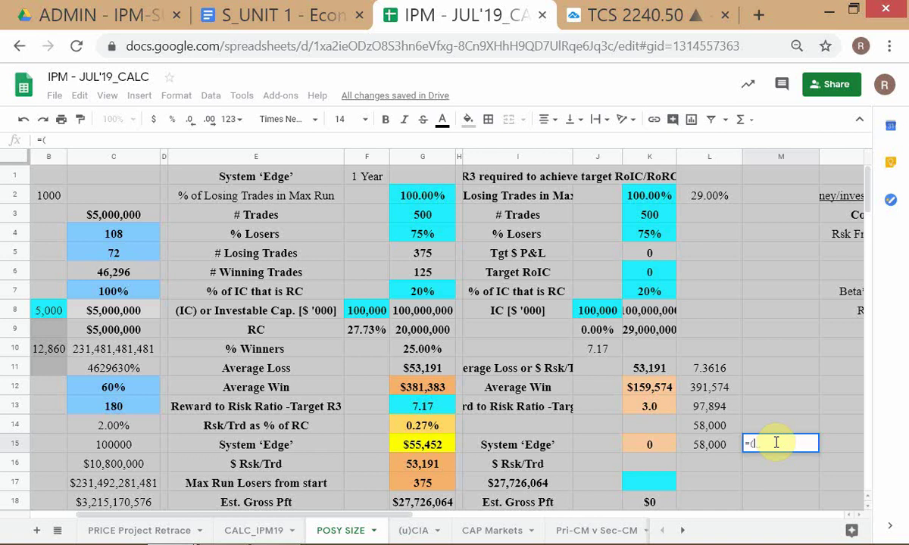
{"action": "left_click", "coordinate": [409, 239]}
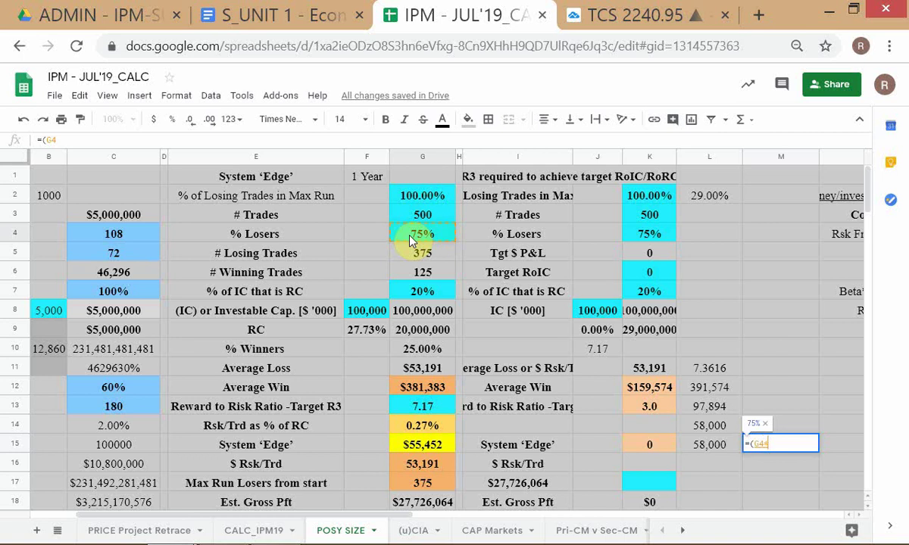
{"action": "type", "text": "*-"}
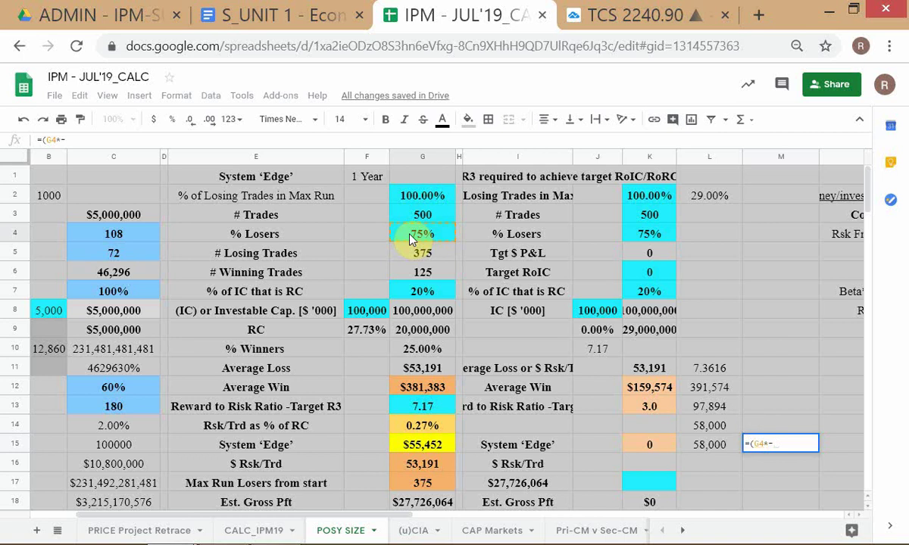
{"action": "left_click", "coordinate": [414, 464]}
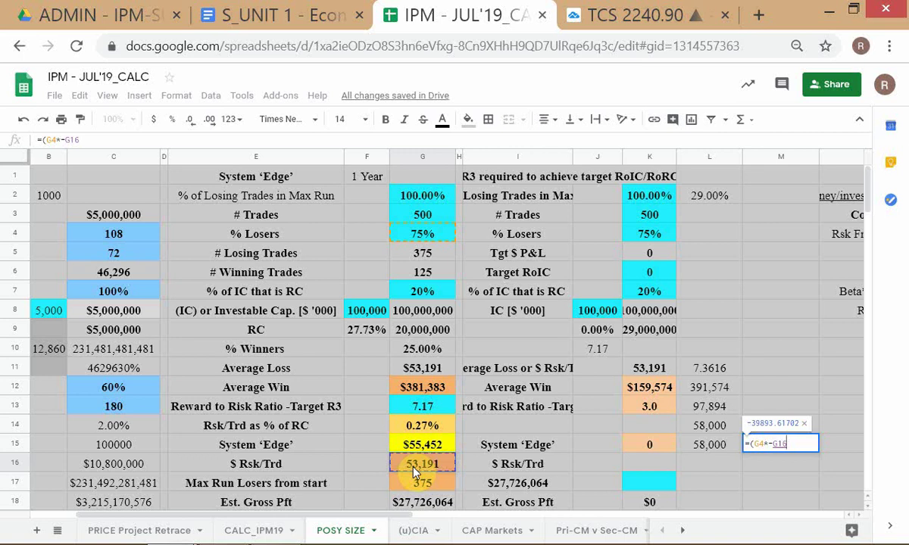
{"action": "type", "text": ")"}
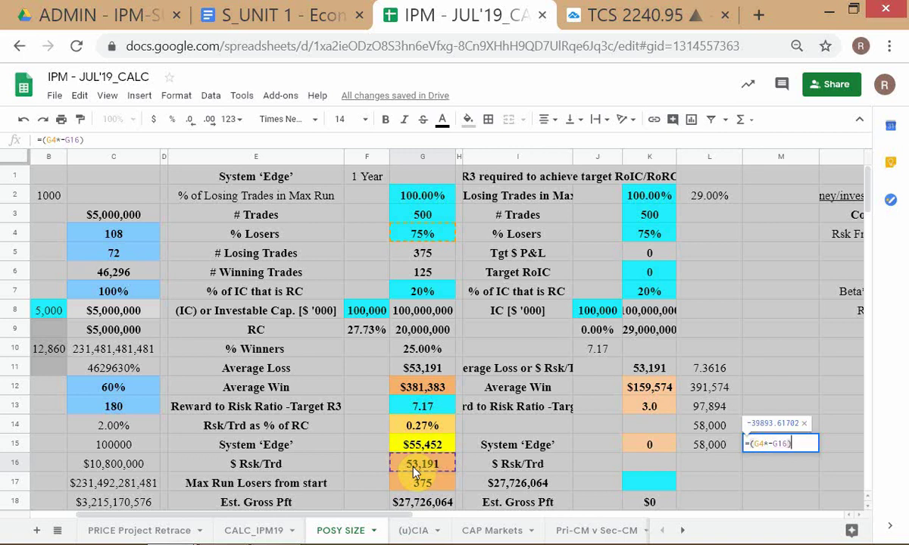
Step: Complete the M15 formula by adding the winning-trades term +(G10*(L11*G16)), which uses the required R3
{"action": "type", "text": "+("}
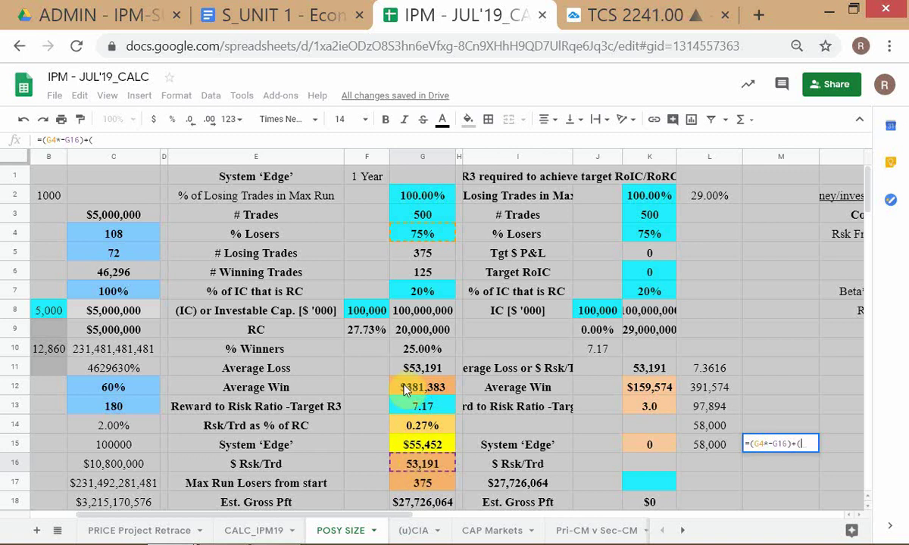
{"action": "left_click", "coordinate": [409, 352]}
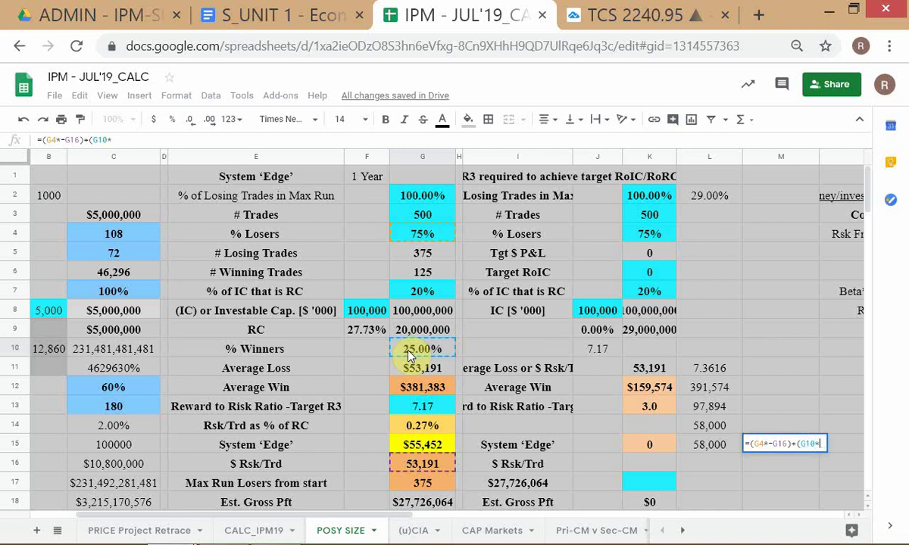
{"action": "type", "text": "*("}
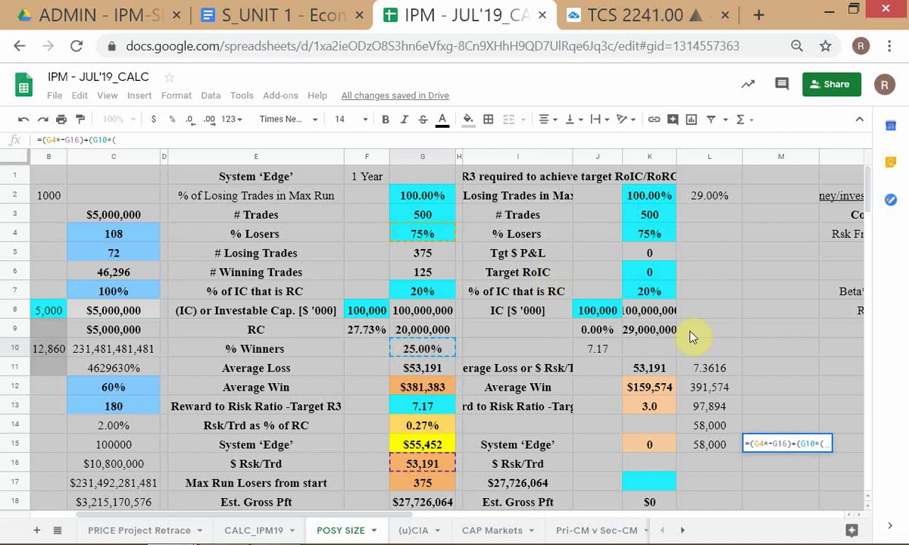
{"action": "left_click", "coordinate": [698, 375]}
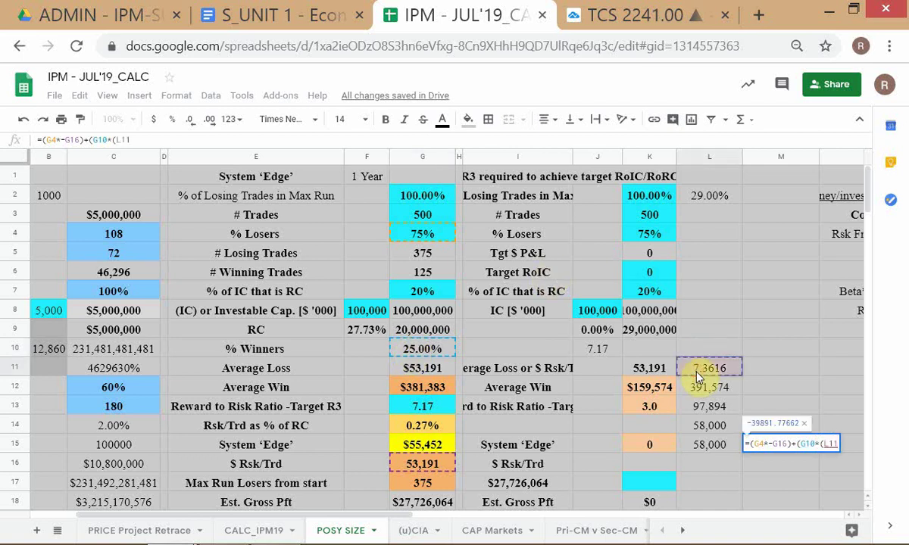
{"action": "type", "text": "*"}
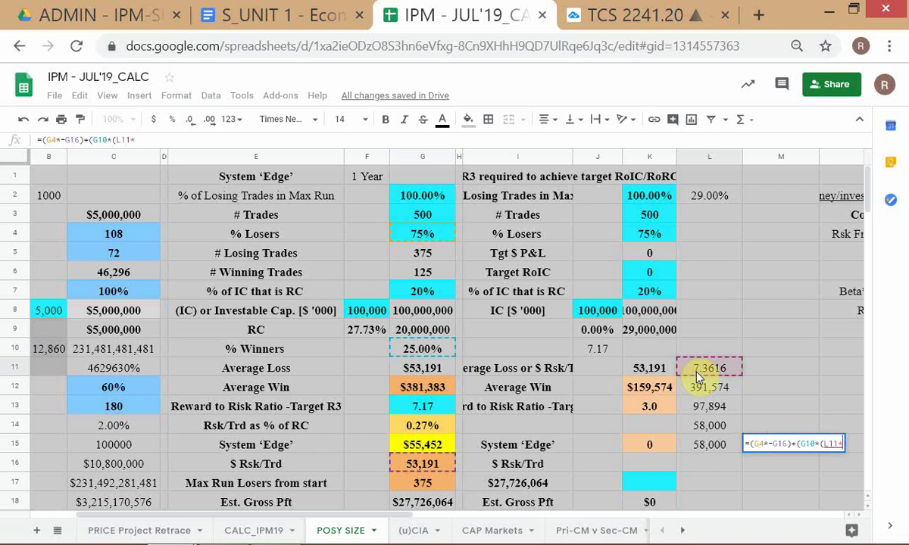
{"action": "left_click", "coordinate": [414, 468]}
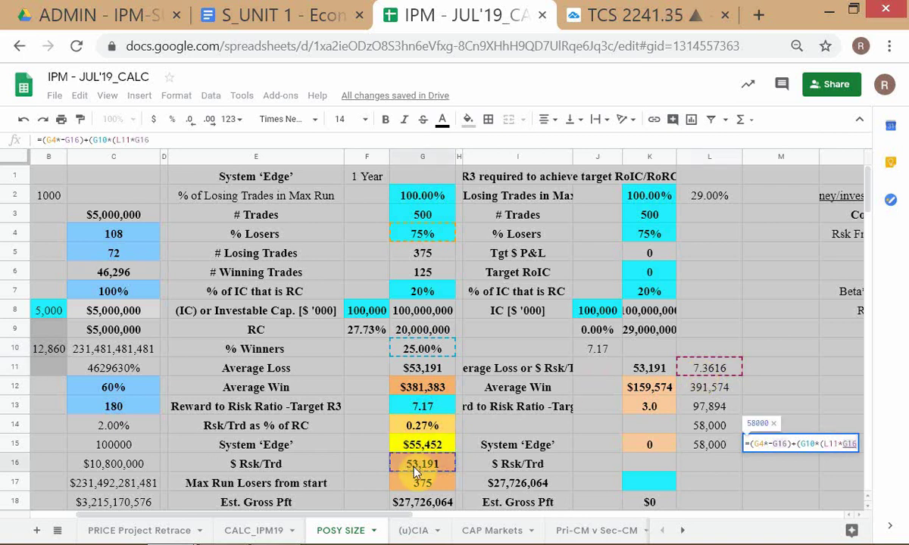
{"action": "type", "text": ")"}
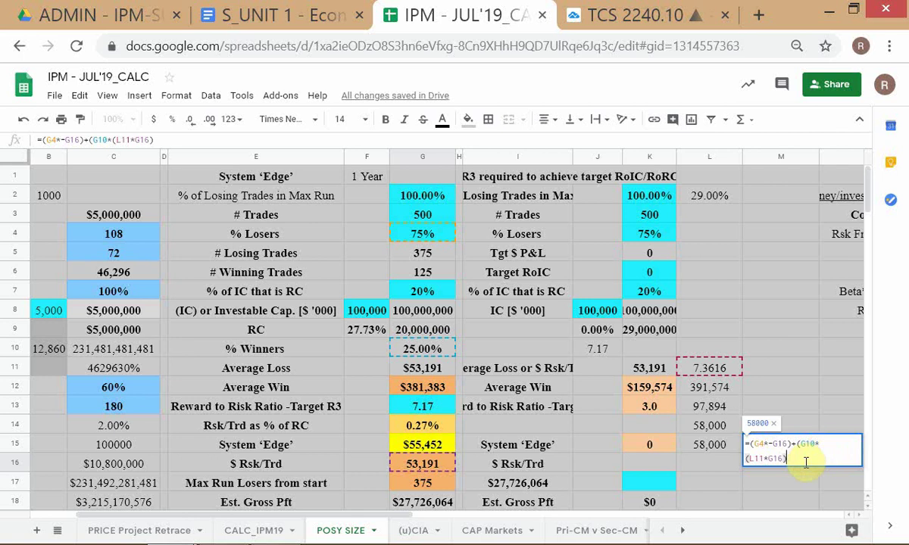
{"action": "type", "text": ")"}
{"action": "key", "text": "Return"}
Step: Format the System 'Edge' check in M15 as a number with no decimal places
{"action": "left_click", "coordinate": [791, 452]}
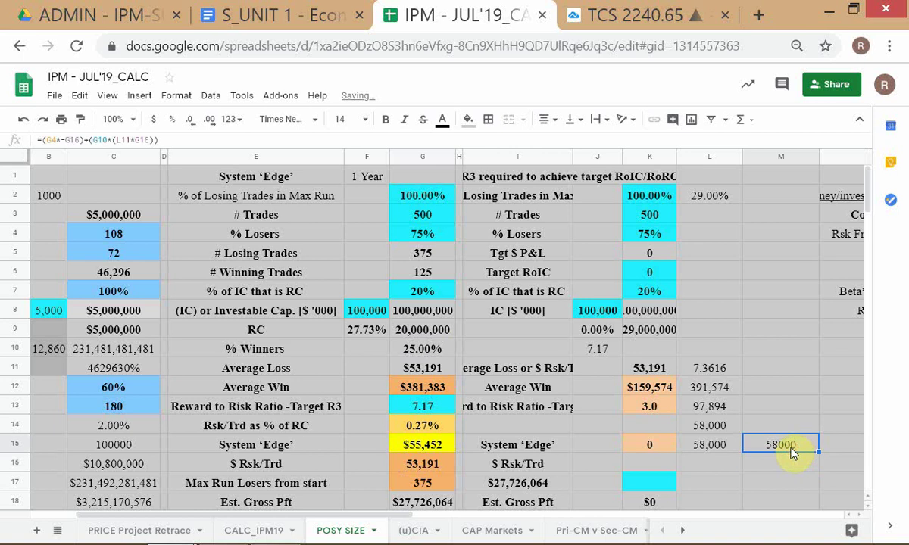
{"action": "left_click", "coordinate": [239, 129]}
{"action": "left_click", "coordinate": [245, 193]}
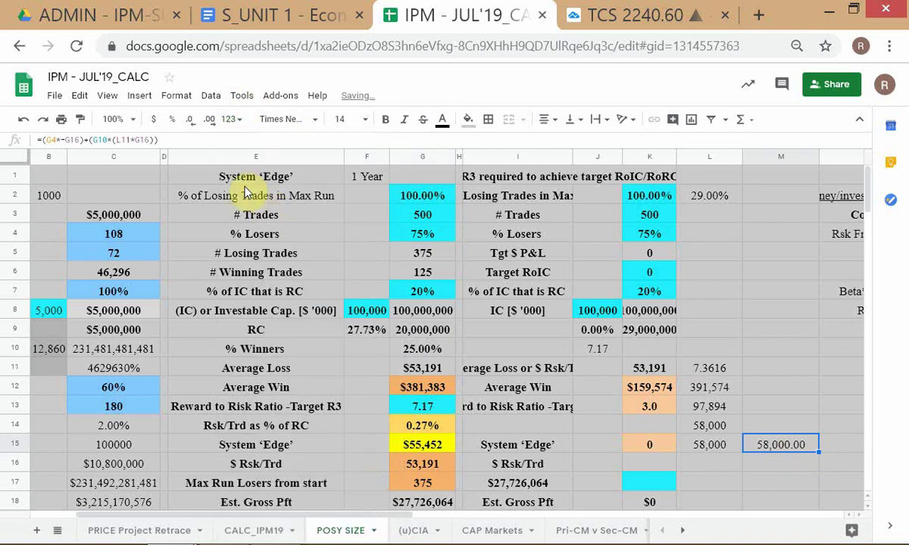
{"action": "left_click", "coordinate": [190, 119]}
{"action": "left_click", "coordinate": [189, 119]}
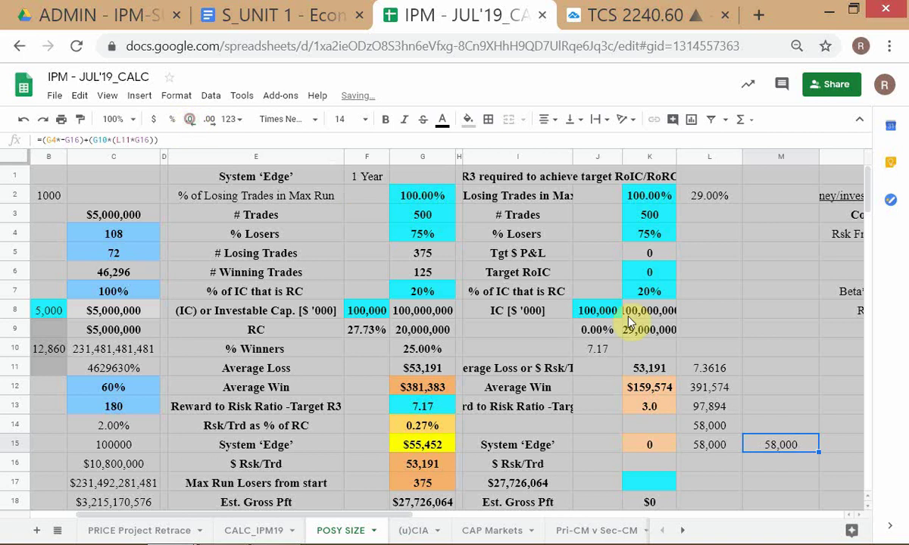
{"action": "left_click", "coordinate": [756, 333]}
{"action": "type", "text": "="}
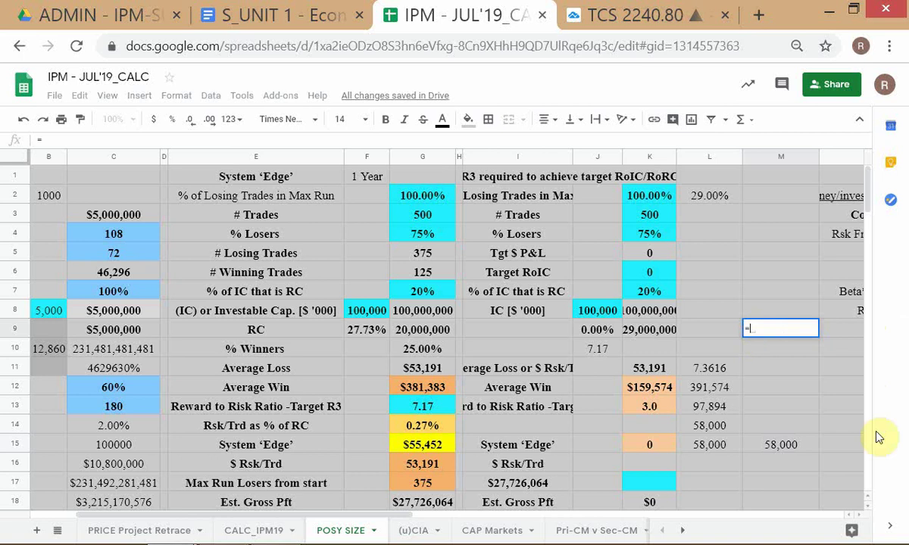
{"action": "left_click", "coordinate": [785, 450]}
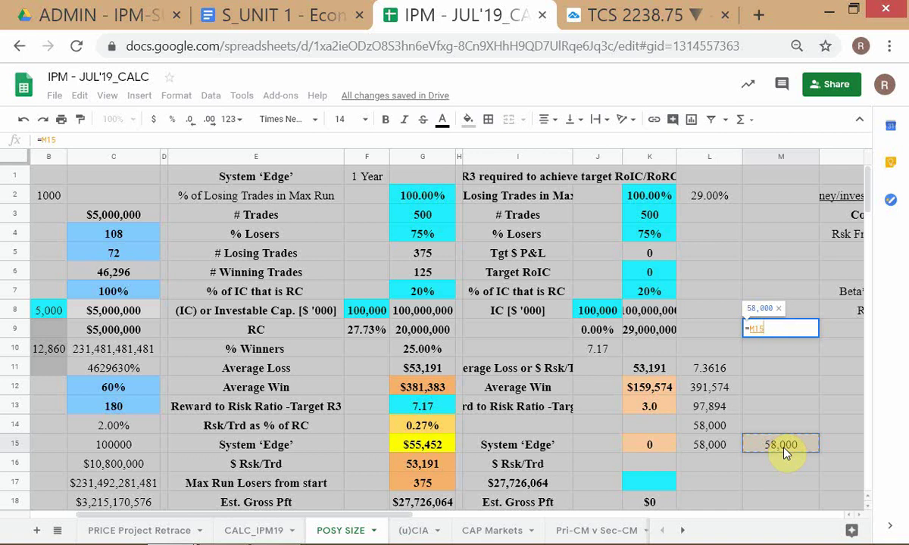
{"action": "key", "text": "Escape"}
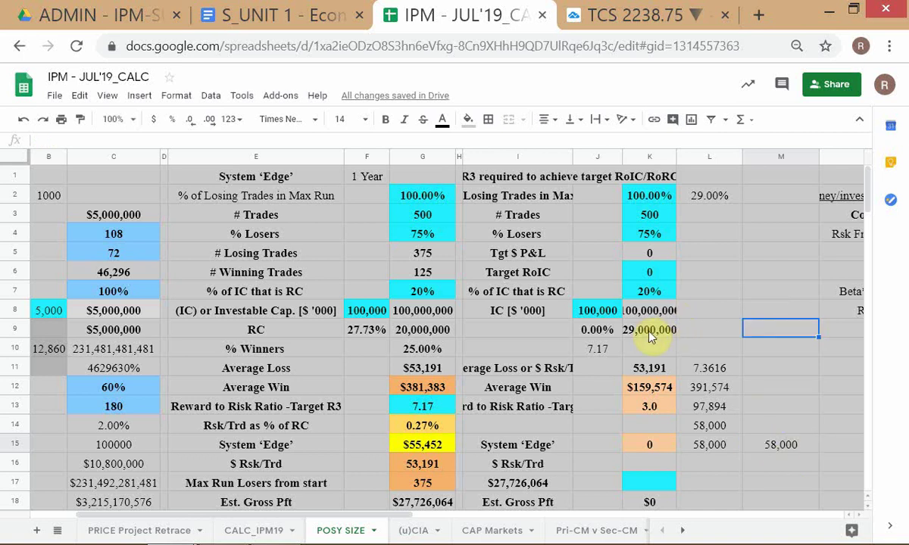
Step: Widen column K to fit its full amounts, and format the required R3 in L11 as a bold number with two decimal places
{"action": "left_click", "coordinate": [683, 157]}
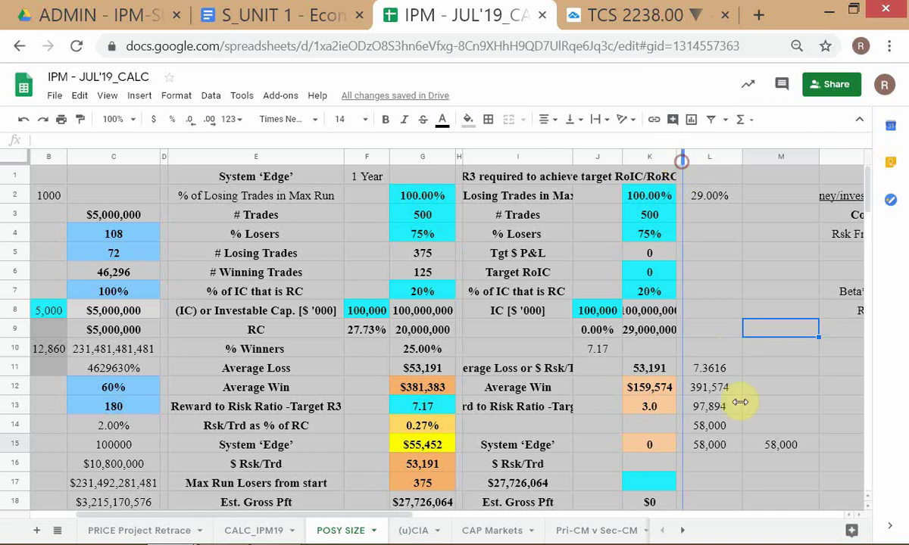
{"action": "left_click_drag", "start_coordinate": [723, 377], "coordinate": [724, 377]}
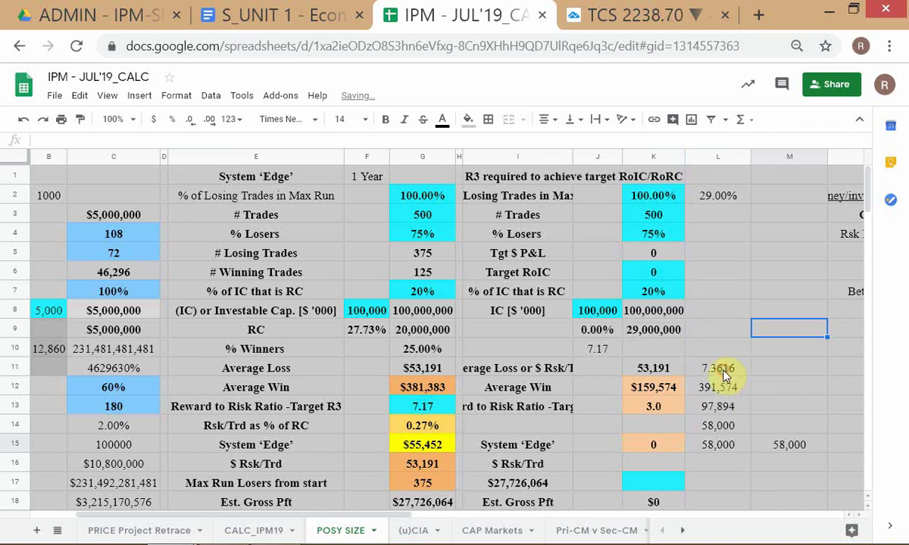
{"action": "left_click", "coordinate": [723, 371]}
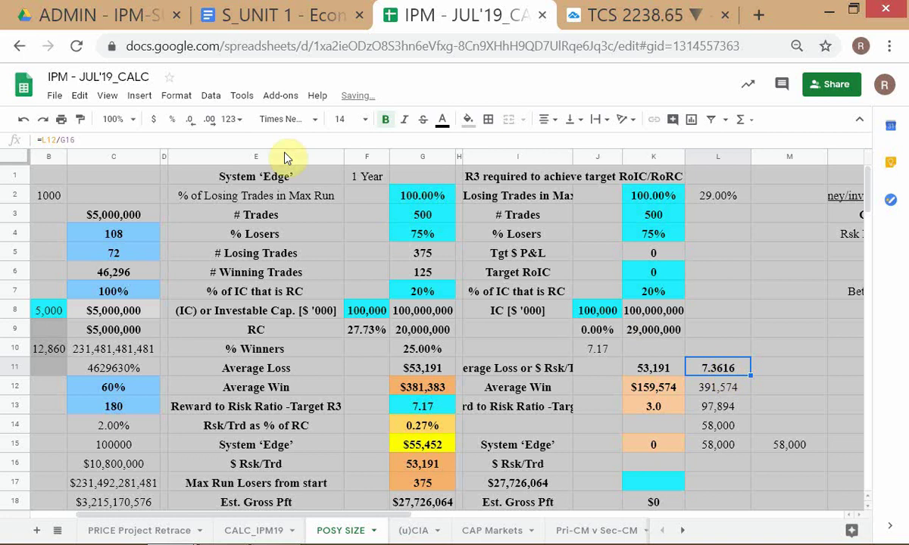
{"action": "left_click", "coordinate": [231, 119]}
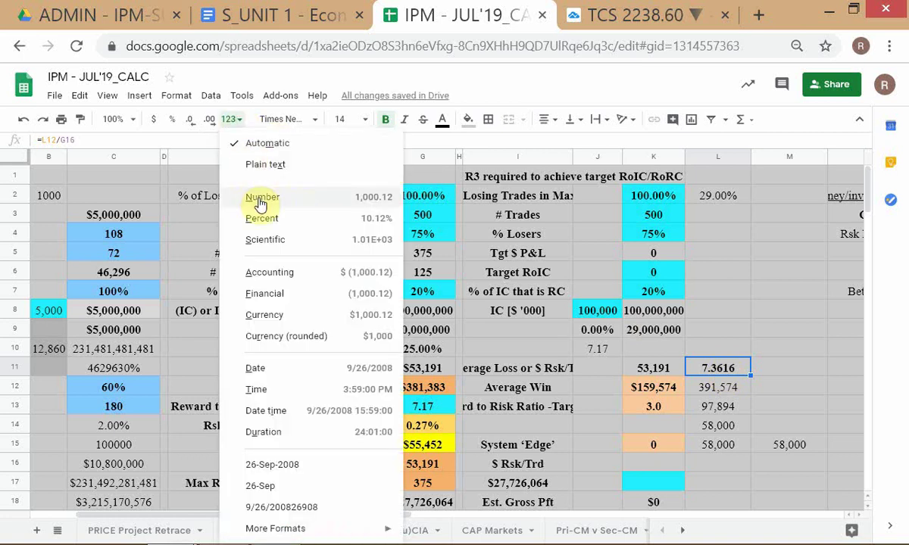
{"action": "left_click", "coordinate": [260, 199]}
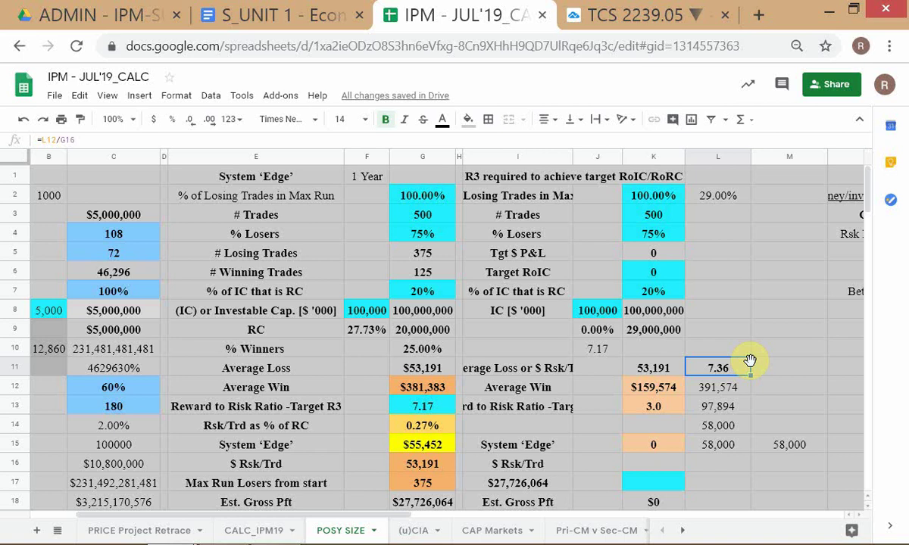
Step: Examine how Est. Gross Pft in G18 is calculated, and compare it with the required R3 in L11 and the edge check in M15
{"action": "left_click", "coordinate": [337, 502]}
{"action": "scroll", "coordinate": [366, 502], "scroll_direction": "down", "scroll_amount": 2}
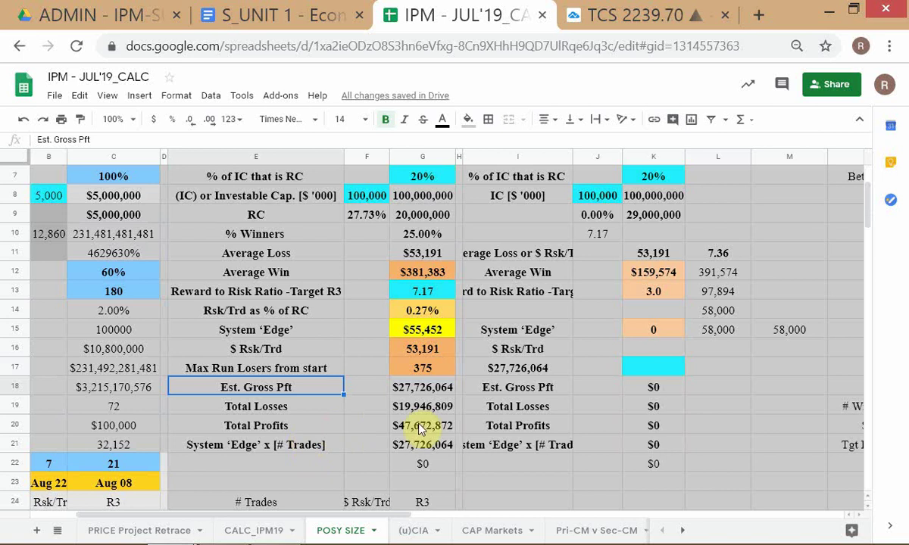
{"action": "scroll", "coordinate": [470, 442], "scroll_direction": "up", "scroll_amount": 2}
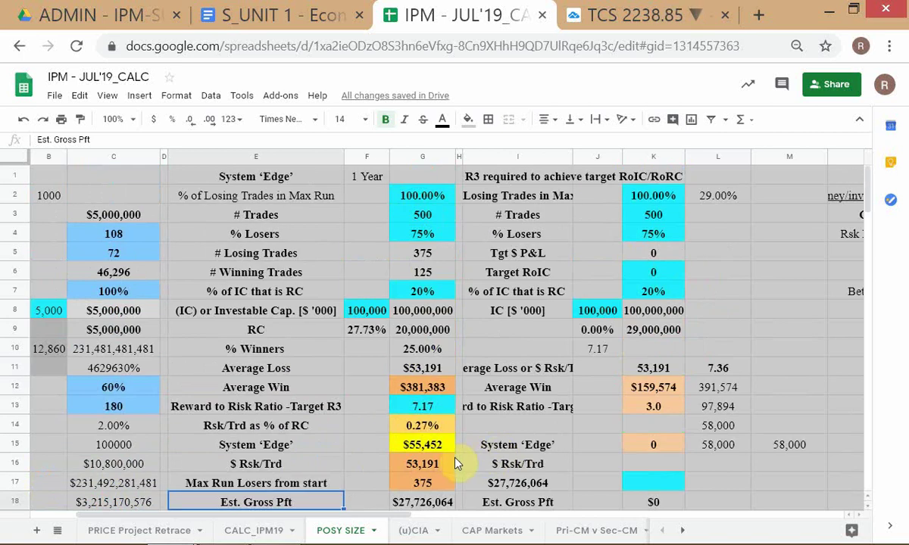
{"action": "left_click", "coordinate": [721, 374]}
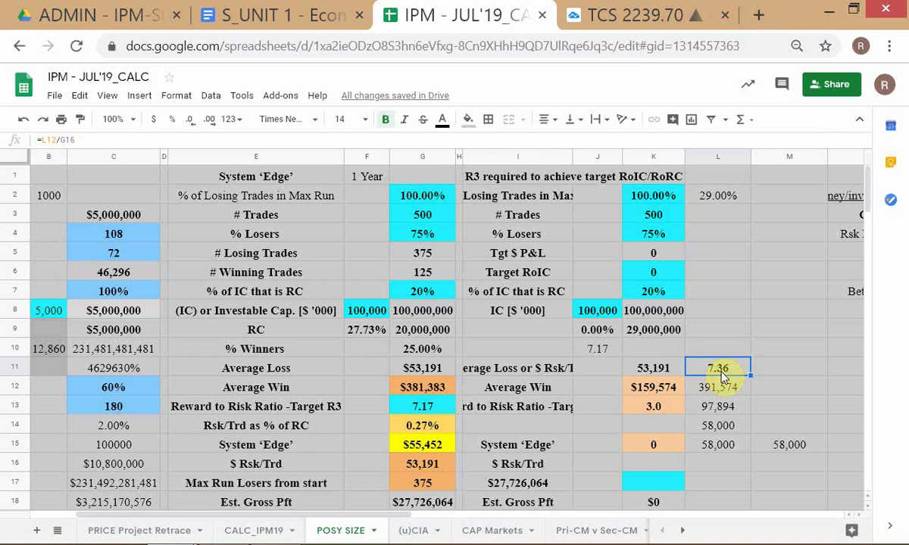
{"action": "left_click", "coordinate": [780, 453]}
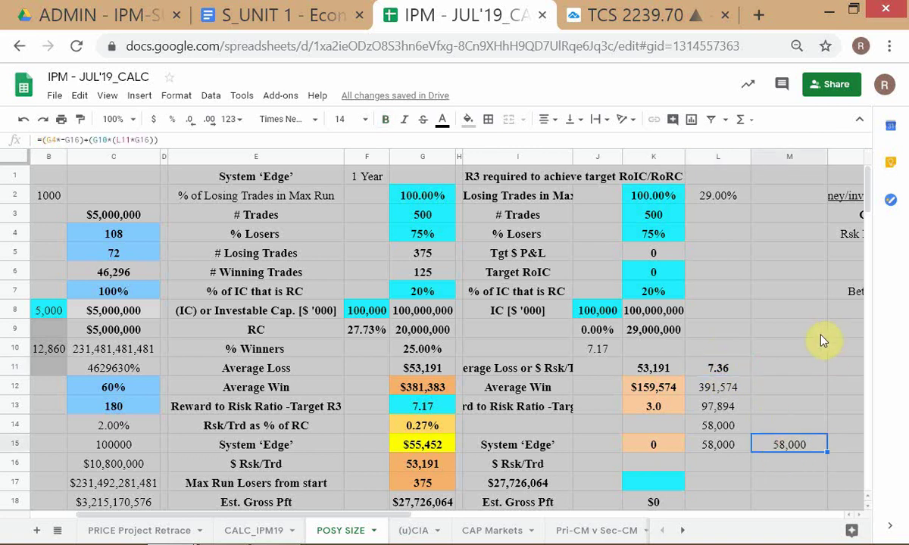
{"action": "left_click", "coordinate": [783, 335]}
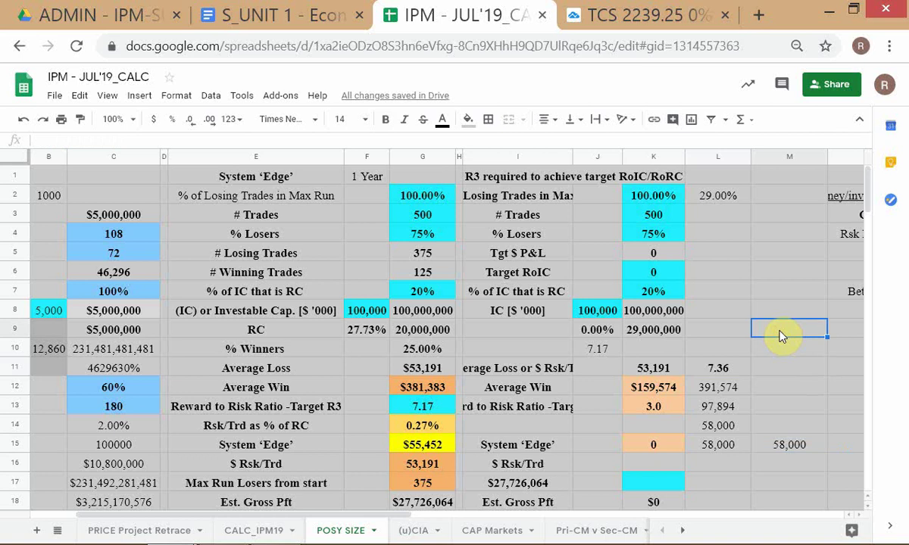
{"action": "scroll", "coordinate": [344, 468], "scroll_direction": "down", "scroll_amount": 1}
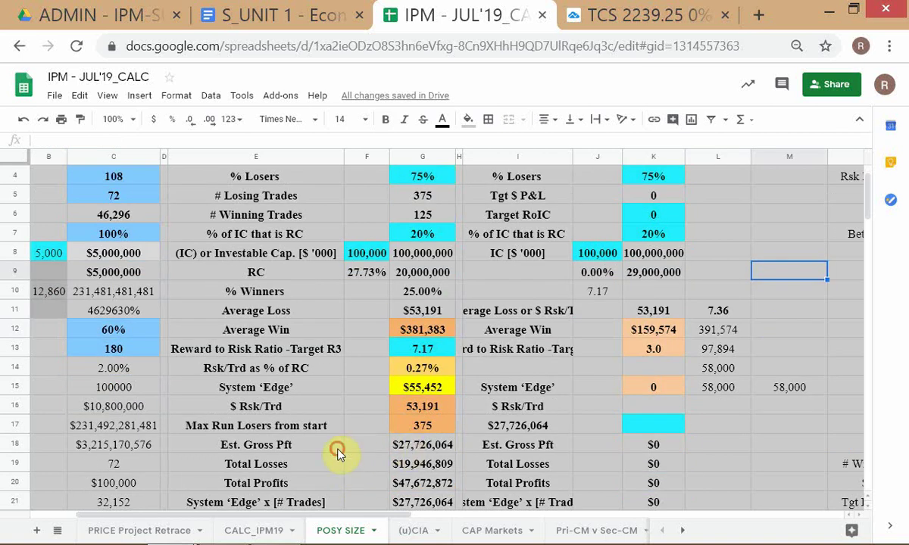
{"action": "left_click", "coordinate": [332, 448]}
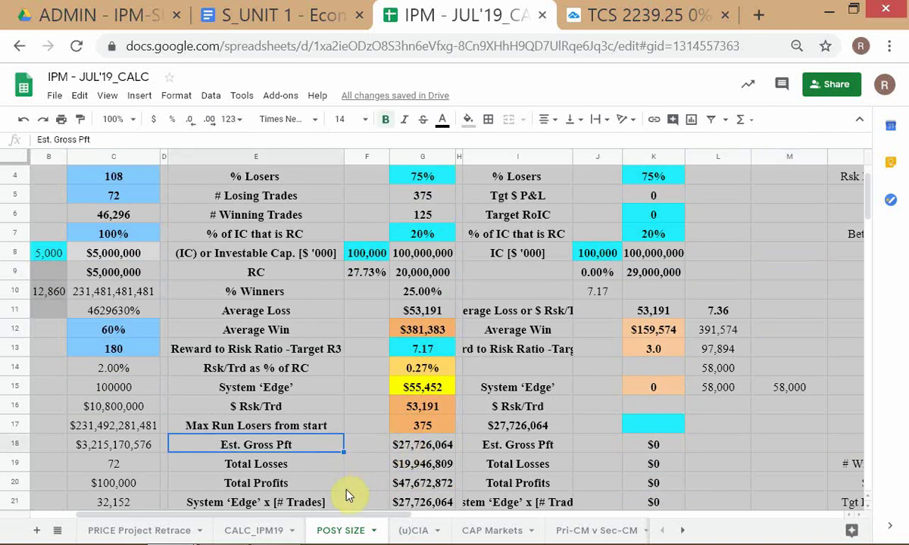
{"action": "left_click", "coordinate": [408, 443]}
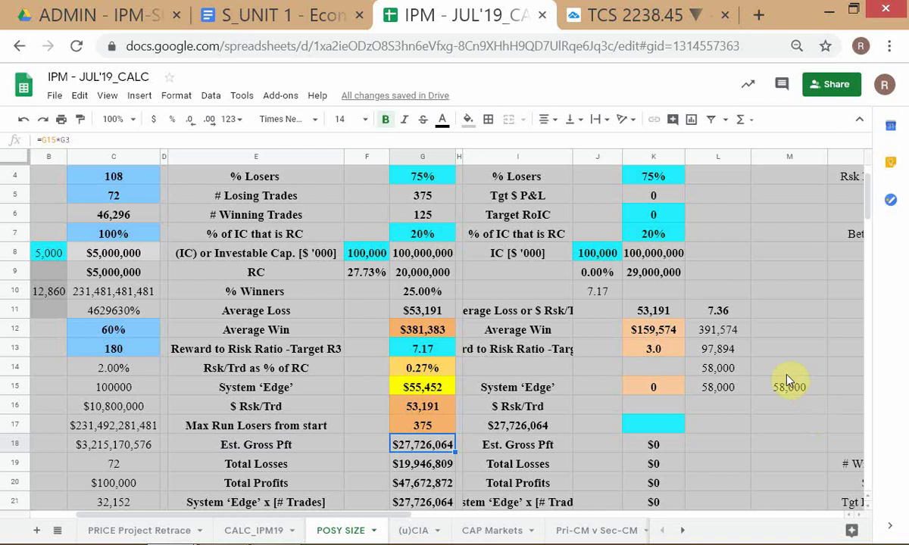
{"action": "scroll", "coordinate": [785, 455], "scroll_direction": "up", "scroll_amount": 1}
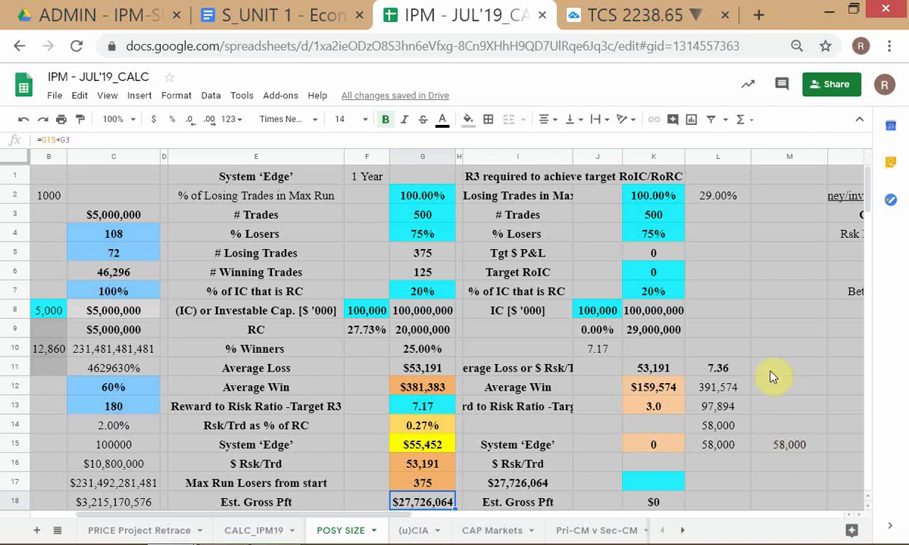
Step: Enter the profit check formula =M15*K3 in M9, multiplying the System 'Edge' by the number of trades
{"action": "left_click", "coordinate": [774, 331]}
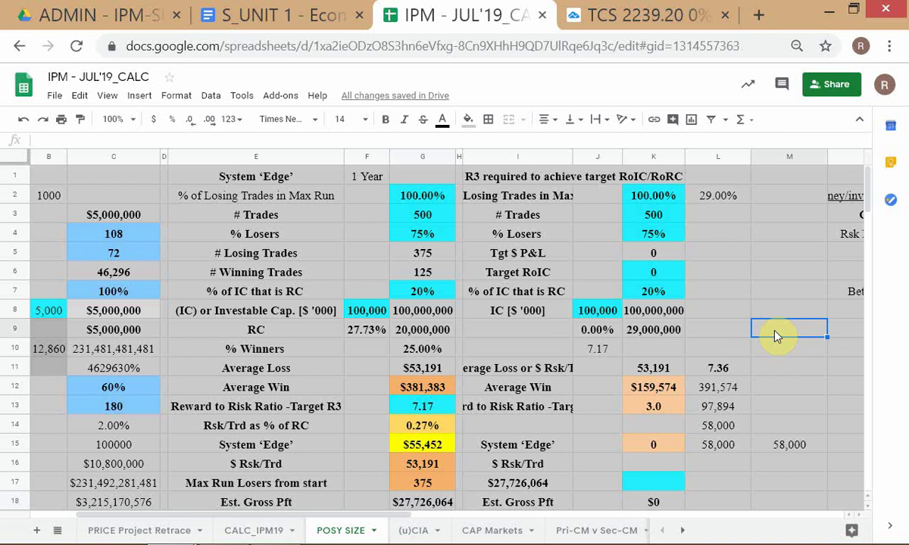
{"action": "type", "text": "="}
{"action": "left_click", "coordinate": [789, 452]}
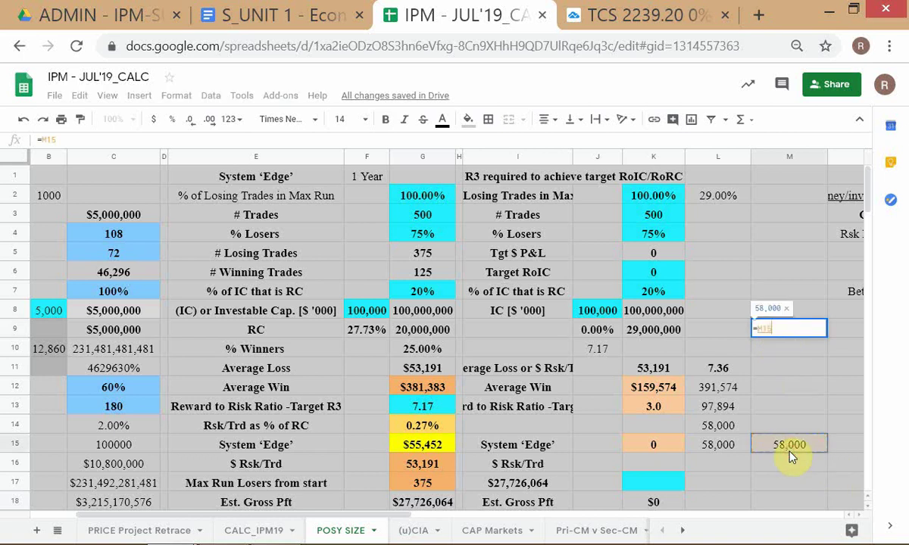
{"action": "type", "text": "*"}
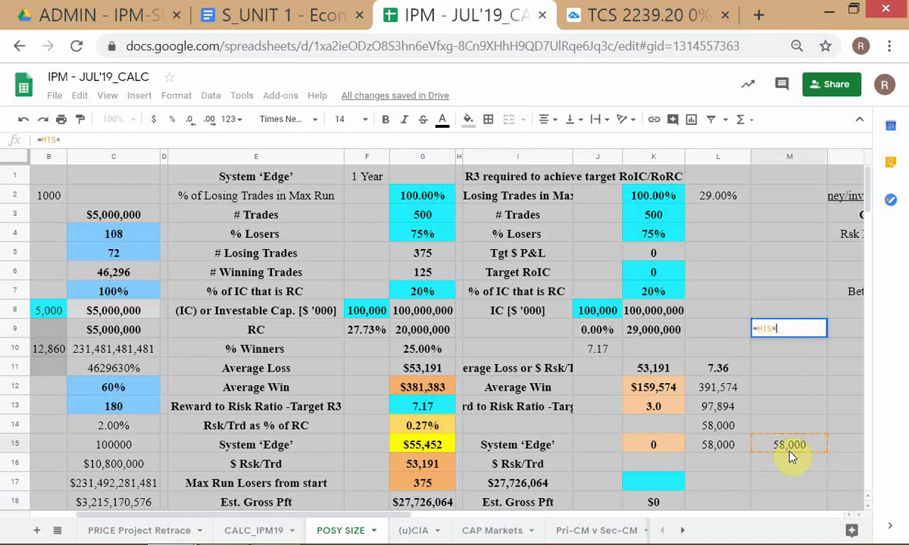
{"action": "left_click", "coordinate": [659, 216]}
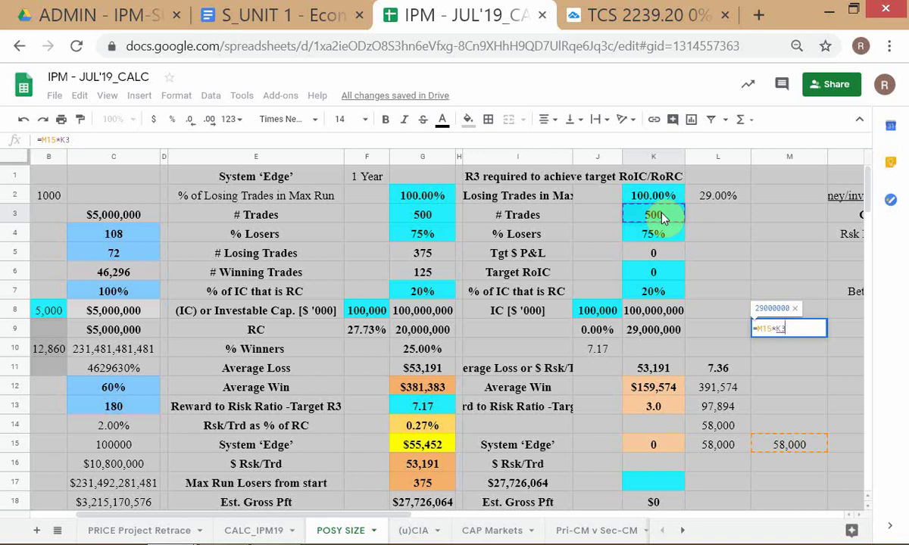
{"action": "key", "text": "Return"}
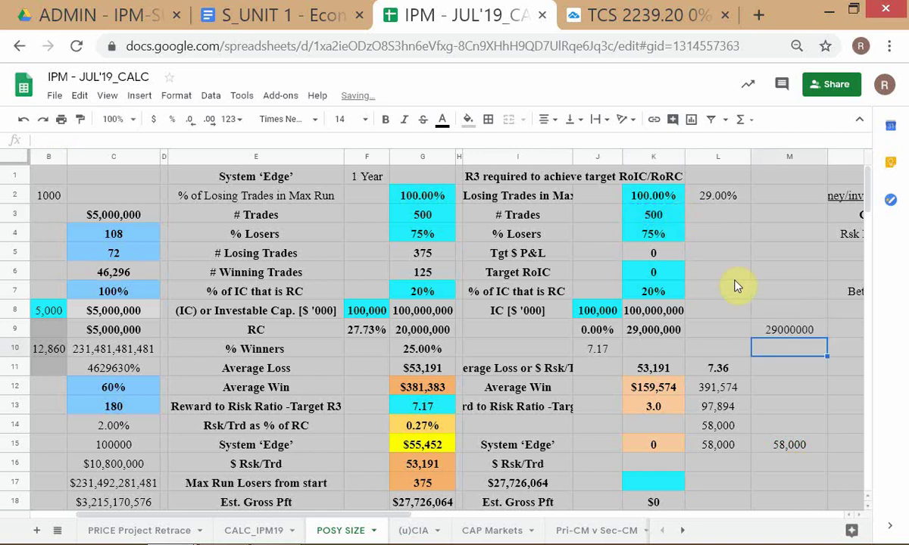
Step: Format the profit check in M9 as a bold number with no decimal places
{"action": "left_click", "coordinate": [777, 330]}
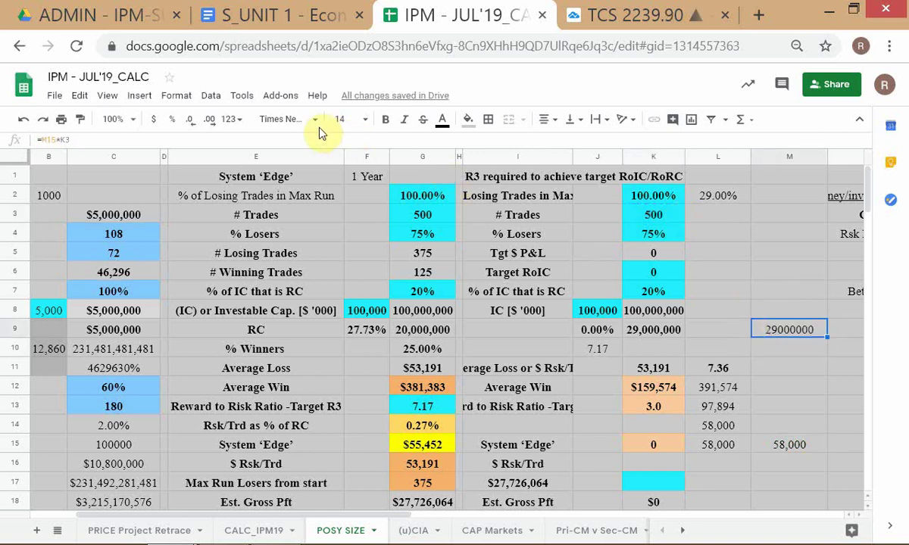
{"action": "left_click", "coordinate": [231, 120]}
{"action": "left_click", "coordinate": [265, 197]}
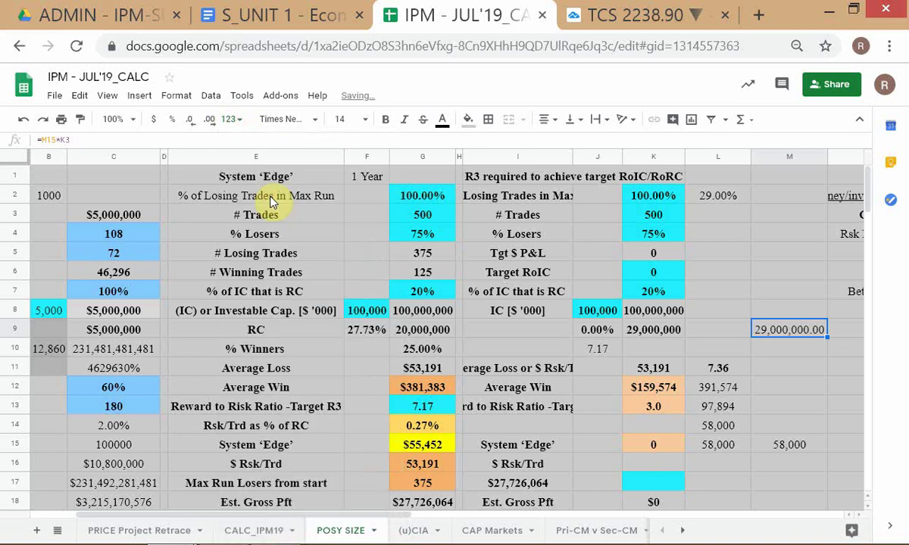
{"action": "left_click", "coordinate": [186, 125]}
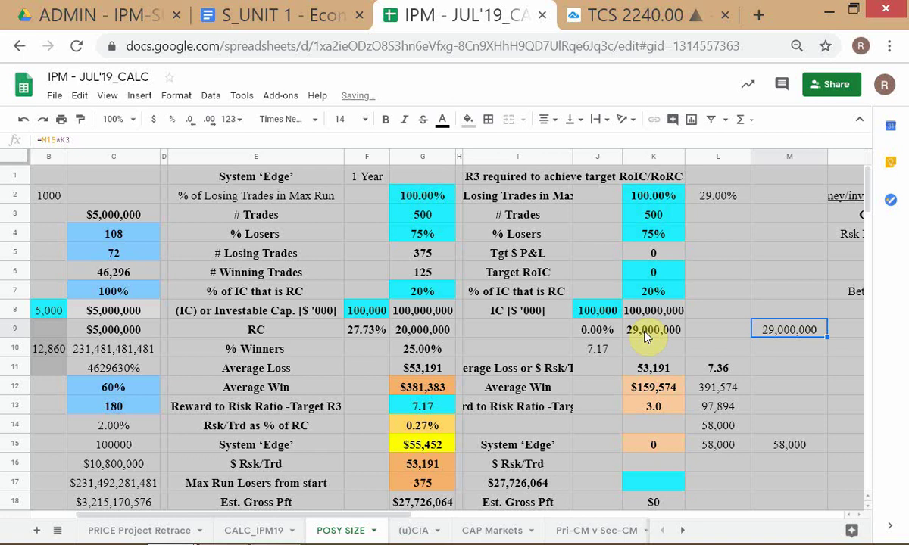
{"action": "key", "text": "ctrl+b"}
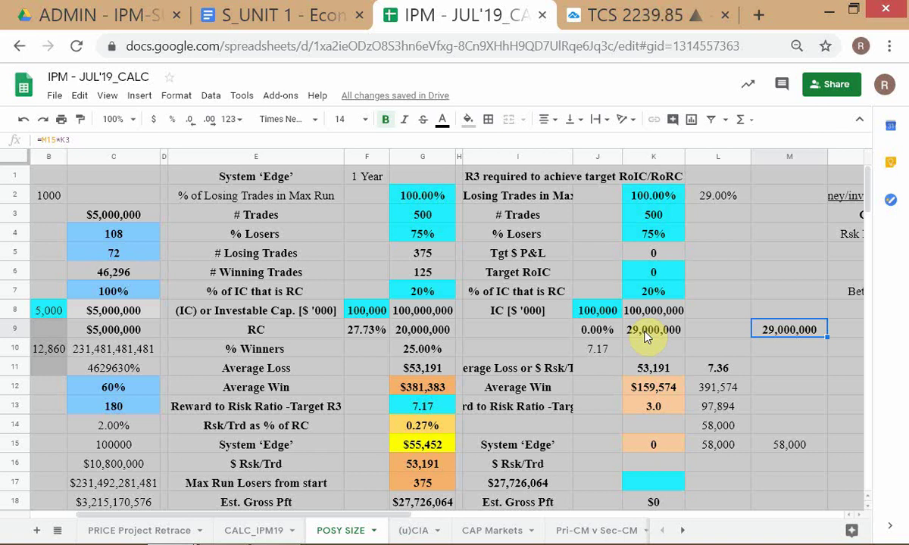
Step: Switch to OANDA fxTrade Practice and display the GBP/USD candlestick chart at 1 hour granularity
{"action": "key", "text": "alt+Tab"}
{"action": "key", "text": "Tab"}
{"action": "key", "text": "Tab"}
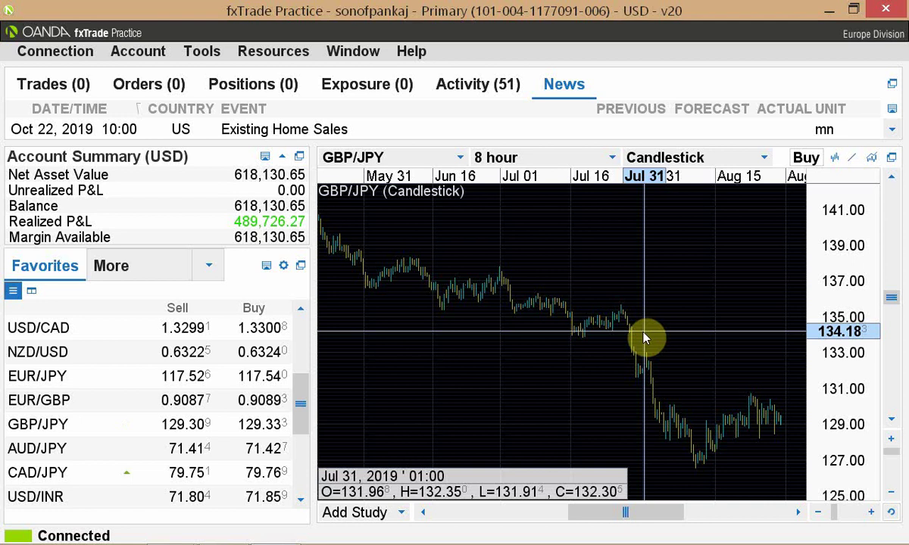
{"action": "left_click", "coordinate": [457, 165]}
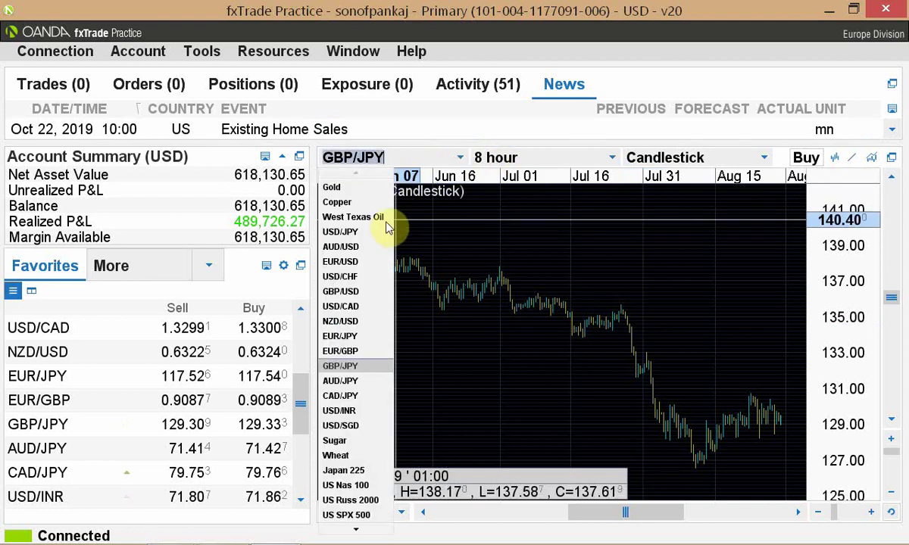
{"action": "left_click", "coordinate": [344, 290]}
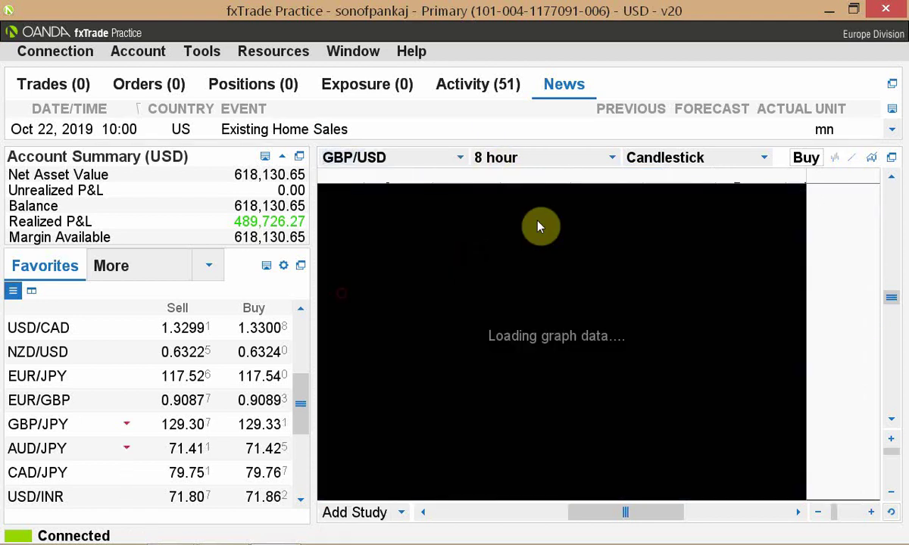
{"action": "left_click", "coordinate": [611, 158]}
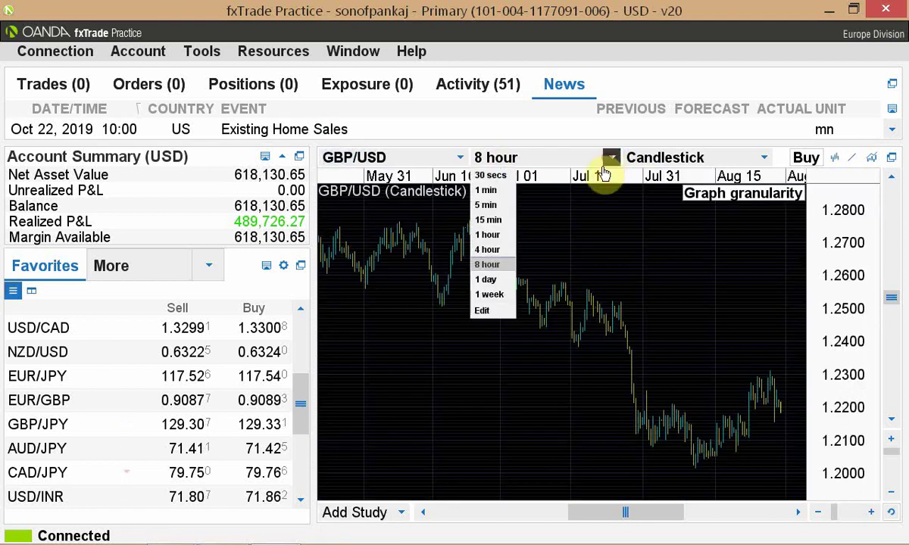
{"action": "left_click", "coordinate": [496, 236]}
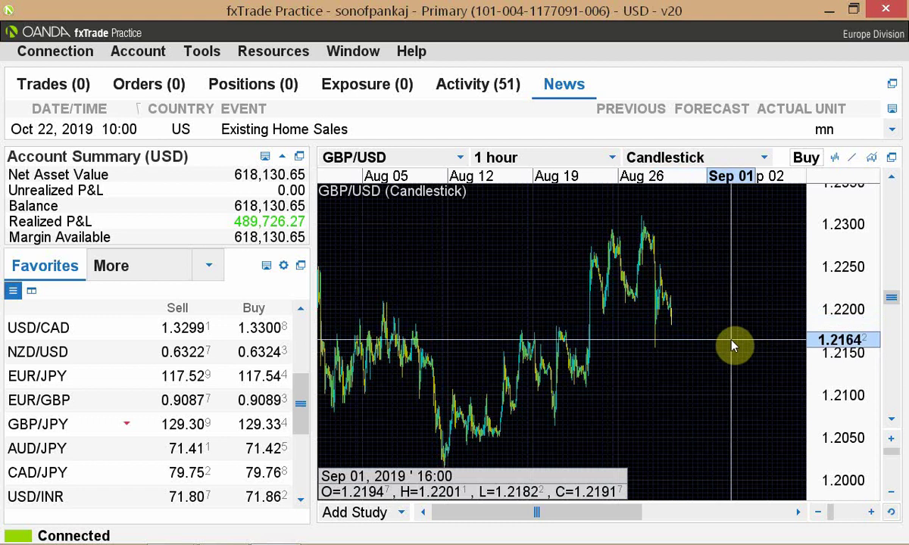
Step: Set the GBP/USD chart to 4 hour granularity and focus on the August candles
{"action": "scroll", "coordinate": [732, 346], "scroll_direction": "up", "scroll_amount": 2}
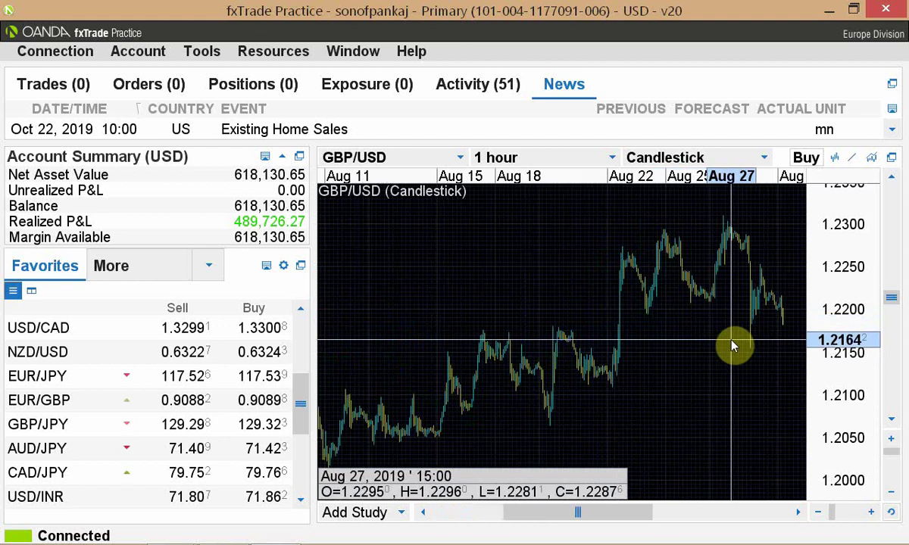
{"action": "scroll", "coordinate": [733, 346], "scroll_direction": "down", "scroll_amount": 2}
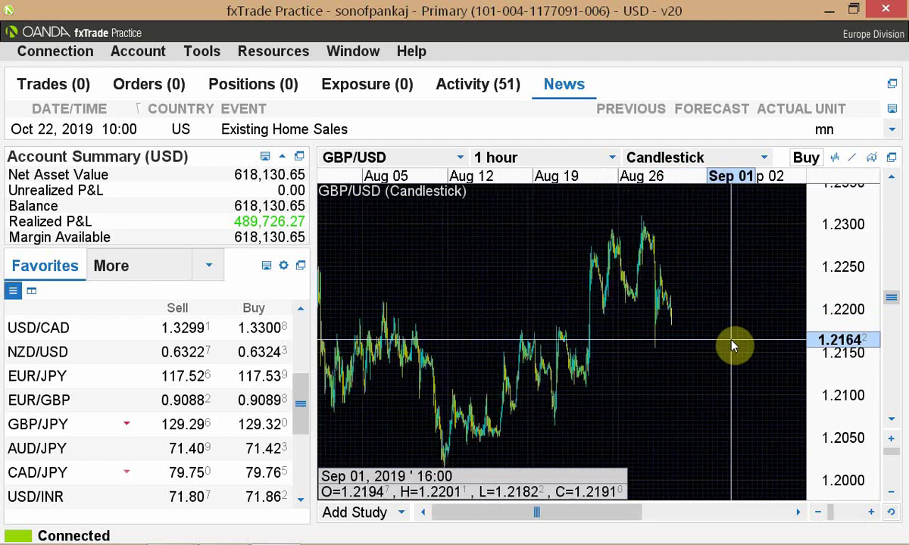
{"action": "scroll", "coordinate": [732, 346], "scroll_direction": "down", "scroll_amount": 2}
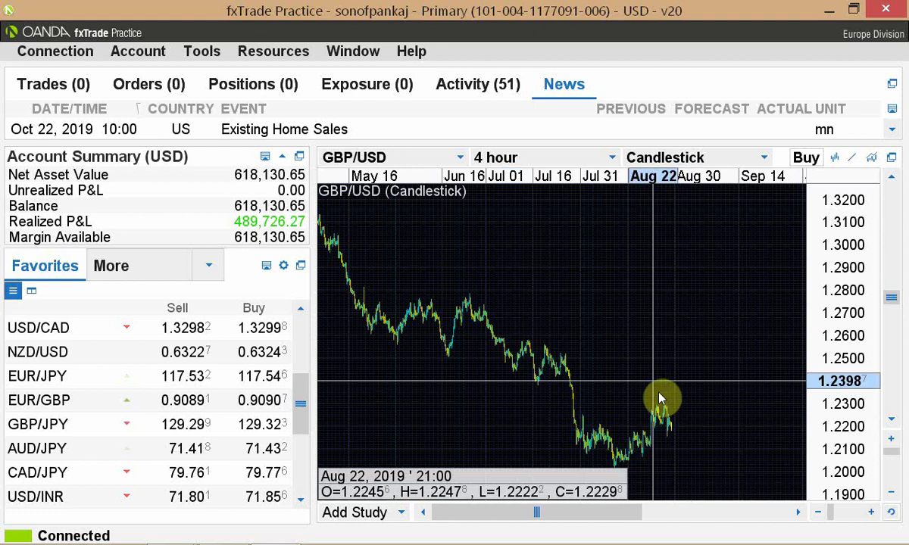
{"action": "scroll", "coordinate": [719, 382], "scroll_direction": "up", "scroll_amount": 5}
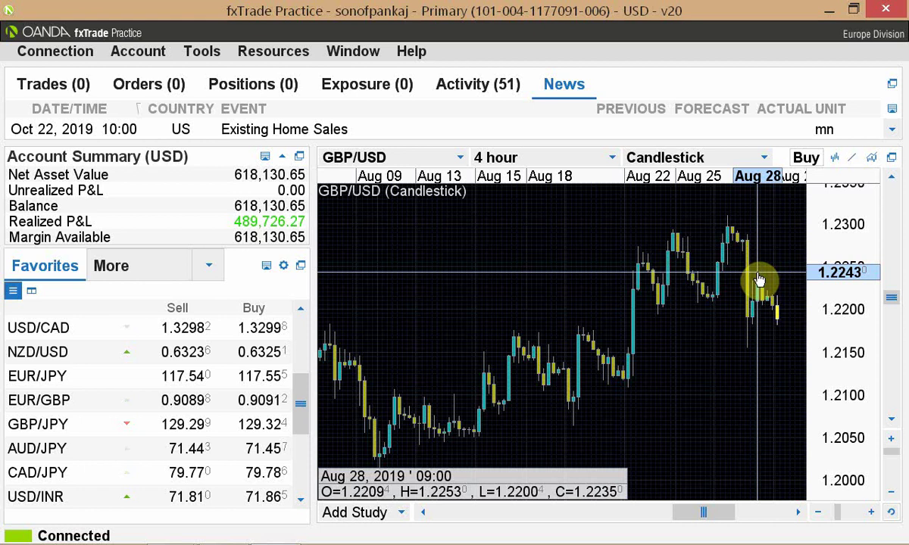
Step: Examine the GBP/USD 4 hour price history from May to August, comparing the longer trend with the July–August candles
{"action": "scroll", "coordinate": [759, 281], "scroll_direction": "down", "scroll_amount": 3}
{"action": "scroll", "coordinate": [759, 280], "scroll_direction": "down", "scroll_amount": 3}
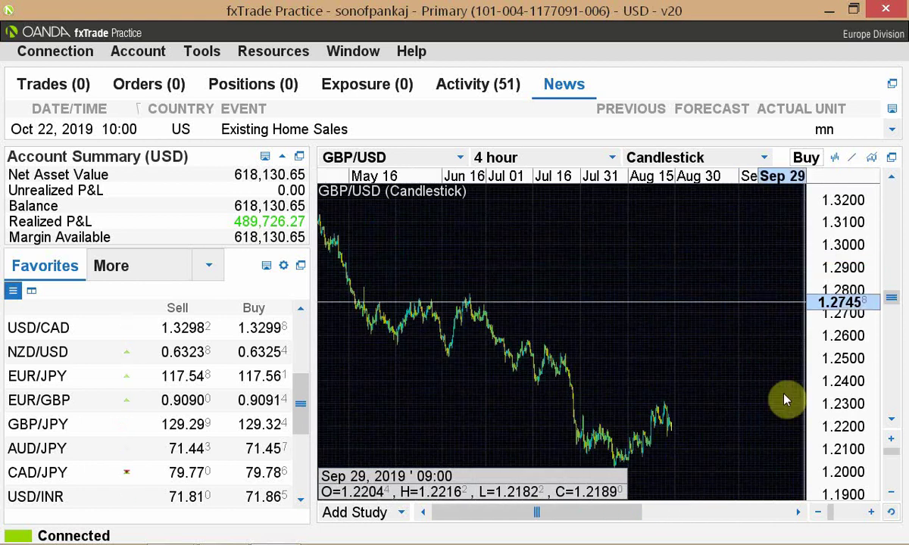
{"action": "scroll", "coordinate": [684, 422], "scroll_direction": "up", "scroll_amount": 5}
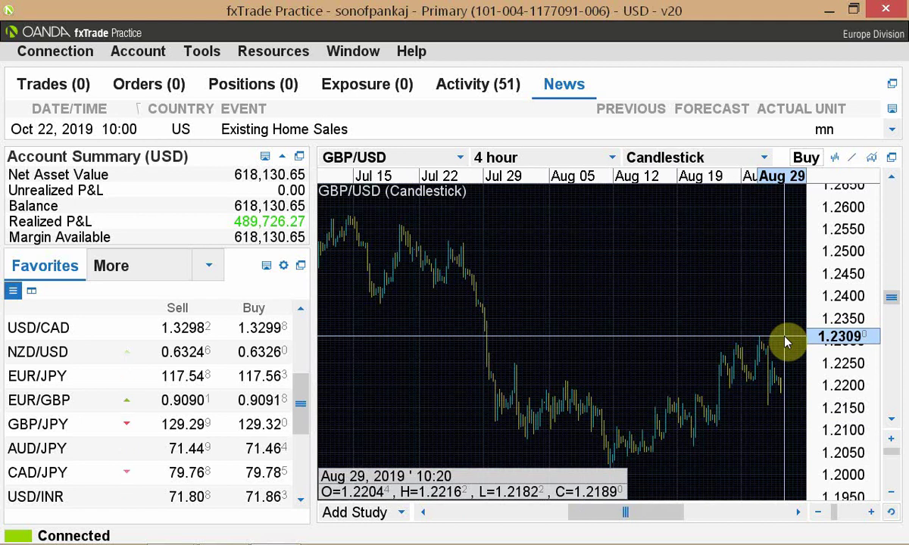
{"action": "scroll", "coordinate": [776, 415], "scroll_direction": "down", "scroll_amount": 5}
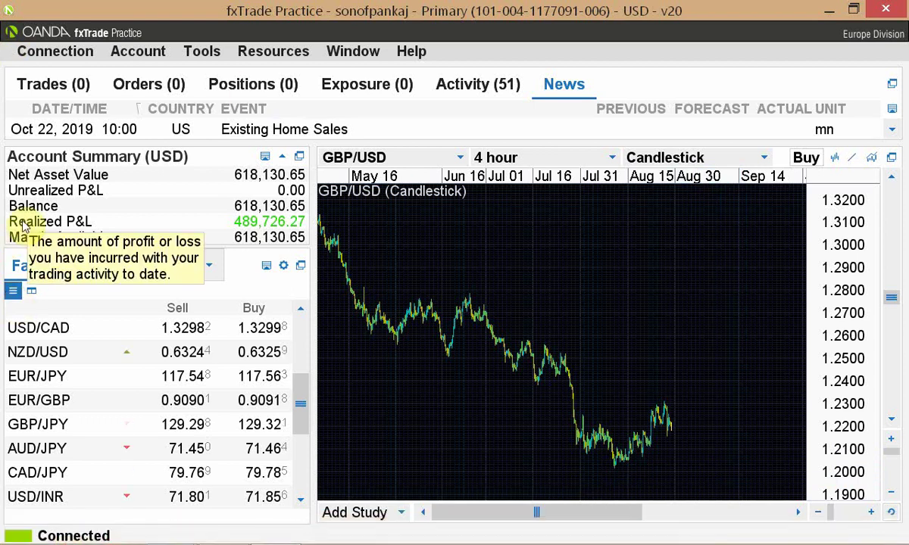
Step: Switch to the IPM - JUL'19_CALC spreadsheet and compare the profit check in M9 with the target amount in K9
{"action": "key", "text": "alt+Tab"}
{"action": "key", "text": "alt+Tab"}
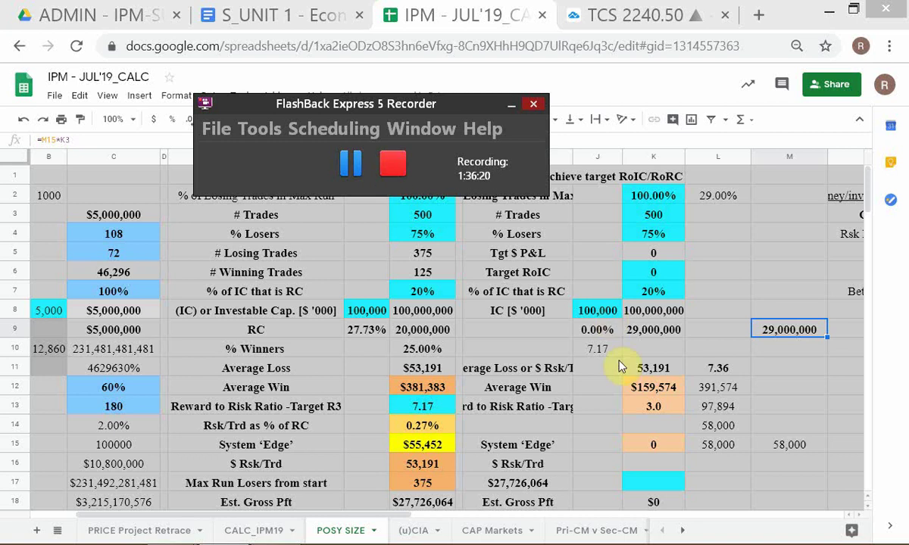
{"action": "key", "text": "alt+Tab"}
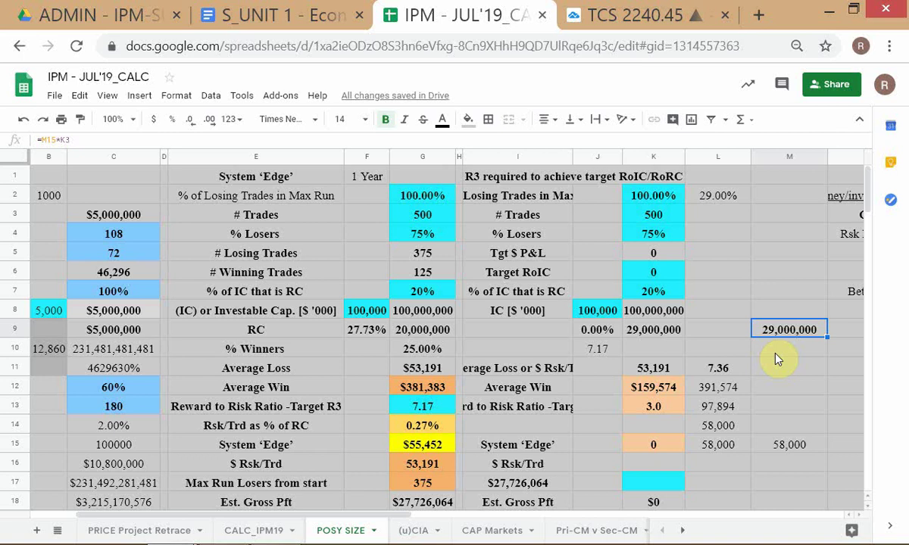
{"action": "key", "text": "alt+Tab"}
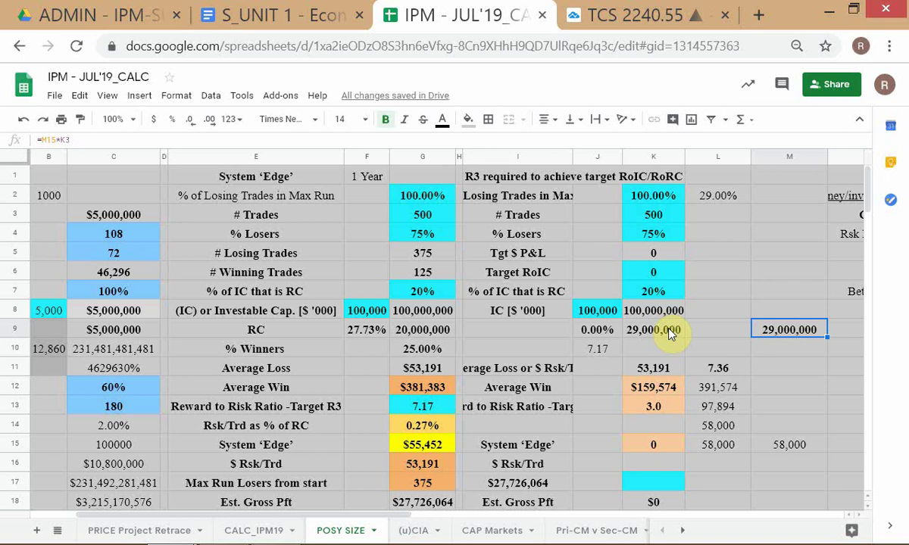
{"action": "key", "text": "alt+Tab"}
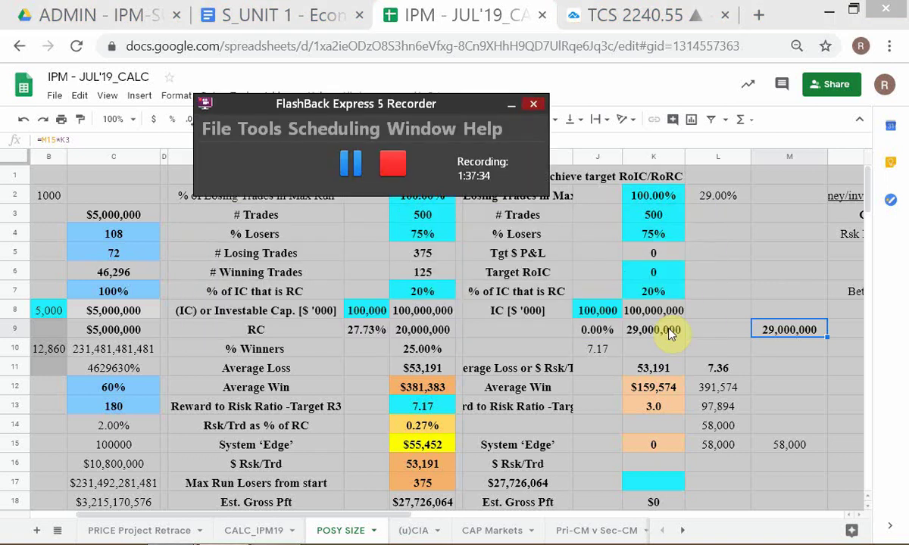
{"action": "key", "text": "alt+Tab"}
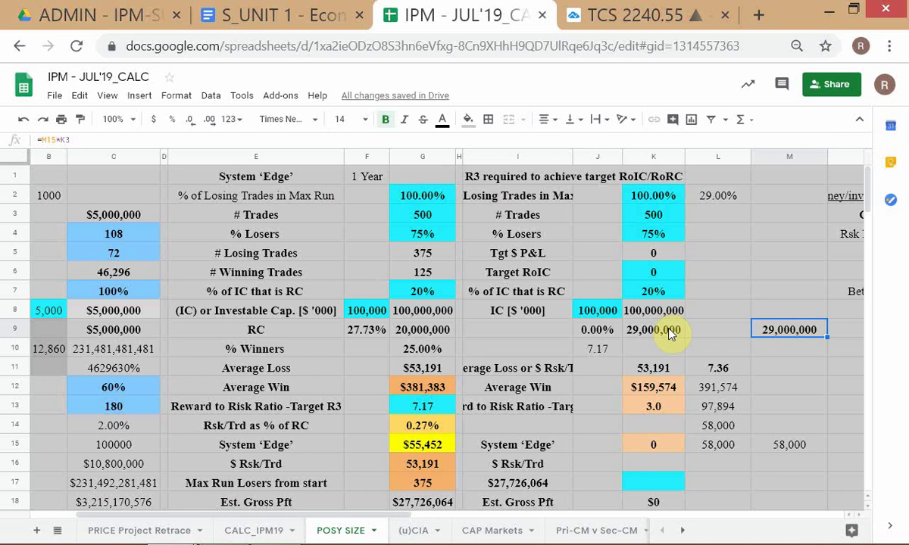
Step: Switch back to OANDA fxTrade Practice and set the GBP/USD chart to 1 hour granularity
{"action": "key", "text": "alt+Tab"}
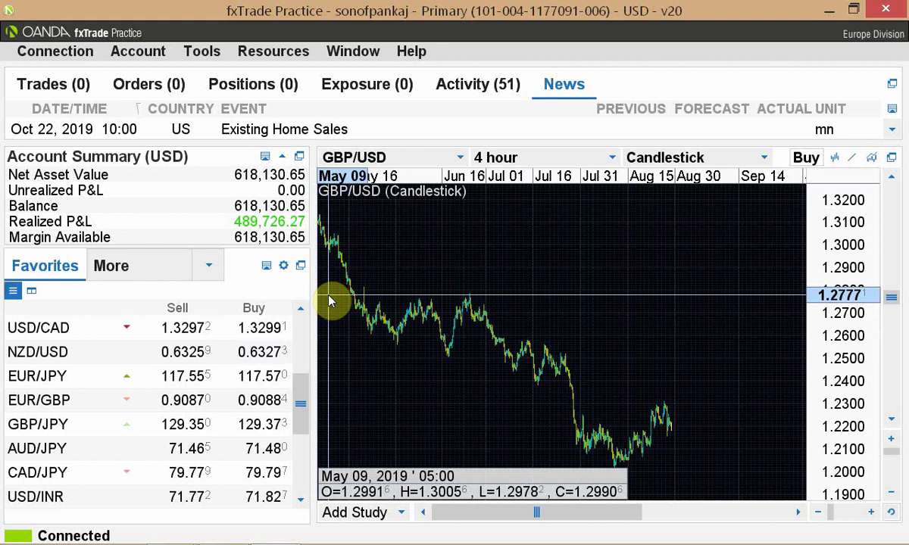
{"action": "scroll", "coordinate": [329, 301], "scroll_direction": "up", "scroll_amount": 2}
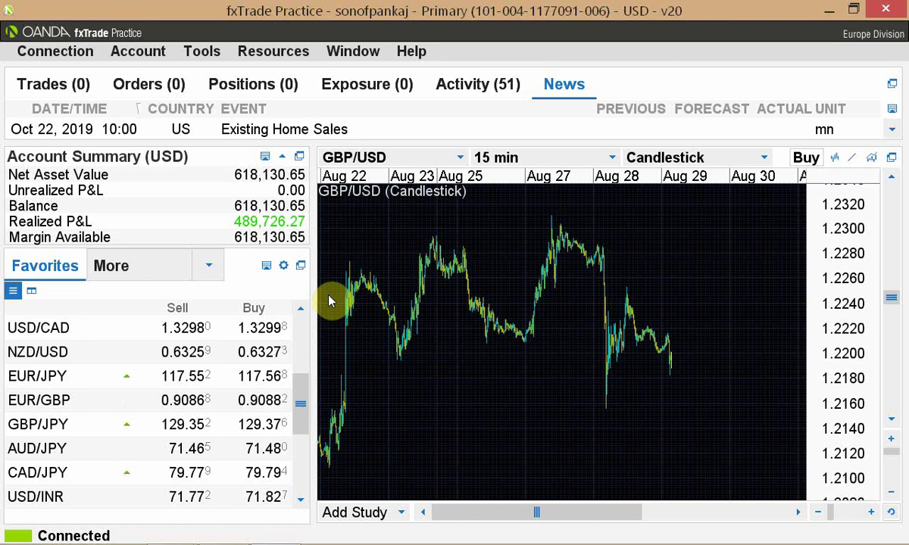
{"action": "scroll", "coordinate": [330, 301], "scroll_direction": "down", "scroll_amount": 1}
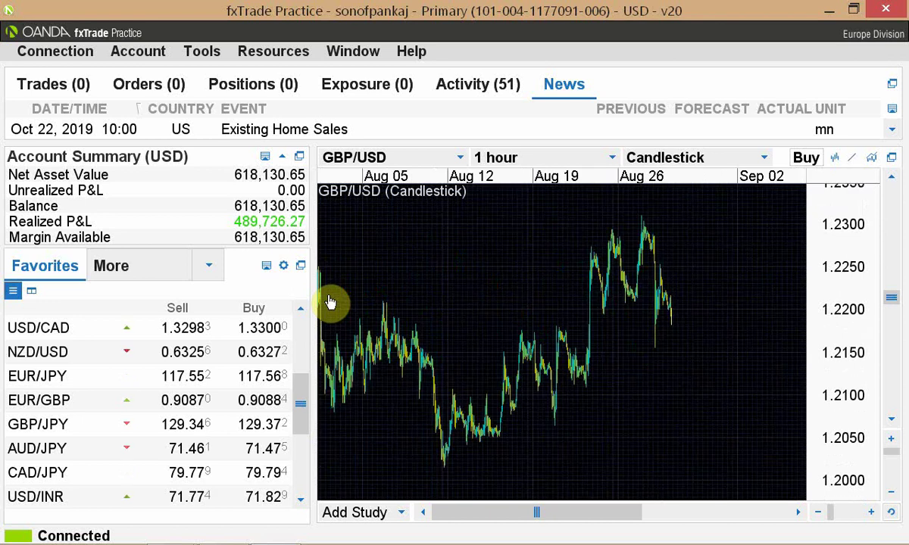
{"action": "scroll", "coordinate": [329, 301], "scroll_direction": "down", "scroll_amount": 1}
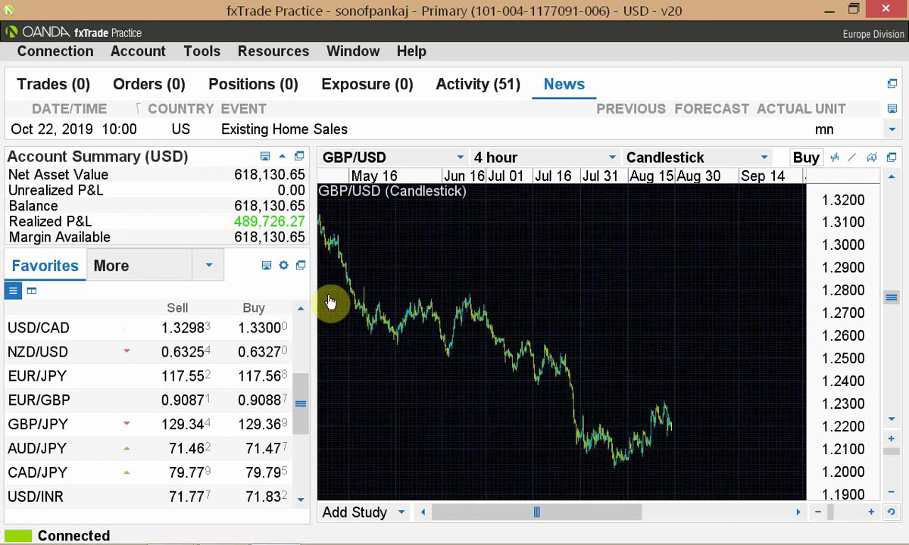
{"action": "scroll", "coordinate": [329, 300], "scroll_direction": "up", "scroll_amount": 1}
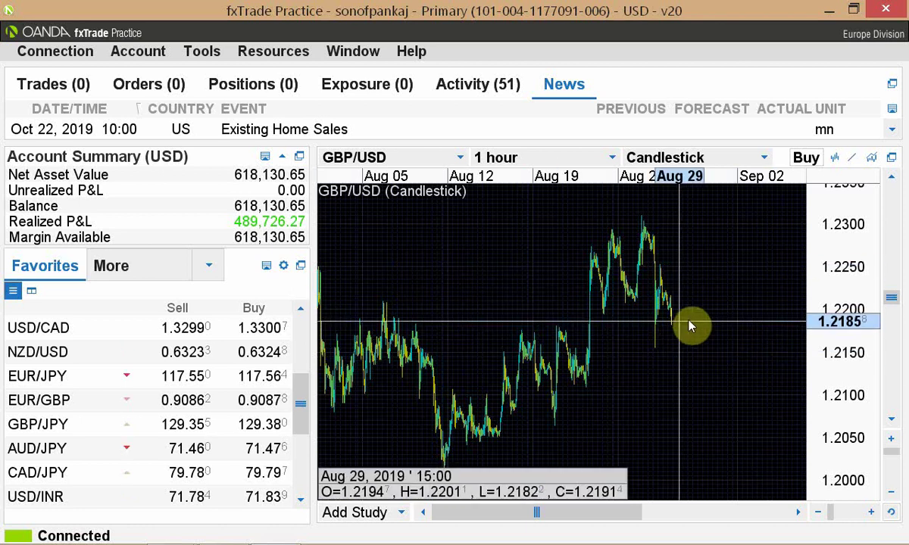
Step: Open the GBP/USD 1 hour chart in its own maximized window and enlarge the August candles
{"action": "left_click", "coordinate": [891, 157]}
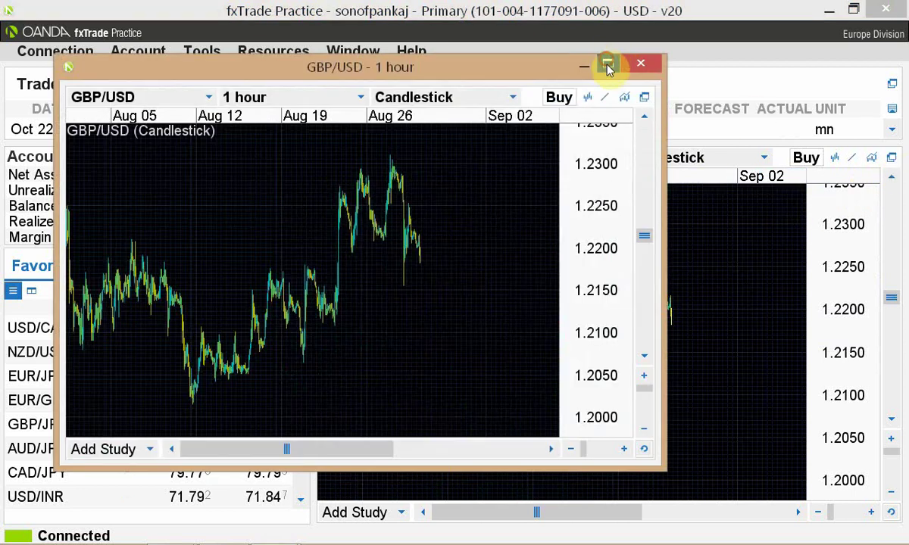
{"action": "left_click", "coordinate": [623, 65]}
{"action": "scroll", "coordinate": [432, 382], "scroll_direction": "up", "scroll_amount": 3}
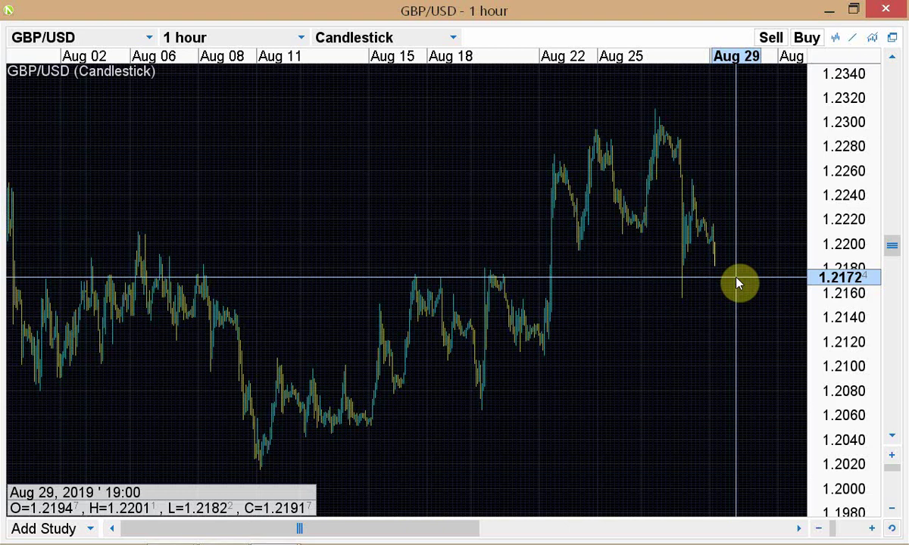
{"action": "key", "text": "alt+Tab"}
{"action": "key", "text": "alt+Tab"}
Step: Change the separate chart's instrument to USD/CAD and its granularity to 1 day
{"action": "left_click", "coordinate": [149, 38]}
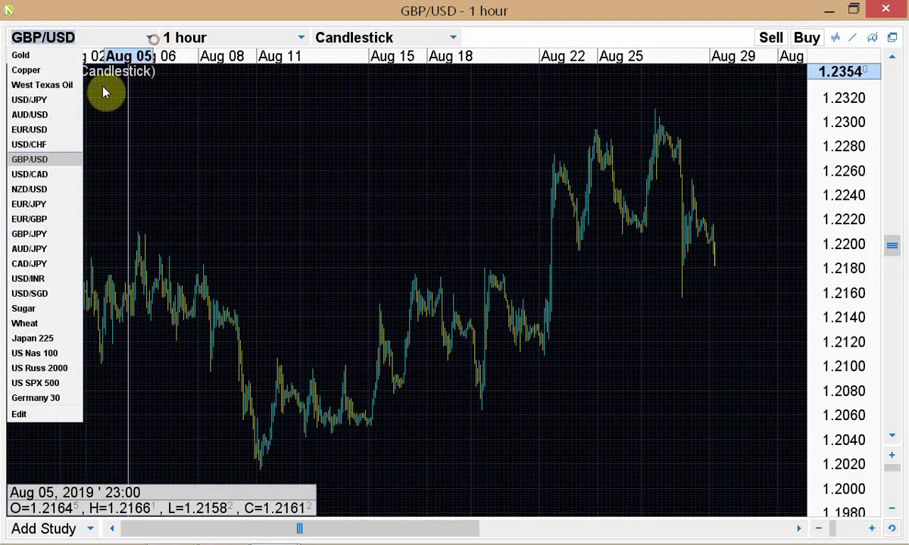
{"action": "left_click", "coordinate": [44, 176]}
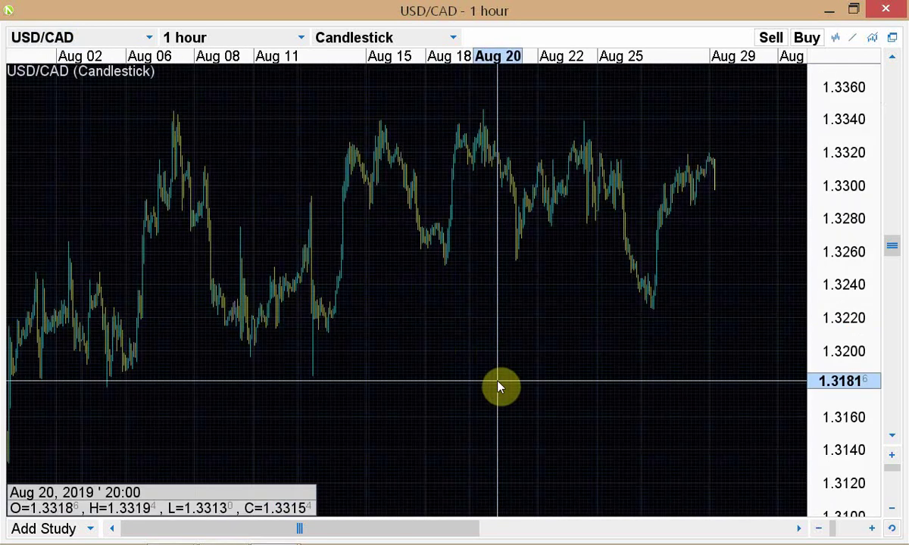
{"action": "key", "text": "ctrl+Up"}
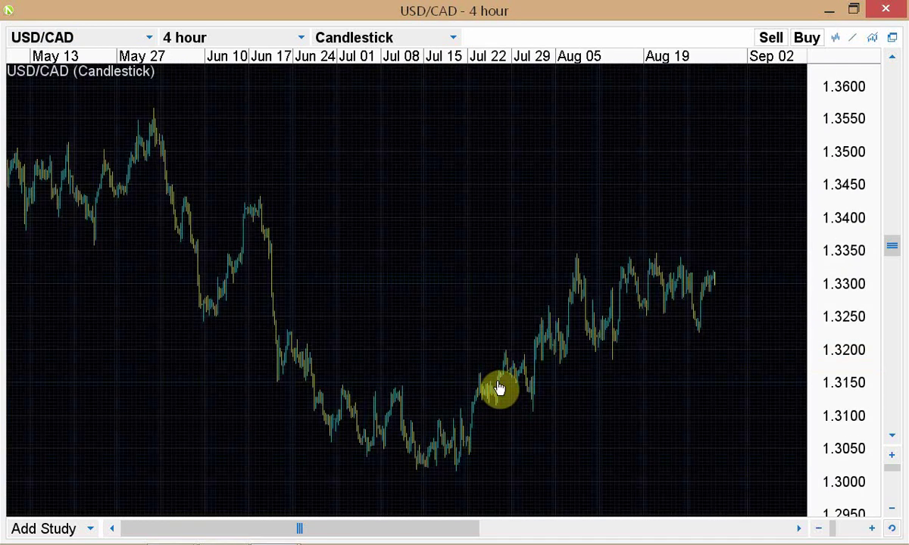
{"action": "key", "text": "ctrl+Up"}
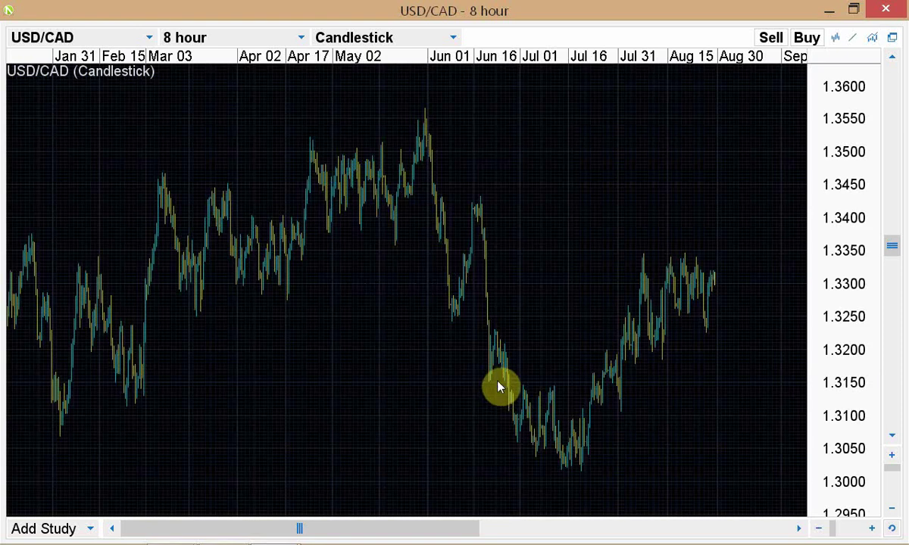
{"action": "key", "text": "ctrl+Up"}
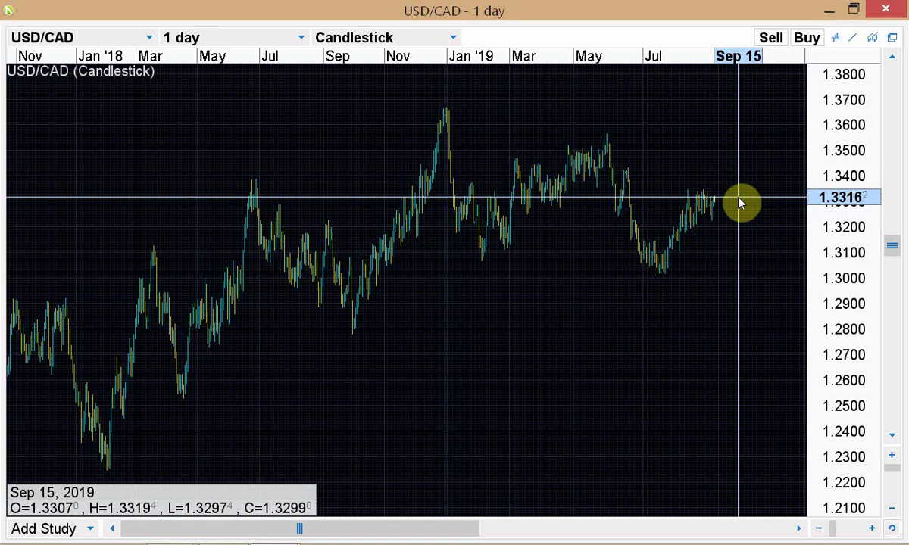
Step: Check the GBP/USD 1 hour chart in the main trading window and return to the USD/CAD daily chart
{"action": "key", "text": "alt+Tab"}
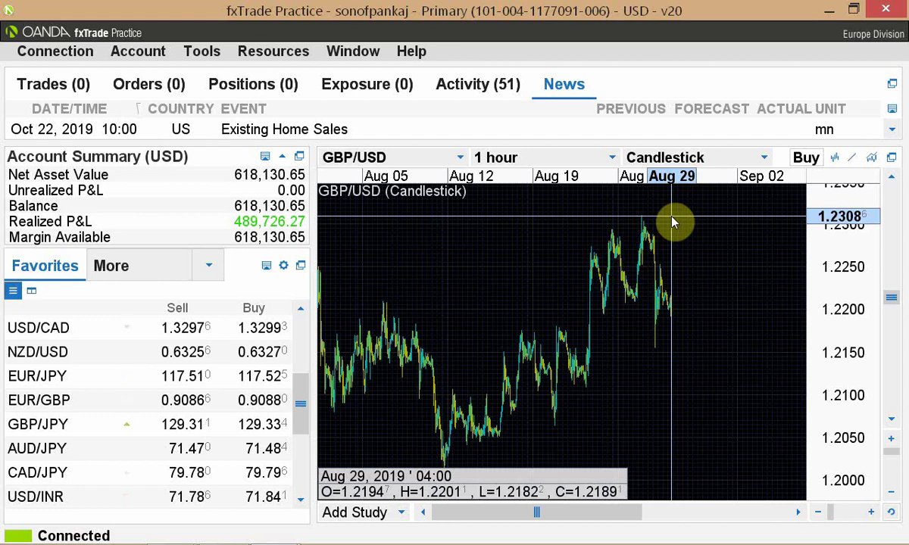
{"action": "key", "text": "alt+Tab"}
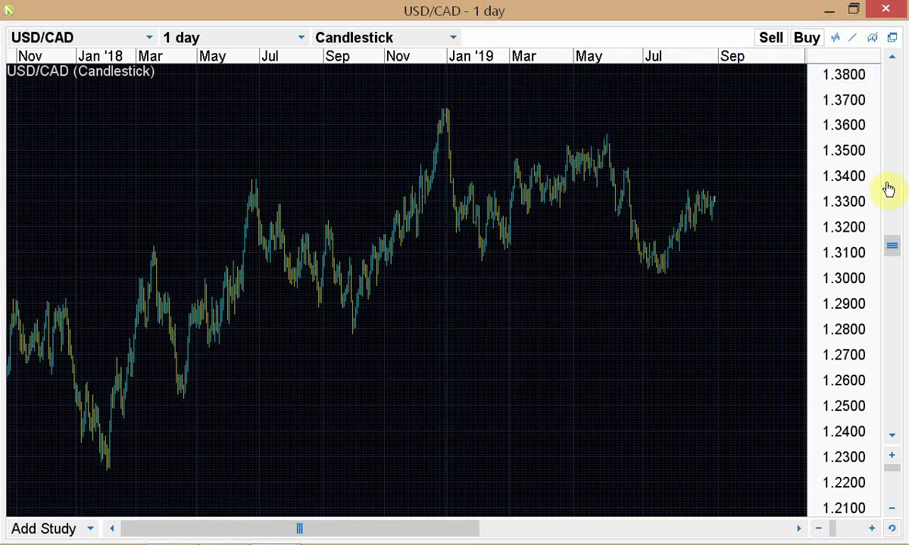
{"action": "key", "text": "alt+Tab"}
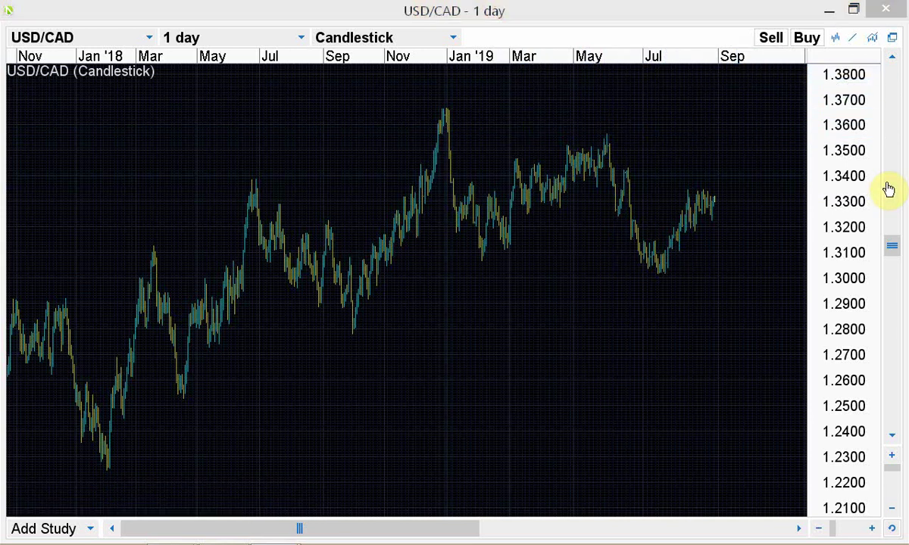